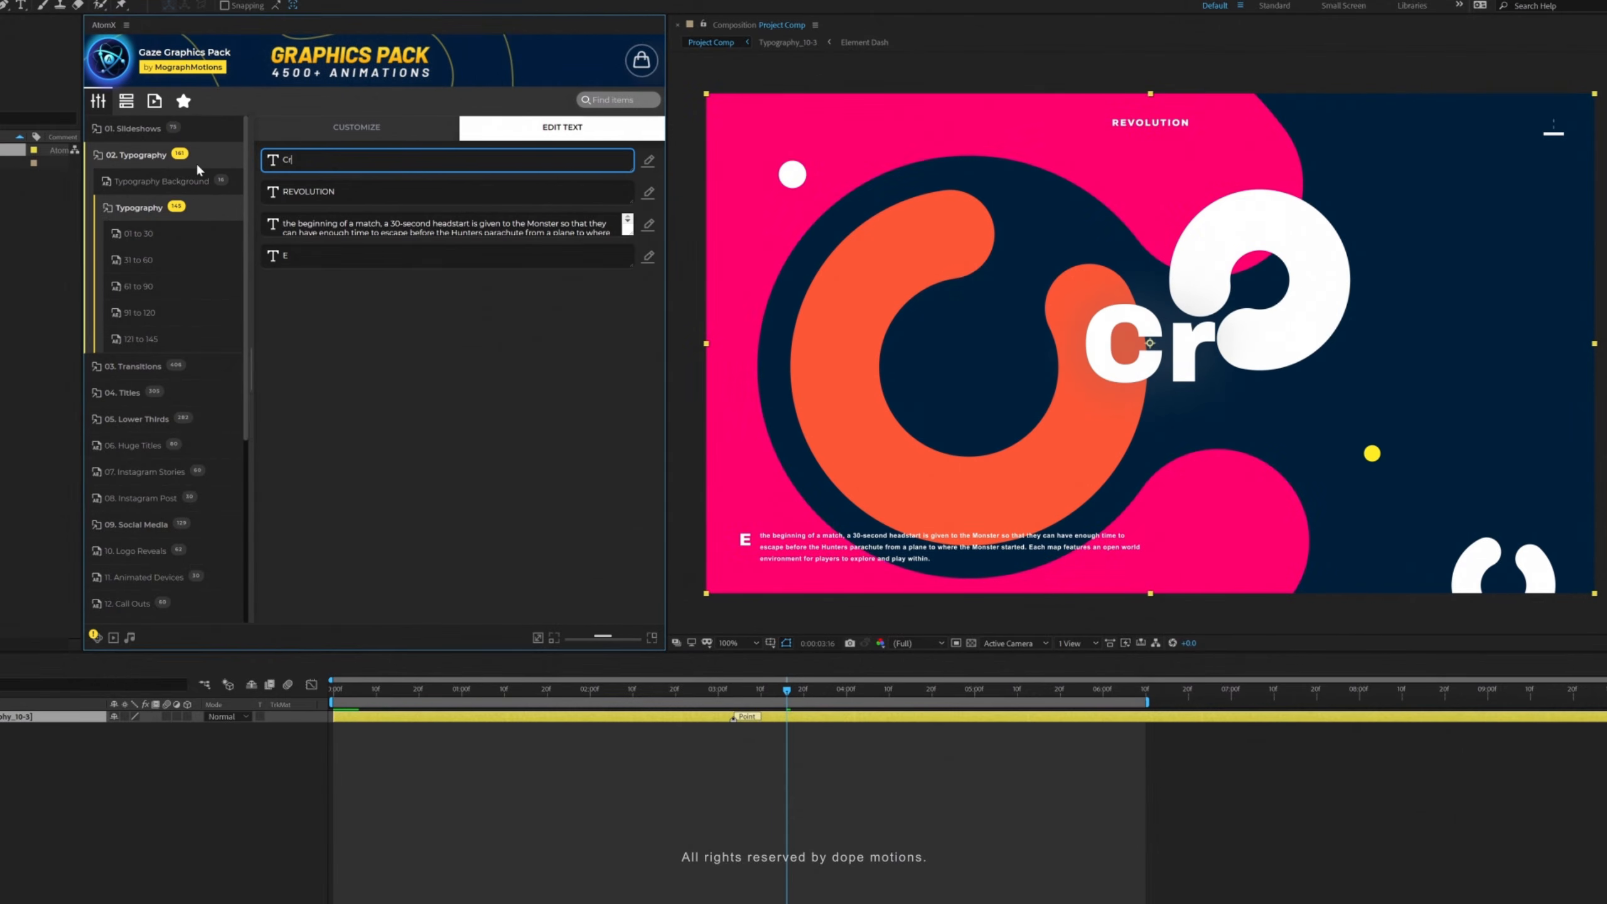
Step: Complete the typography template's main title text as "Creative."
type("eative.")
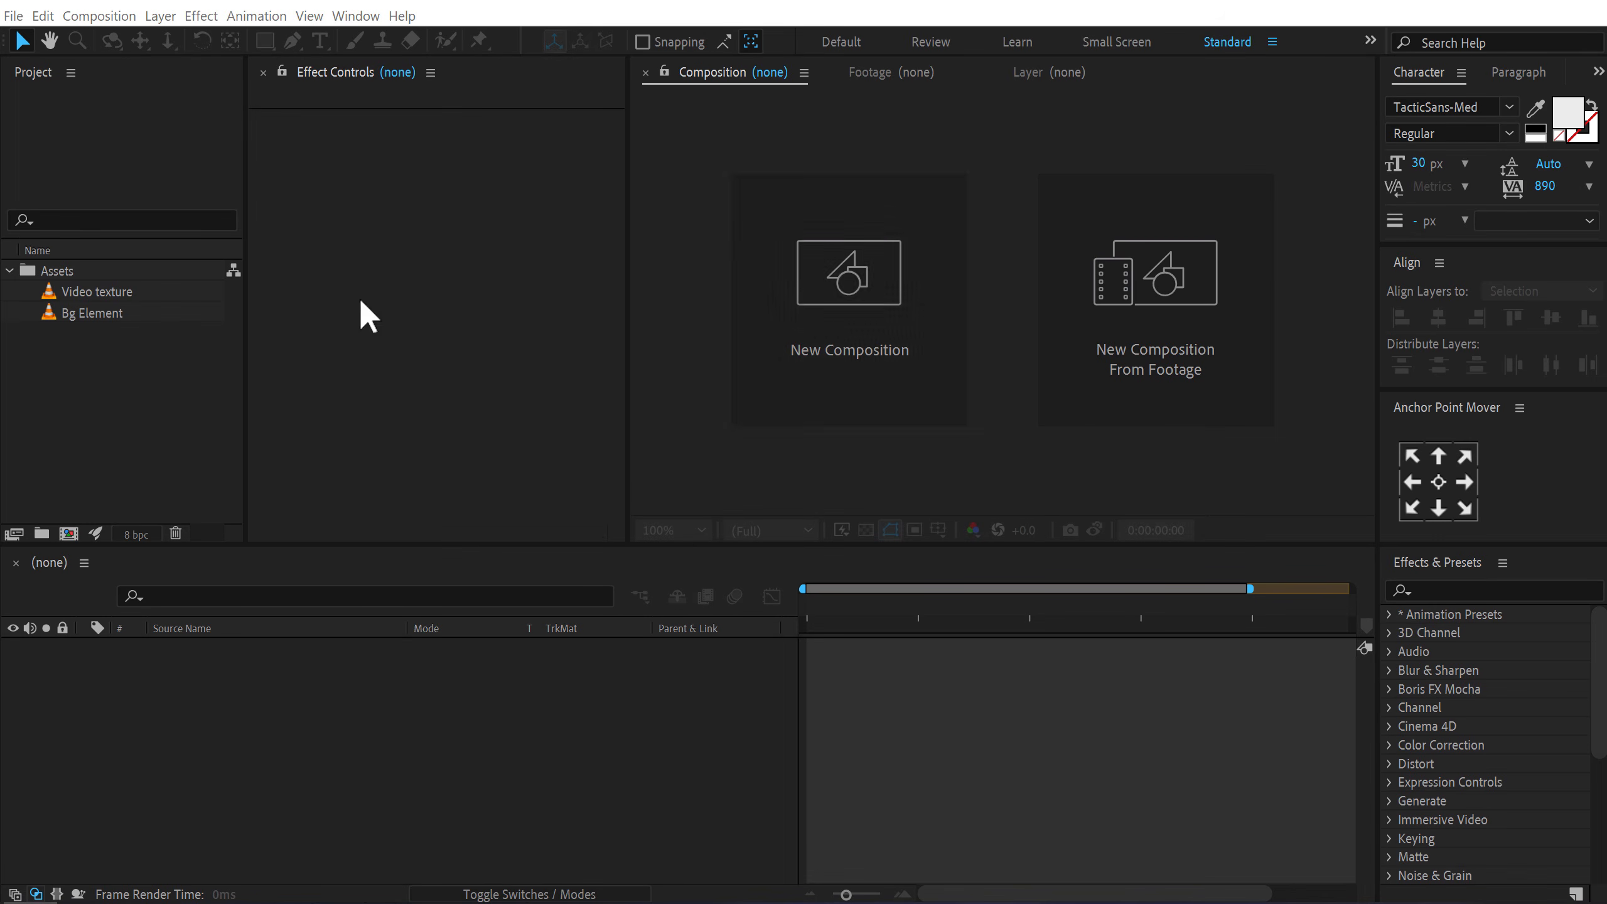
Step: Create a 1920 x 1080 composition named Render at 30 fps with an 8-second duration
left_click(882, 342)
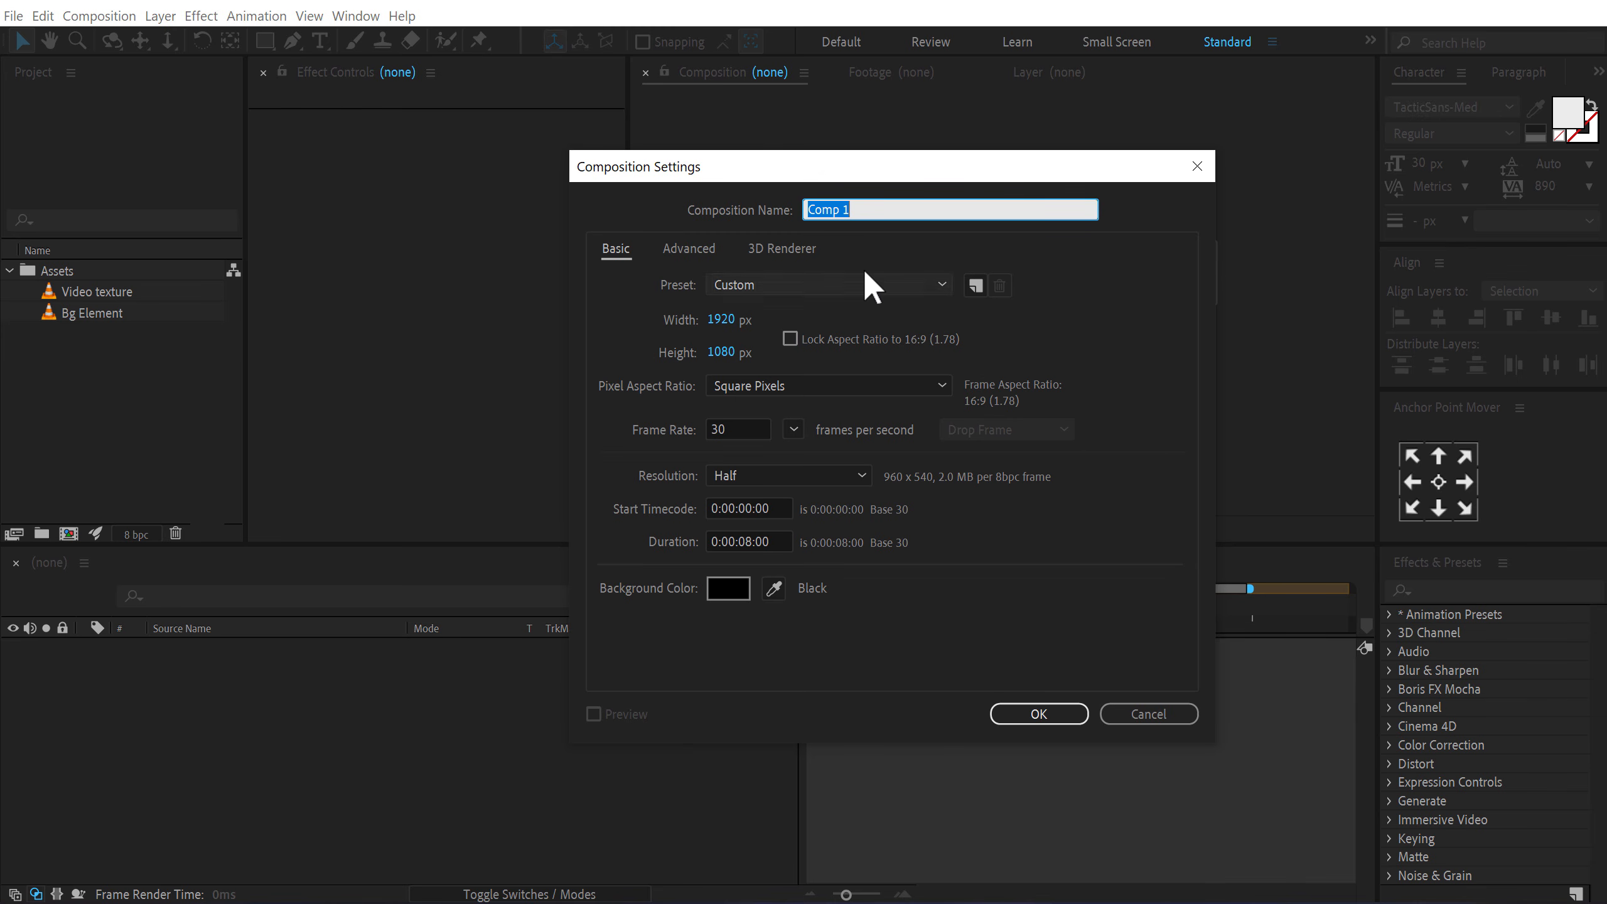
type("Render")
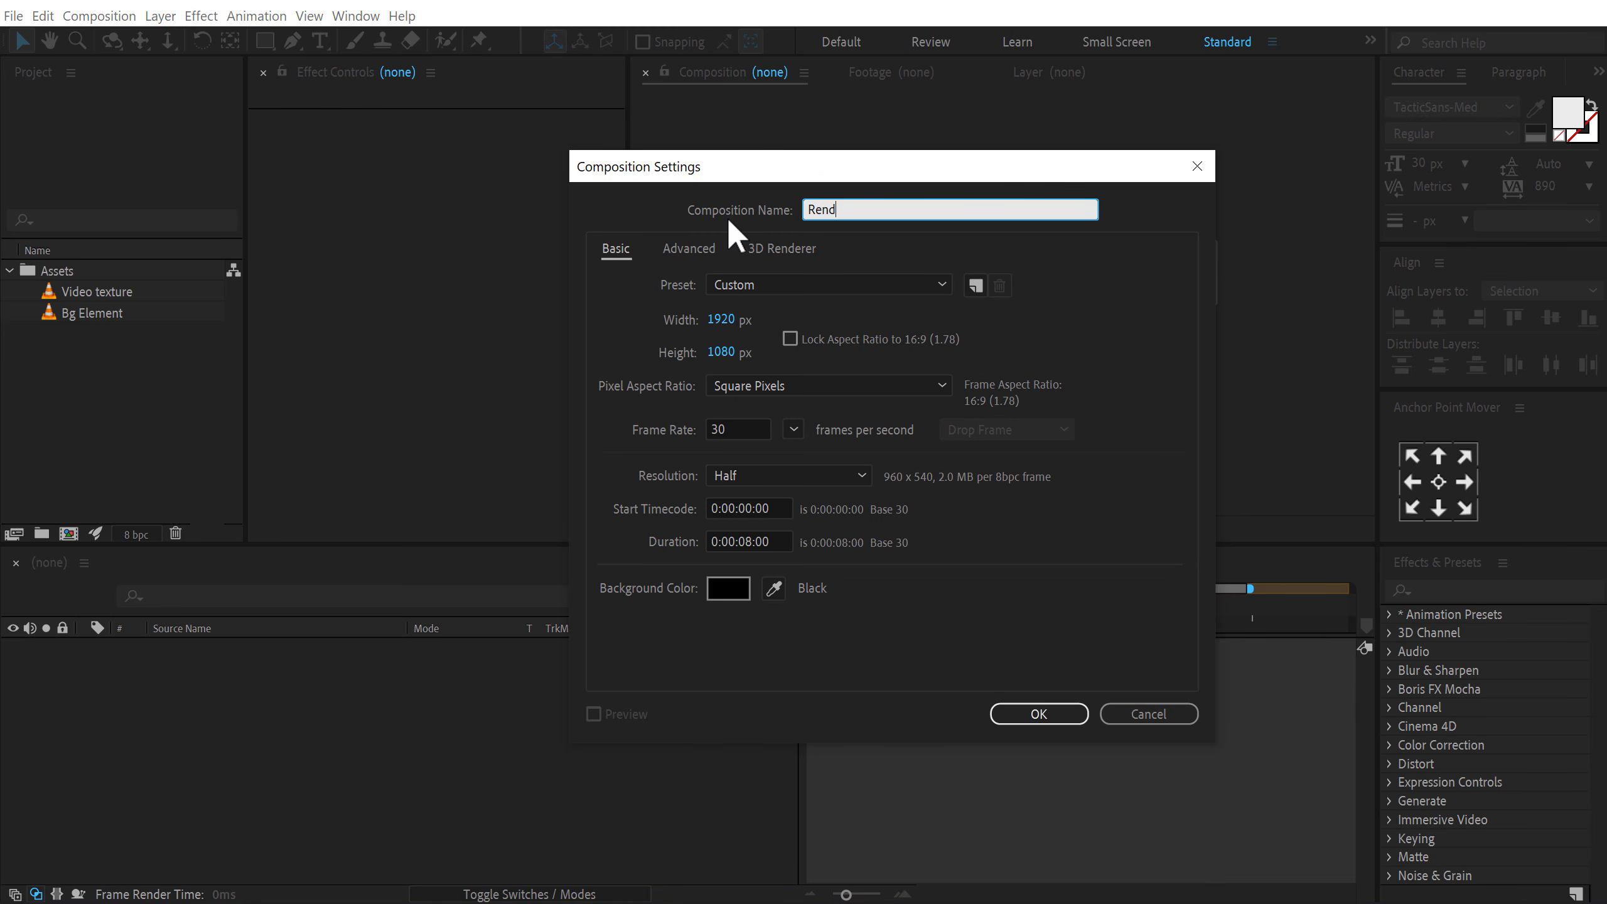
left_click(1038, 713)
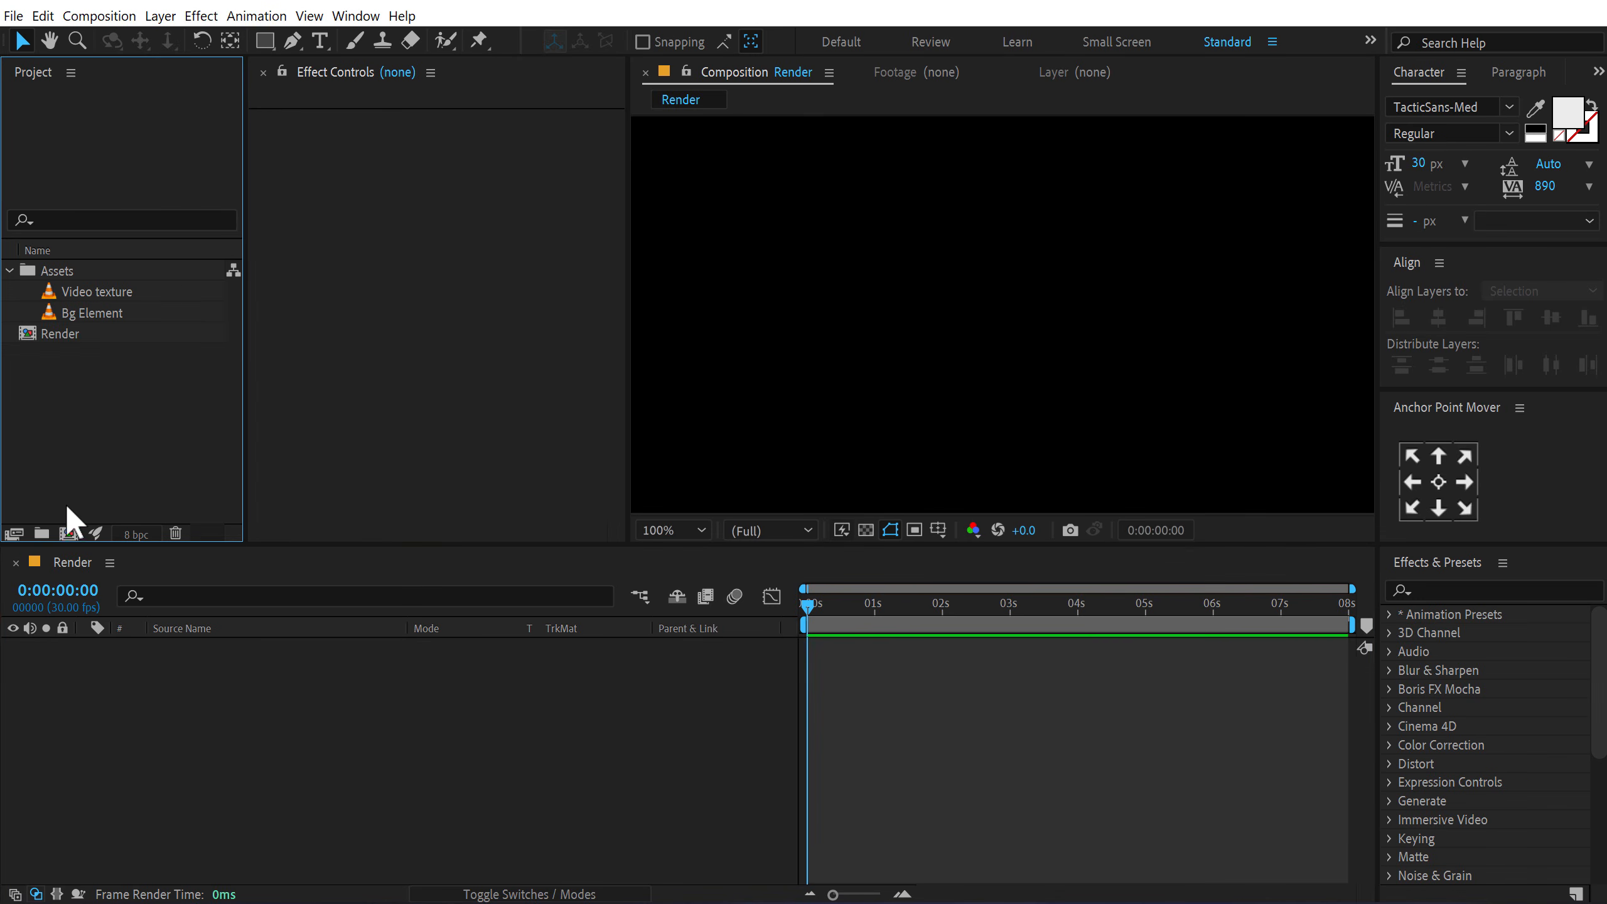
Step: Create a second 1920 x 1080 composition named Title at 30 fps, 8 seconds long
left_click(69, 533)
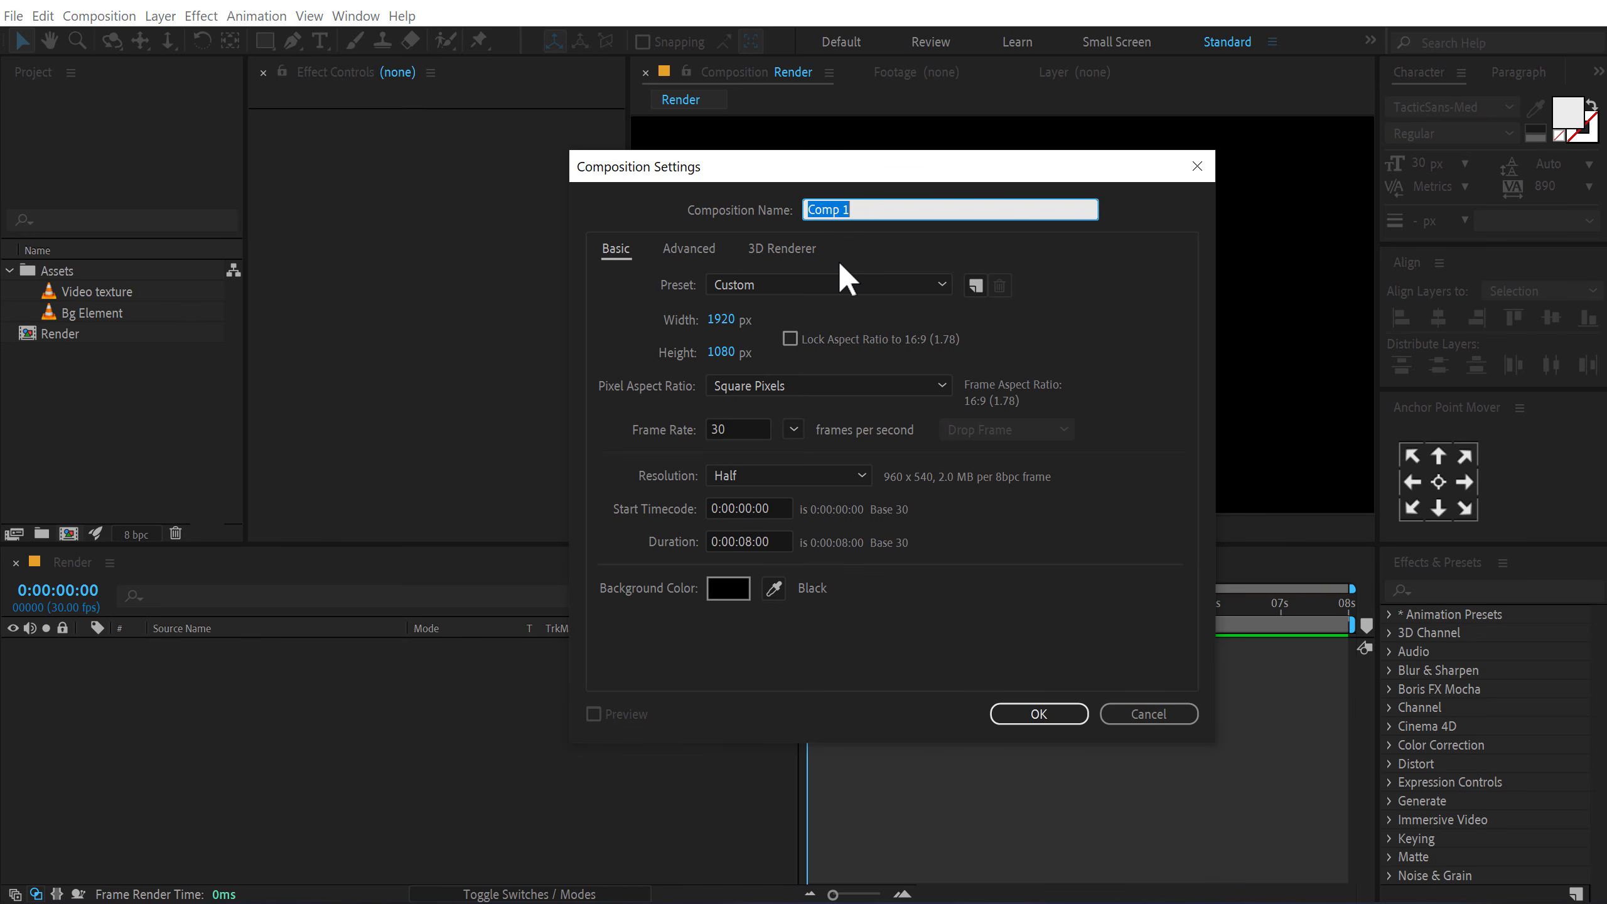
type("Title")
left_click(1063, 718)
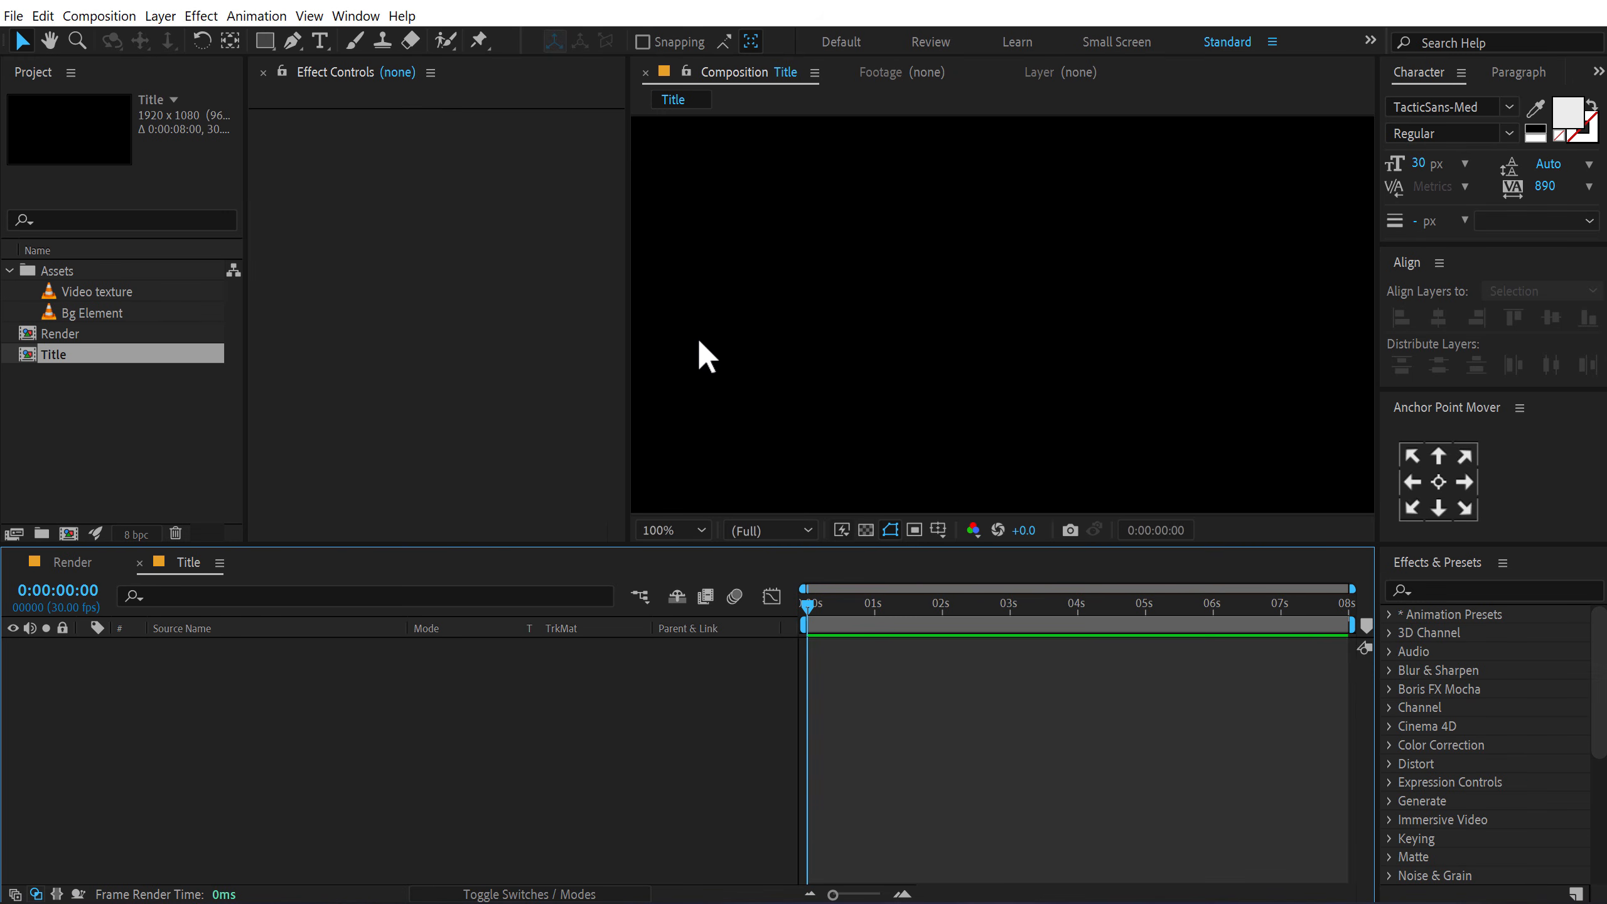
Step: Add a text layer reading "evolution" to the Title composition
left_click(319, 41)
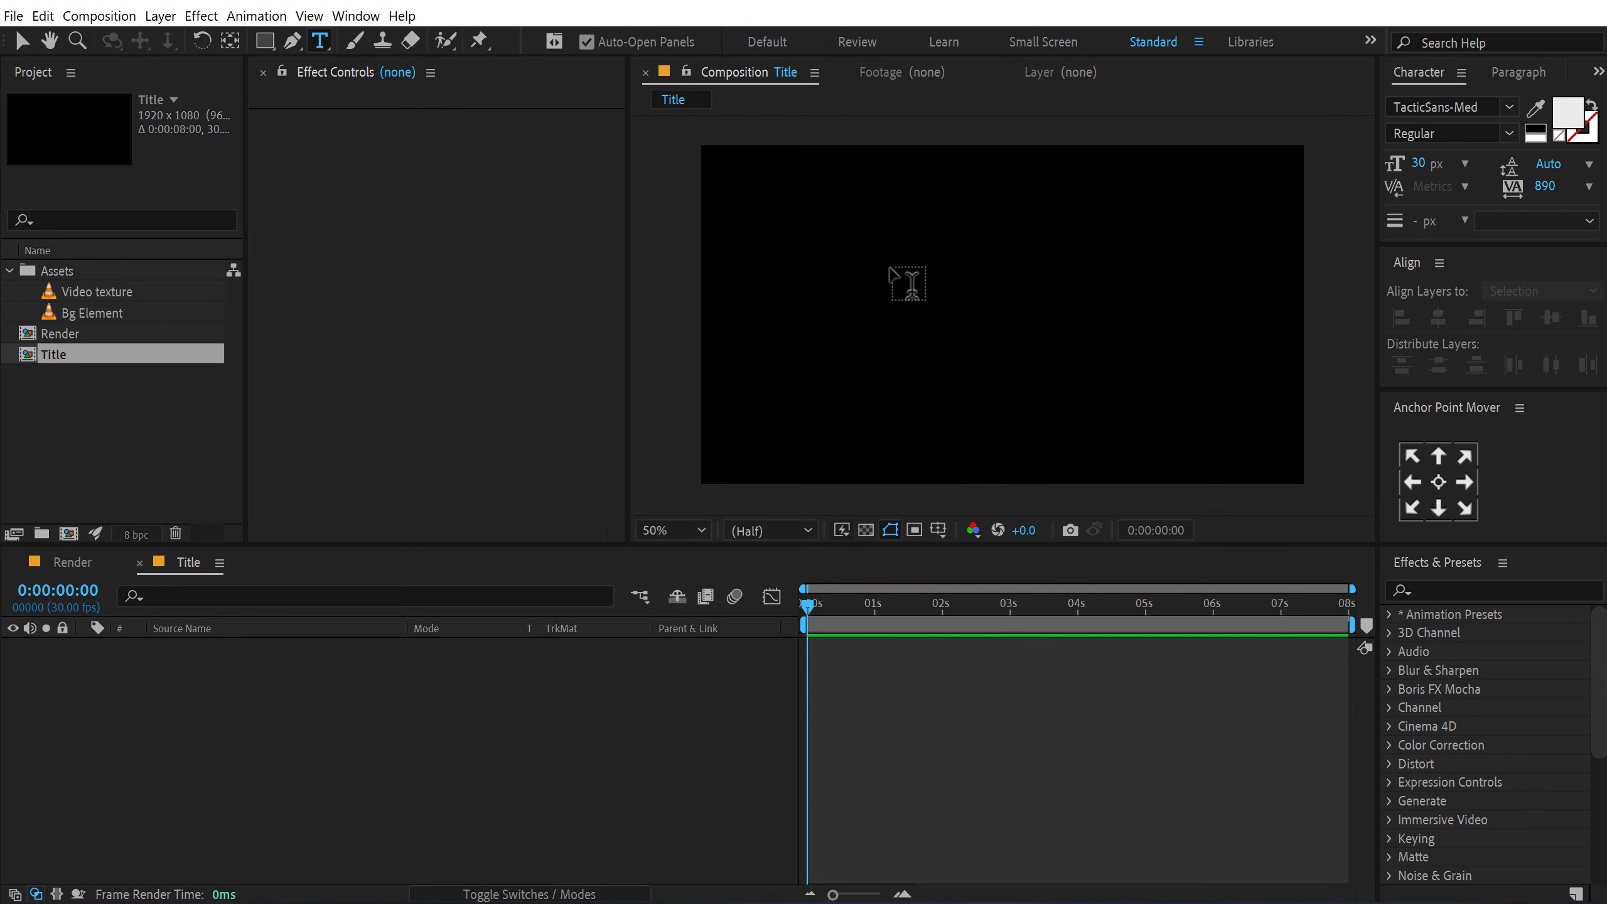
left_click(873, 281)
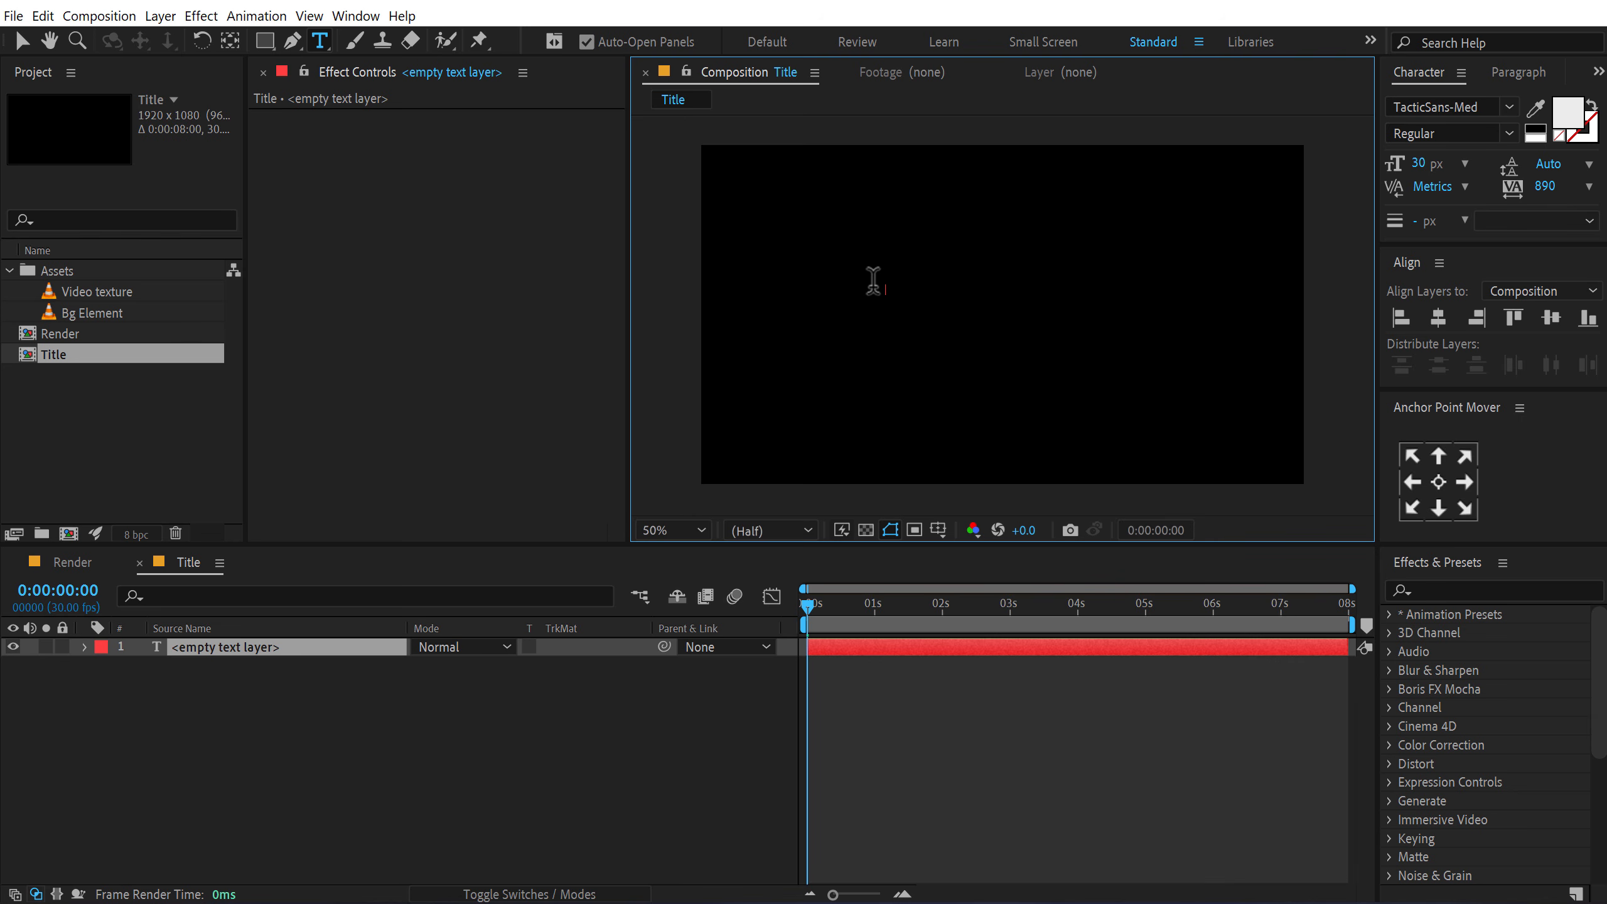
type("evolutio")
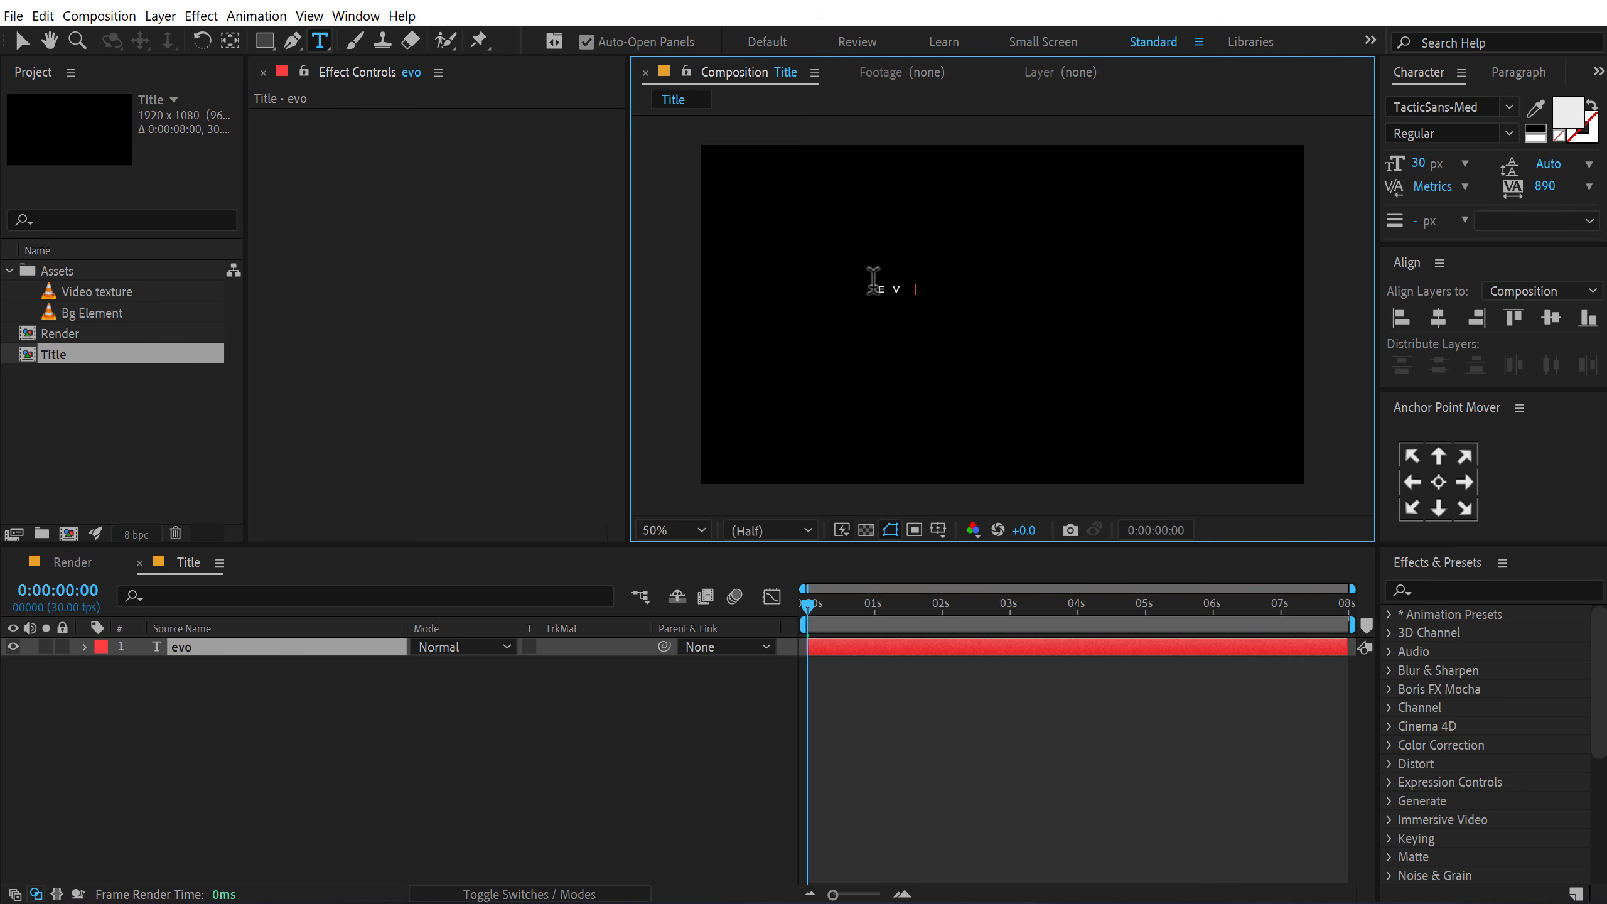
type("n")
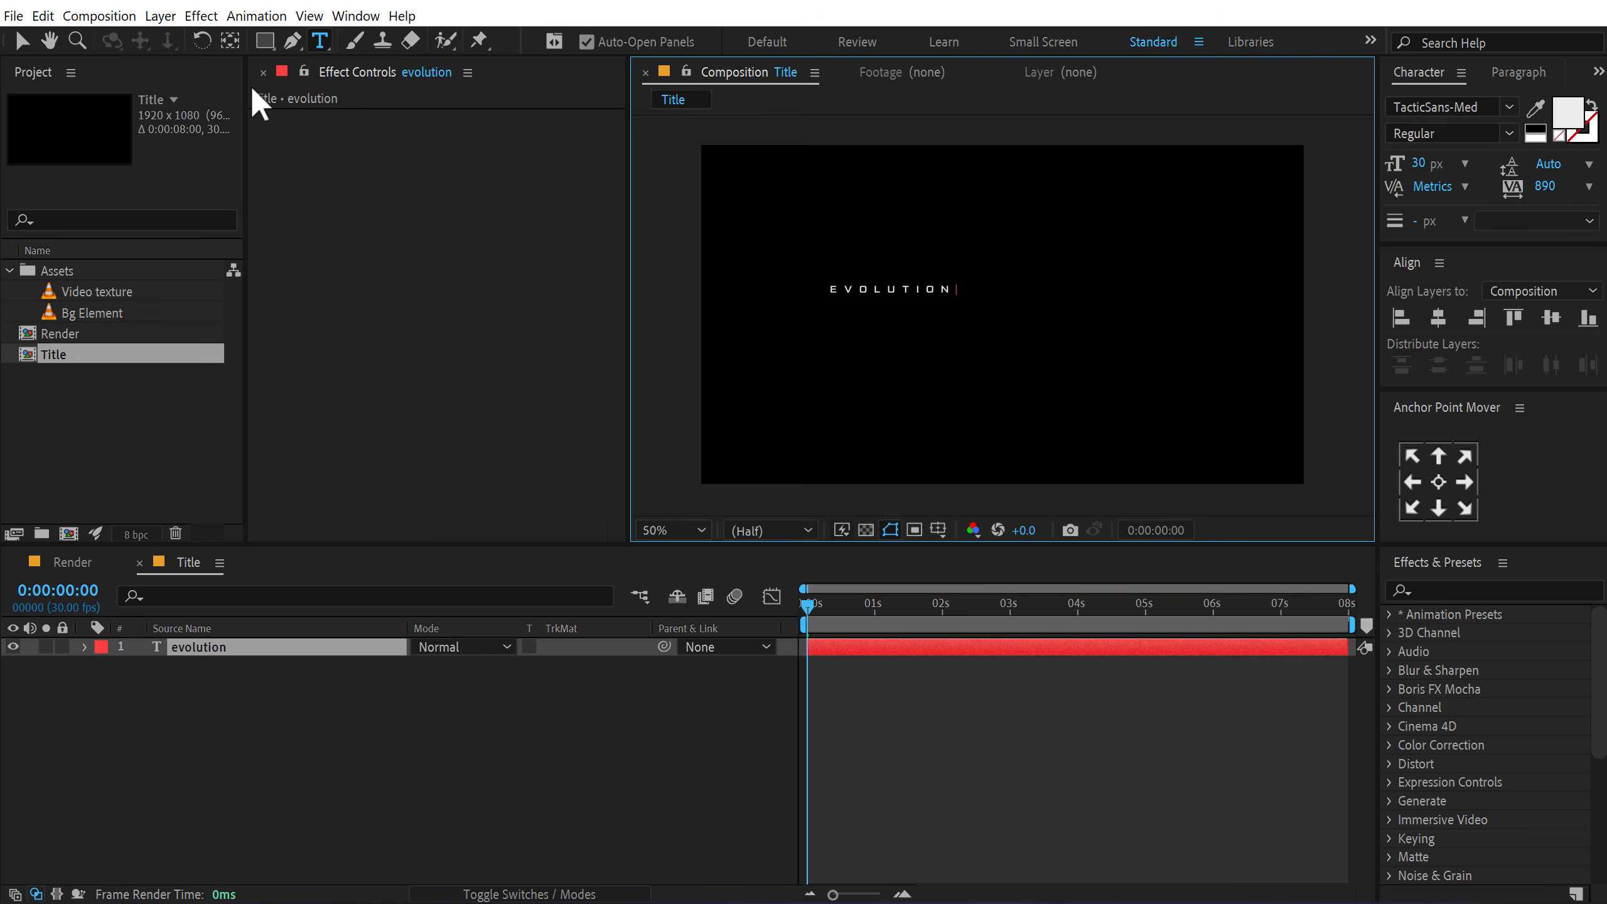
left_click(21, 41)
Step: Format the evolution text in TacticSans-Bld at 212 px with tracking of 74
left_click(1482, 106)
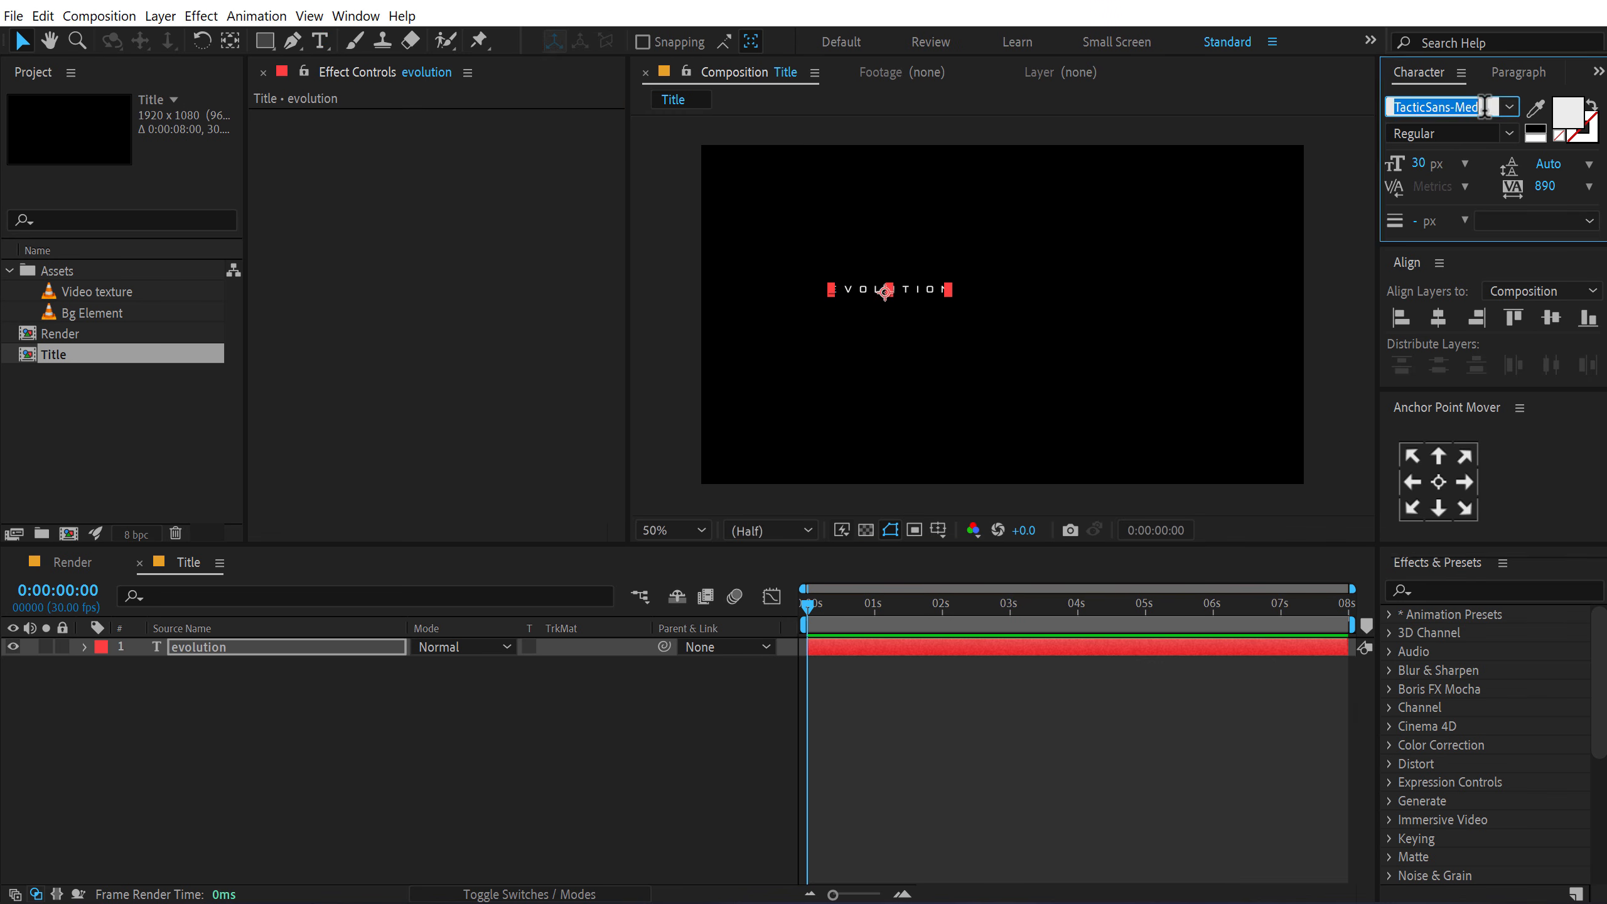
type("tact")
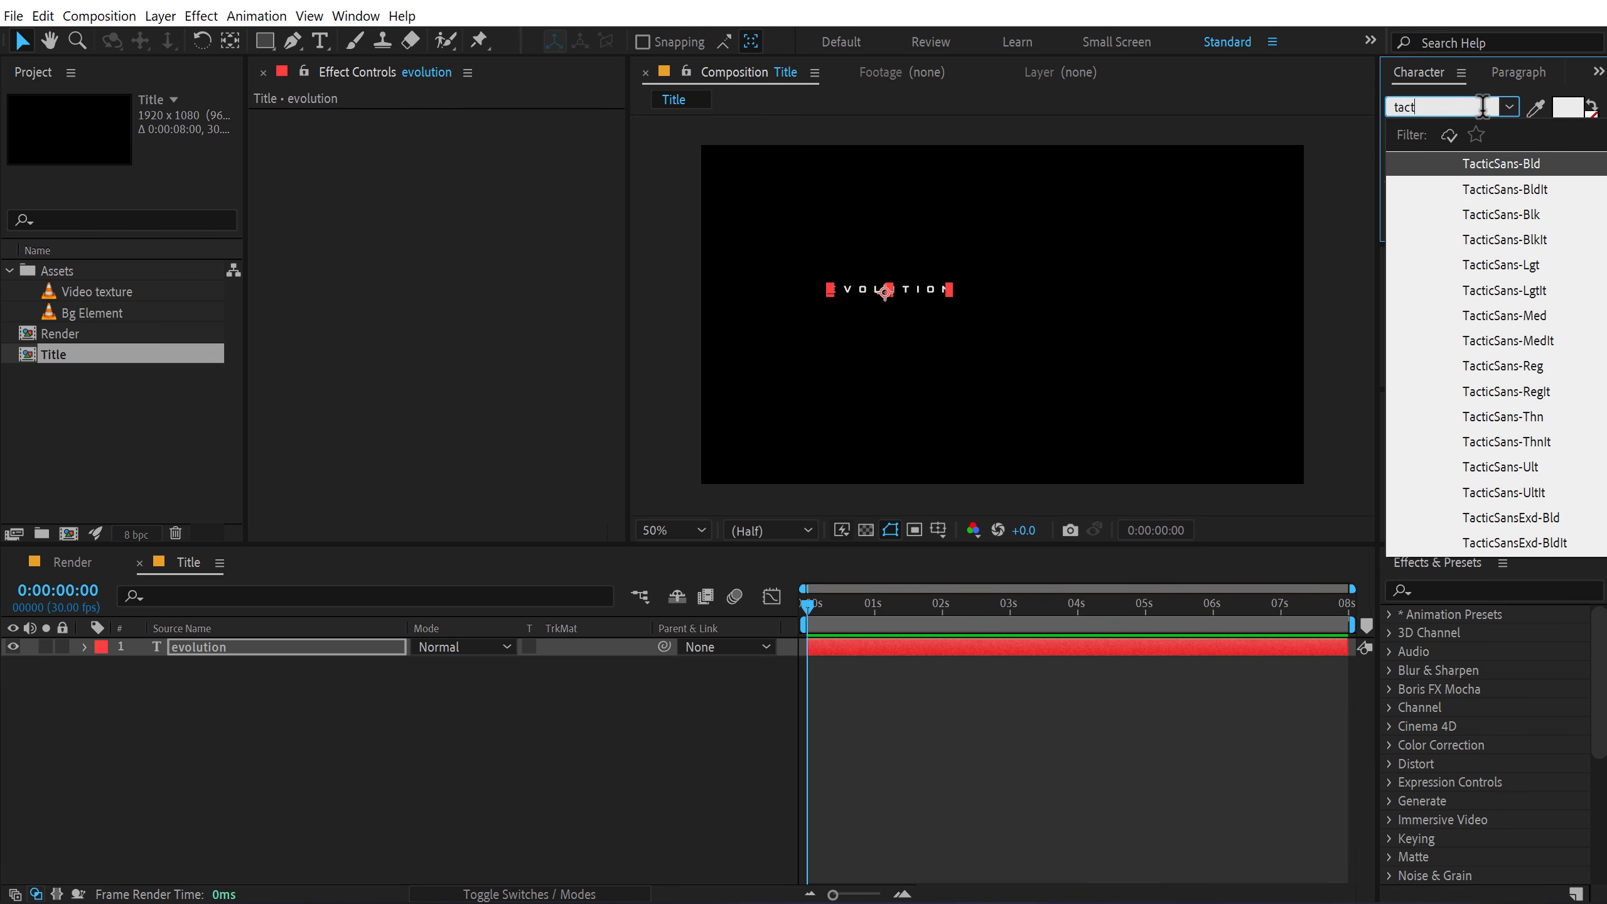
left_click(1499, 162)
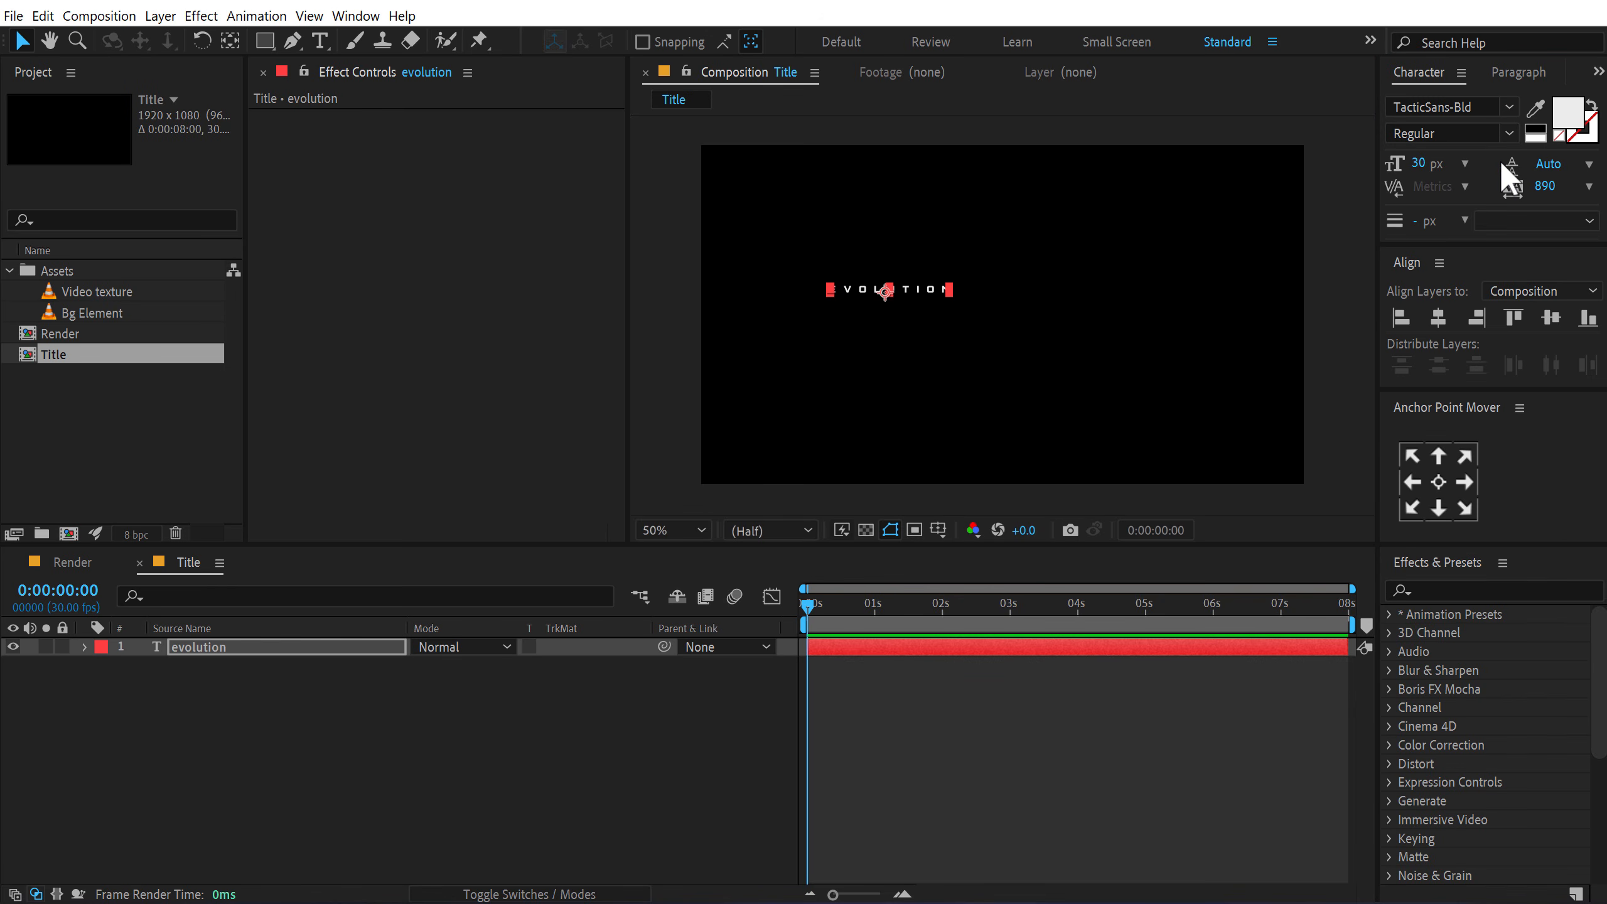
left_click(1544, 186)
type("0")
key("Return")
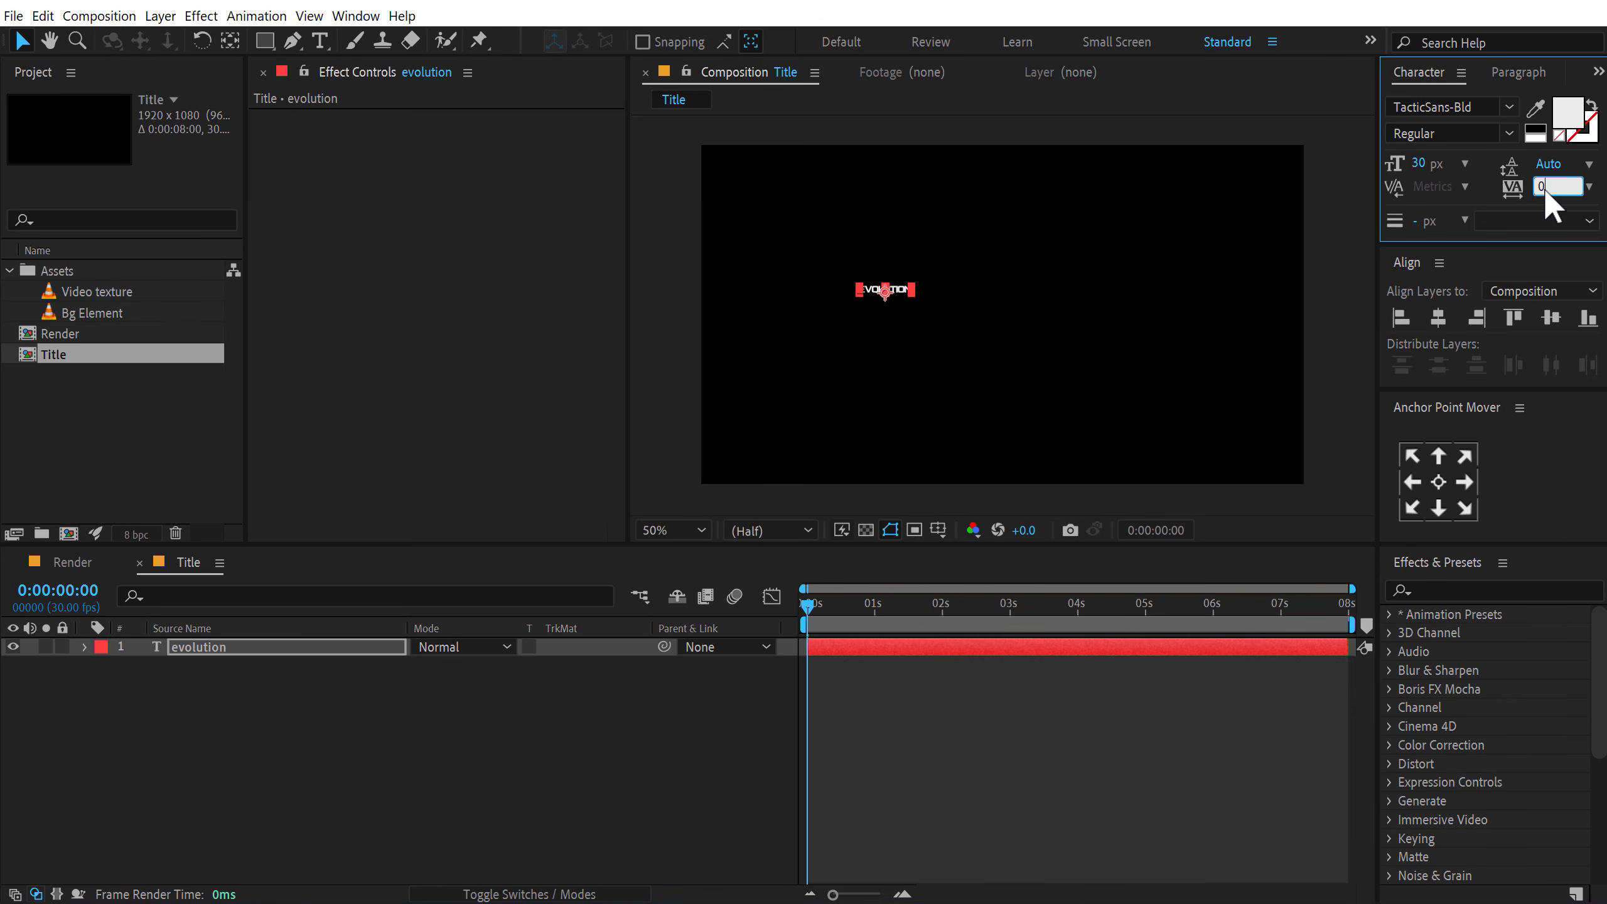
left_click_drag(1424, 163, 1500, 163)
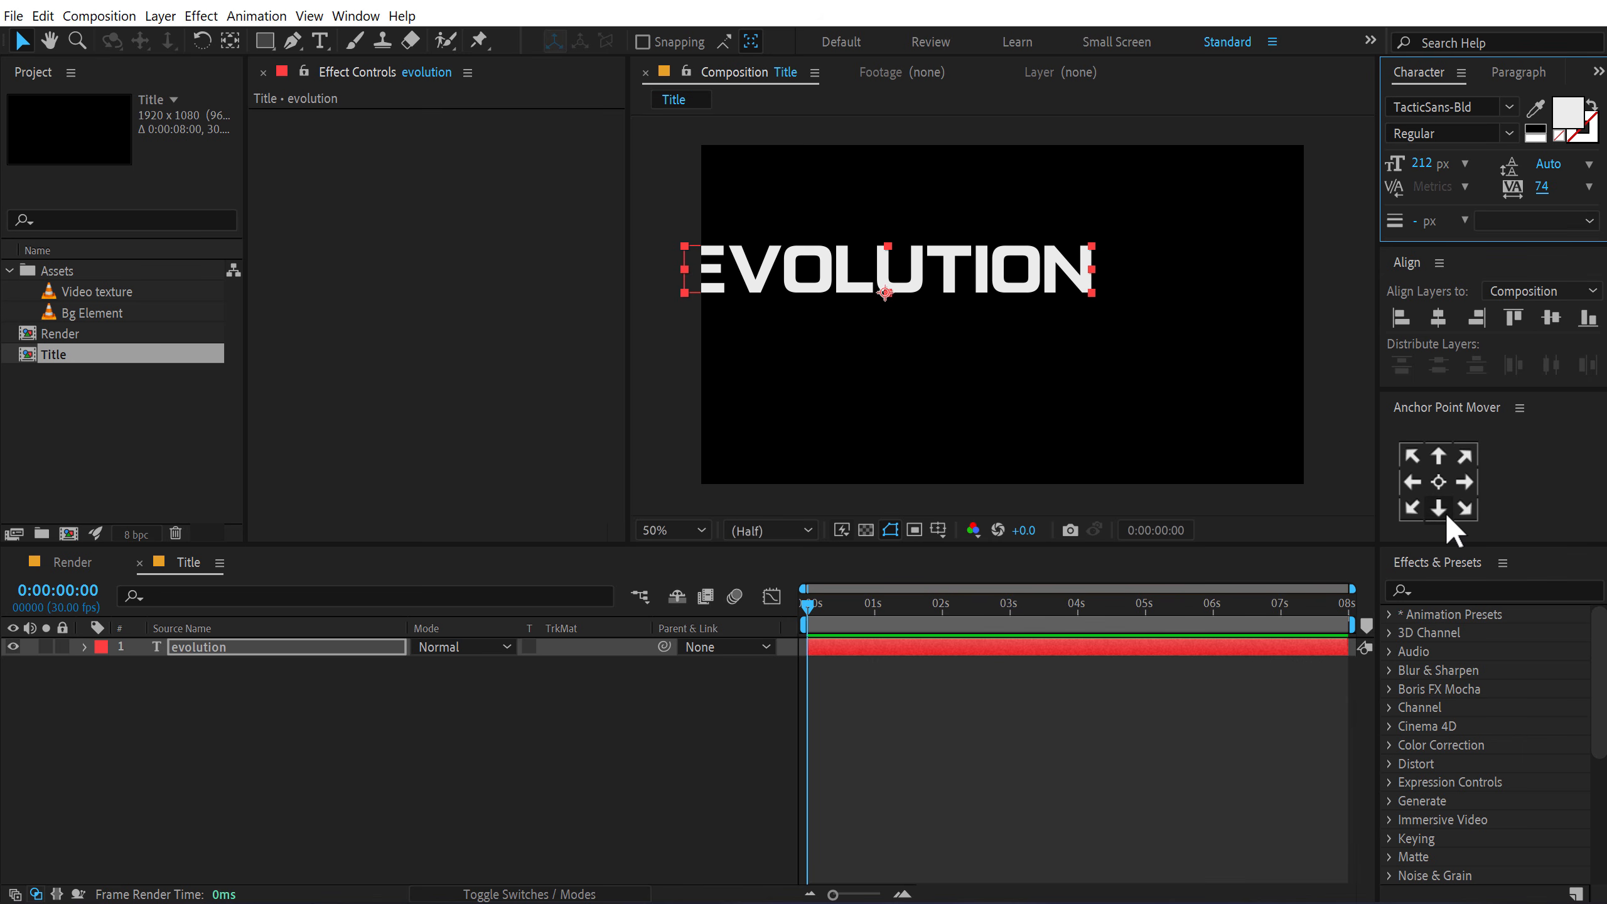
Step: Center the text layer's anchor point and align the layer horizontally and vertically to the center of the composition
left_click(1438, 482)
left_click(1438, 317)
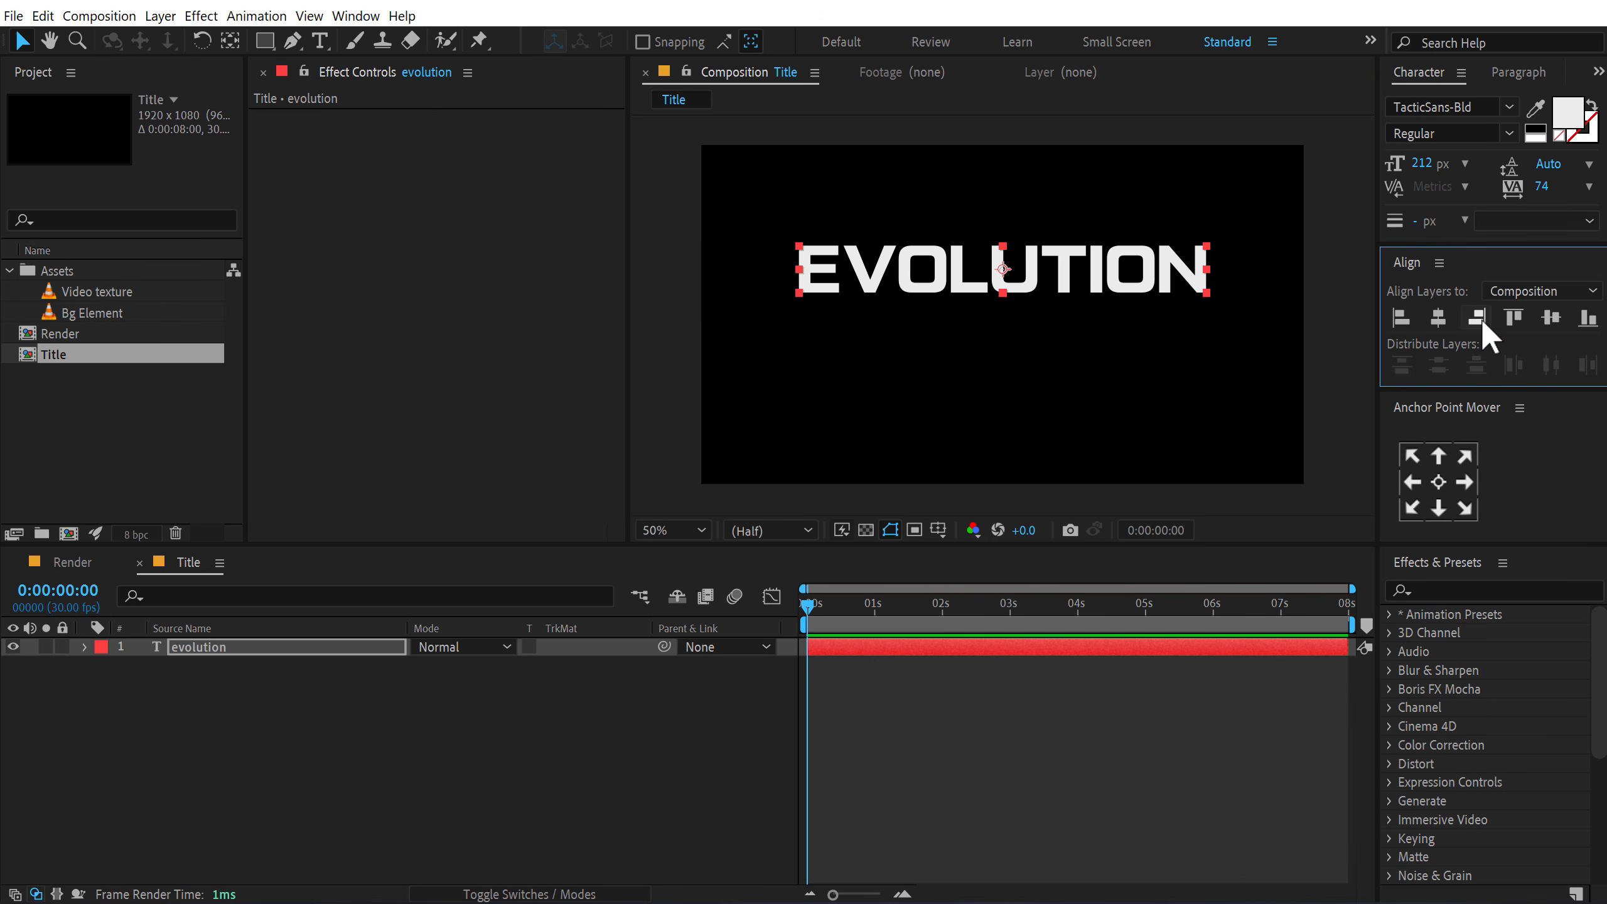
left_click(1551, 317)
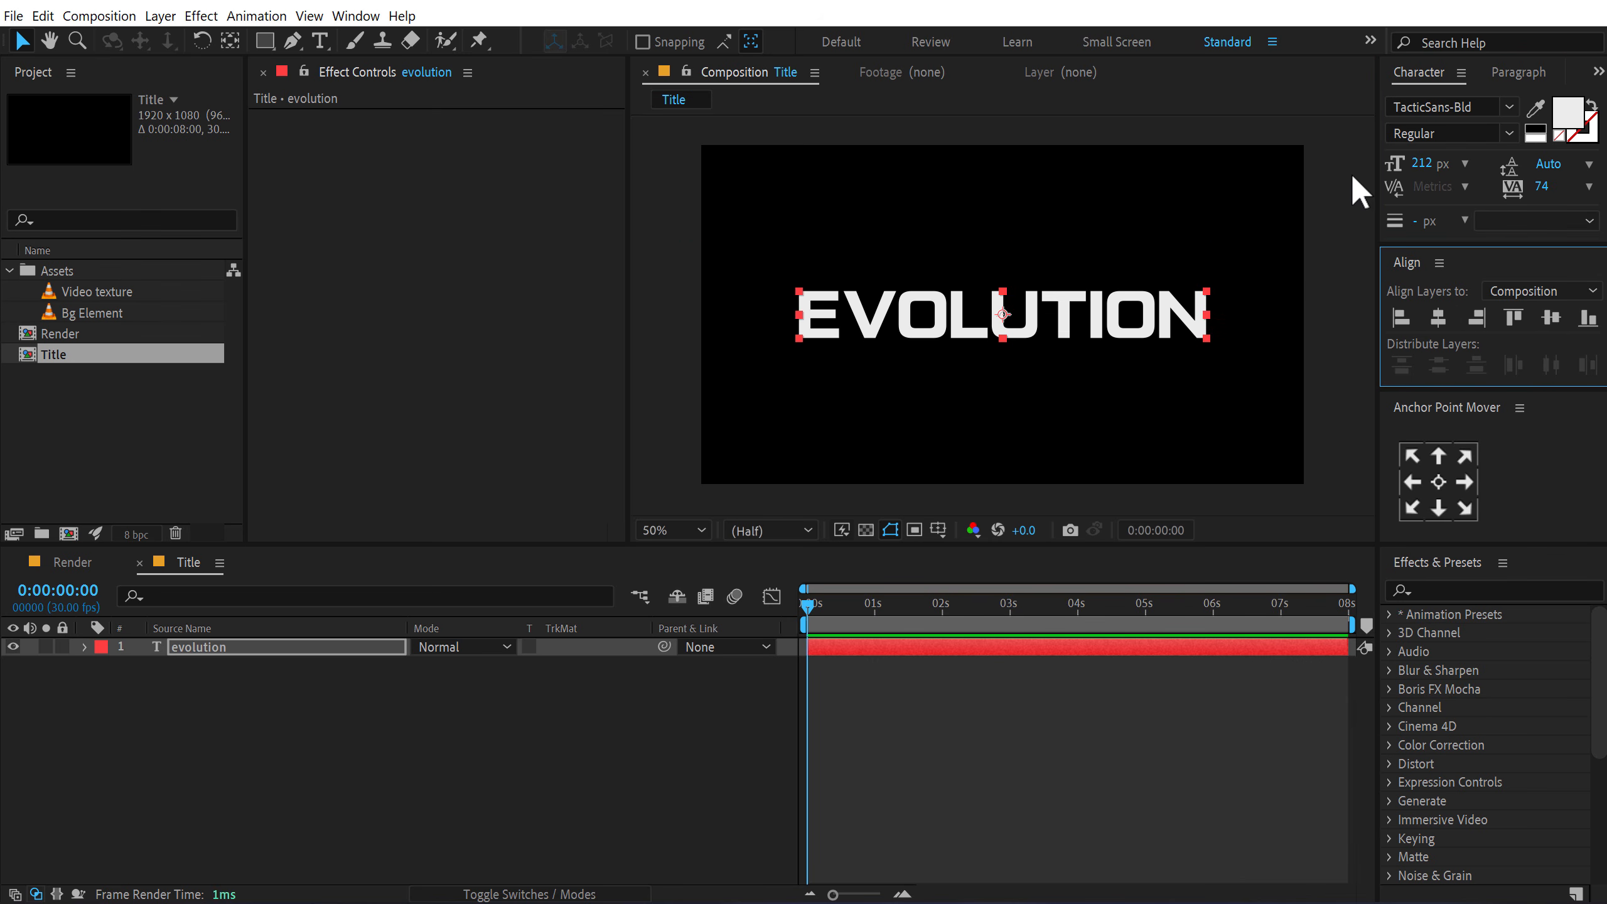
Step: Set the evolution text size to 180 px and recenter the layer vertically in the composition
left_click_drag(1417, 174, 1396, 174)
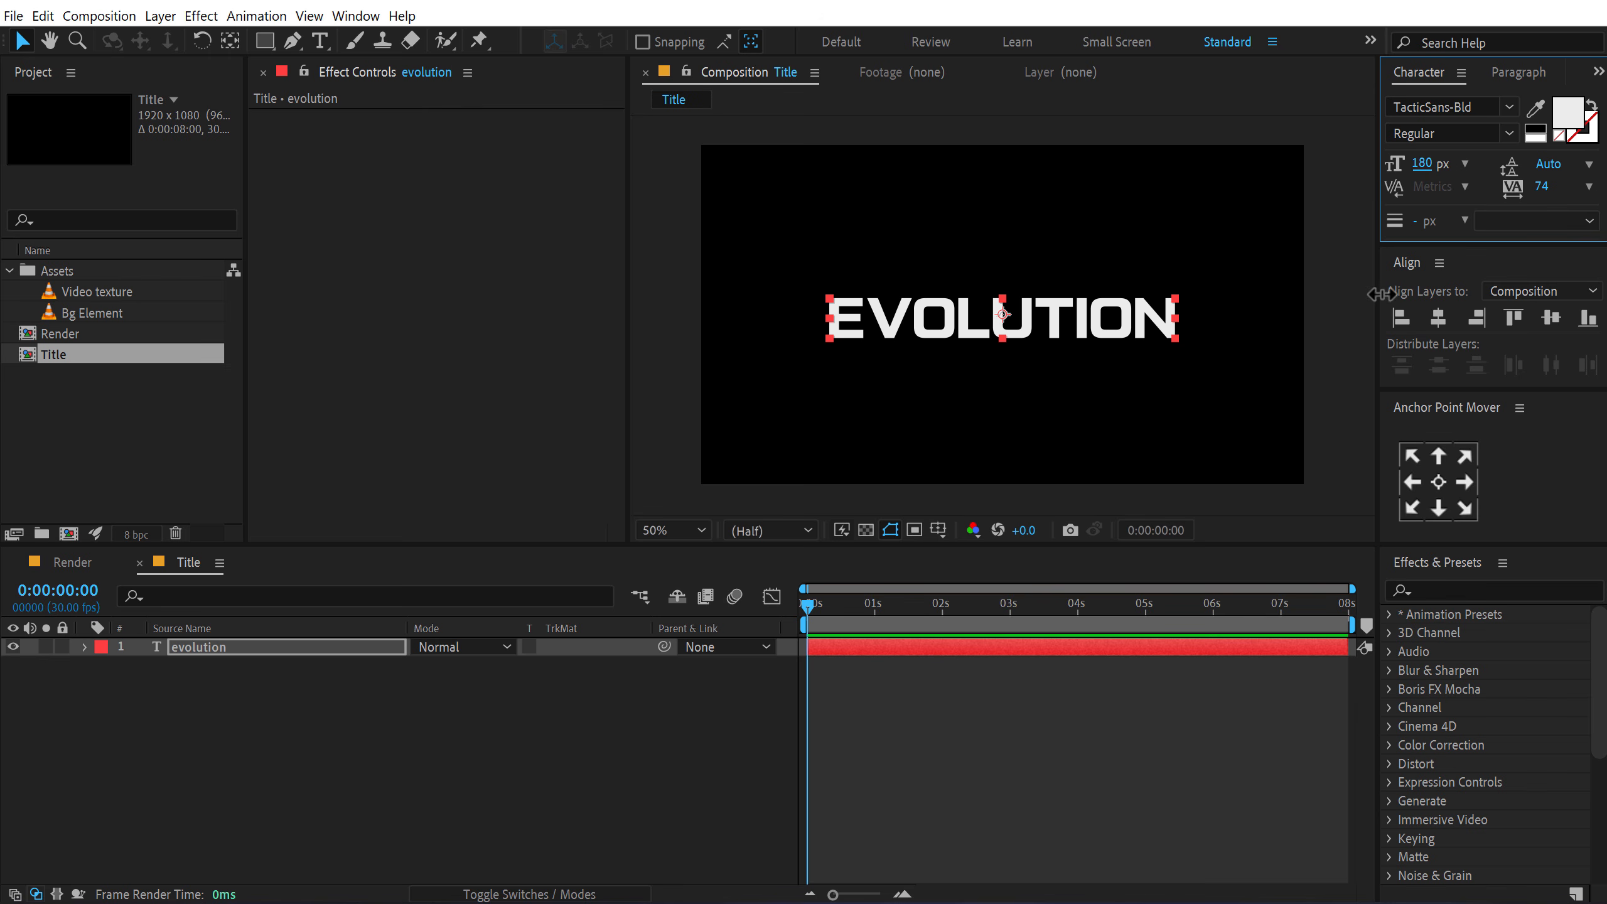
left_click(1550, 317)
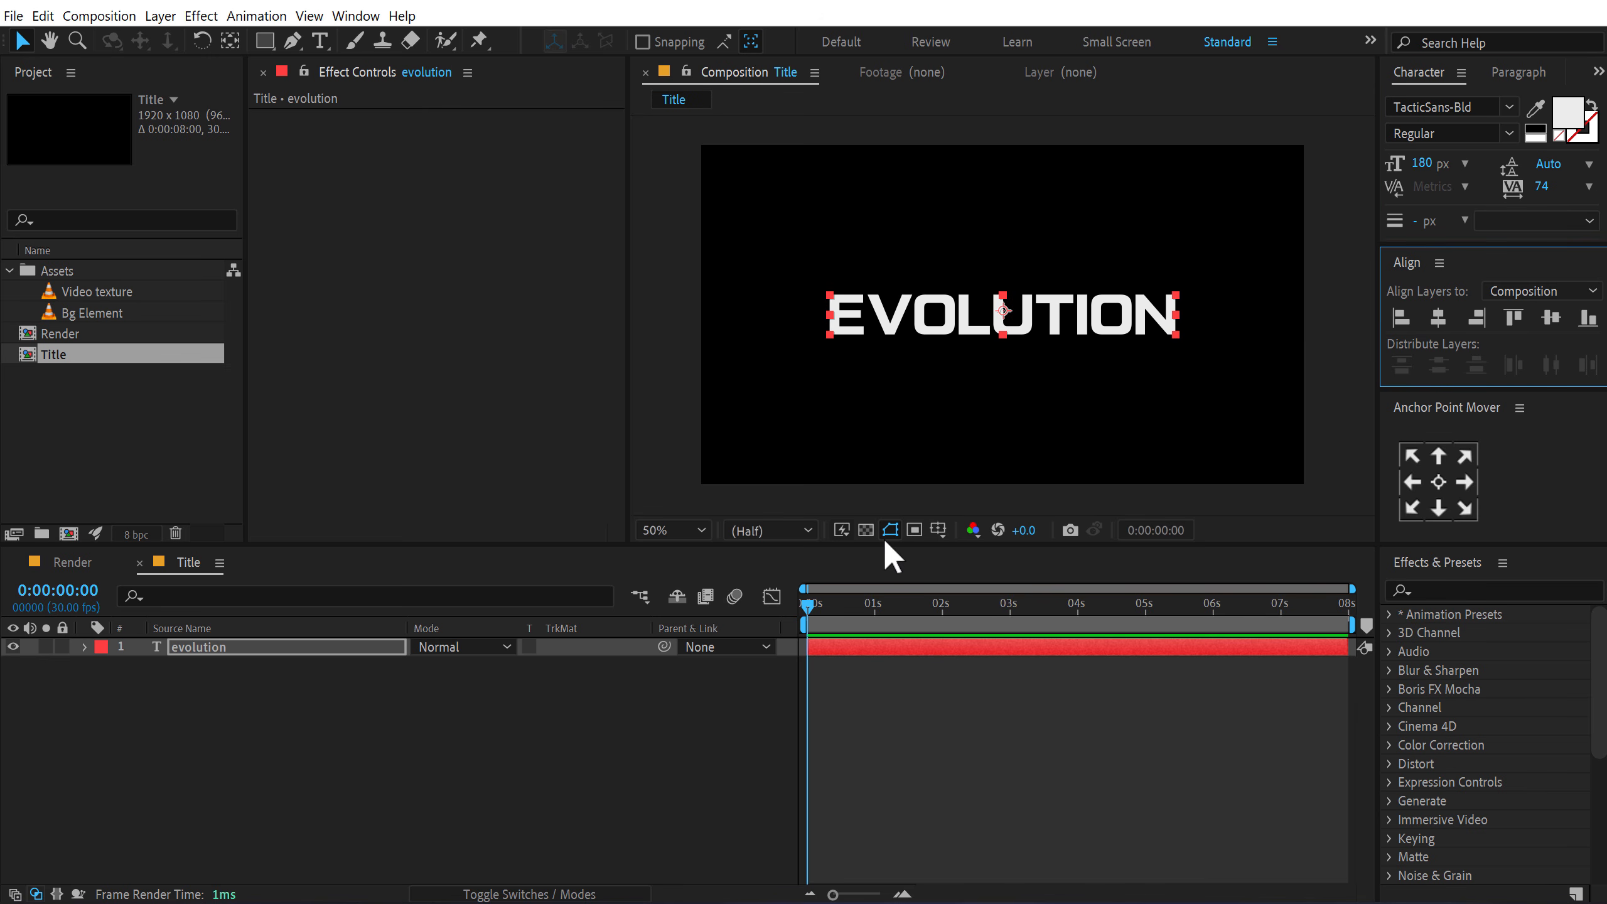
left_click(441, 786)
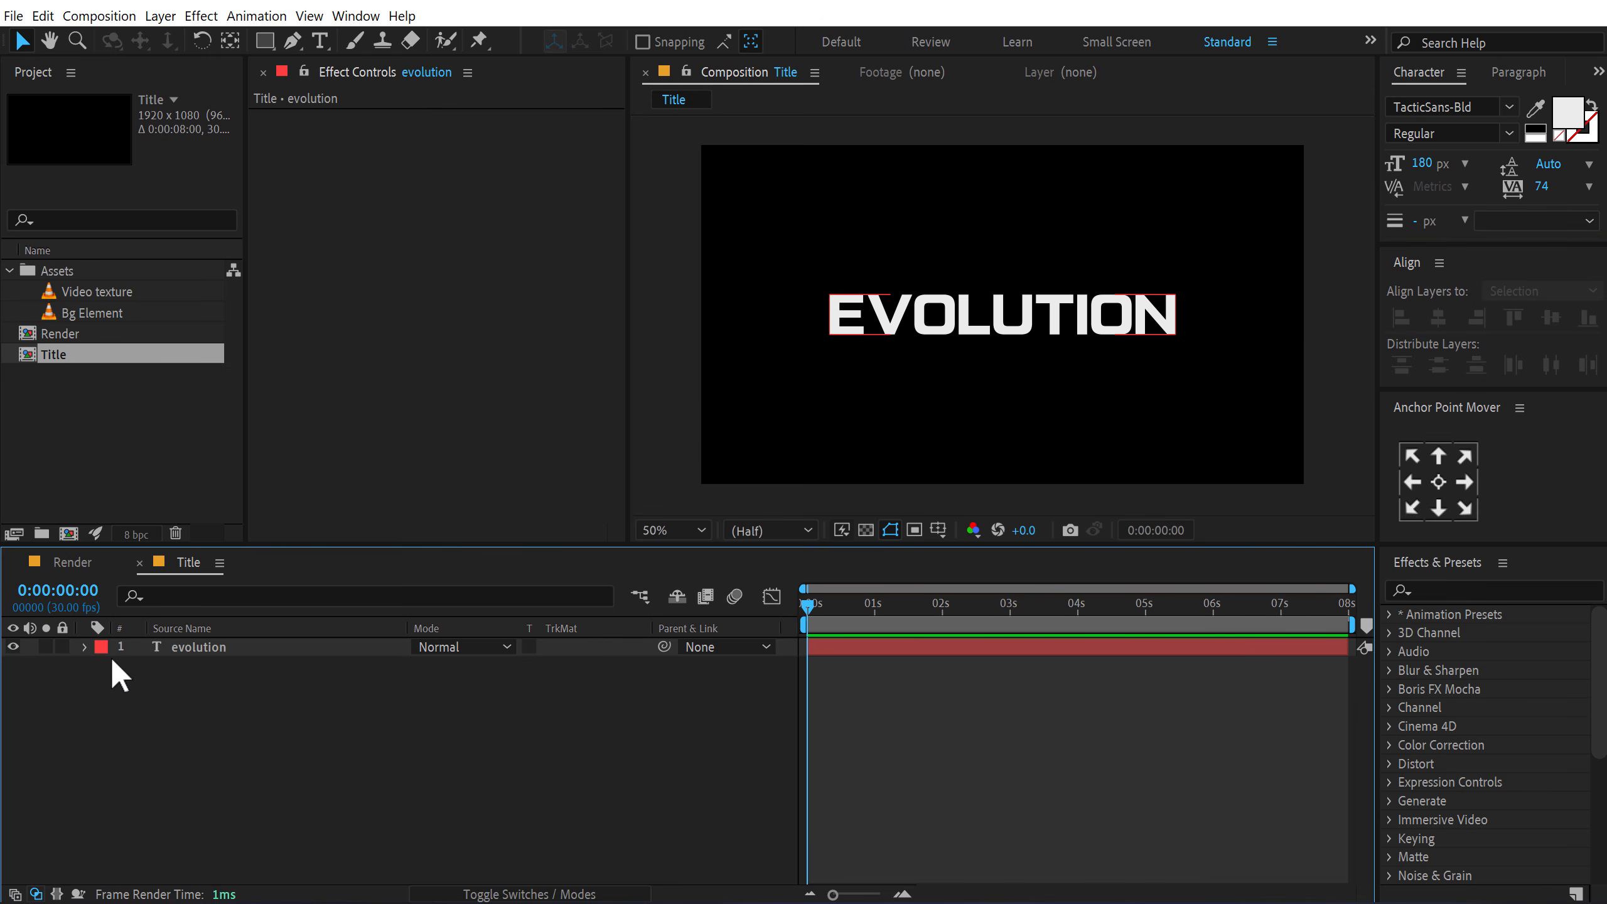
Step: Preview the Video texture footage by scrubbing to about 3 seconds, and return to the Title composition
left_click(118, 418)
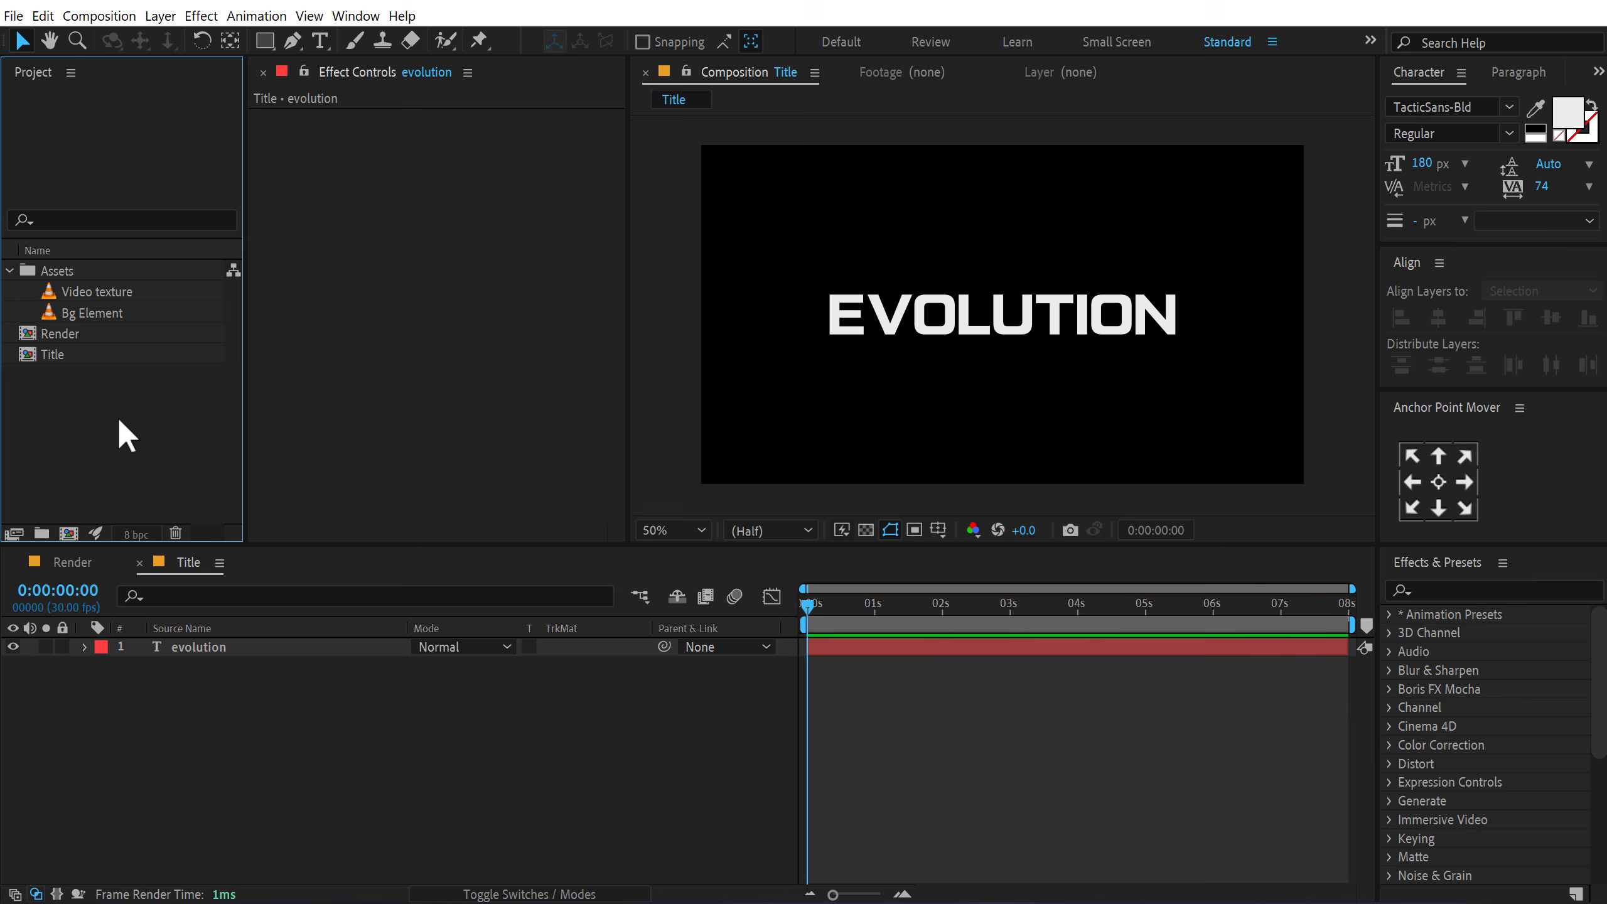
double_click(104, 290)
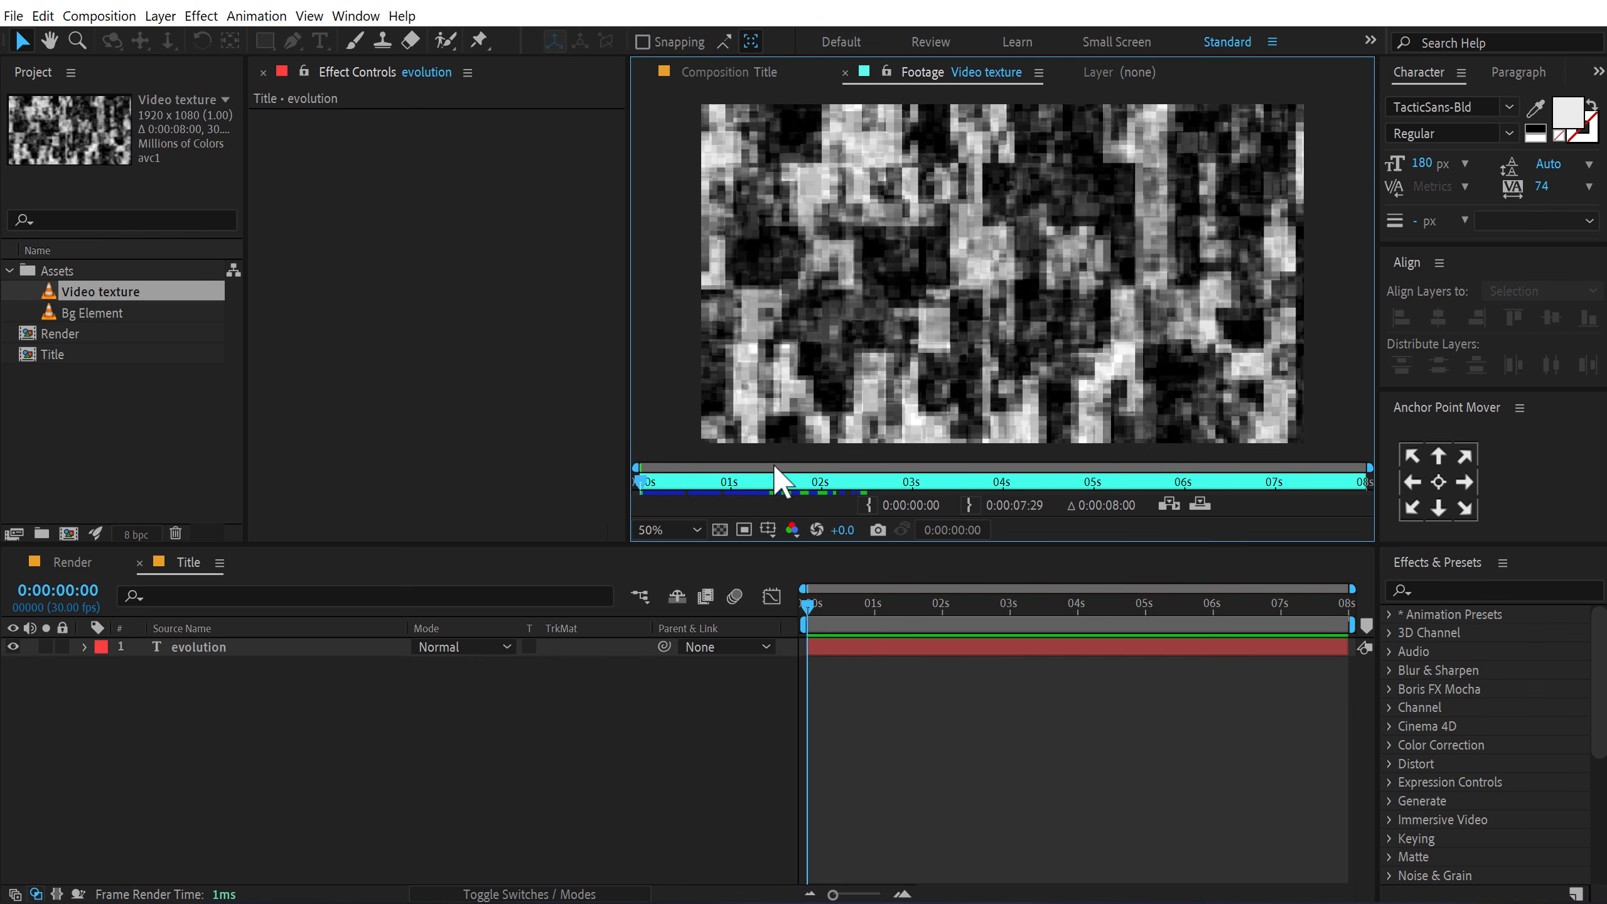
left_click_drag(809, 488, 936, 487)
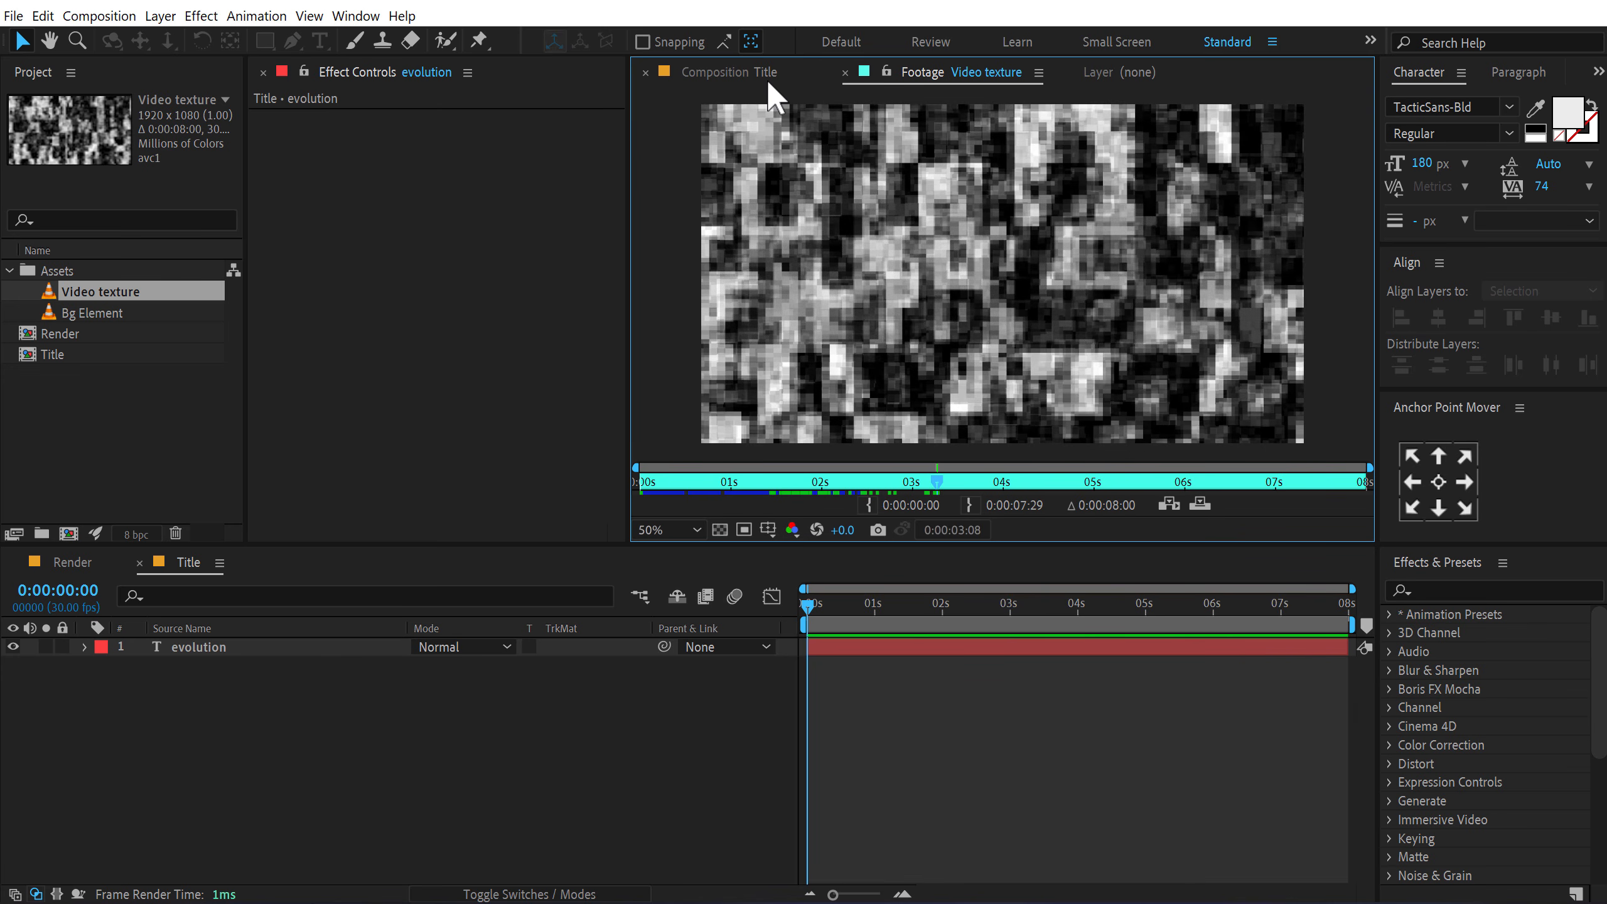
left_click(1106, 71)
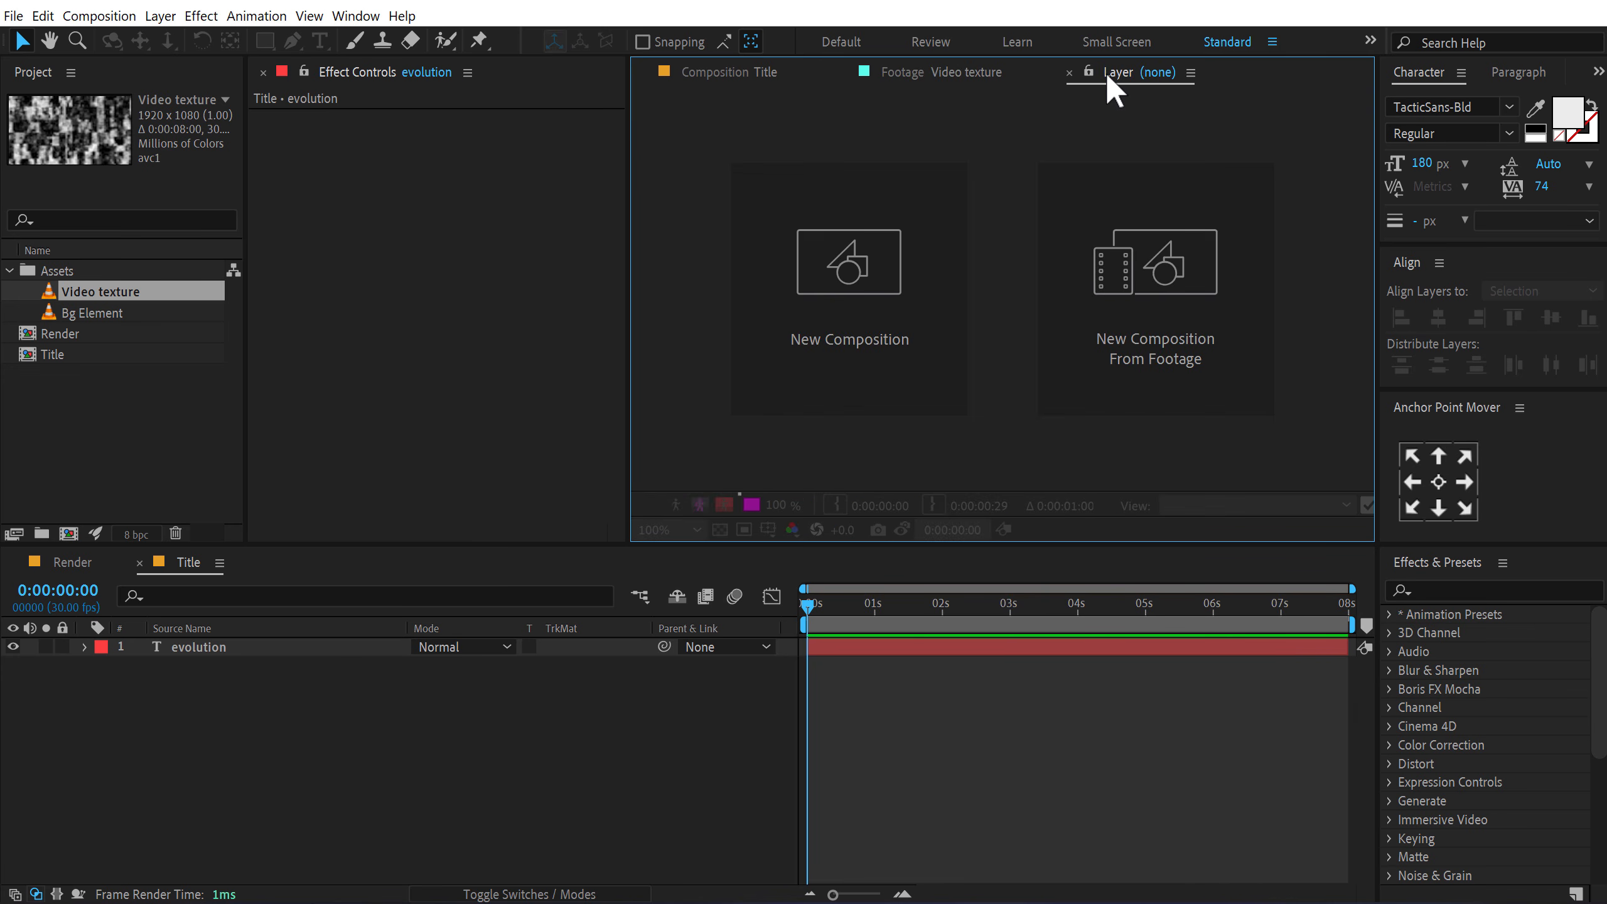
left_click(741, 74)
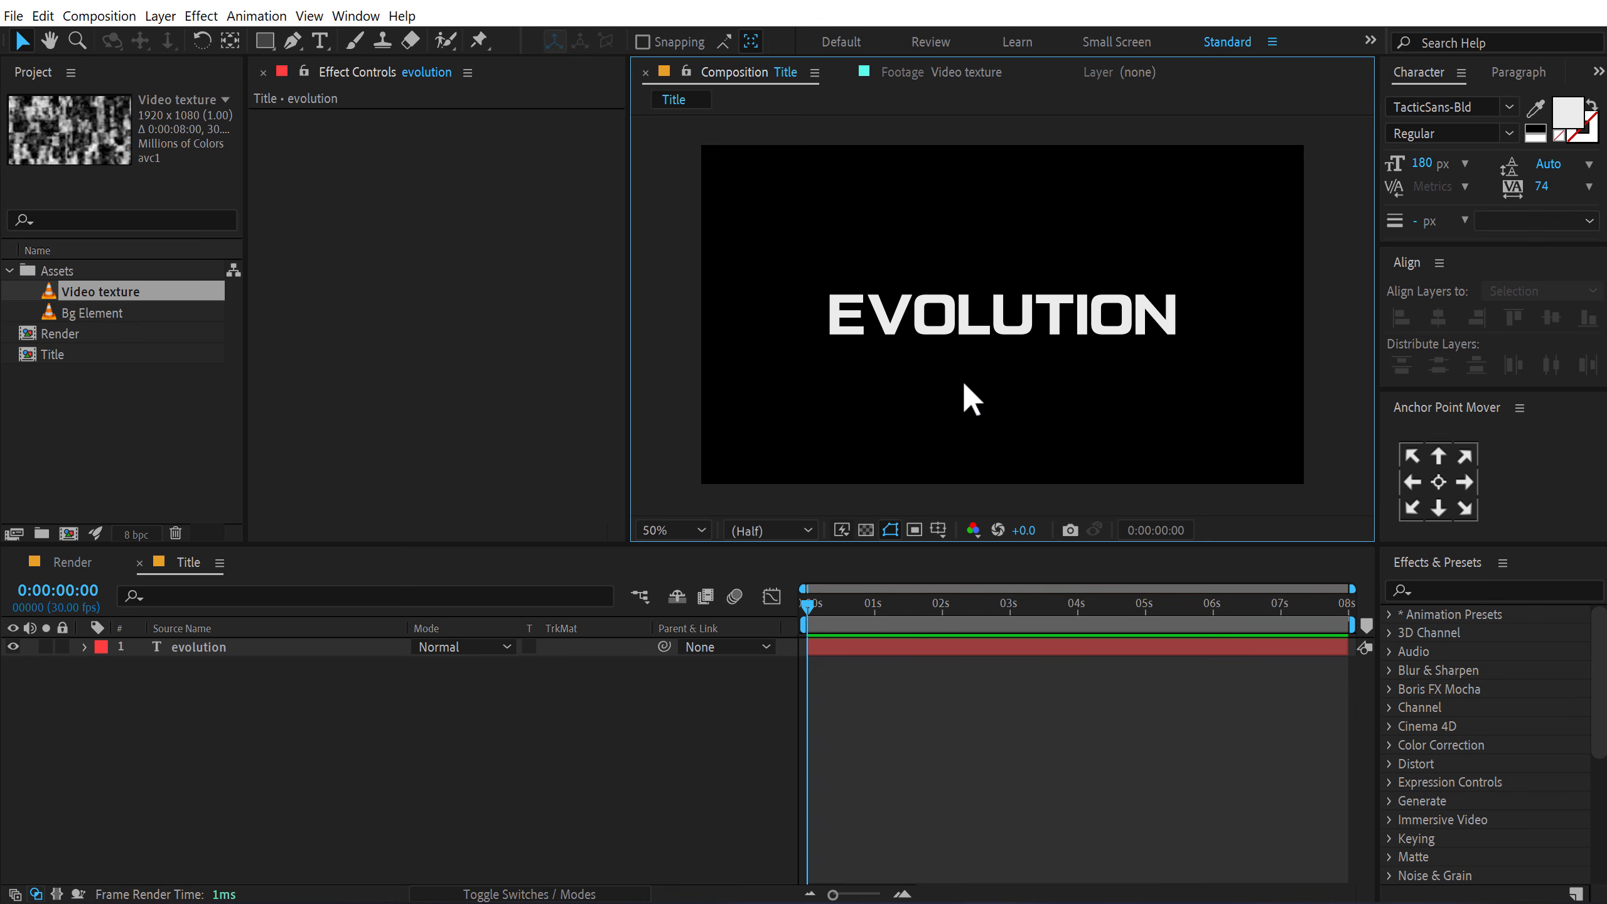
Step: Create a 1920 x 1080 composition named Mask at 30 fps with an 8-second duration
left_click(105, 322)
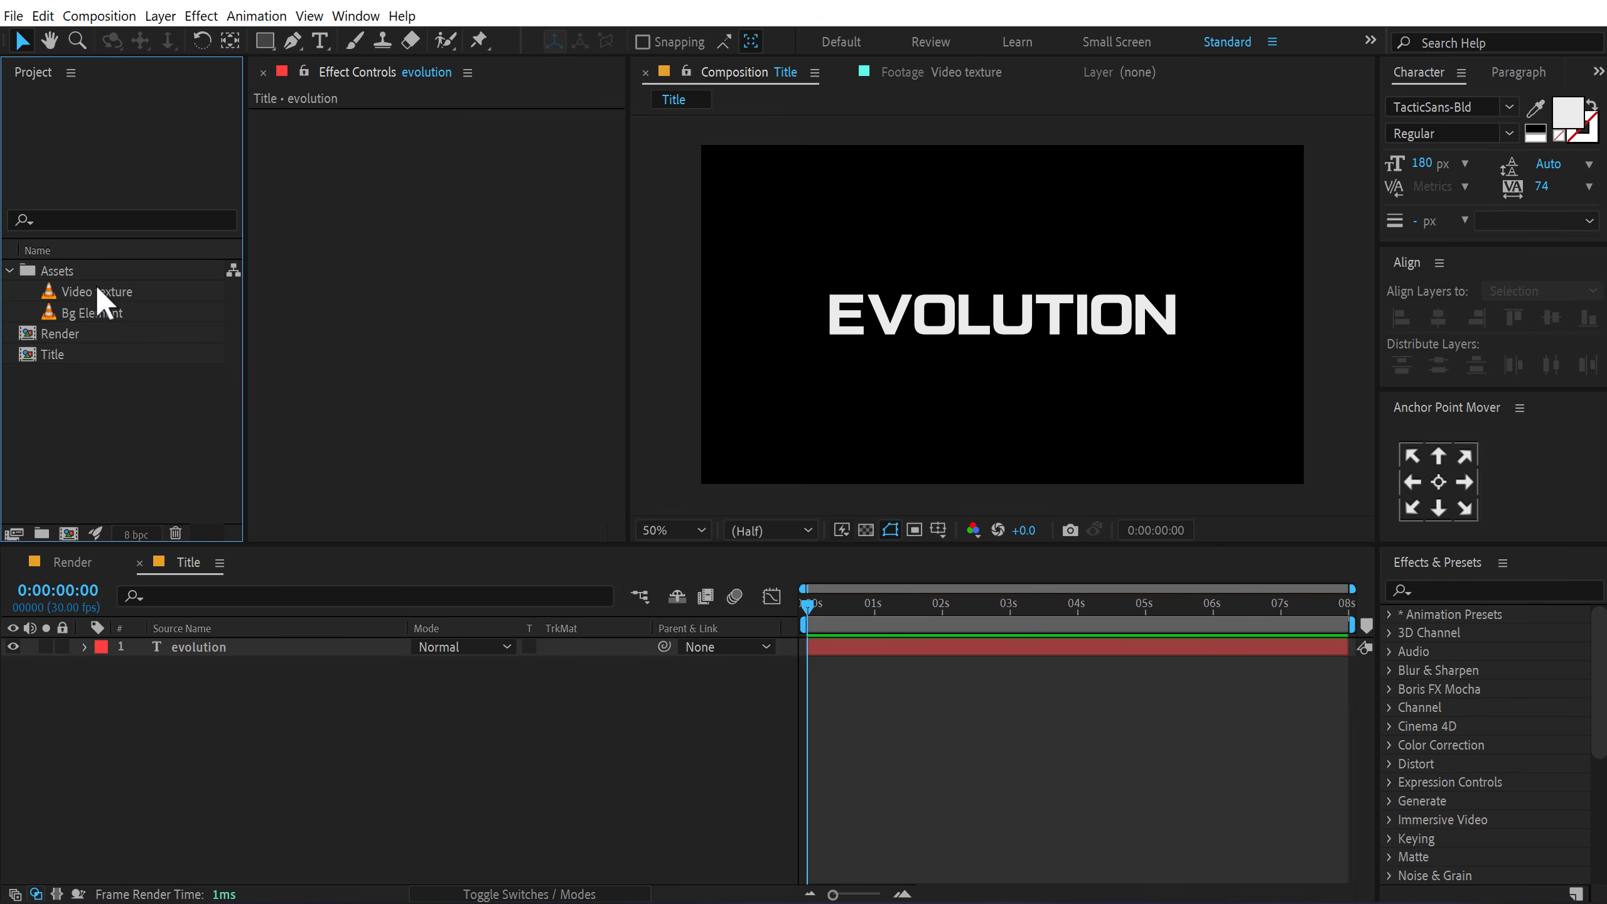
left_click(68, 534)
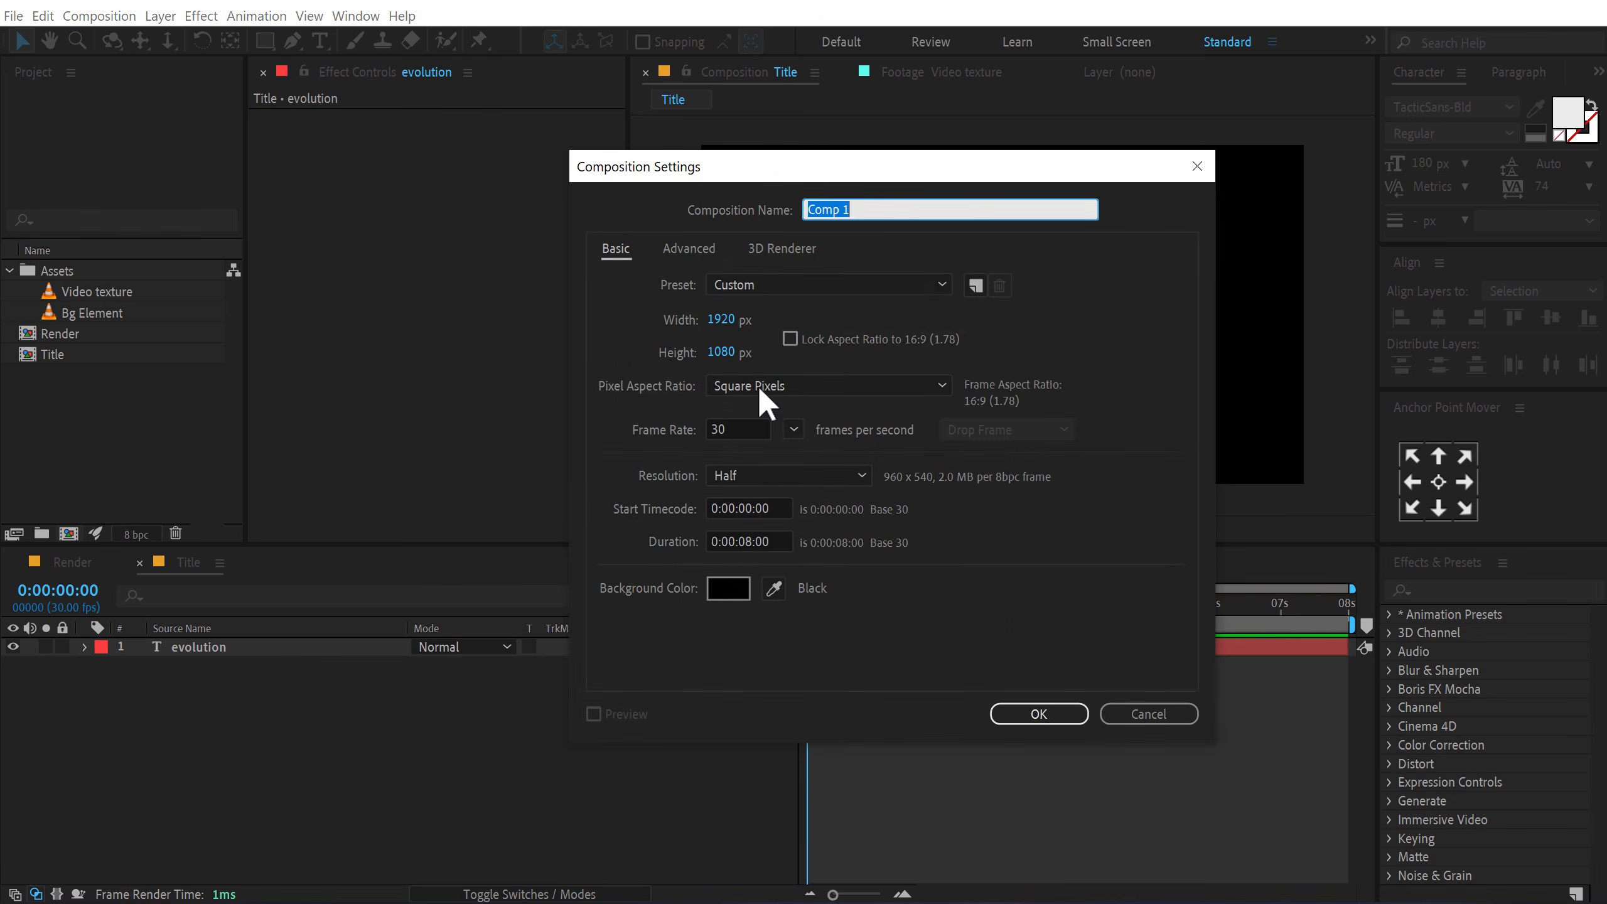
type("Mask")
left_click(1074, 712)
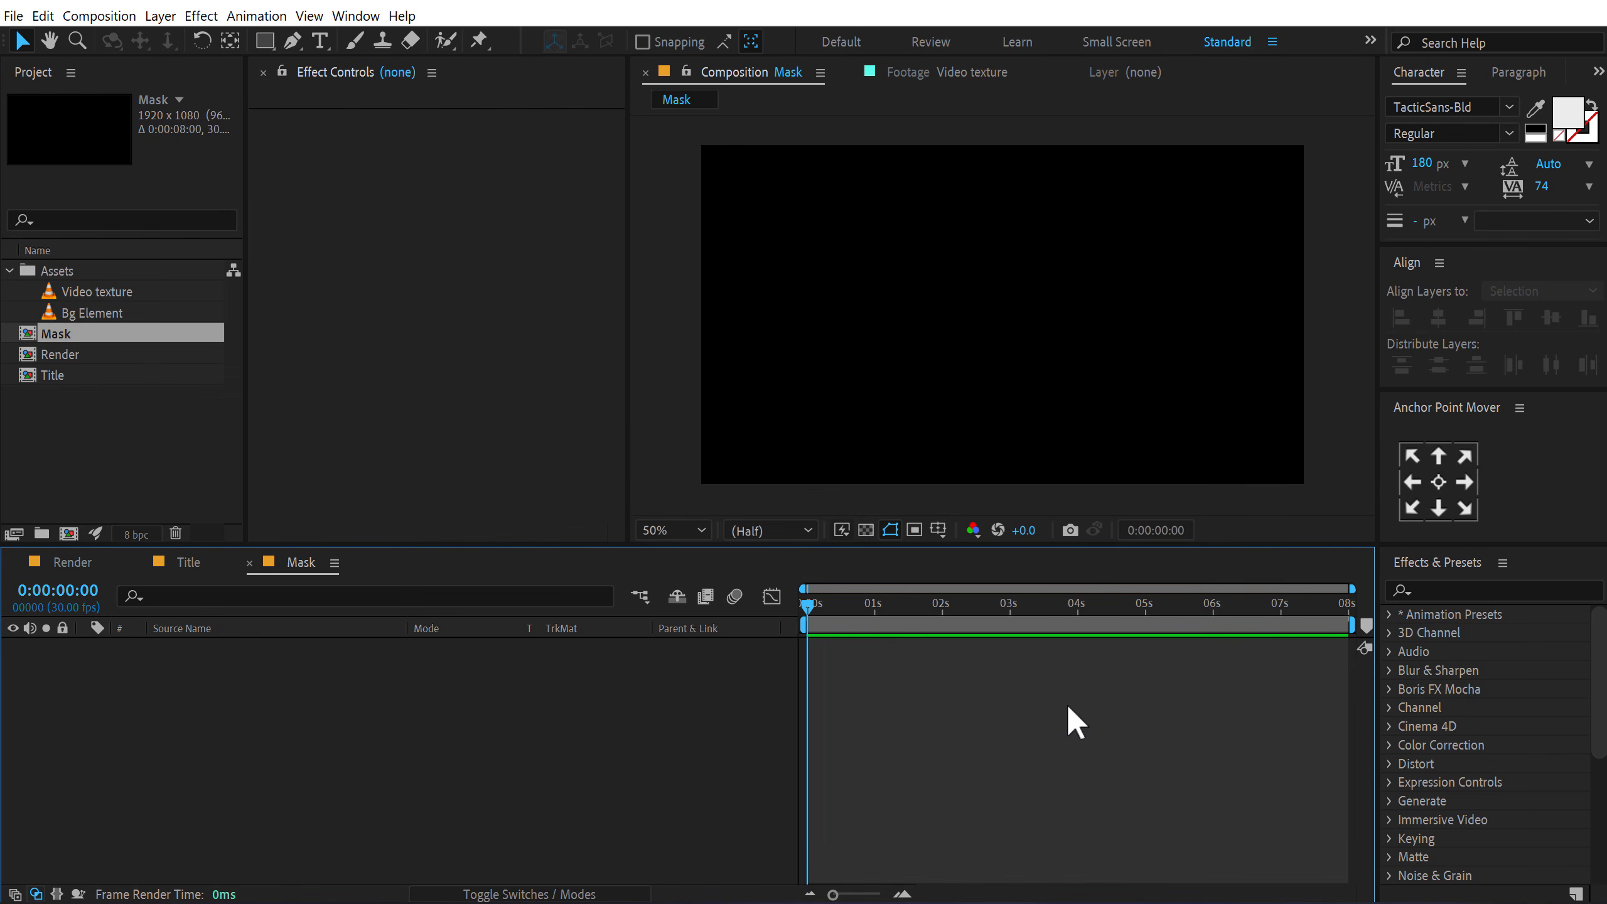
Step: Add the Video texture footage to the Mask composition and turn off the layer's visibility
left_click_drag(92, 296, 159, 696)
left_click(13, 647)
left_click(223, 754)
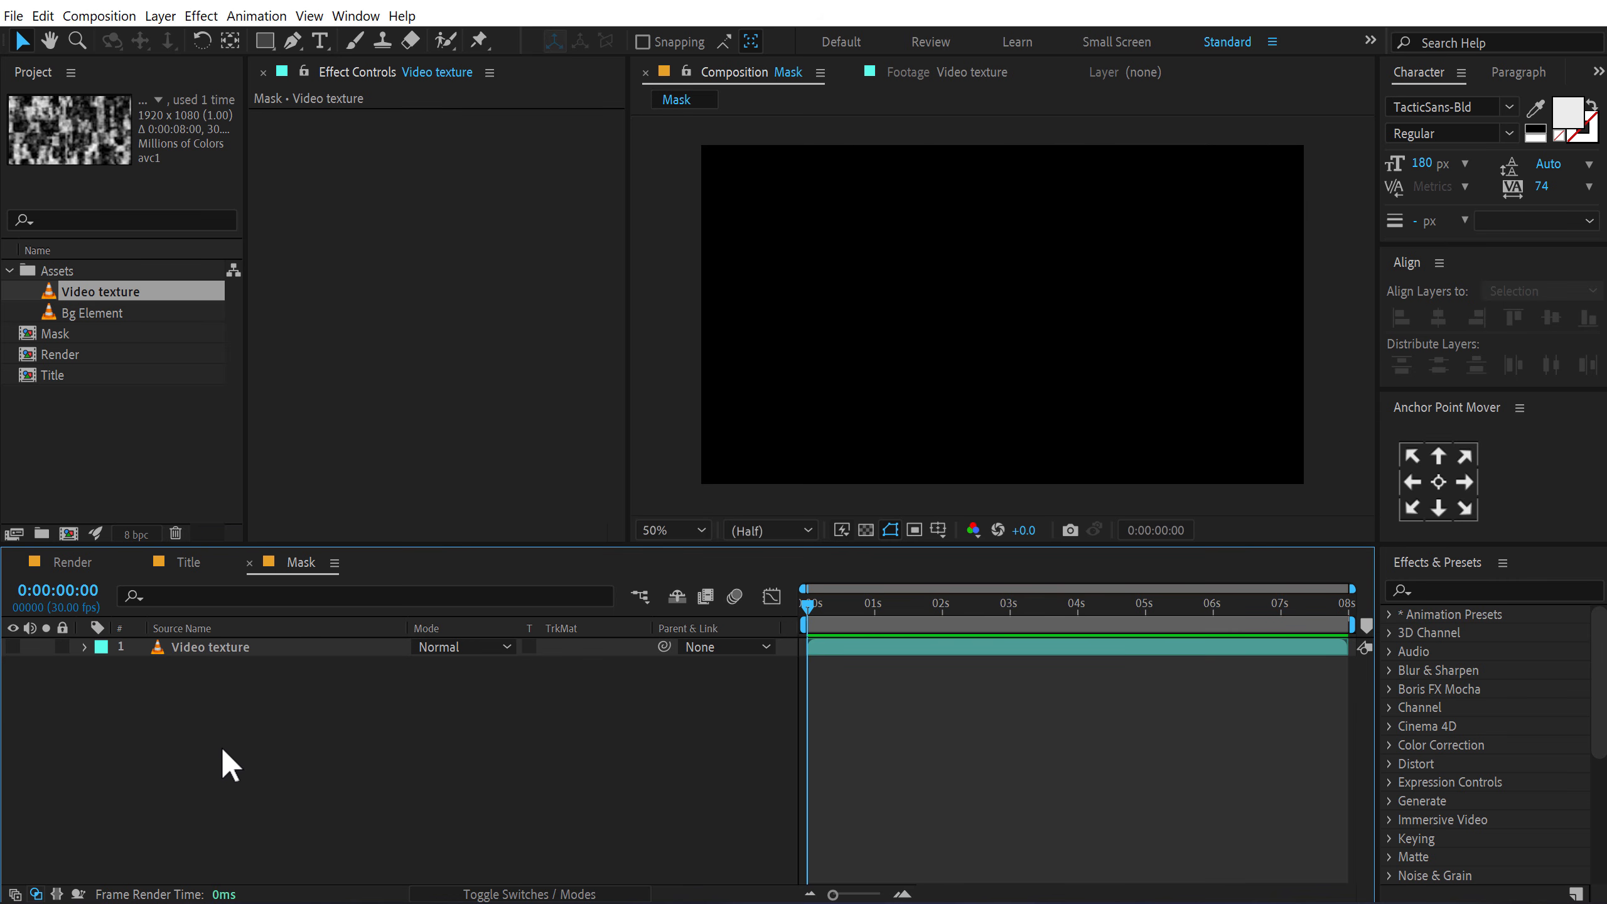
Step: Create a full-size white solid named Mask and place it below the Video texture layer
key("ctrl+y")
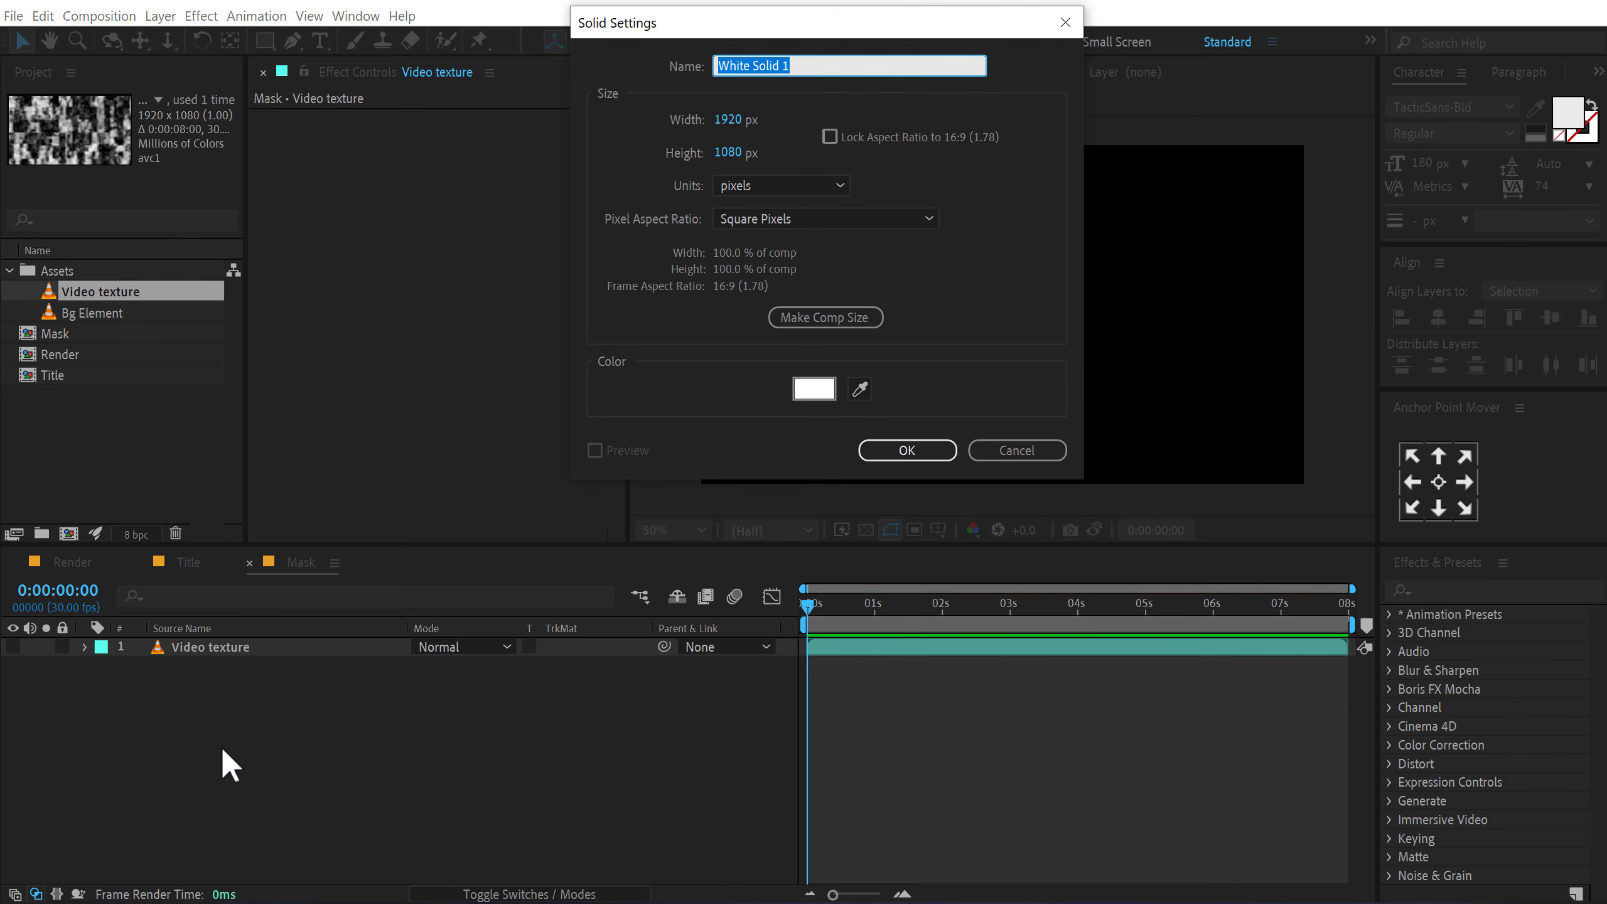
type("Mask")
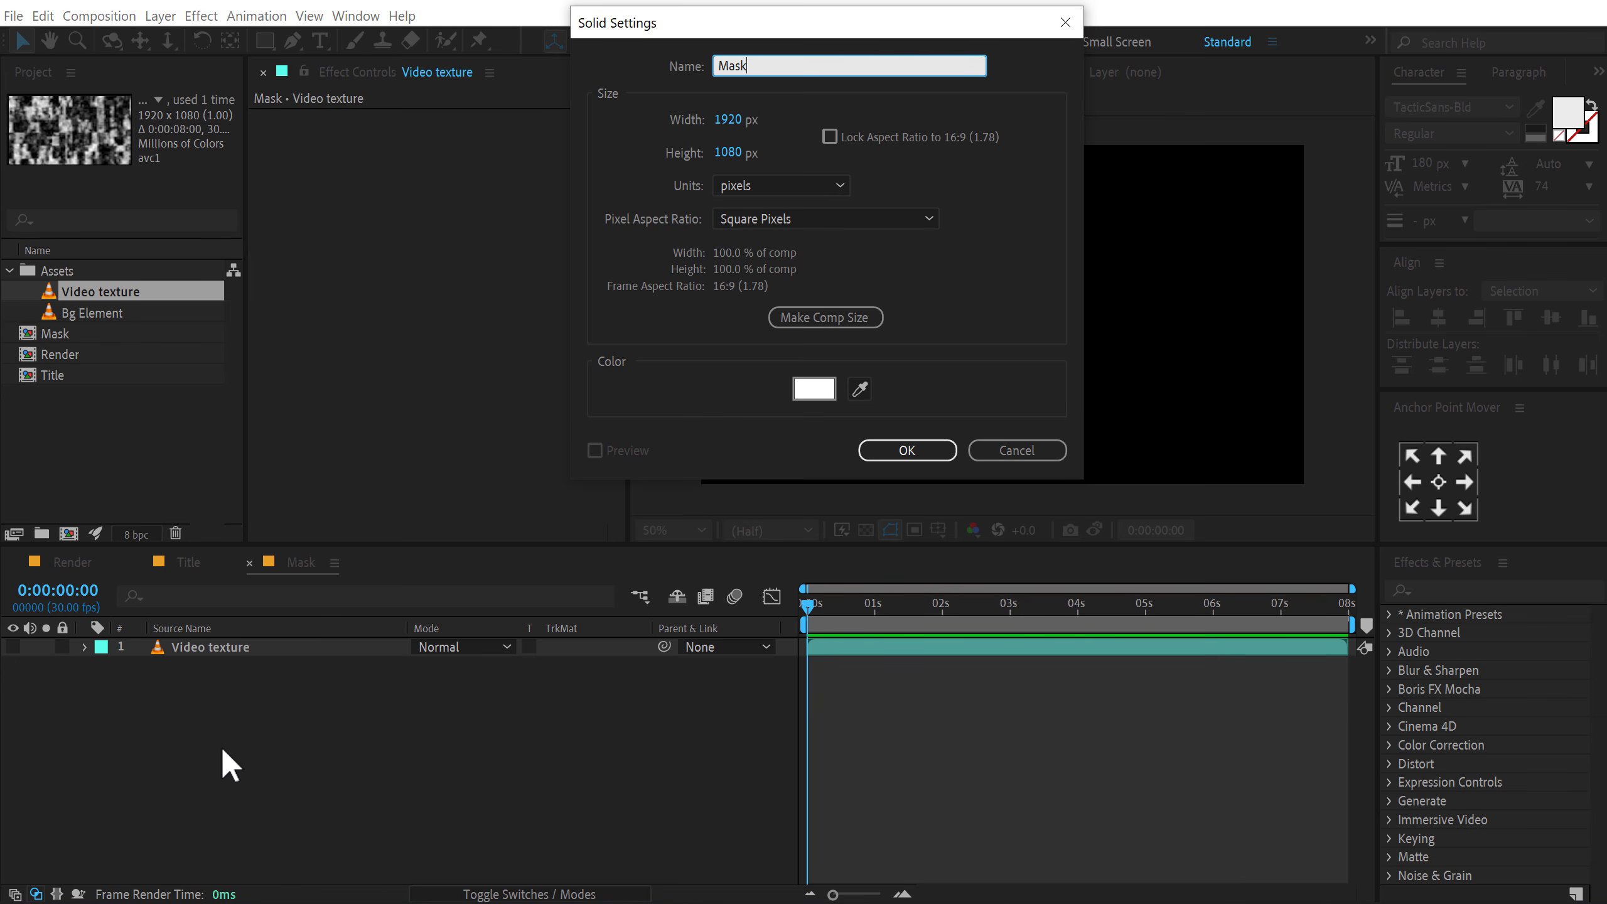
key("Return")
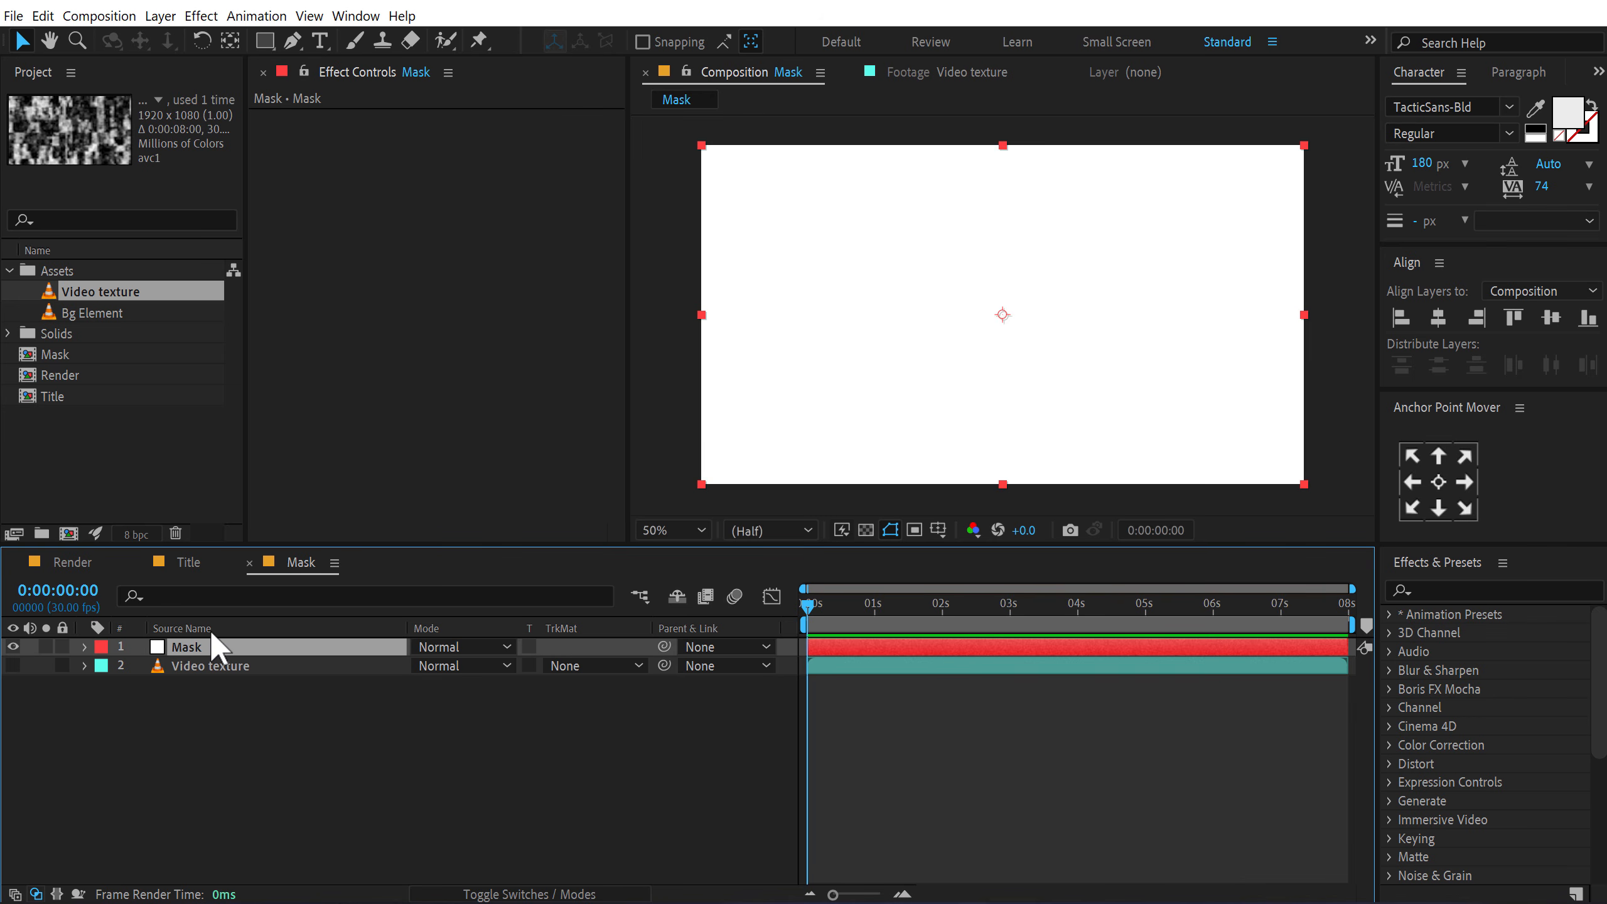
left_click_drag(212, 633, 171, 680)
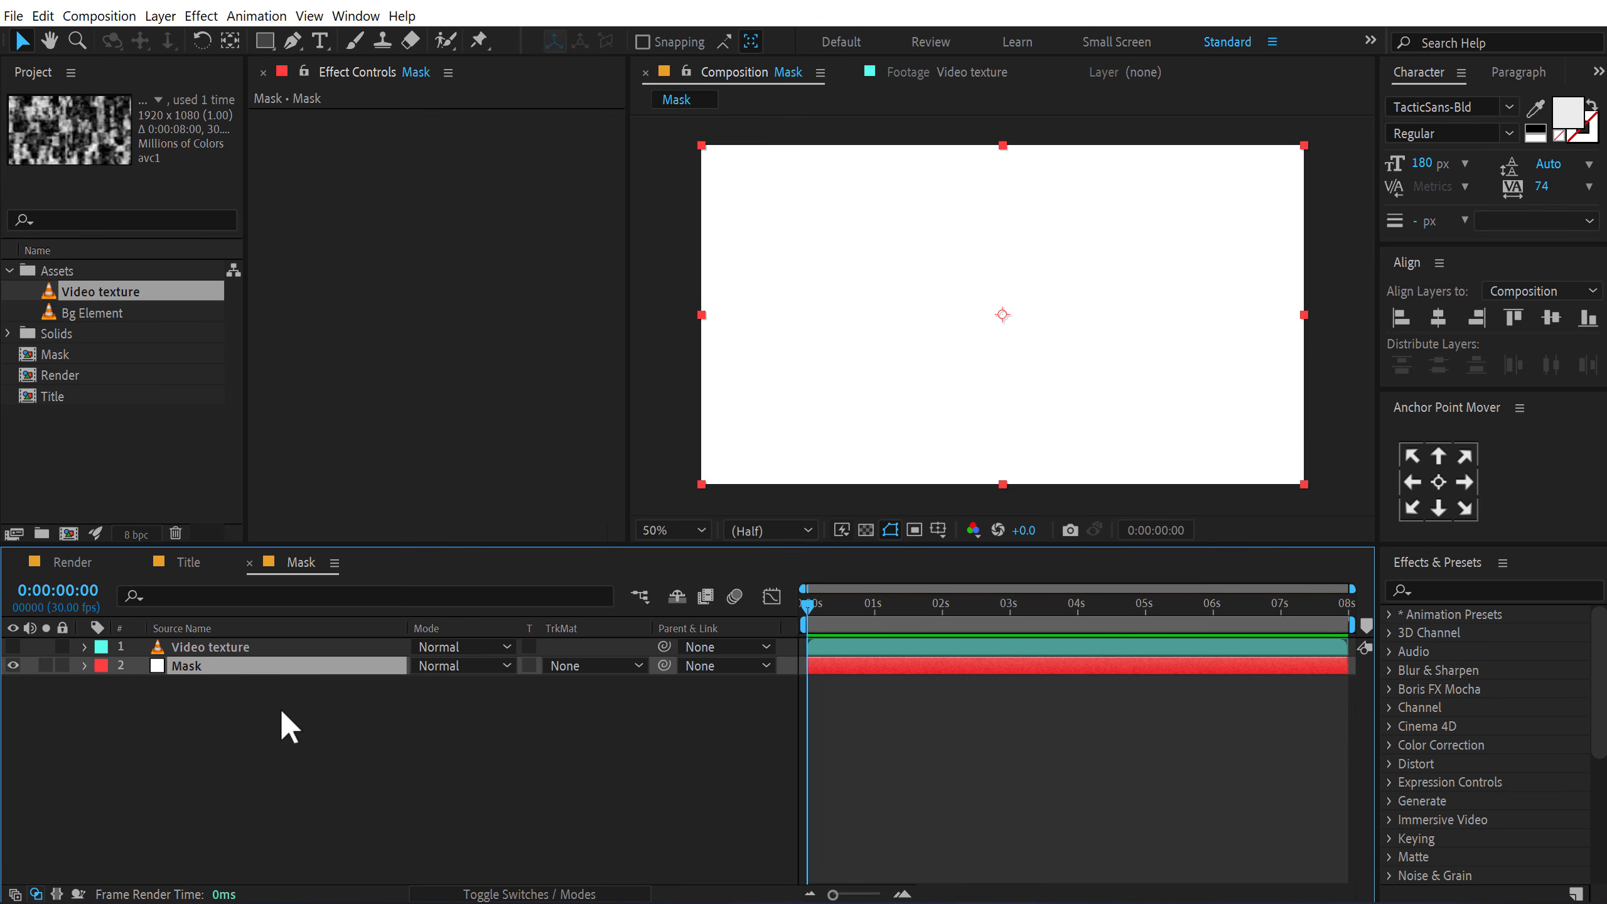
Step: Apply the CC Image Wipe effect to the Mask solid and set its gradient layer to Video texture
left_click(1441, 588)
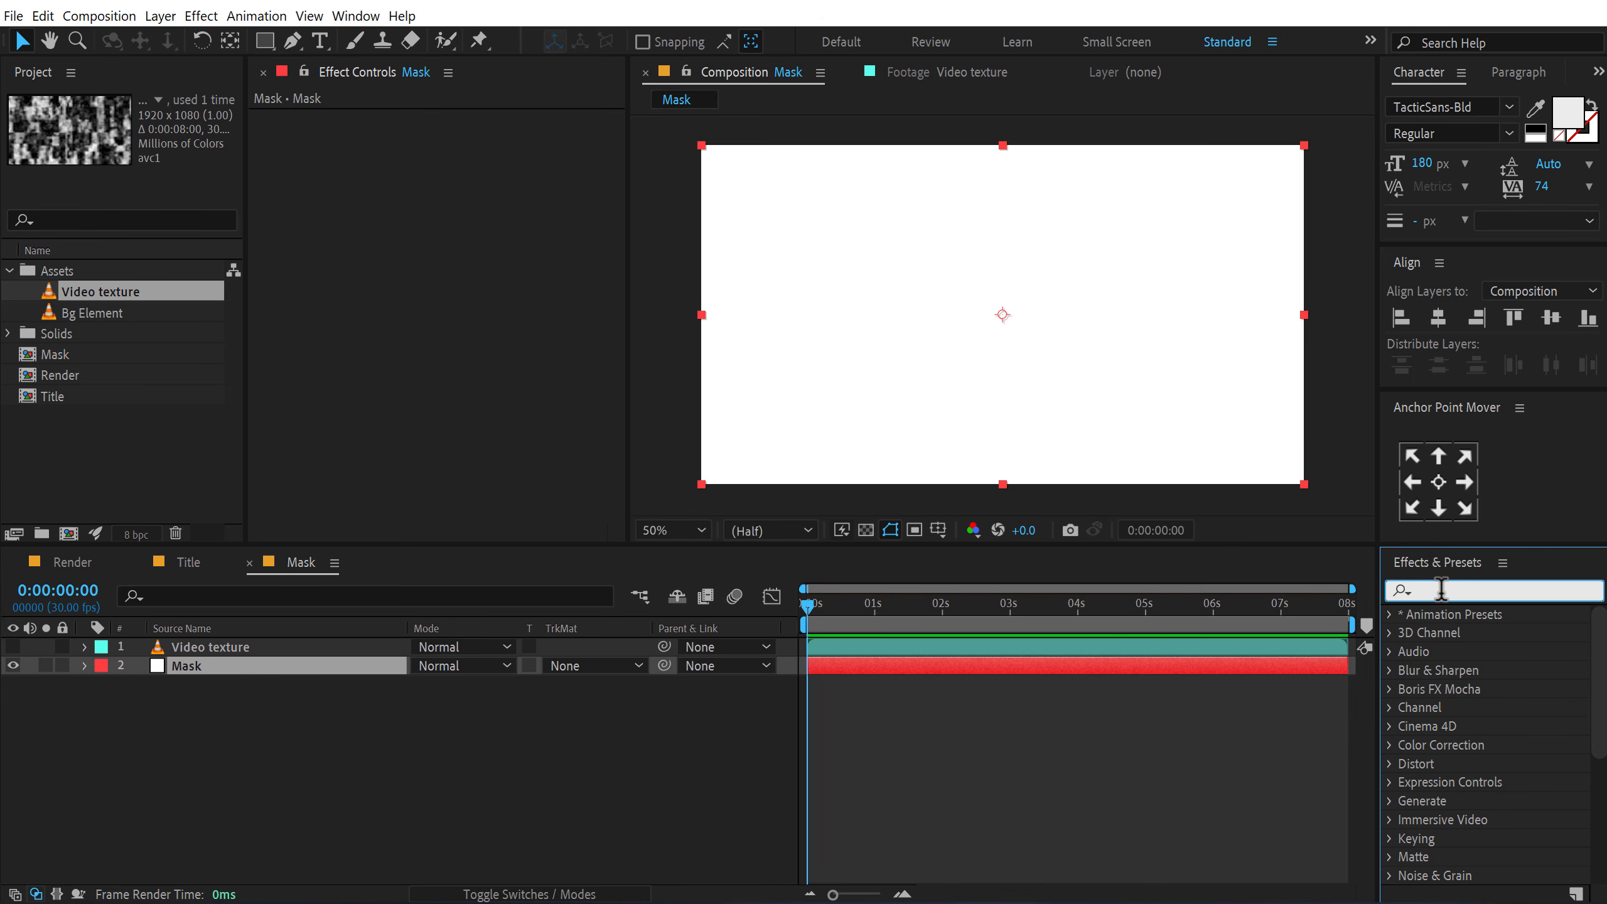
type("cc imag")
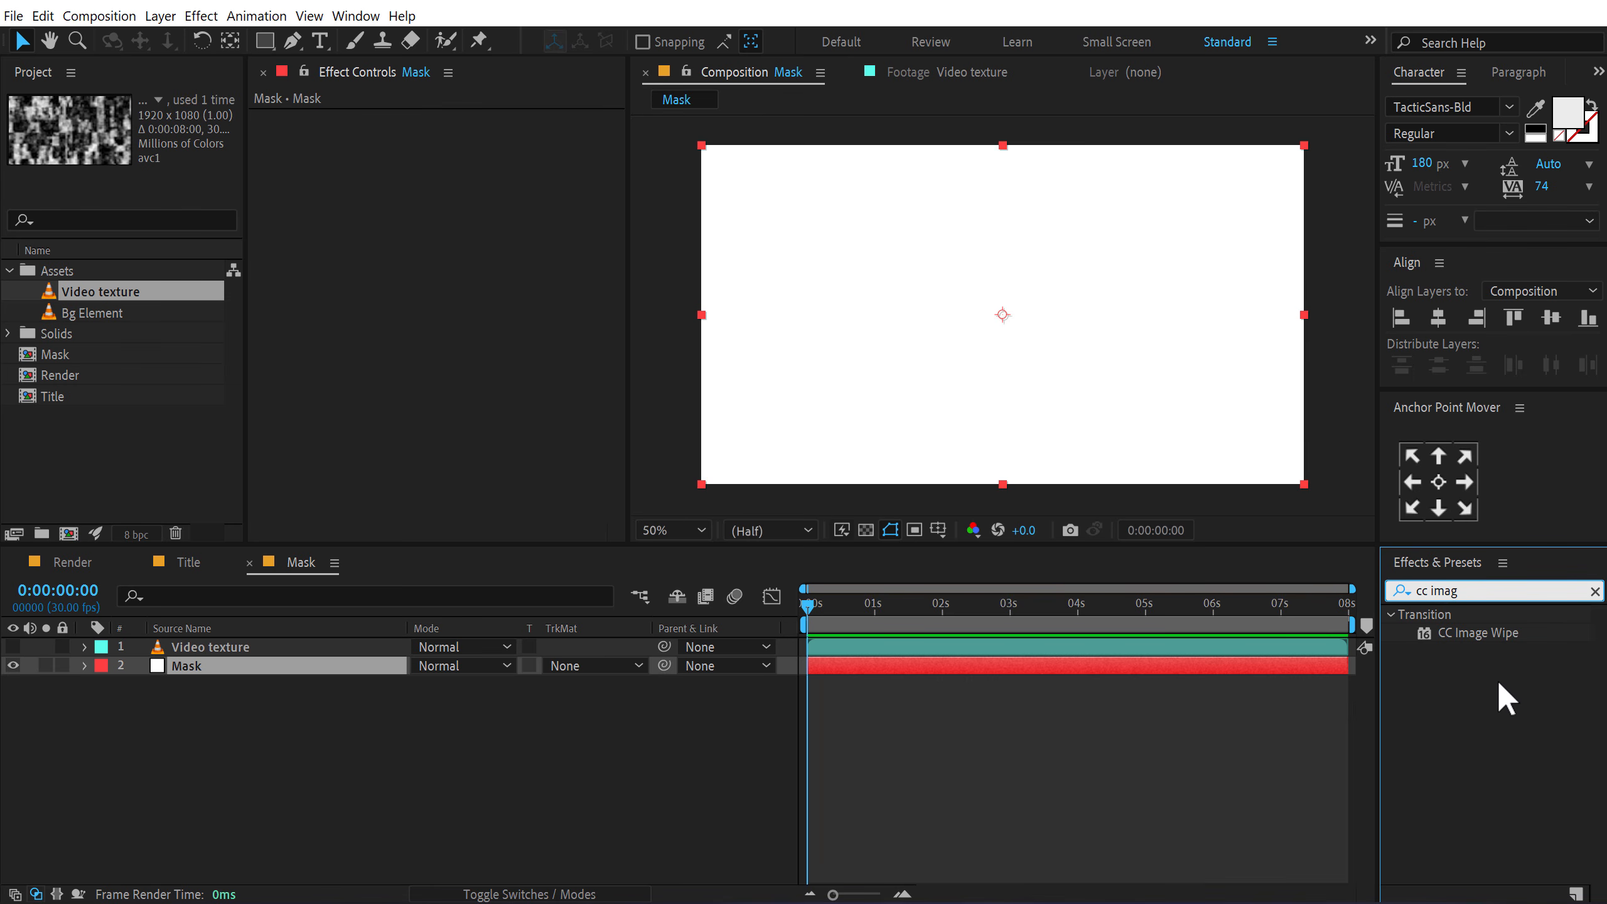
double_click(1480, 634)
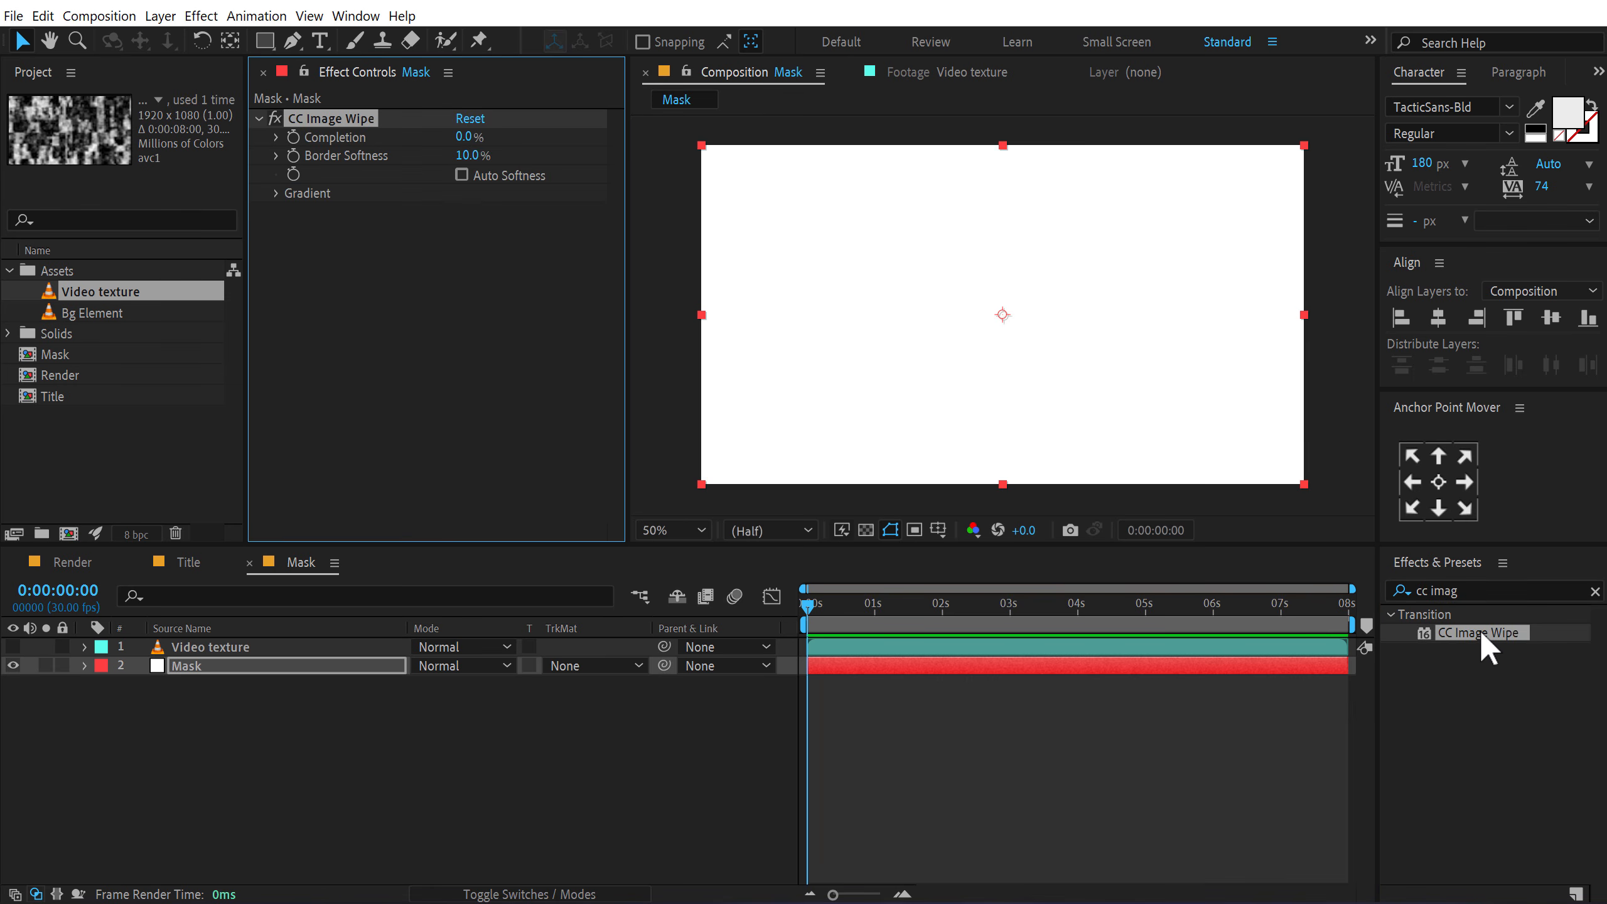
left_click(273, 195)
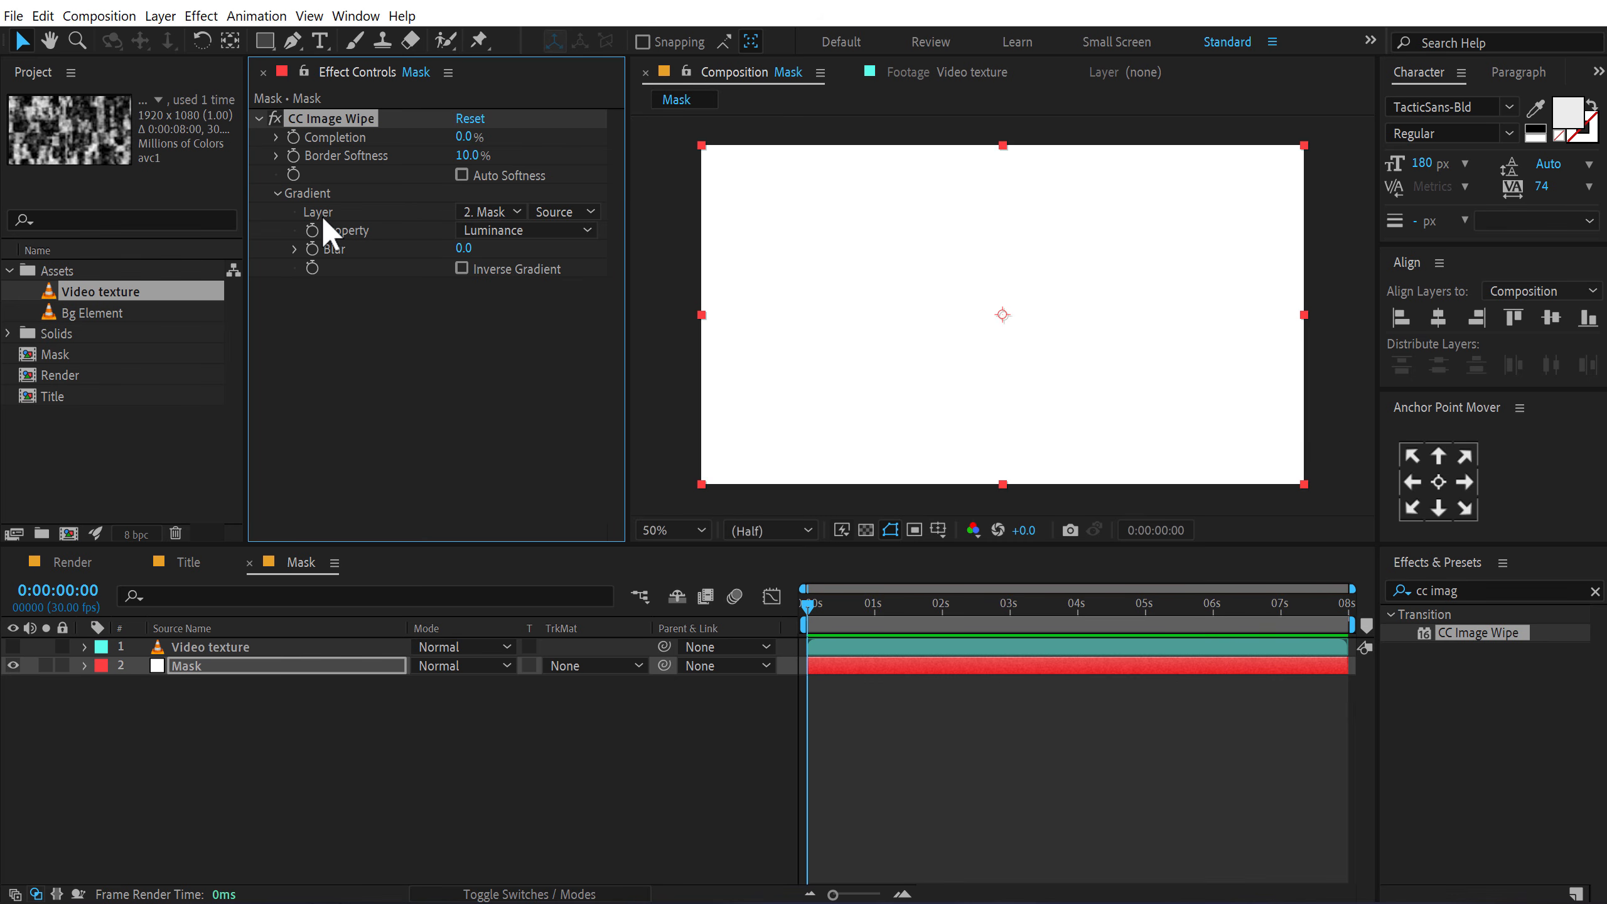
left_click(489, 213)
left_click(529, 255)
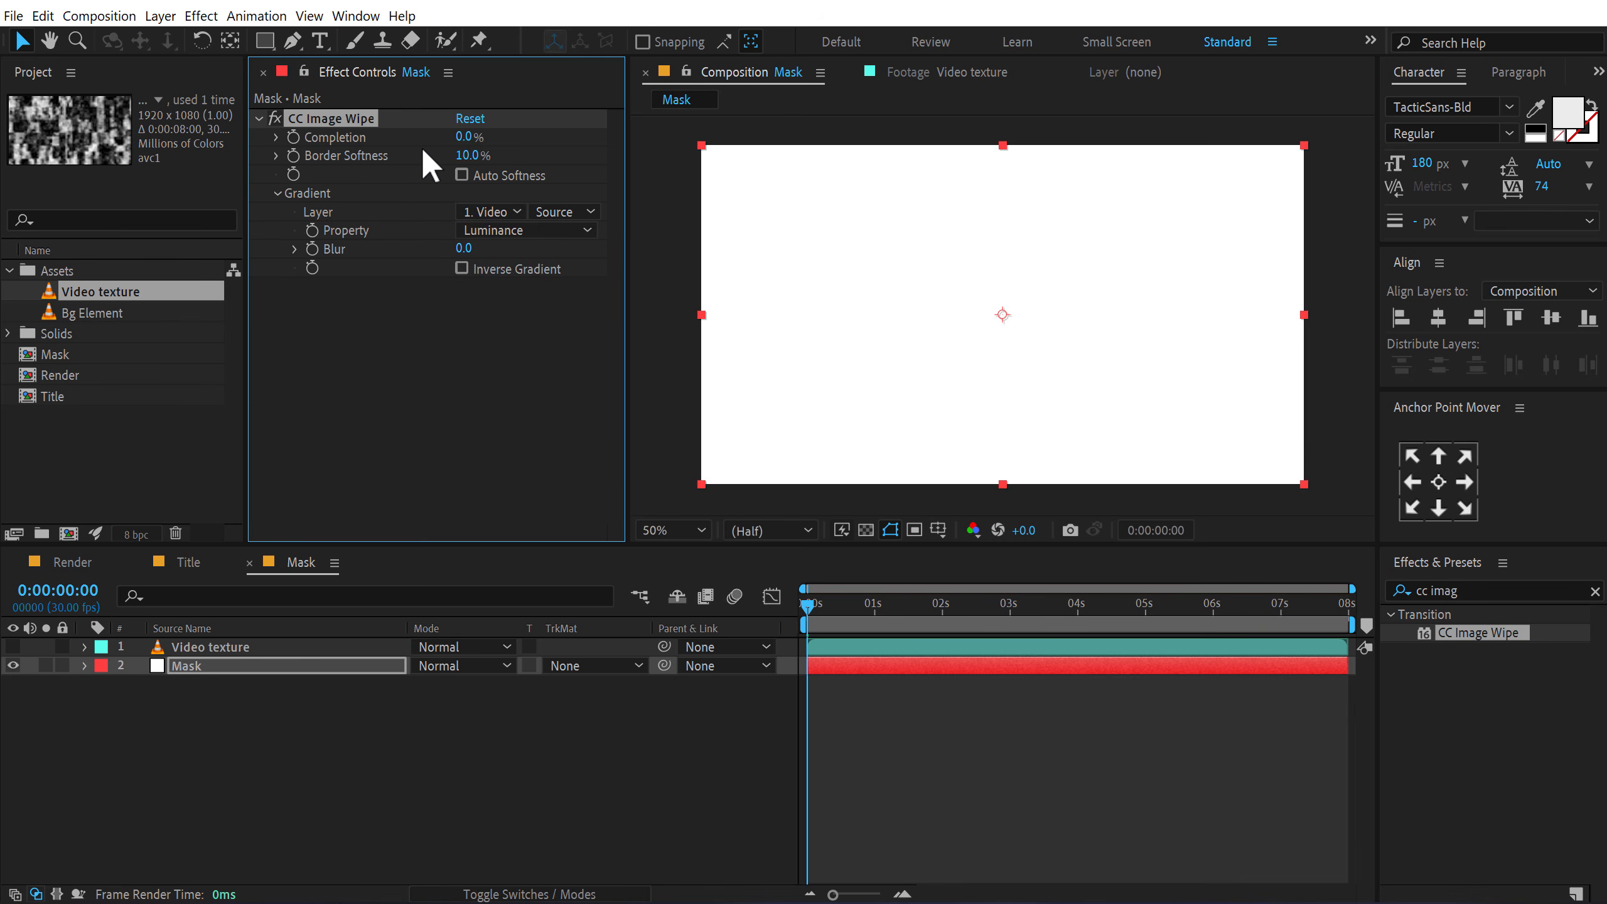
Step: Keyframe the wipe's Completion at 100% at the start and 0% at 0:00:02:15
left_click_drag(464, 136, 680, 152)
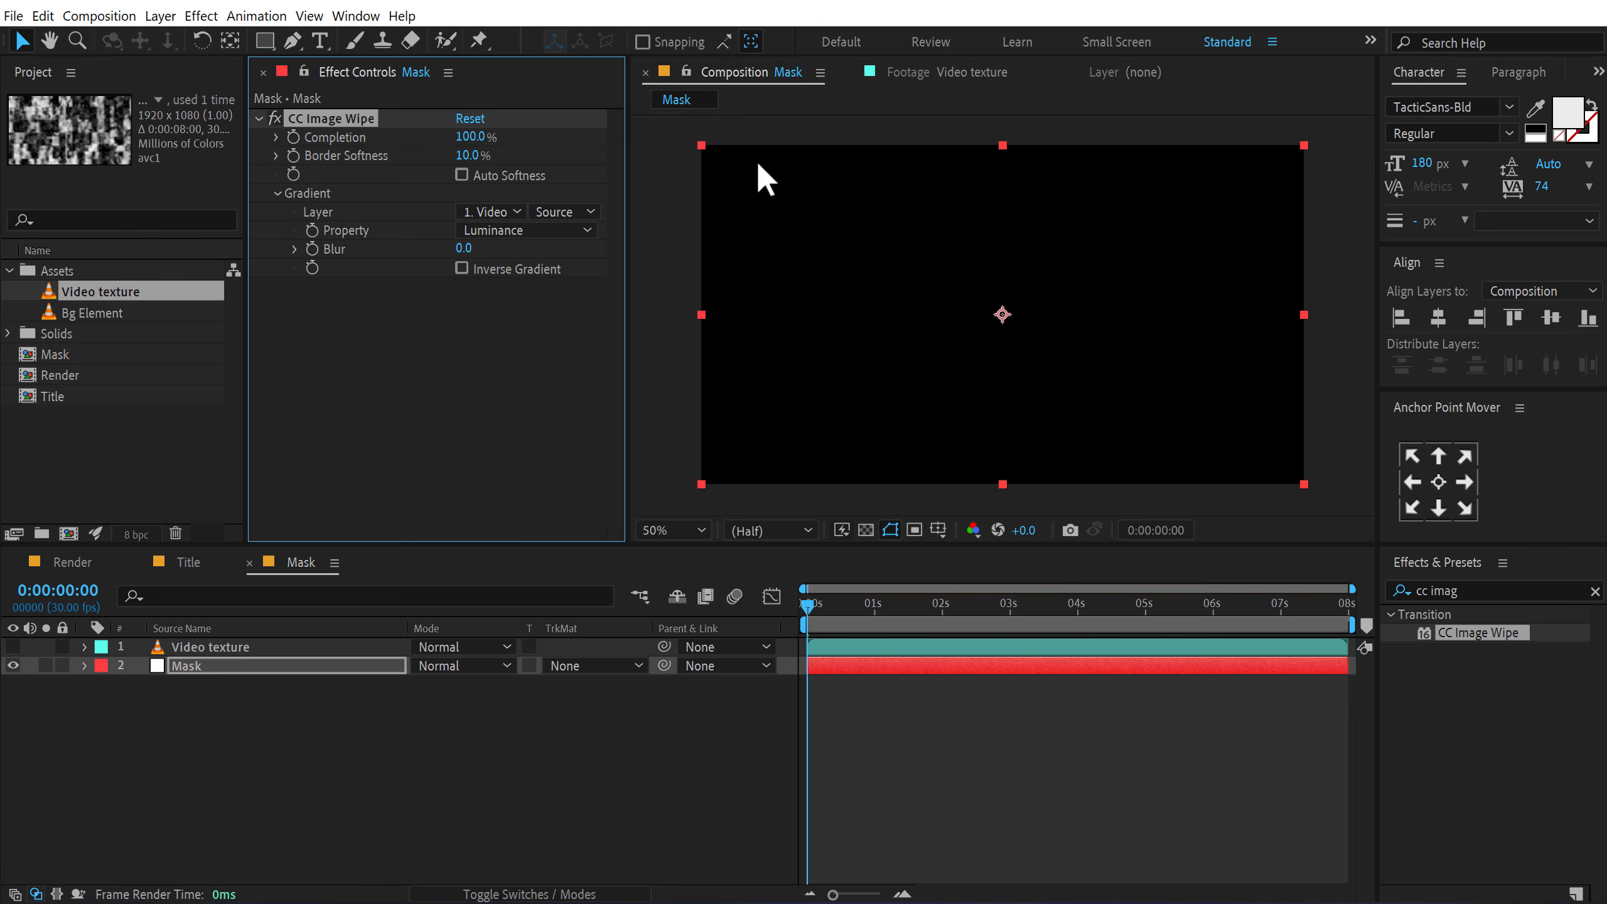
left_click(293, 137)
left_click(976, 605)
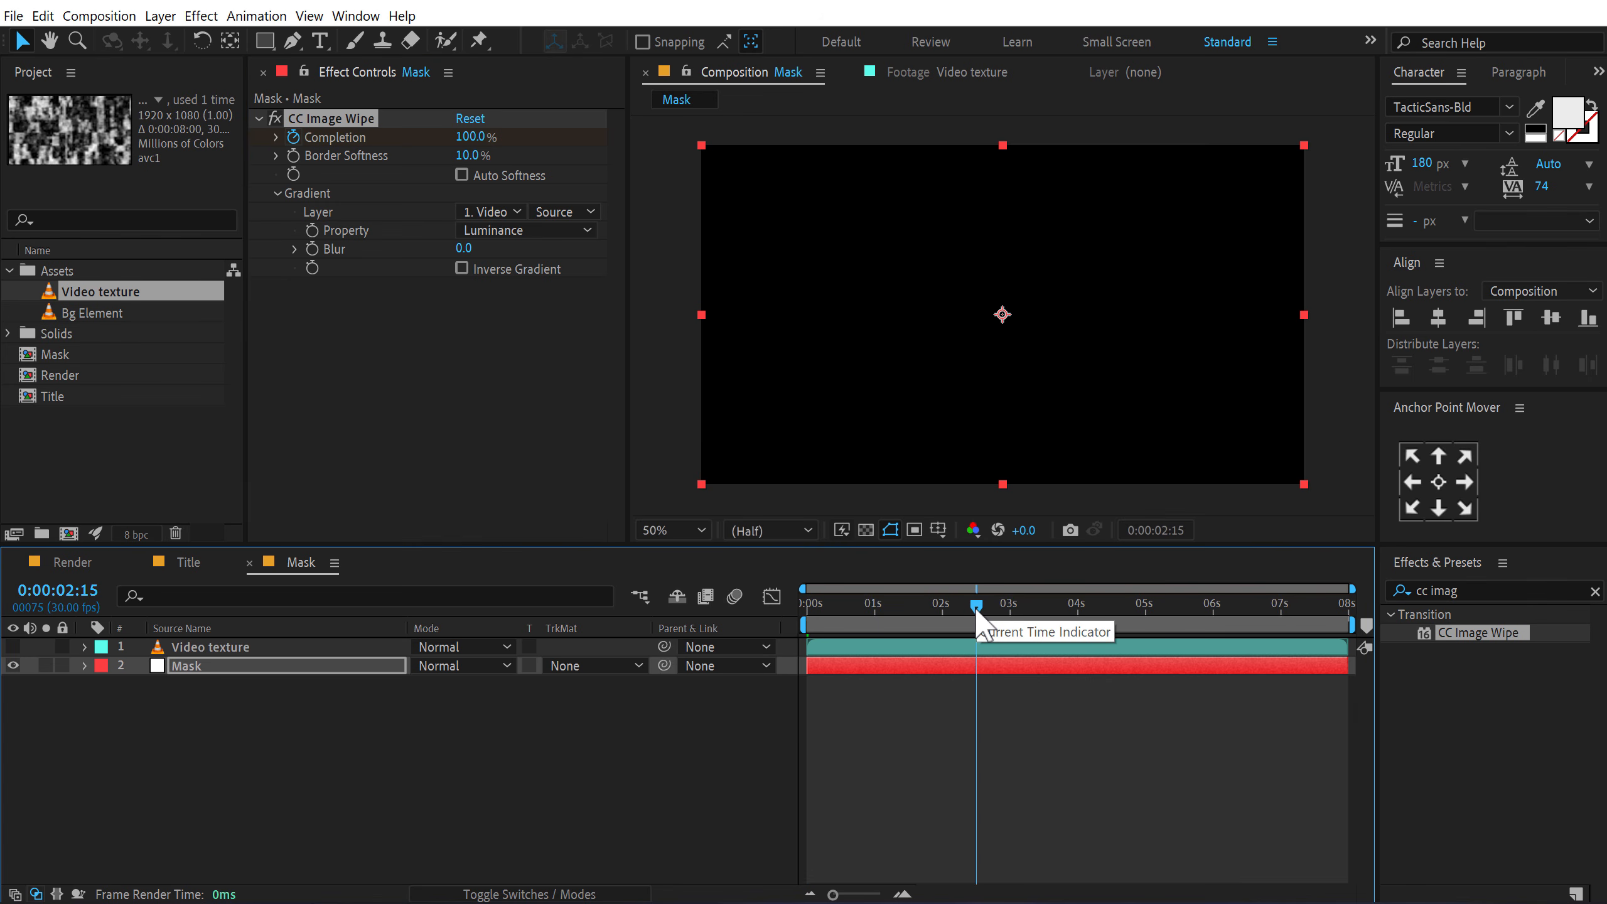
left_click_drag(475, 136, 198, 147)
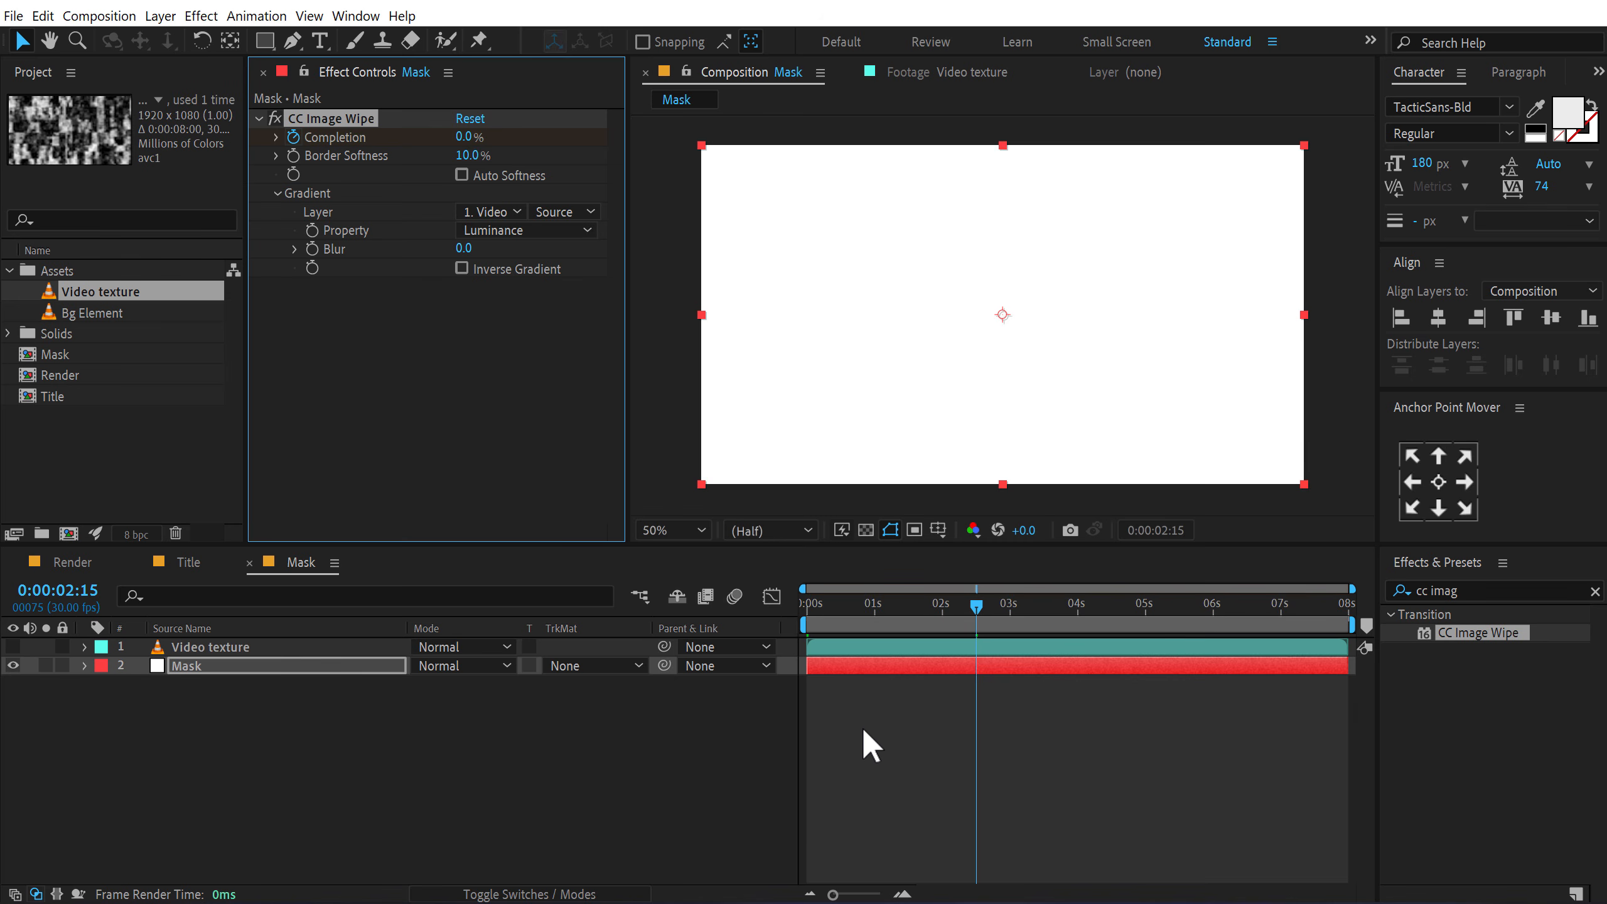
Step: Easy-ease both Completion keyframes and reshape the speed graph so the wipe moves fast early and slows gradually toward the last keyframe
key("u")
left_click_drag(1003, 704, 750, 708)
key("F9")
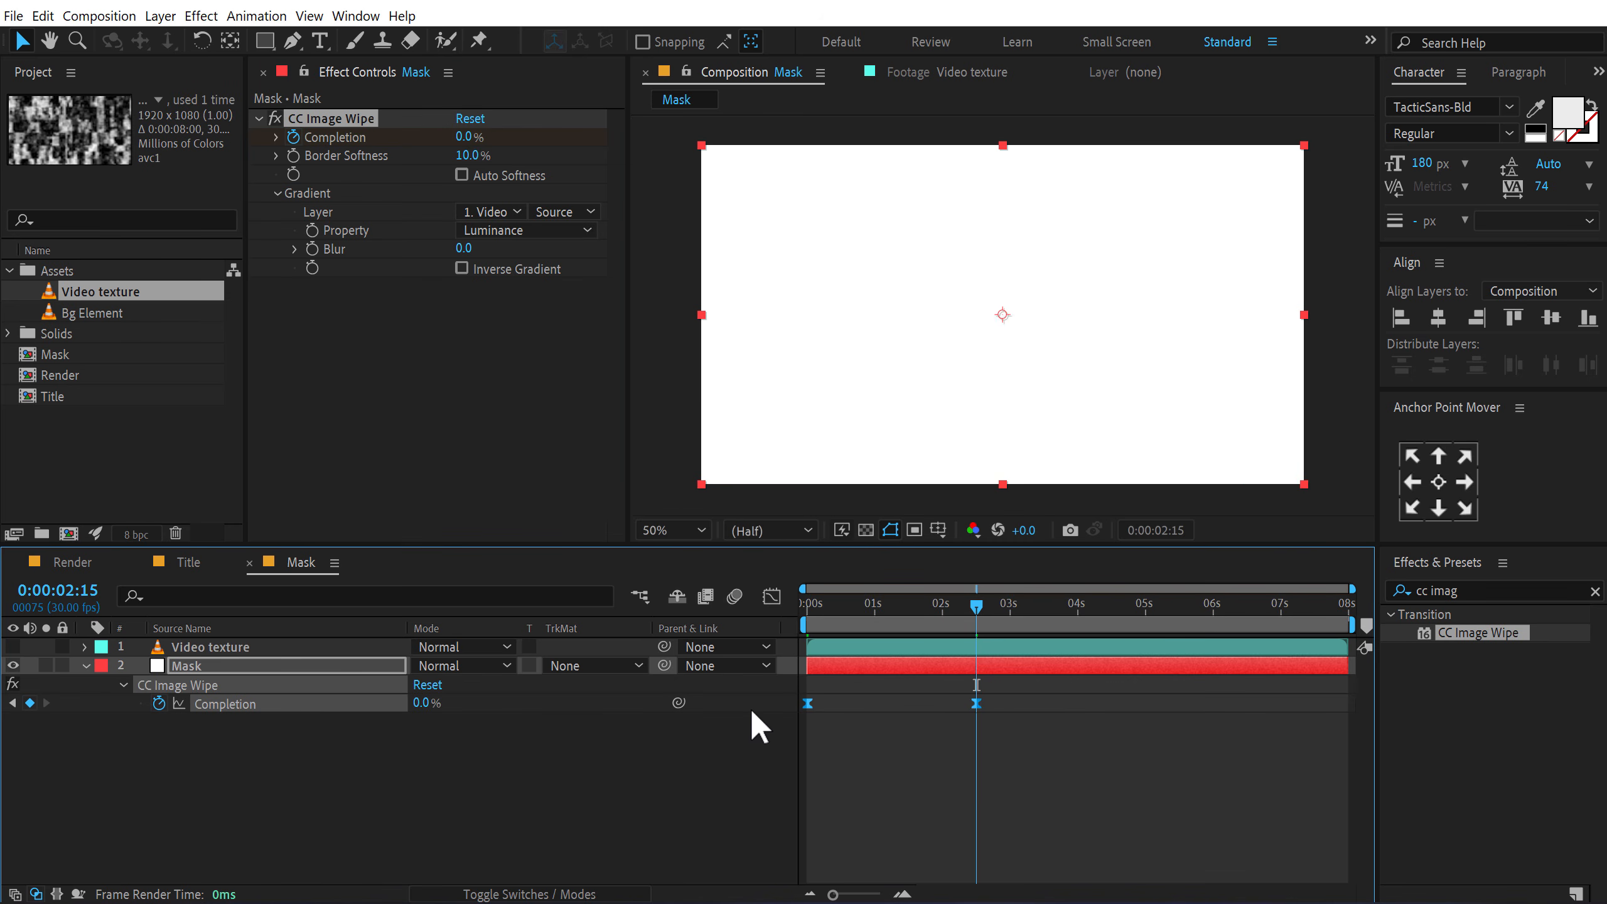
left_click(771, 597)
right_click(1032, 710)
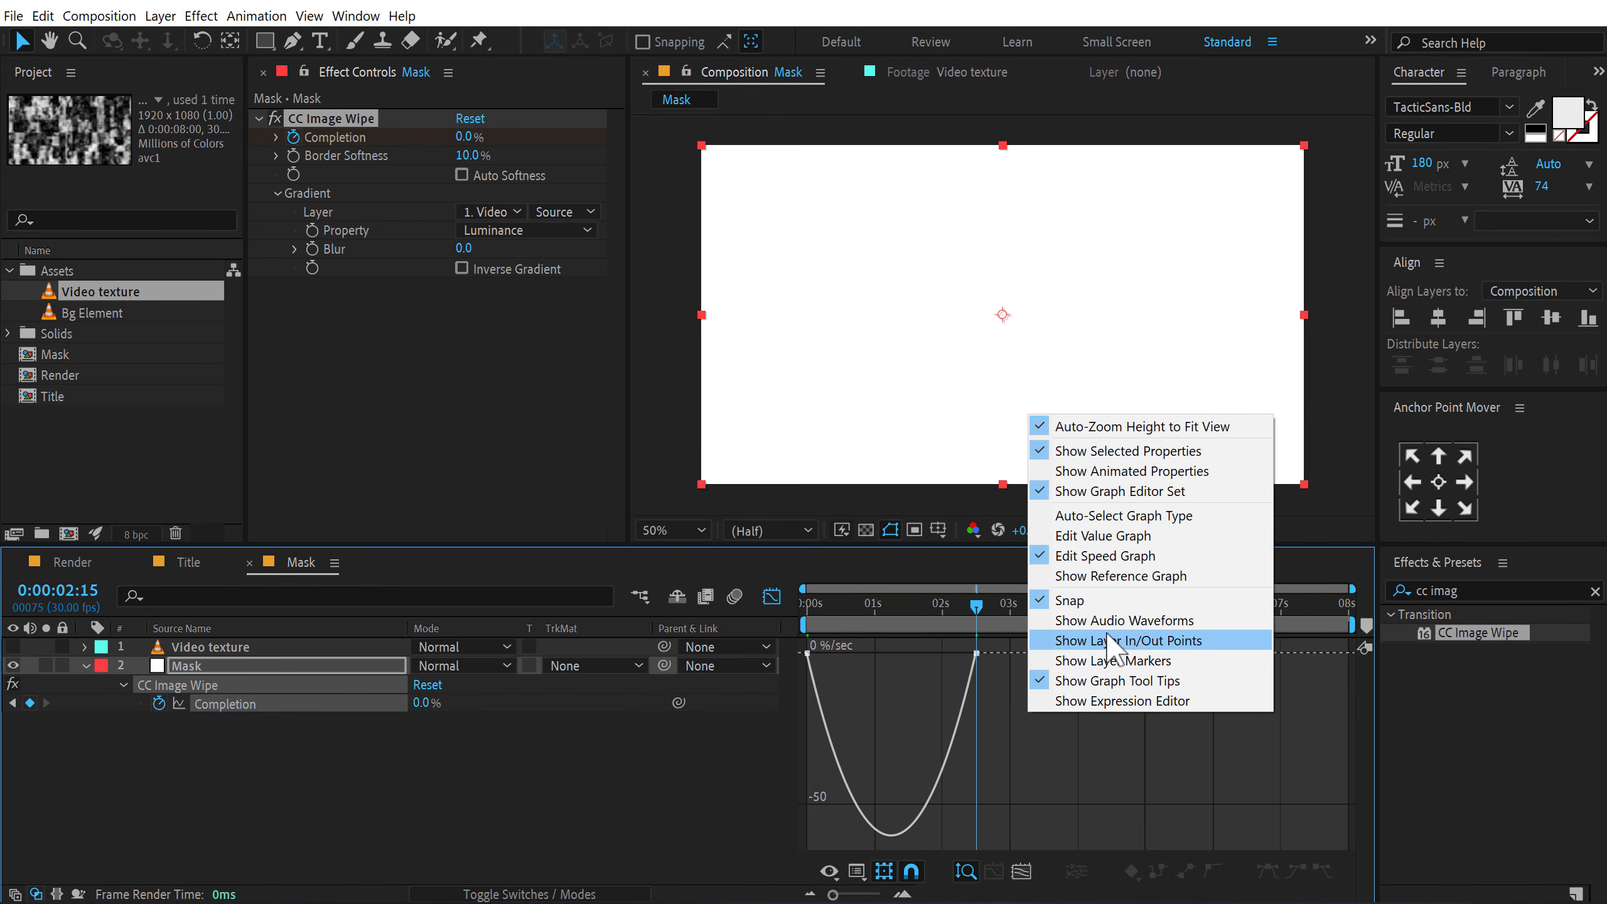
left_click(986, 710)
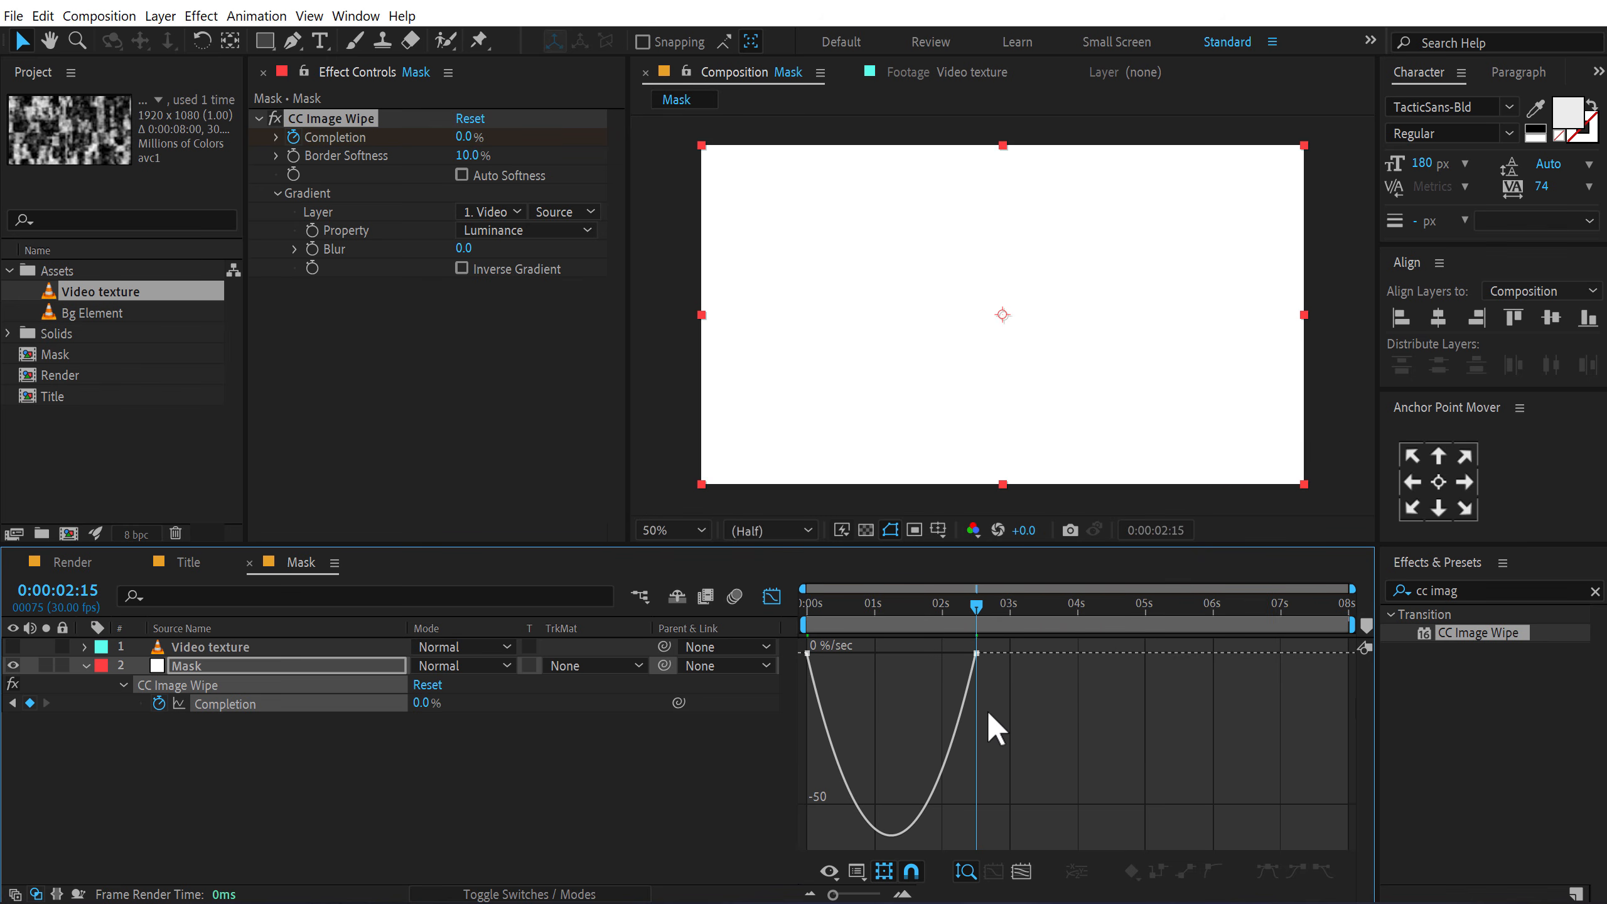
left_click_drag(991, 710, 891, 652)
Step: Play back the wipe animation from the start, and close the graph editor
key("Home")
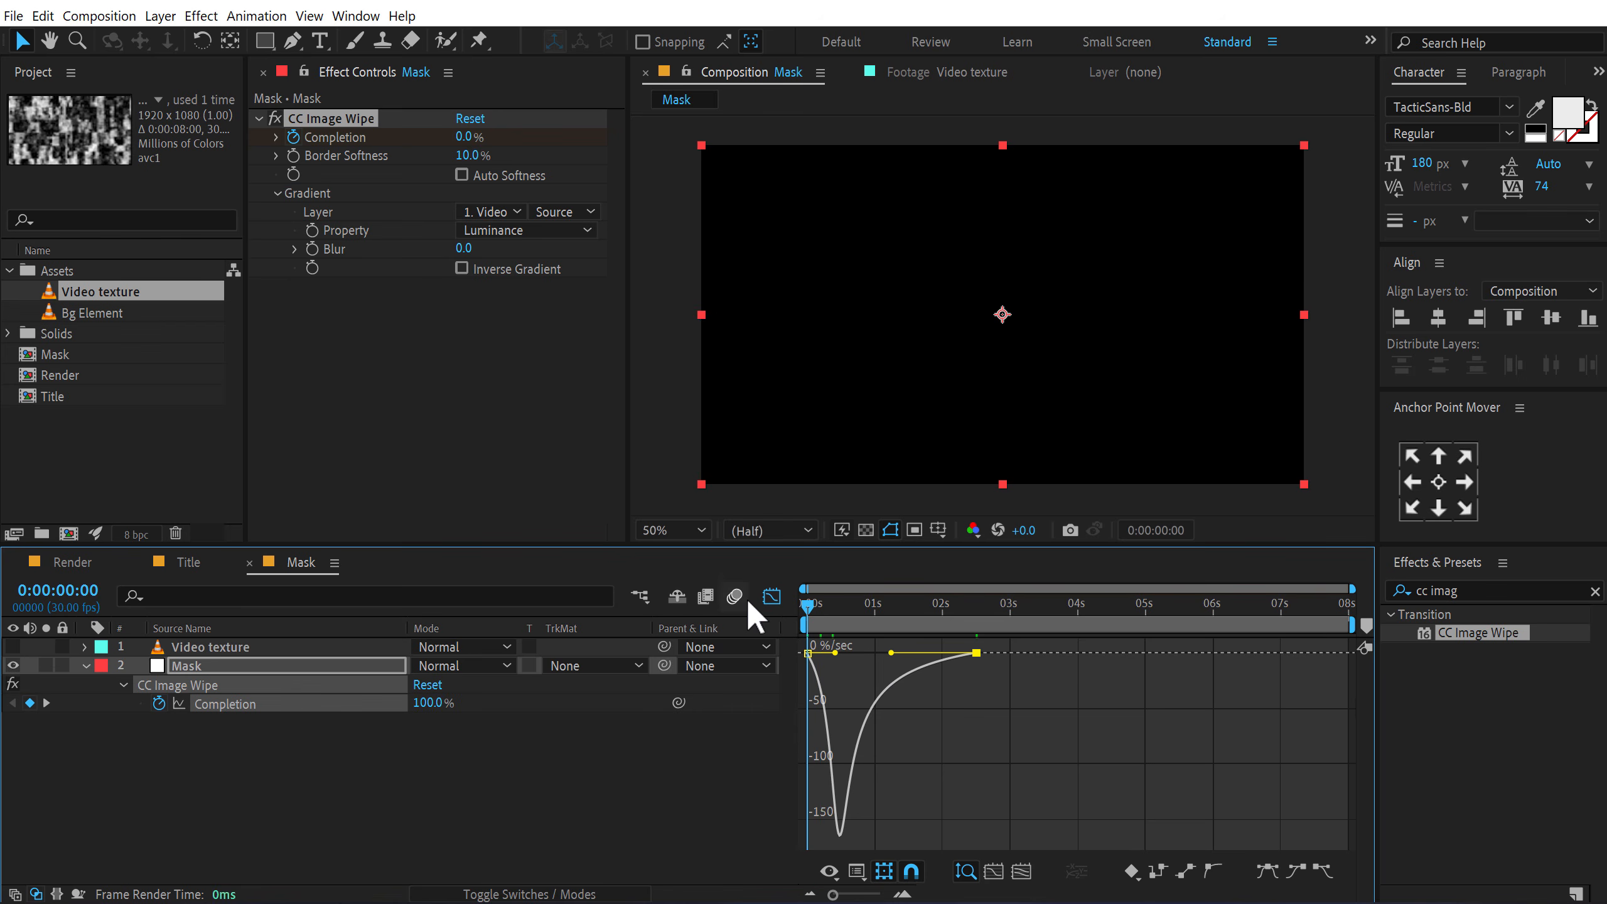
key("space")
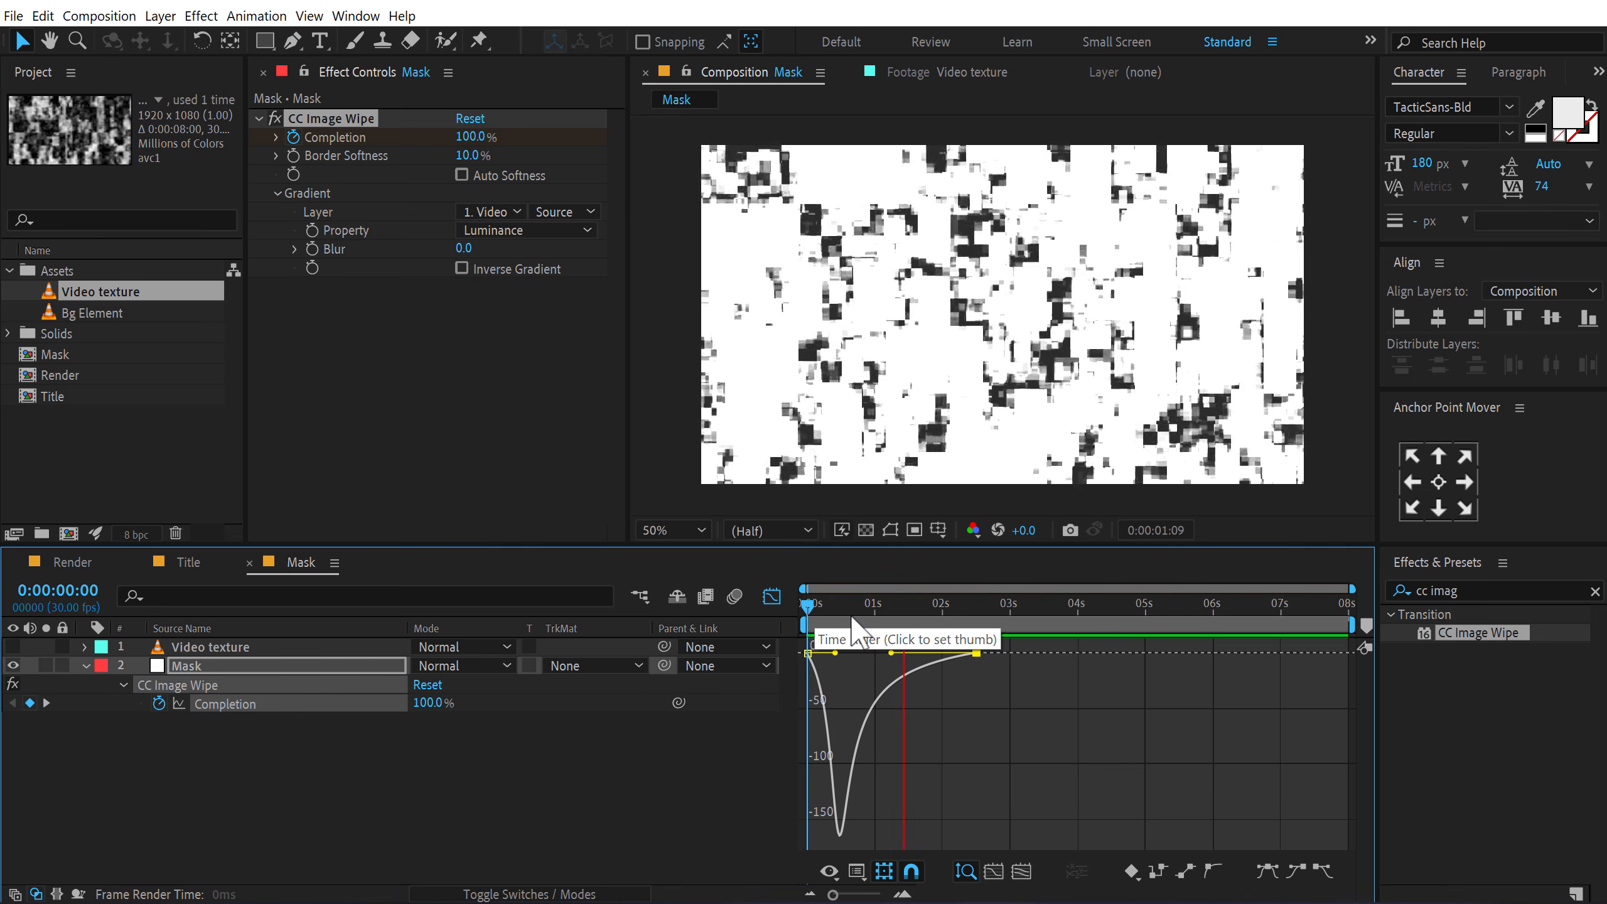
key("space")
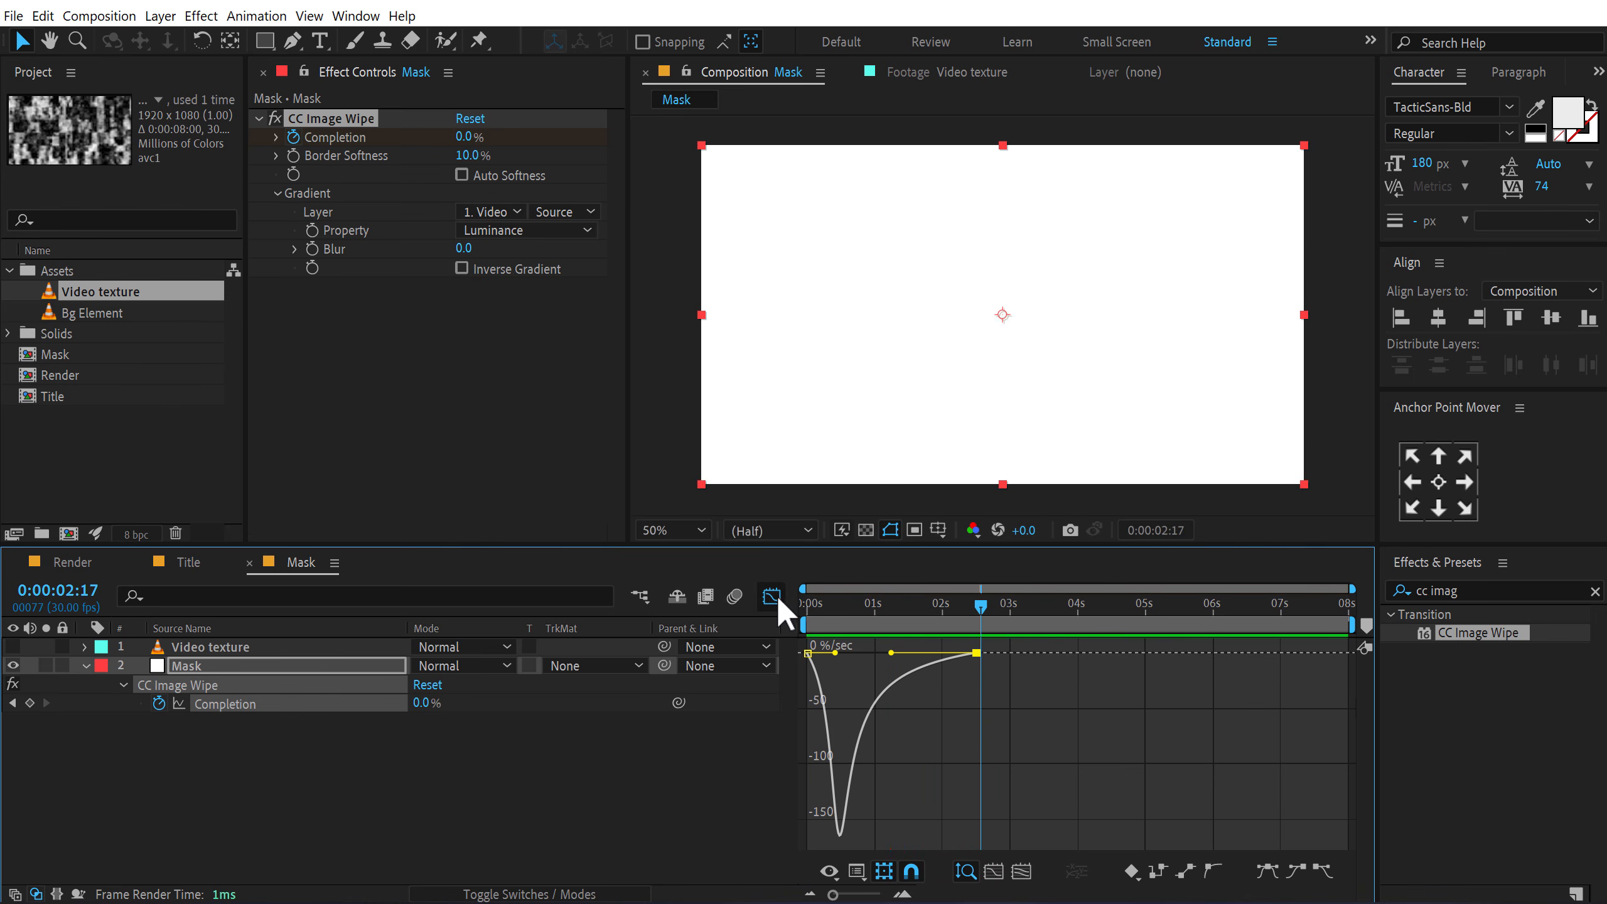
left_click(771, 596)
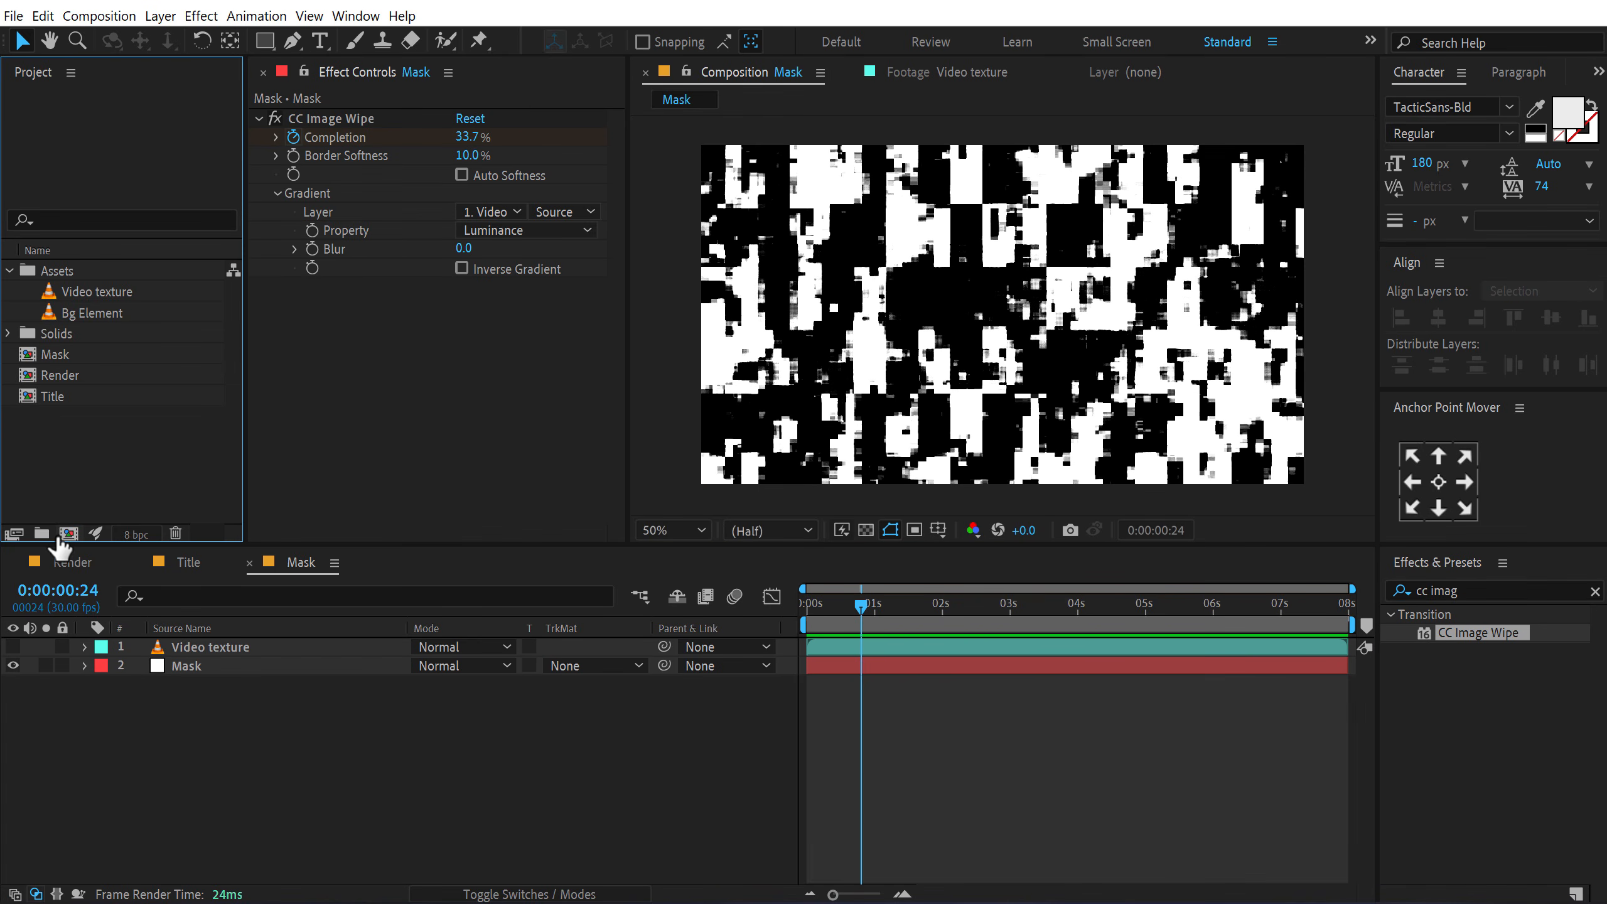
Step: Create a 1920 x 1080, 30 fps, 8-second composition named Fx and place two copies of the Mask composition in it
left_click(8, 271)
left_click(67, 534)
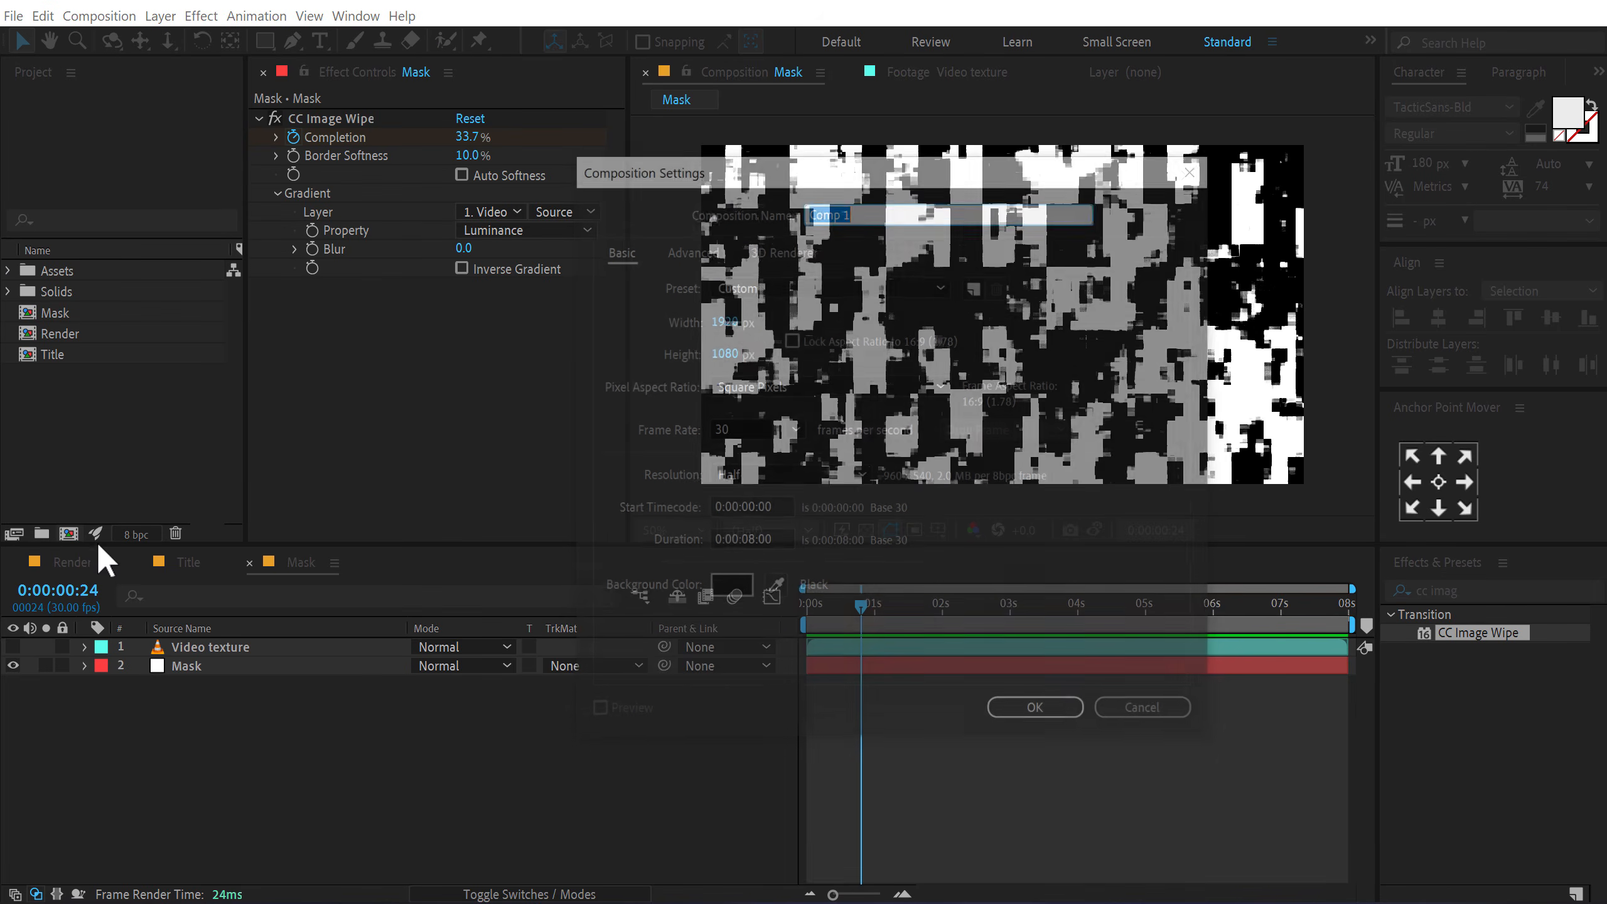
type("Fx")
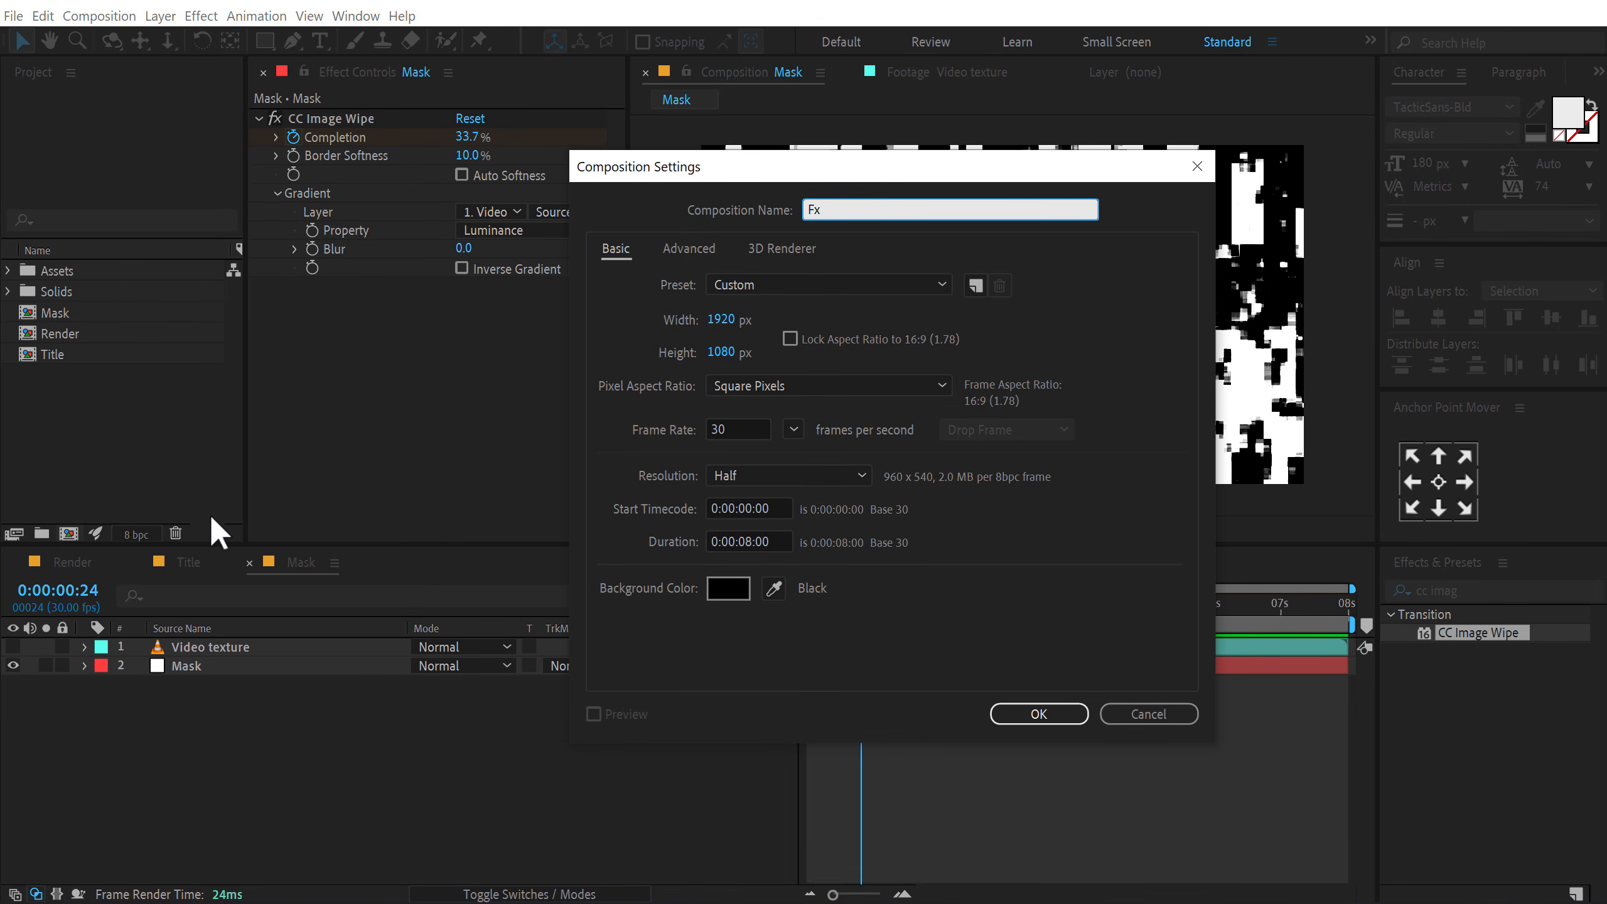
left_click(1038, 713)
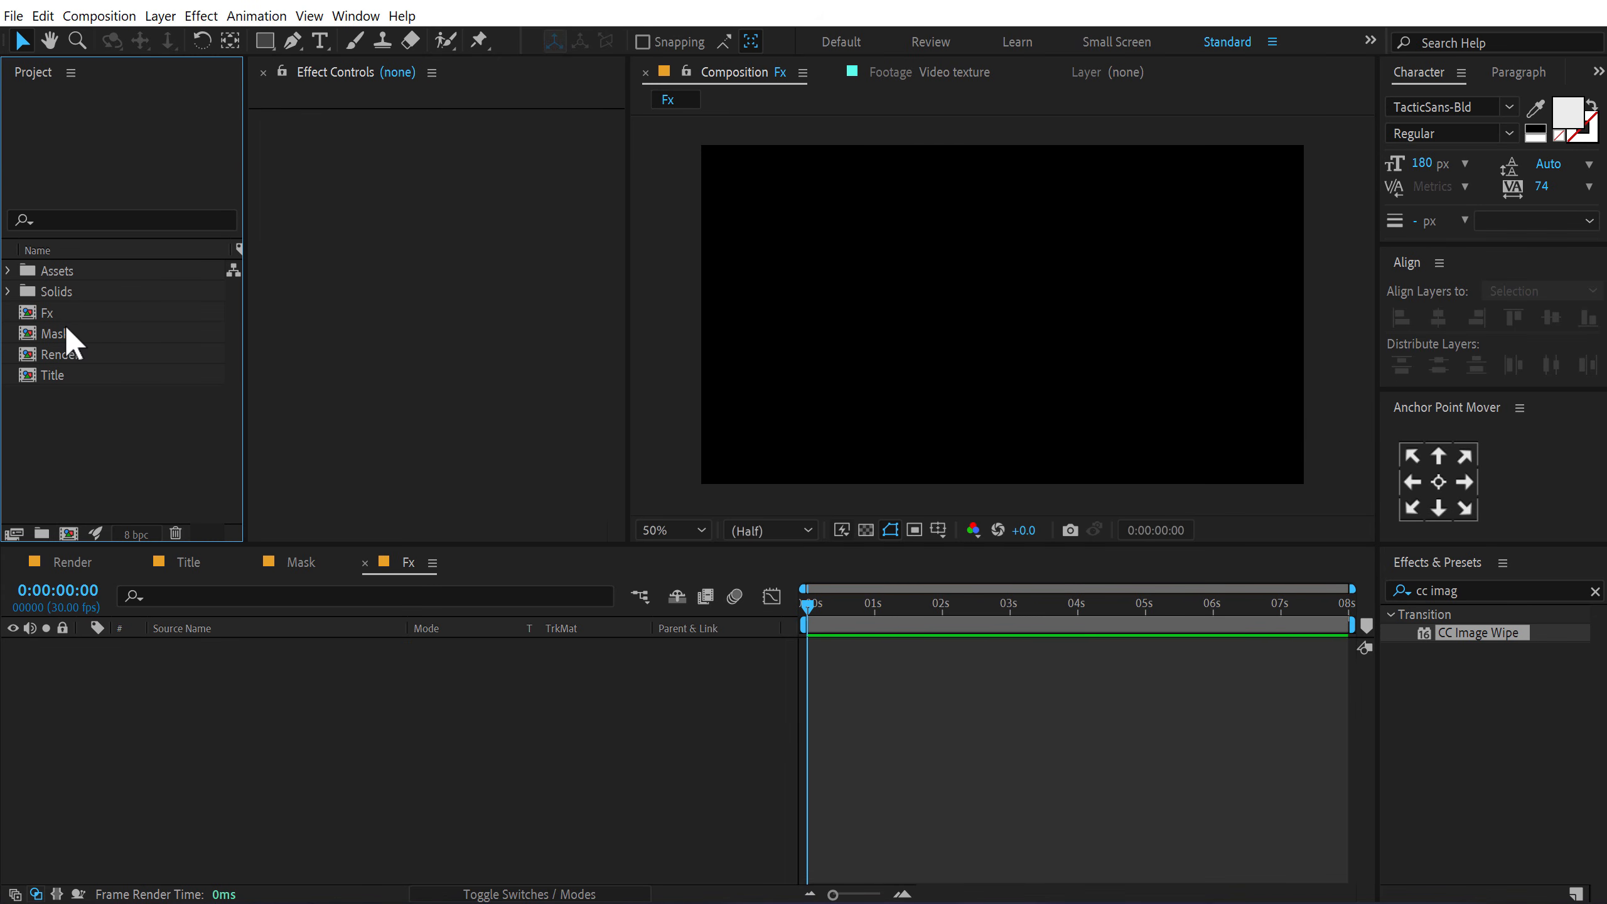
left_click_drag(60, 331, 169, 704)
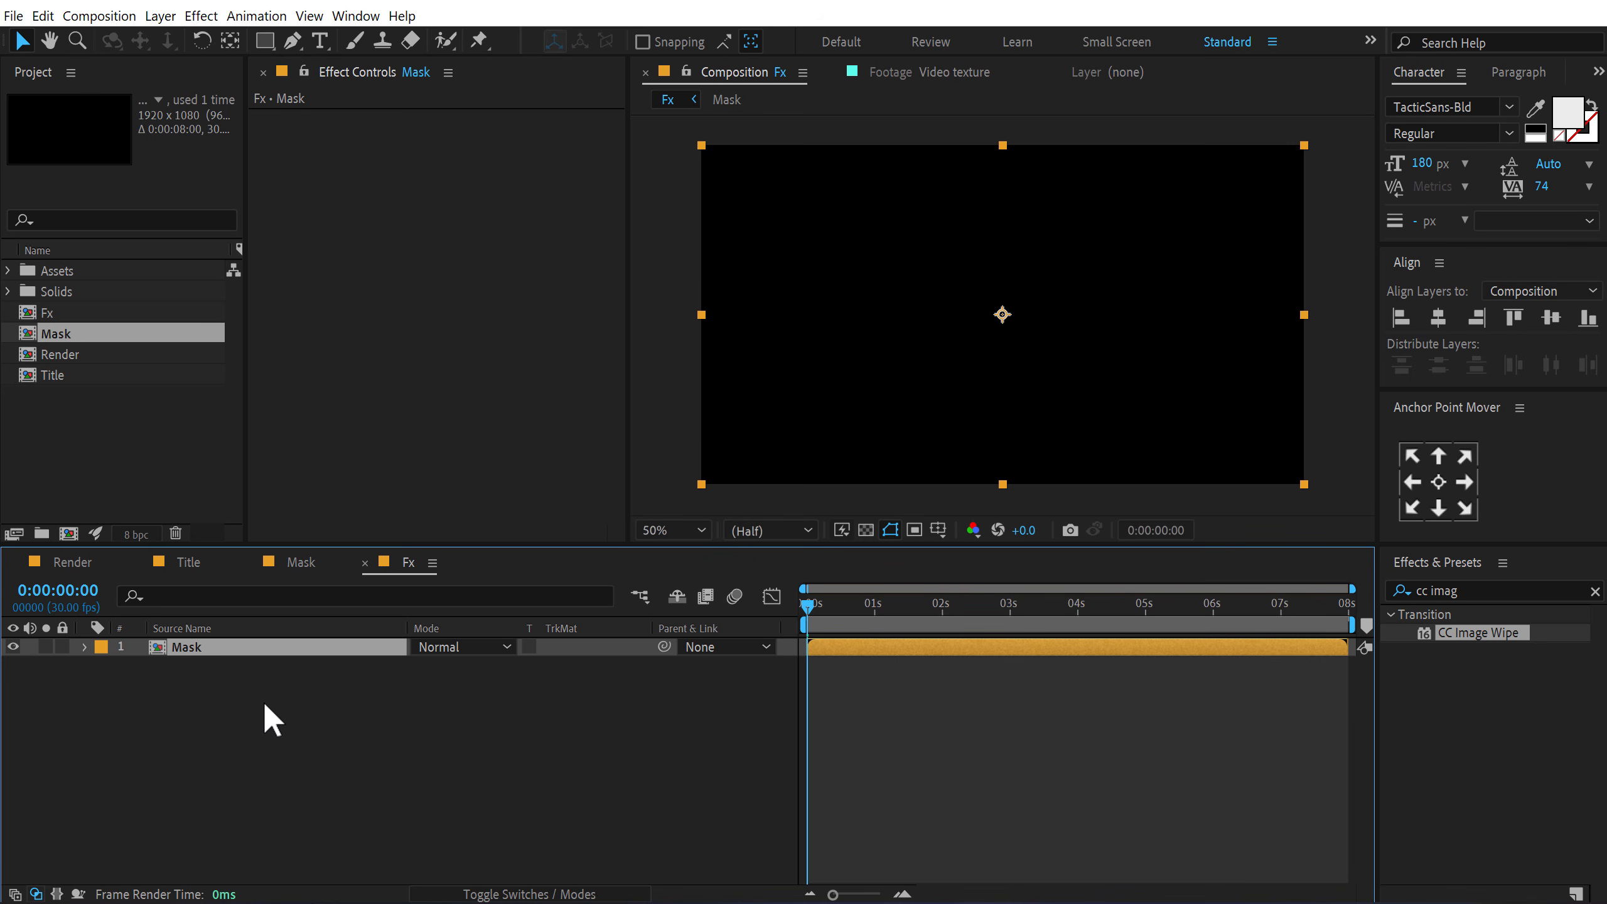
key("ctrl+d")
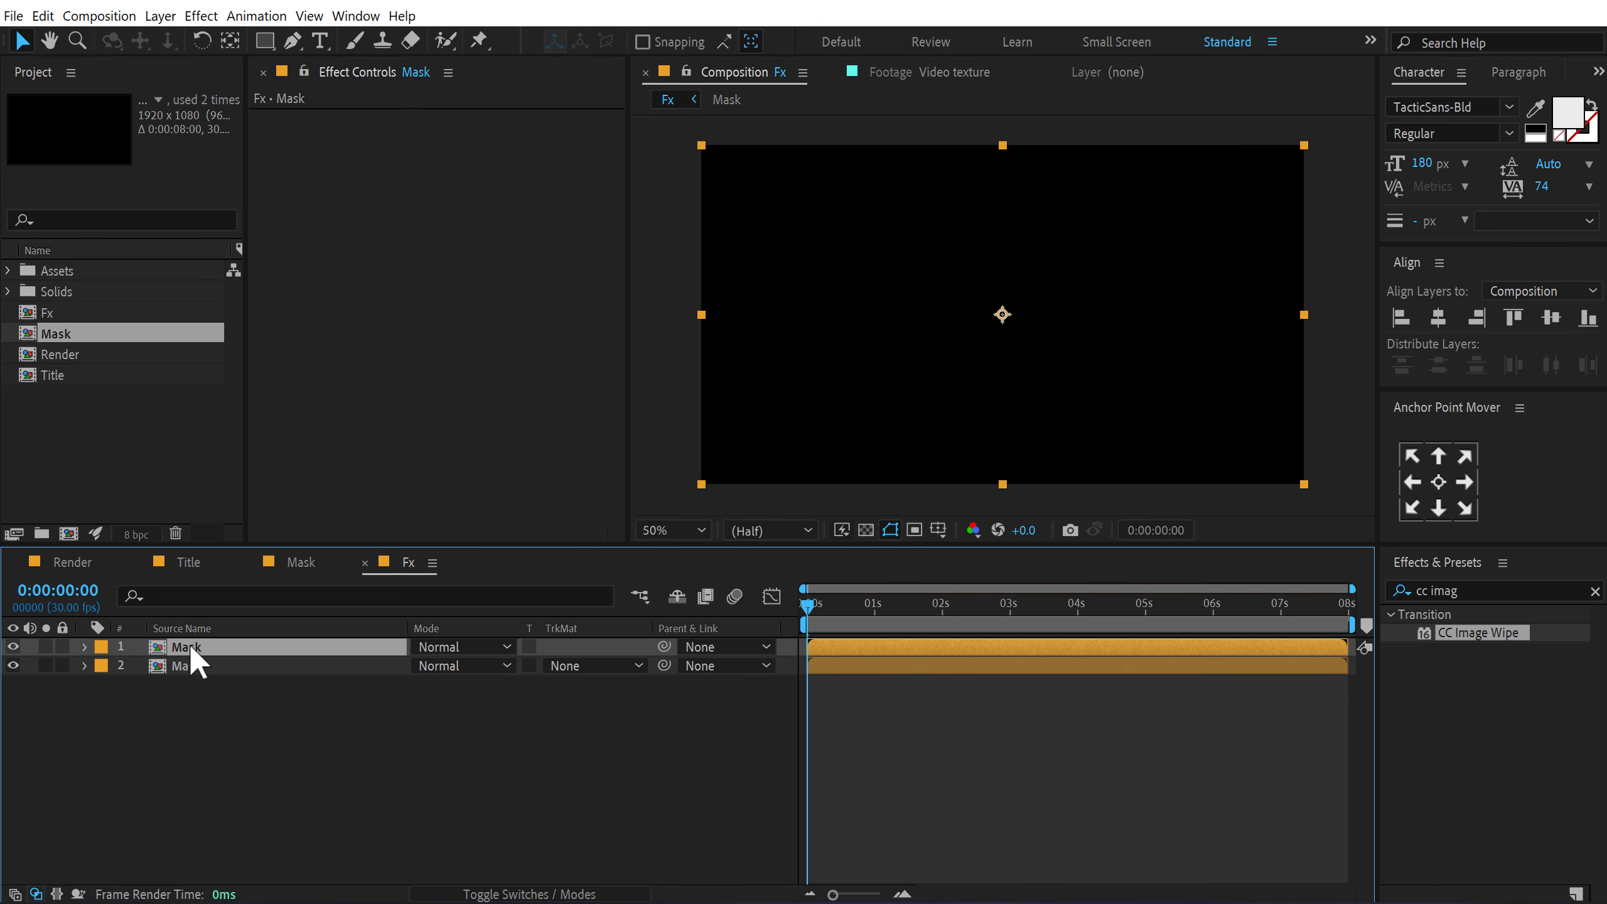
Step: Apply the Stylize Mosaic effect to the upper Mask layer with 300 vertical blocks and Sharp Colors enabled
left_click(1475, 590)
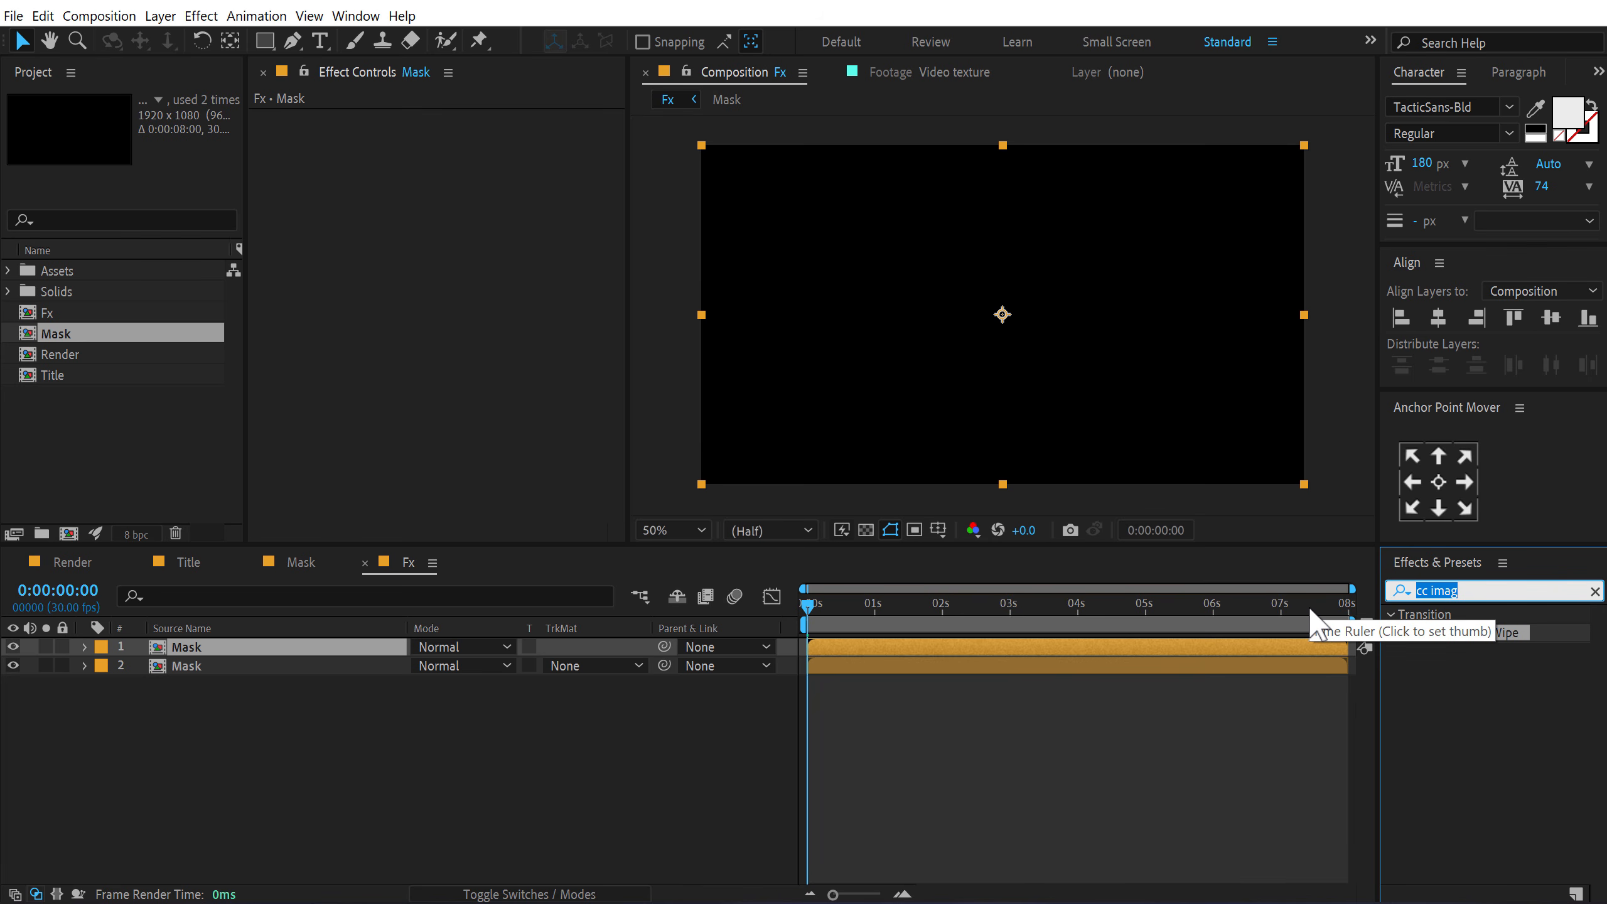
type("mosai")
double_click(1461, 709)
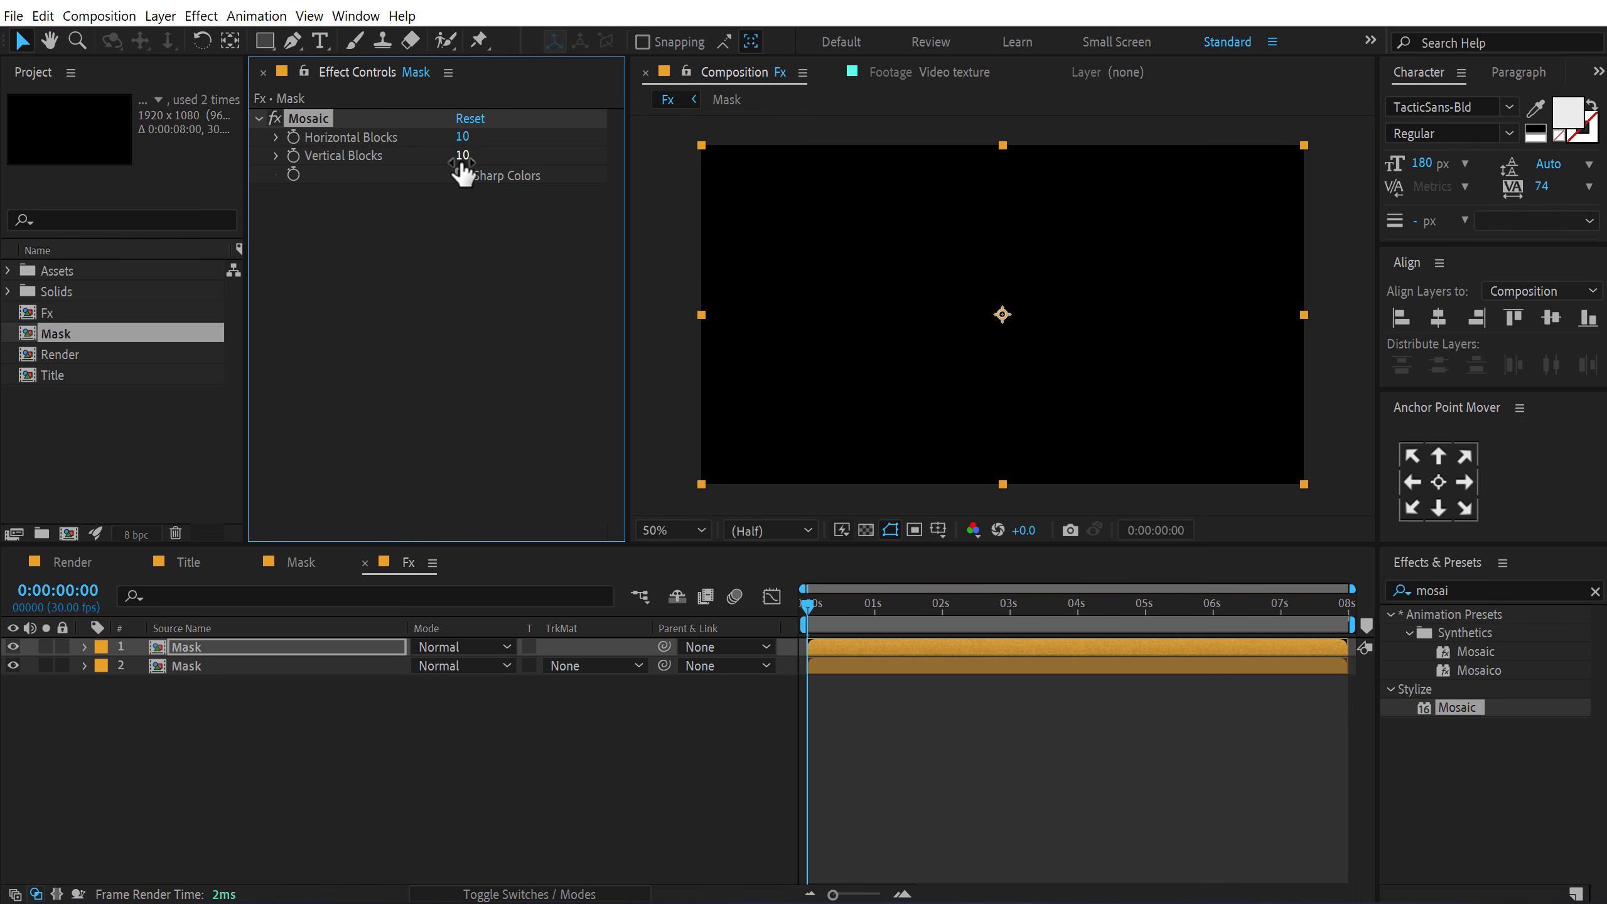
left_click(462, 159)
type("300")
left_click(462, 175)
Step: Set the lower Mask layer's track matte to Alpha Inverted, with the current time at 0:00:00:25
left_click(864, 604)
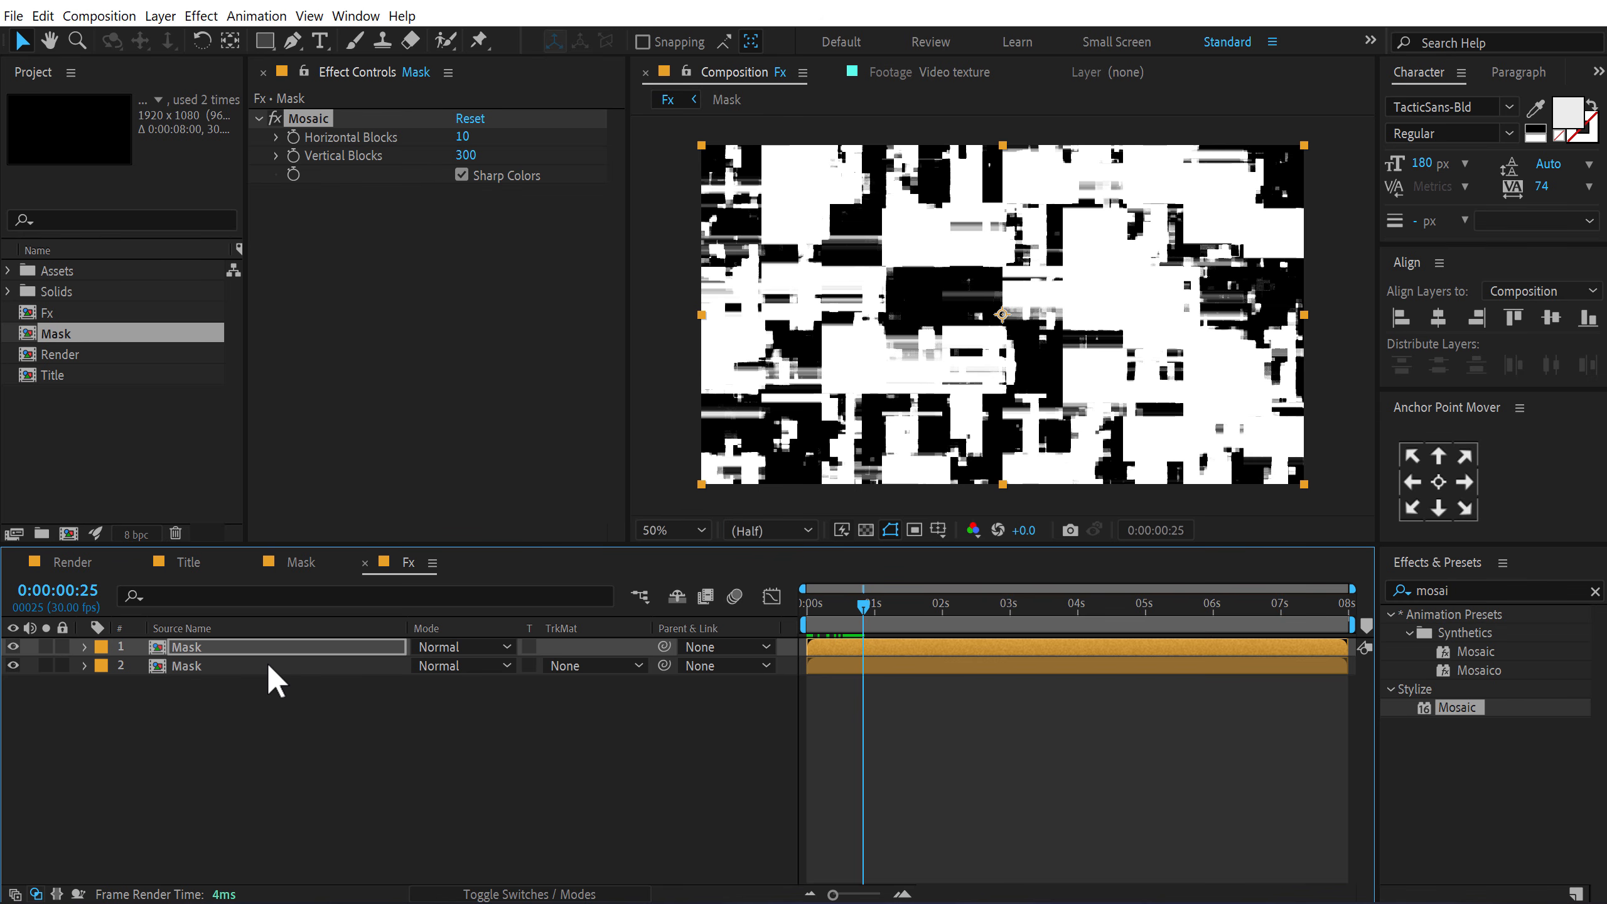
left_click(217, 666)
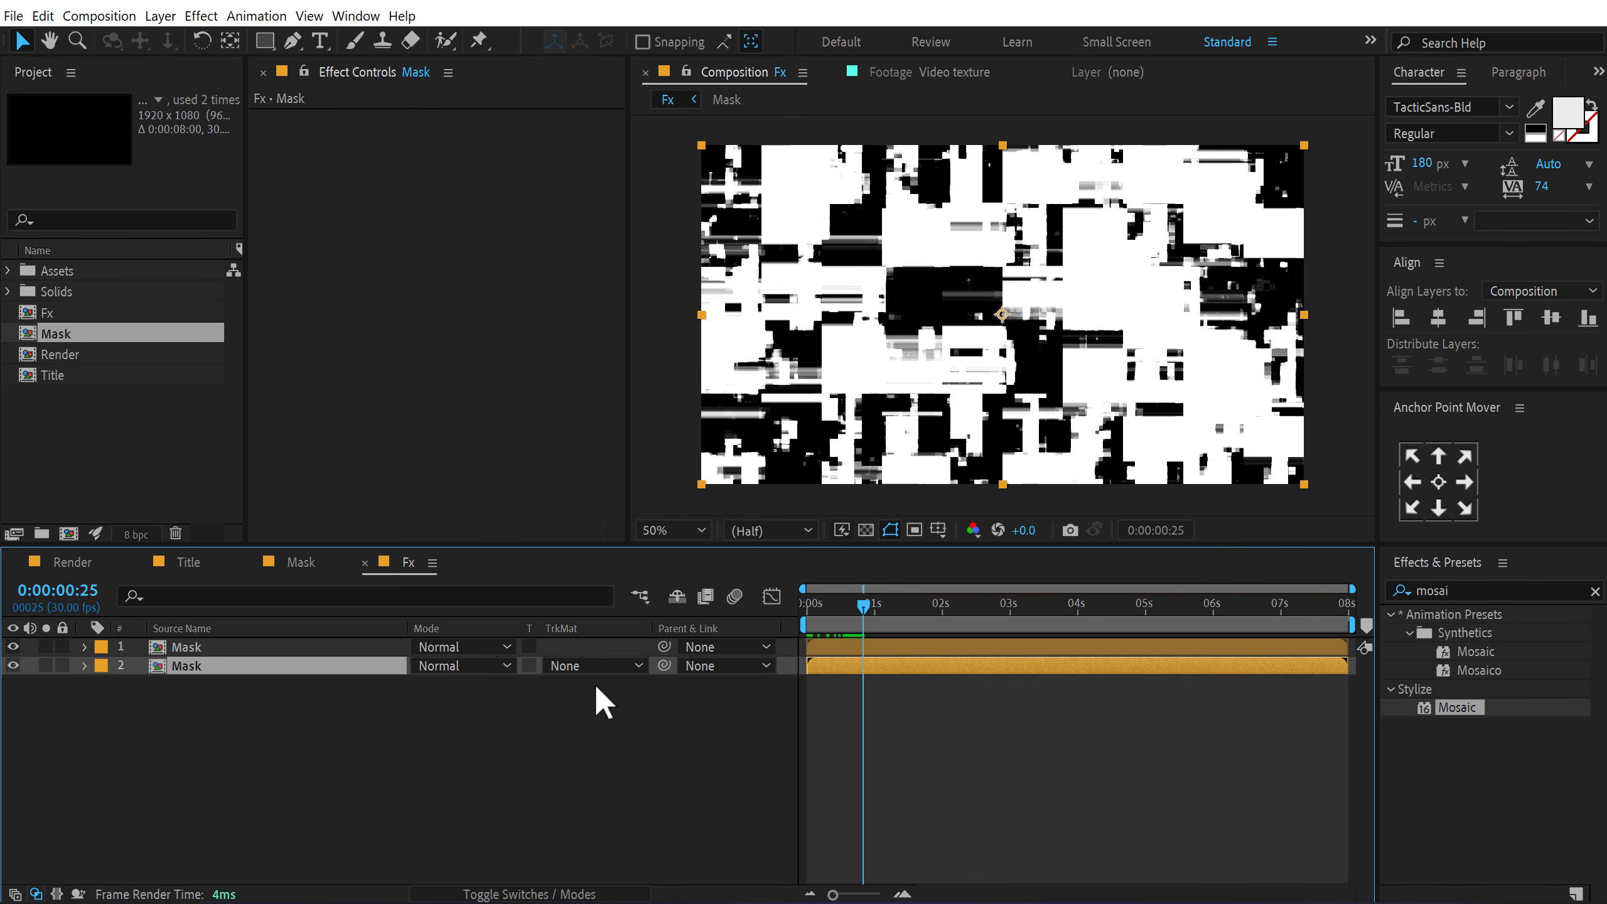
left_click(590, 665)
left_click(598, 732)
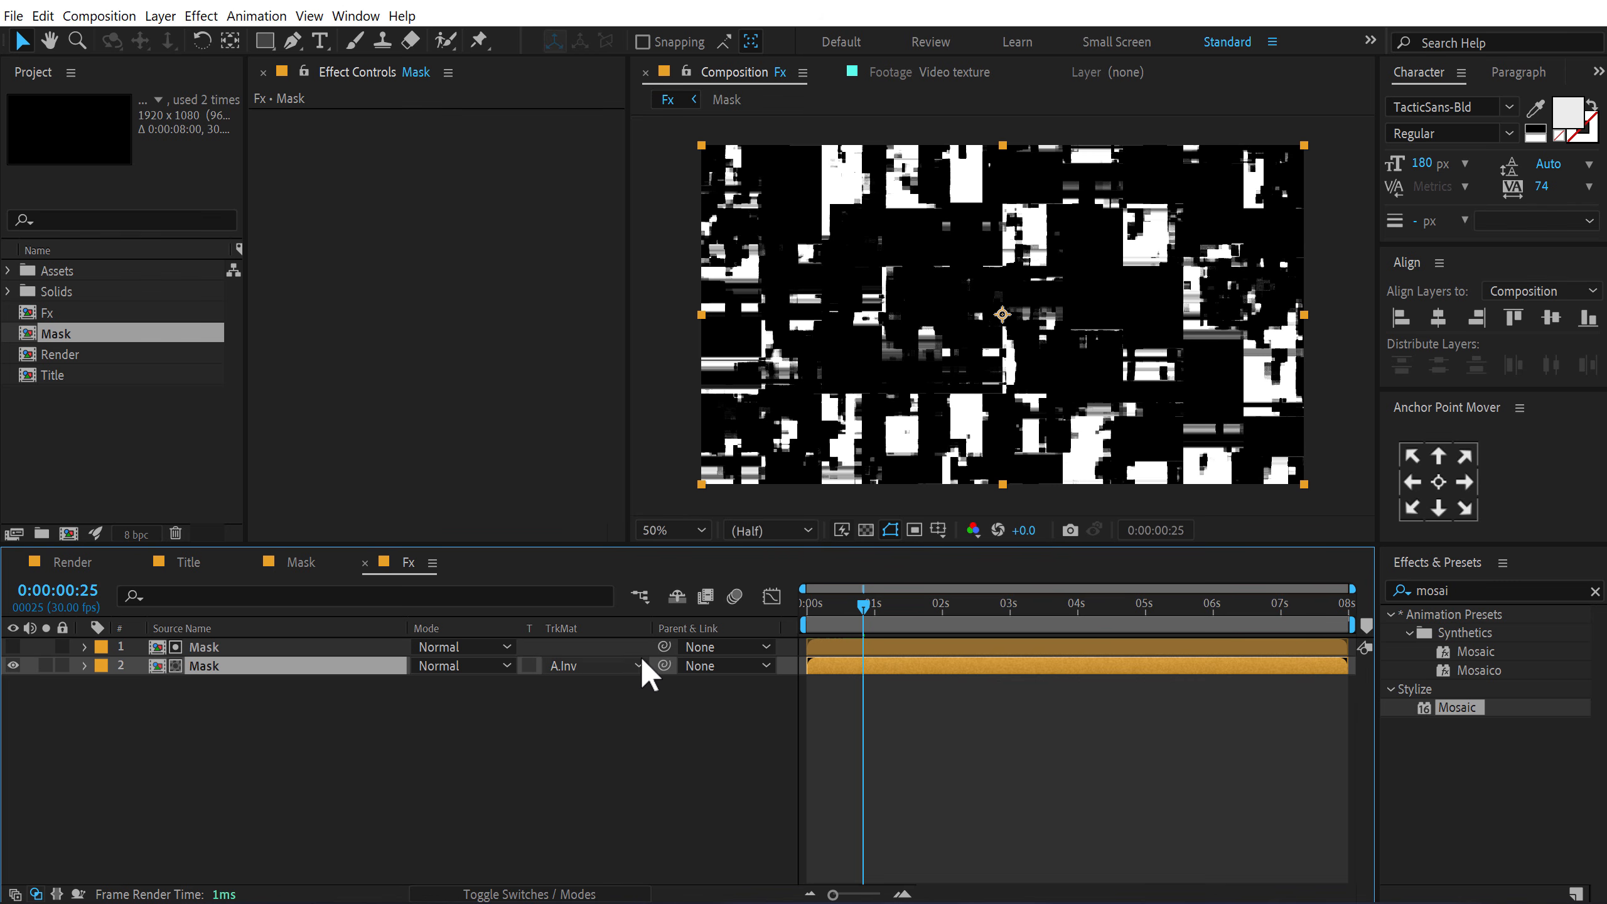
left_click(509, 895)
left_click(506, 895)
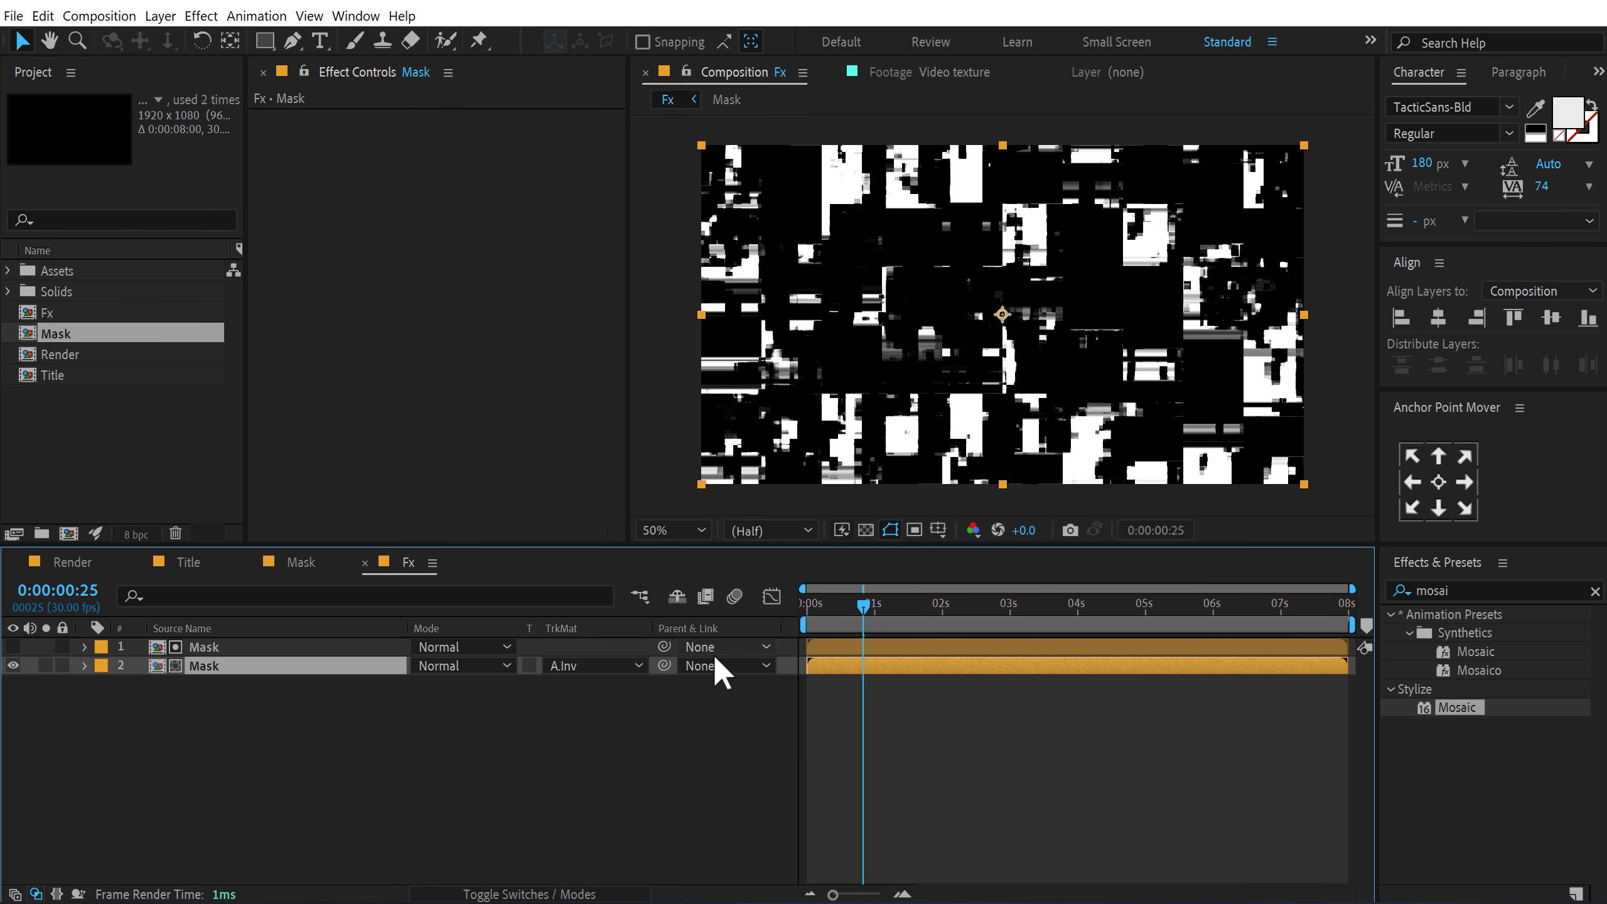
Step: Shift the upper Mask layer in time so that it starts at 0:00:00:05
scroll(881, 770, "up", 1)
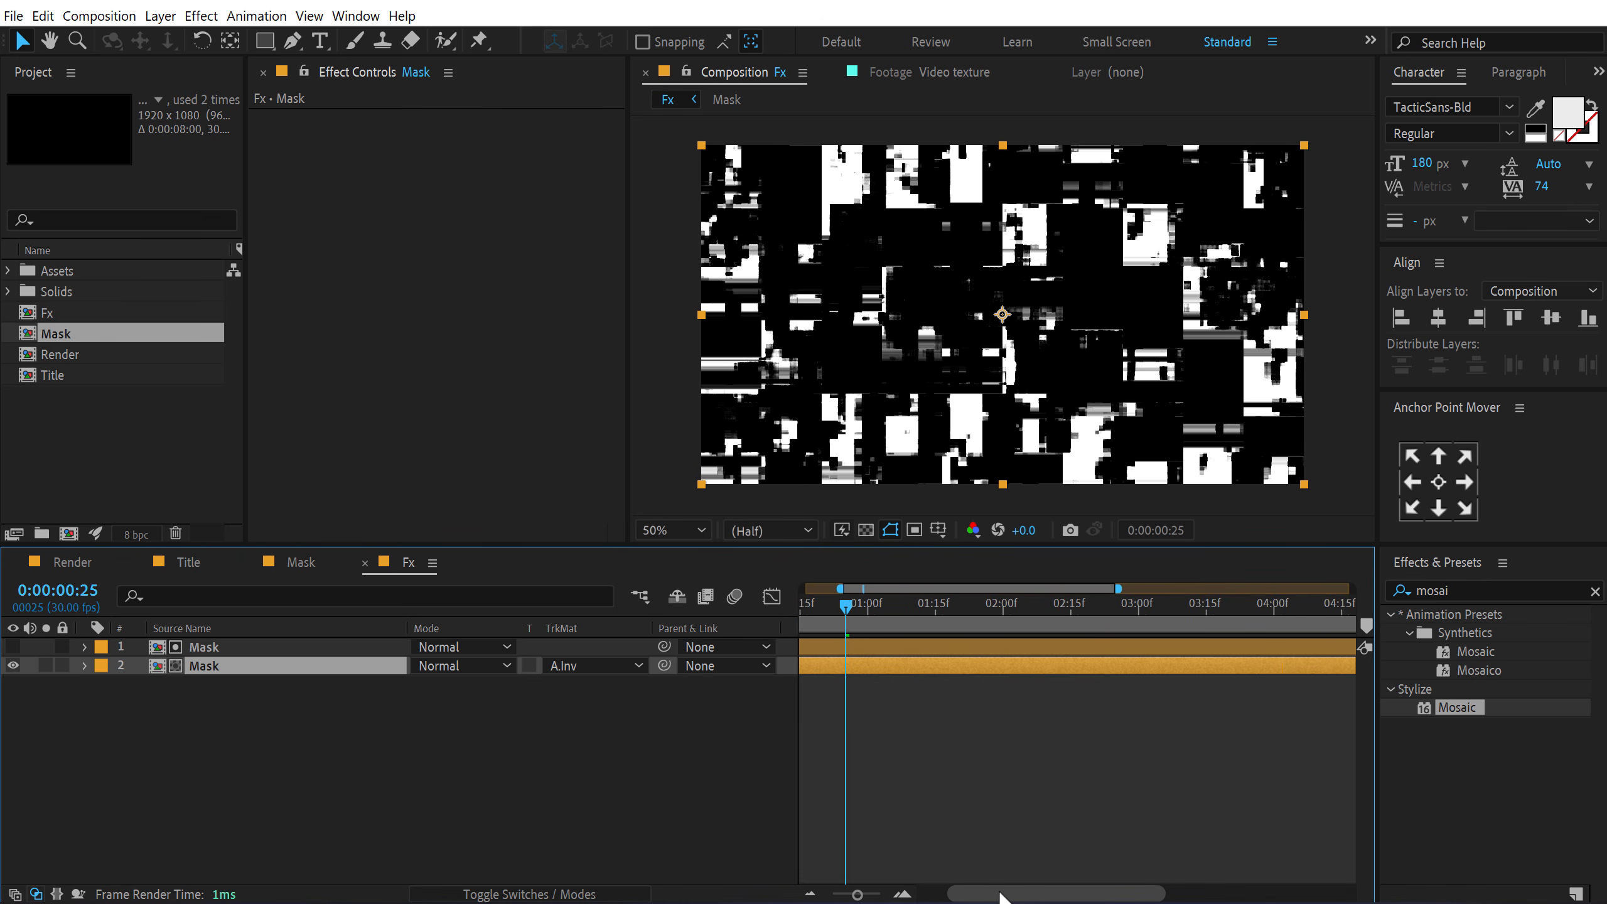
left_click_drag(1000, 893, 828, 893)
left_click(827, 604)
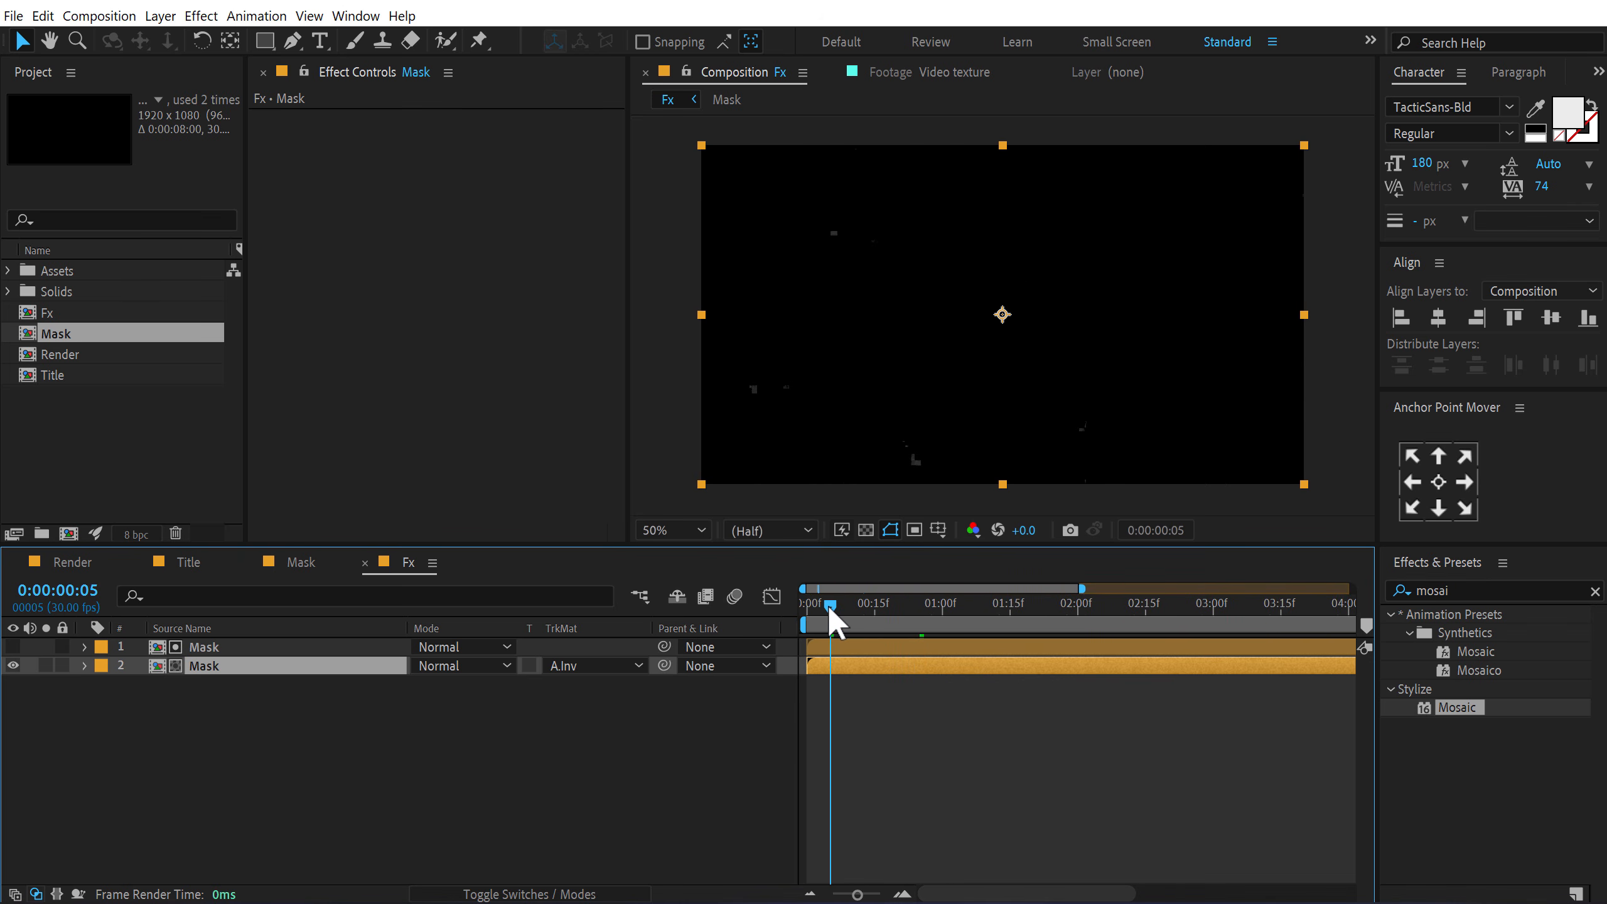
left_click_drag(827, 641, 879, 657)
Step: Scrub through roughly the first two and a half seconds of the Fx composition to check the offset matte effect
scroll(851, 643, "down", 1)
left_click(850, 607)
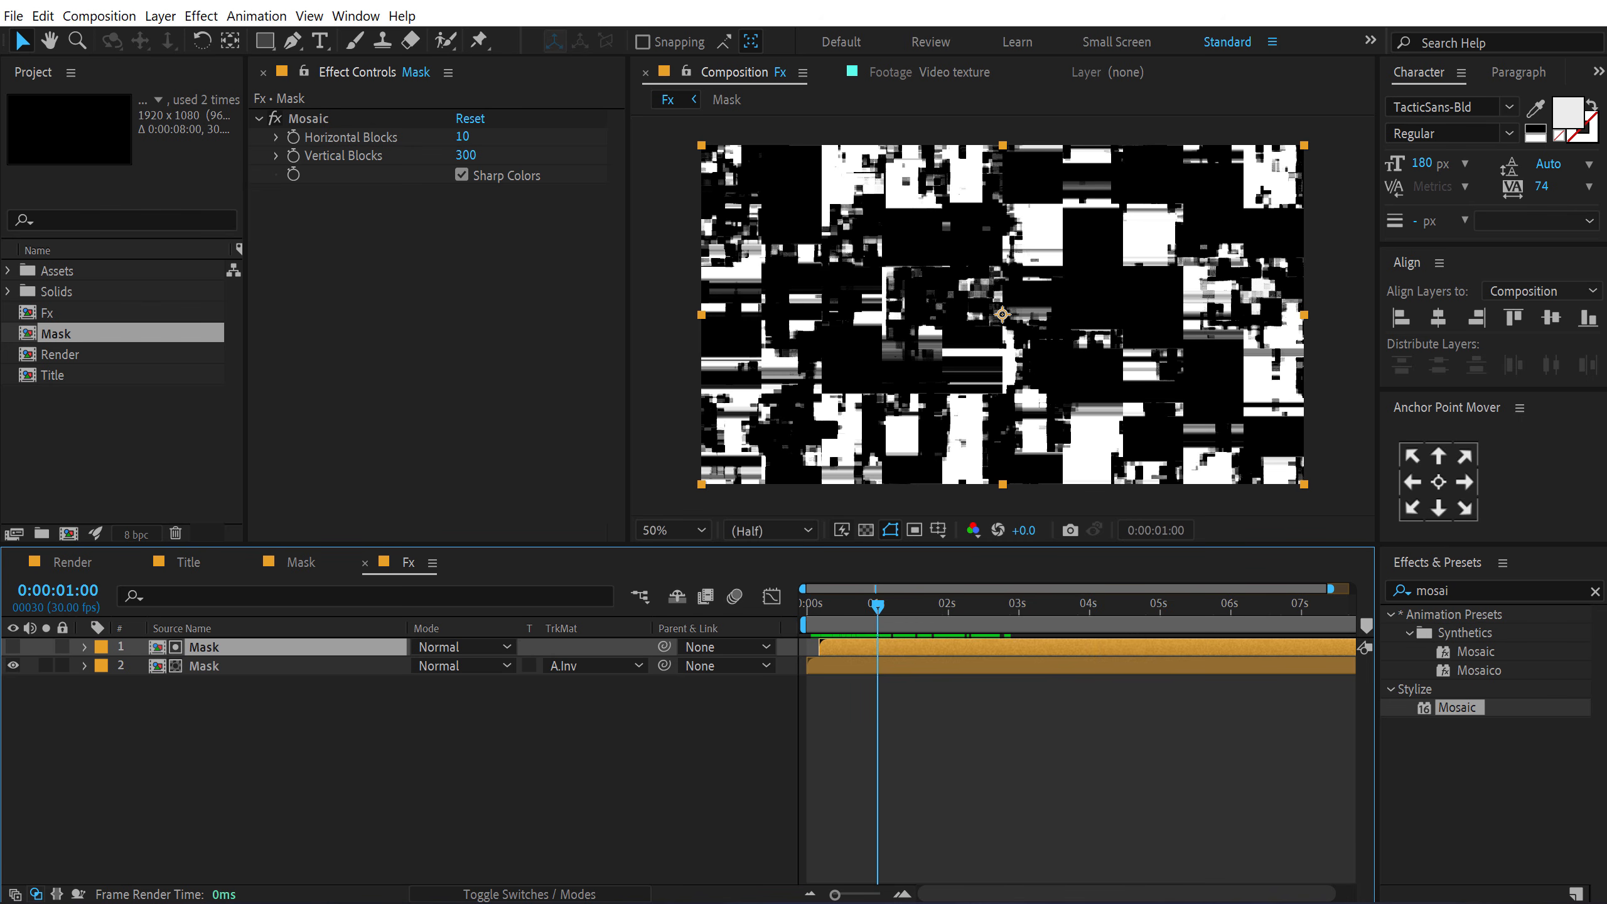
left_click(806, 734)
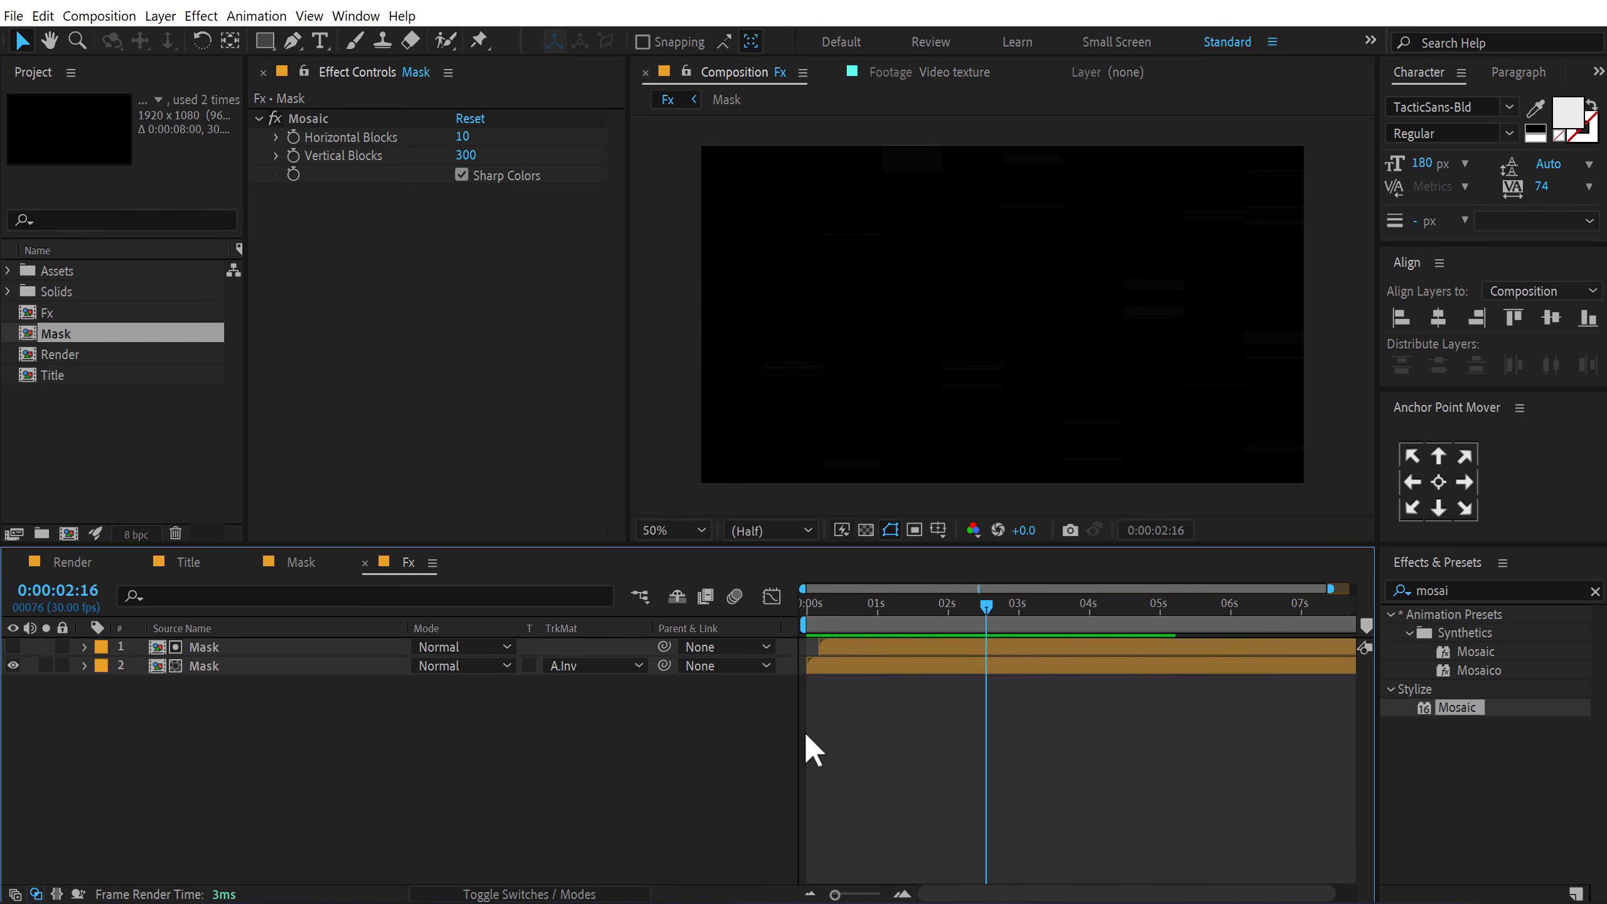
left_click_drag(937, 604, 974, 603)
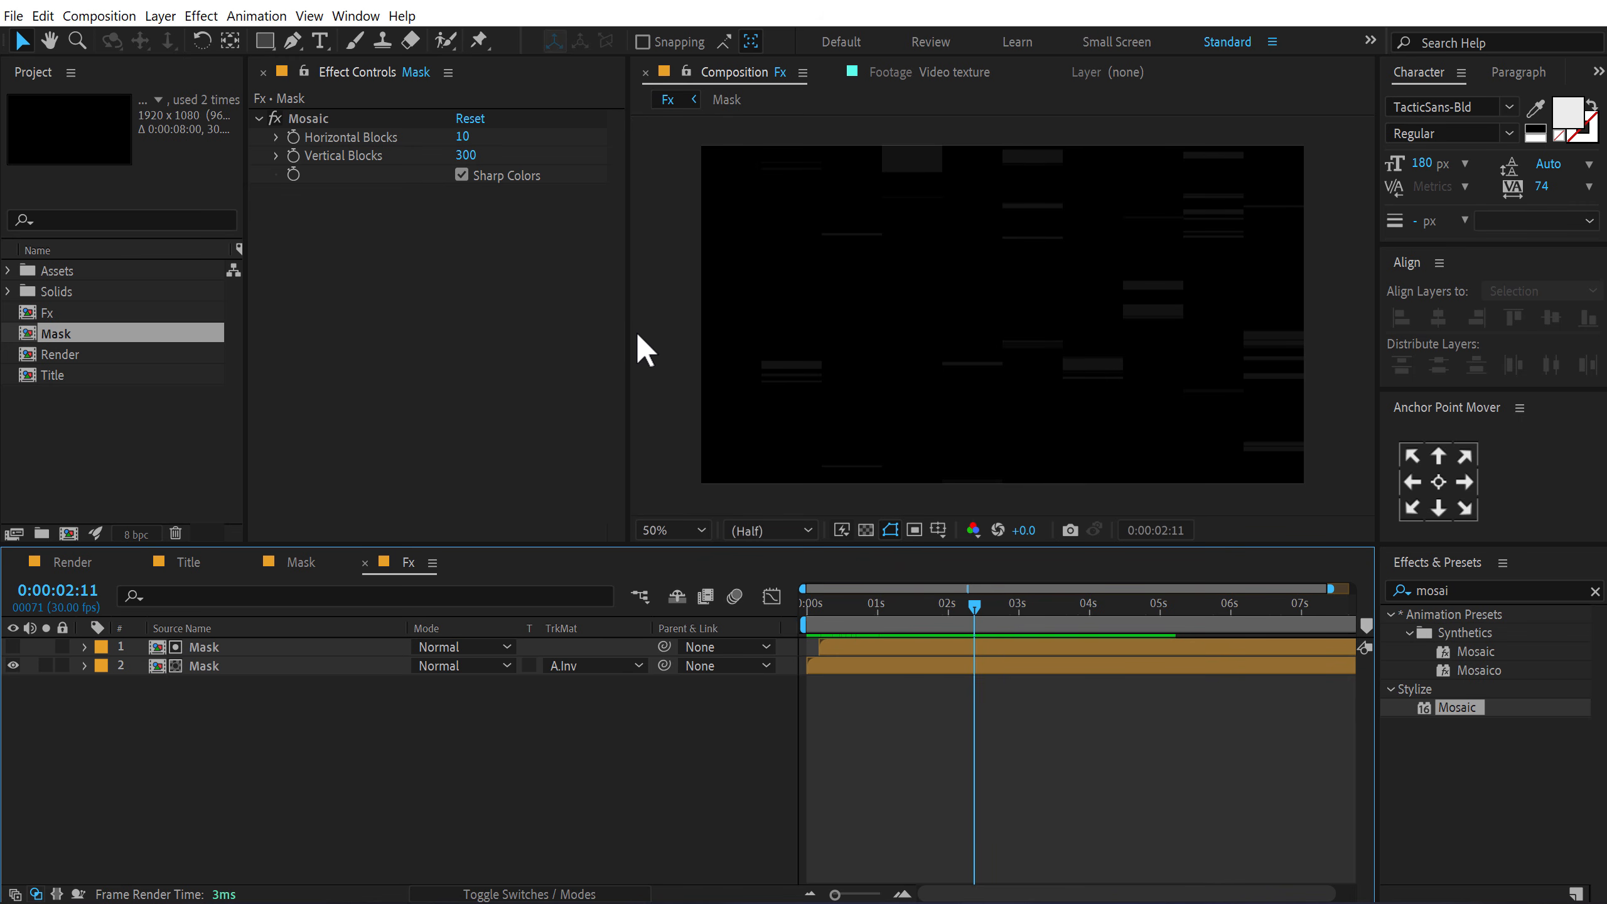
Step: Create a 1920 x 1080 composition named Element at 30 fps with an 8-second duration
left_click(94, 478)
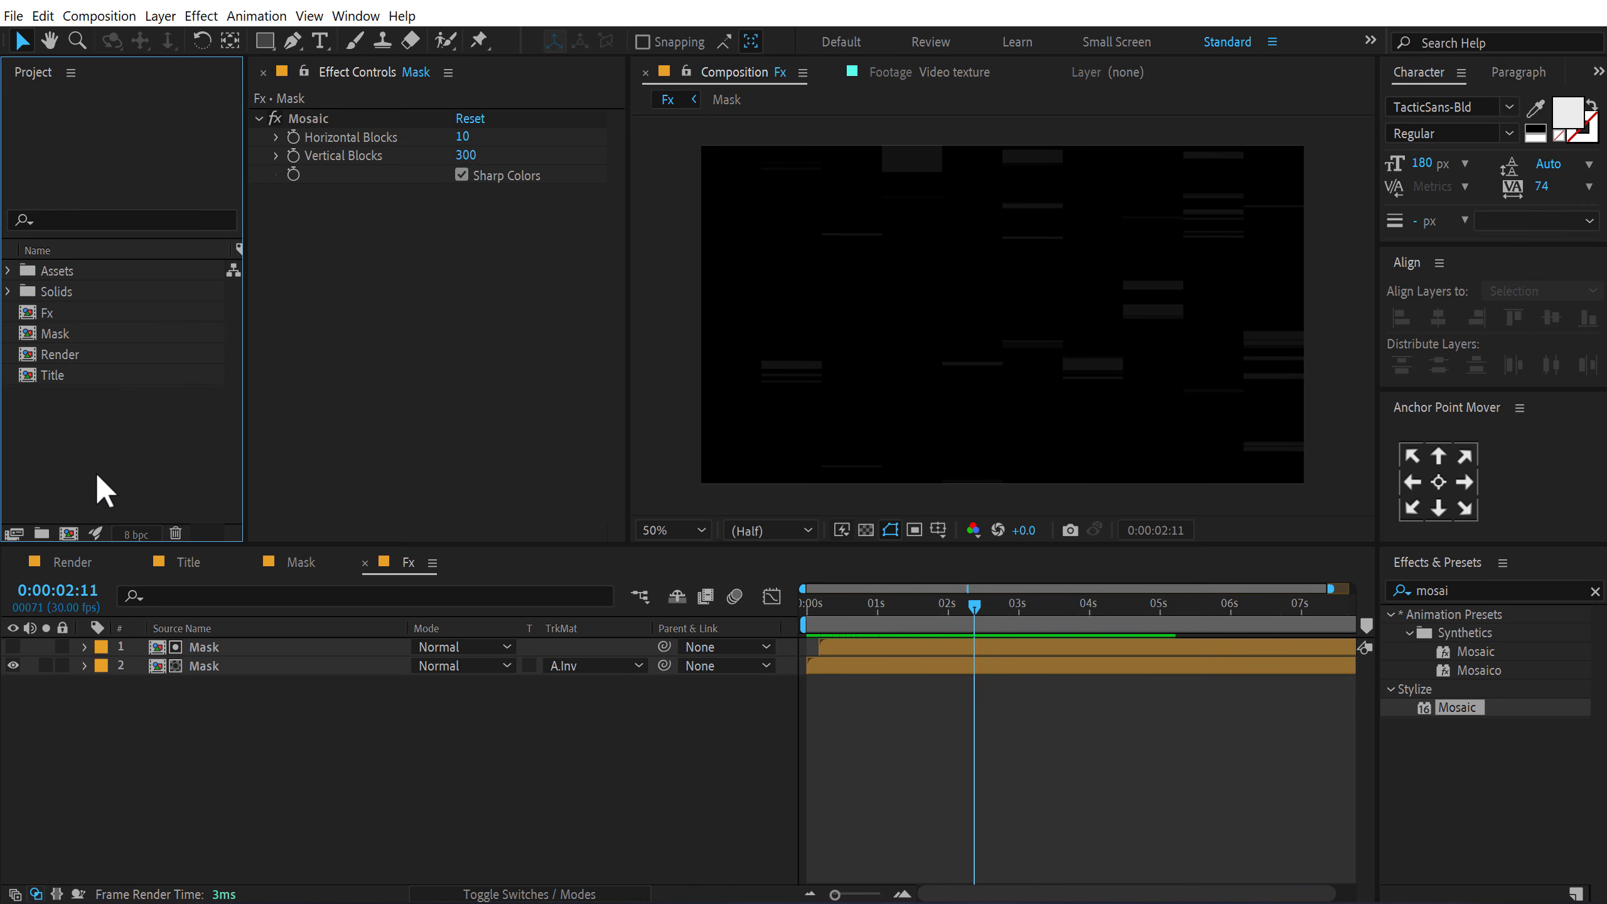
left_click(69, 533)
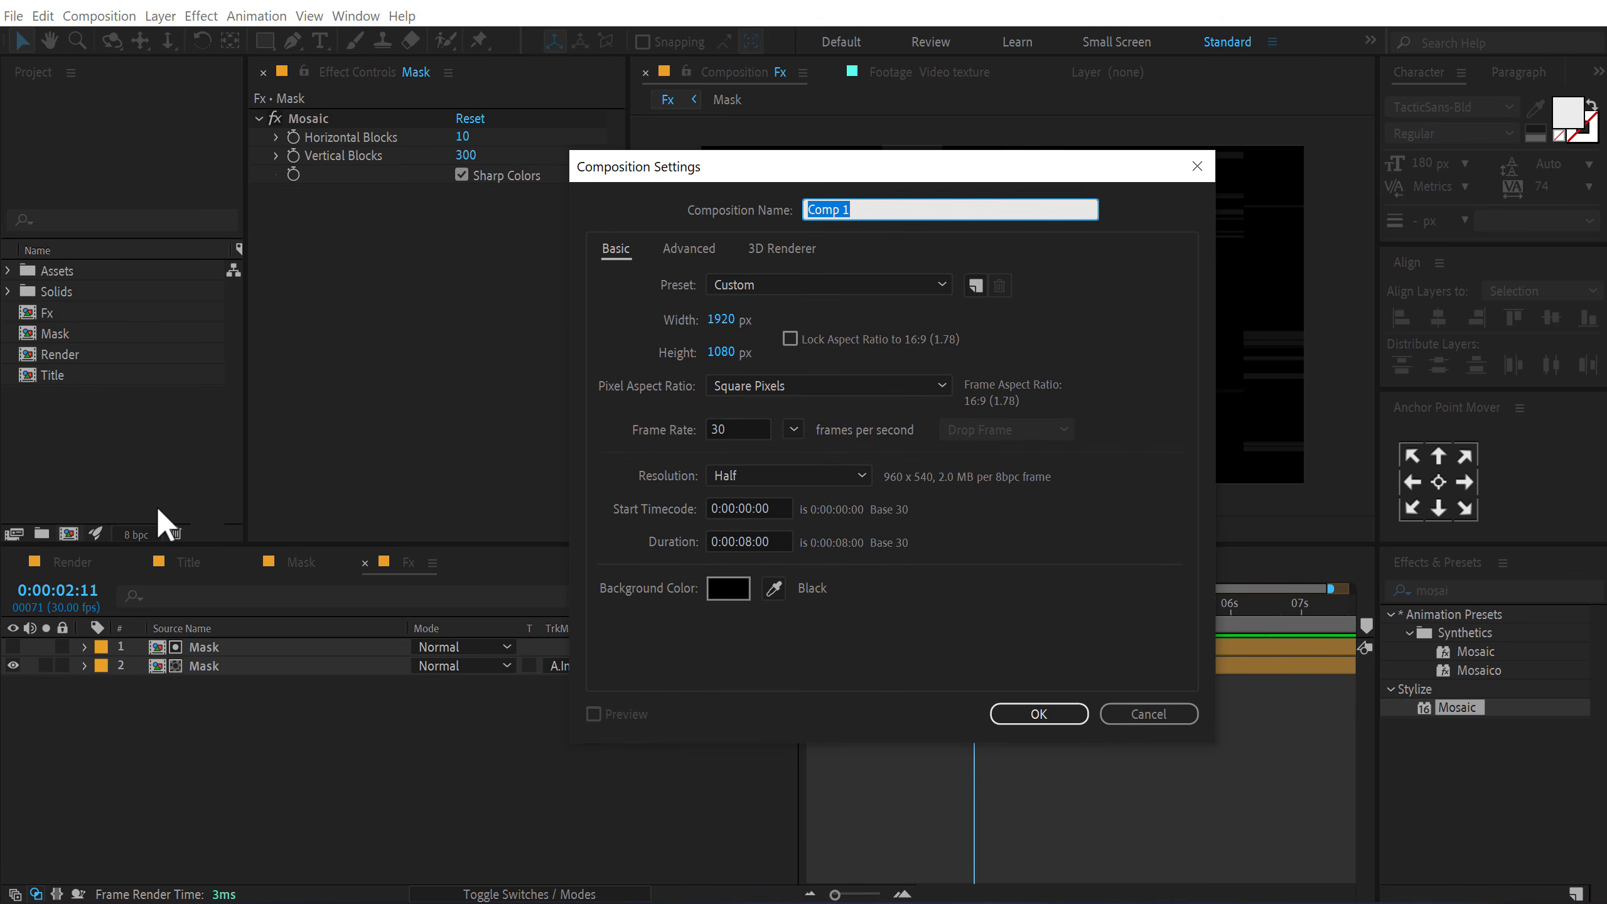
type("Element")
key("Return")
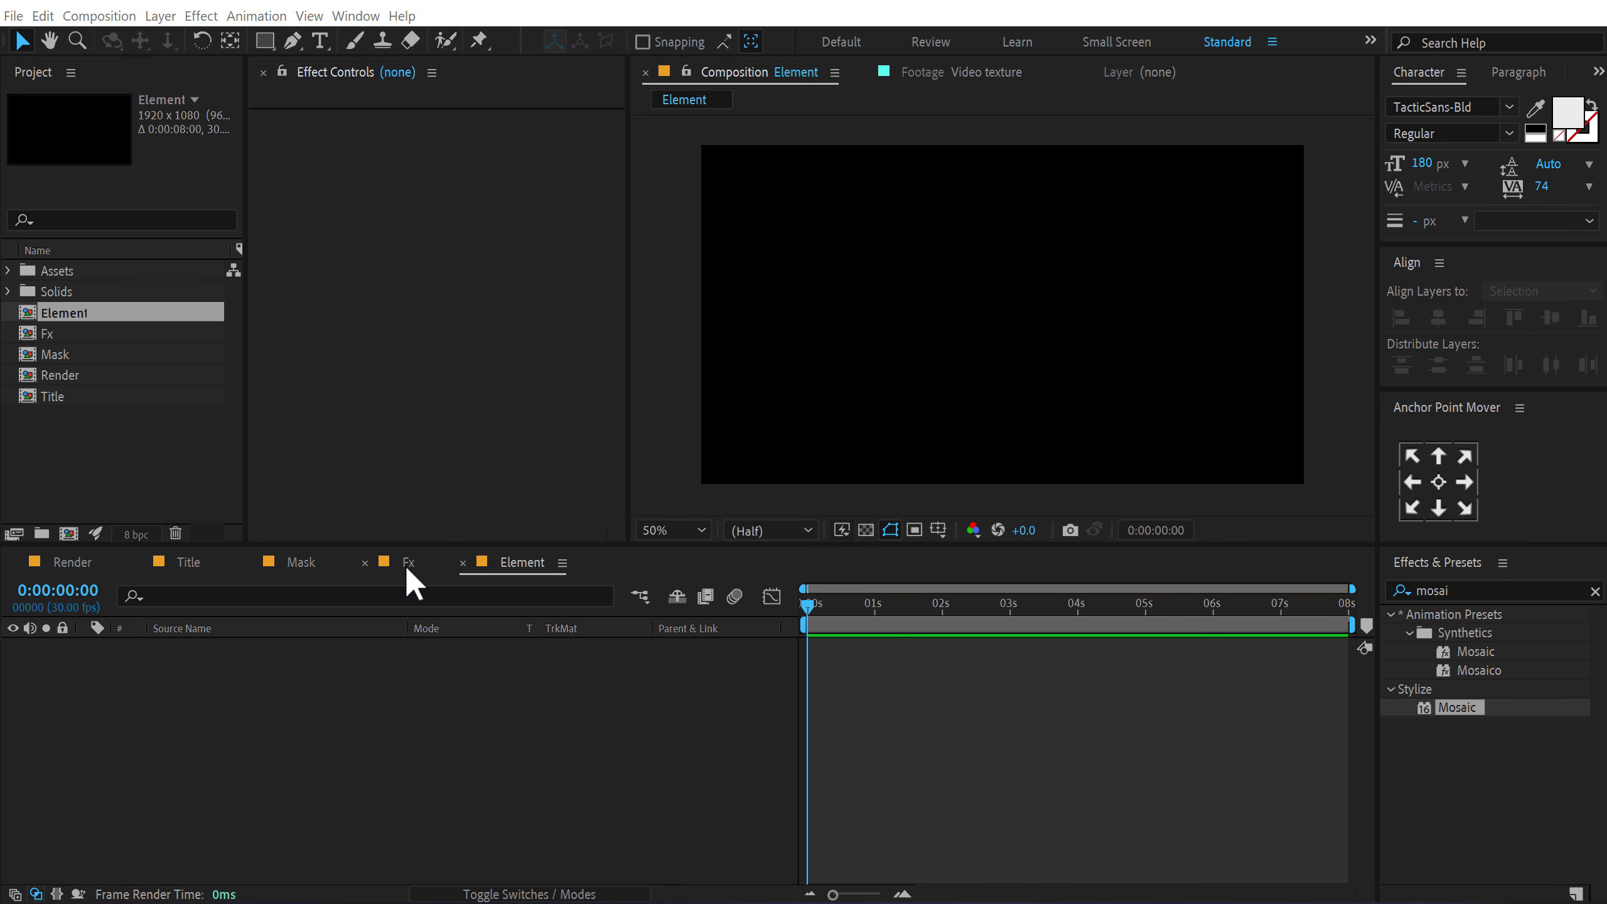
Step: Copy both Mask layers from the Fx composition into the Element composition
left_click(407, 576)
left_click_drag(150, 704, 252, 653)
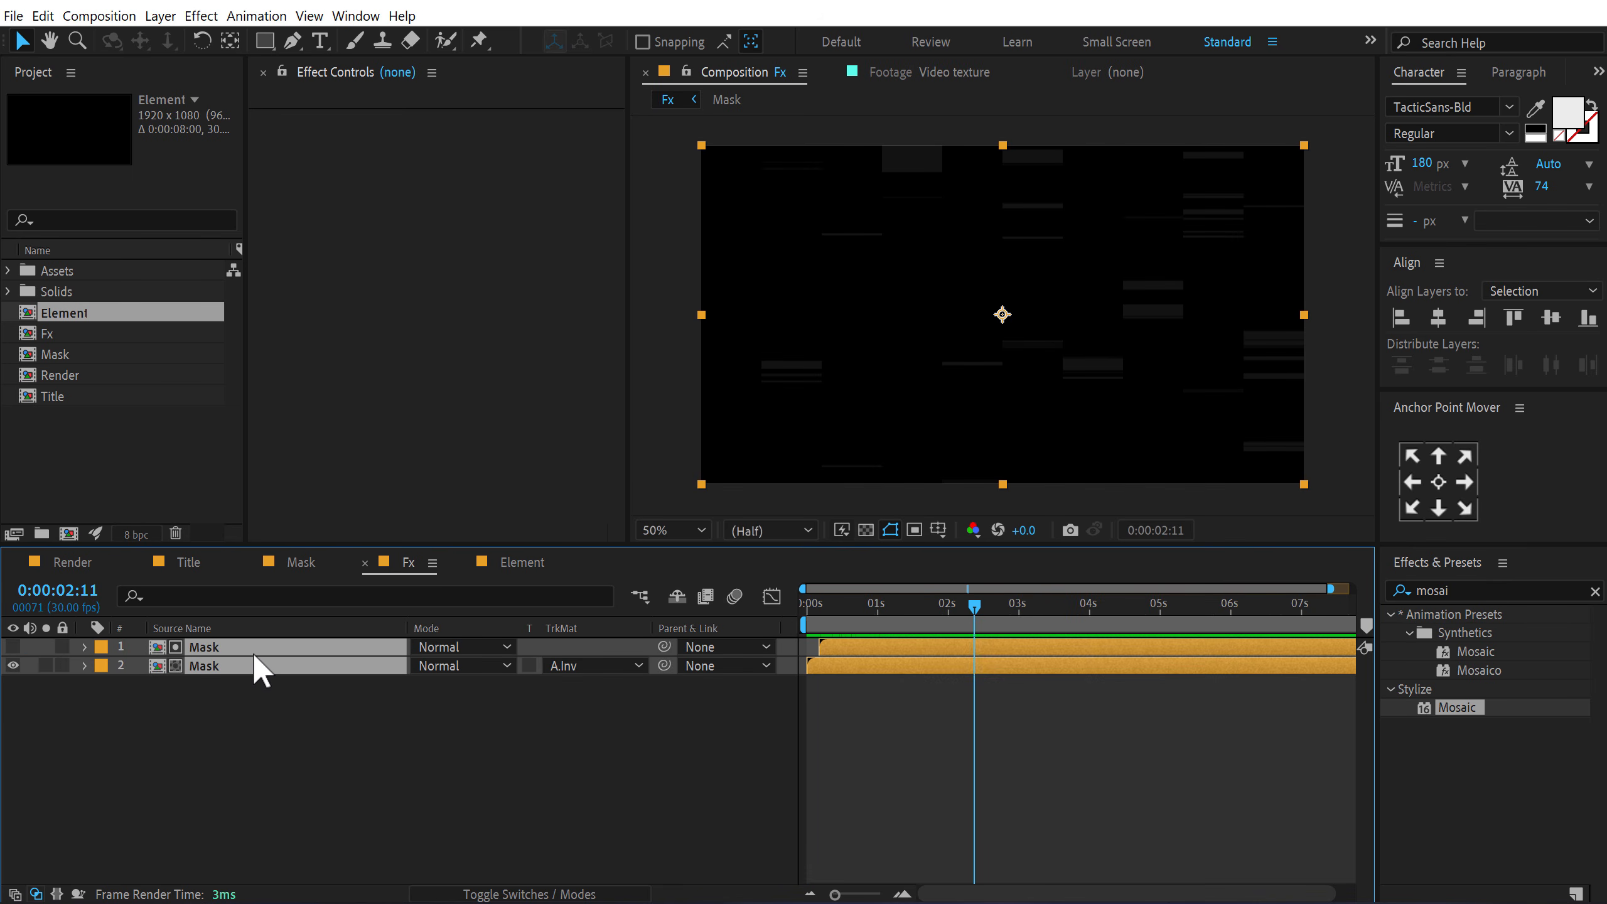
left_click(521, 579)
key("ctrl+v")
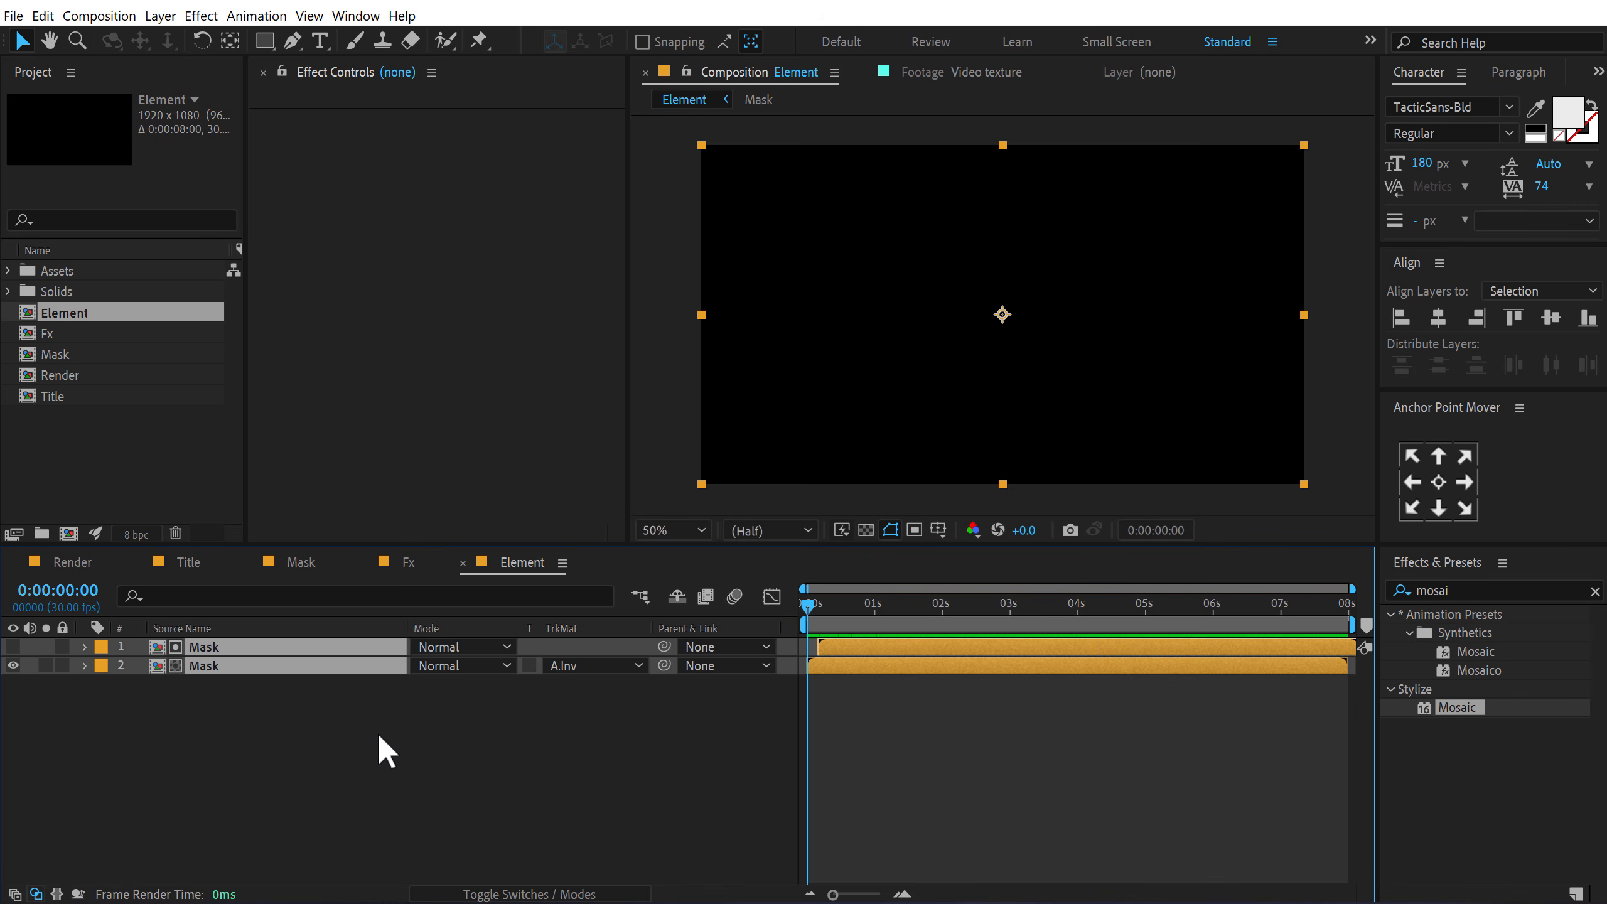
Step: Set the upper Mask layer's Mosaic effect to 50 vertical blocks and change its horizontal block count
left_click(212, 647)
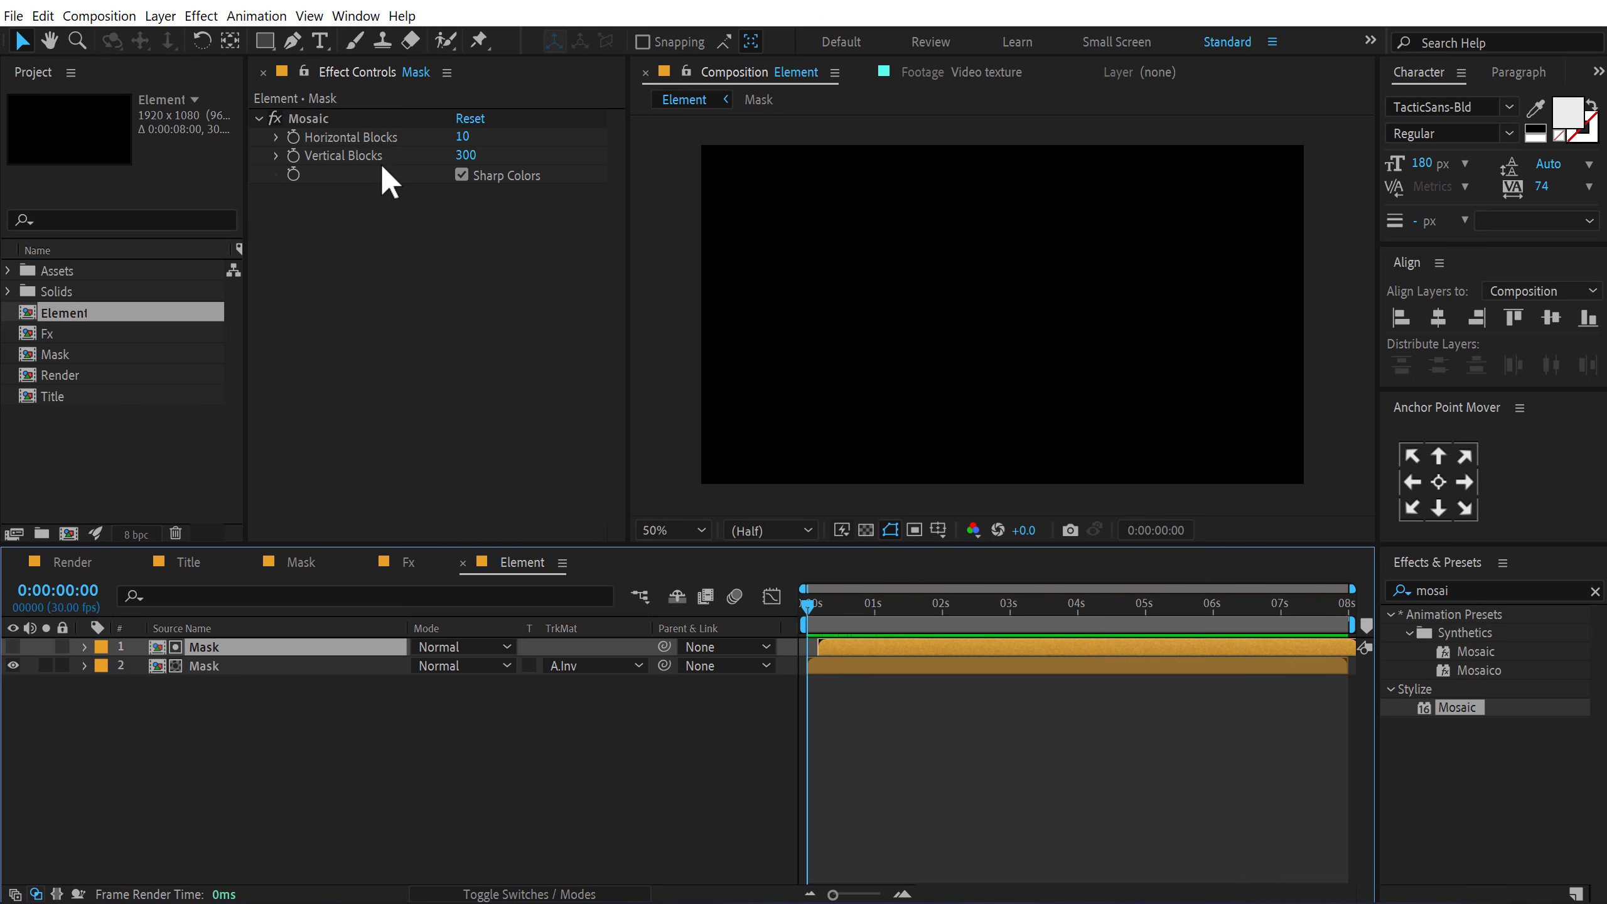
left_click(465, 155)
type("50")
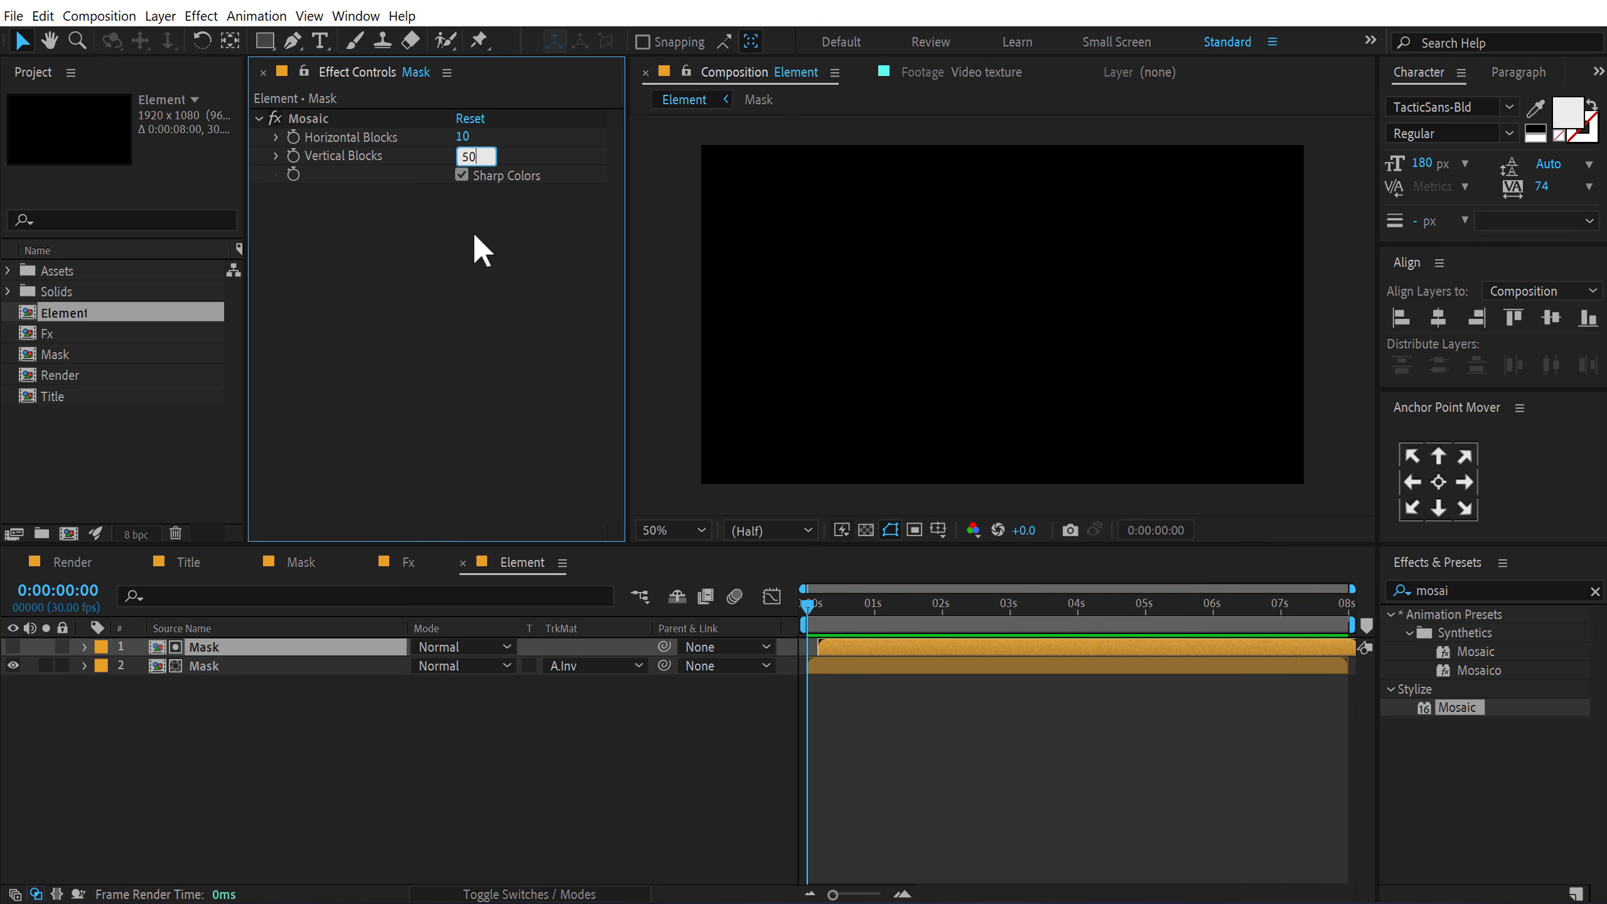
left_click(465, 136)
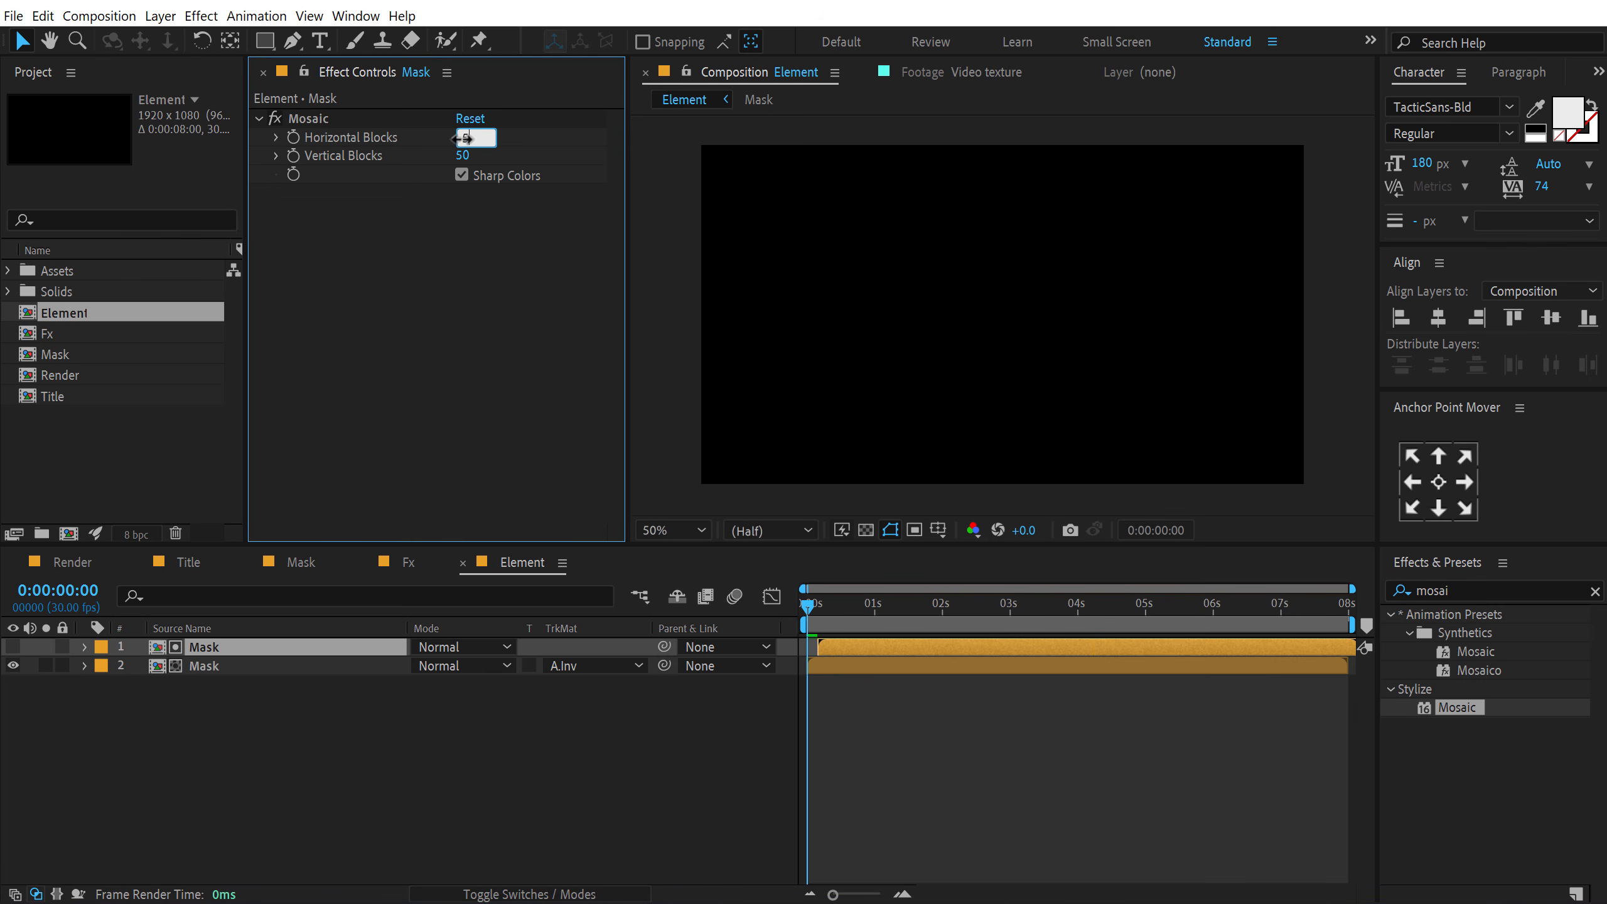
left_click(464, 226)
Step: Apply Venetian Blinds to the lower Mask layer with Transition Completion at 50%
left_click(231, 662)
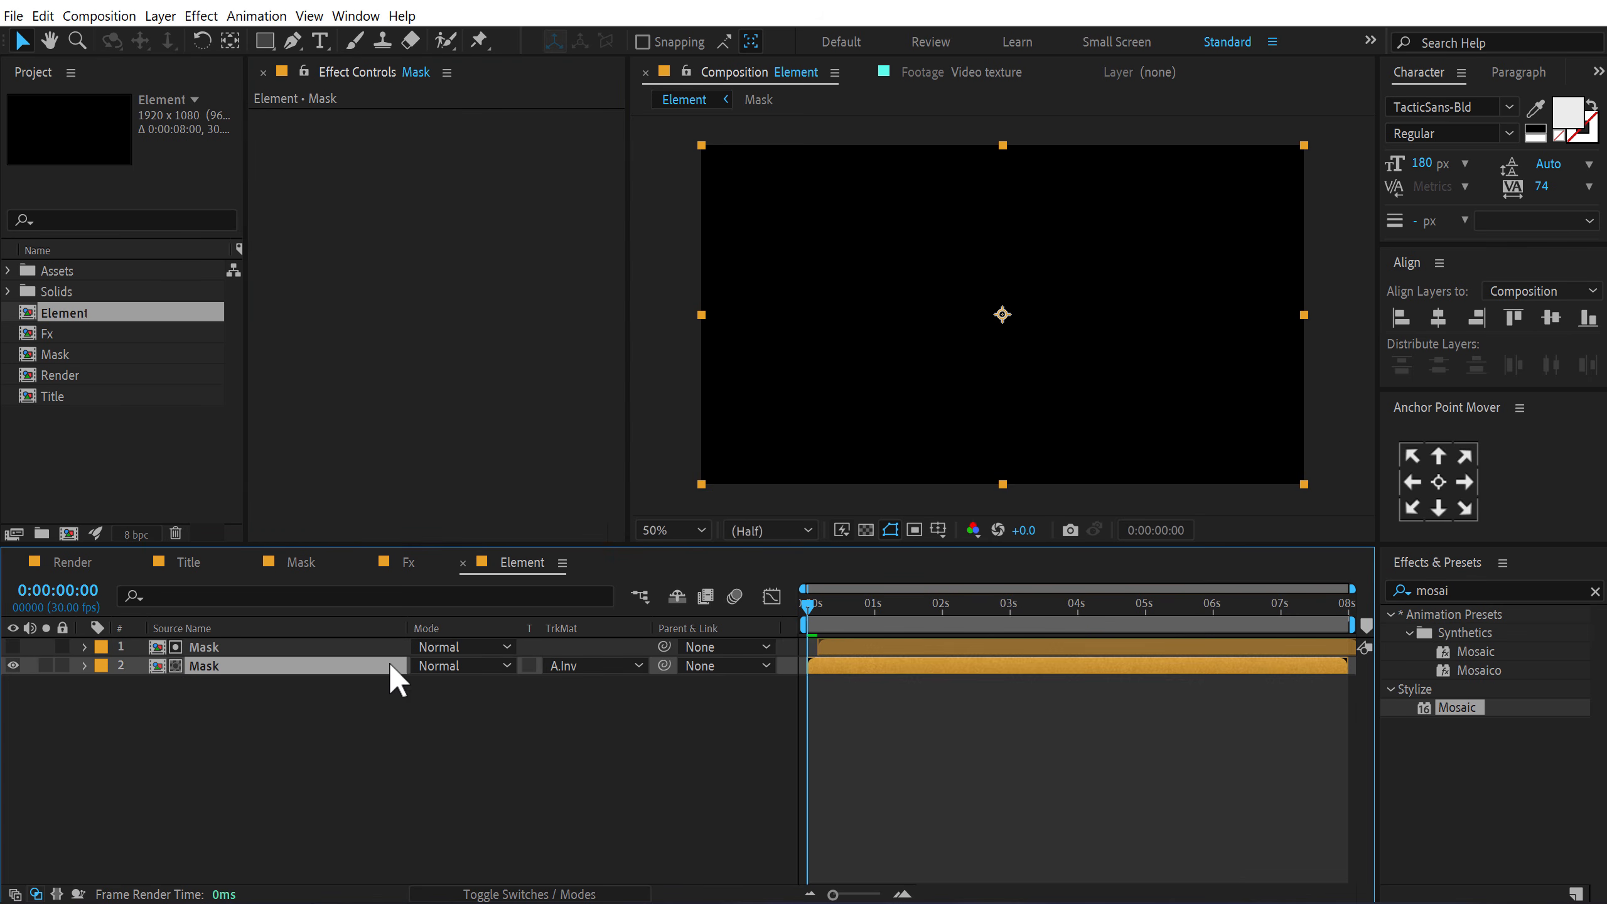
left_click(1458, 590)
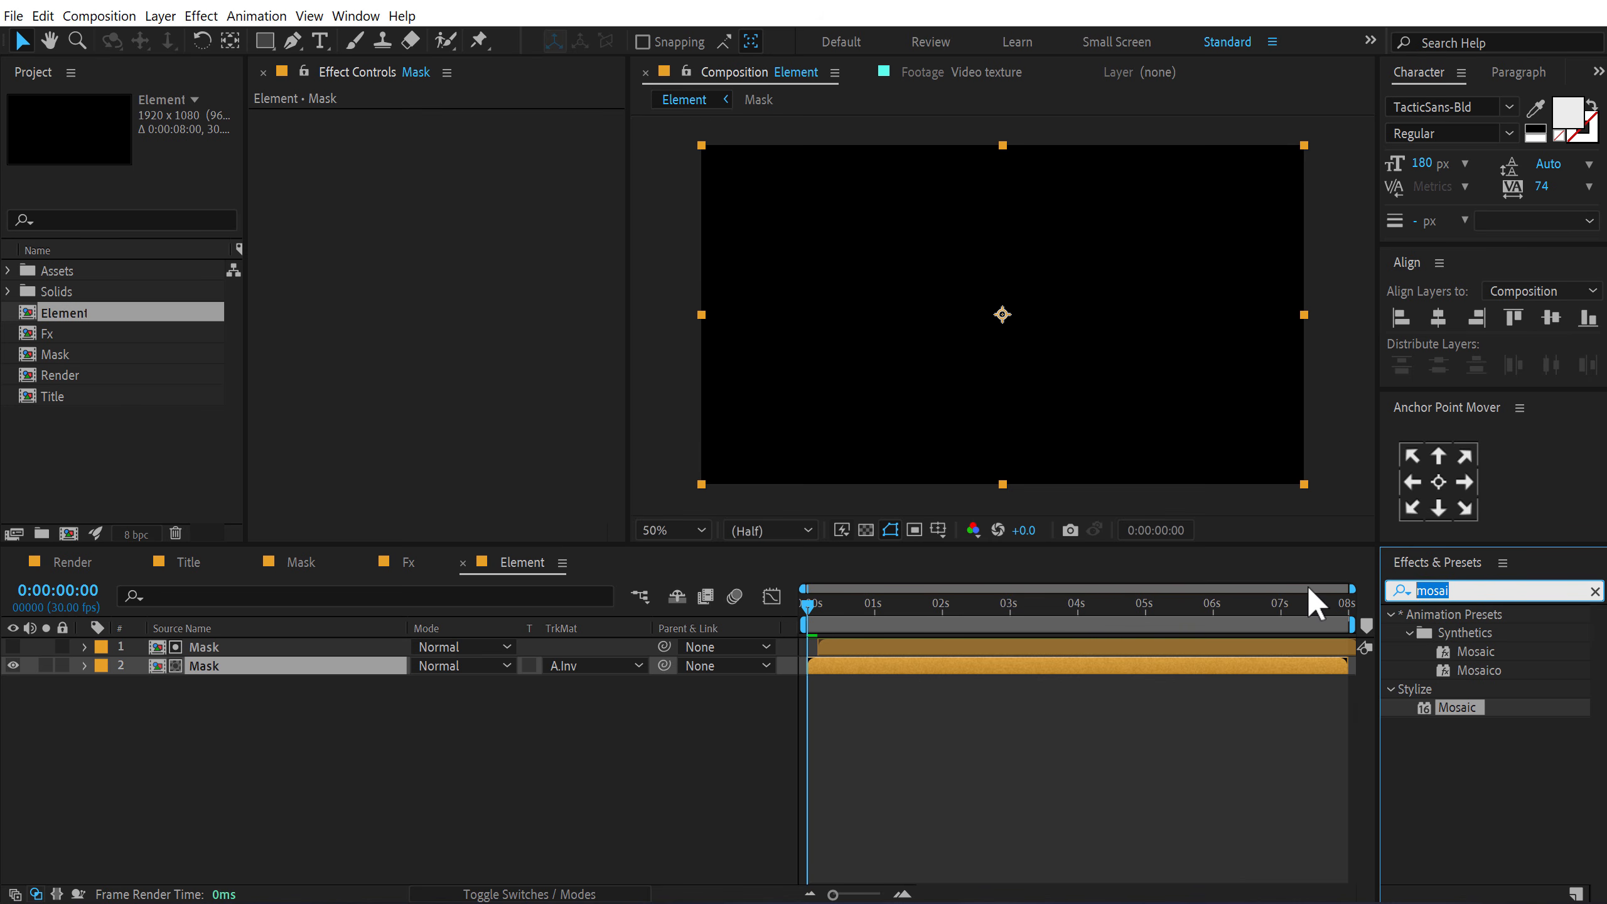
type("veneti")
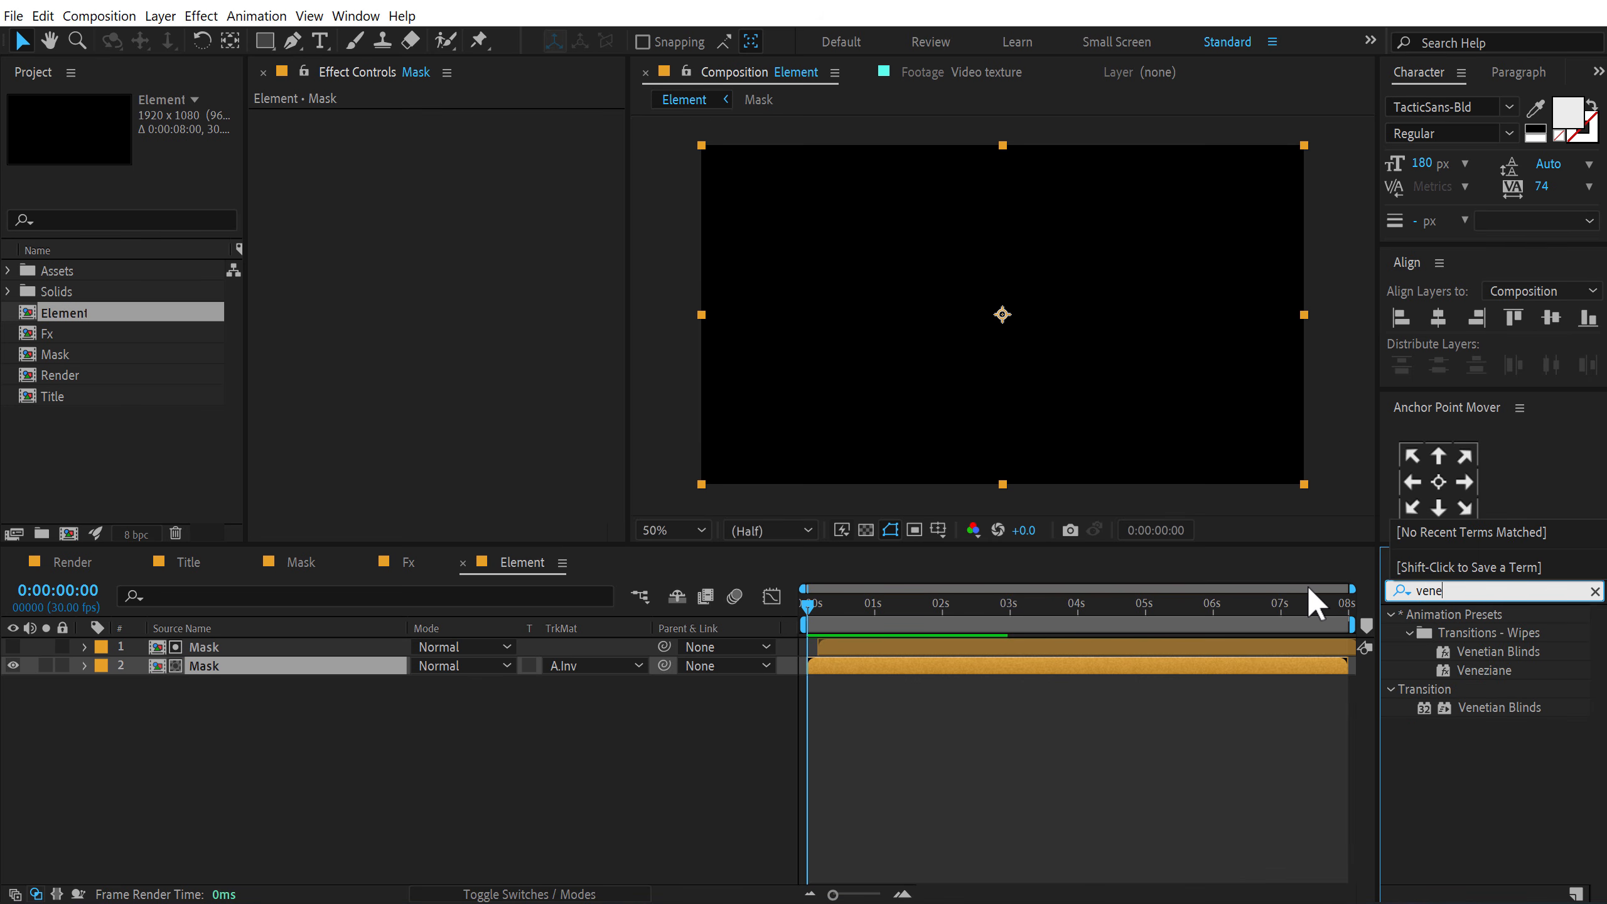
left_click_drag(1499, 688, 452, 139)
left_click(460, 137)
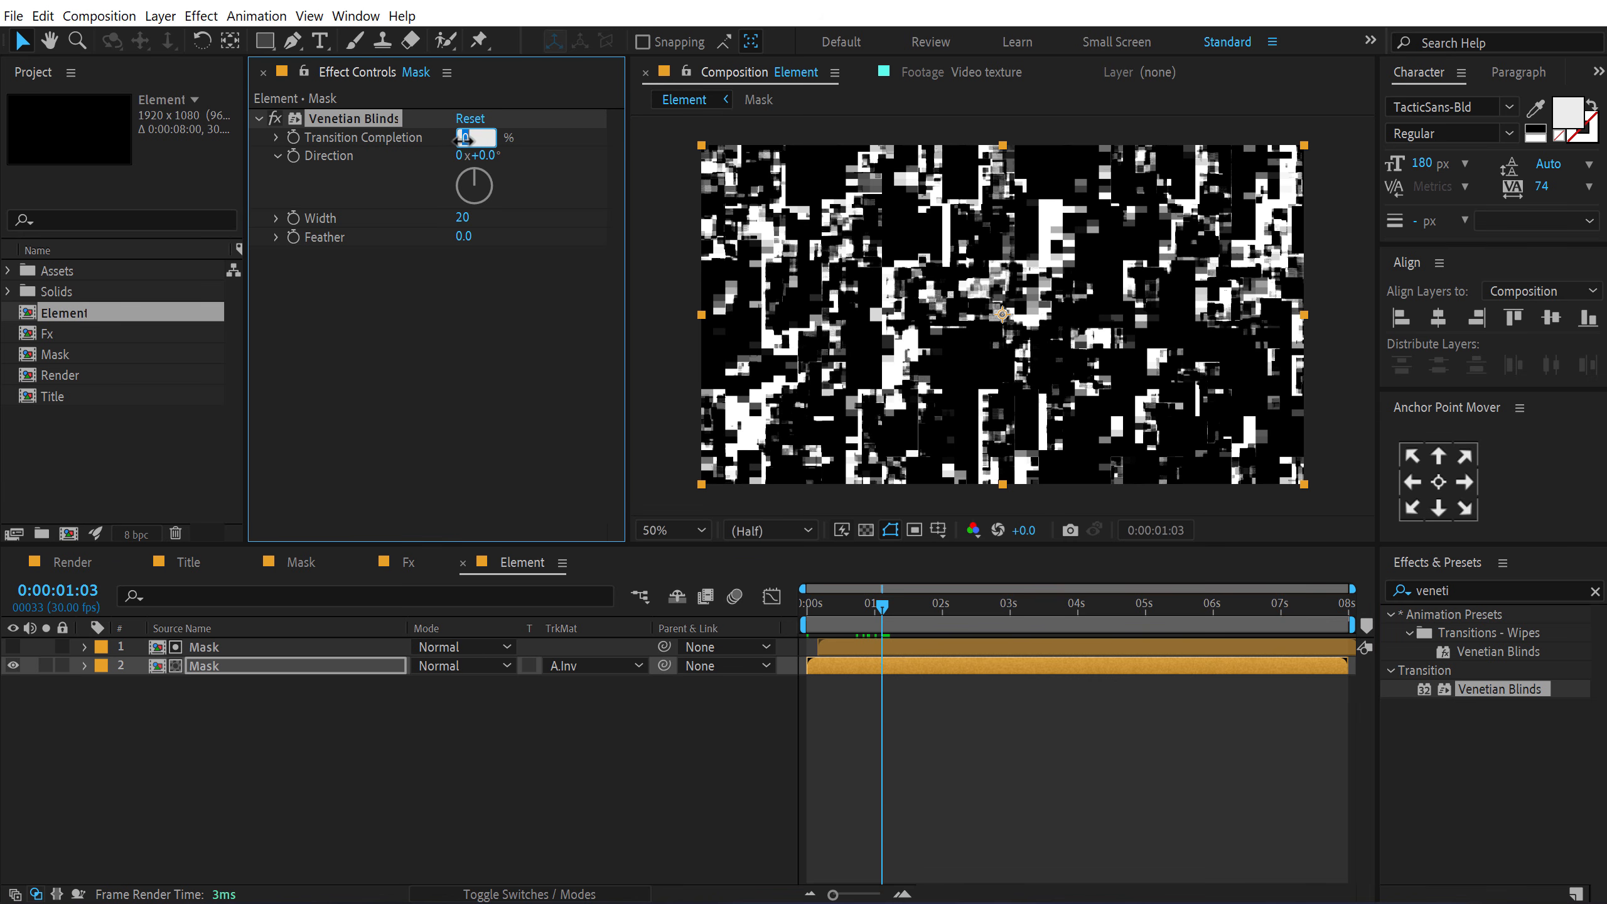
type("50")
key("Return")
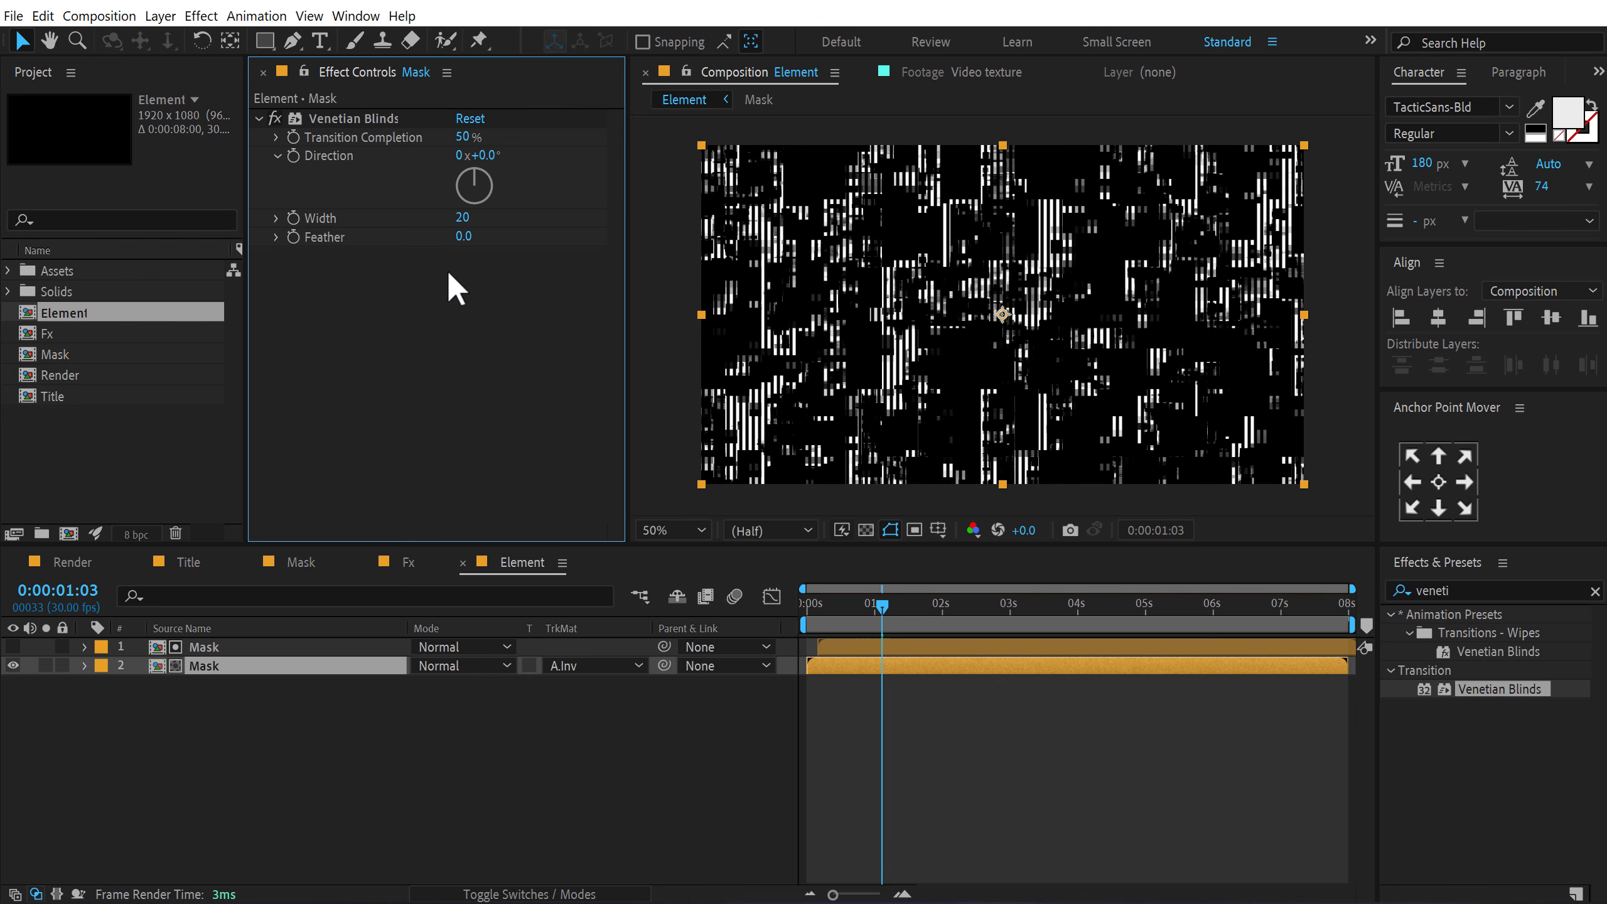
Step: Set the Venetian Blinds width to 5 on the lower Mask layer and inspect the fine stripes
left_click(462, 218)
type("5")
key("Return")
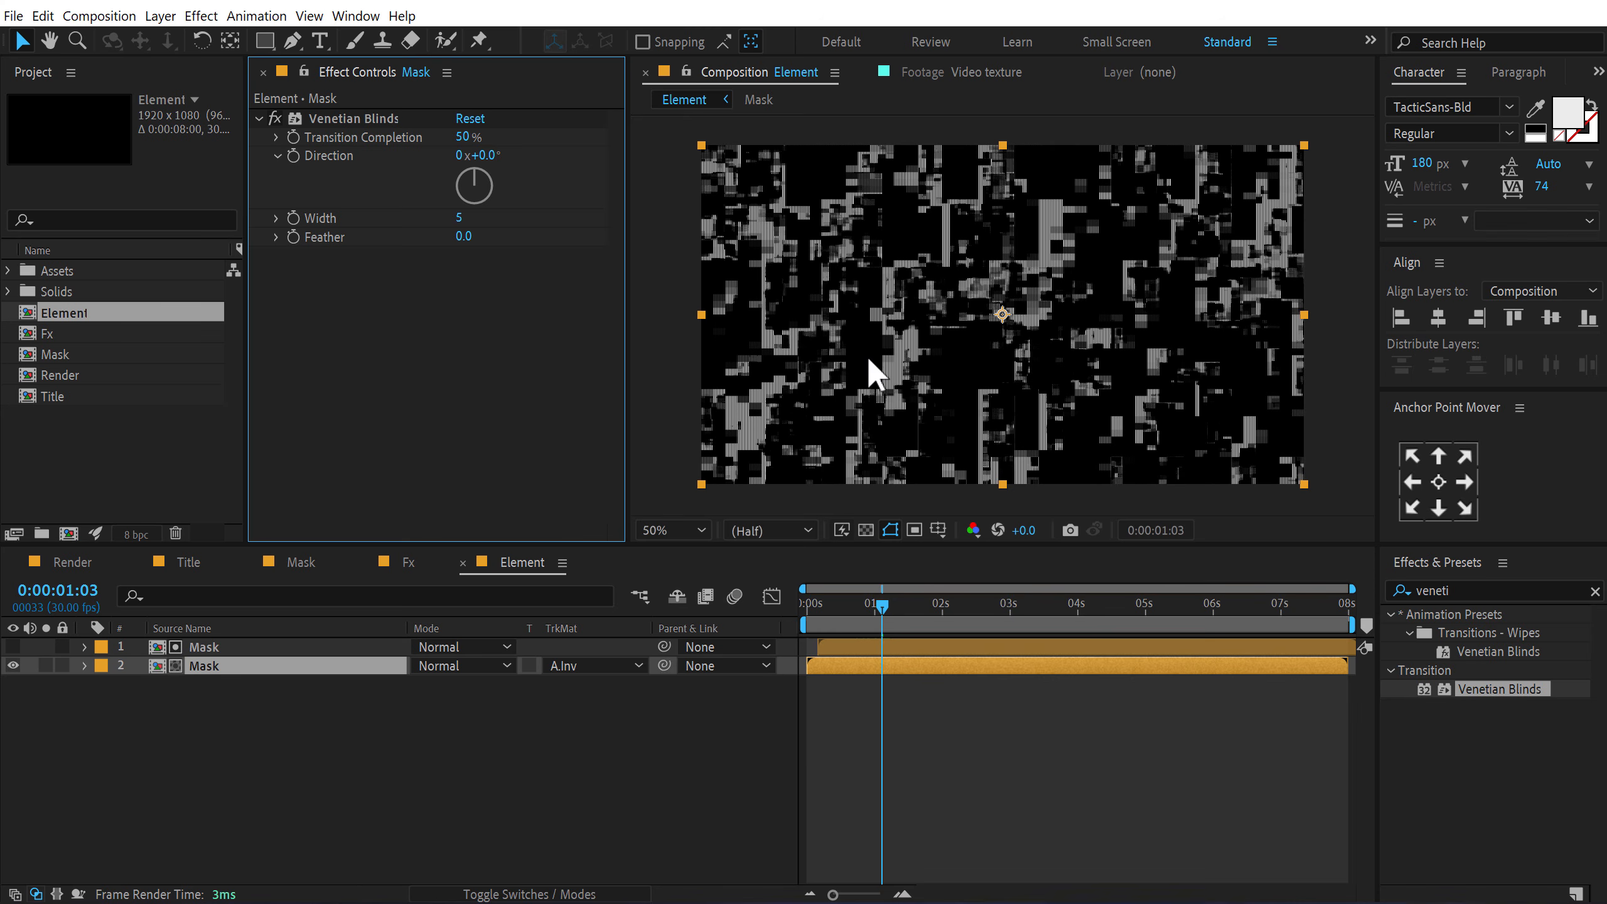
key("period")
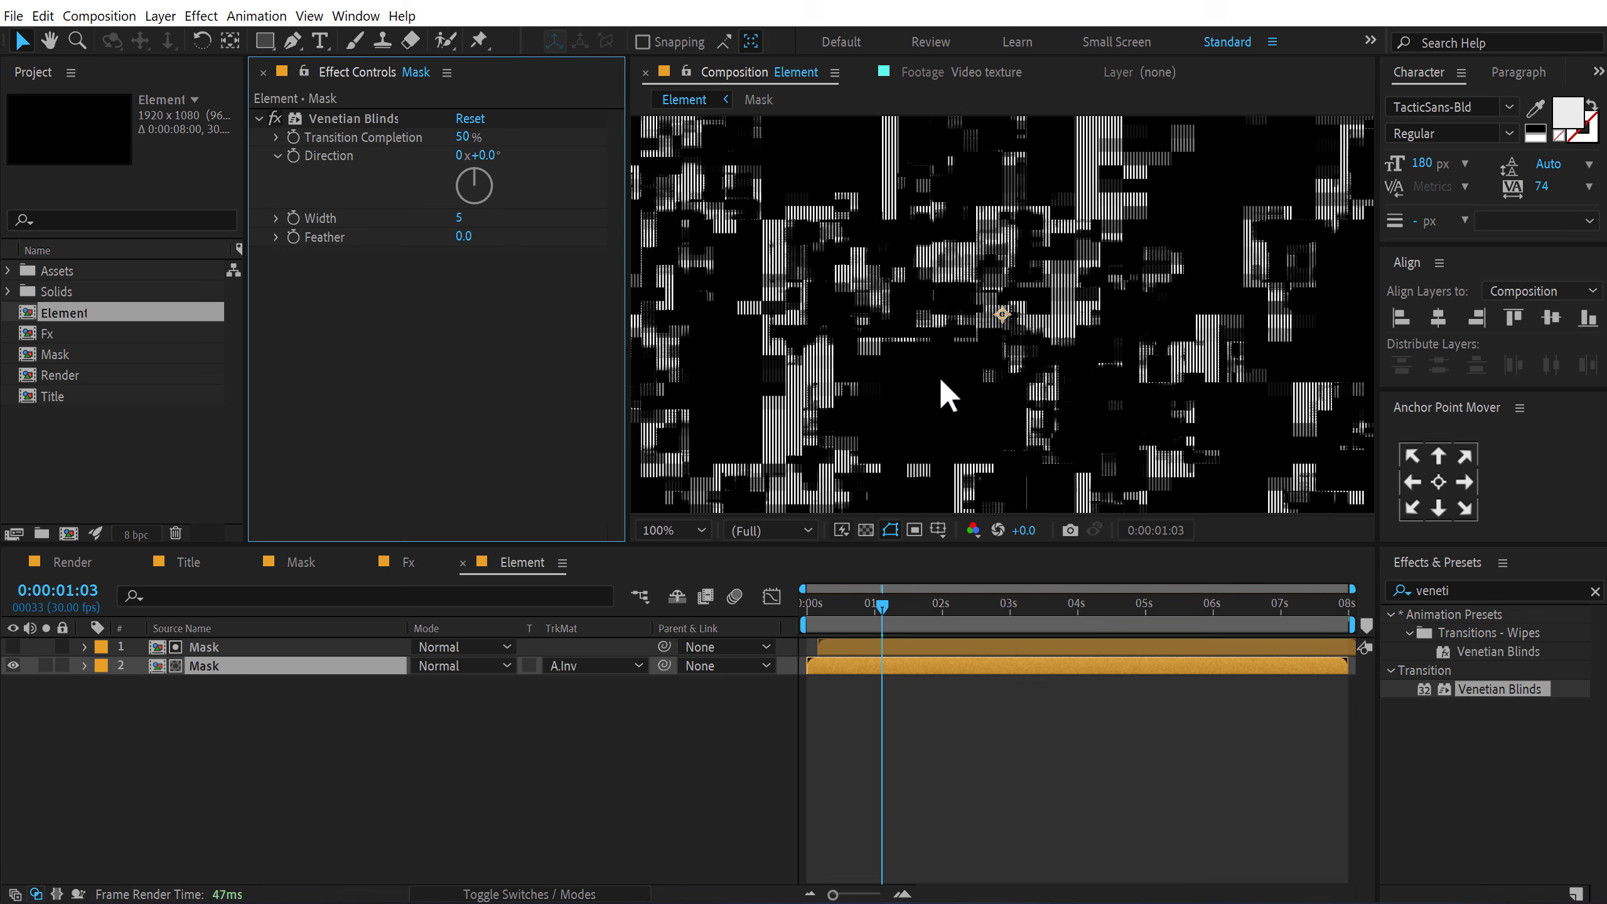
mouse_move(889, 604)
left_mouse_down()
mouse_move(920, 619)
mouse_move(819, 615)
mouse_move(970, 610)
mouse_move(897, 610)
left_mouse_up()
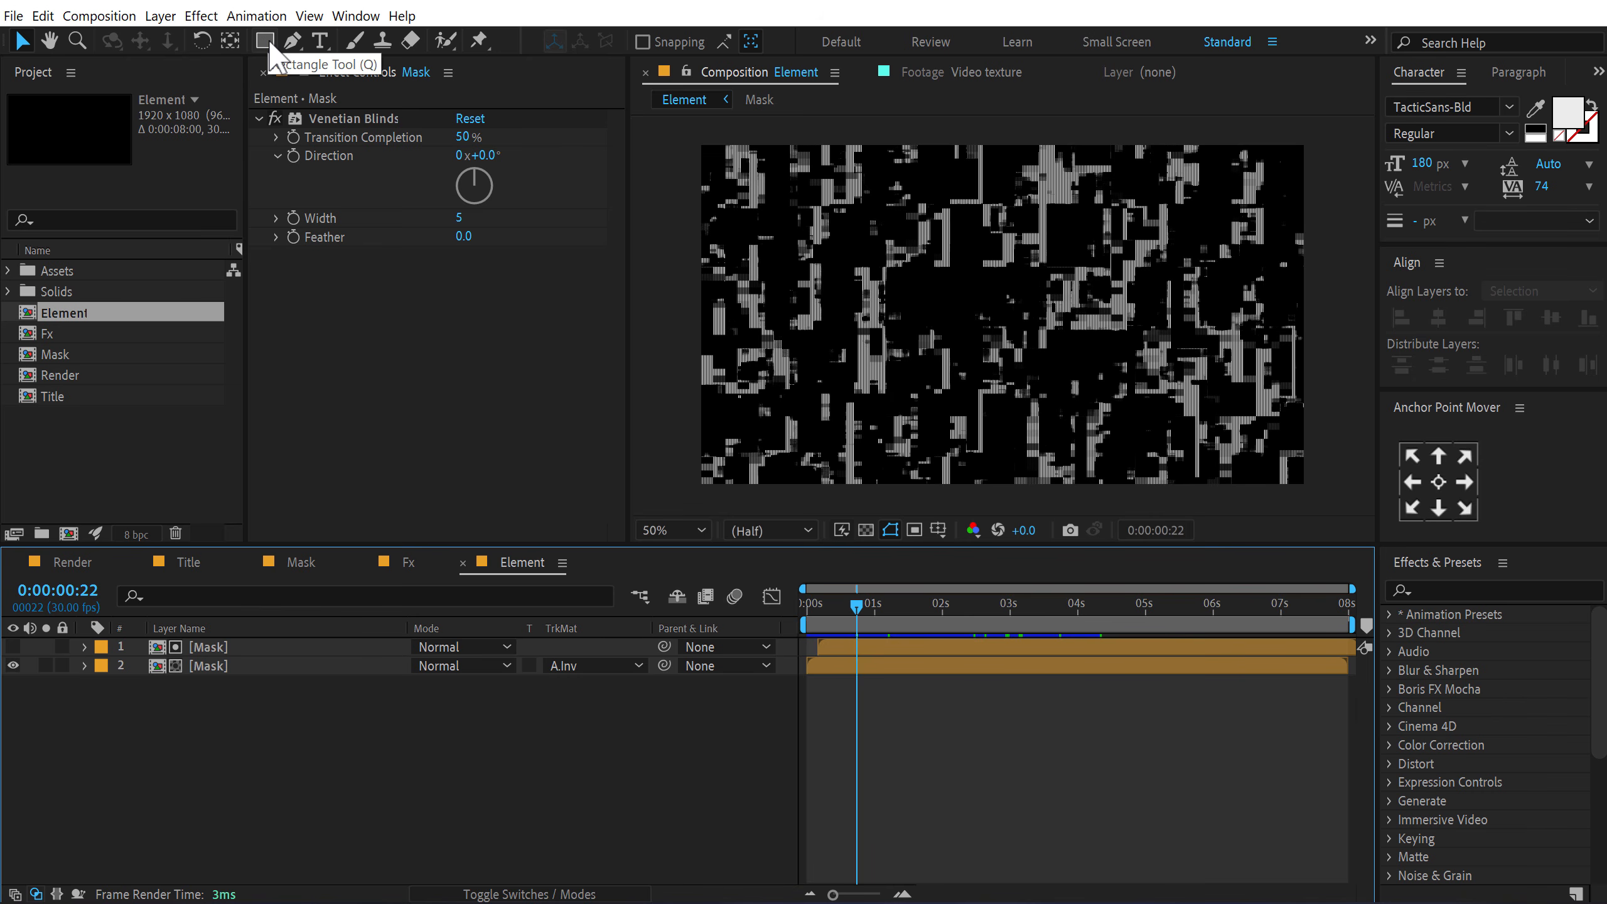
Step: Add a full-frame rectangle shape layer named Mask and set its blending mode to Stencil Luma
double_click(265, 42)
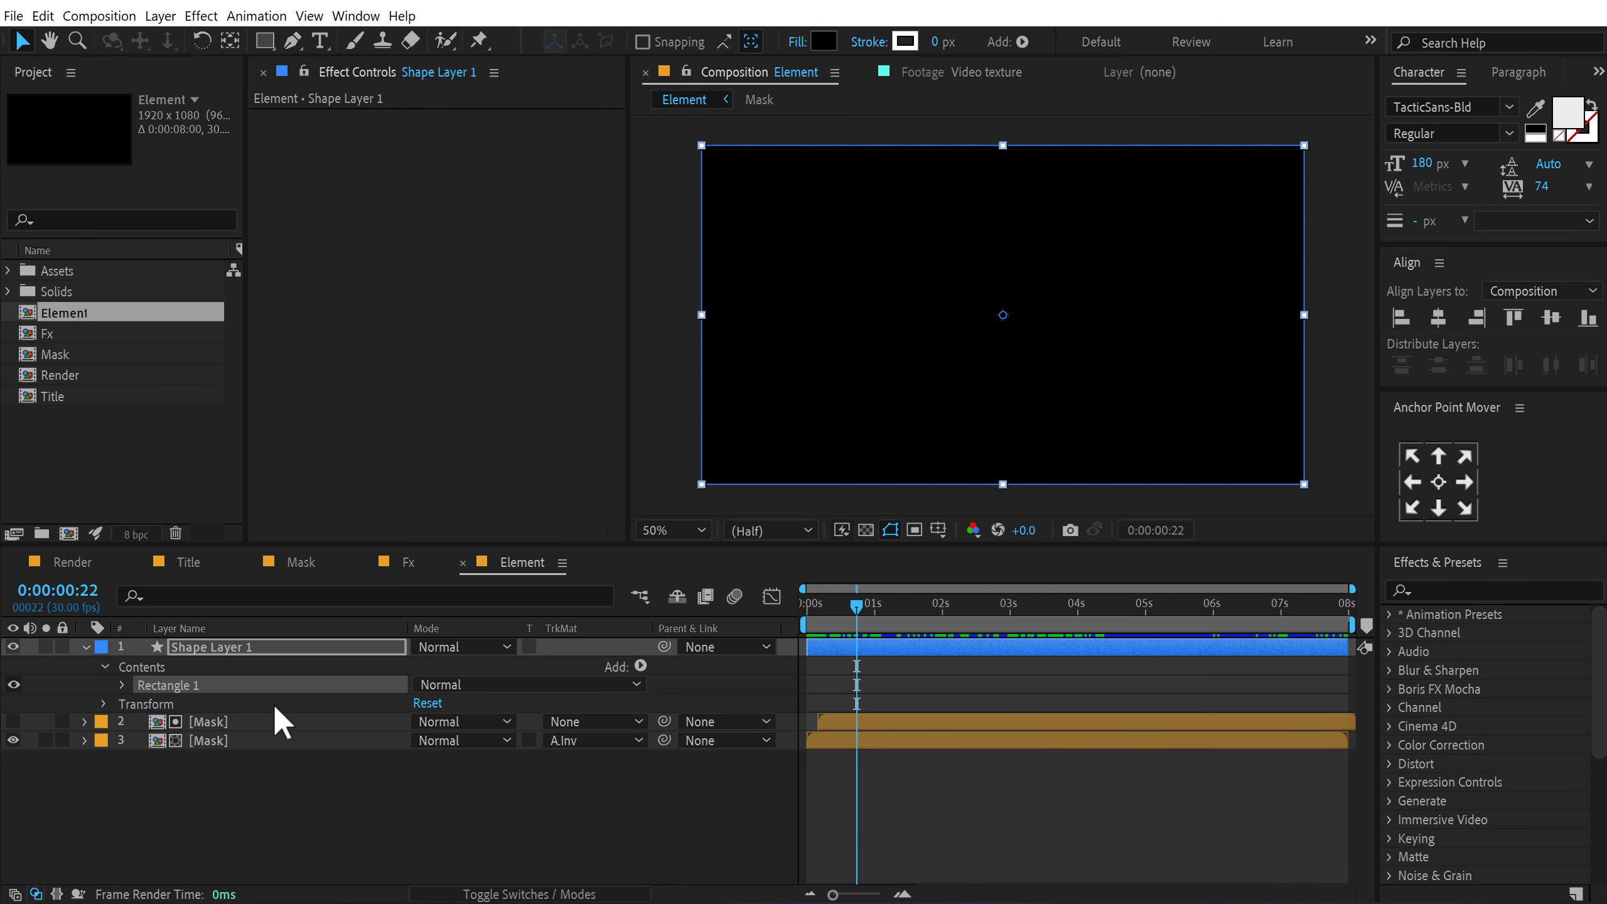
left_click(218, 654)
key("Return")
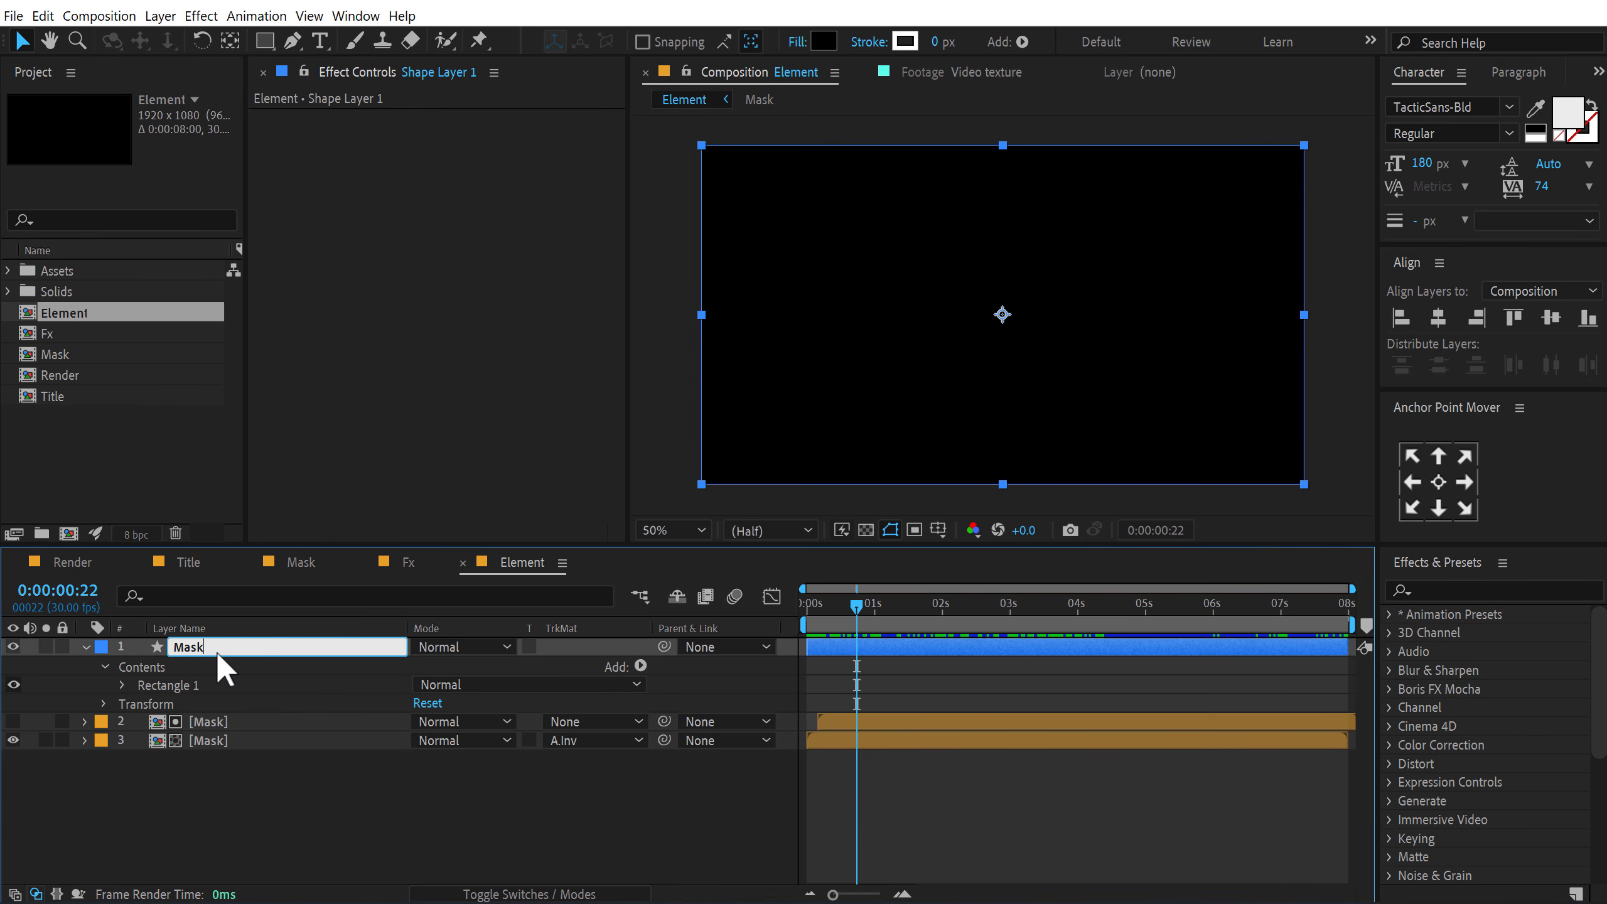
key("Return")
left_click(472, 646)
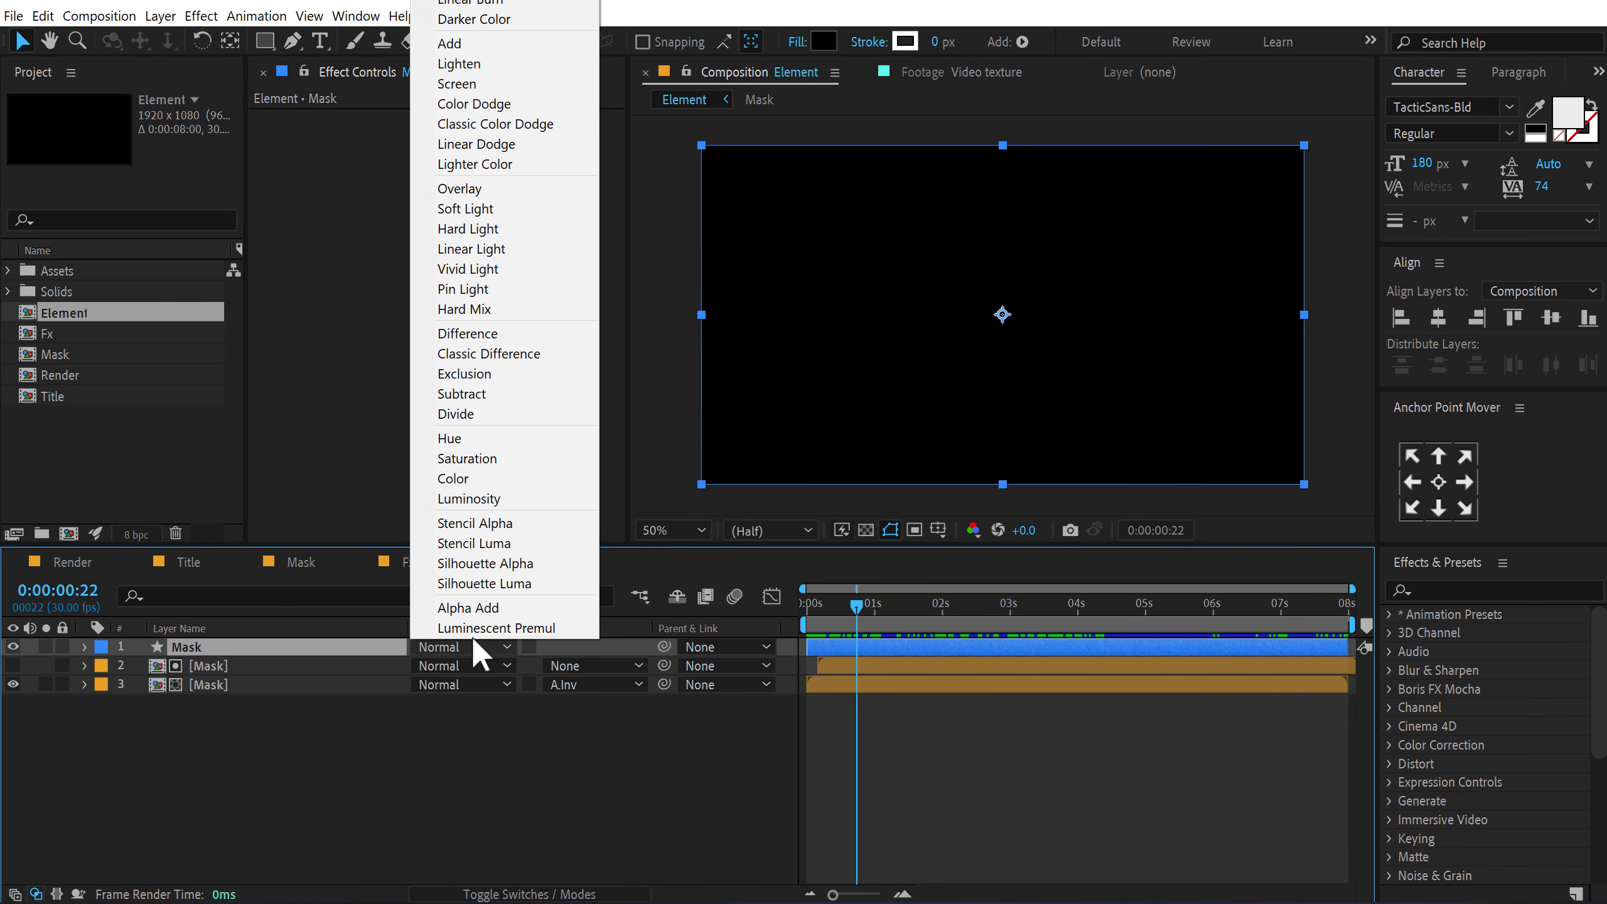
left_click(483, 543)
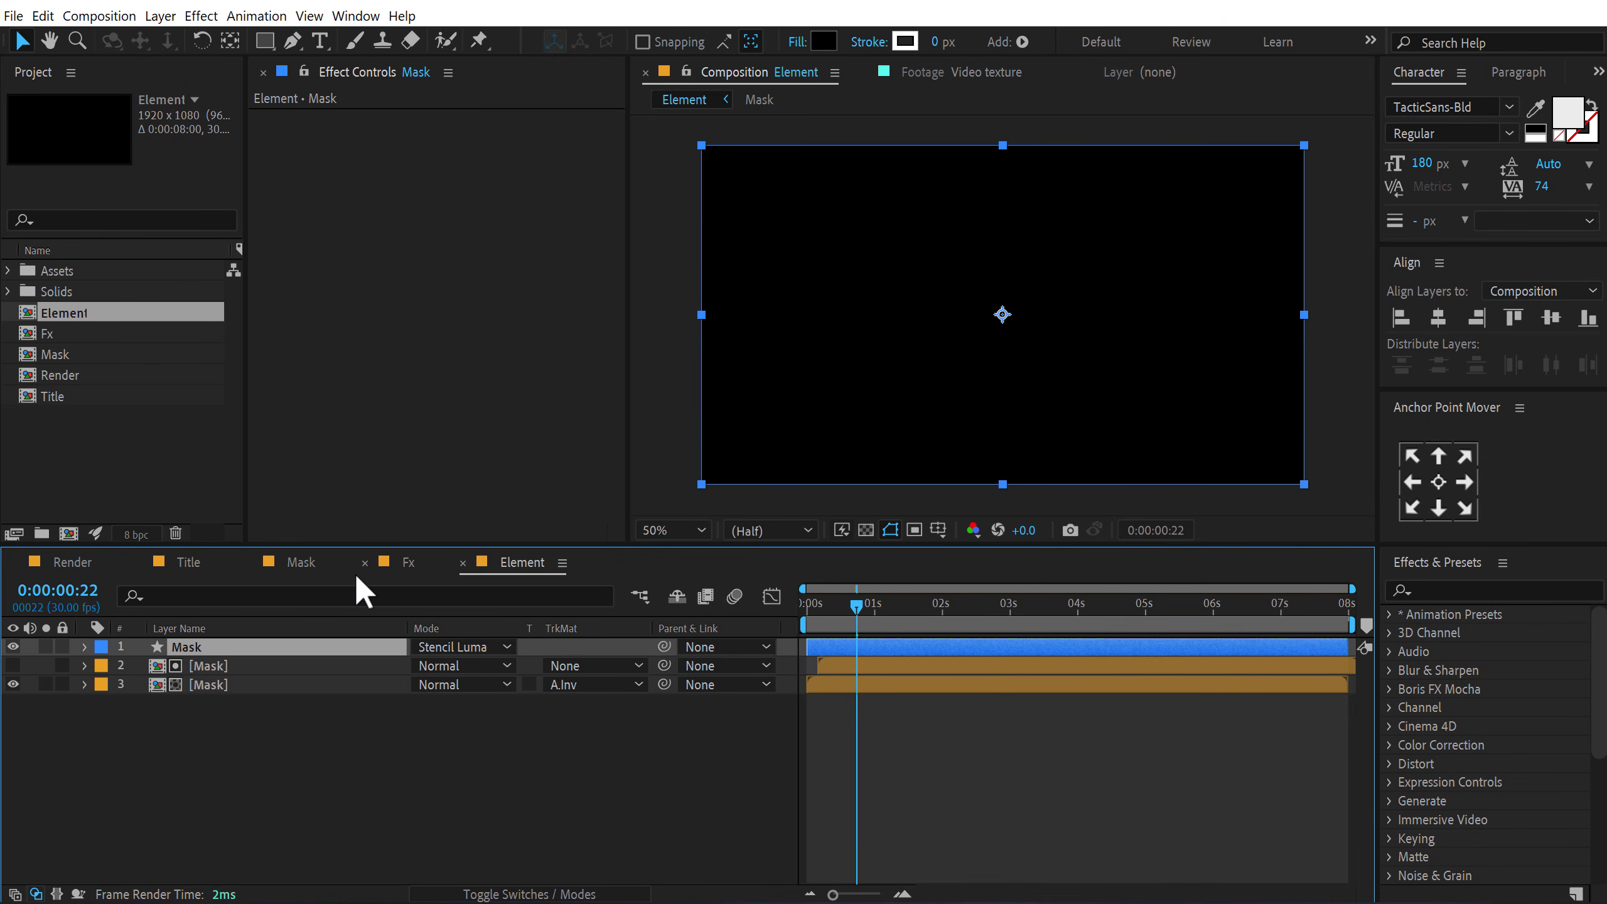
Step: Draw a rectangular mask on the Mask shape layer, inset from all edges of the frame
left_click(271, 46)
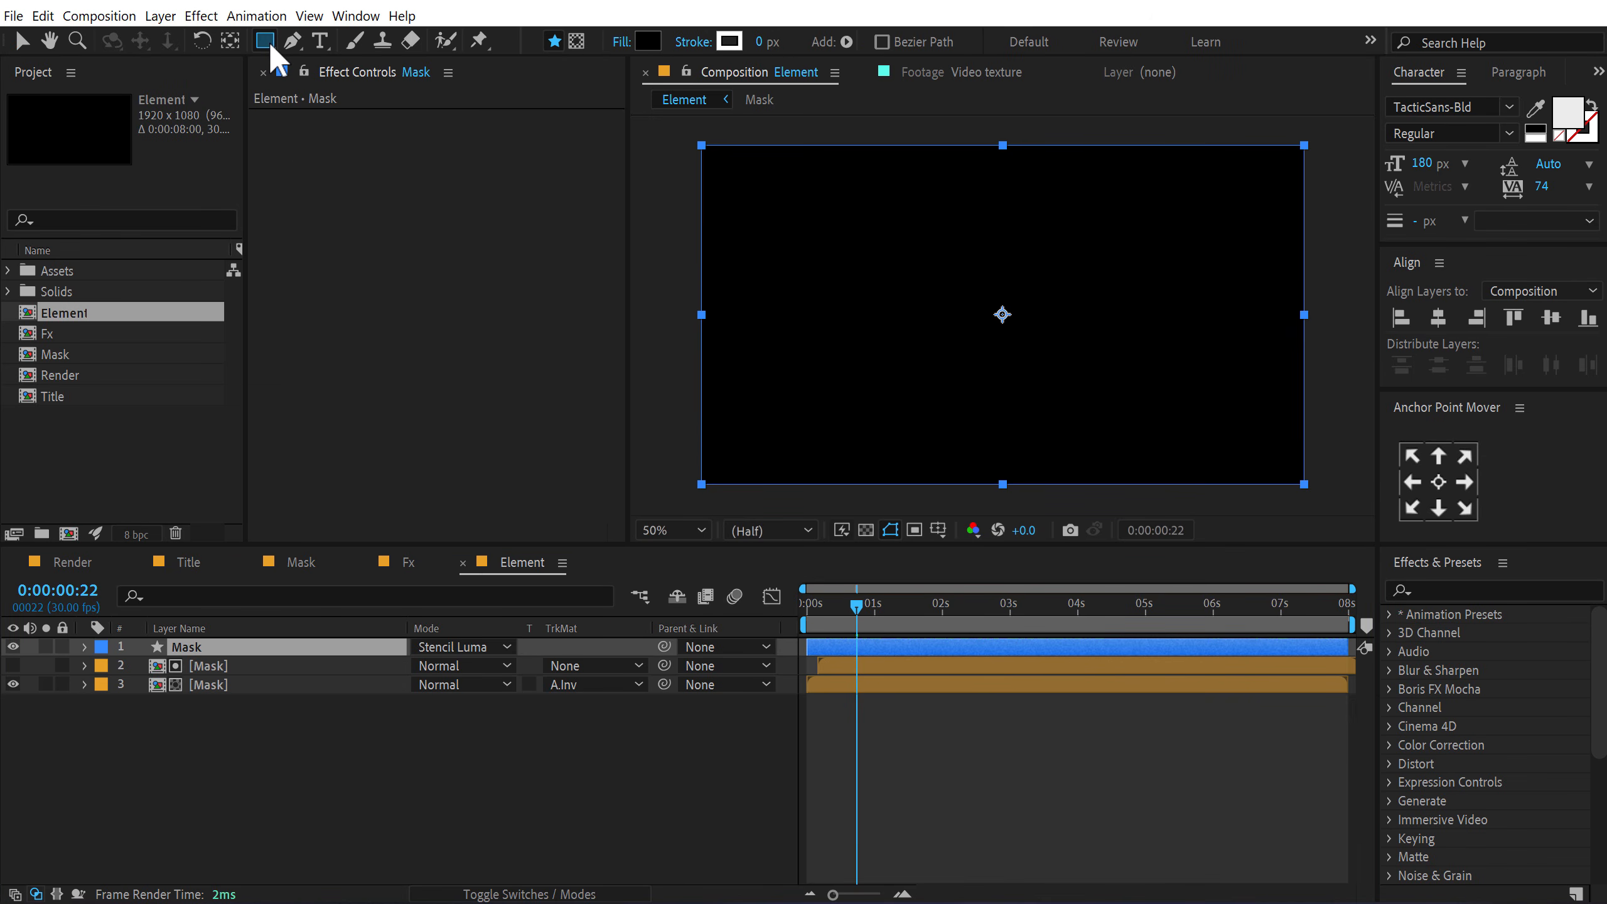
left_click(577, 41)
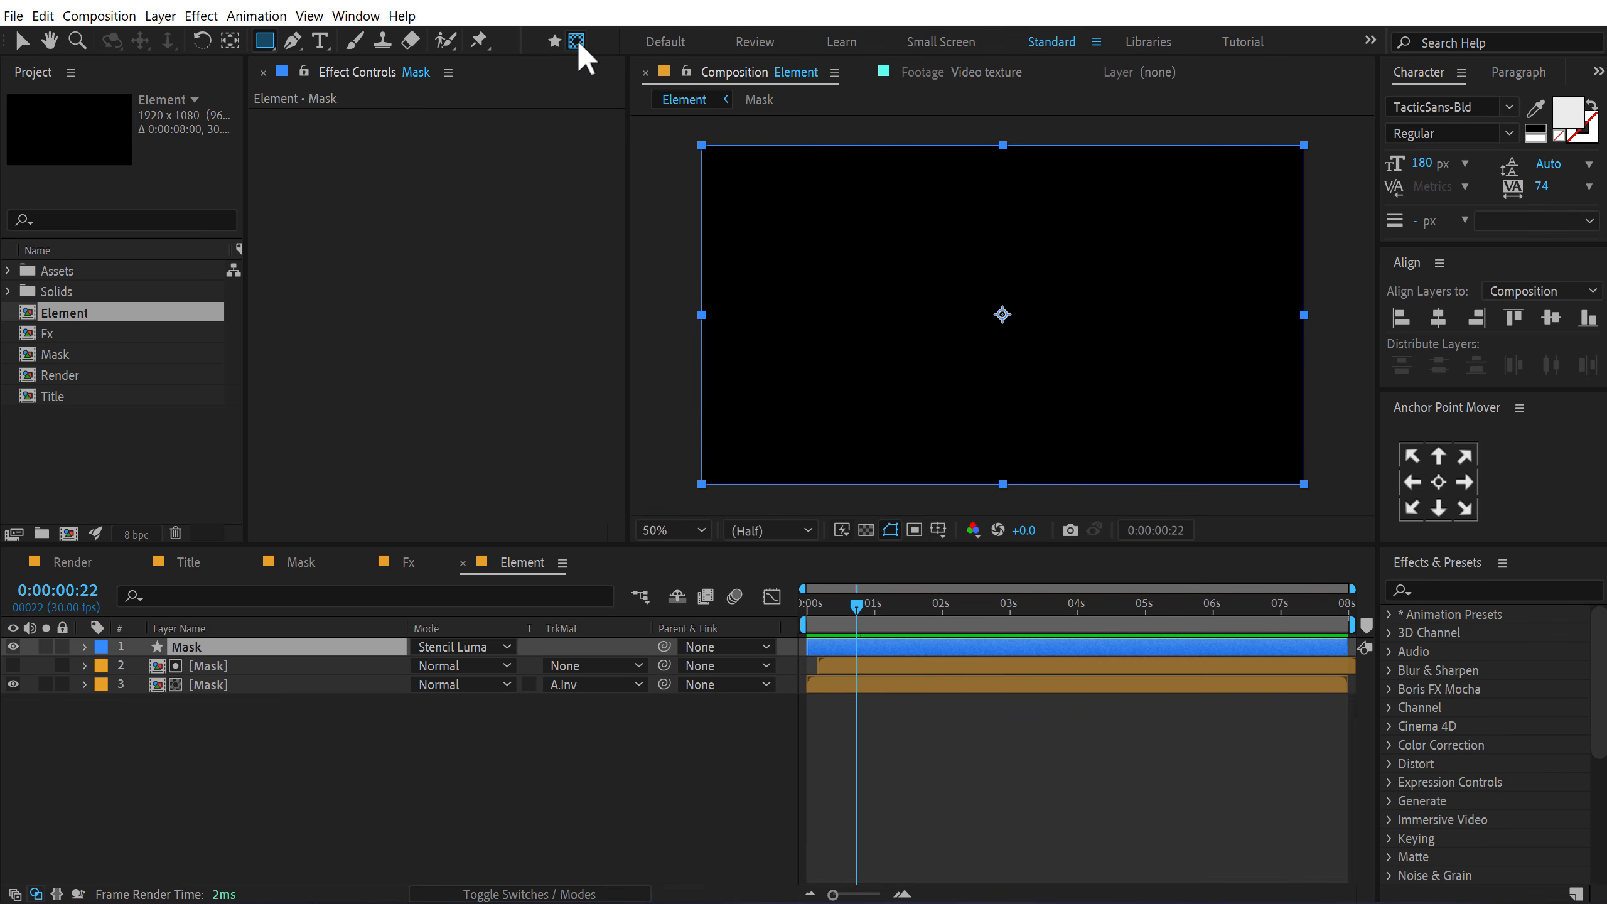
left_click_drag(759, 185, 1252, 438)
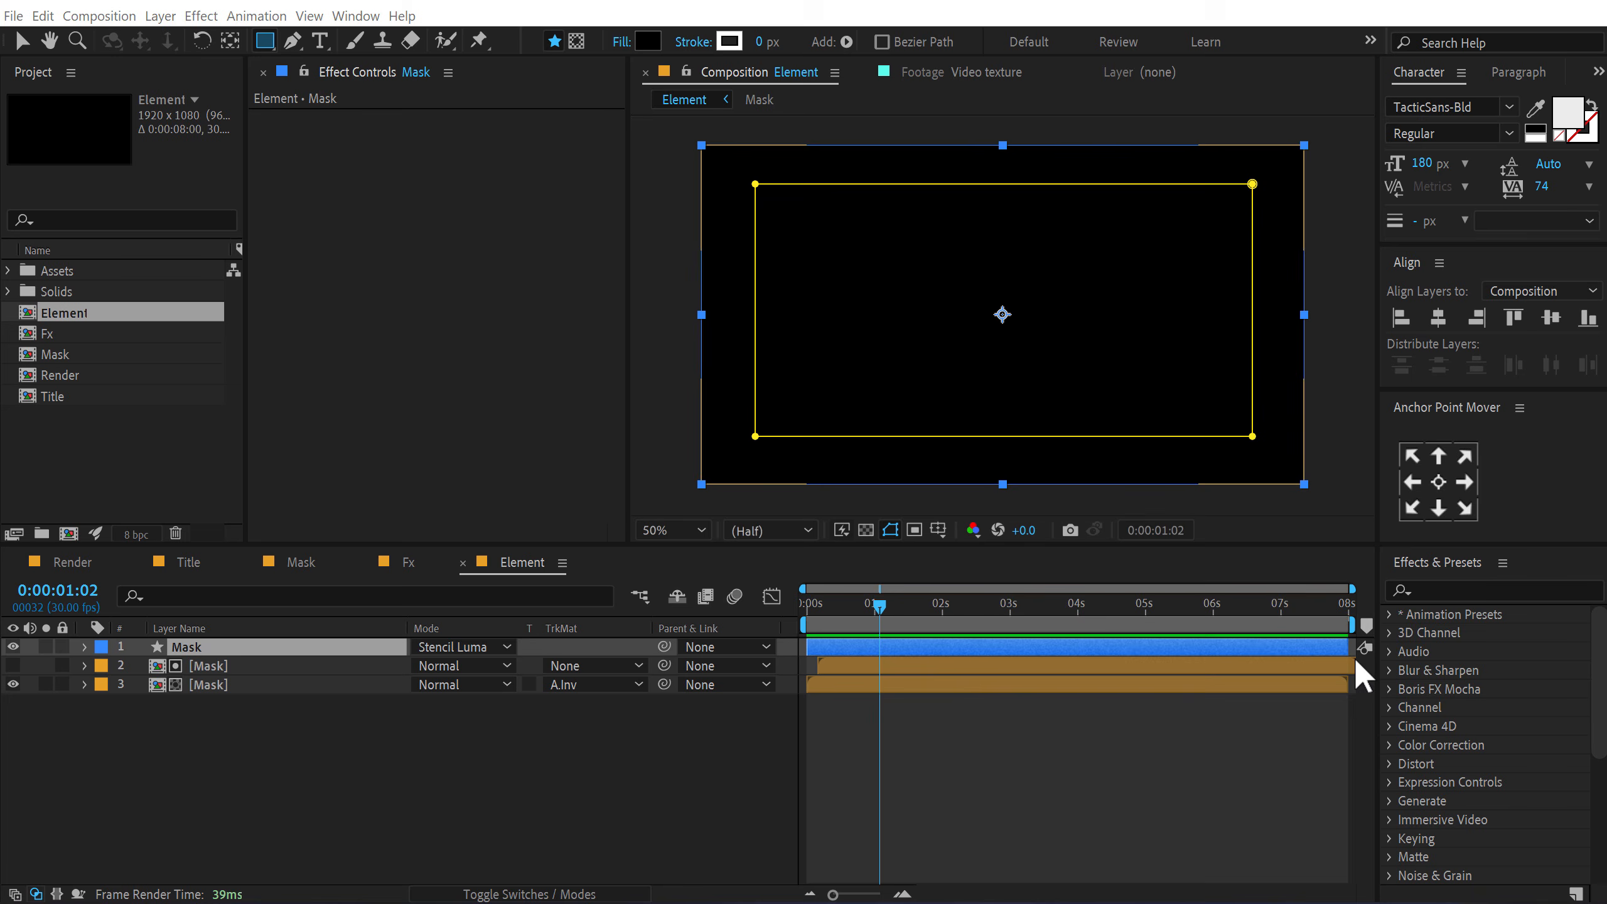
Step: Apply Fractal Noise to the Mask shape layer with Fractal Type Strings and Noise Type Block
left_click(1461, 590)
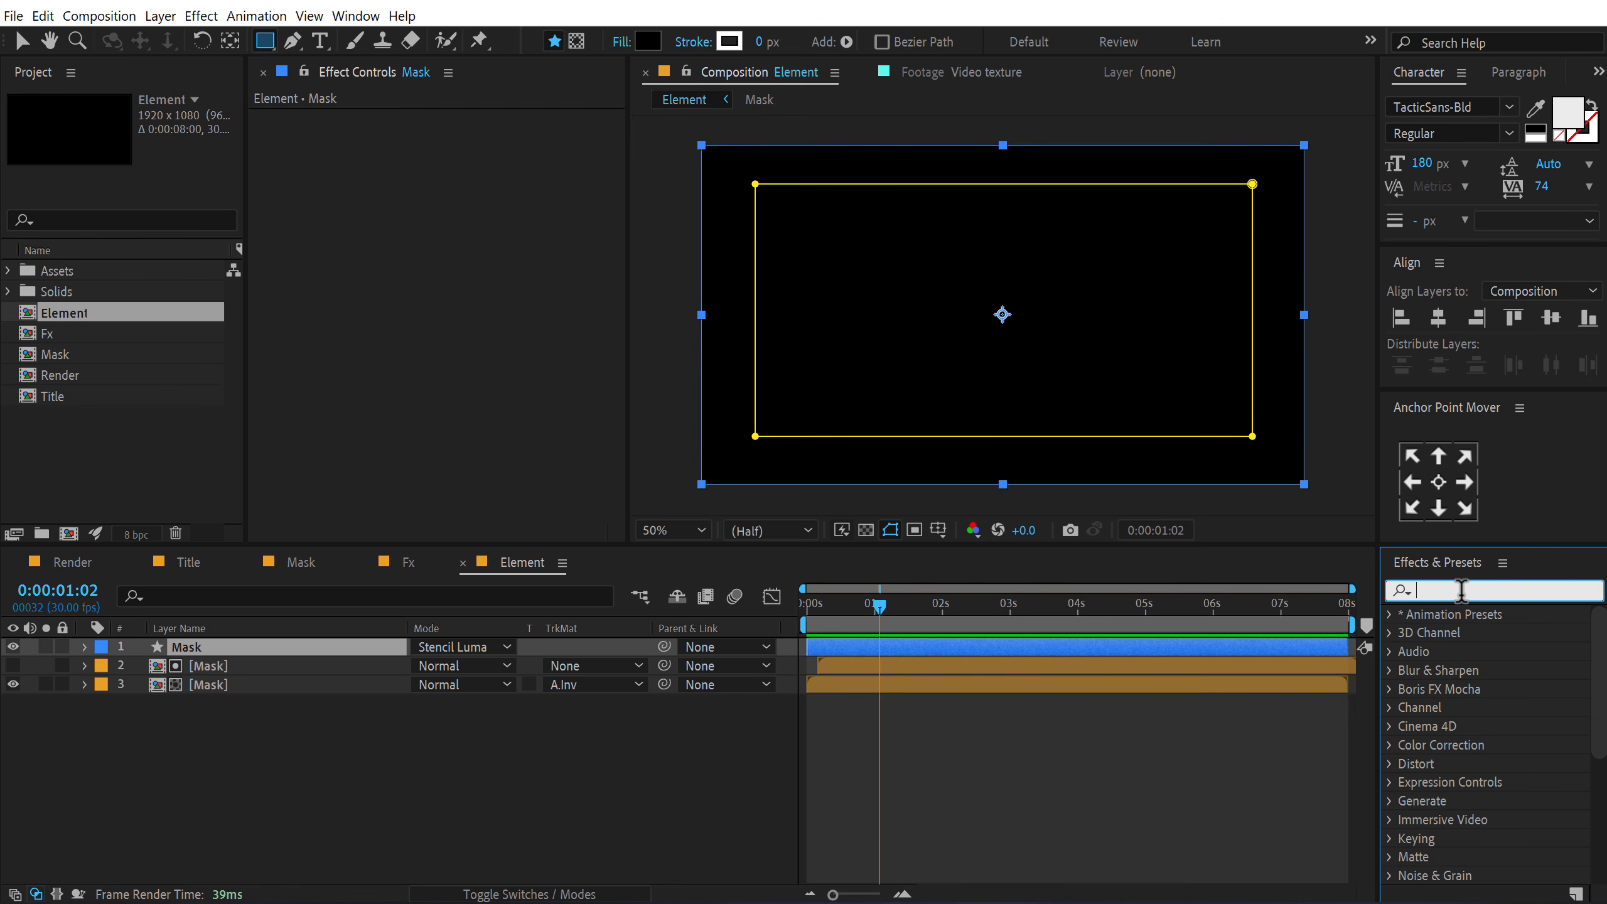
type("fract")
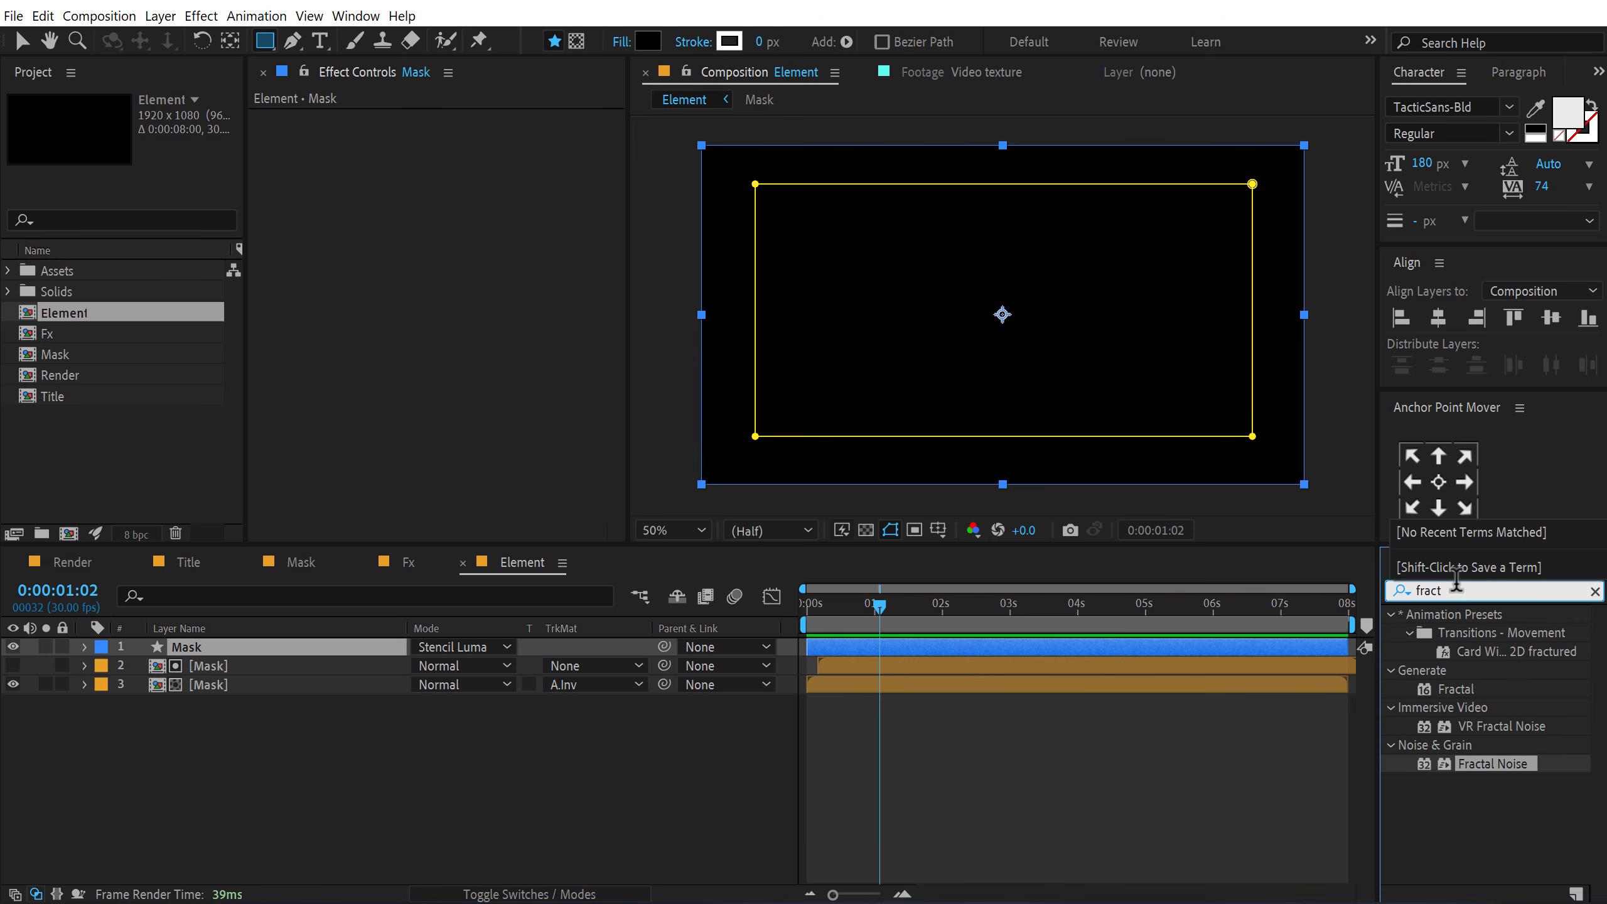
double_click(1471, 763)
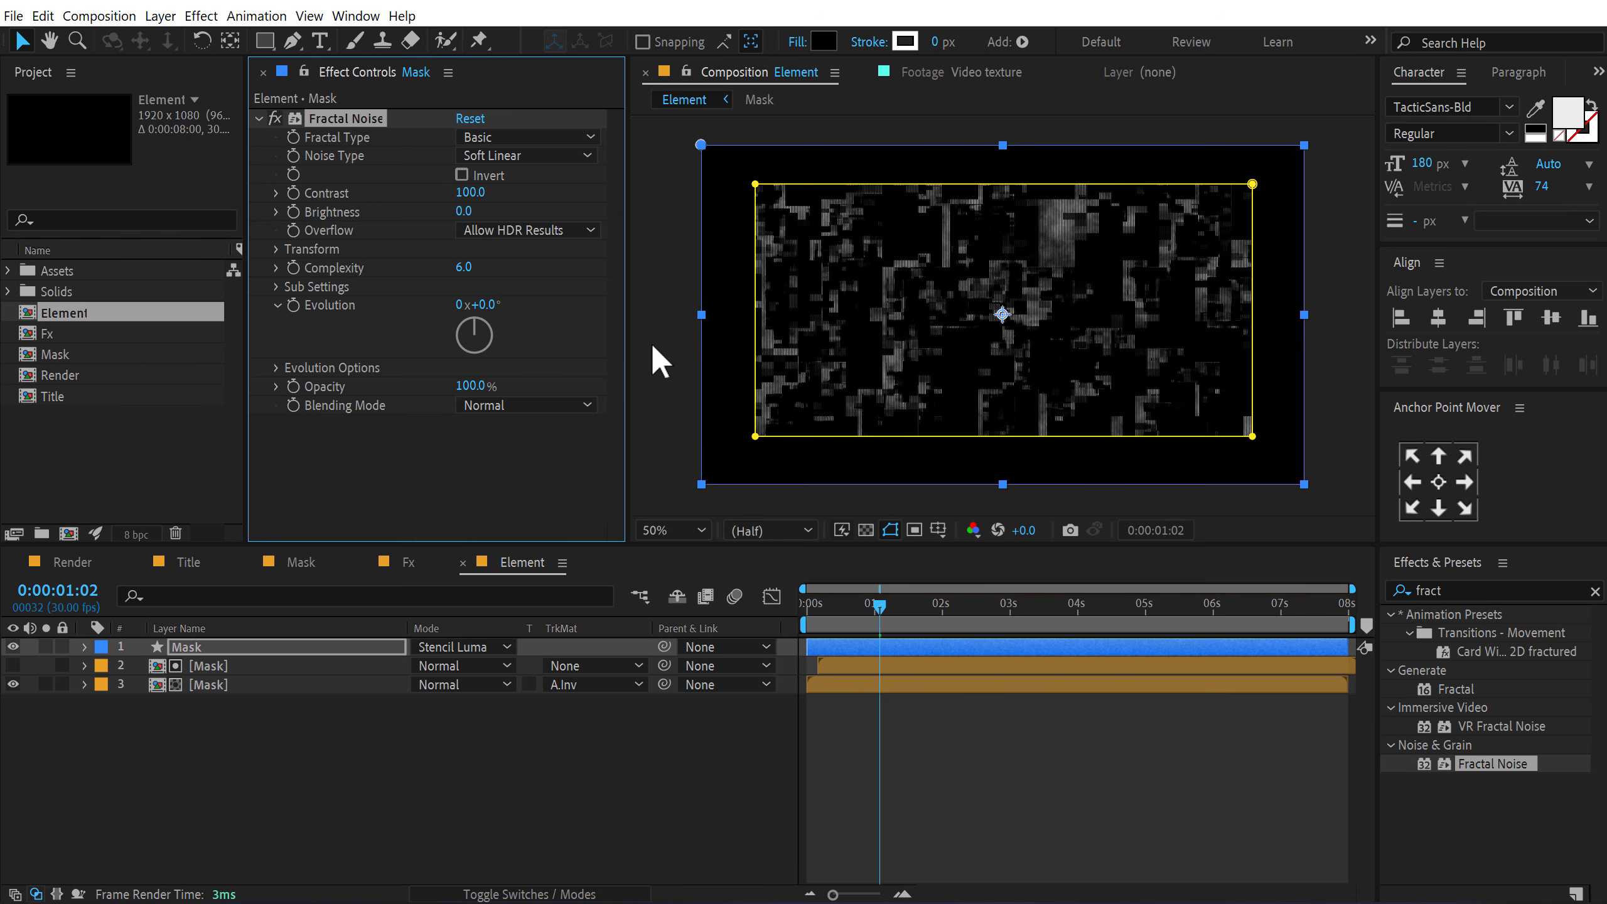
left_click(491, 138)
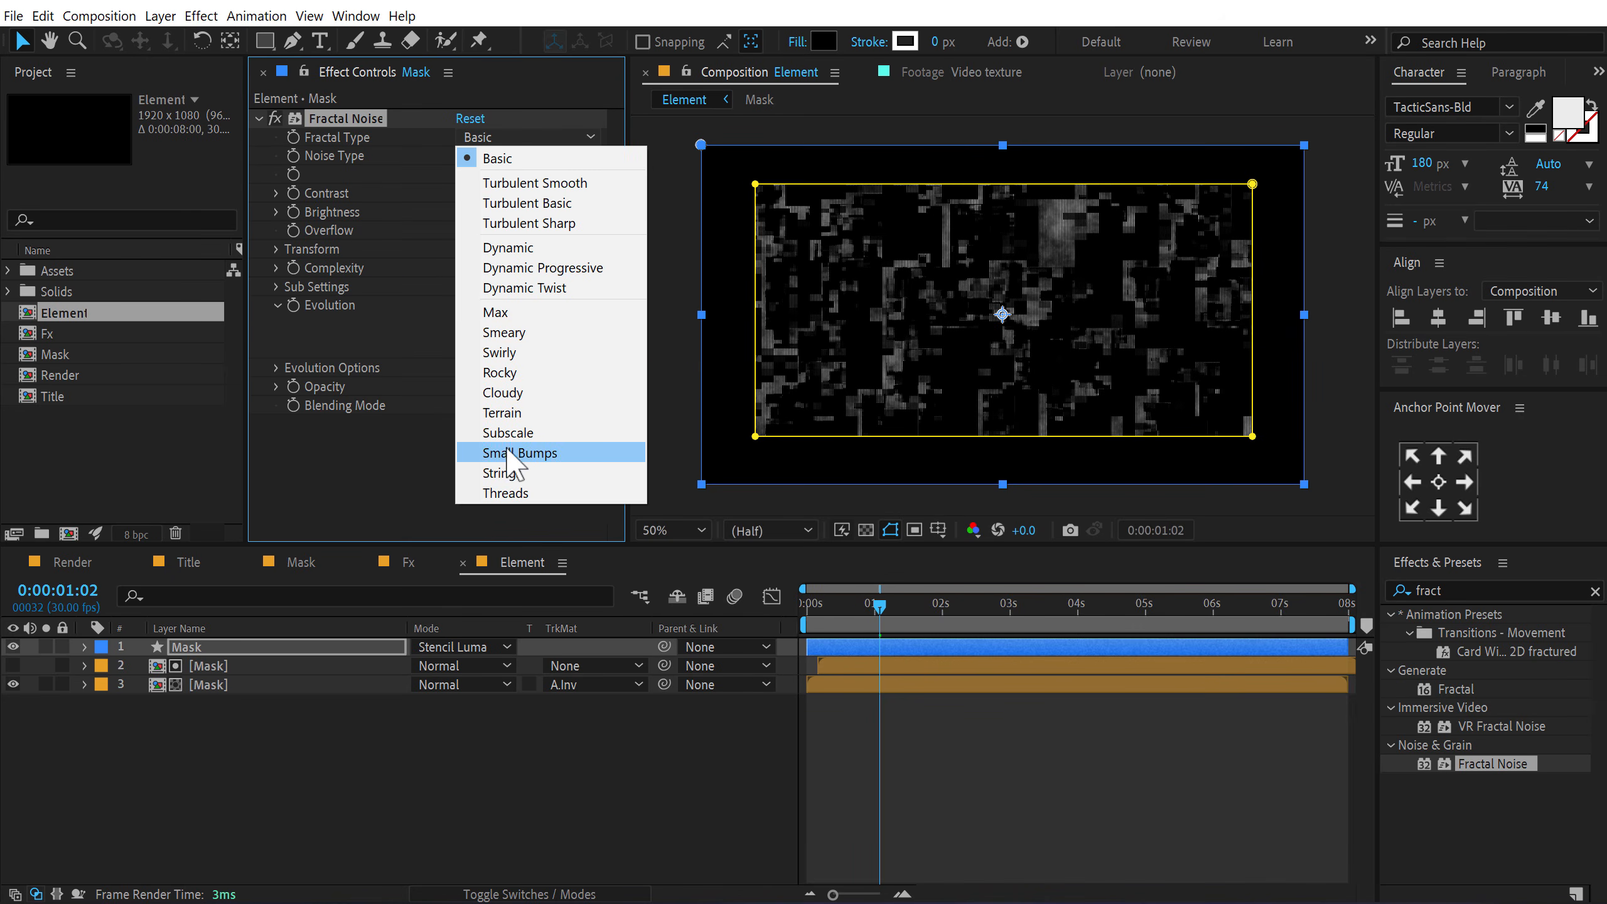
left_click(511, 473)
left_click(504, 153)
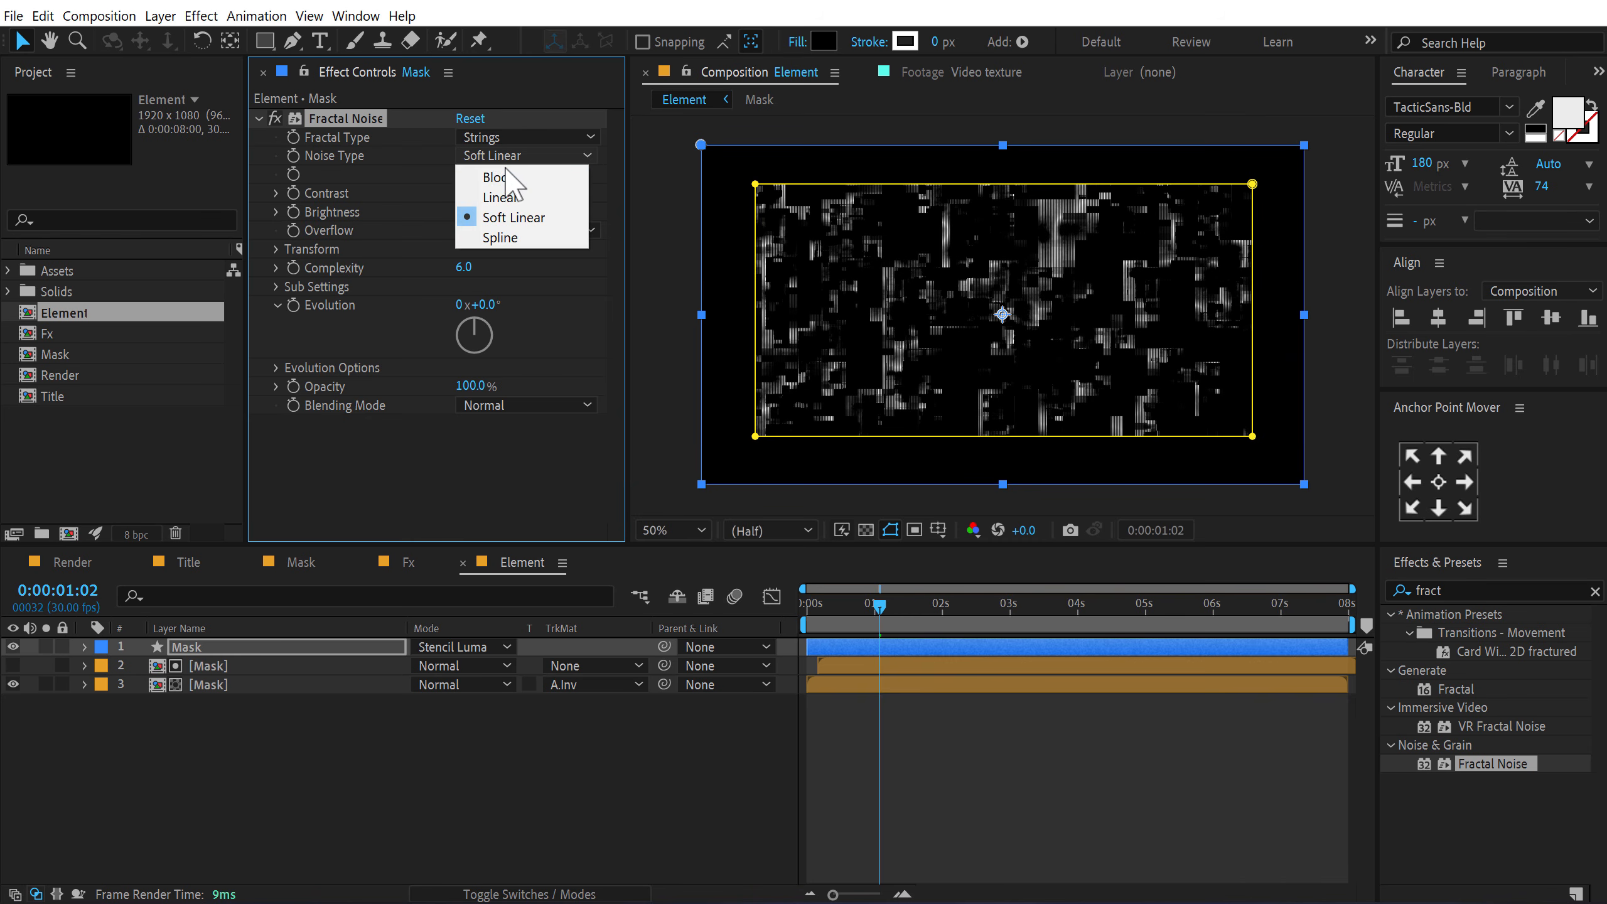
left_click(504, 173)
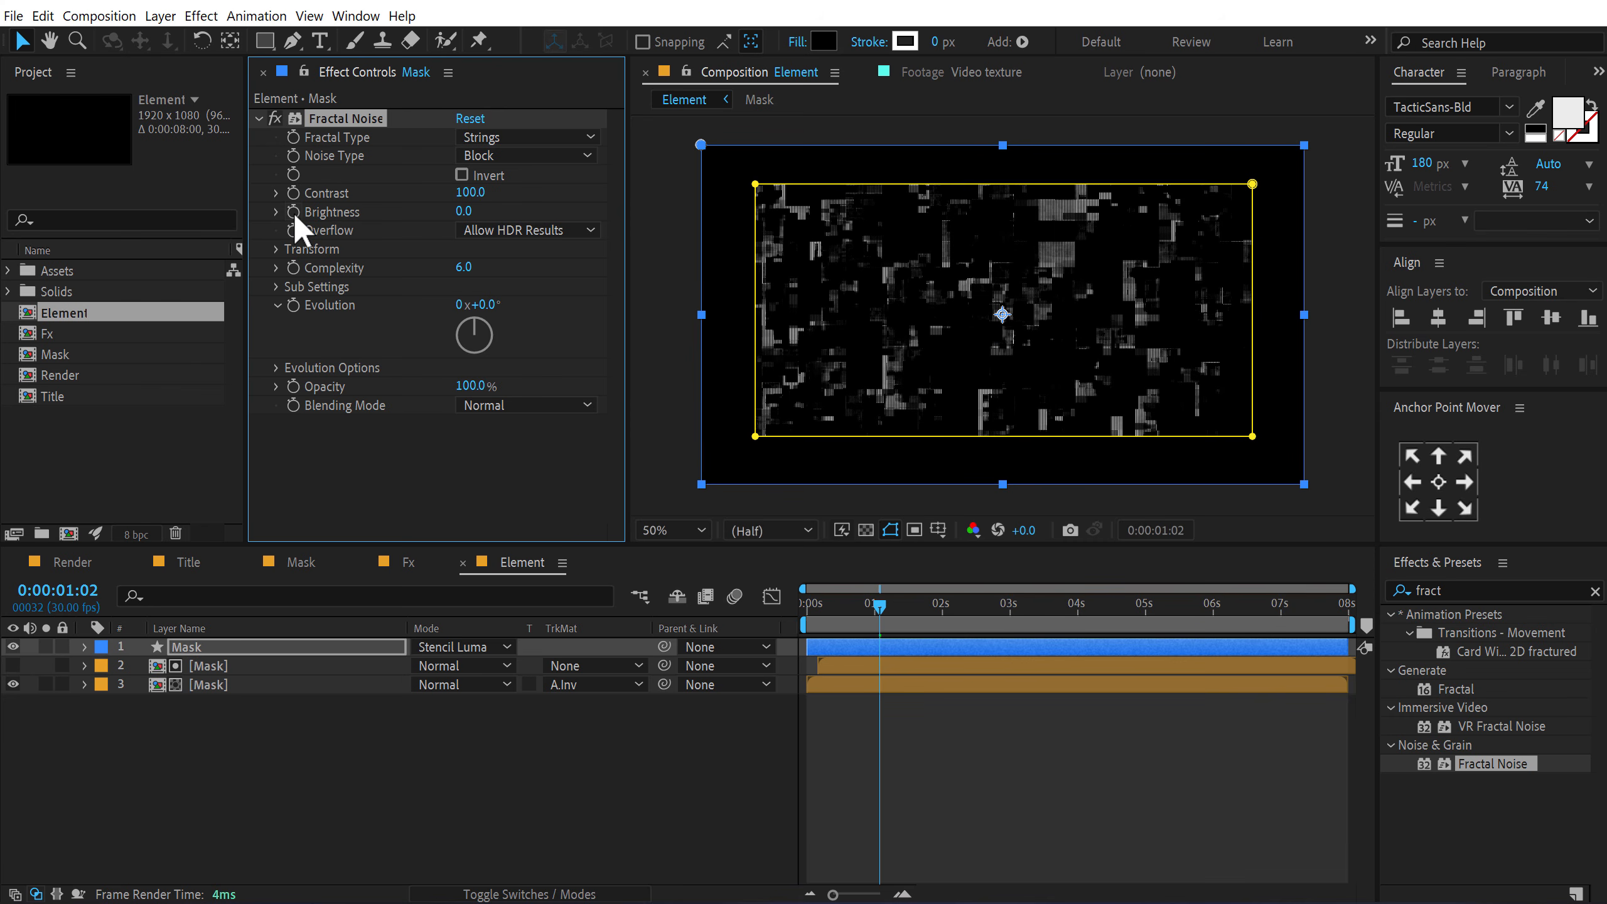
Step: Set the Fractal Noise brightness to -50
left_click(464, 212)
type("-50")
key("Return")
Step: Turn off Uniform Scaling for the Fractal Noise and set Scale Width to 200 and Scale Height to 20
left_click(276, 249)
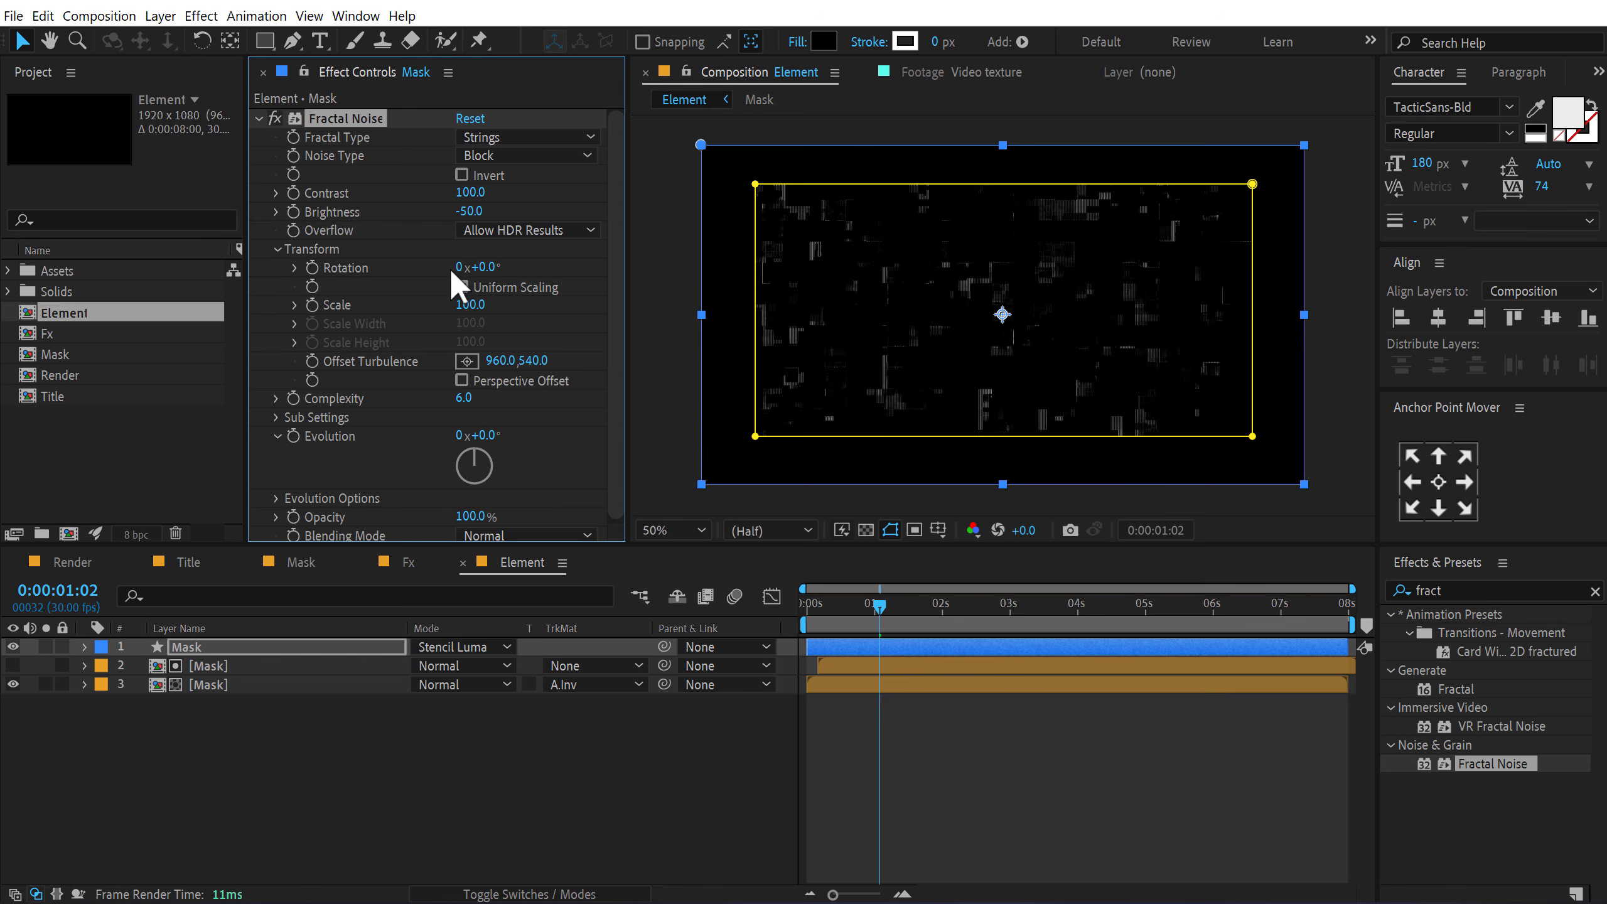
left_click(462, 287)
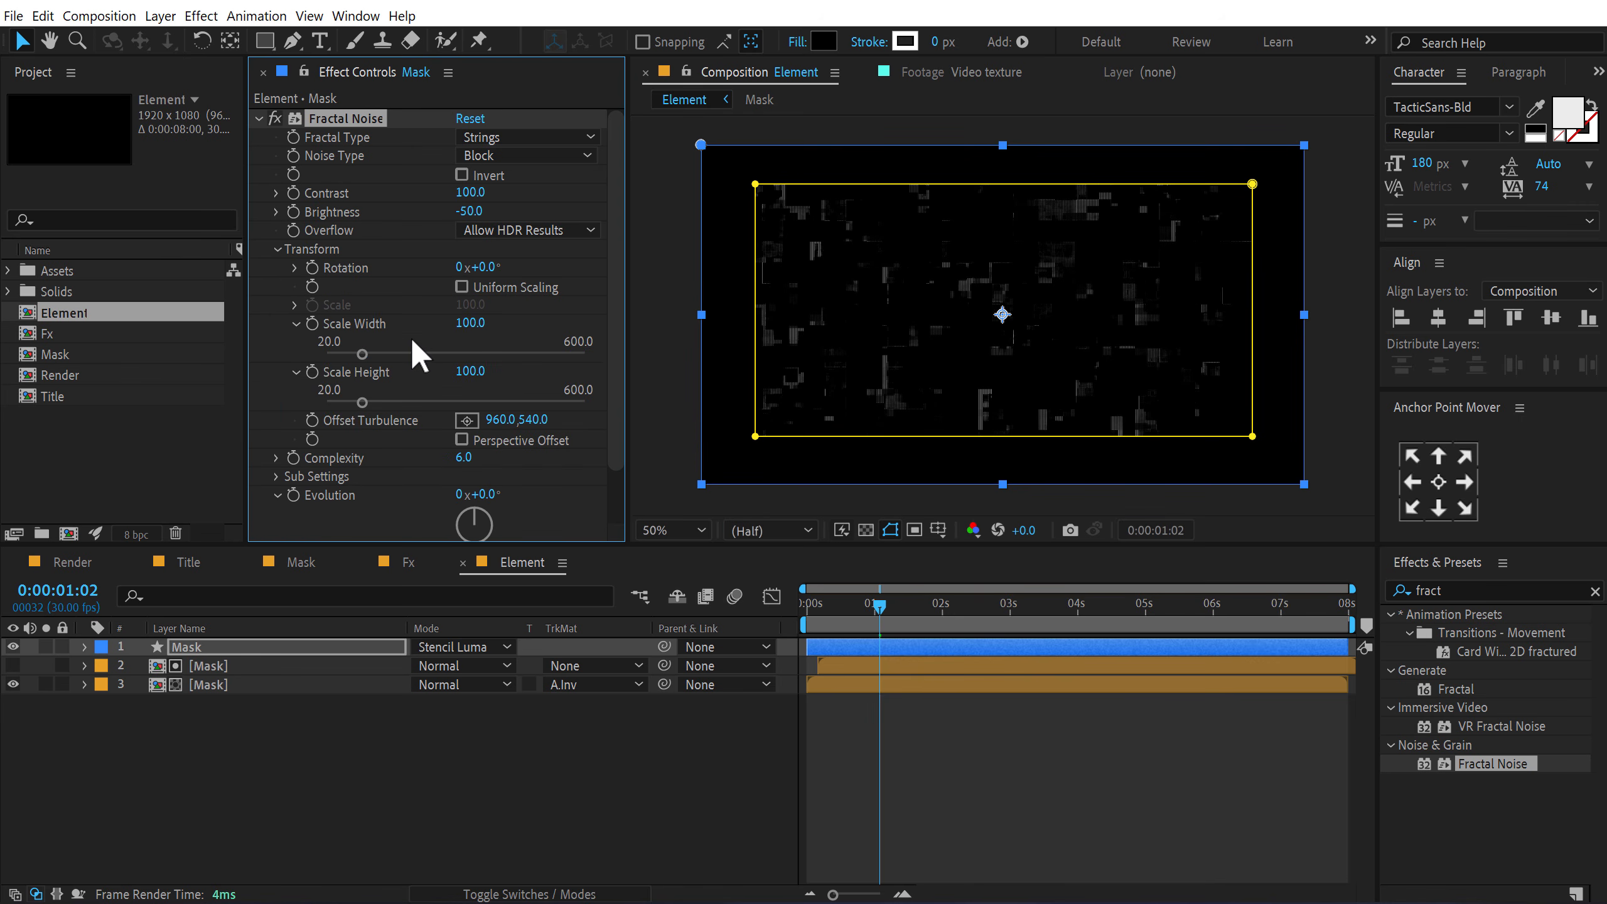
left_click(475, 323)
type("200")
key("Return")
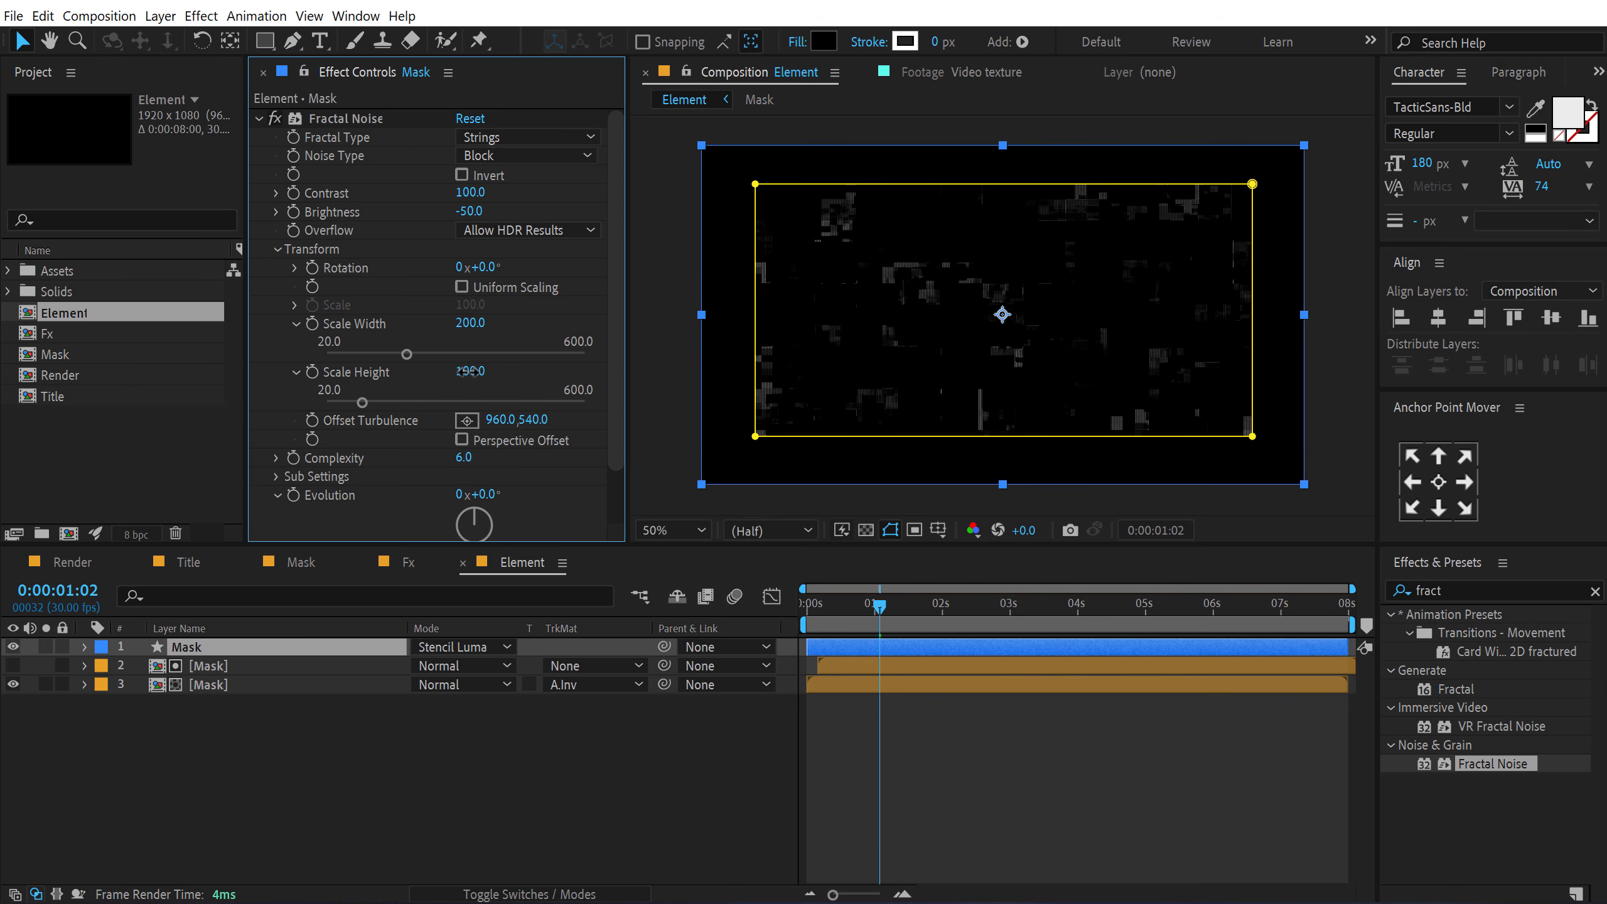
left_click(469, 372)
type("20")
key("Return")
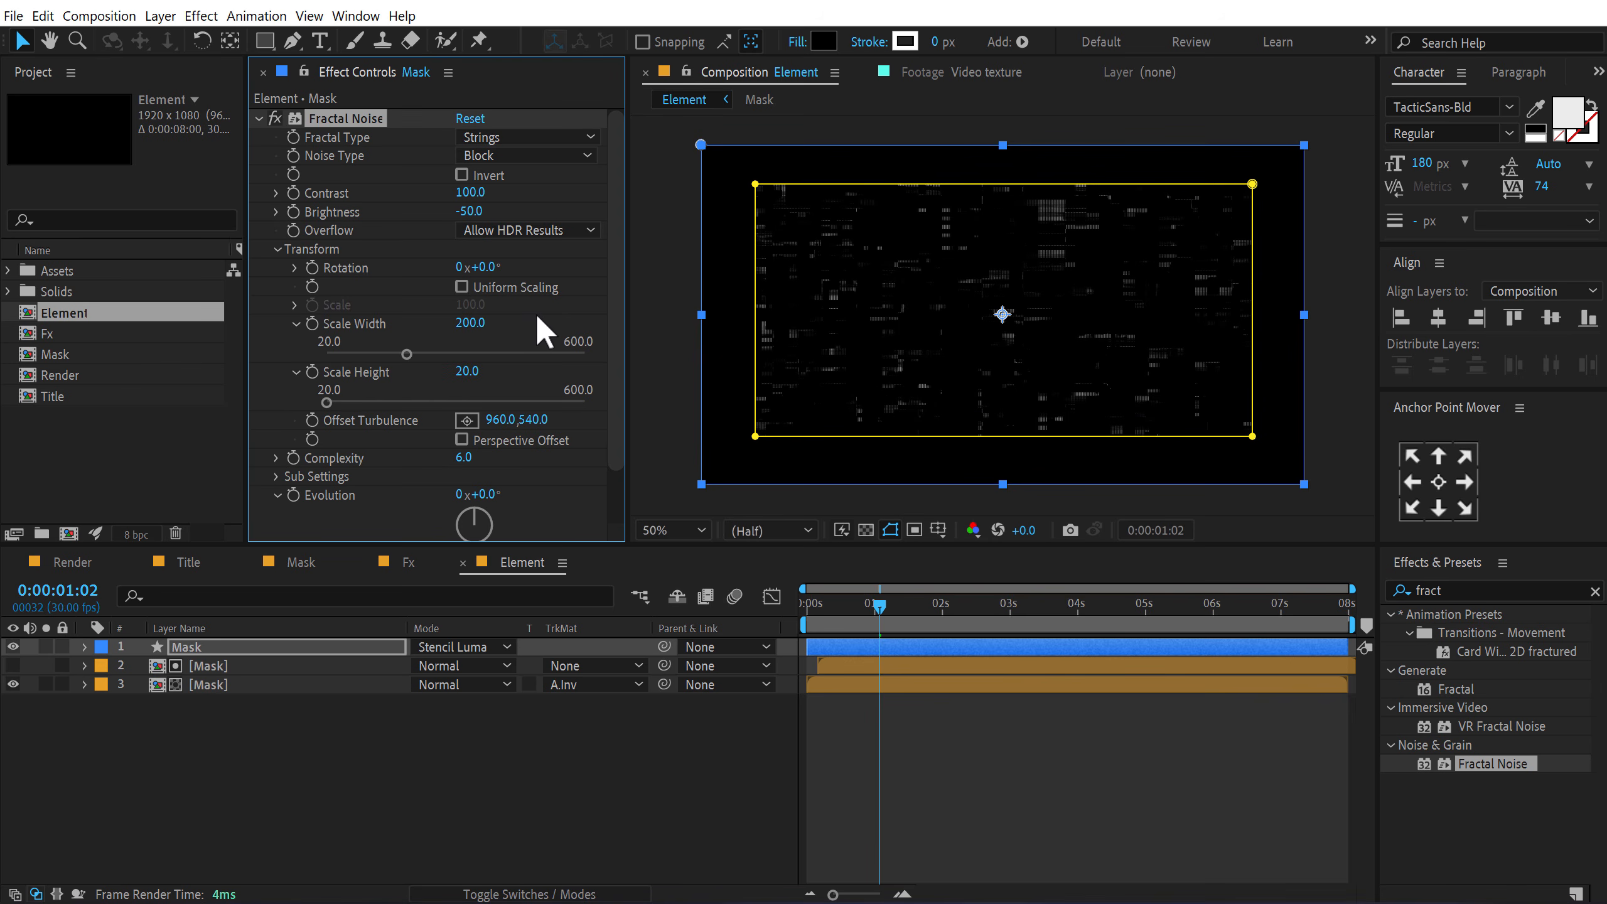
Step: Set the Fractal Noise complexity to 12
left_click(464, 457)
type("12")
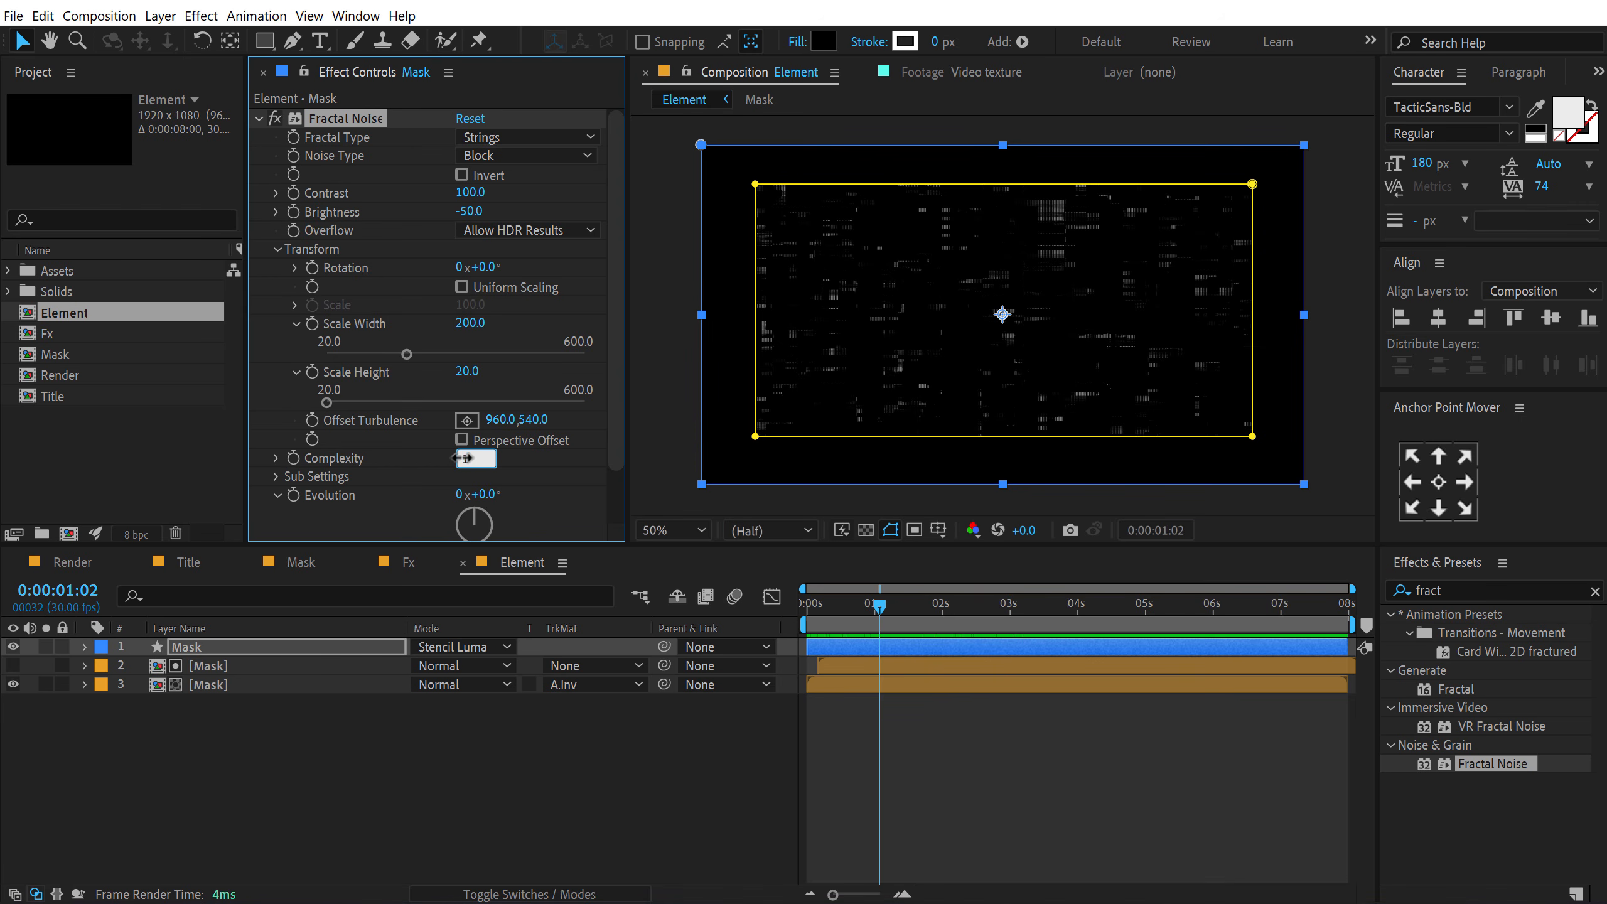
key("Return")
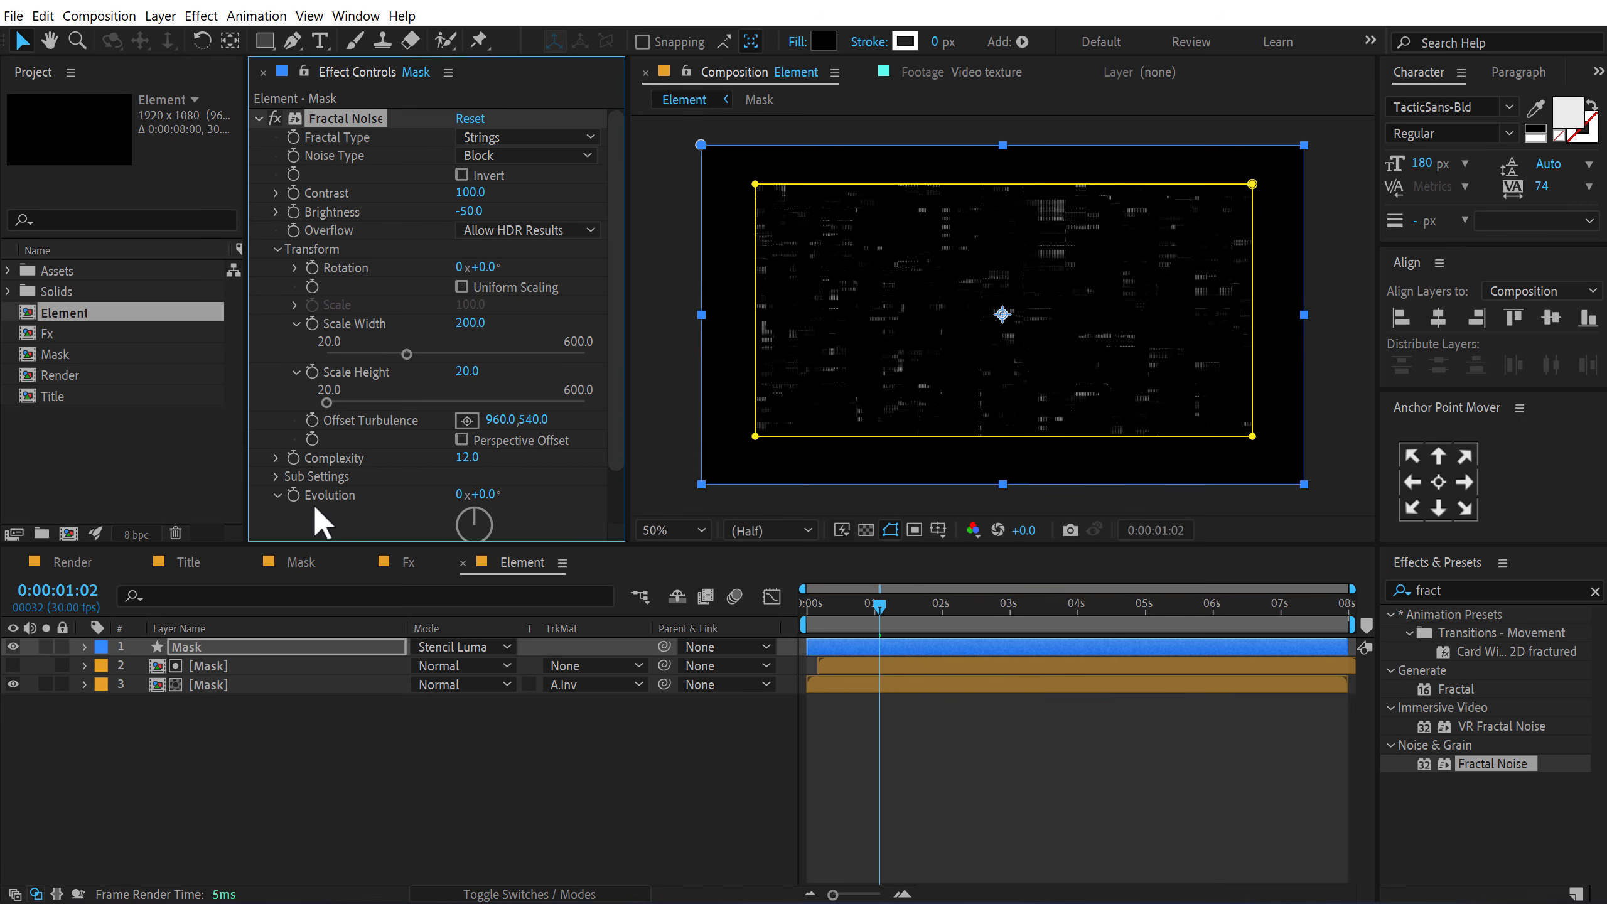
Step: Animate the Fractal Noise Evolution on the Mask shape layer with the expression time*5 and check the motion
left_click(294, 494, "alt")
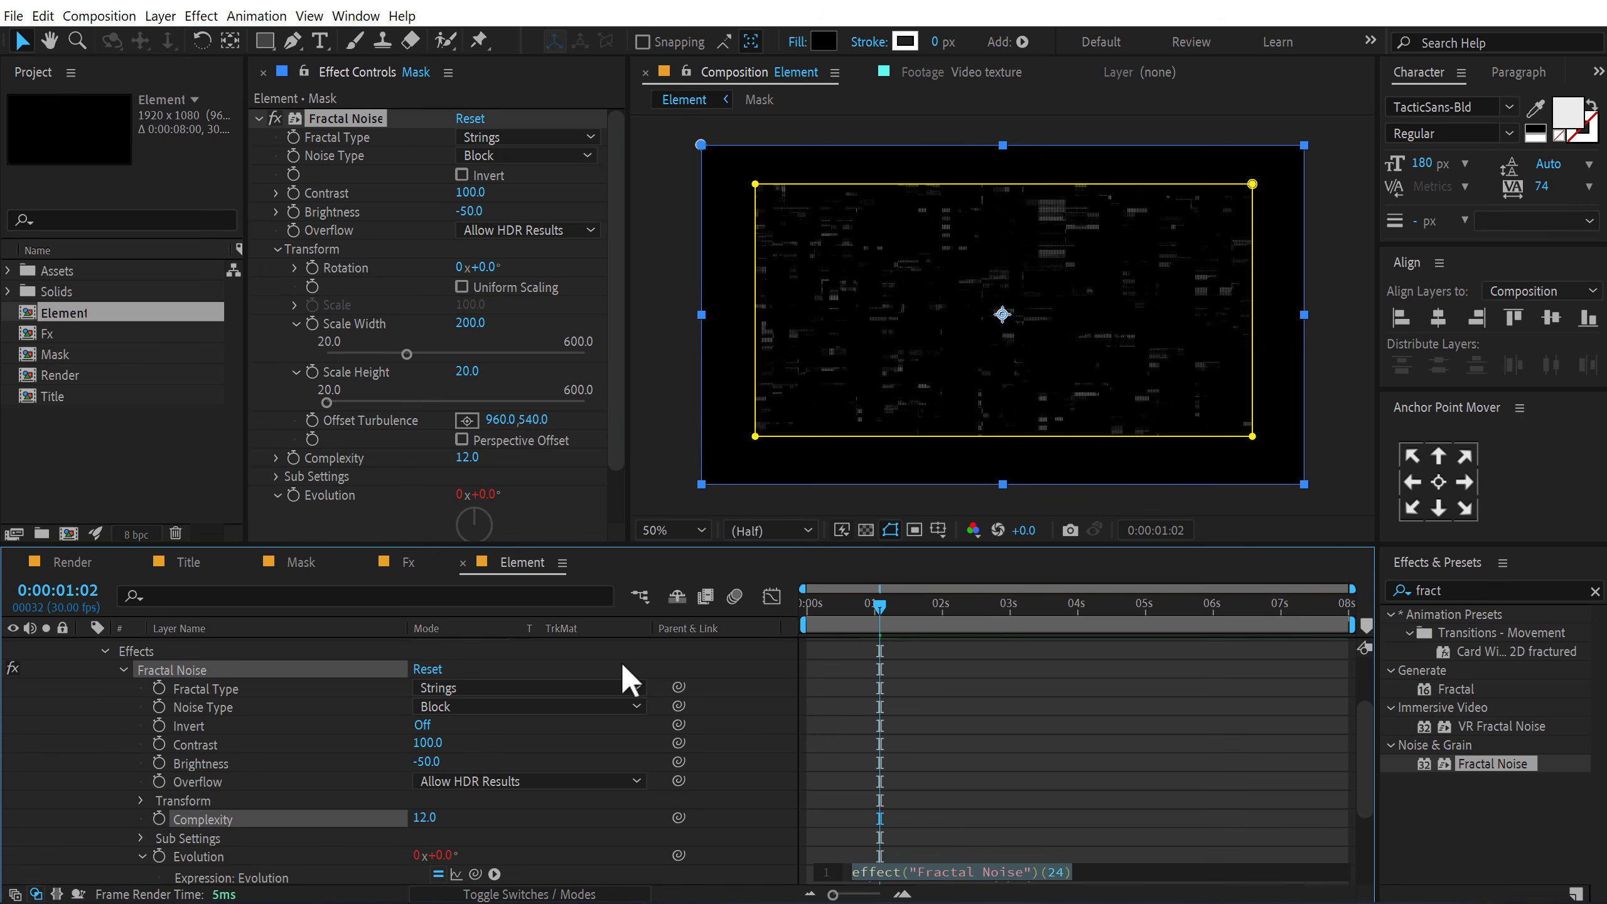
type("tim")
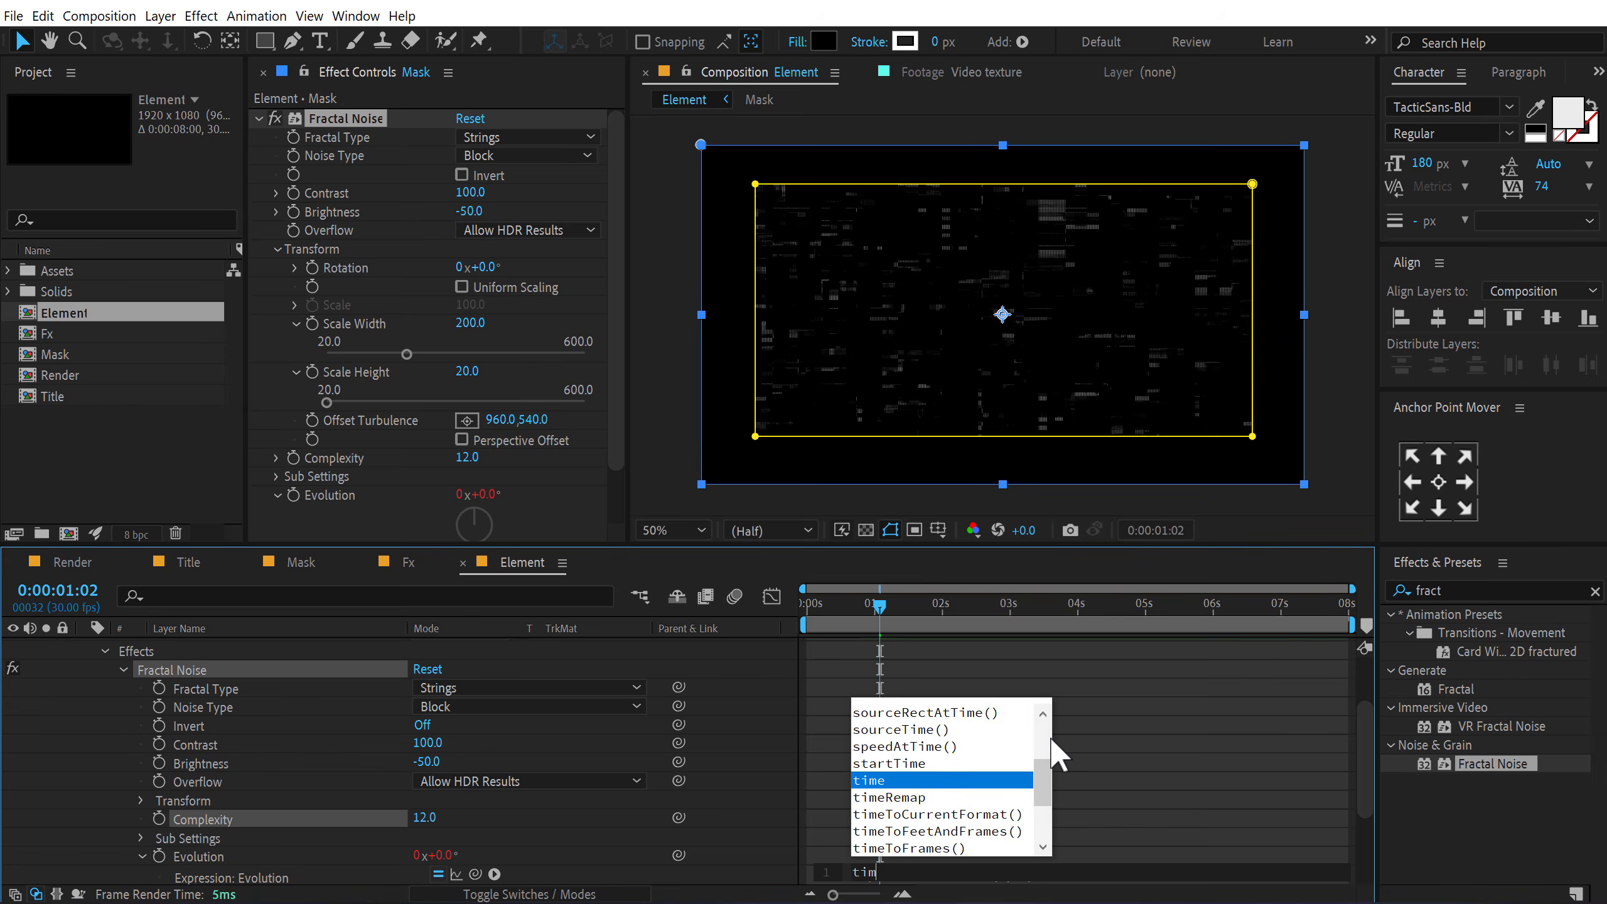
type("e*5")
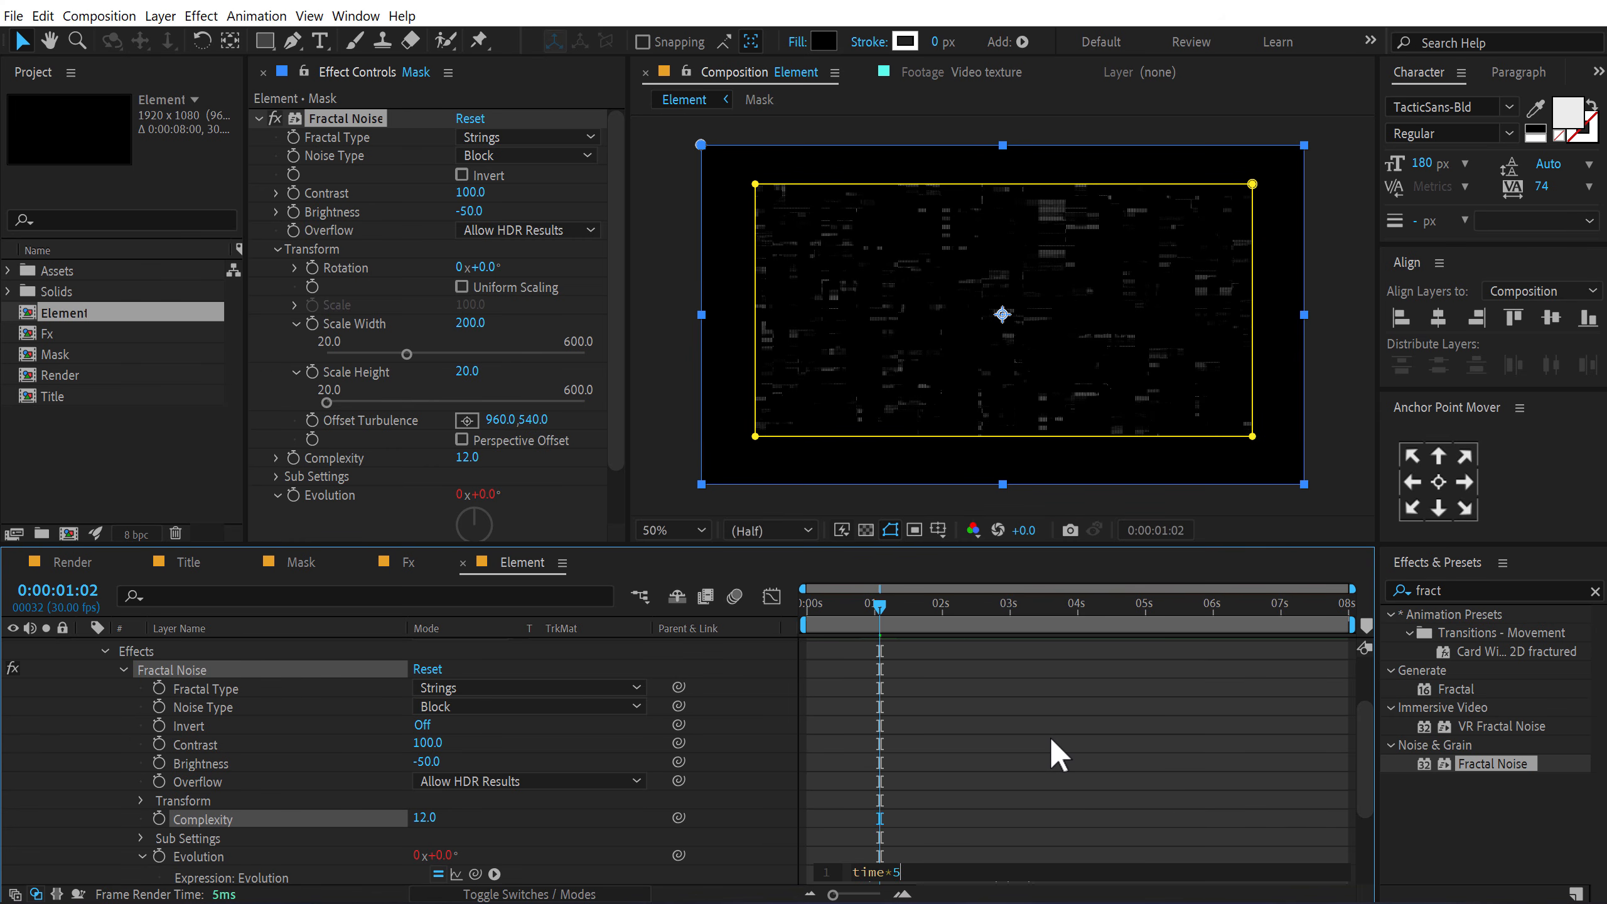
left_click(1050, 737)
mouse_move(915, 604)
left_mouse_down()
mouse_move(974, 598)
mouse_move(789, 617)
mouse_move(957, 600)
mouse_move(892, 604)
left_mouse_up()
Step: Set the Mask Feather of Mask 1 on the Mask shape layer to 200 pixels
scroll(171, 687, "up", 3)
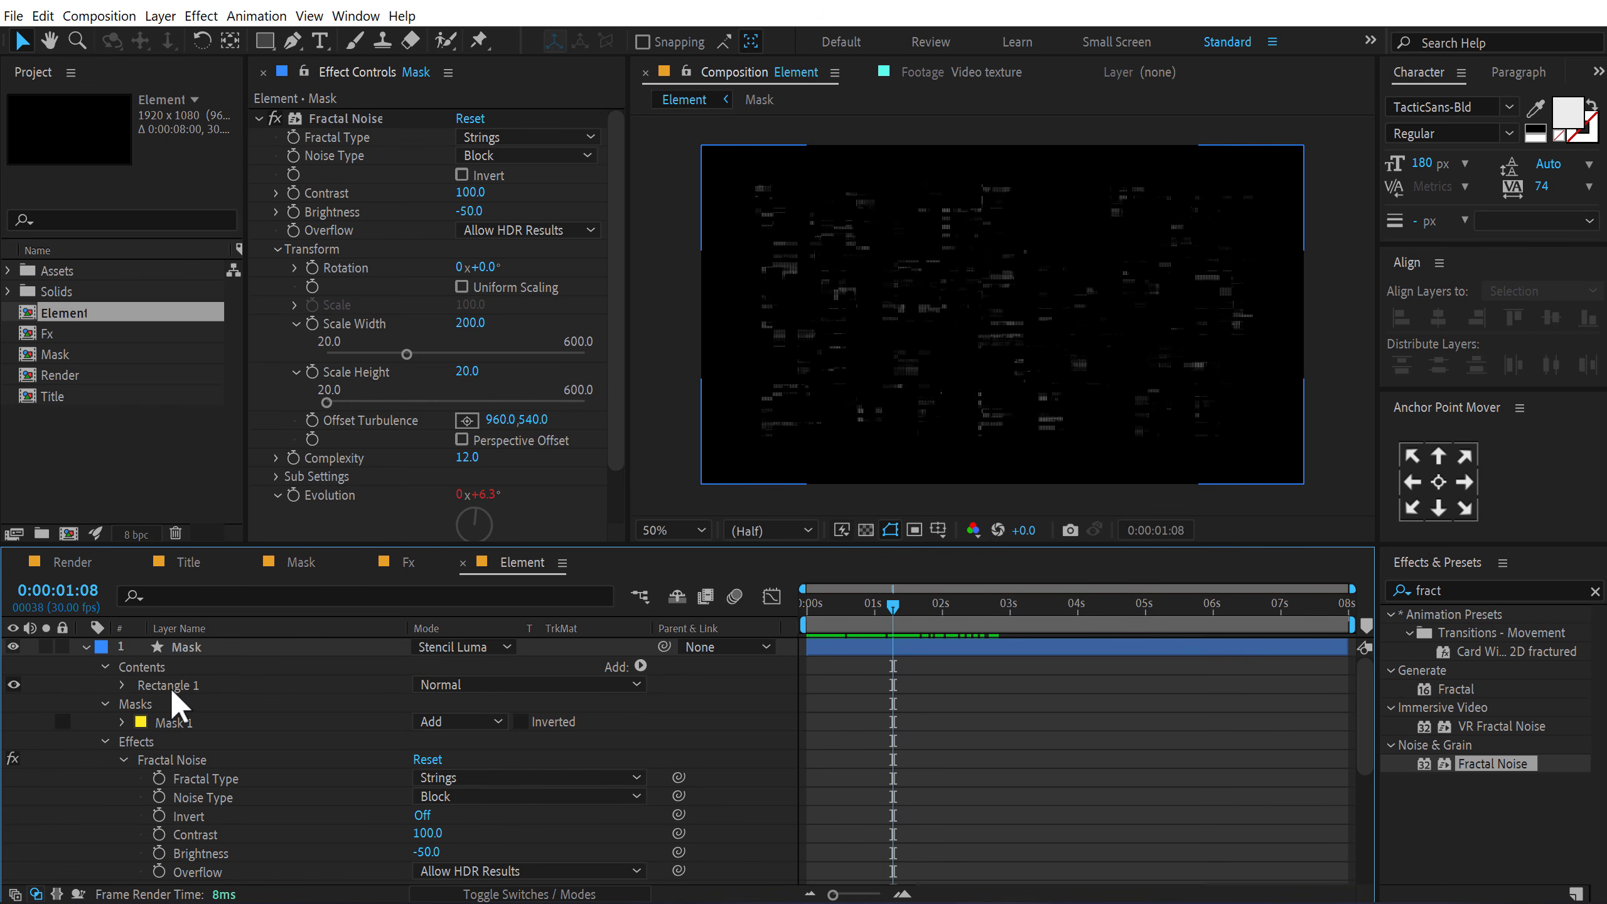
left_click(189, 645)
key("f")
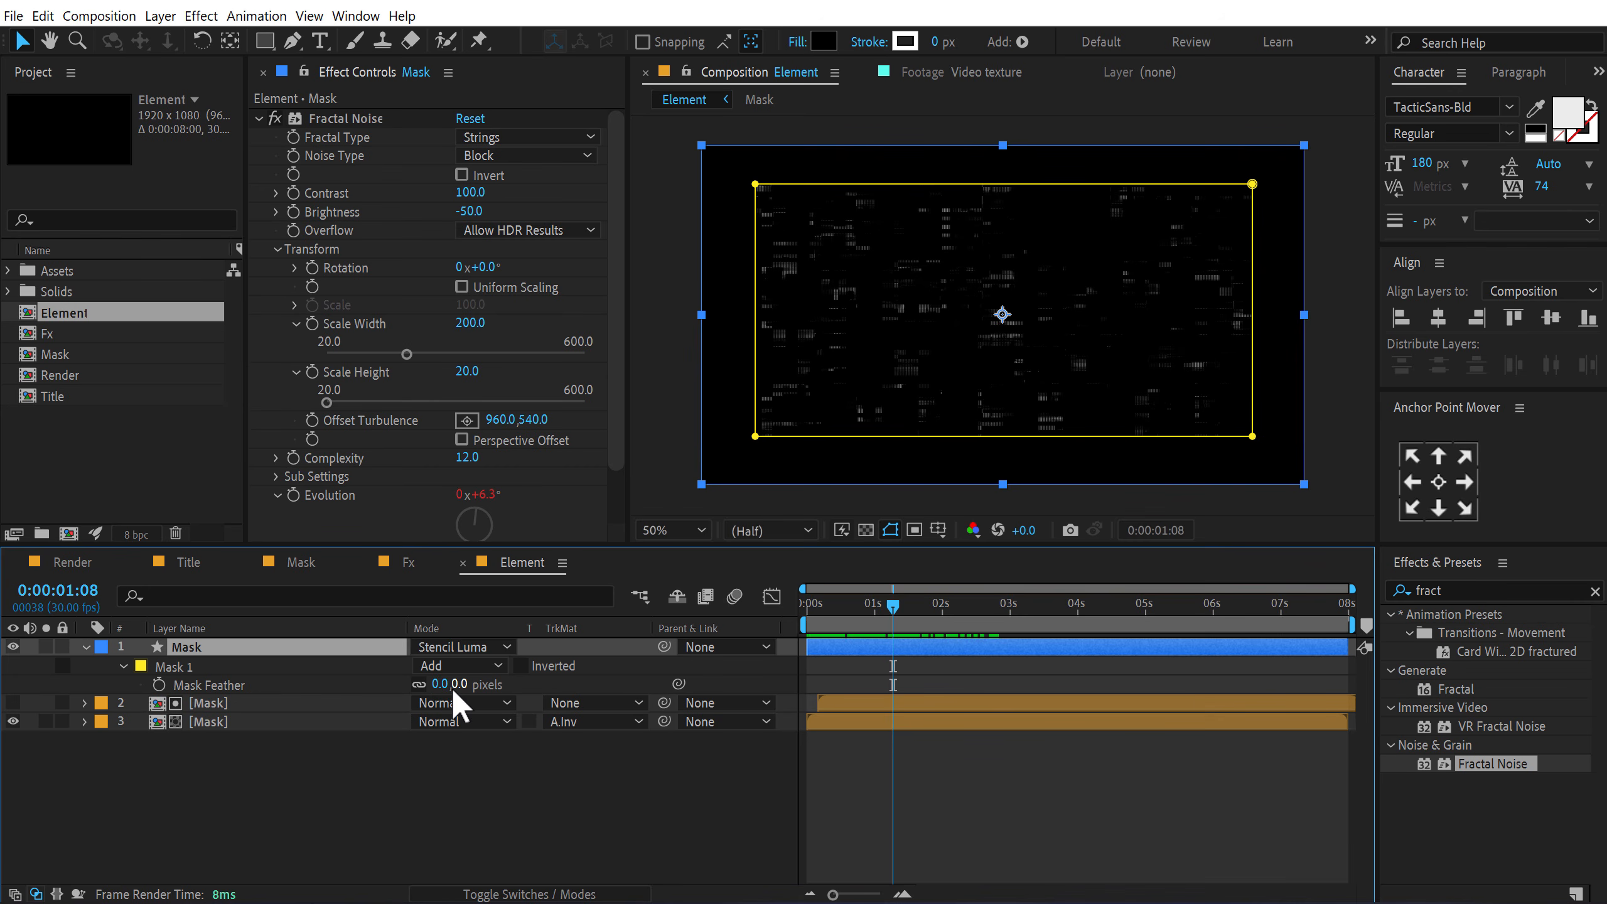
left_click_drag(443, 685, 592, 667)
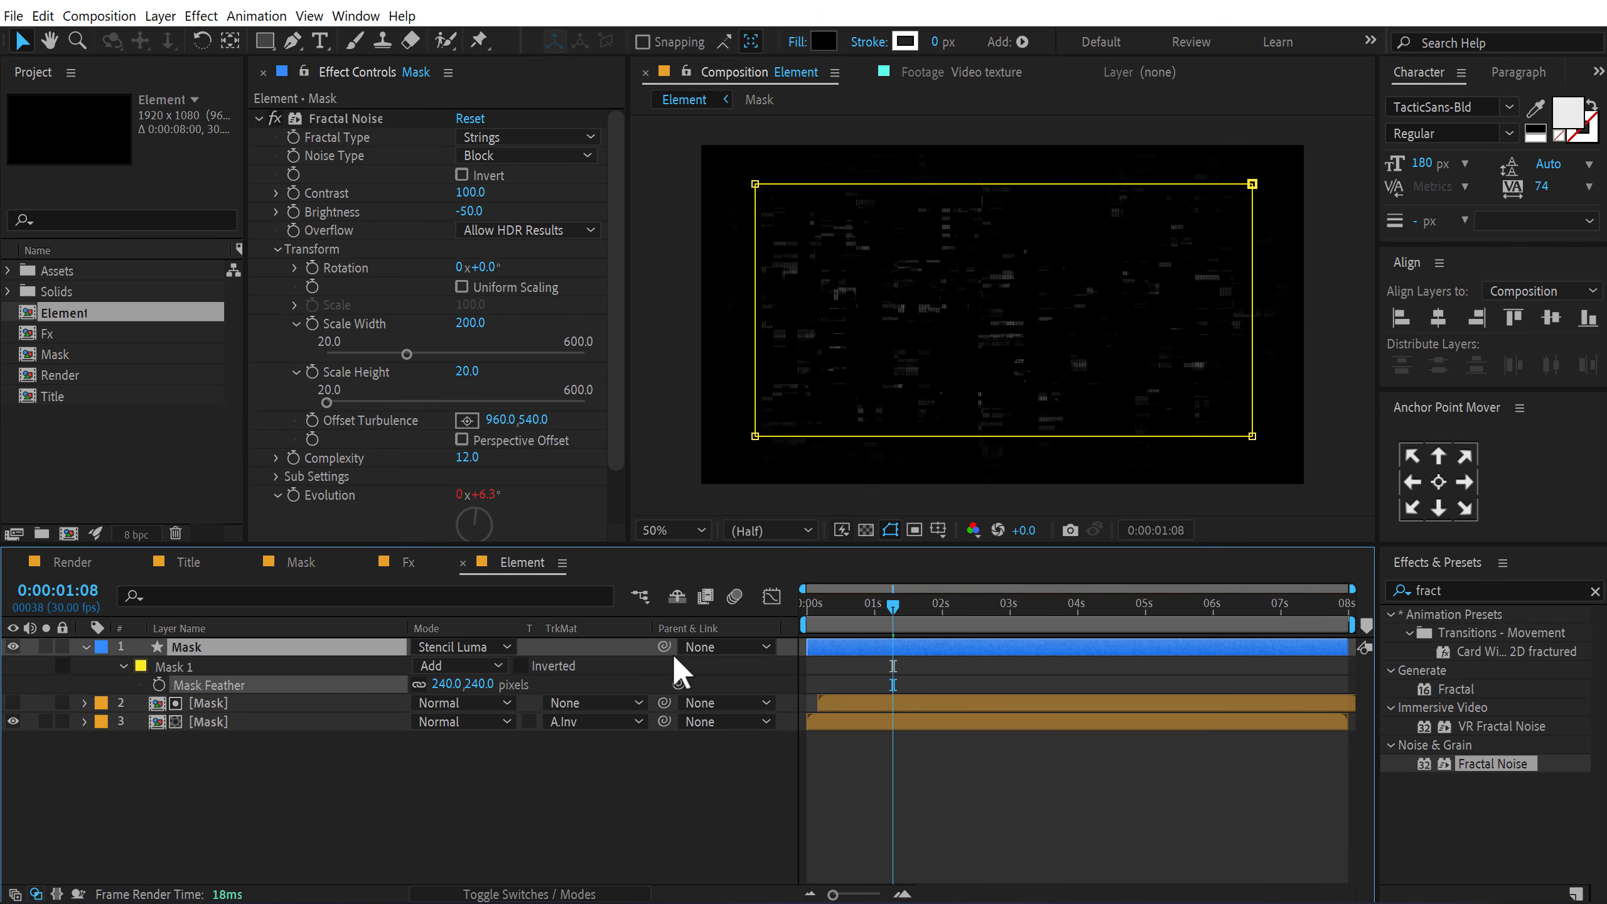
left_click(481, 683)
type("200")
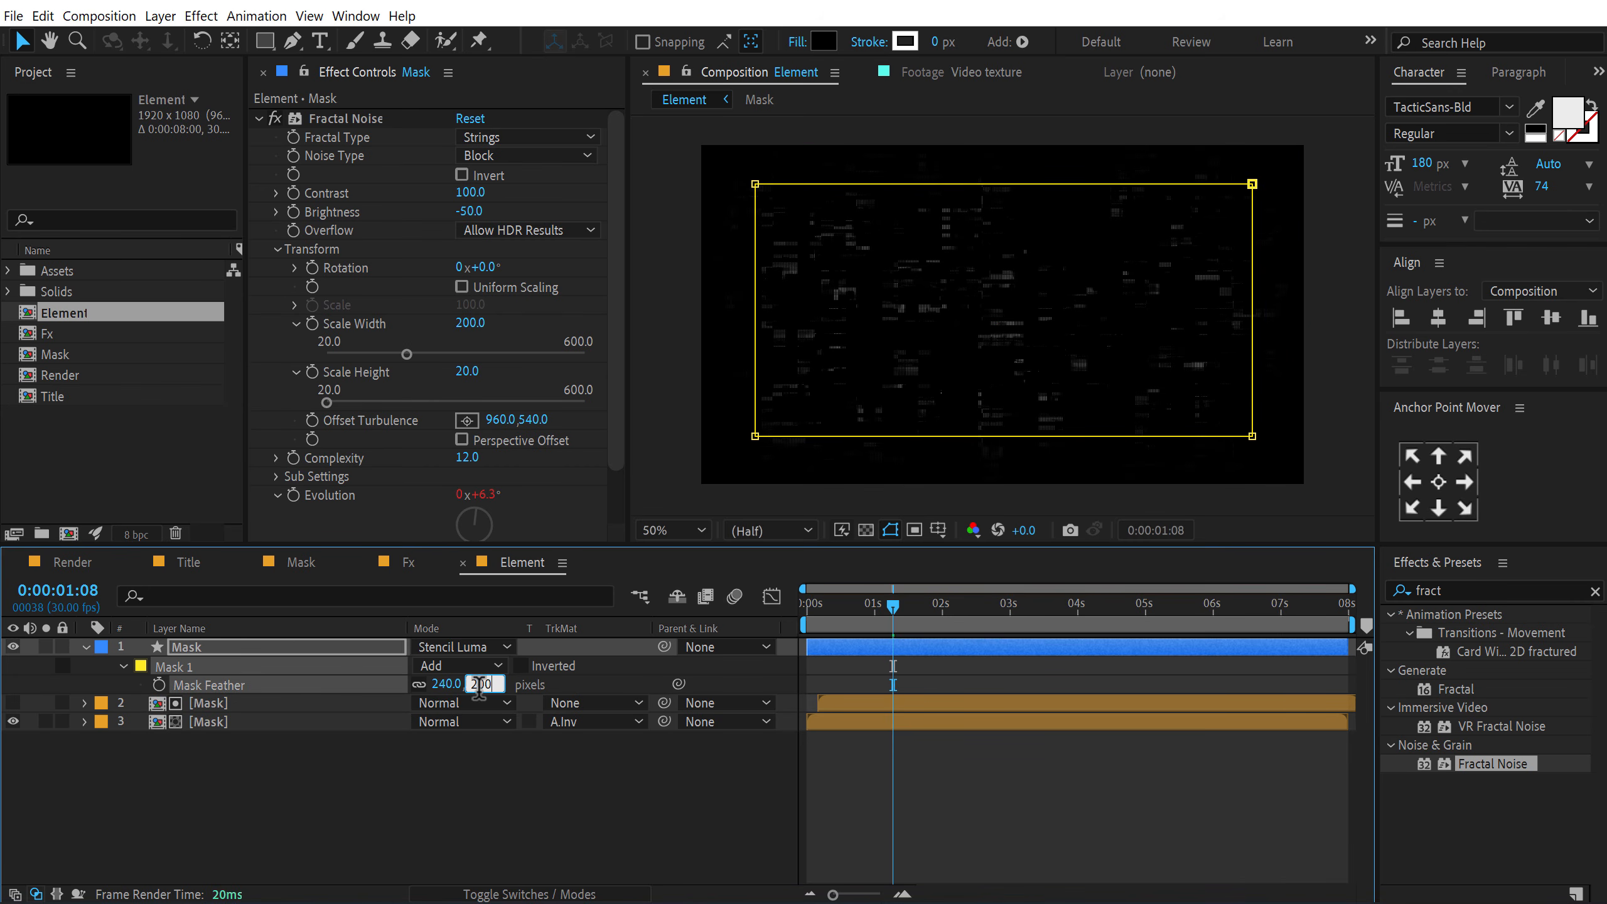
key("Return")
Step: Set the Mask Expansion of Mask 1 to -44 pixels and check the noise over time
left_click(125, 666)
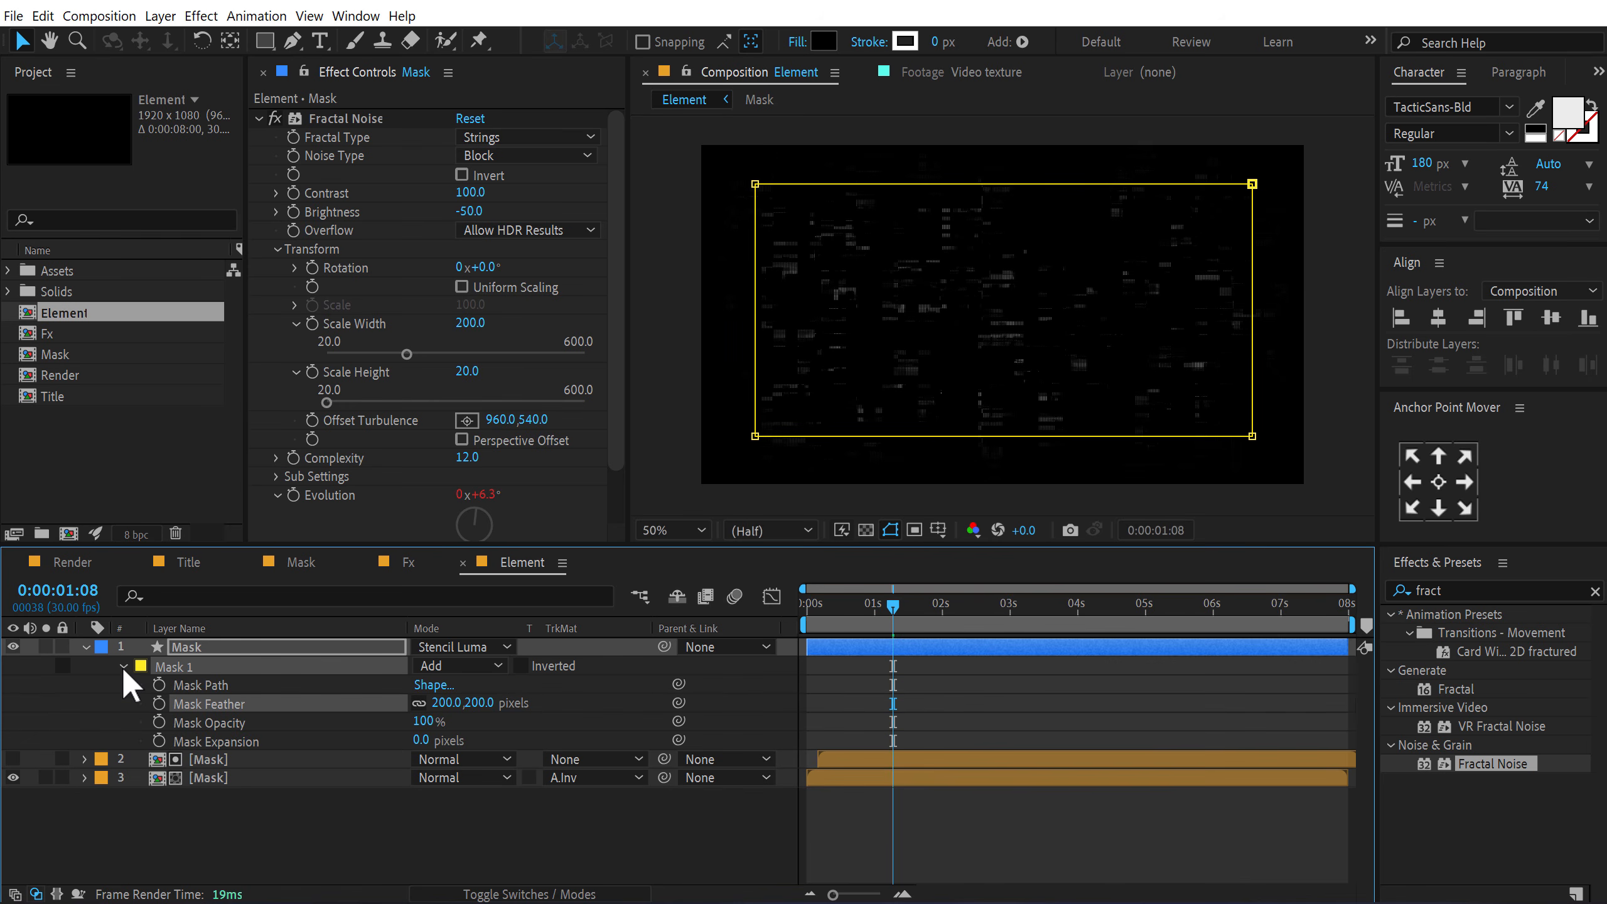
left_click_drag(423, 740, 381, 739)
key("F2")
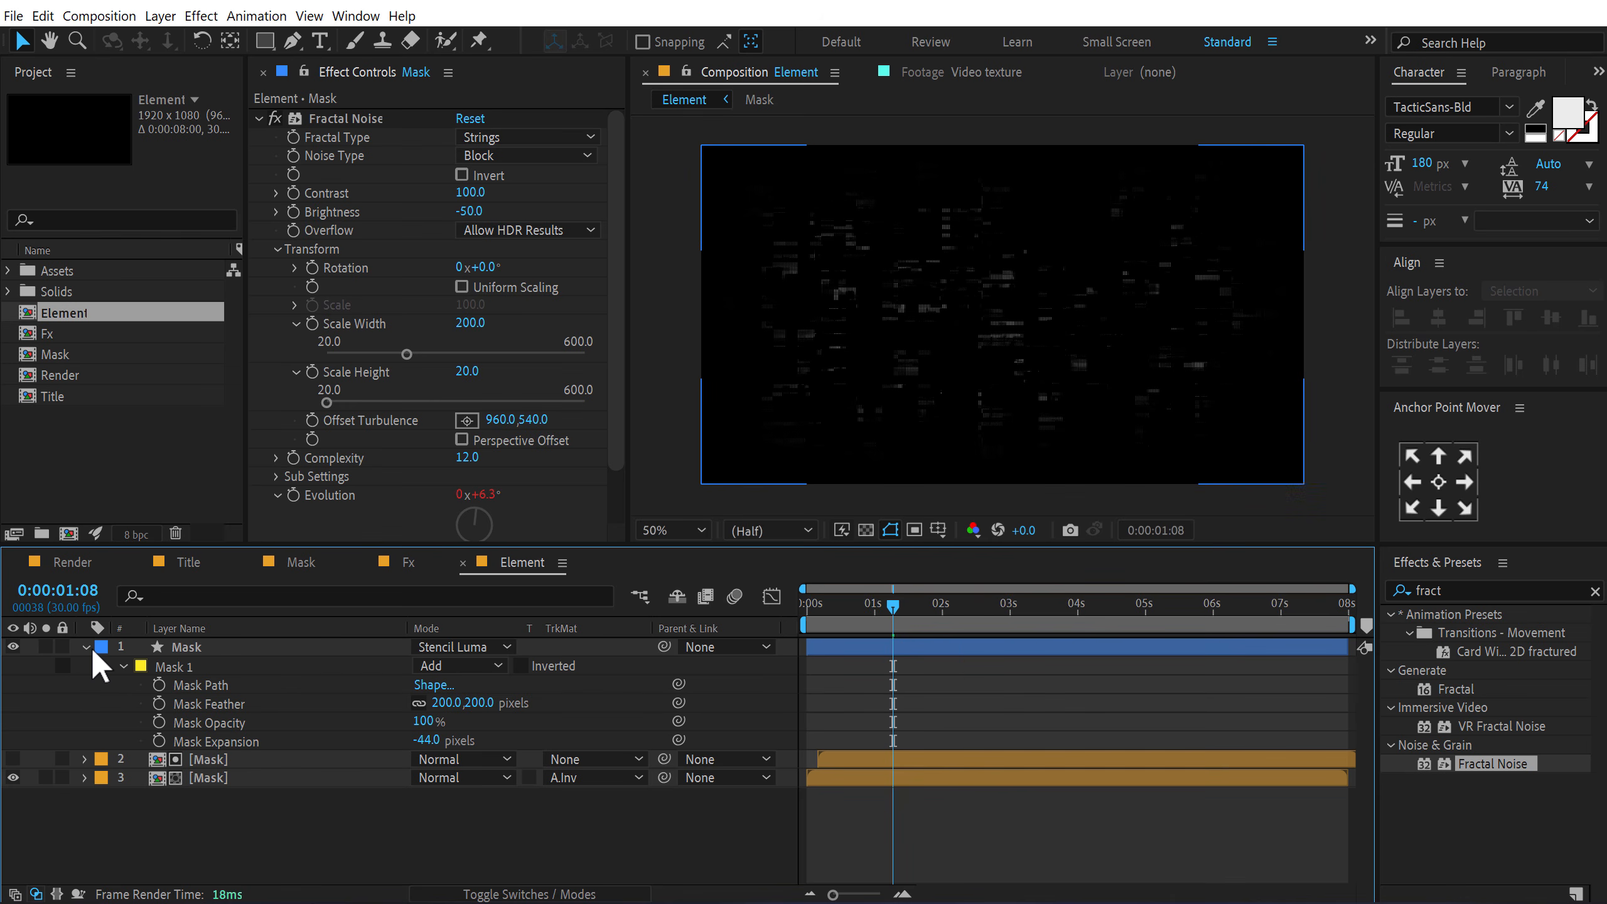
left_click(86, 646)
left_click_drag(826, 603, 867, 603)
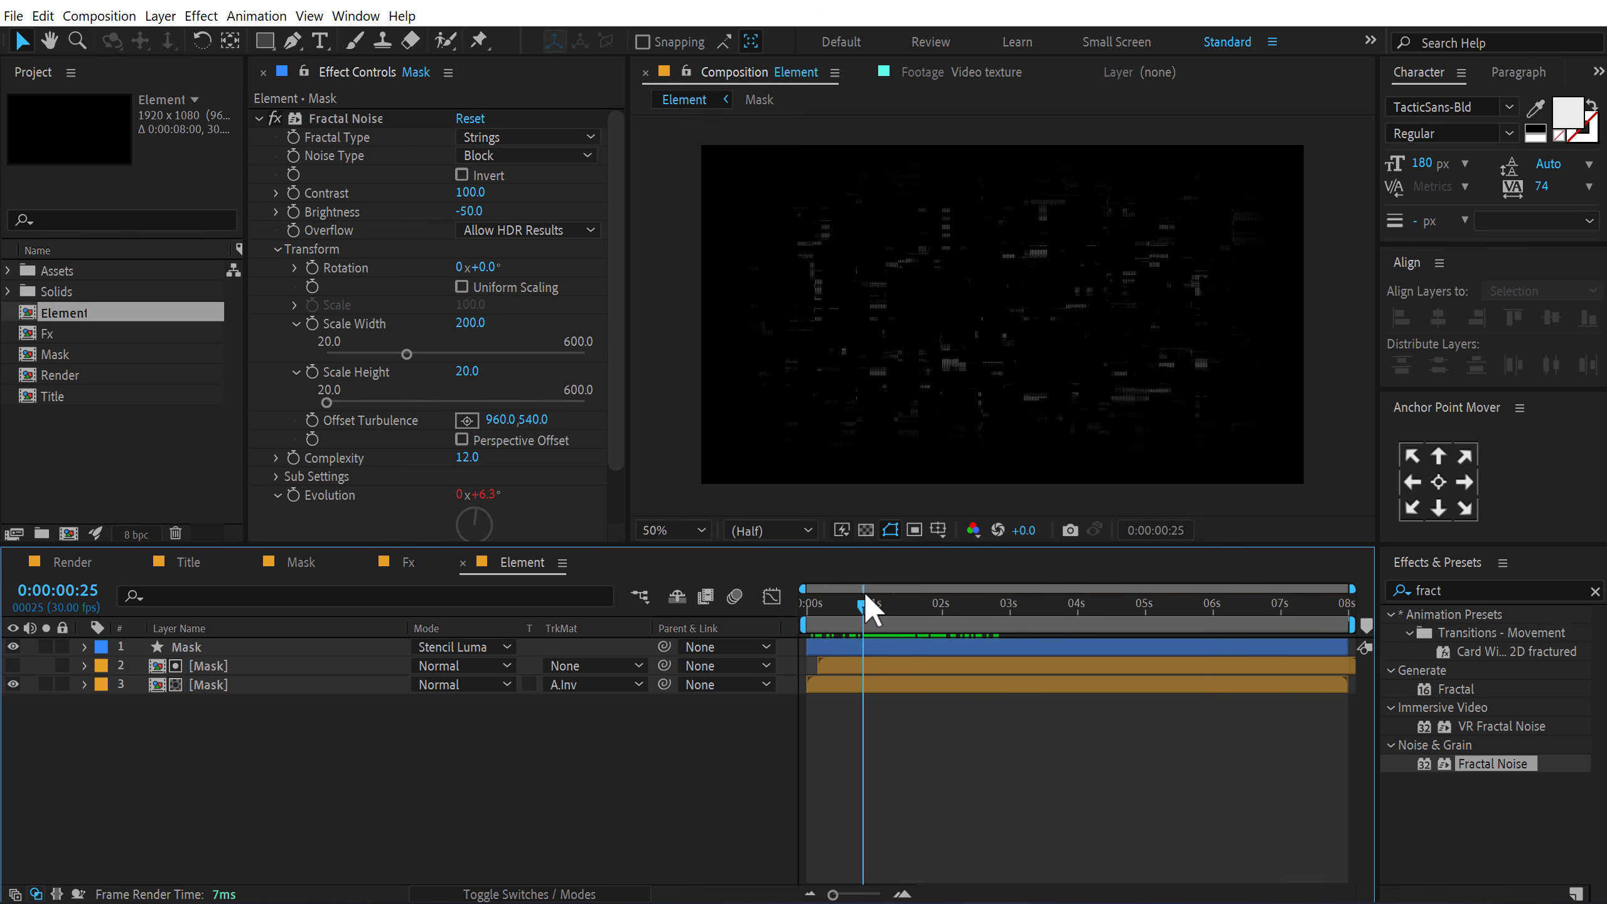
Step: Create a new 1920 x 1080, 30 fps, eight-second composition named Scene
left_click(106, 457)
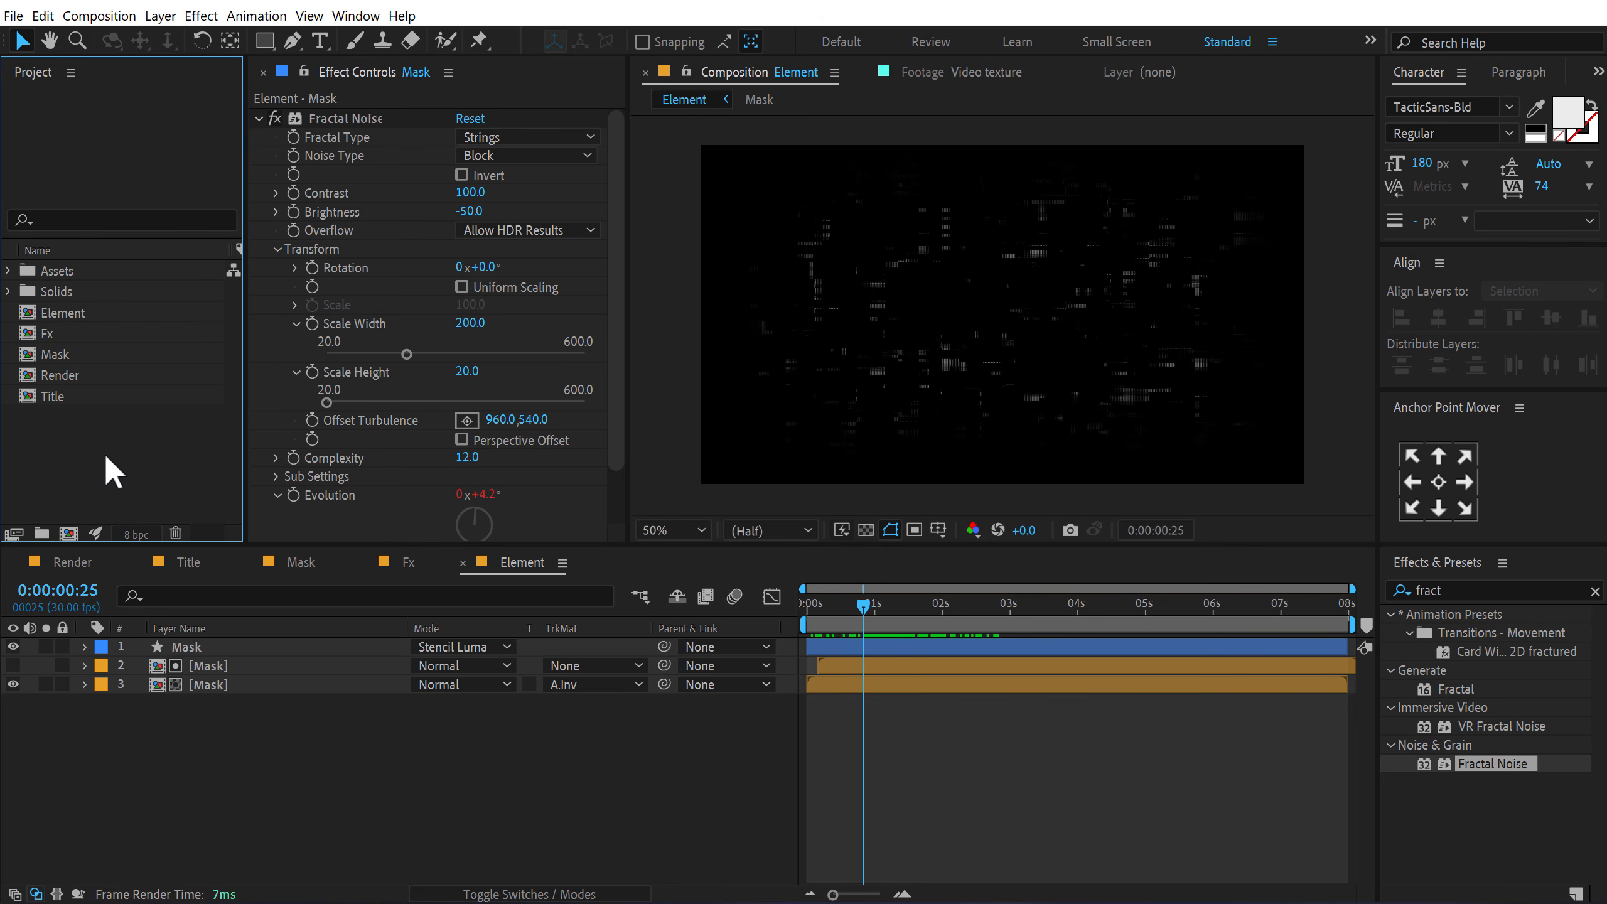
left_click(68, 533)
type("Scene")
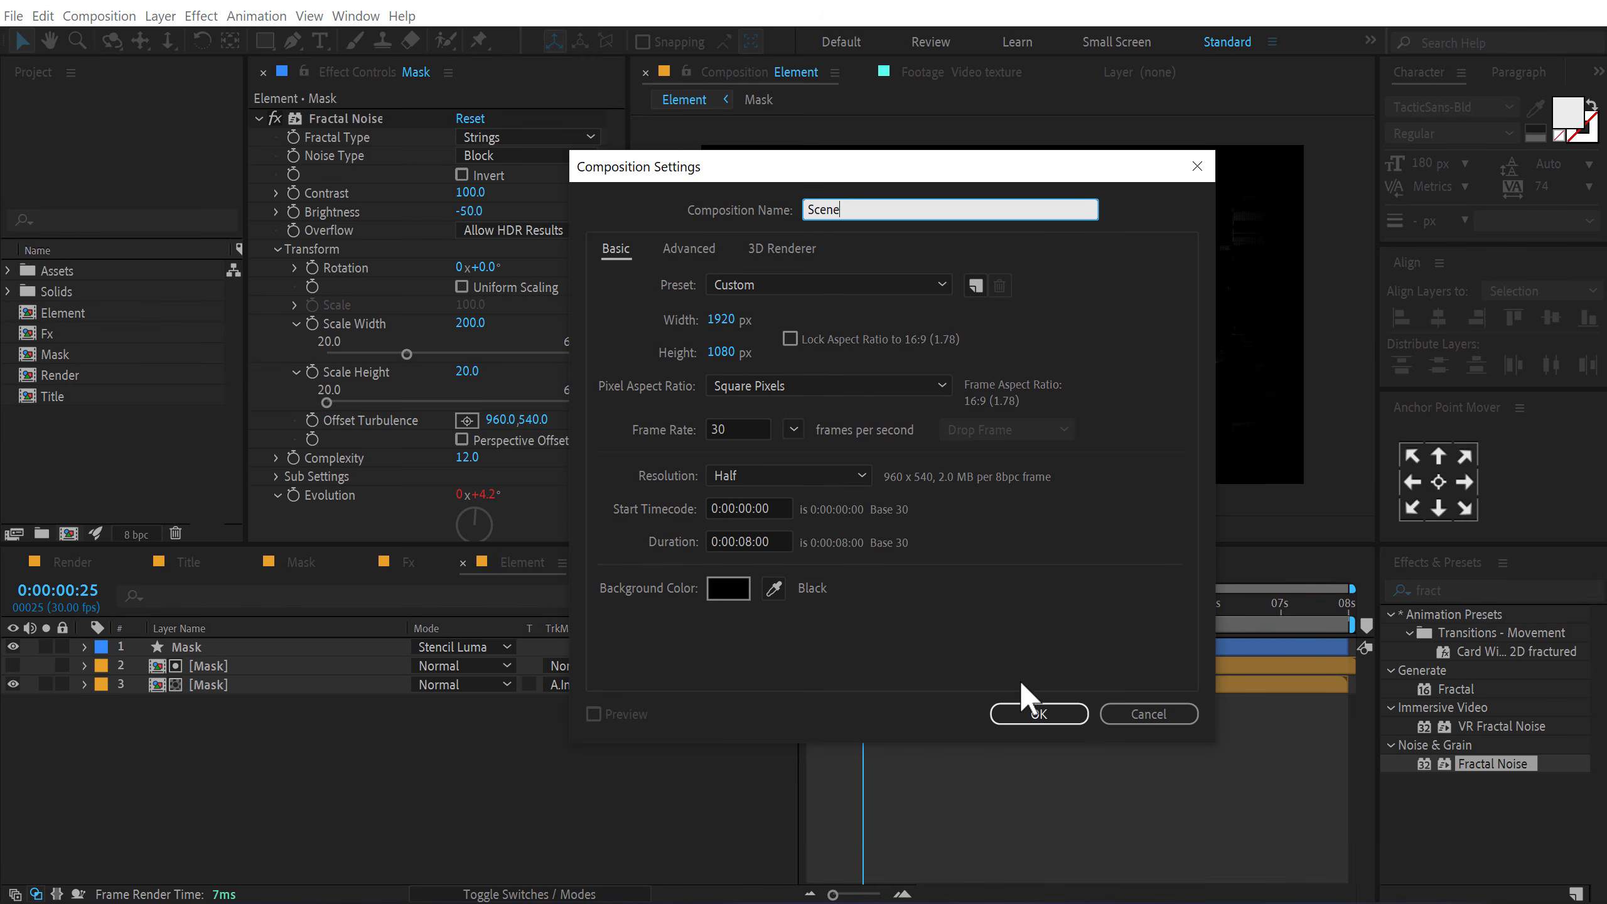
left_click(1019, 713)
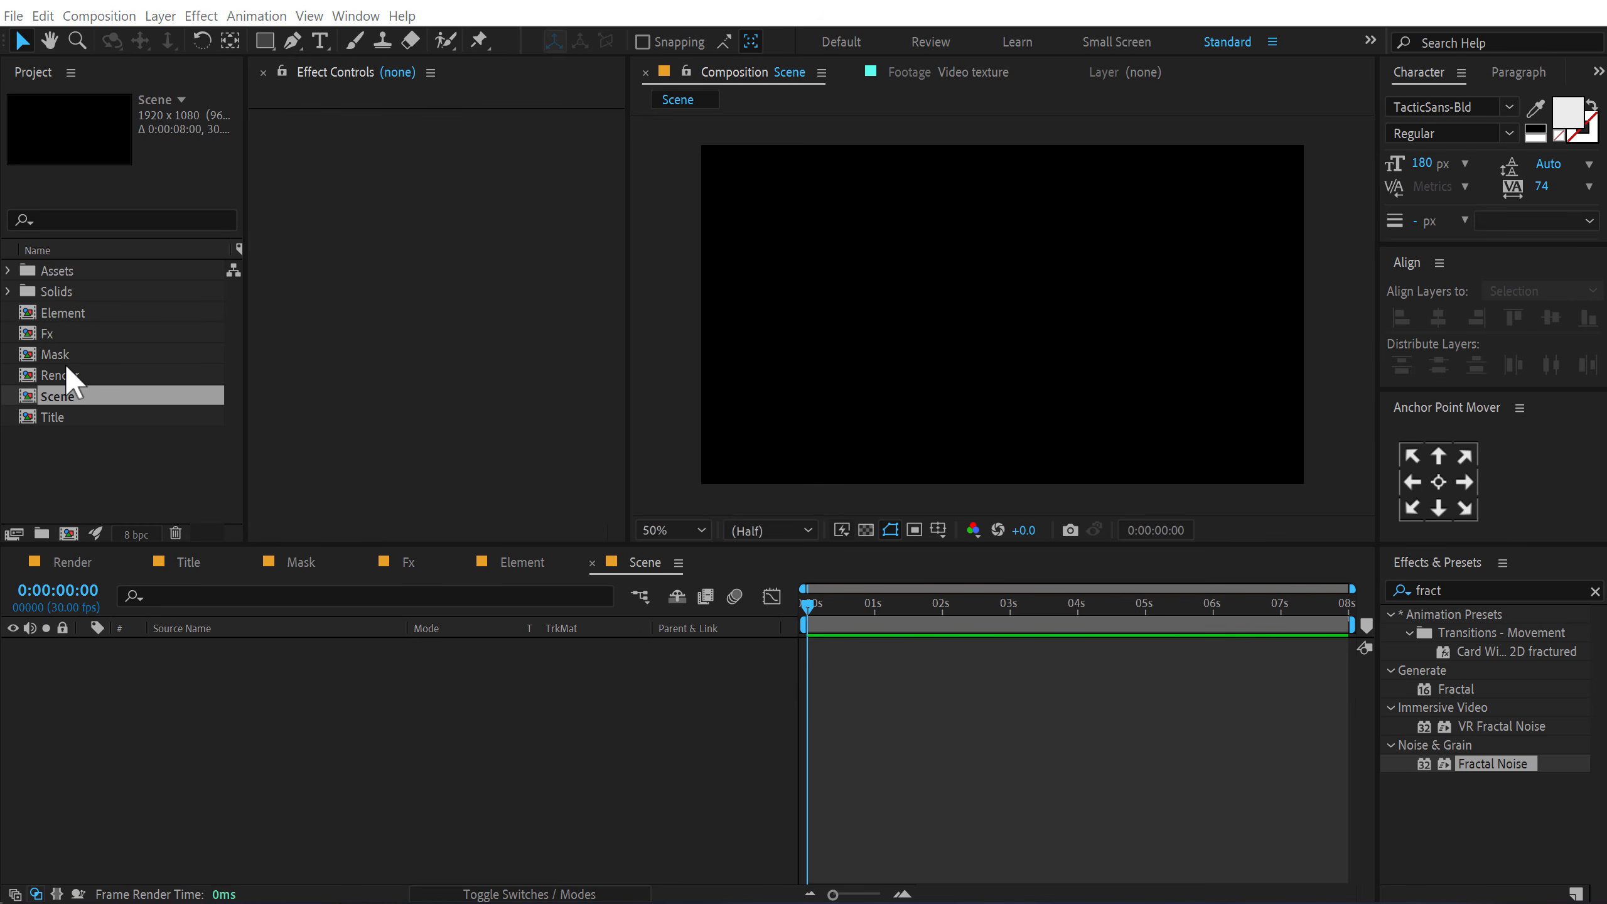
Step: Add the Title composition to Scene with the Mask composition above it as its Alpha Matte, and check the reveal
left_click_drag(61, 414, 209, 718)
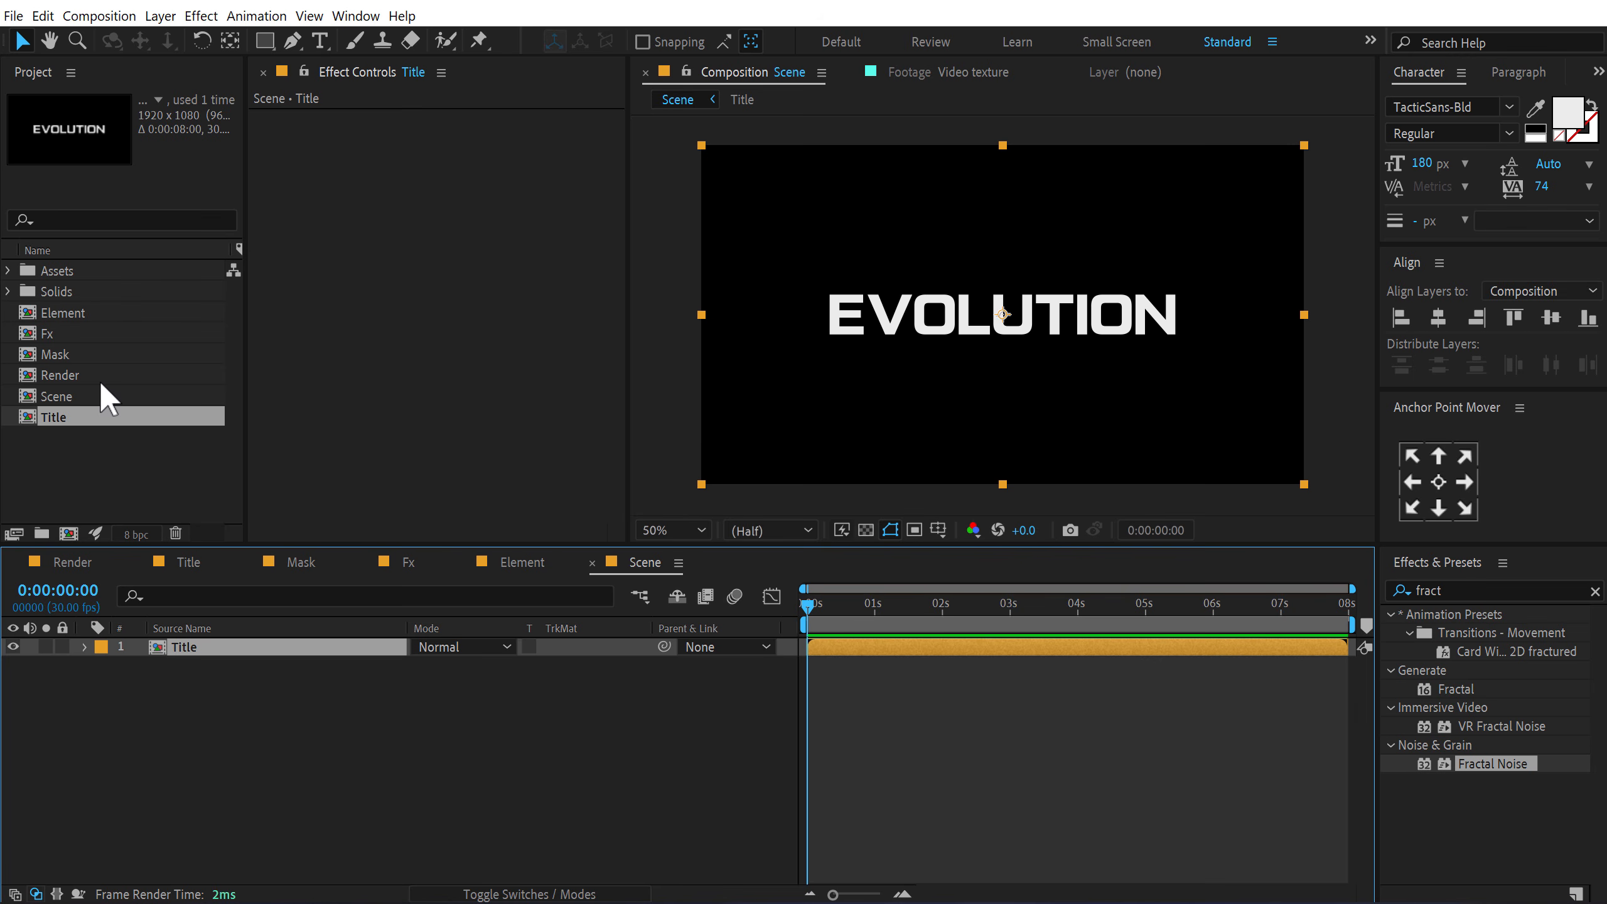
left_click_drag(67, 355, 190, 641)
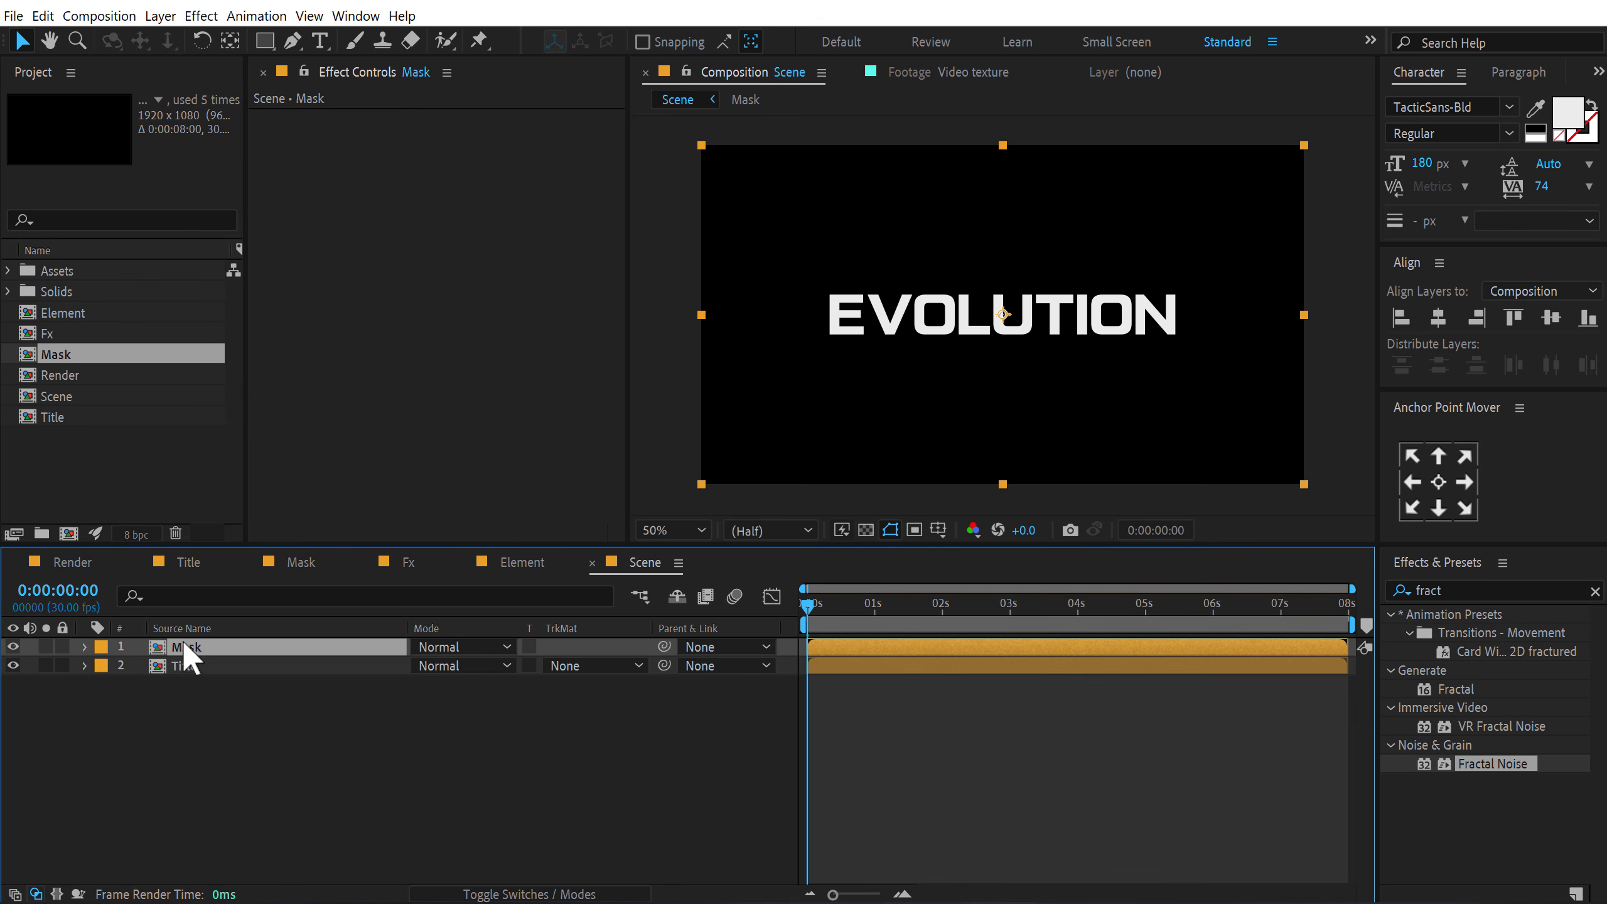
left_click(578, 676)
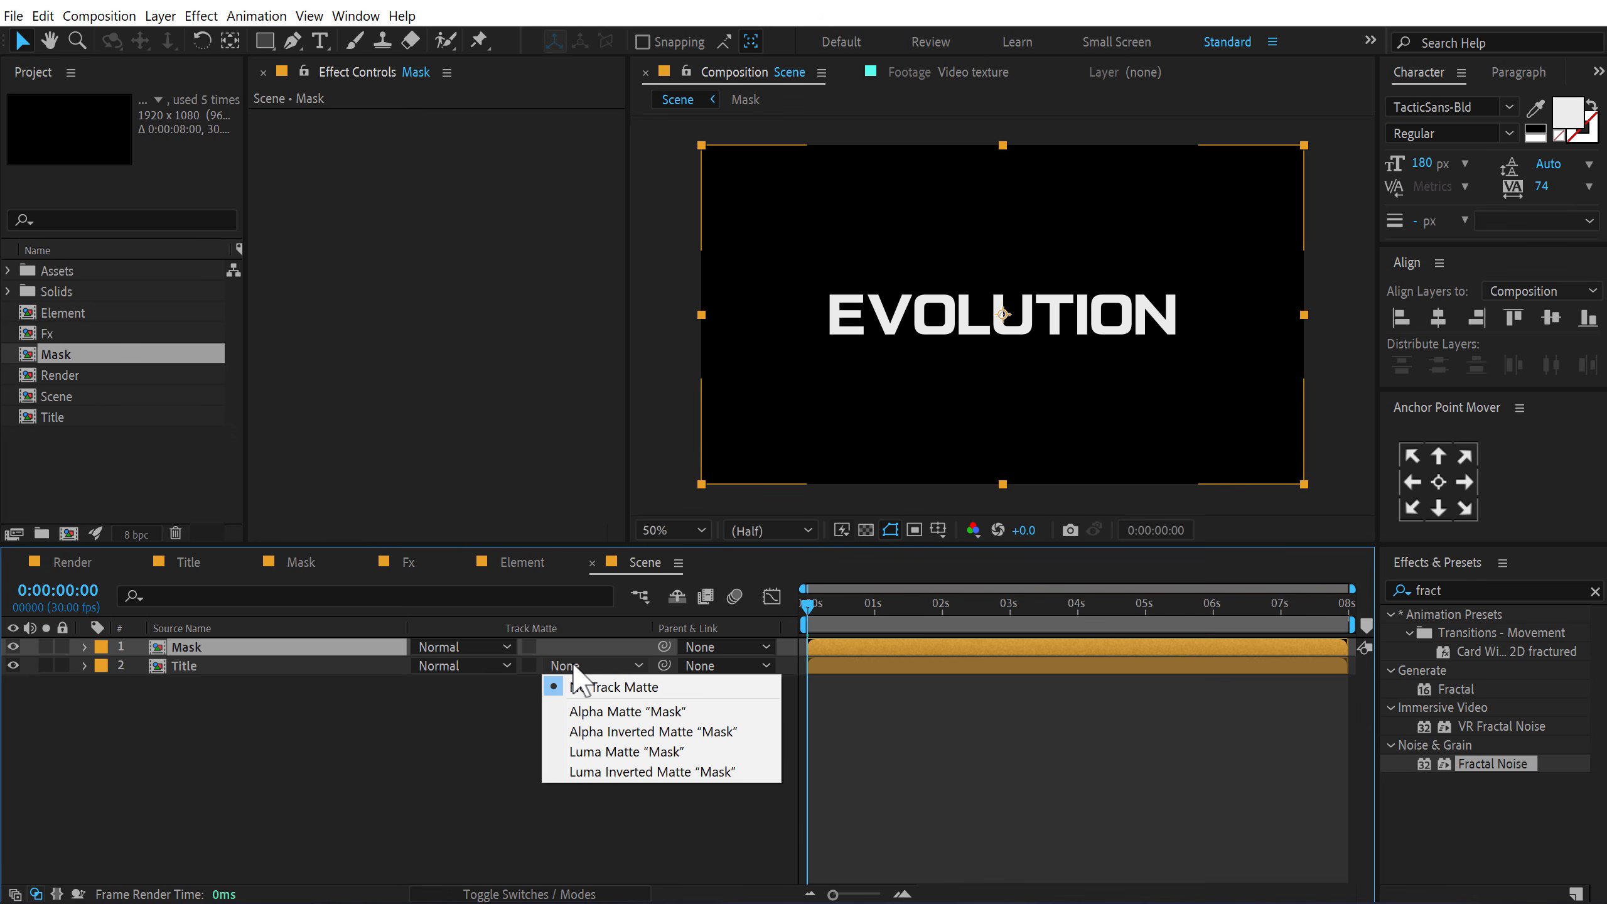
left_click(608, 711)
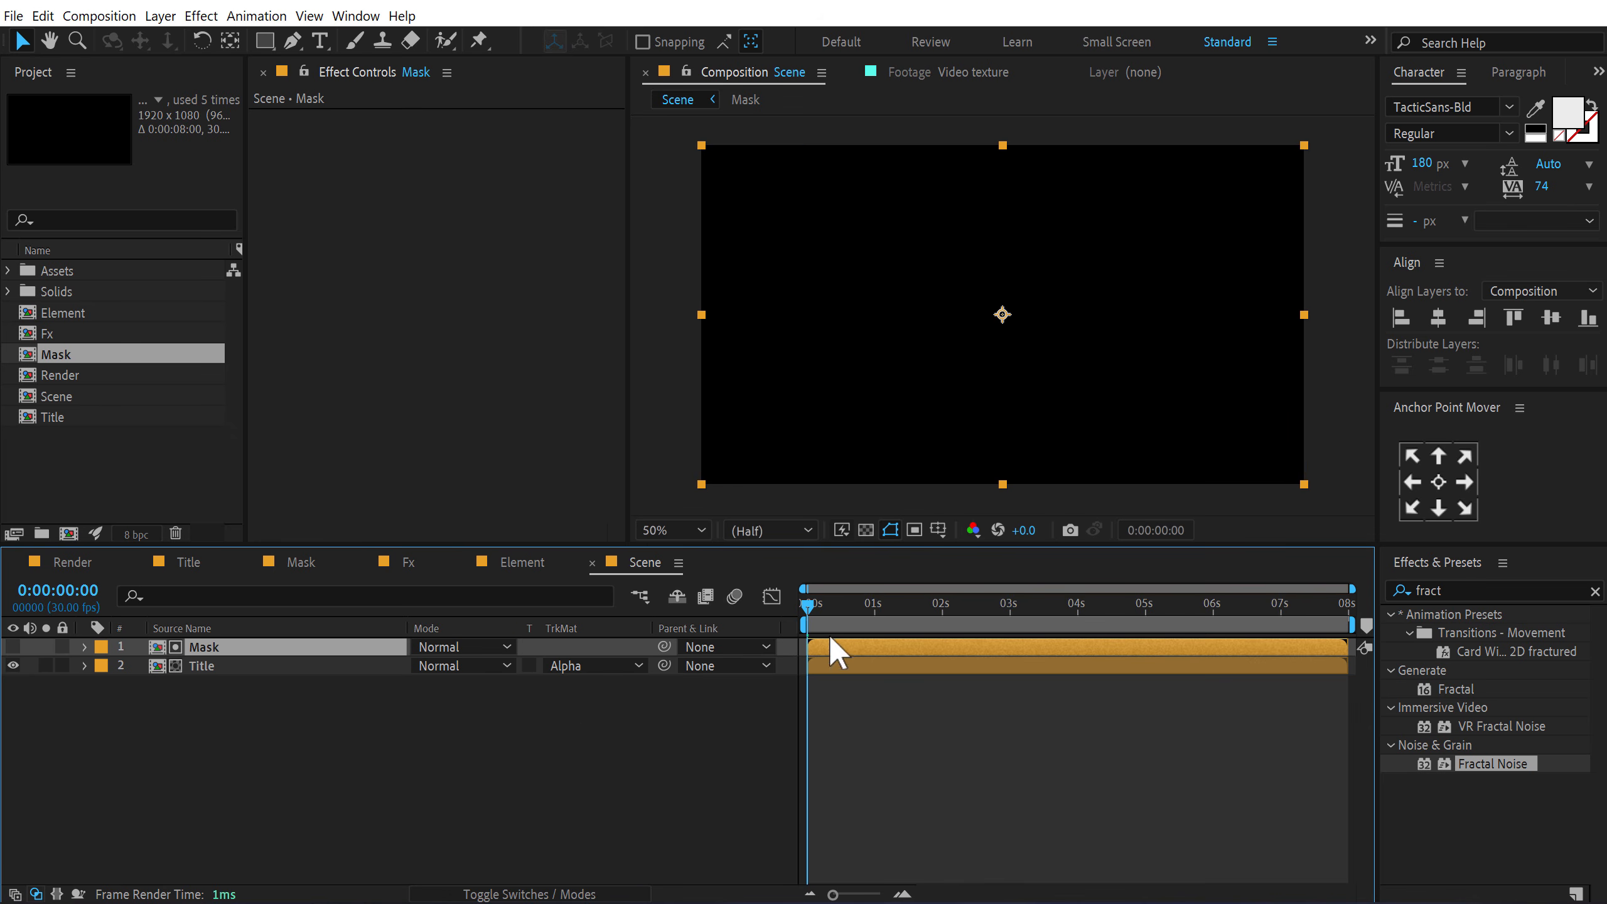
left_click(826, 603)
left_click_drag(827, 602, 942, 604)
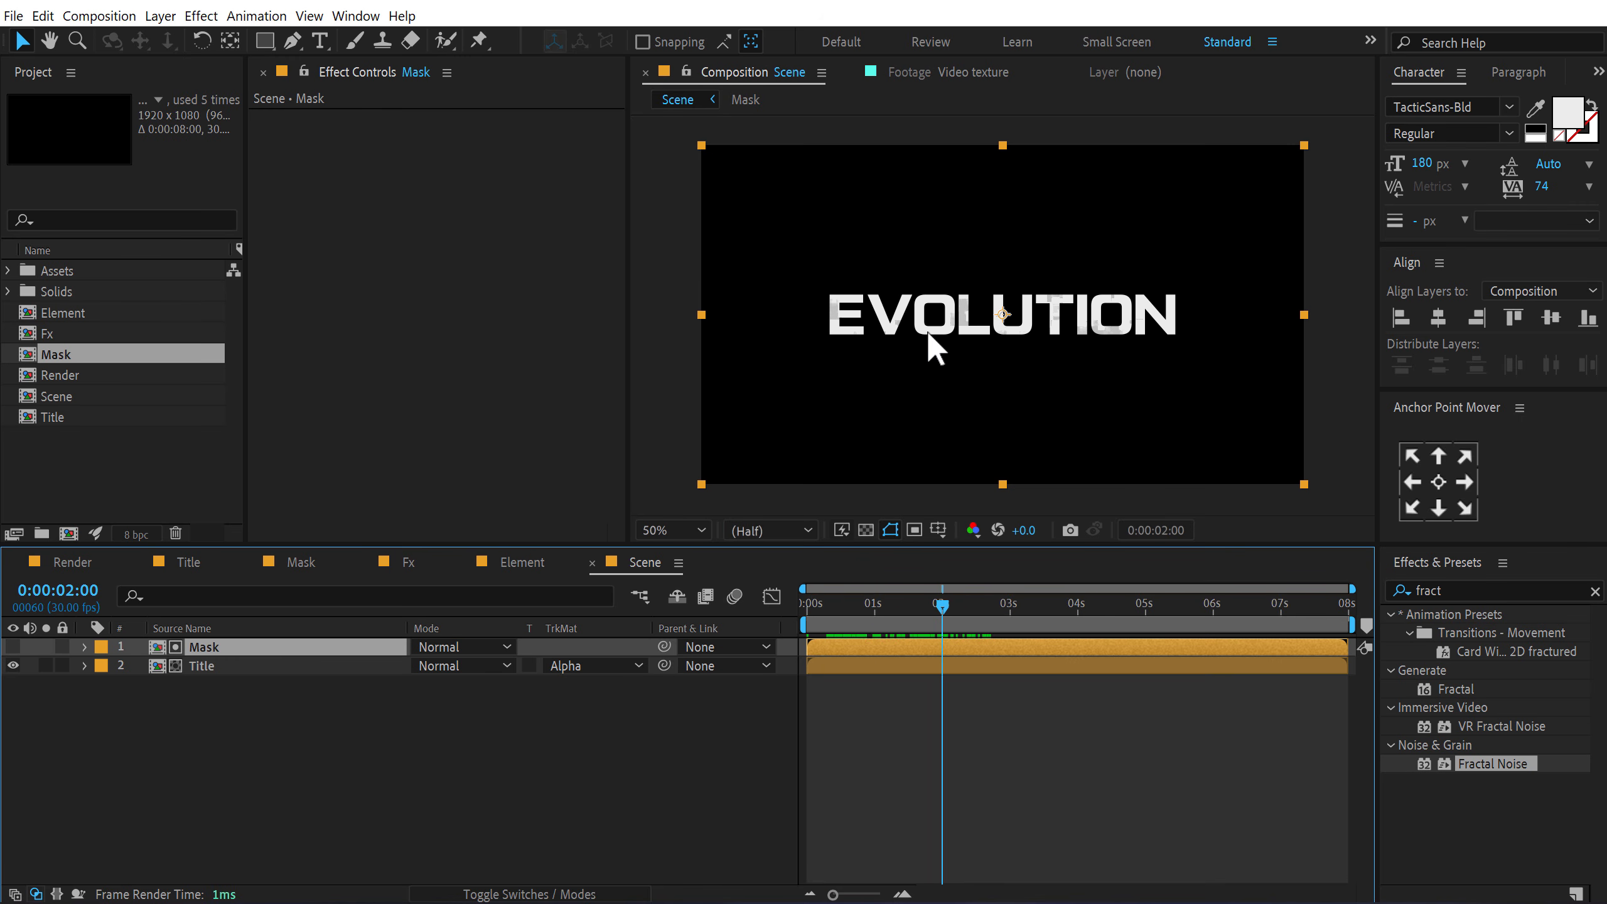
Step: In the Title composition, change the EVOLUTION text's font to TacticSans-Lgt and its tracking to 107
left_click(218, 568)
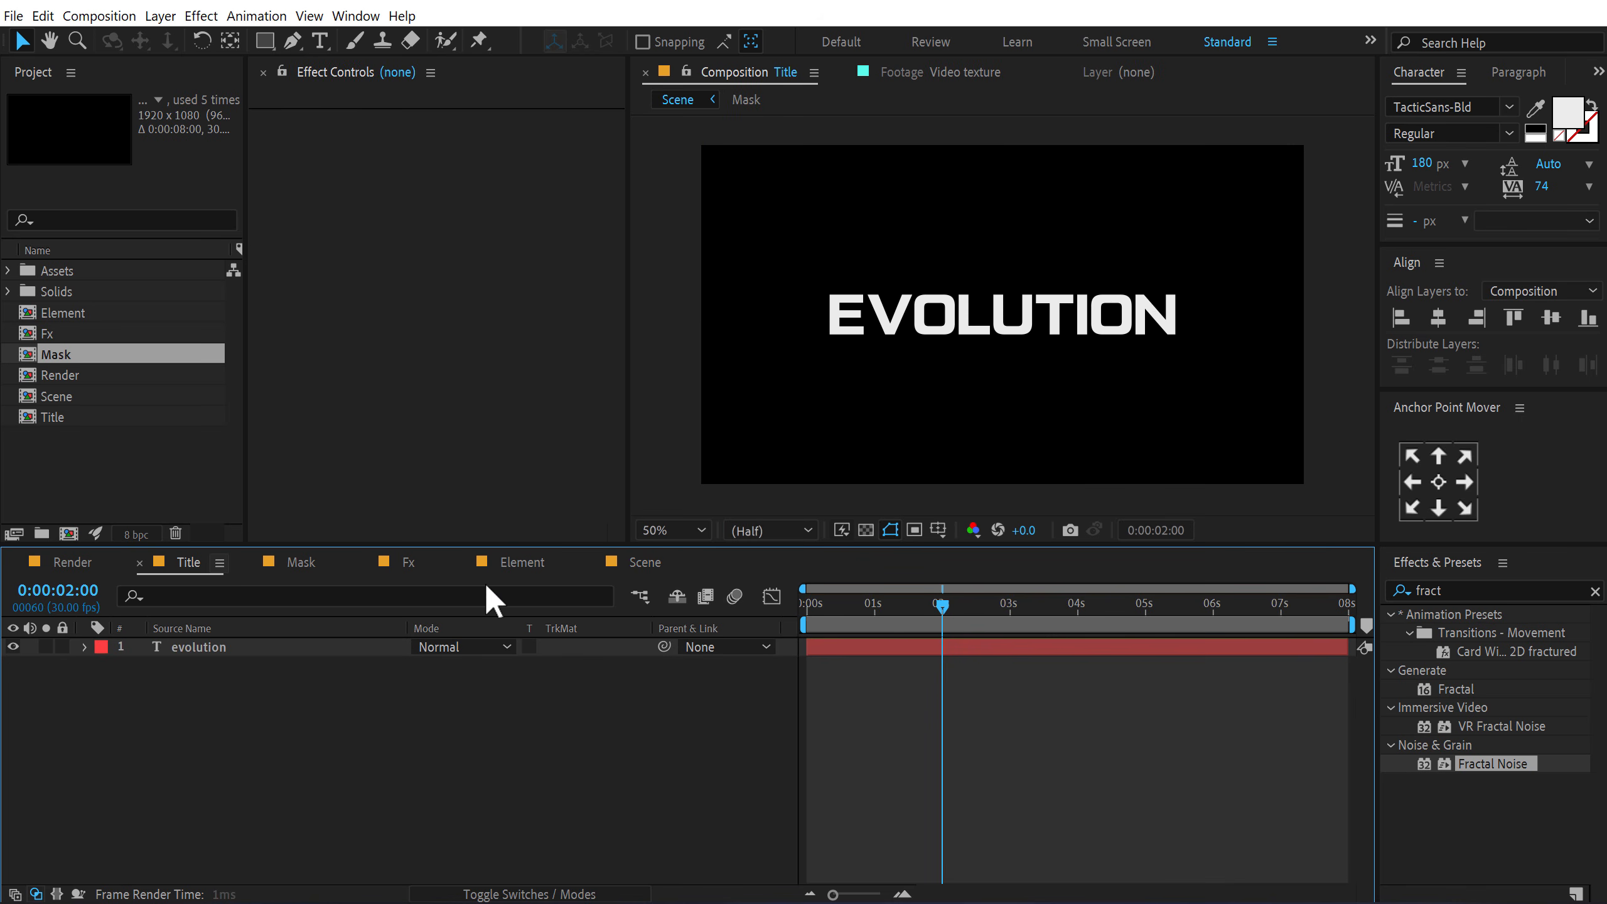
left_click(937, 319)
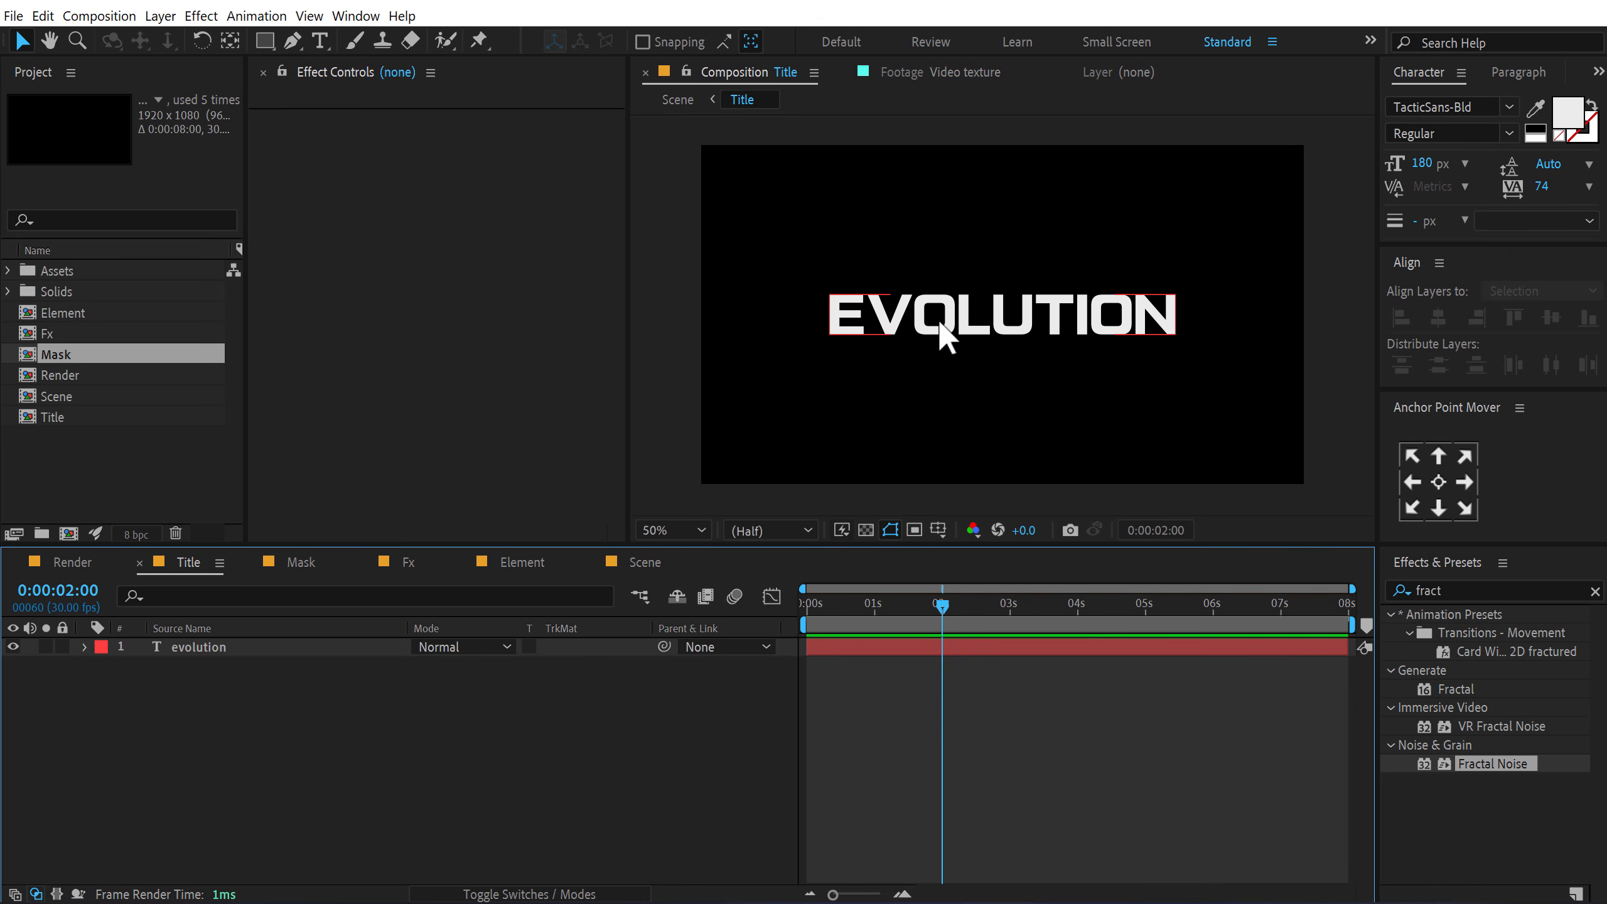
left_click(1480, 106)
type("tact")
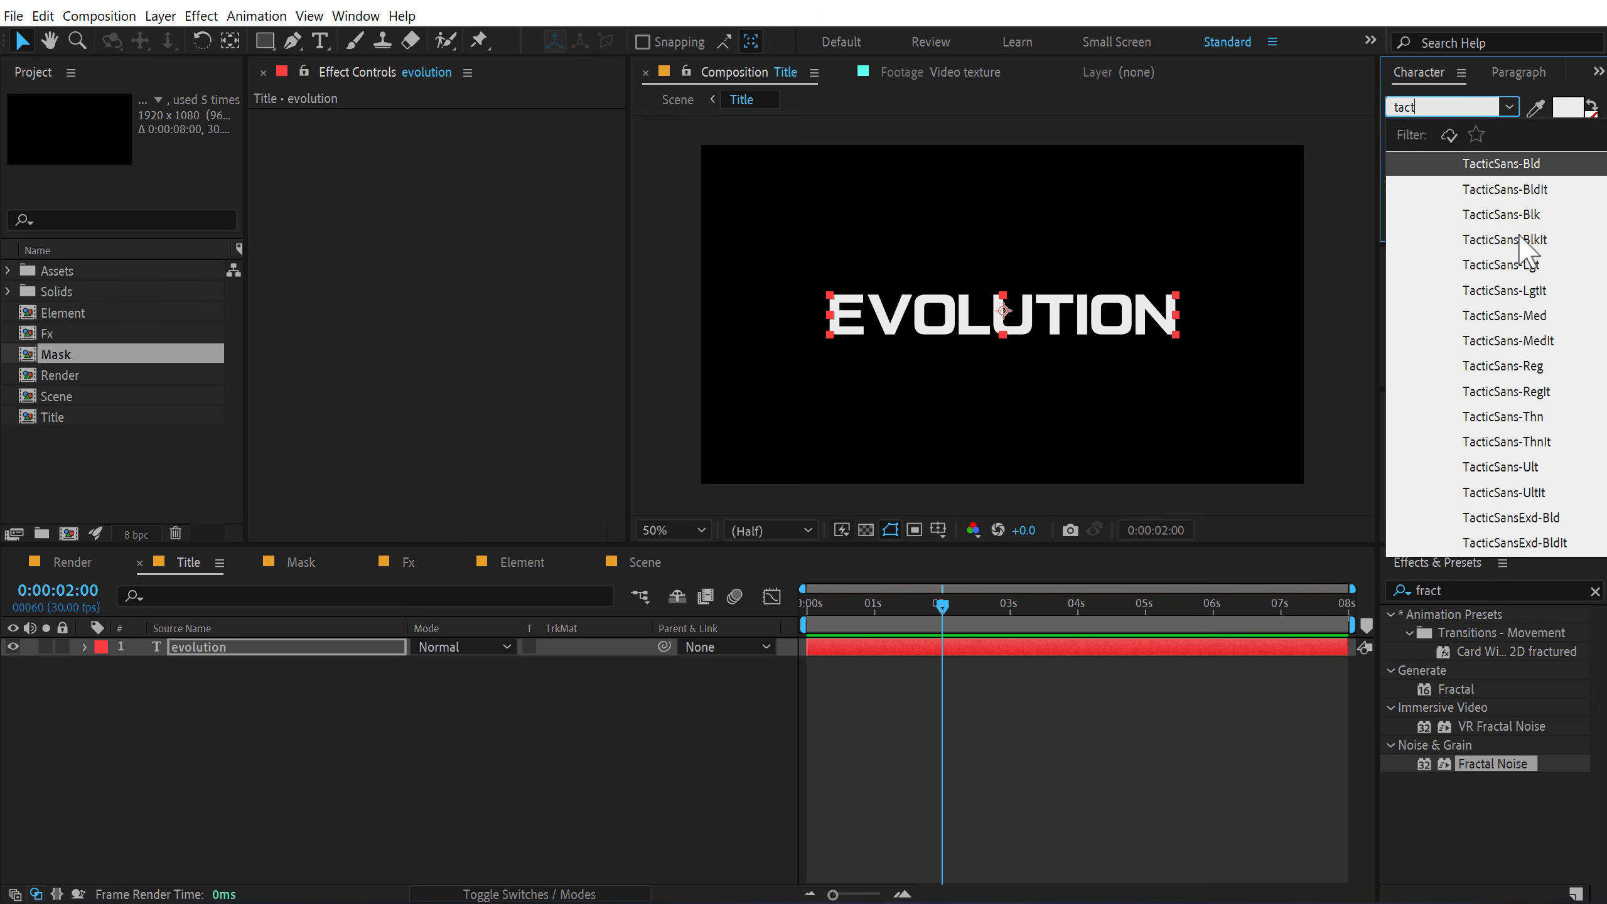
left_click(1536, 265)
left_click_drag(1553, 184, 1588, 185)
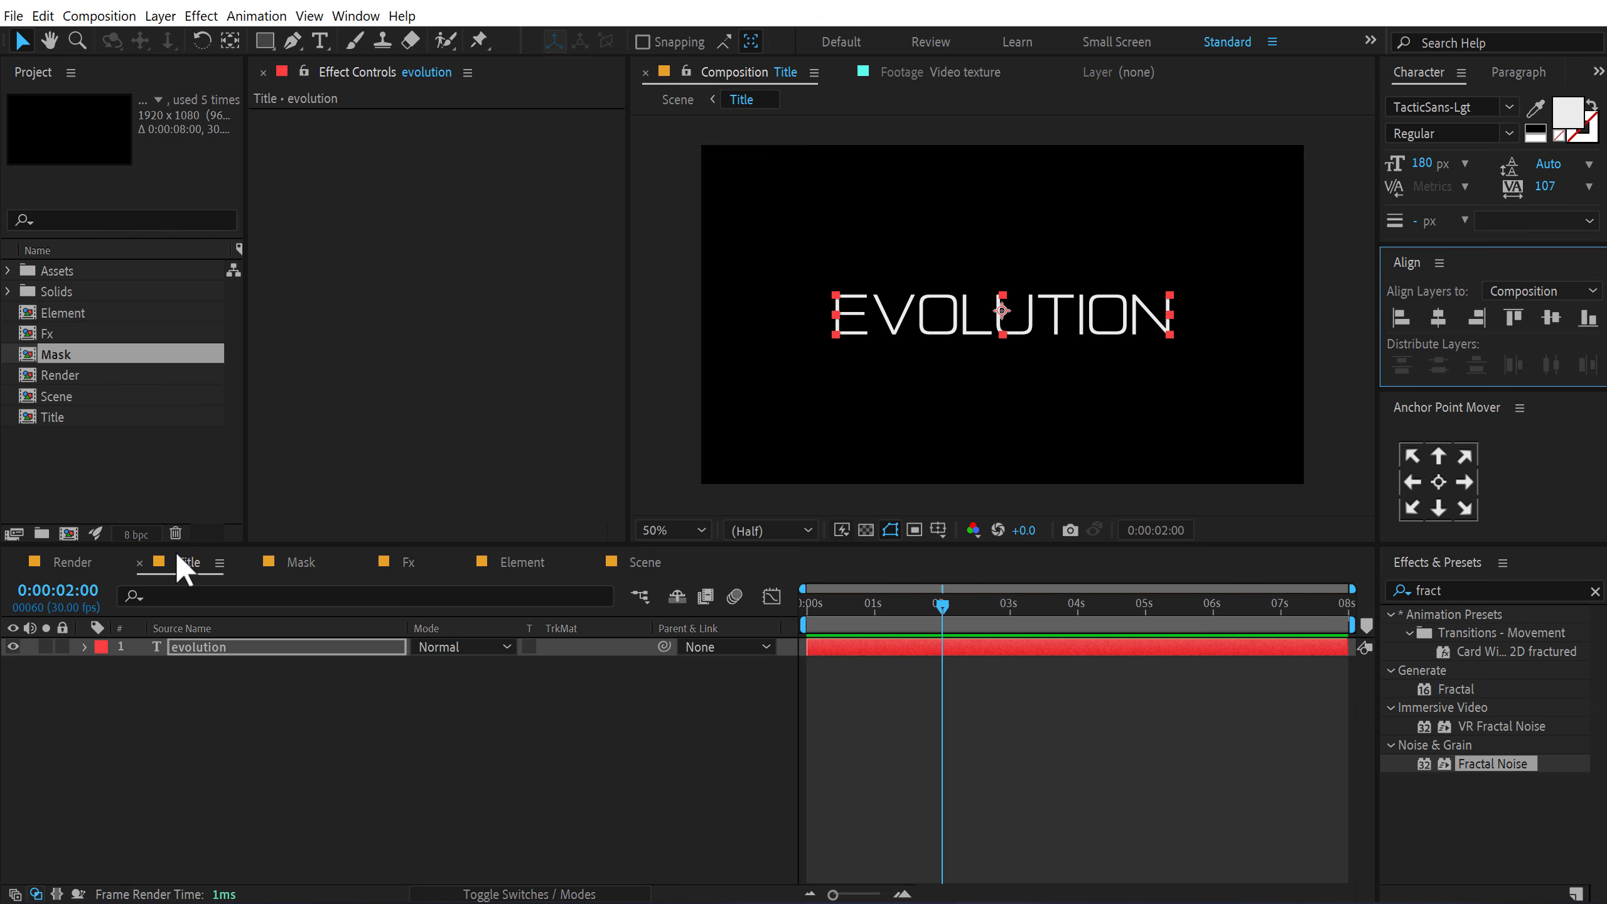
Step: In the Scene composition, add the Fx composition above the Mask layer and turn it into an adjustment layer
left_click(640, 562)
left_click(819, 609)
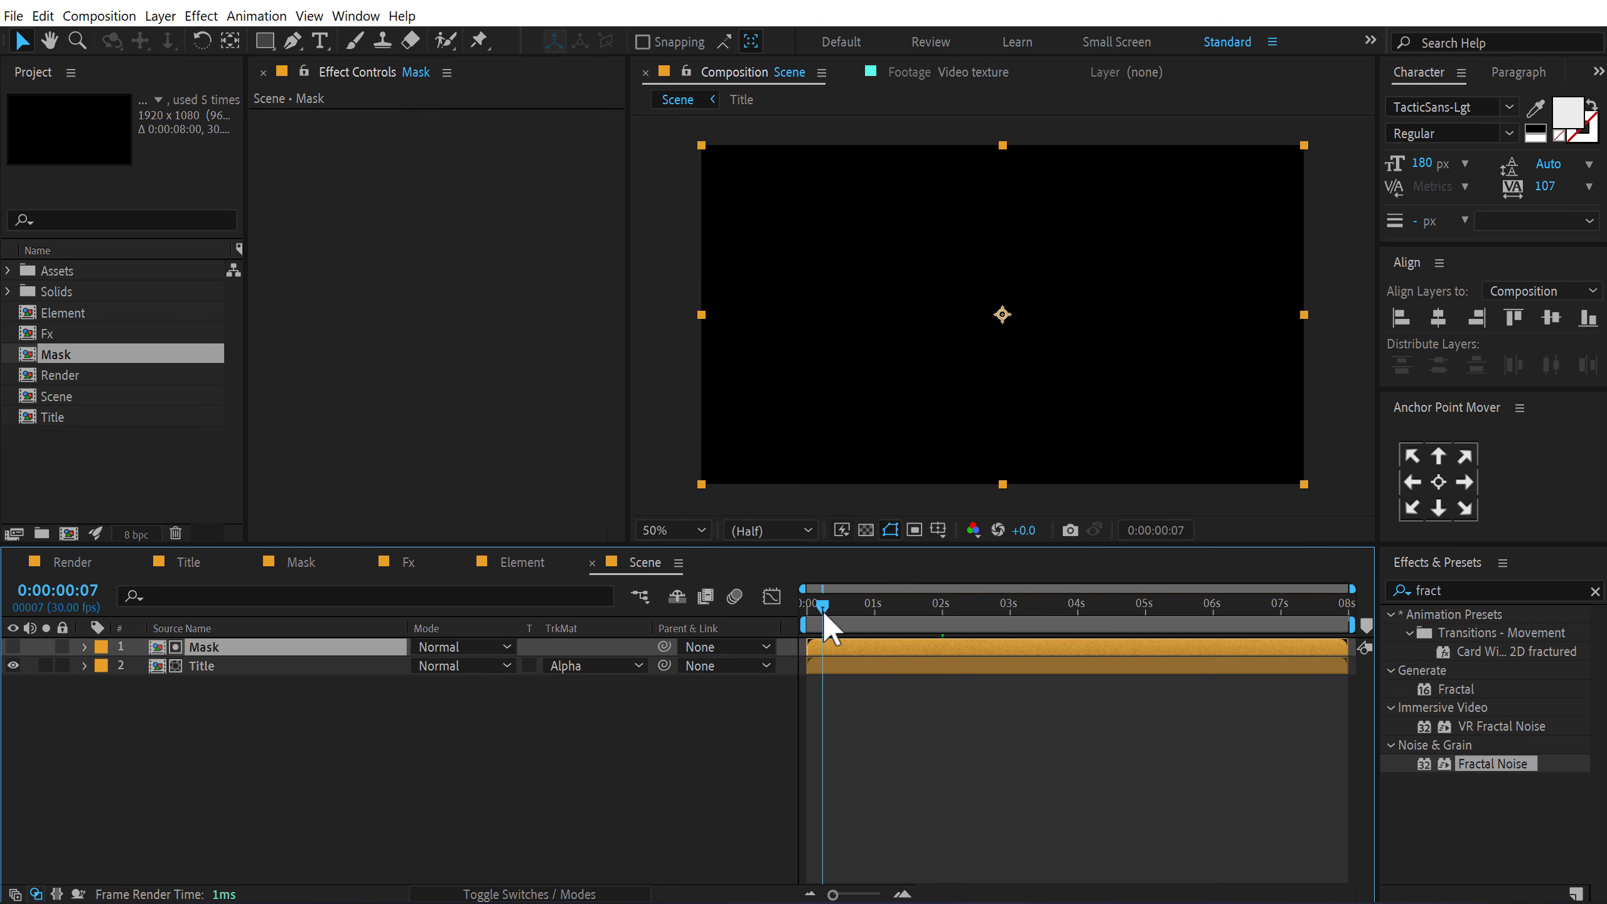
key("space")
left_click_drag(858, 615, 904, 611)
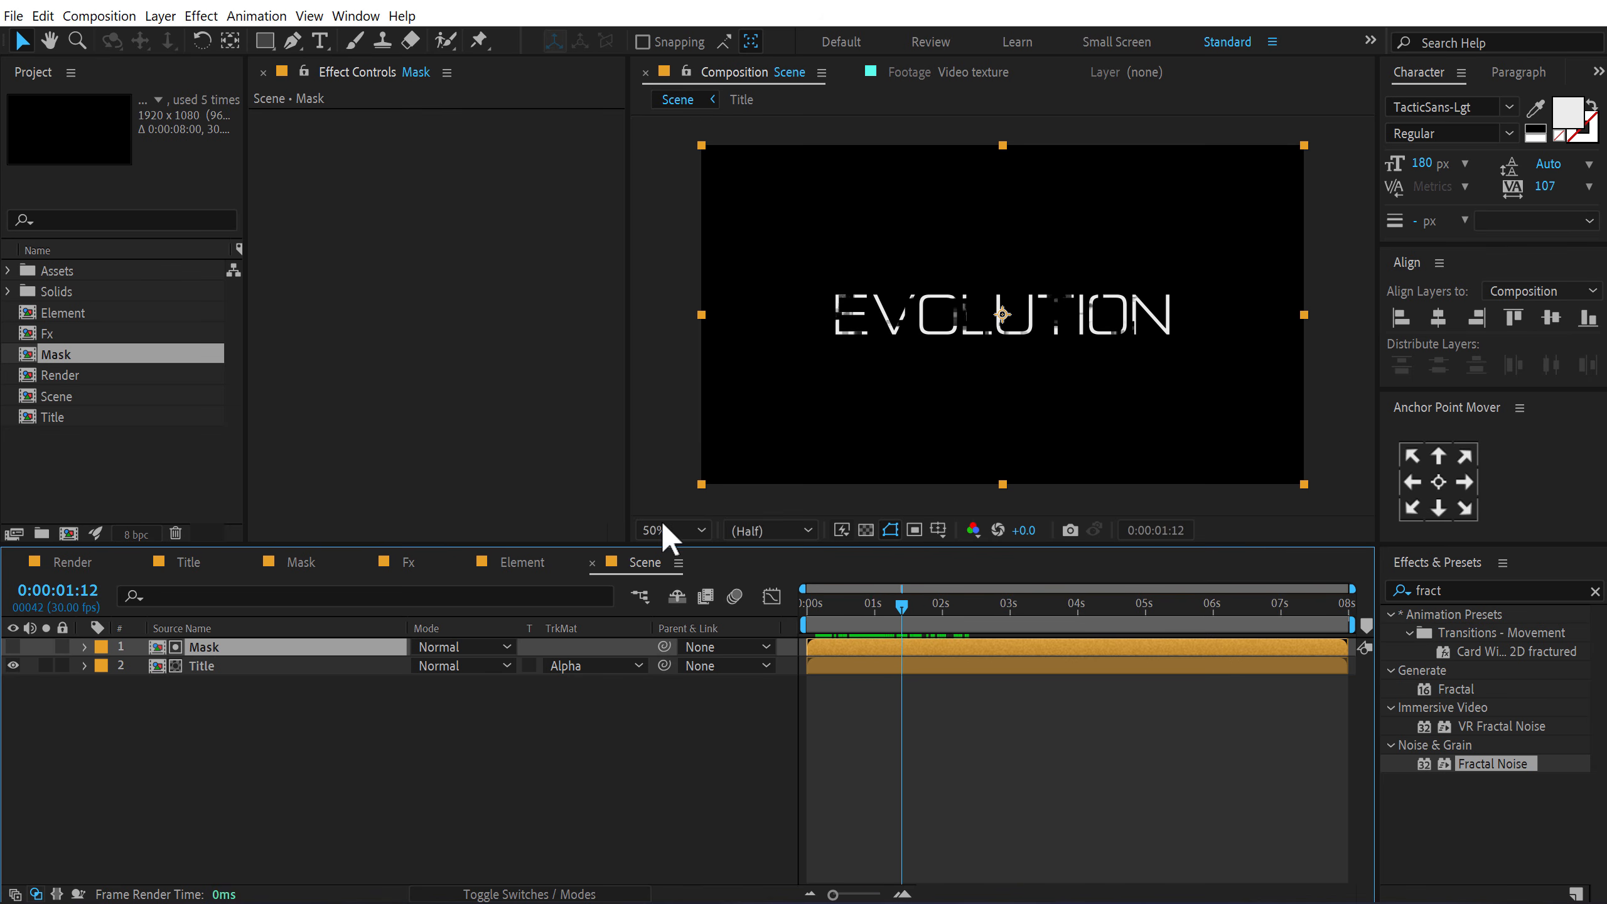
left_click(660, 520)
left_click_drag(50, 333, 222, 646)
key("F4")
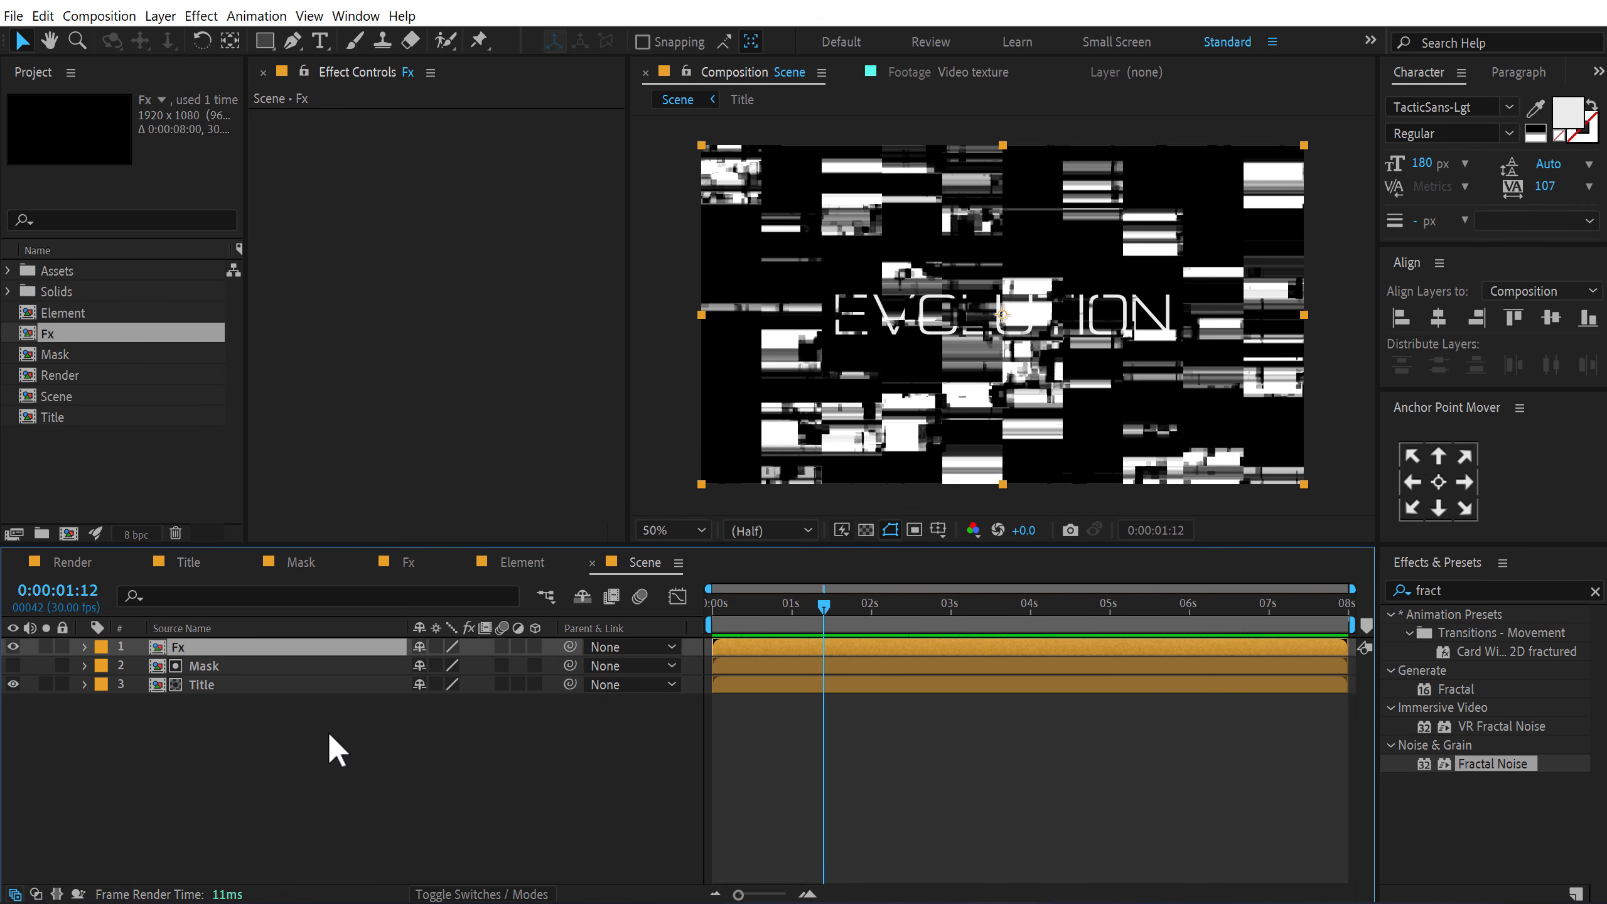
left_click(518, 643)
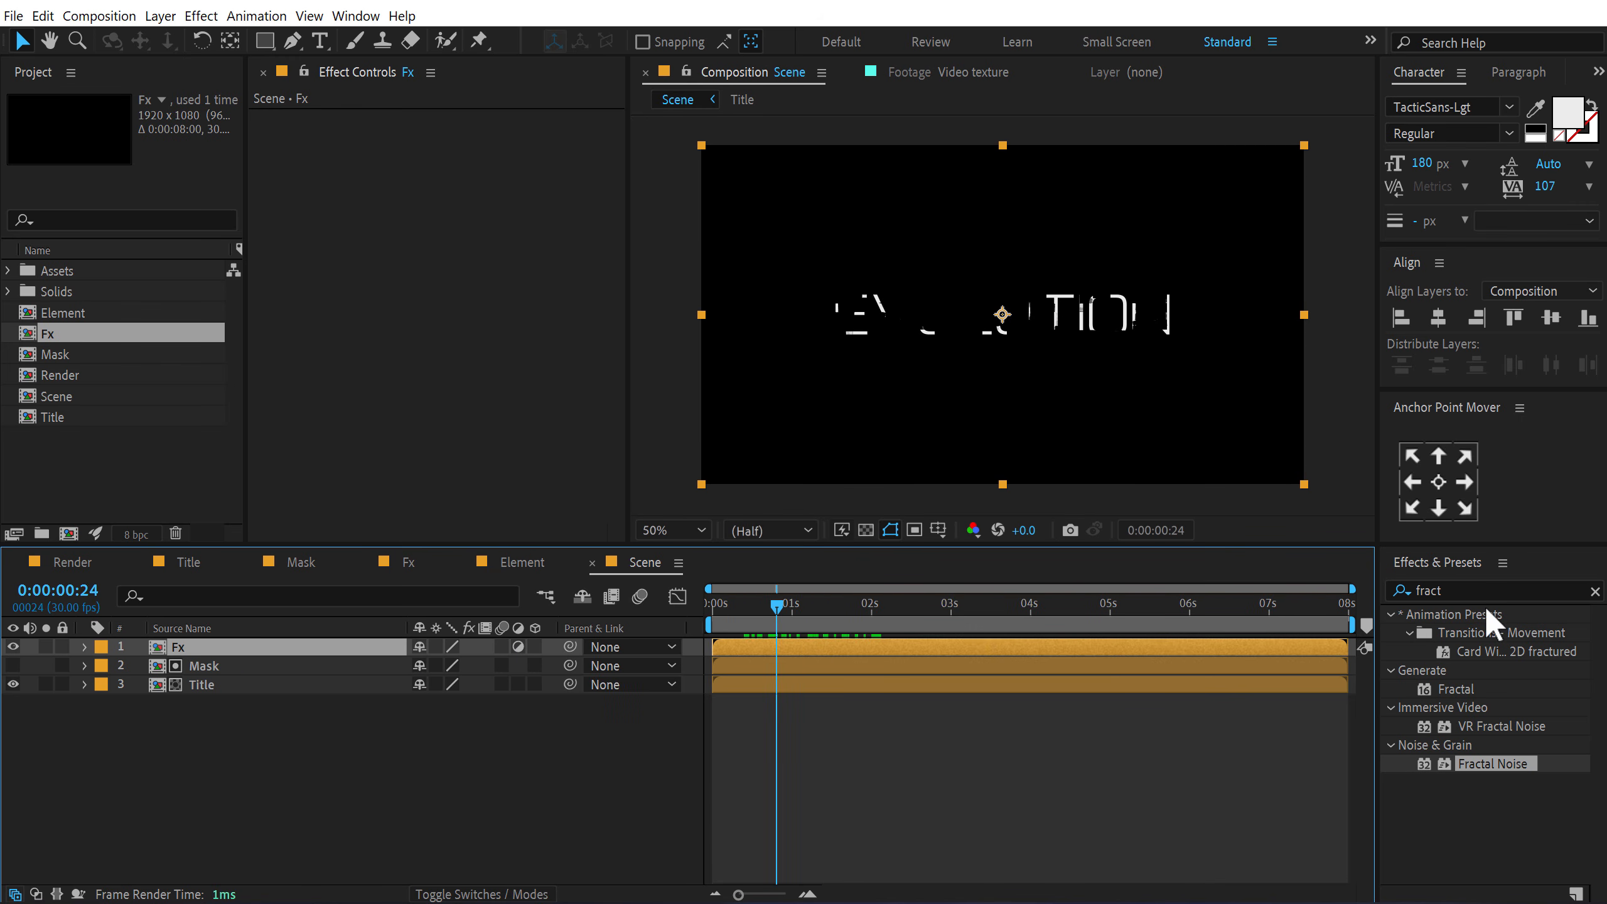
Step: Apply a Mosaic effect to the Fx layer with 250 horizontal and 250 vertical blocks and Sharp Colors on
left_click(1467, 589)
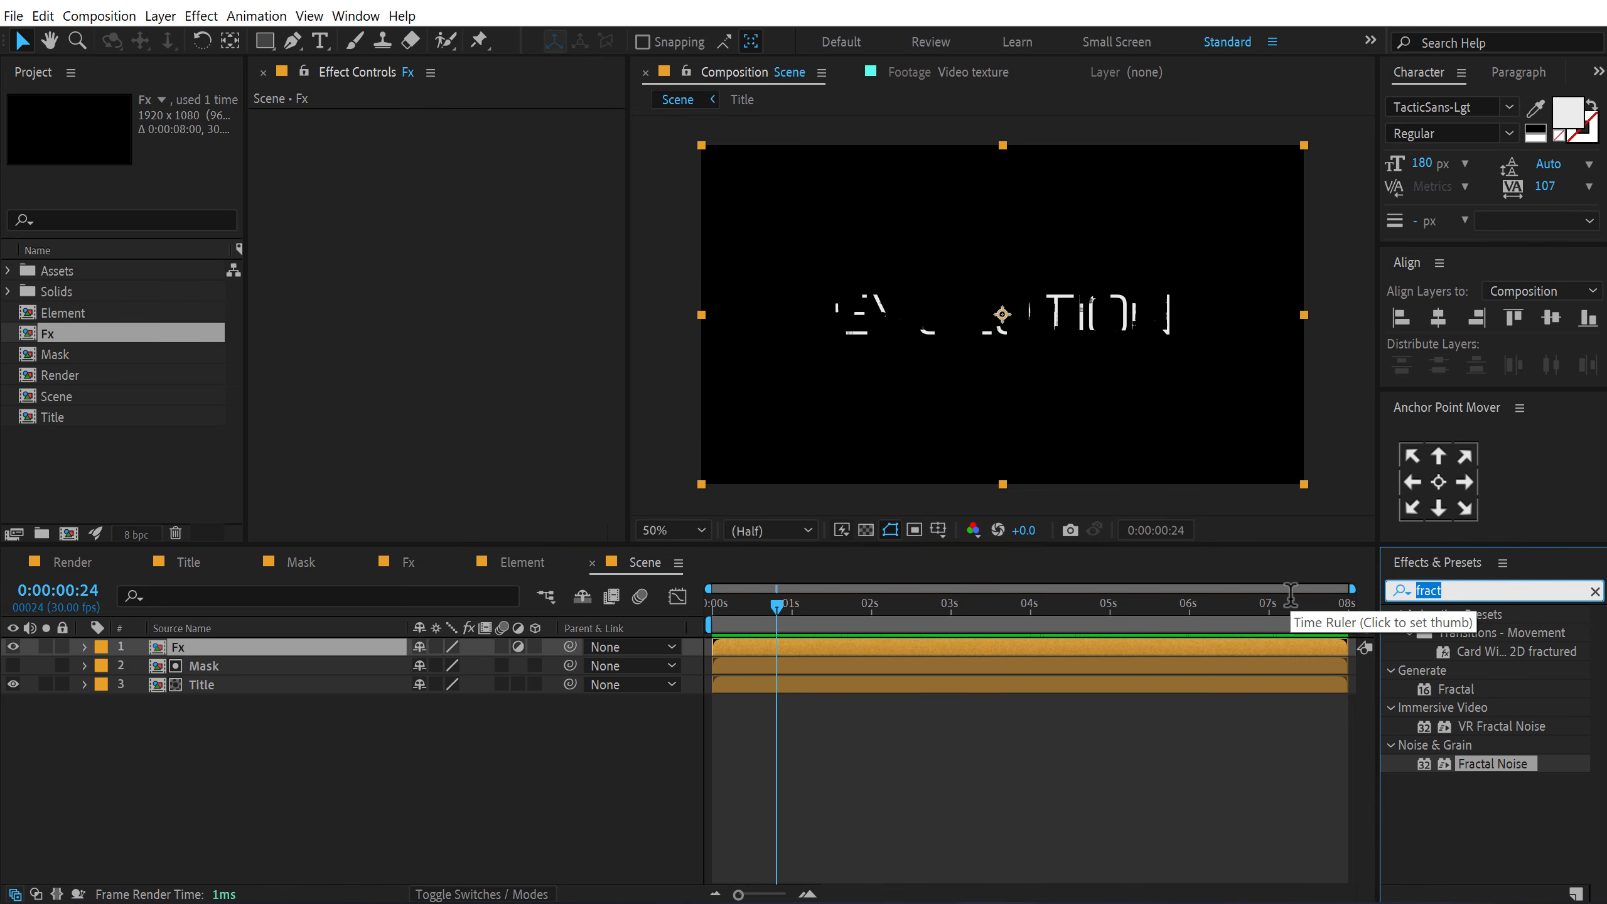
type("mosa")
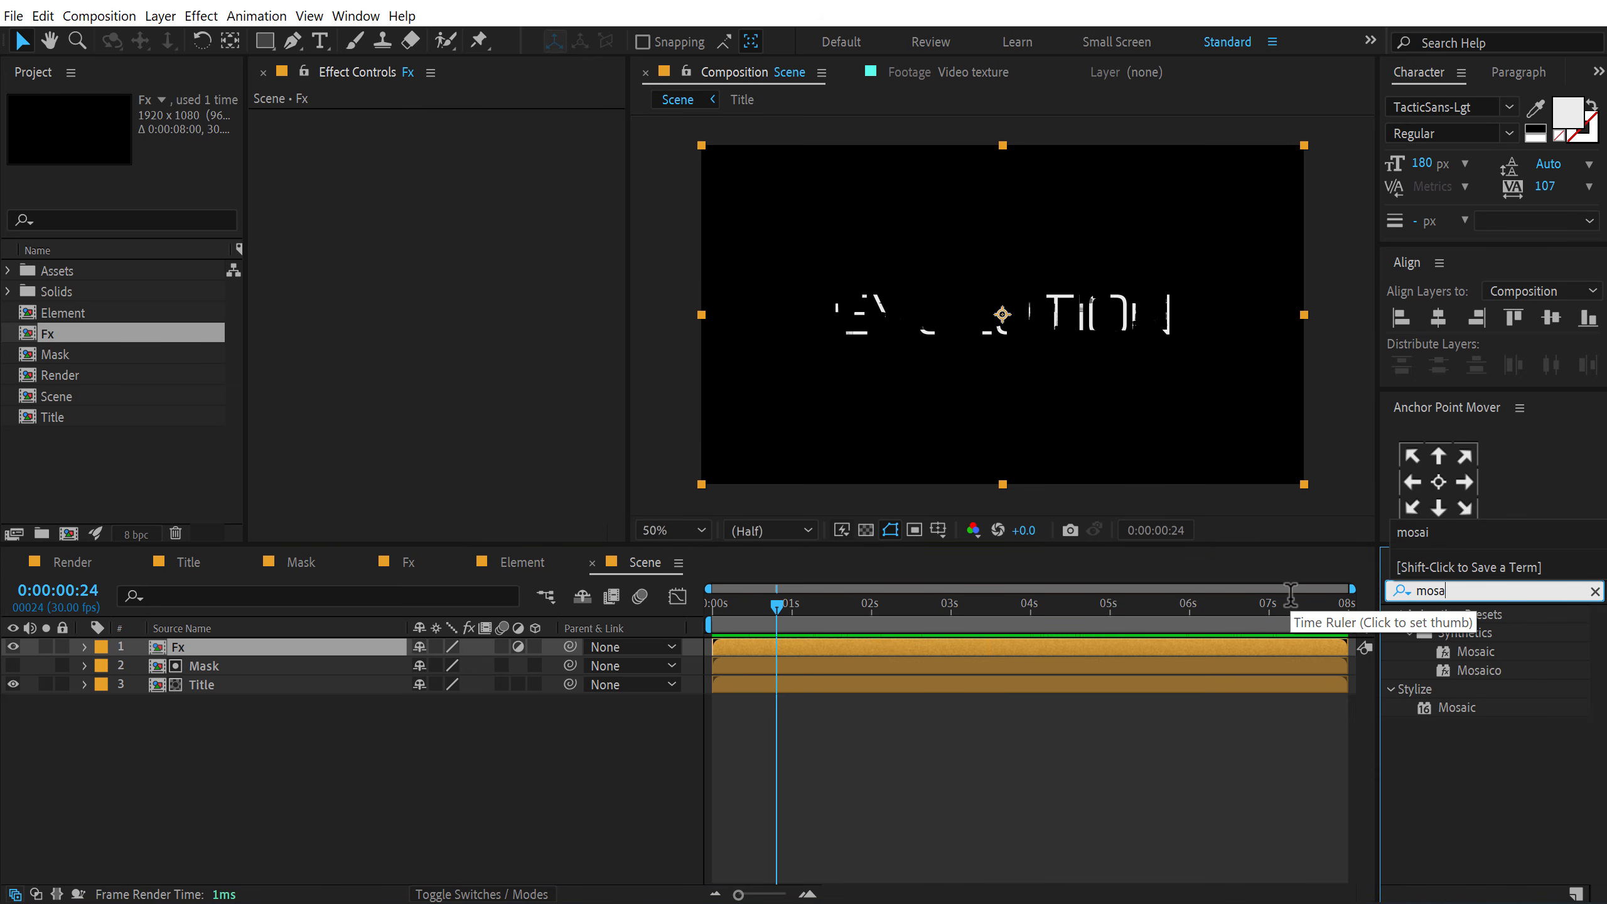
double_click(1445, 707)
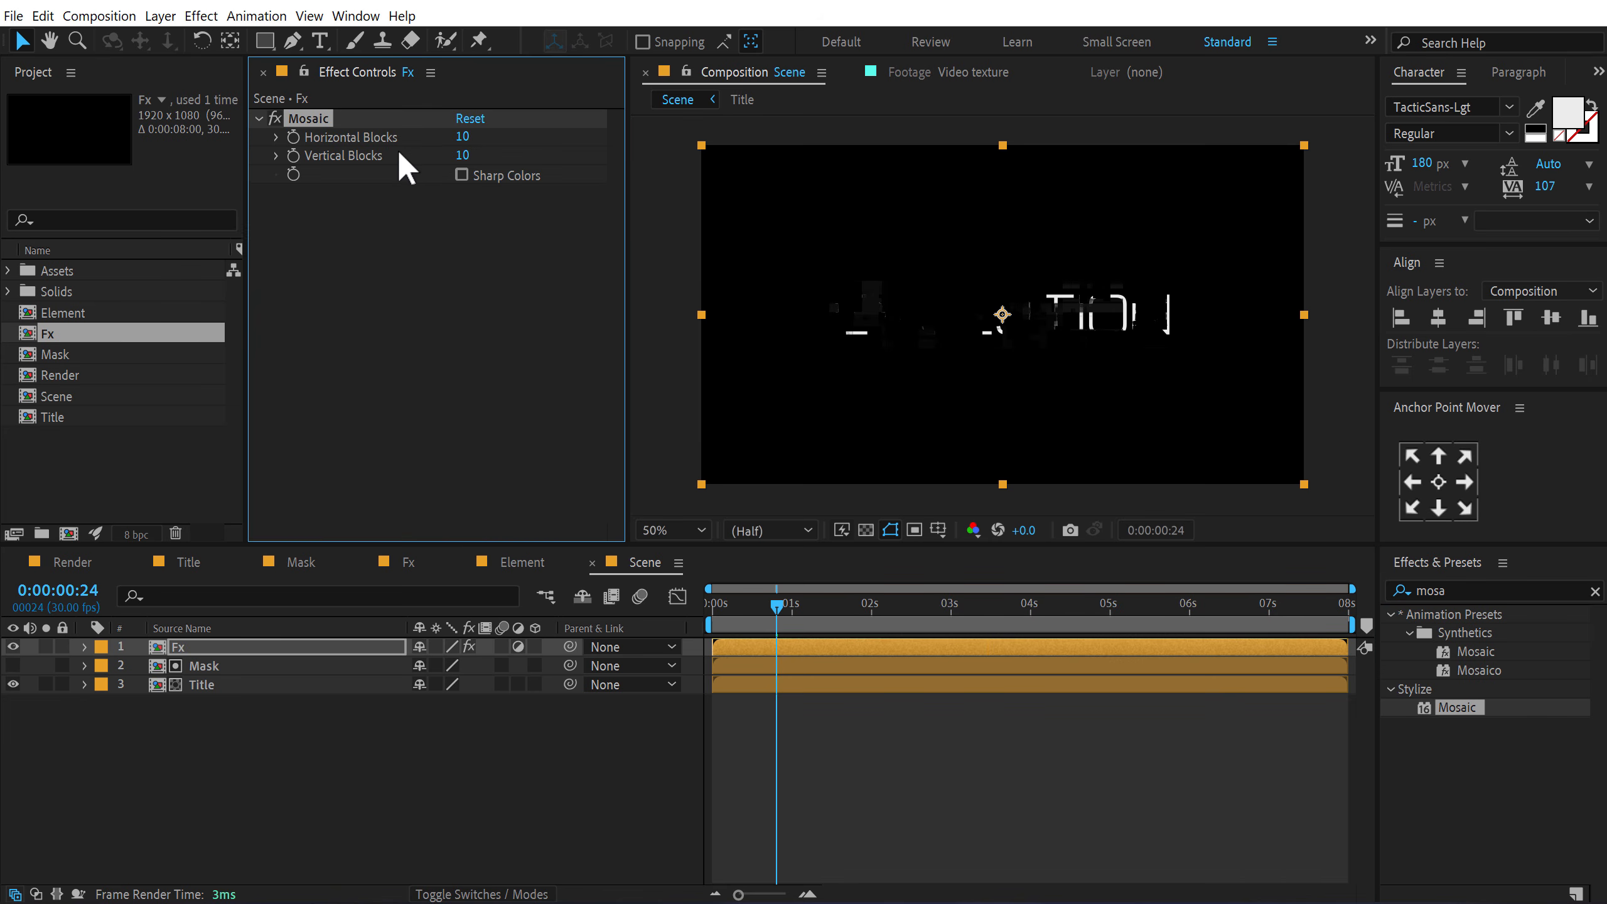
left_click(462, 137)
type("250")
left_click(462, 156)
type("2")
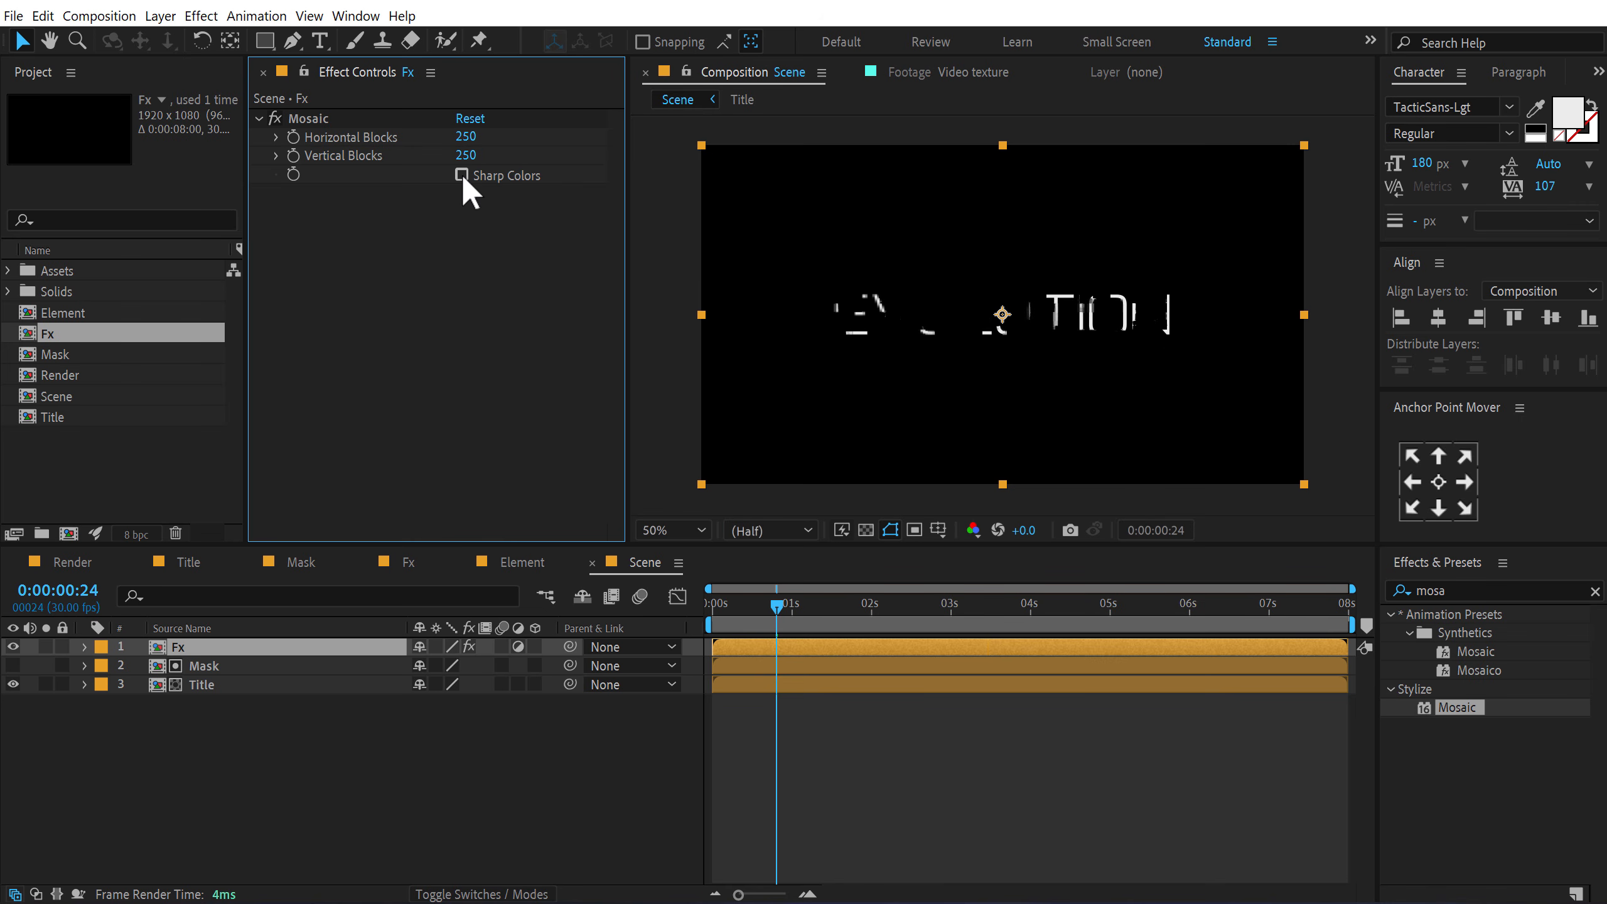
left_click(462, 174)
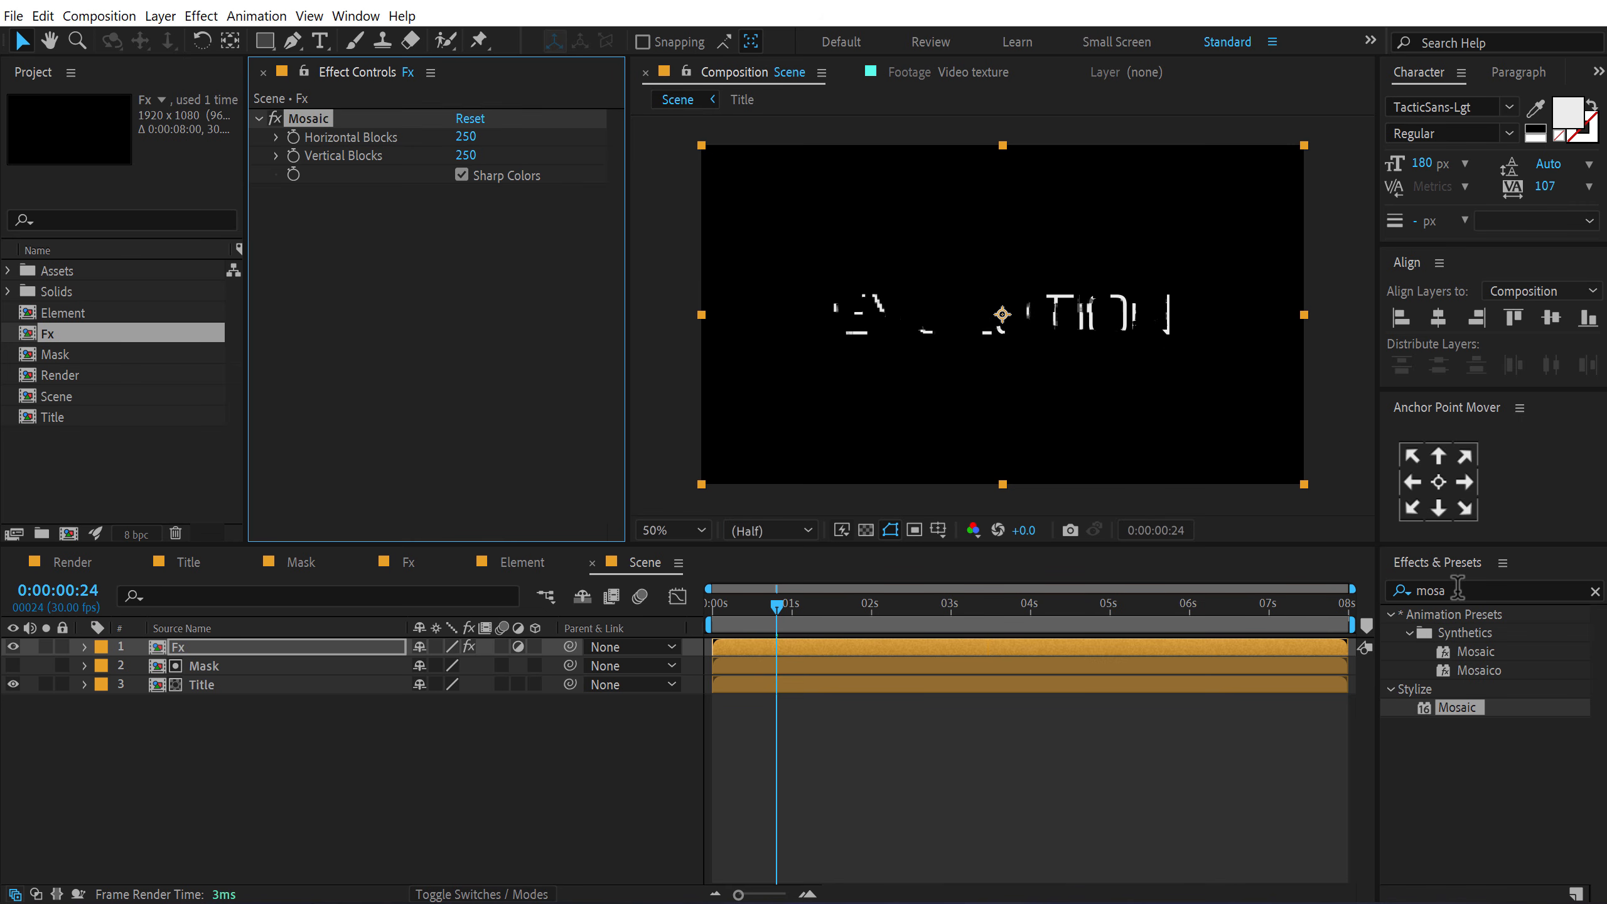
Step: Apply the Distort Transform effect to the Fx layer and turn off its Uniform Scale
left_click(1389, 588)
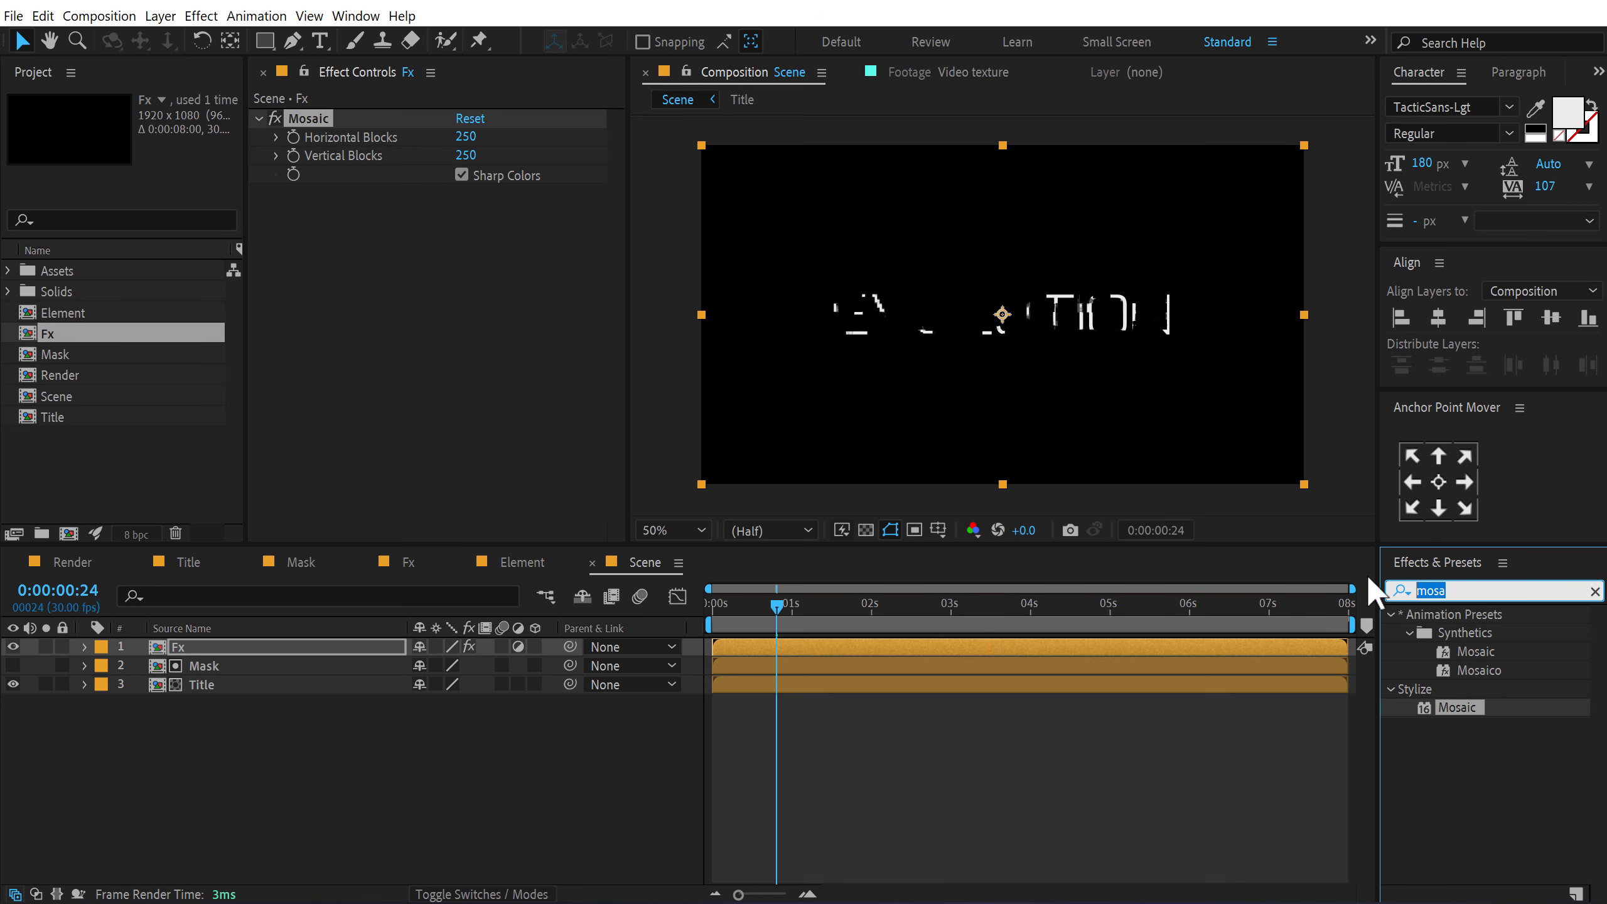
type("trans")
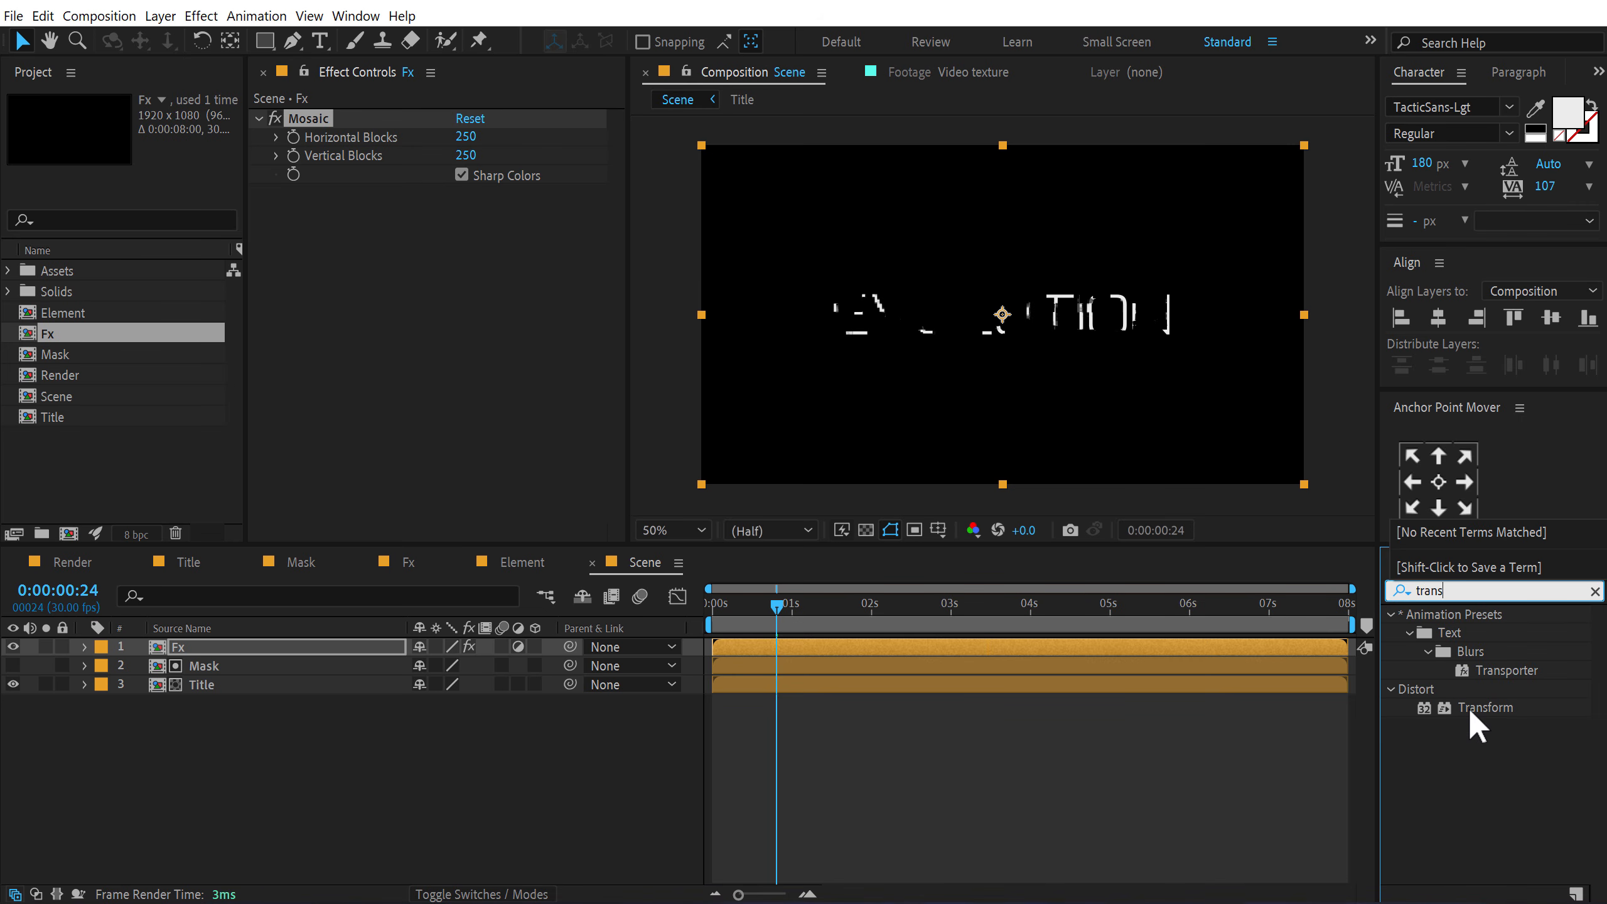
double_click(1470, 707)
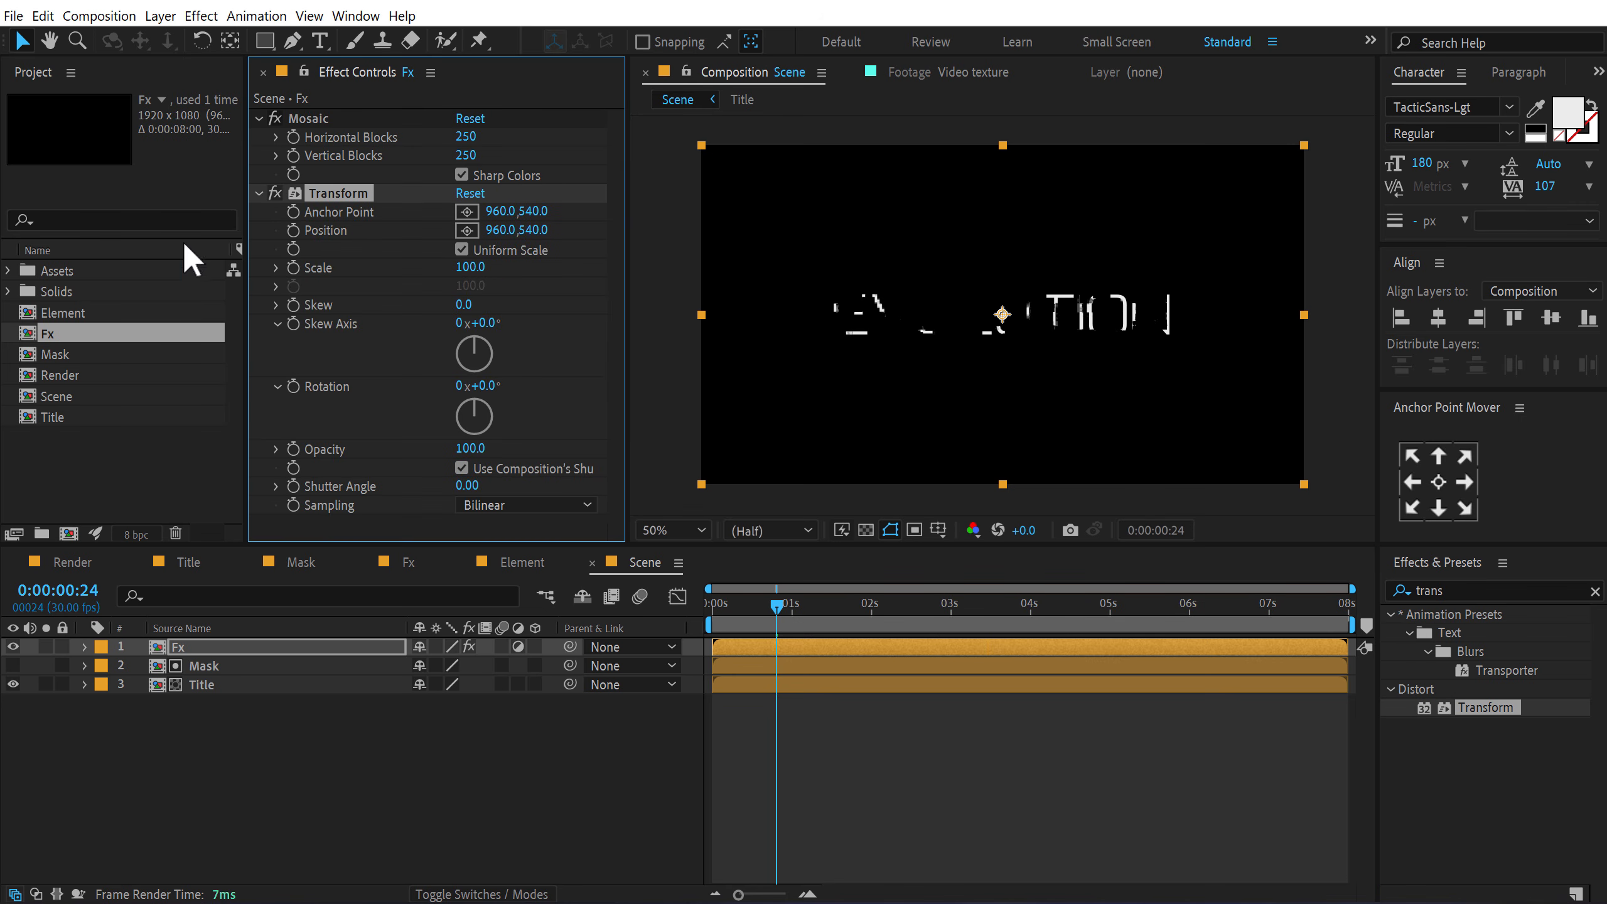
left_click(462, 248)
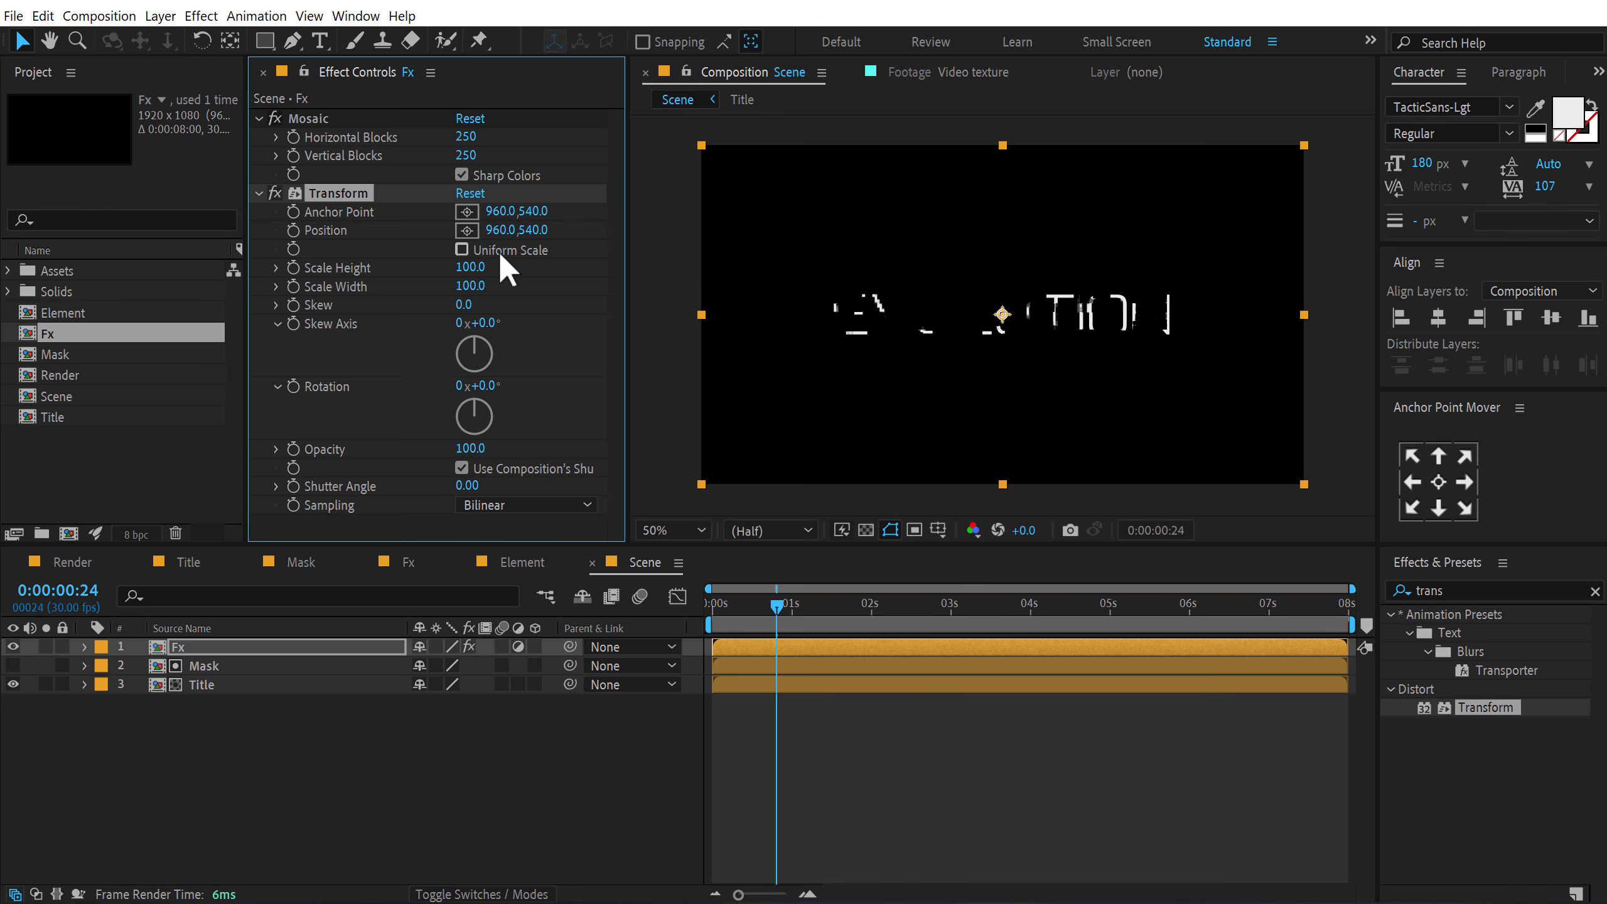
Step: Set the Fx layer's Transform effect to a Scale Height of 150 and a Scale Width of 200, and preview the glitch
left_click(468, 269)
key("Return")
left_click(469, 287)
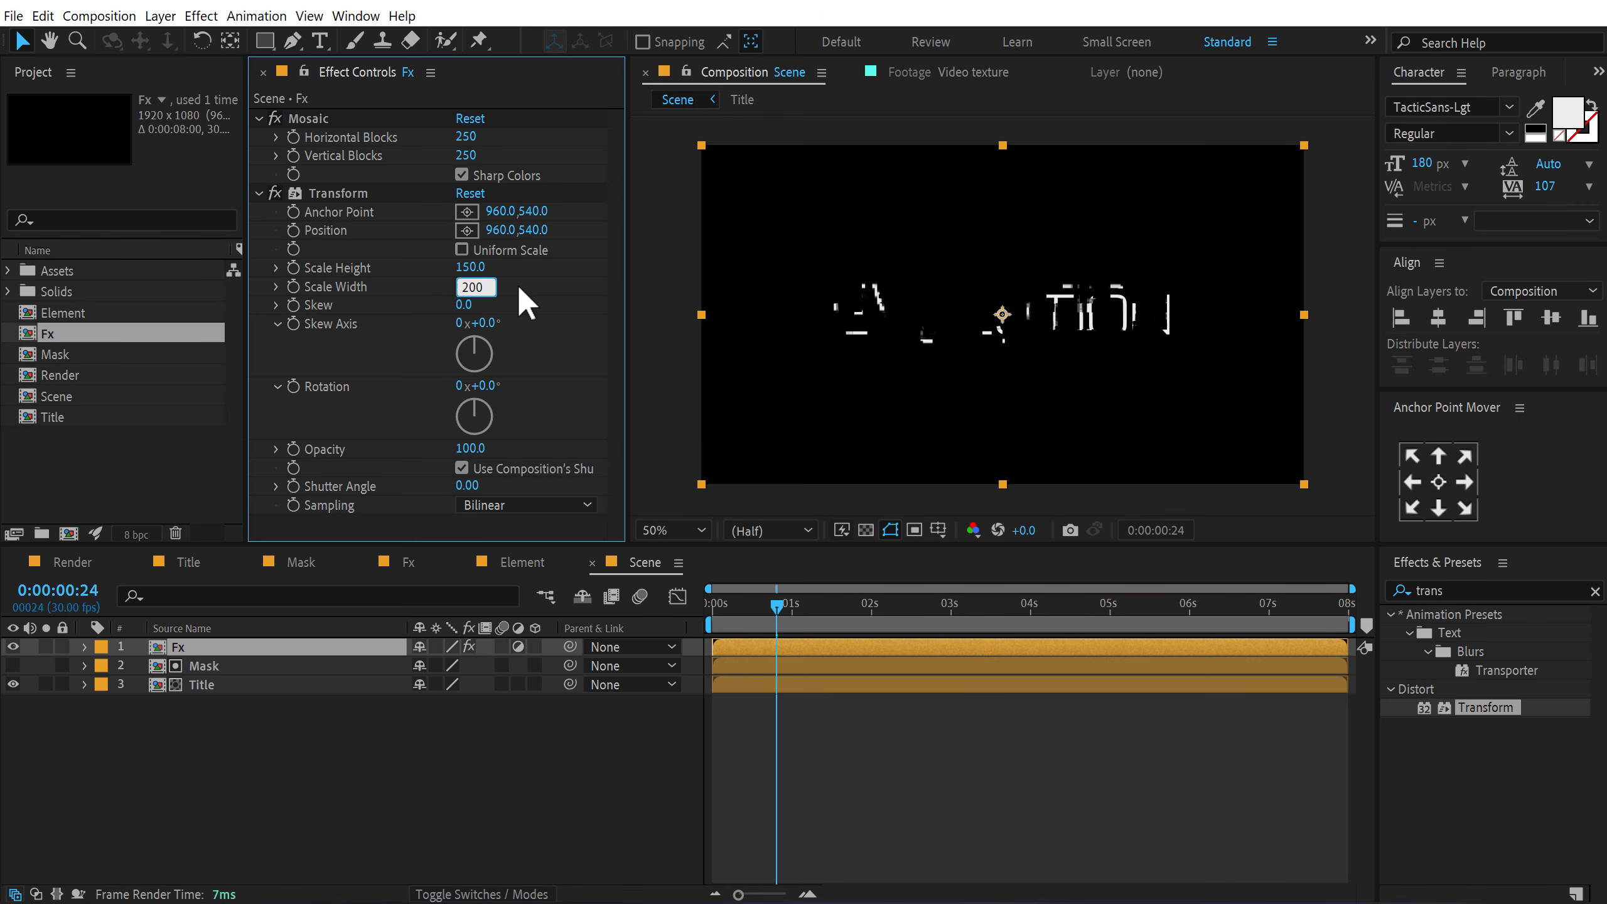
key("Return")
left_click_drag(733, 601, 824, 595)
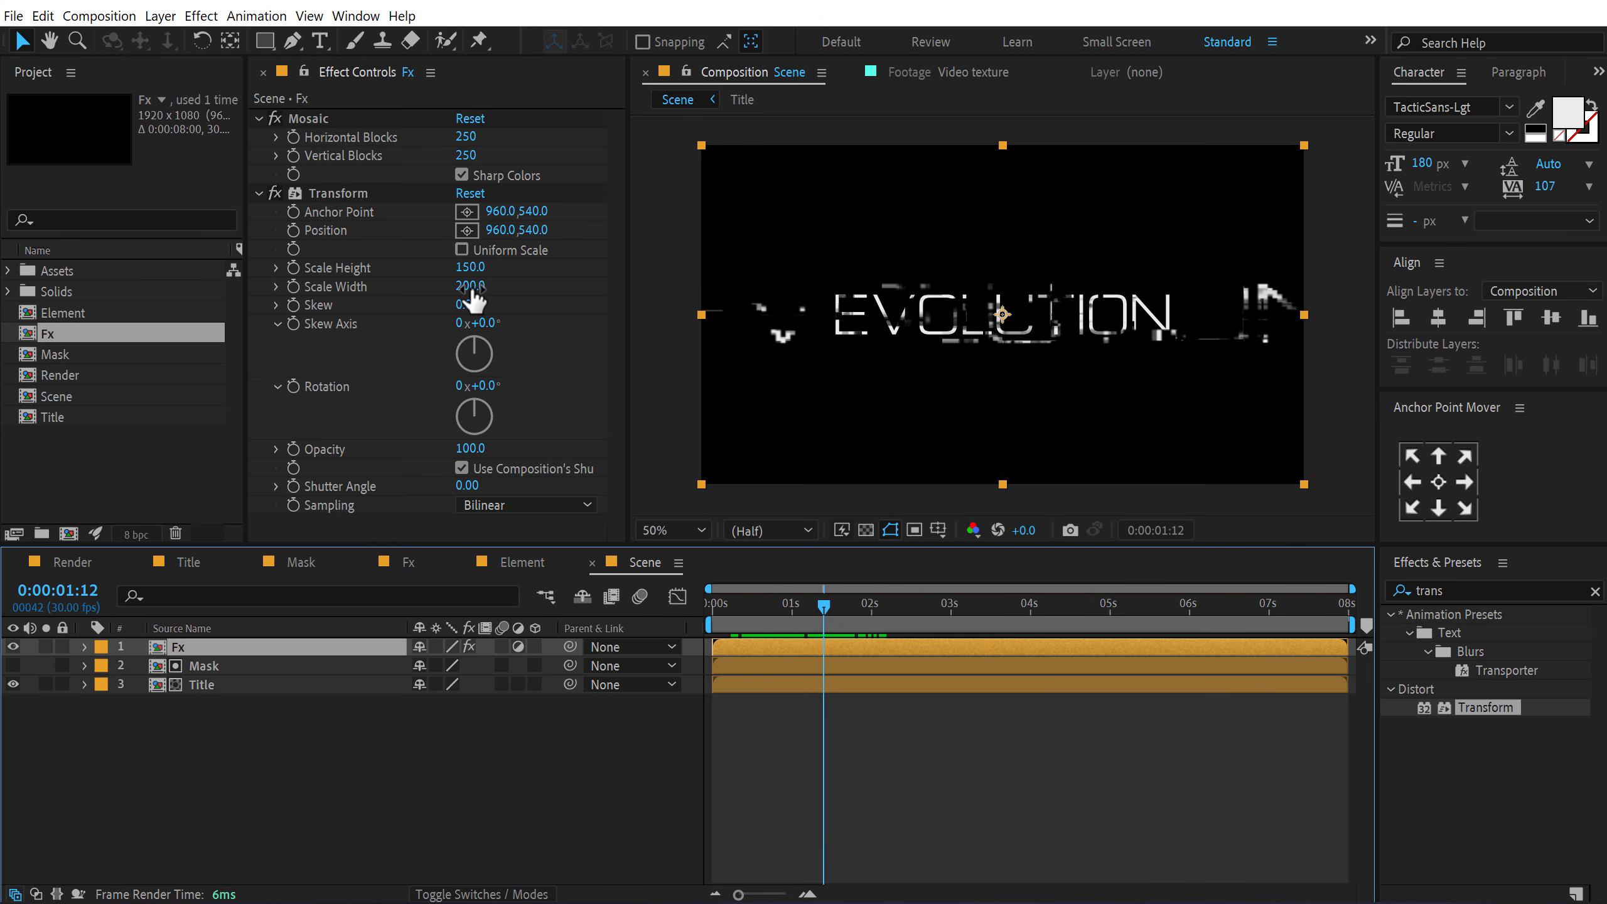
Step: Adjust the Transform effect on the Fx layer to a Scale Height of 210 and a Scale Width of 173
left_click_drag(471, 298, 411, 279)
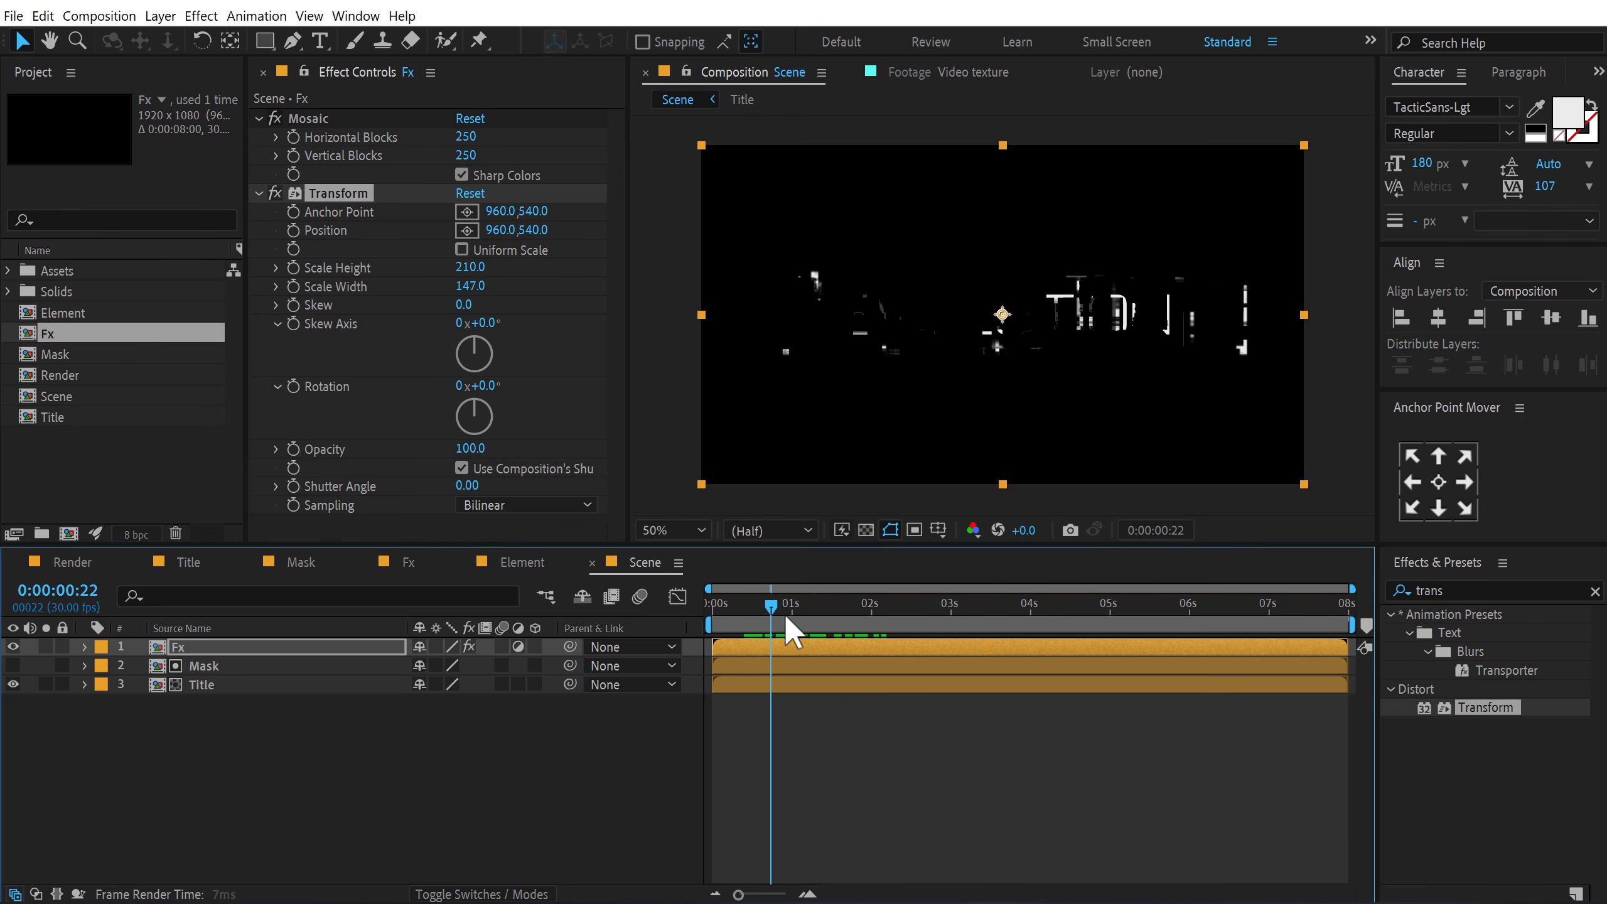
left_click_drag(784, 613, 841, 609)
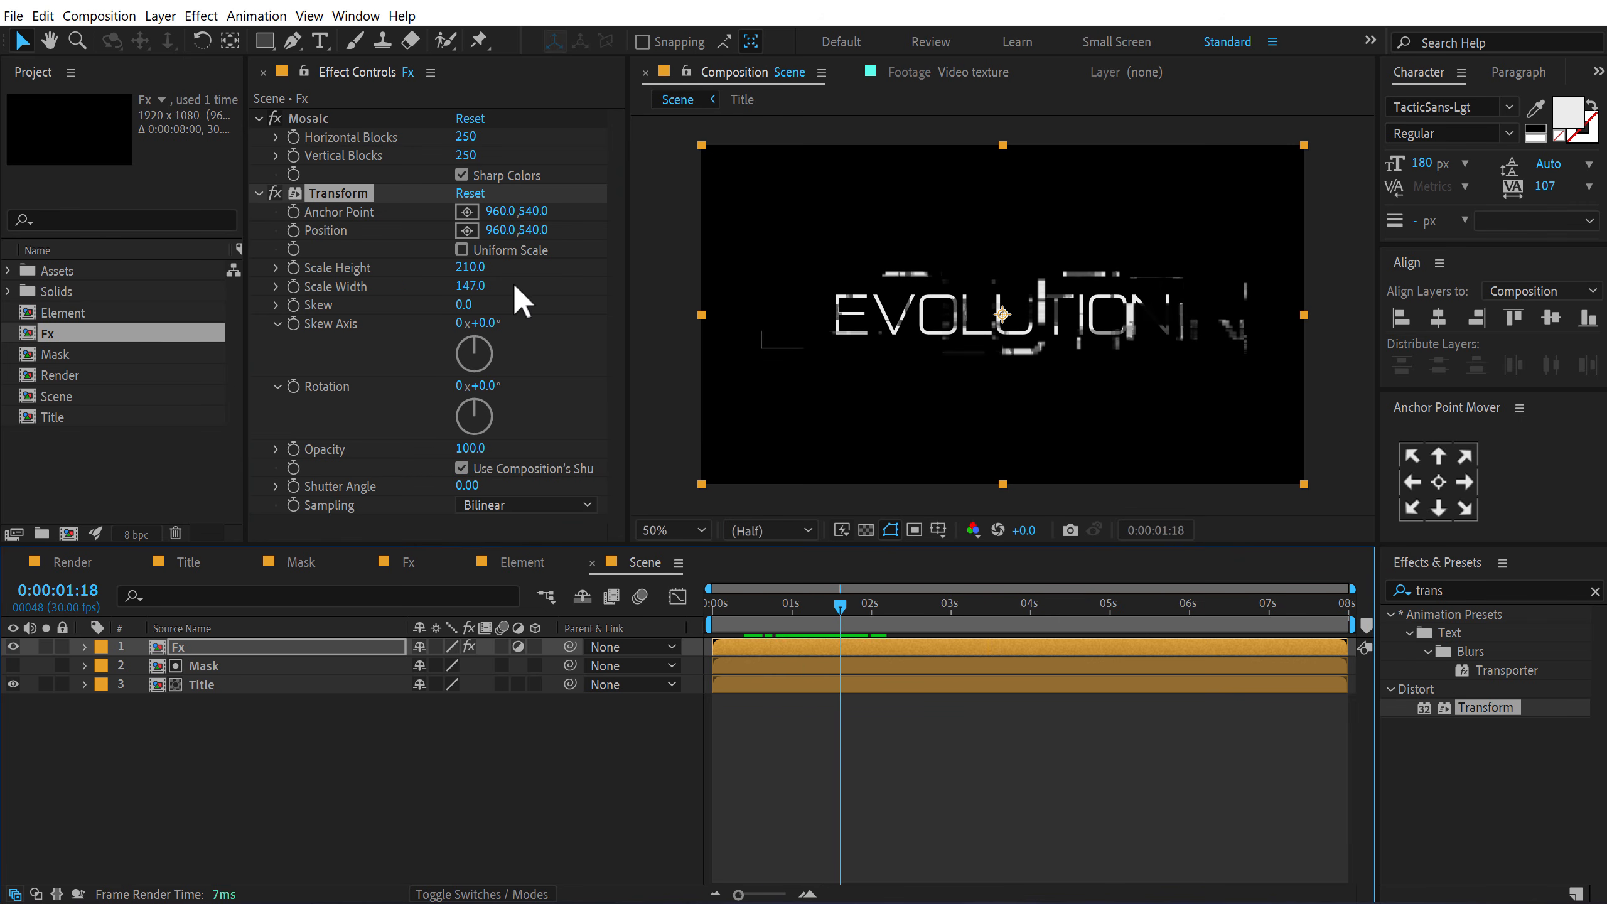
Step: Duplicate the Fx layer and delete the Transform effect from the upper copy
left_click(204, 647)
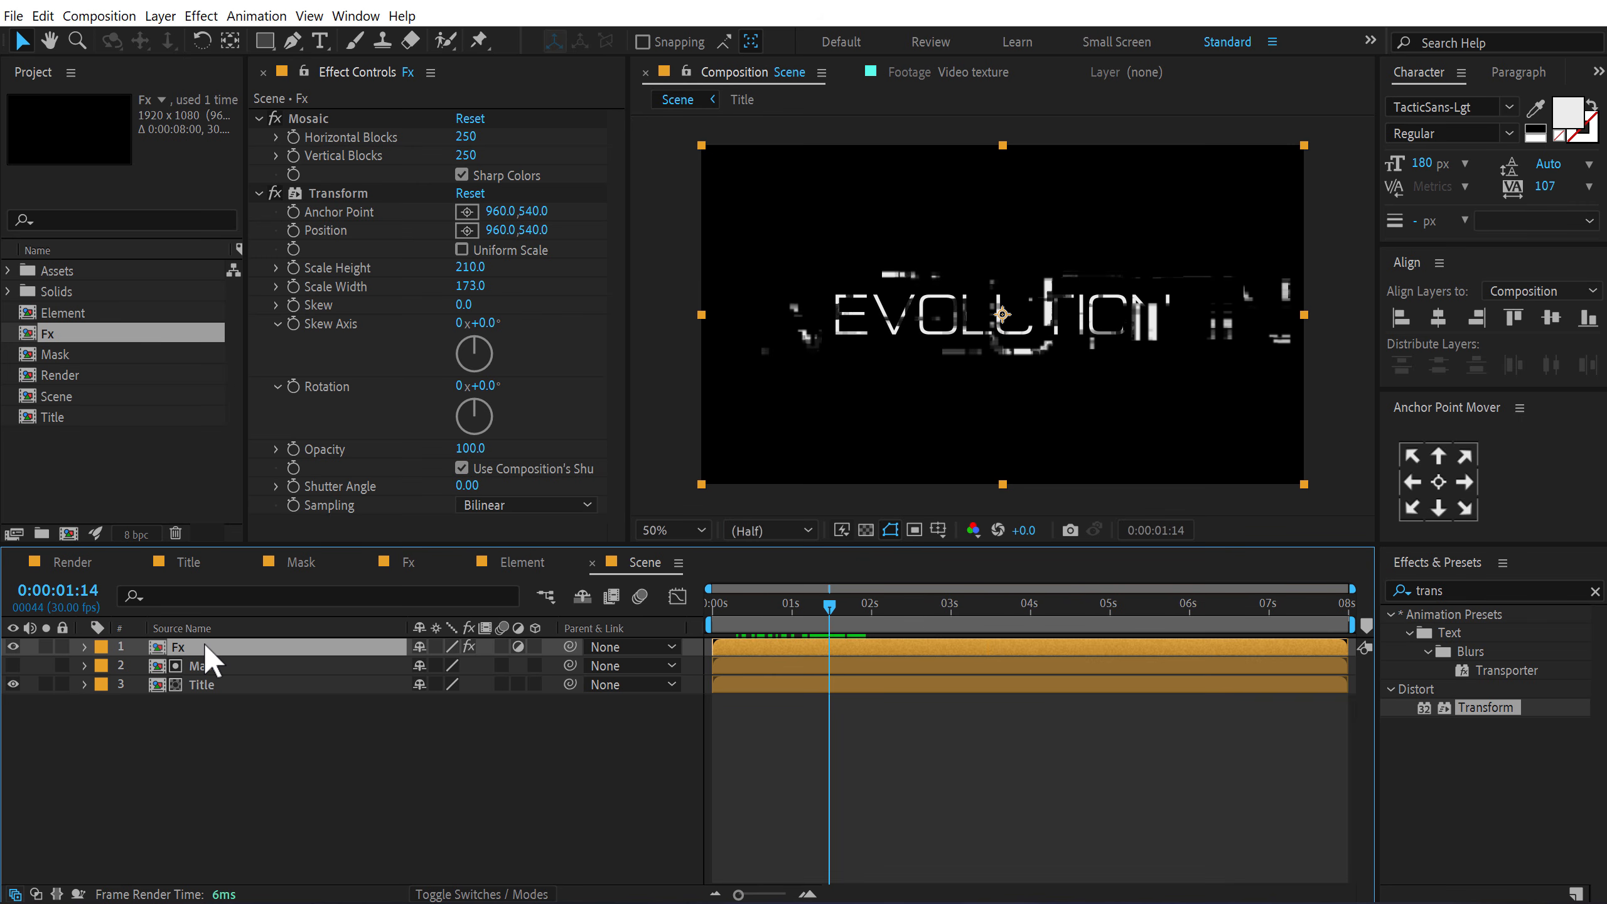
key("ctrl+d")
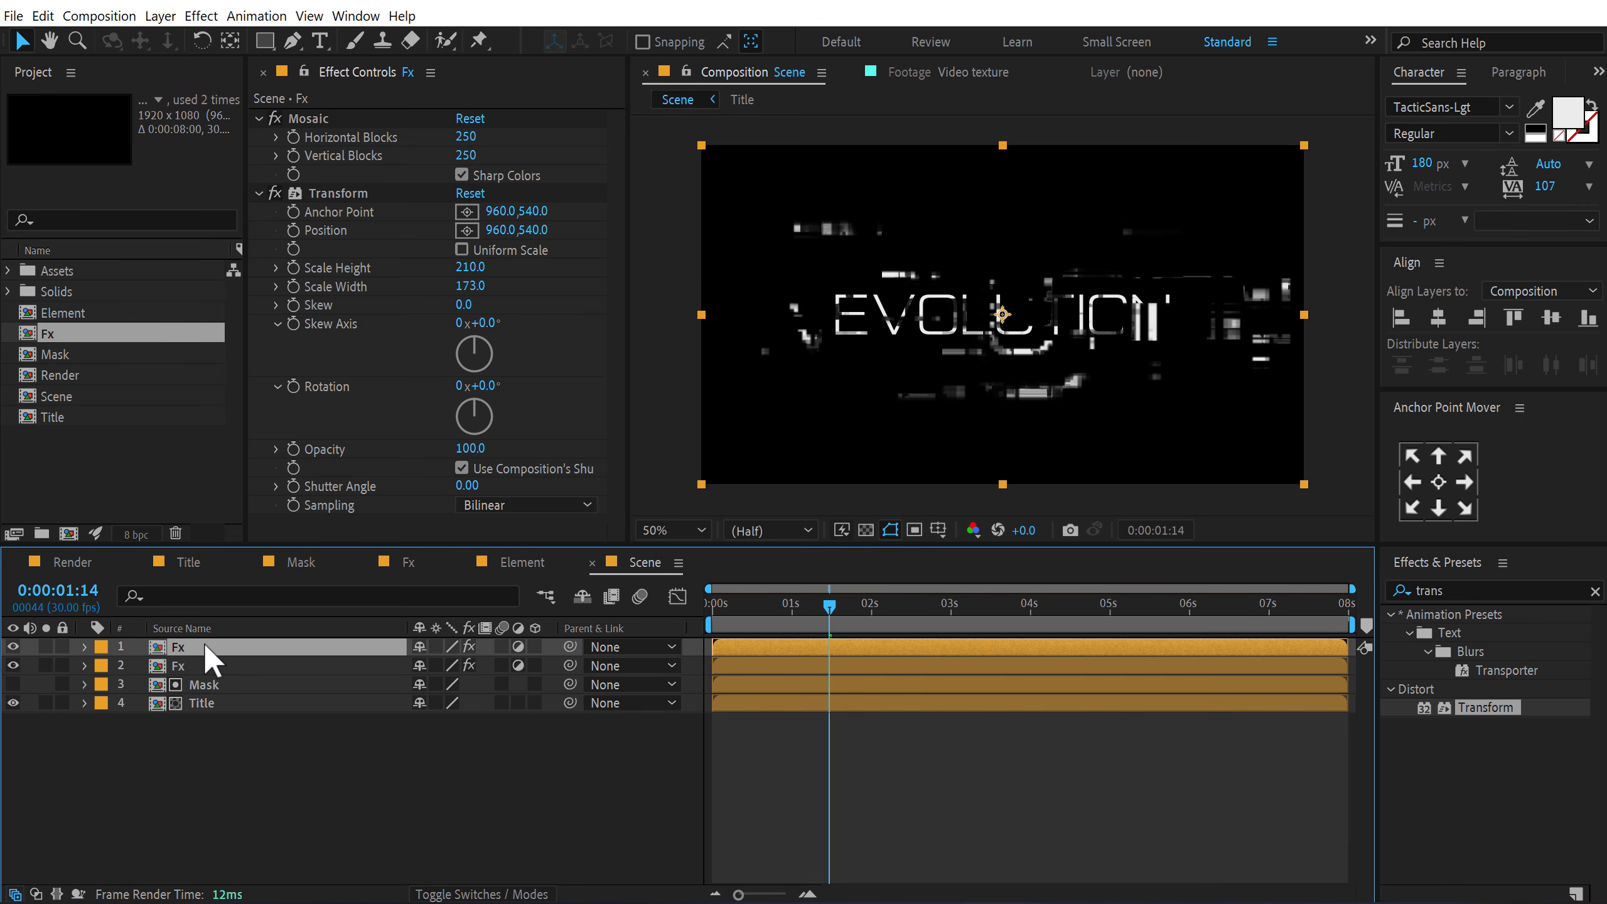
left_click(338, 196)
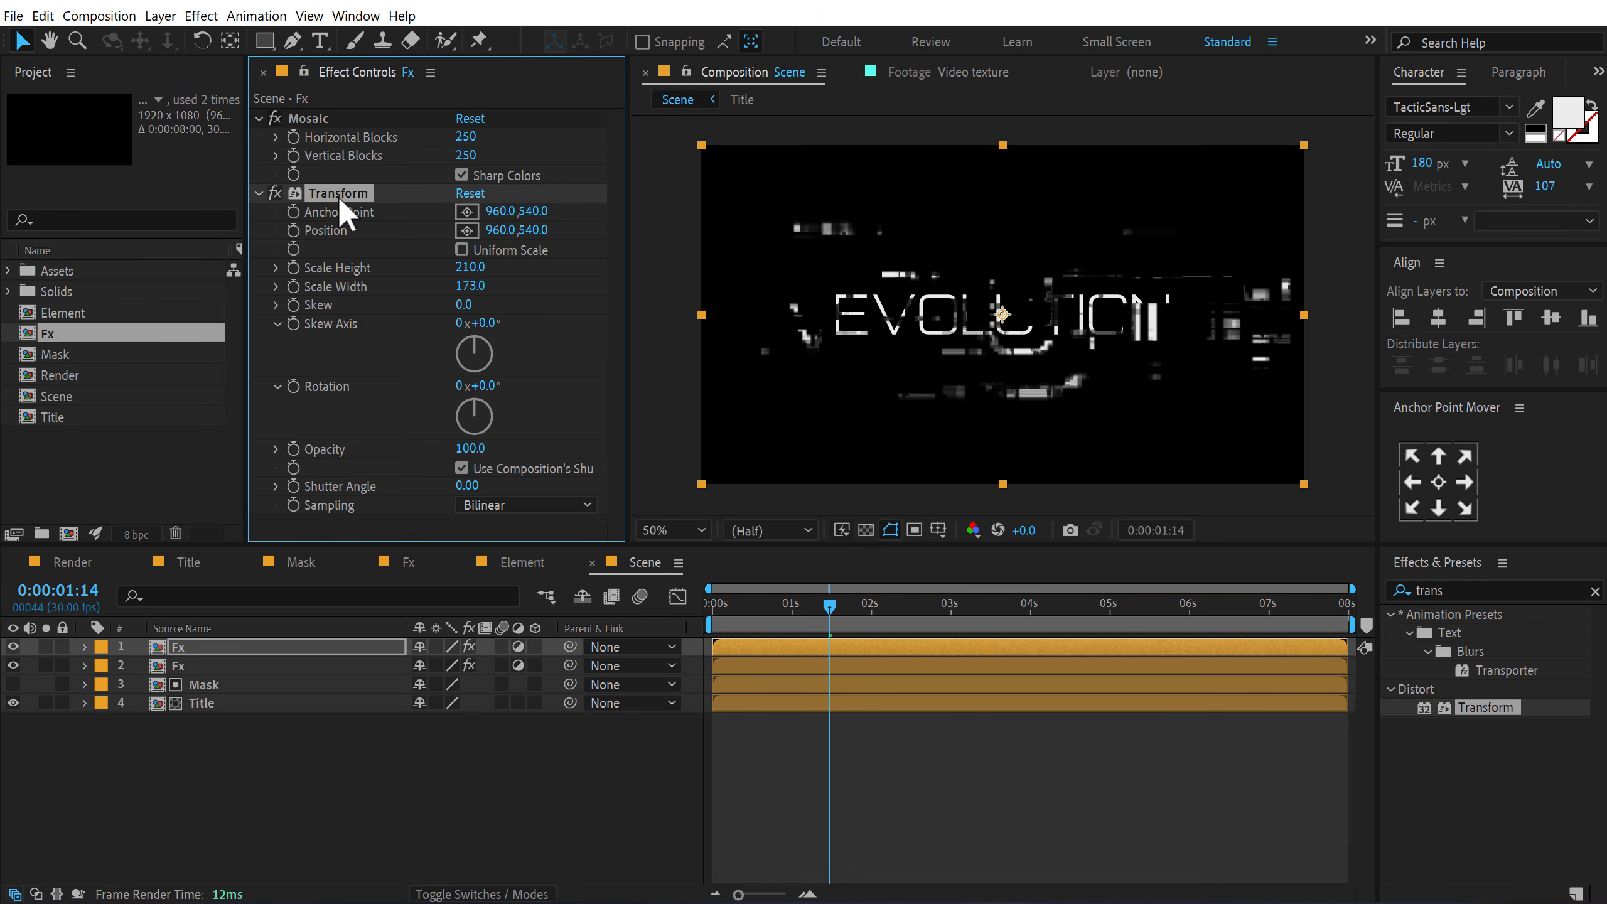
key("Delete")
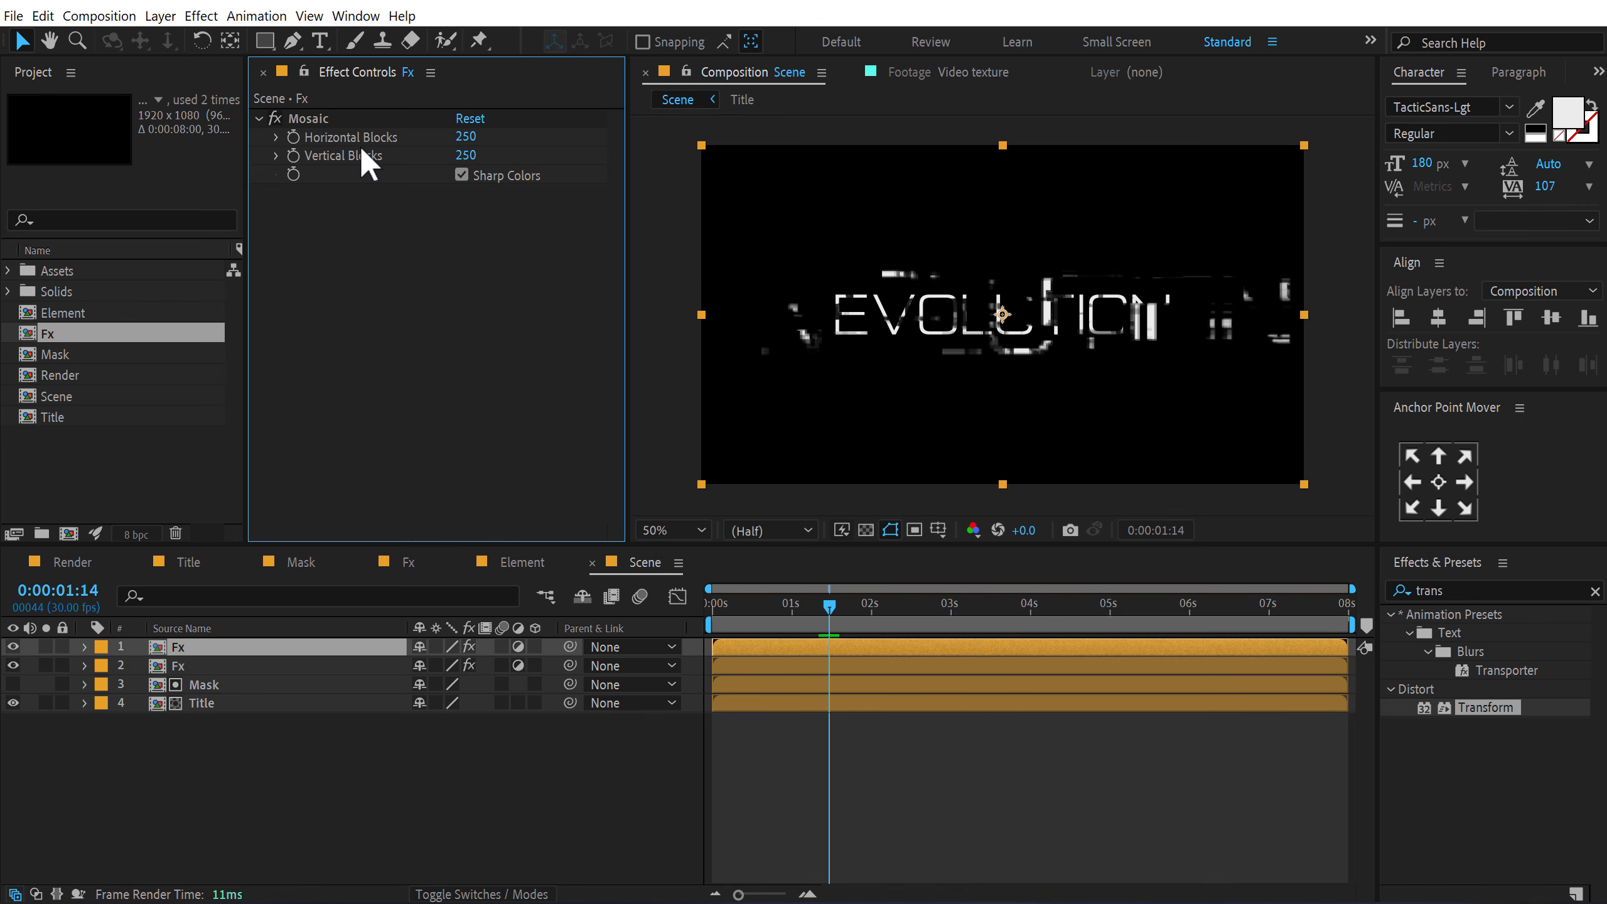
Step: Set the upper Fx layer's Mosaic effect to 25 horizontal blocks
left_click(467, 137)
type("25")
key("Return")
left_click(241, 768)
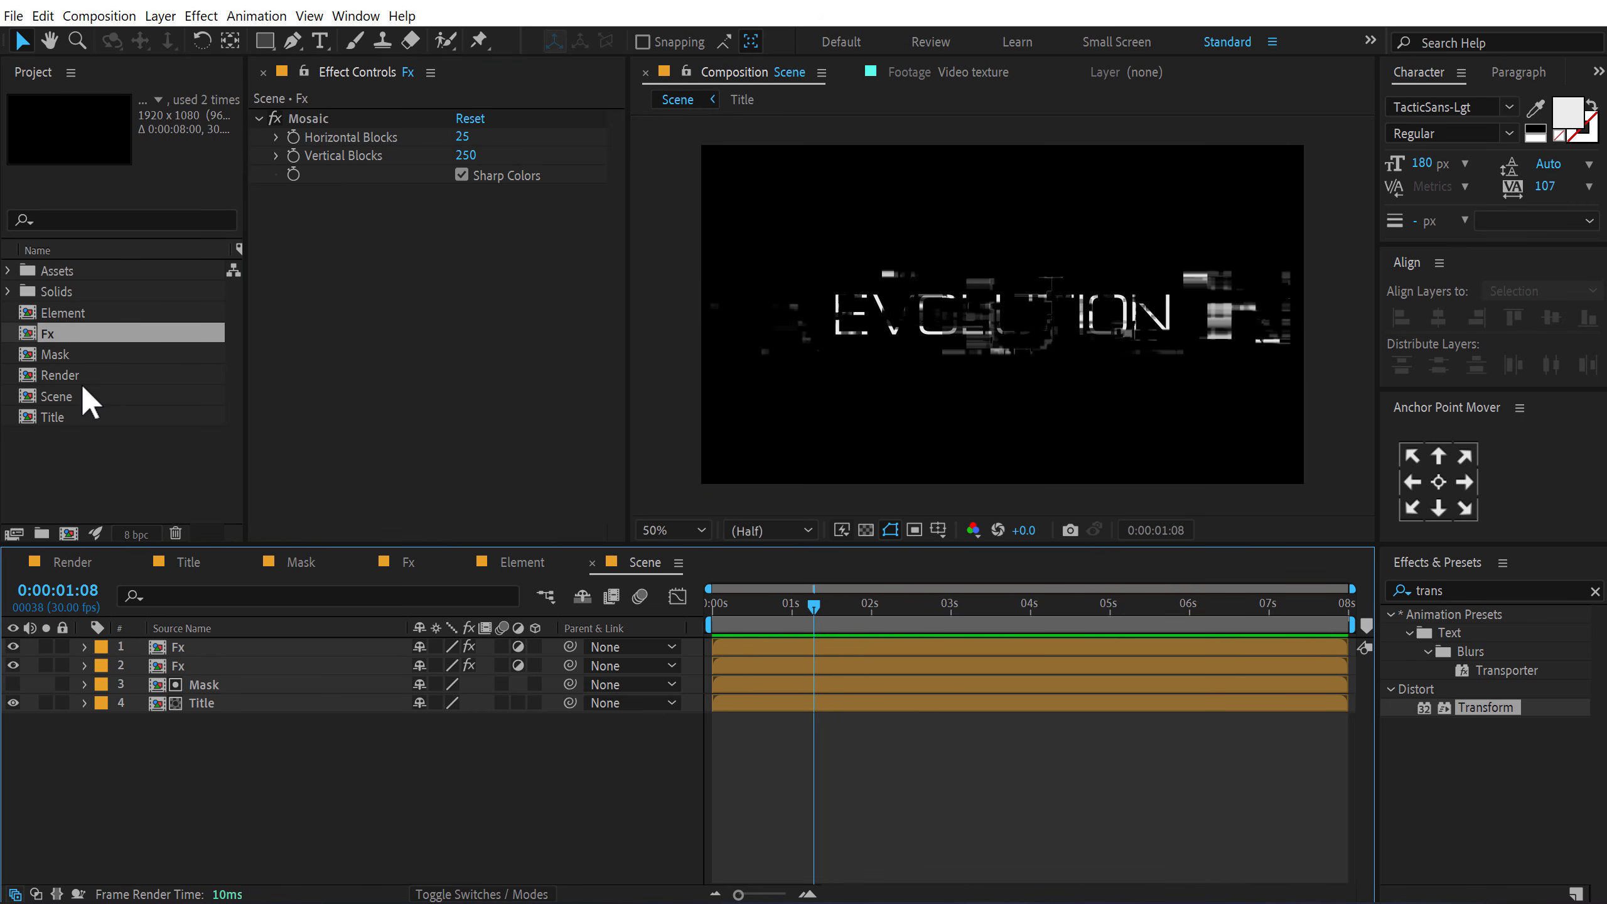
Step: Add the Element composition on top of the Scene layers and limit it to areas around the title with six freehand rectangular masks
left_click_drag(60, 314, 204, 641)
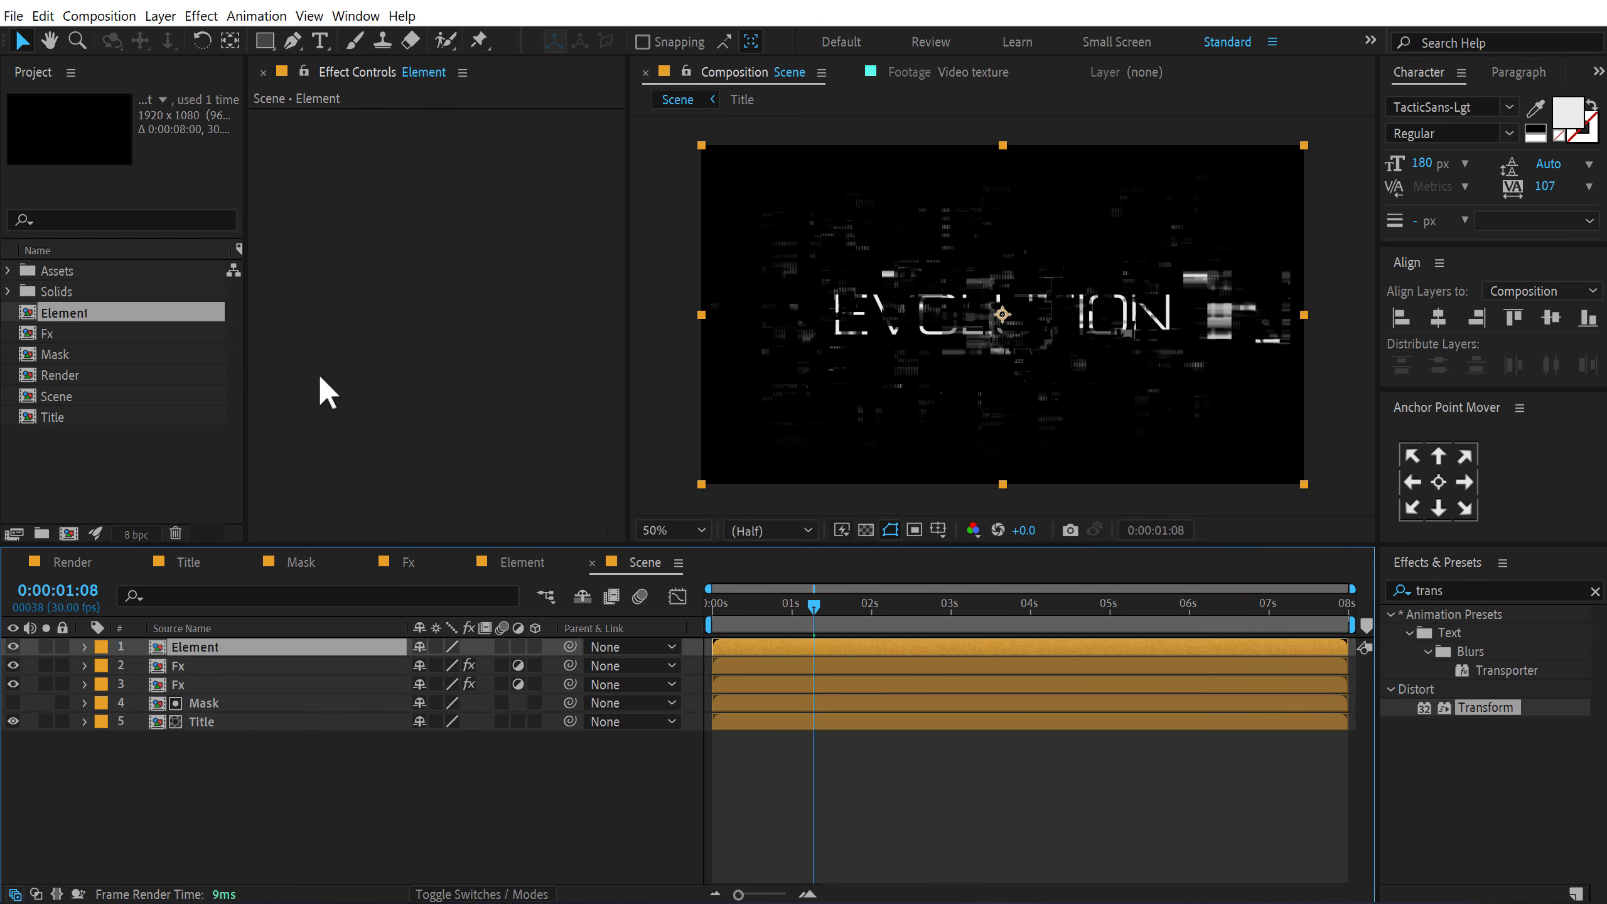
left_click(264, 41)
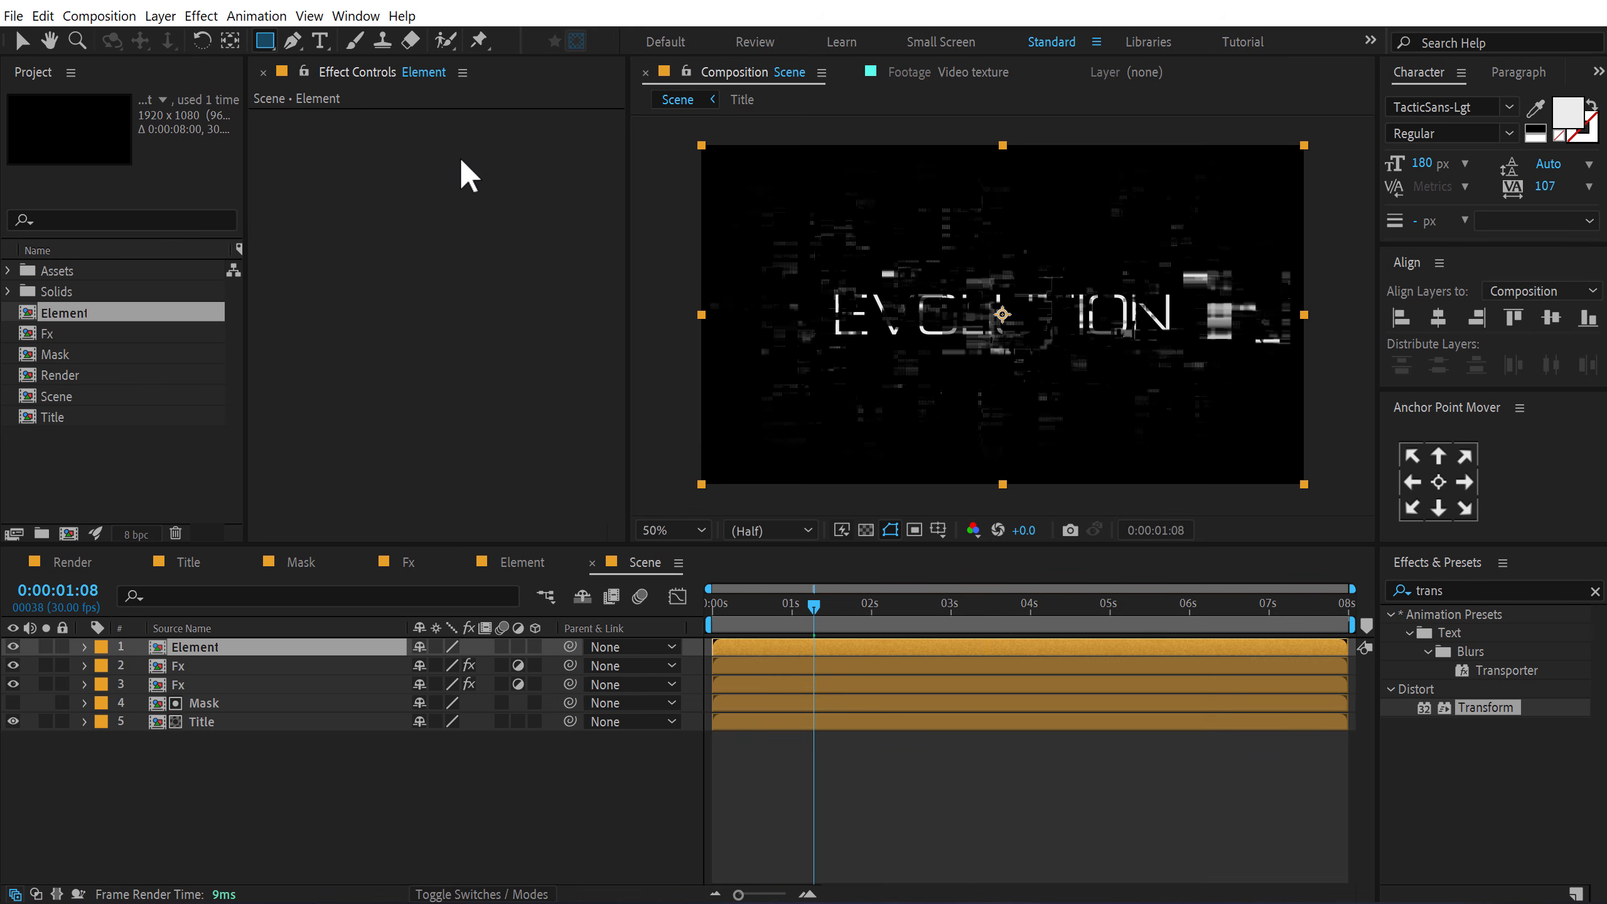
left_click_drag(784, 329, 1079, 364)
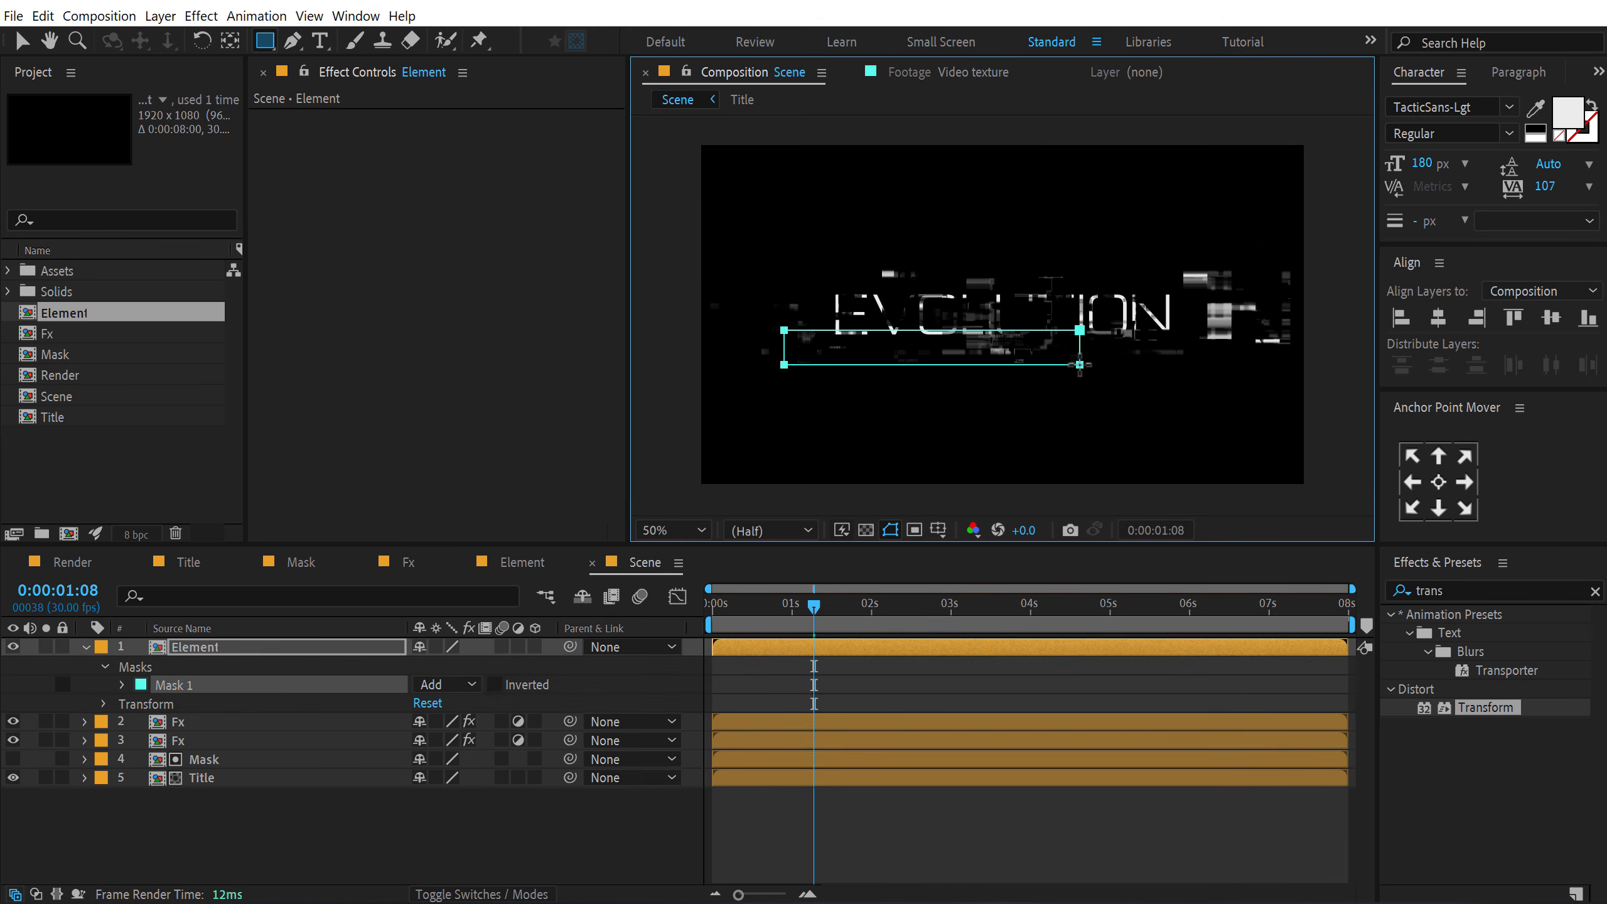
mouse_move(896, 247)
left_mouse_down()
mouse_move(1147, 284)
mouse_move(1262, 391)
left_mouse_up()
left_click_drag(1202, 232, 1240, 294)
mouse_move(929, 356)
left_mouse_down()
mouse_move(962, 397)
mouse_move(1081, 361)
left_mouse_up()
left_click(714, 601)
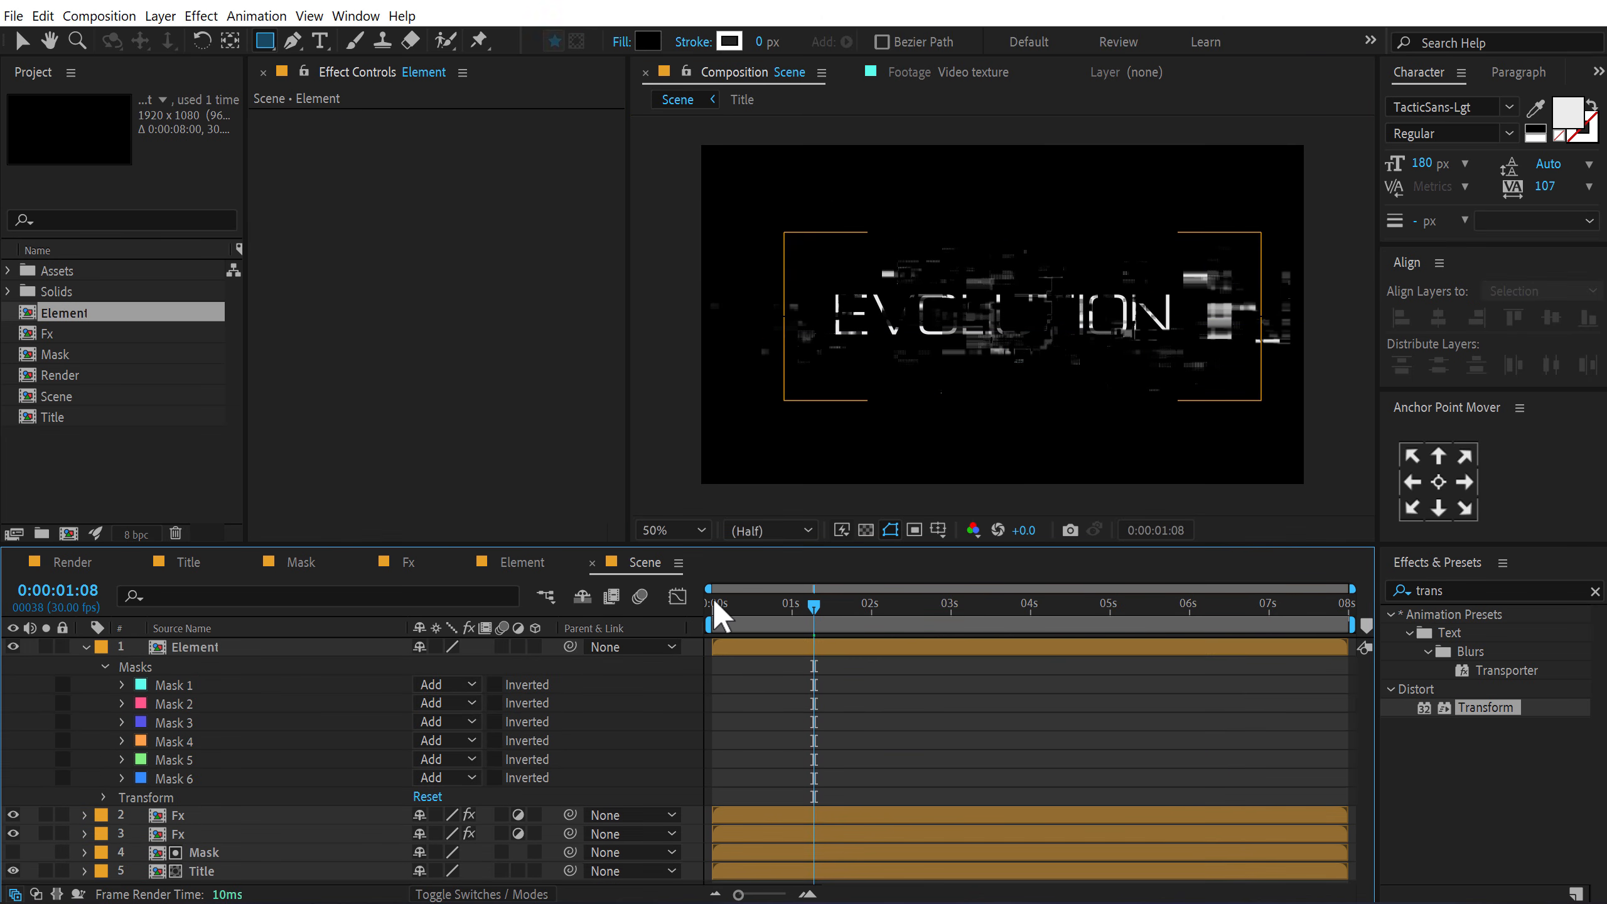
left_click_drag(715, 603, 924, 606)
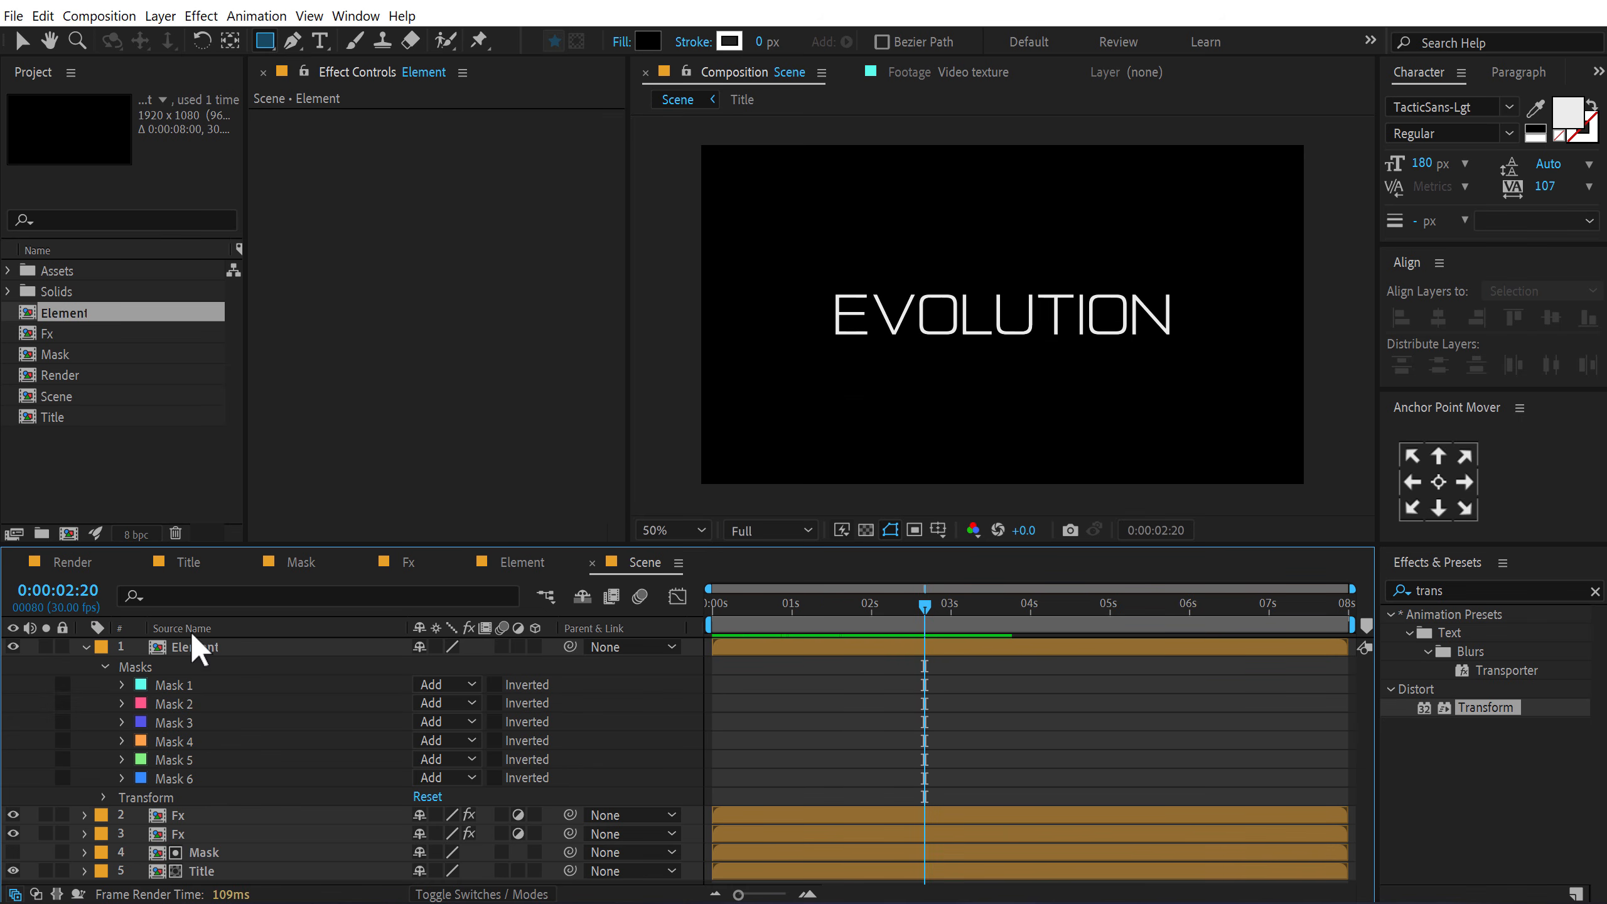
left_click(86, 646)
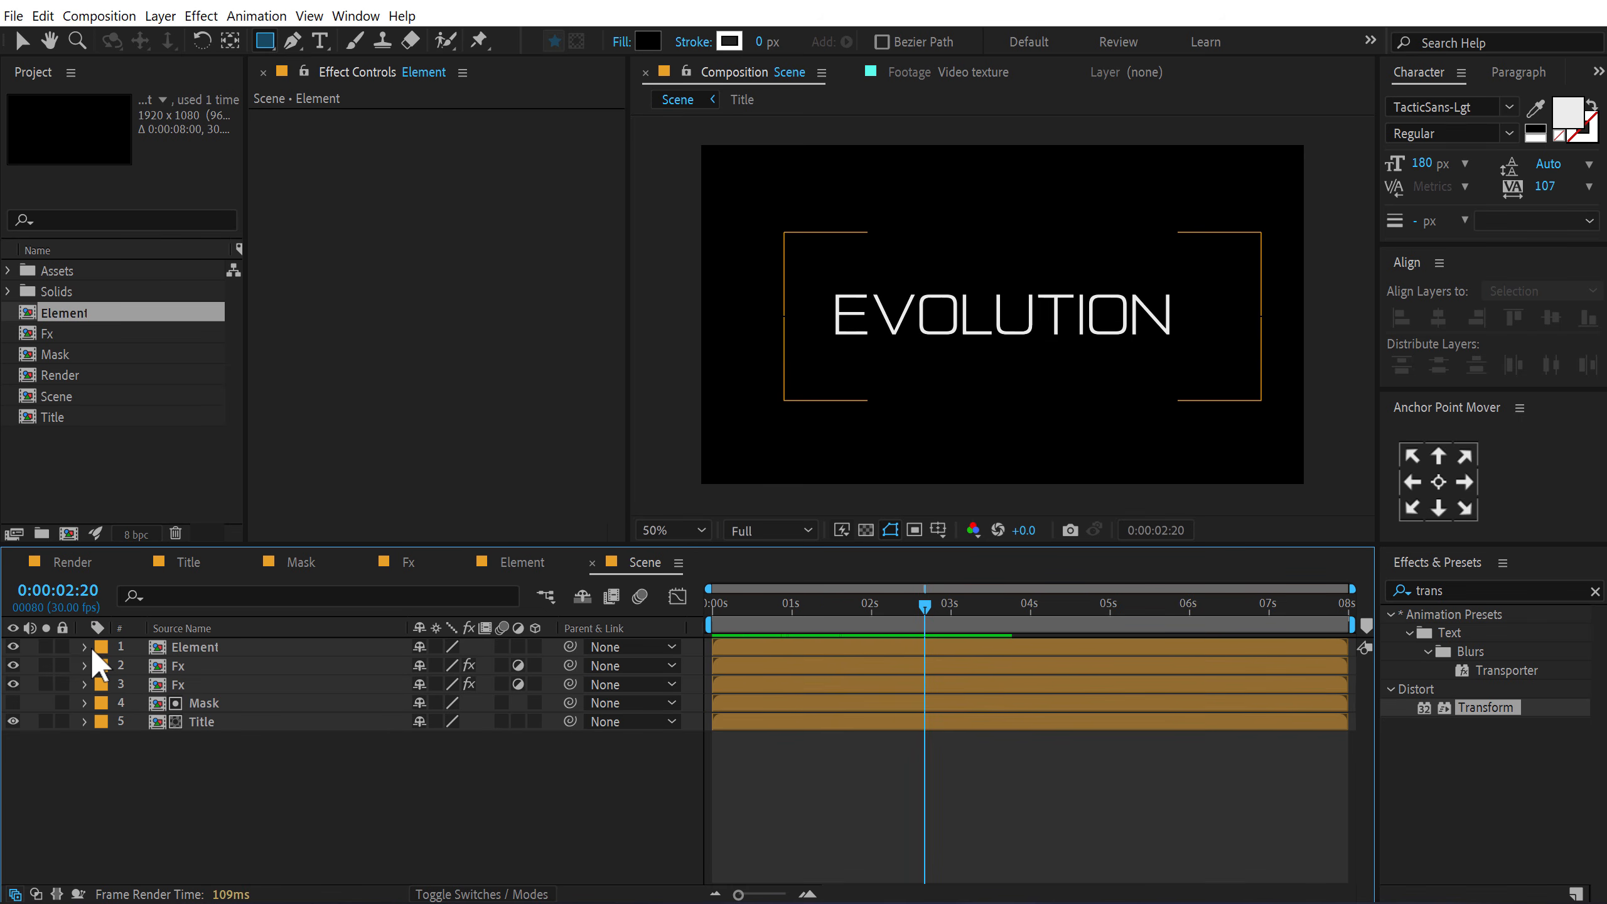
left_click(20, 35)
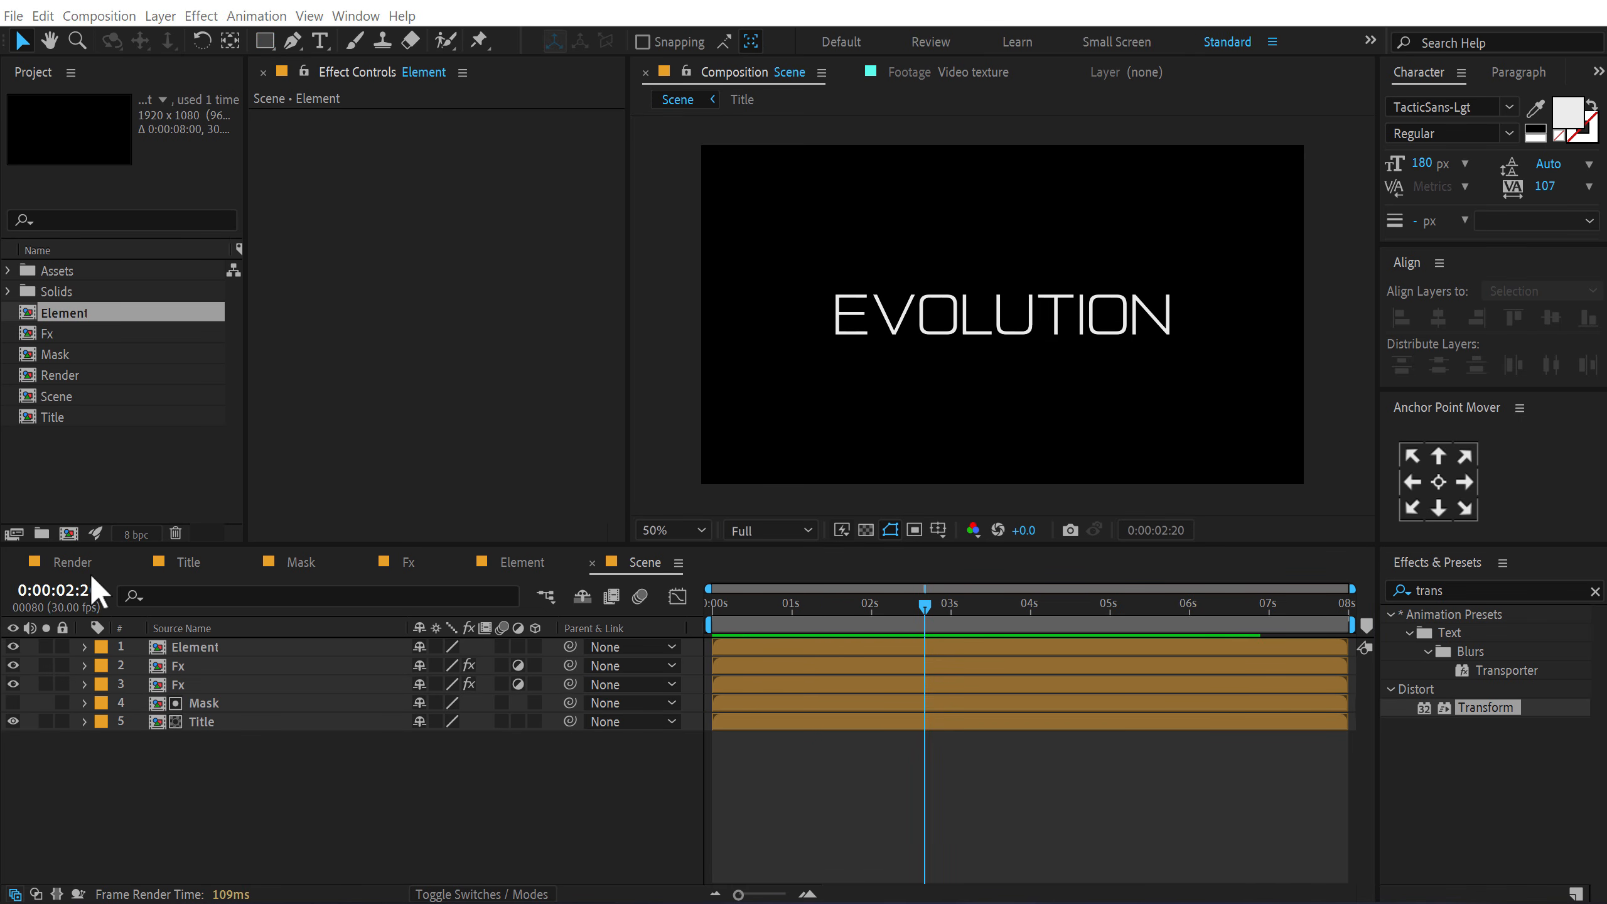
Step: In the Render composition, create a black 1920 x 1080 px solid named BG
left_click(75, 563)
left_click(113, 494)
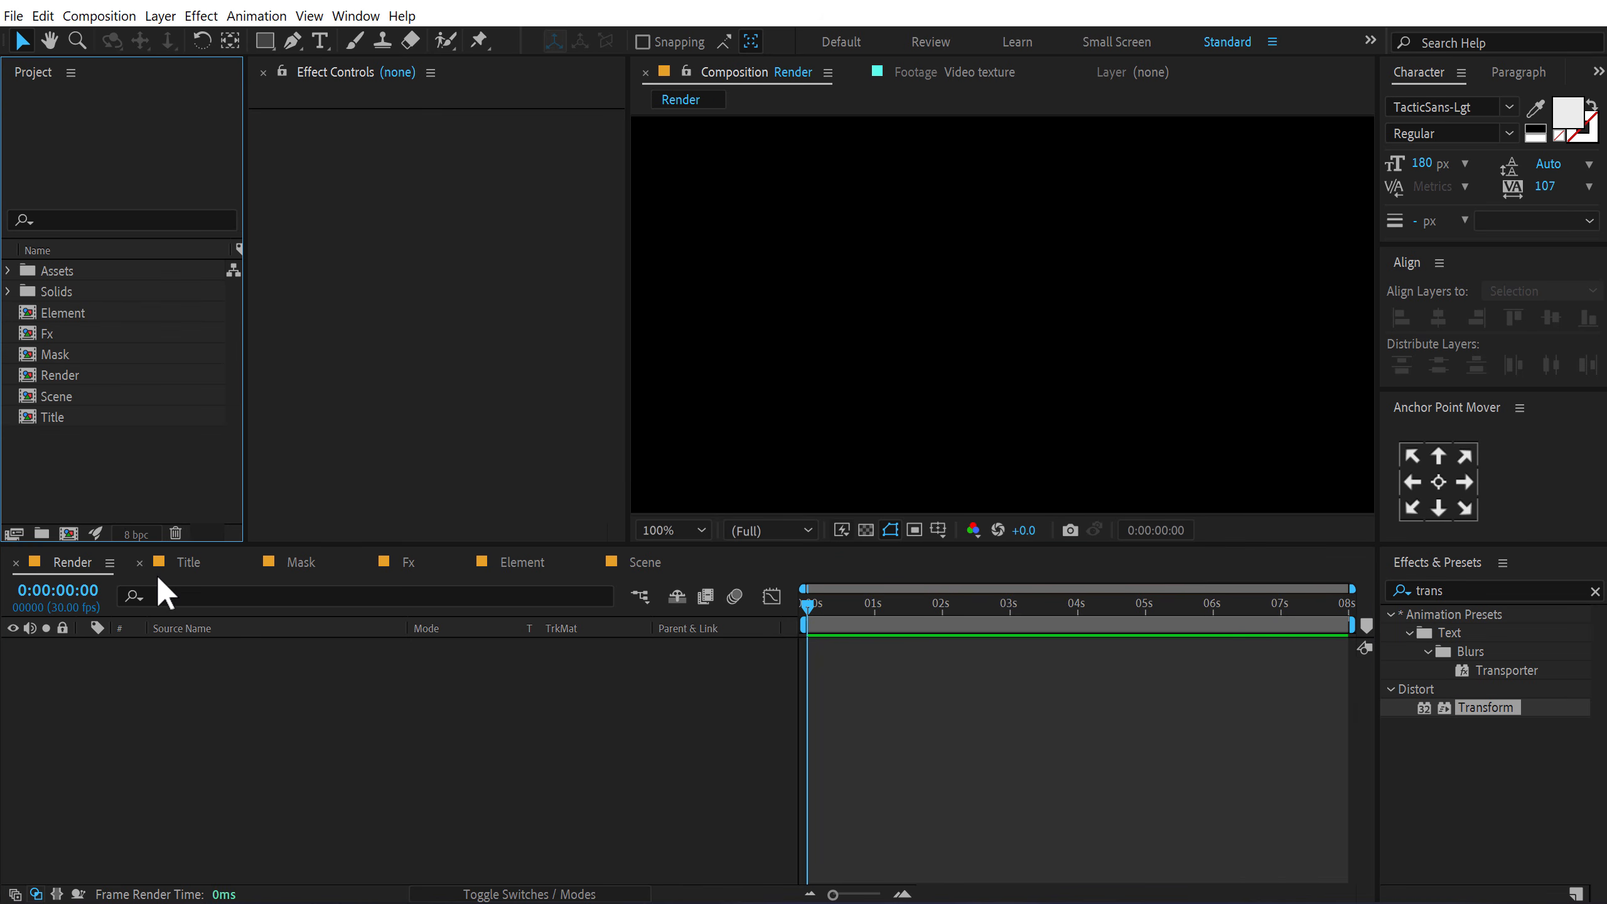
left_click(320, 792)
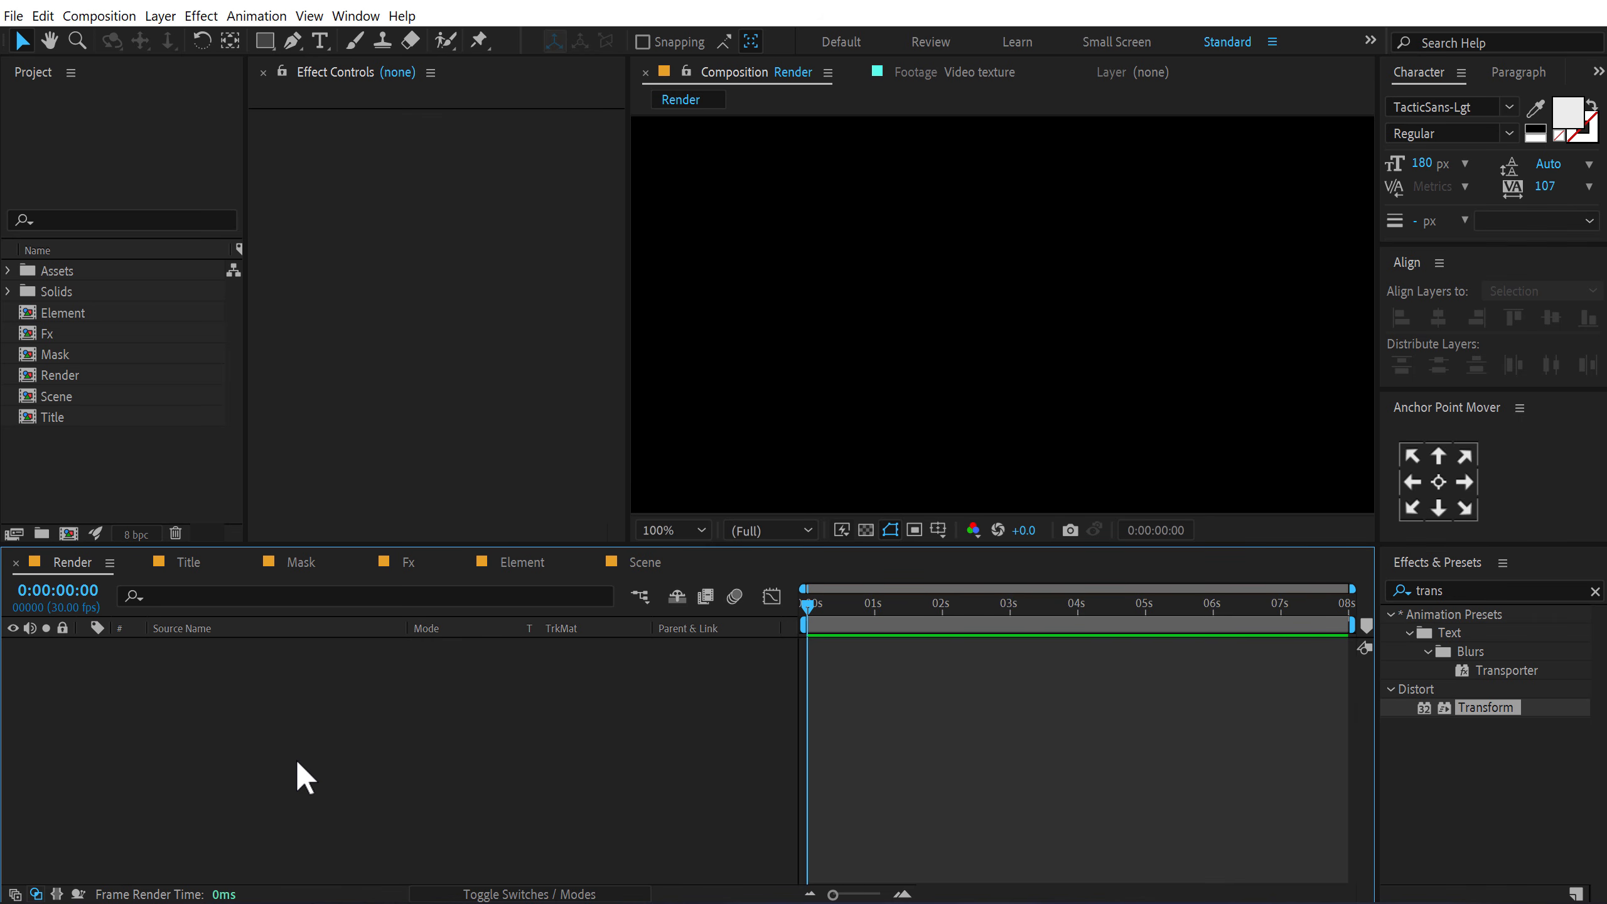
key("ctrl+y")
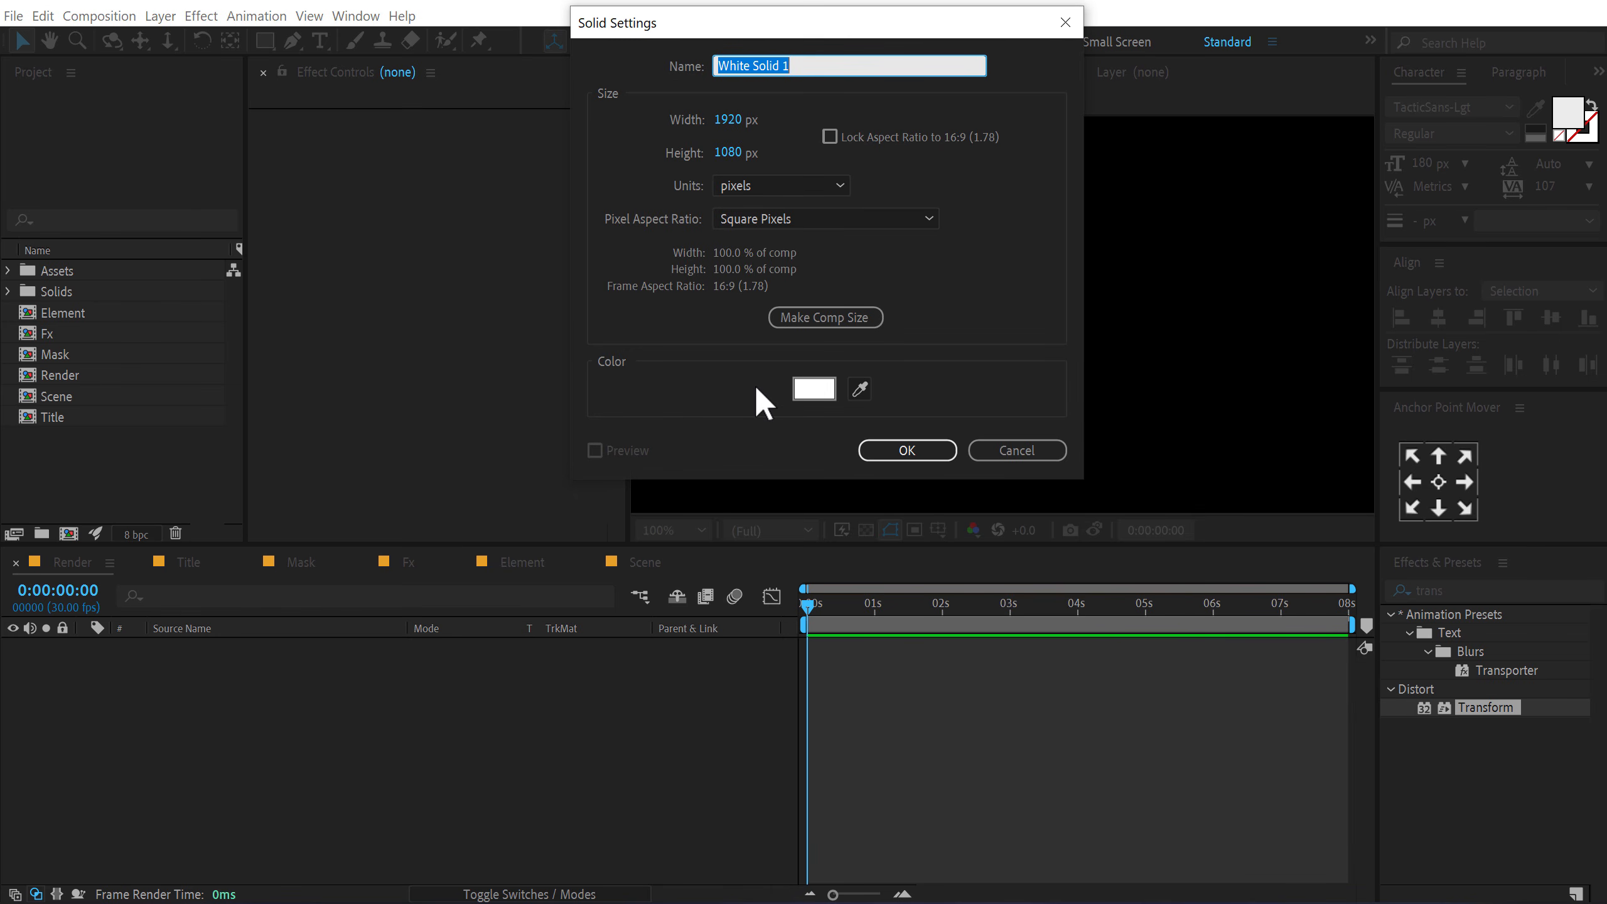
type("BG")
left_click(811, 388)
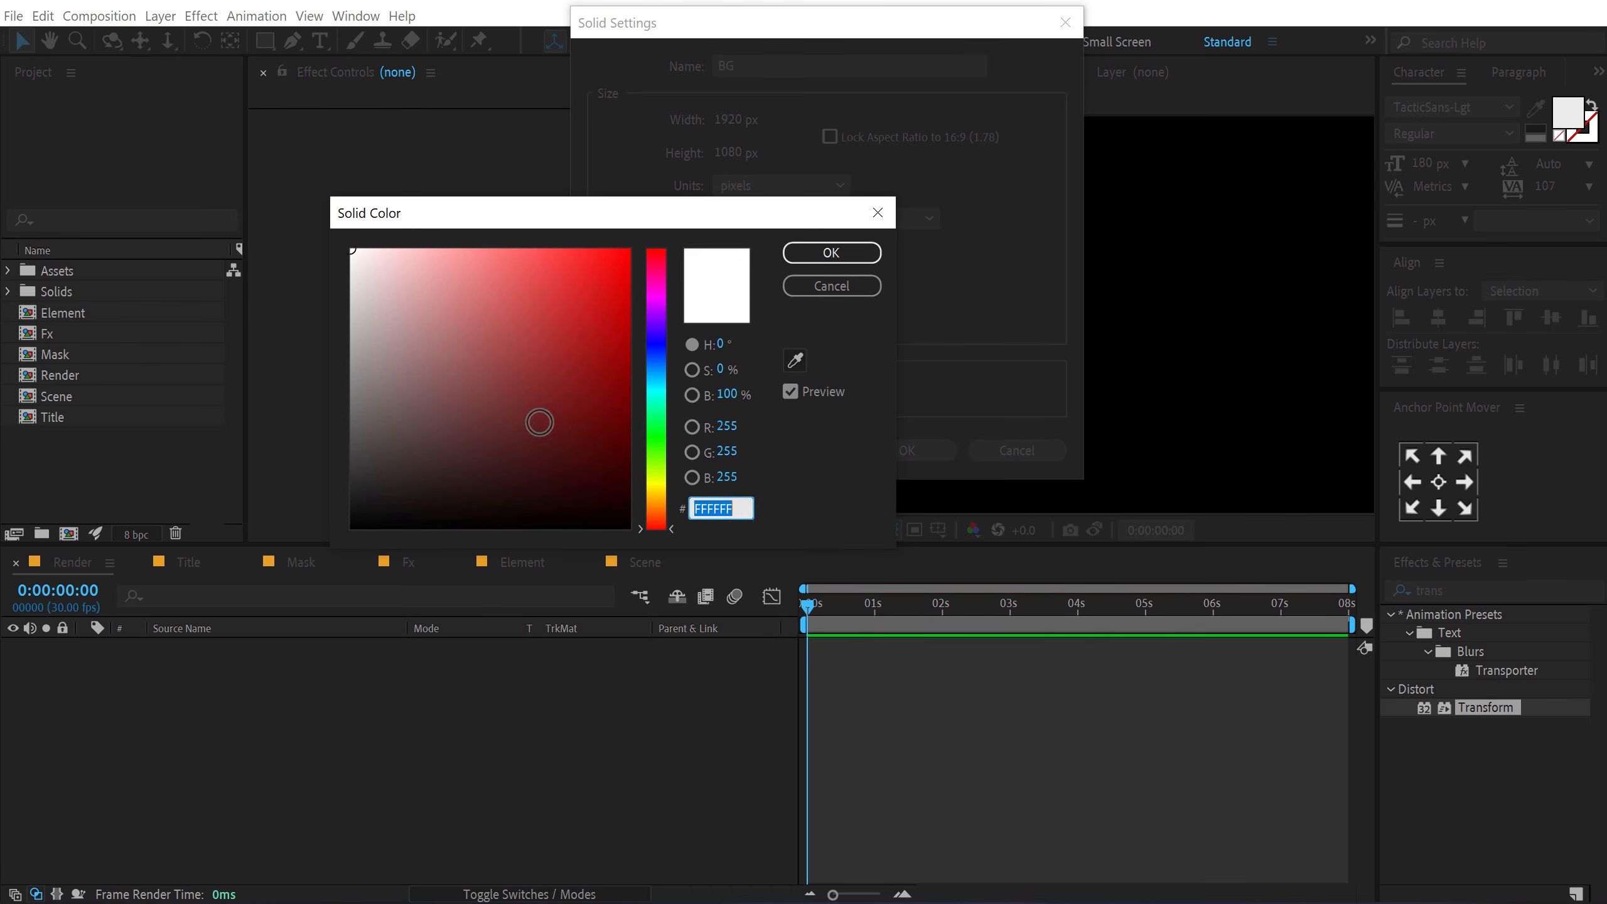
left_click(804, 253)
left_click(905, 451)
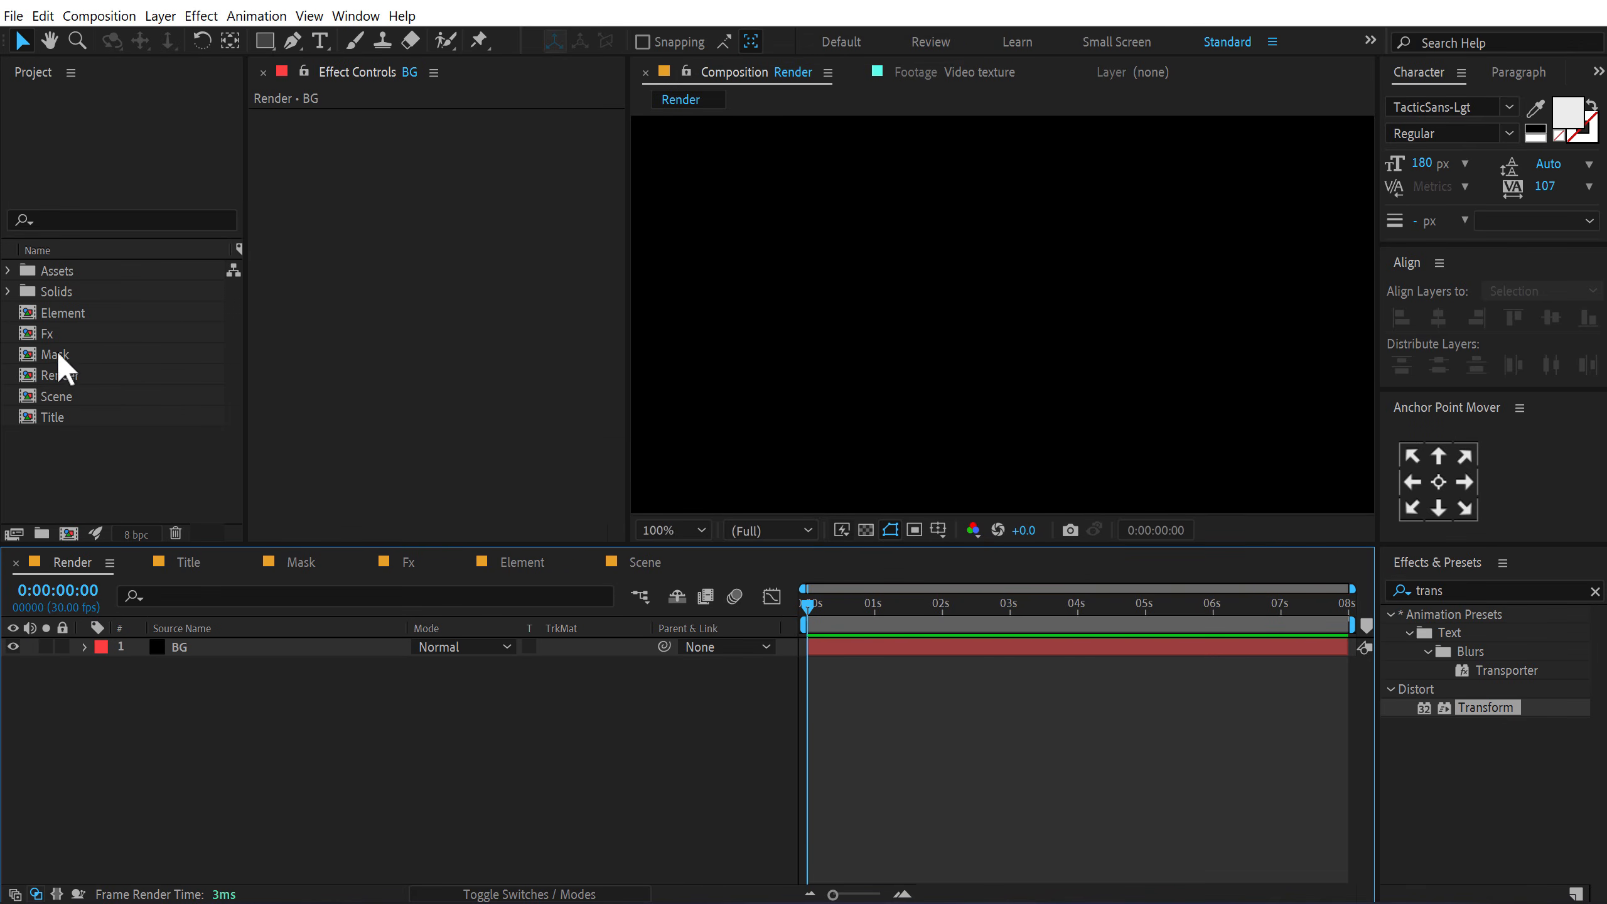
Step: Add the Bg Element footage from the Assets folder above the BG layer and make it a 3D layer
left_click(8, 271)
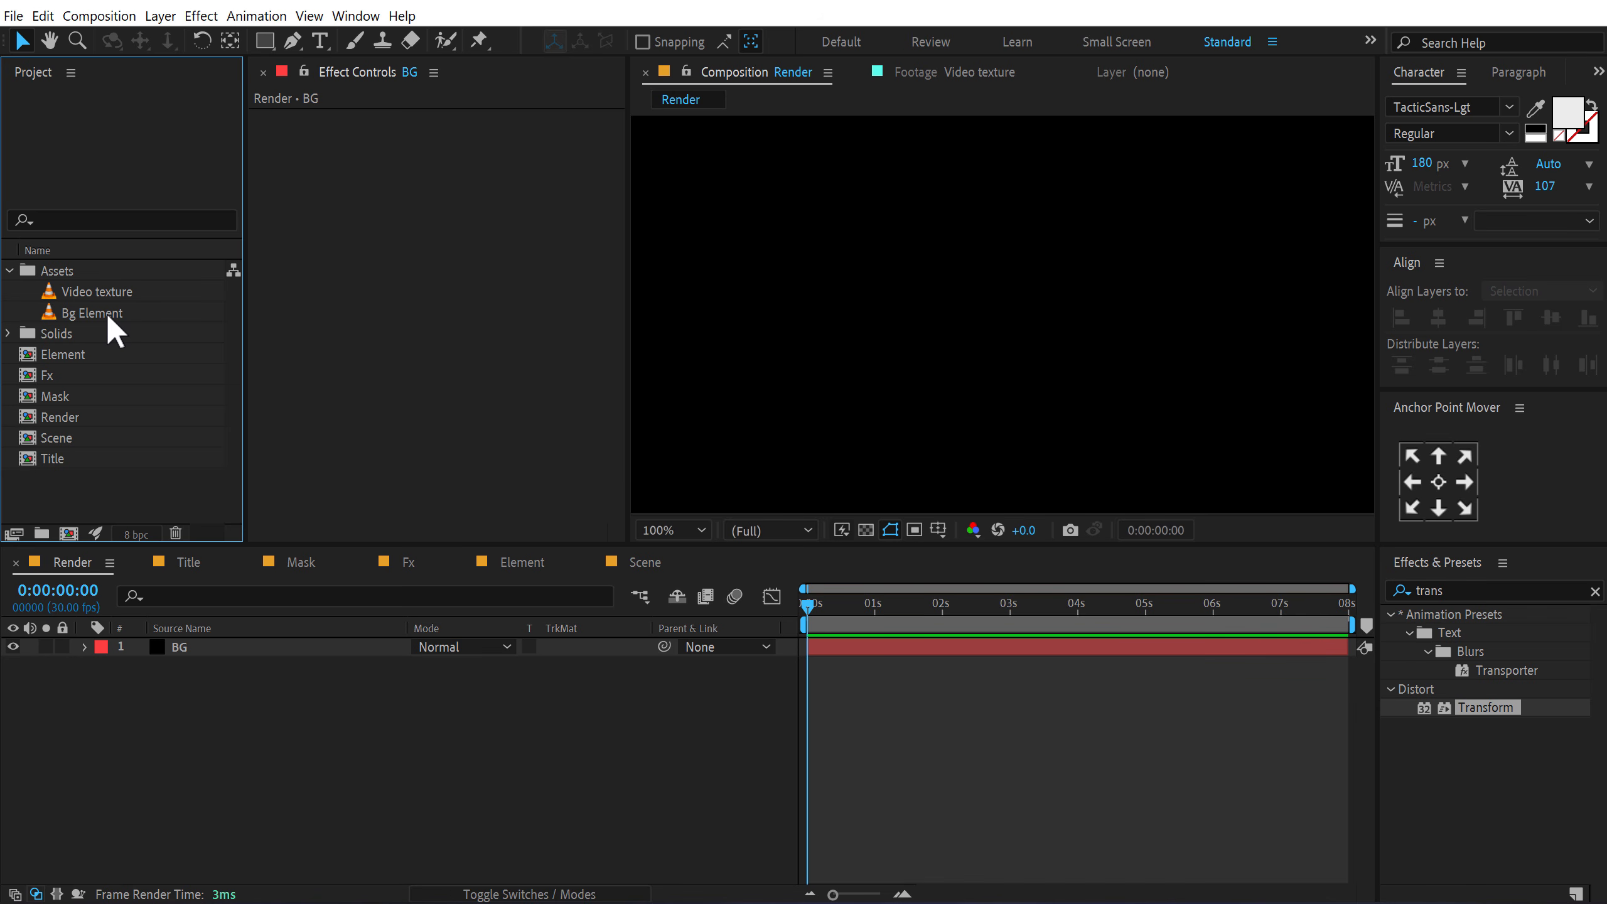
left_click_drag(108, 314, 221, 641)
scroll(894, 417, "down", 2)
left_click(104, 788)
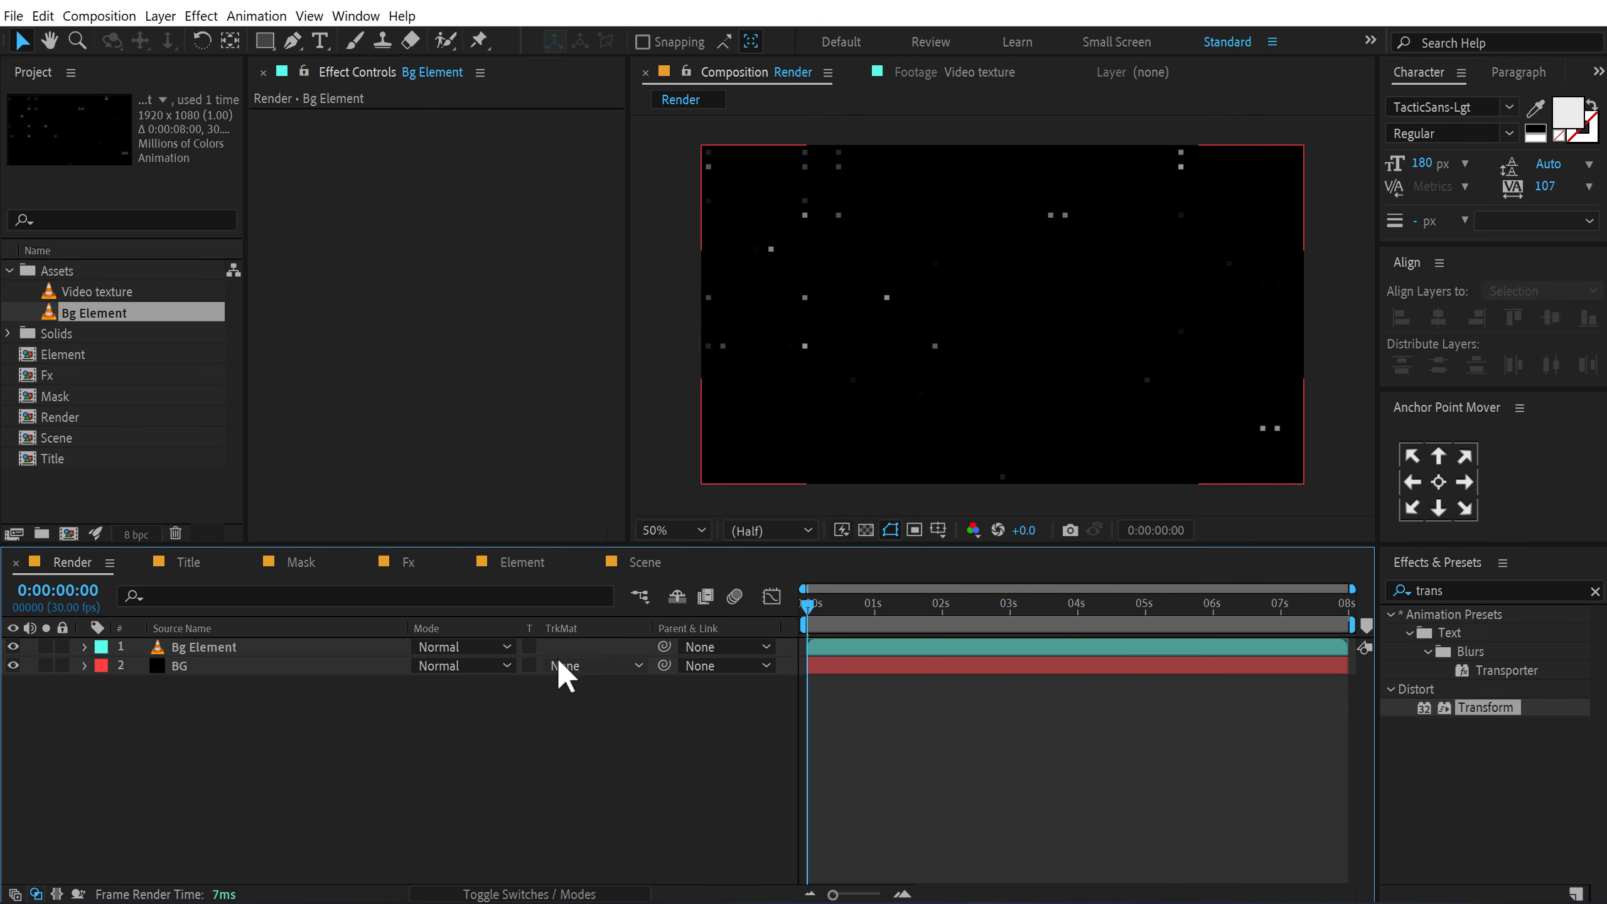
left_click(529, 894)
left_click(535, 647)
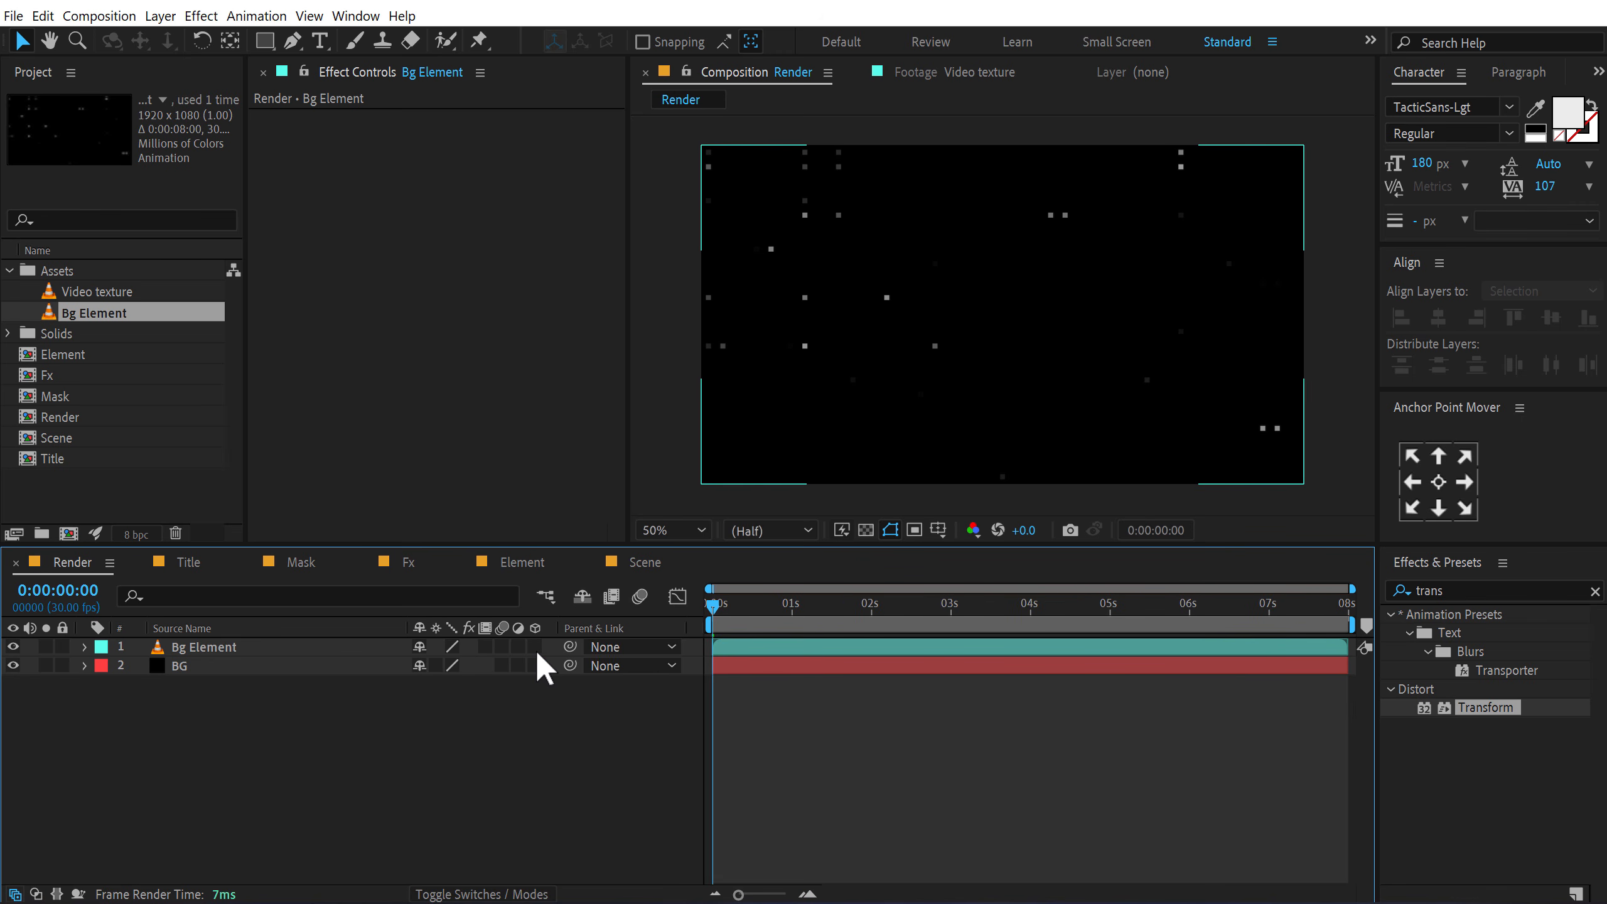
Step: Add a two-node camera with the 35mm preset to the Render composition
right_click(230, 789)
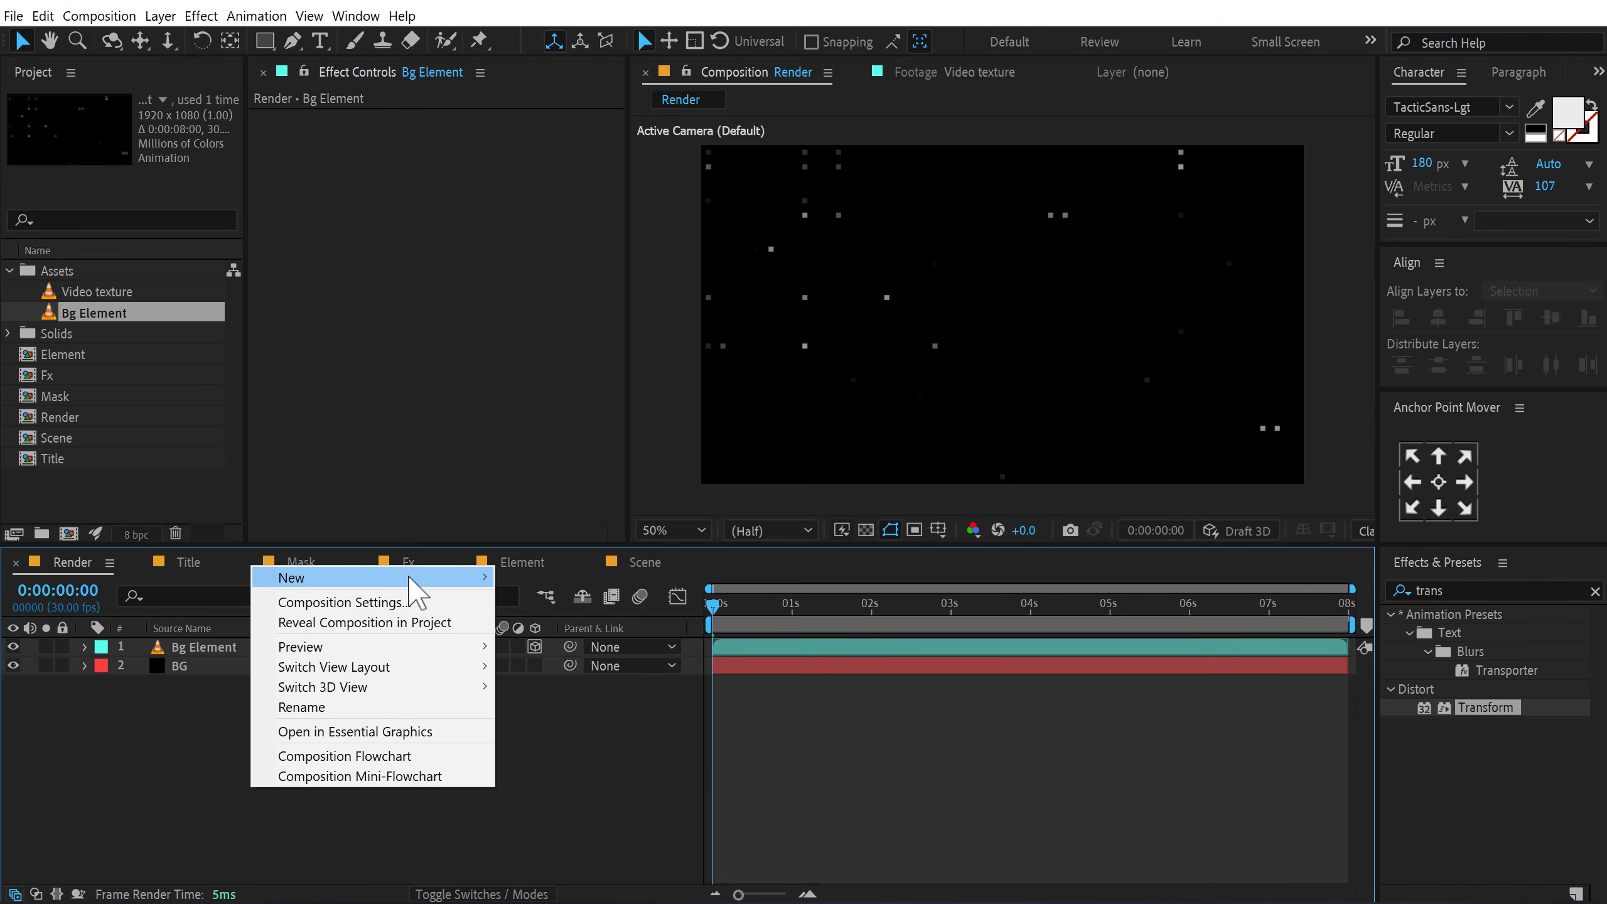
mouse_move(432, 580)
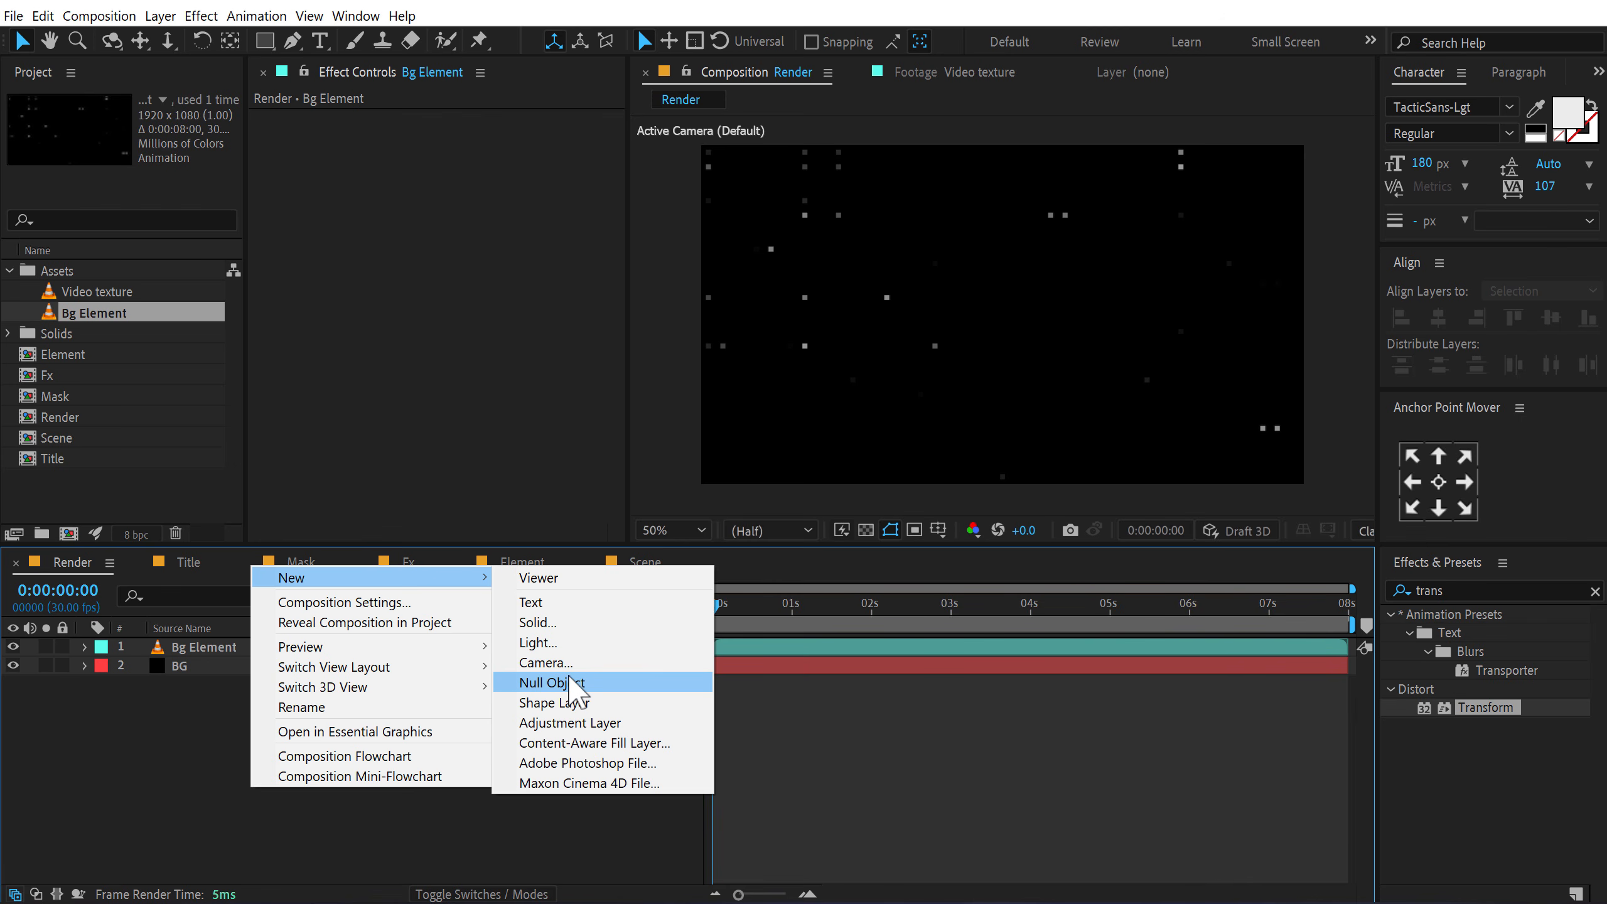
left_click(569, 664)
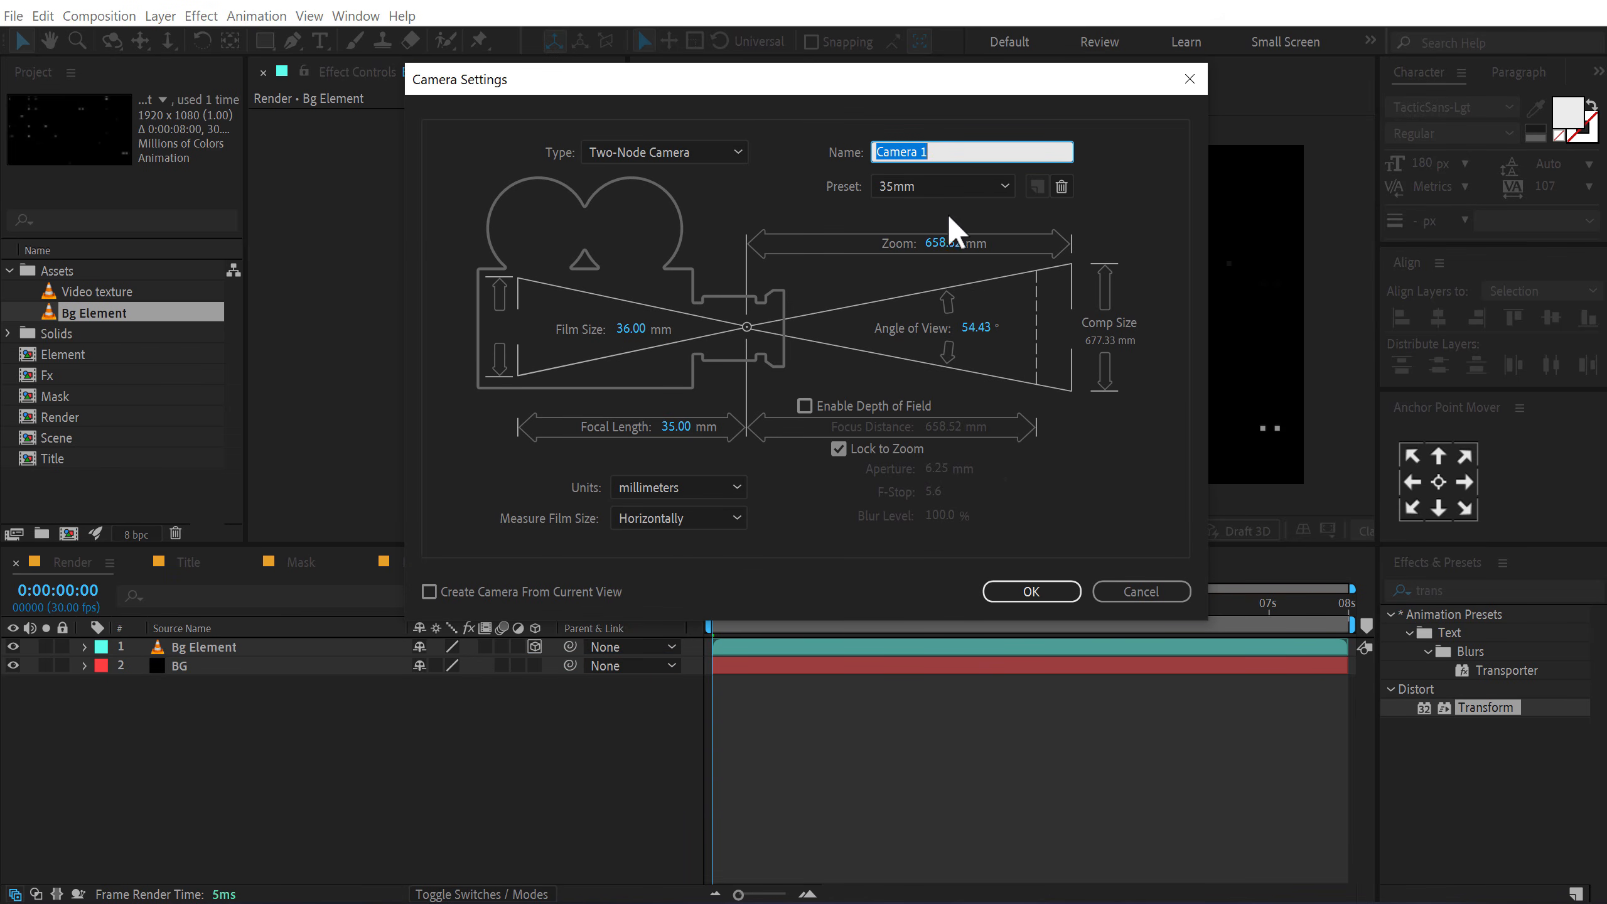
left_click(1010, 588)
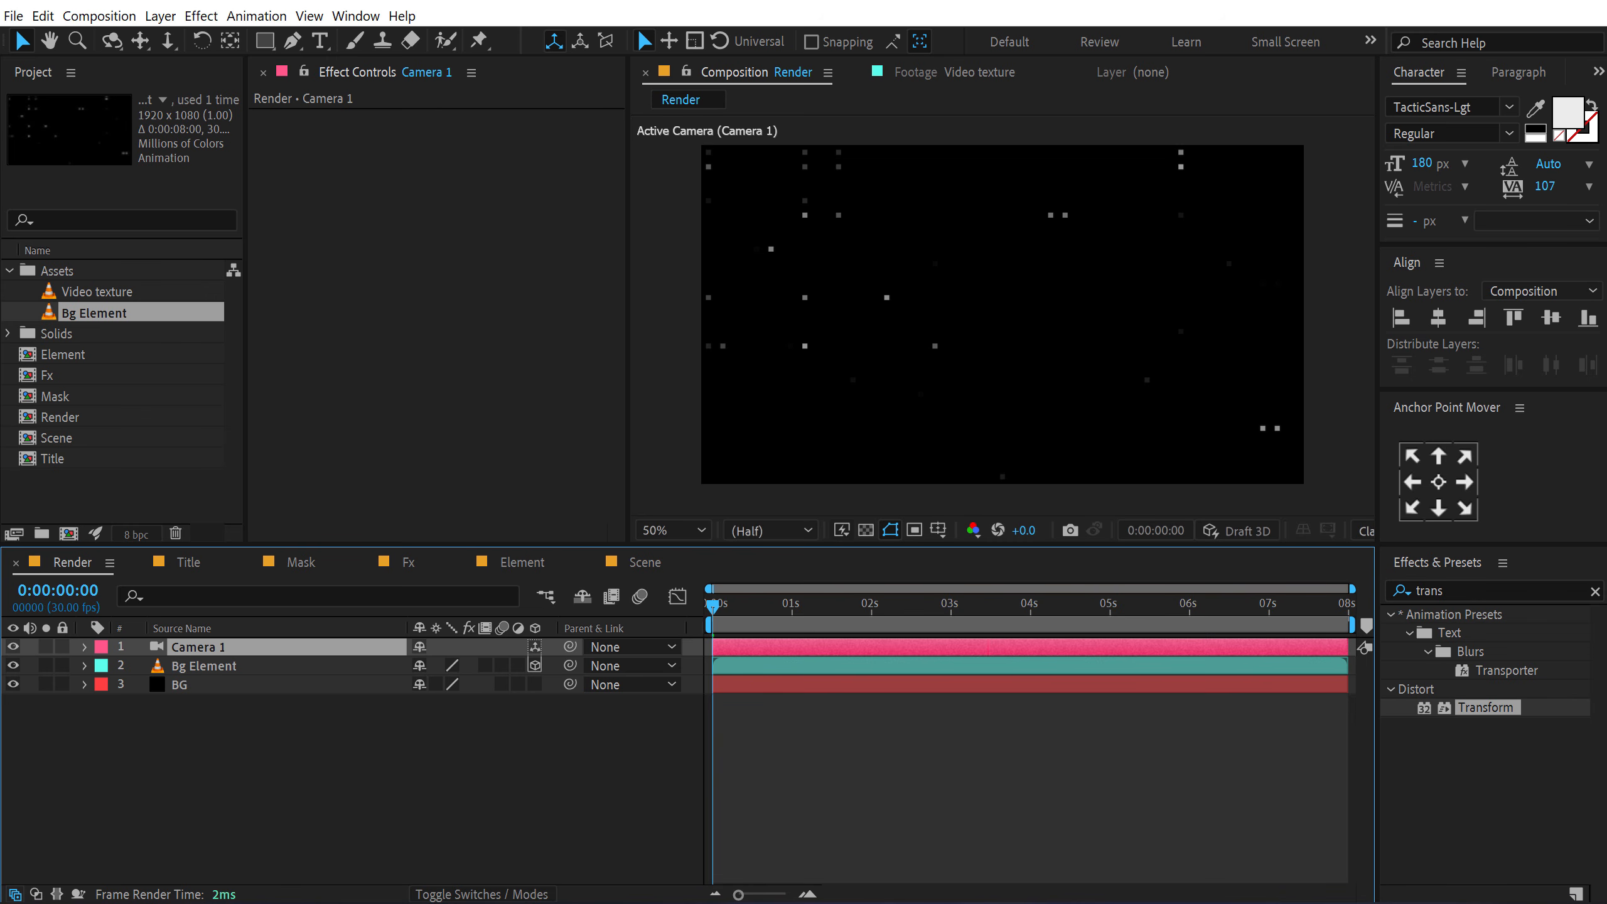
Step: Set the camera's Z position to 5 at the start of the timeline and begin keyframing its Position there
key("p")
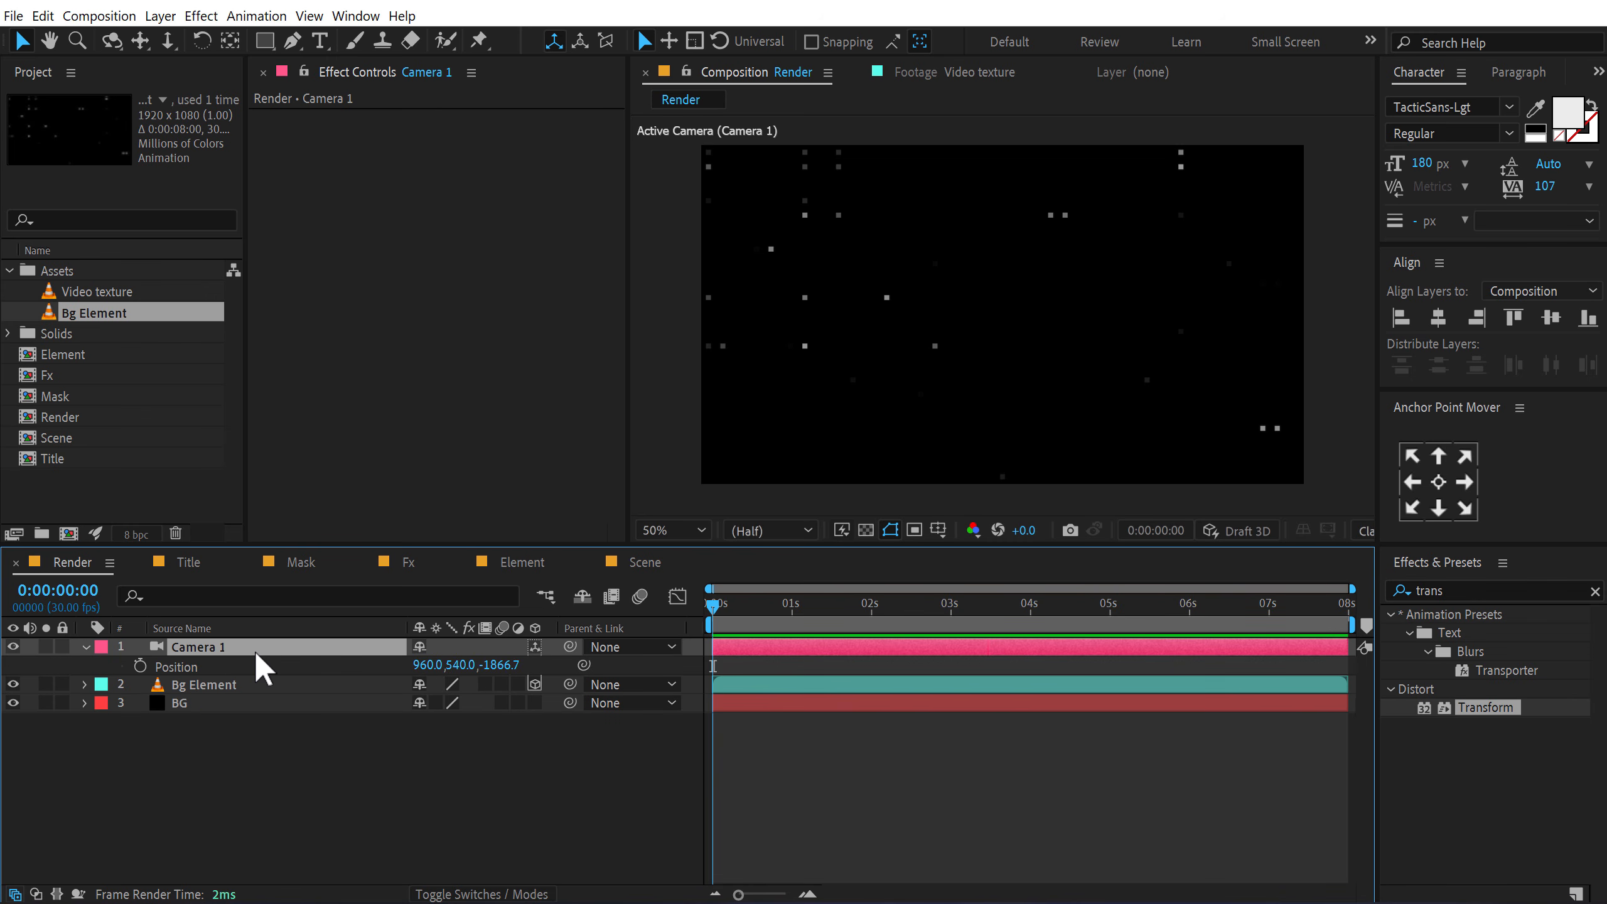
key("Page_Down")
left_click_drag(725, 609, 697, 613)
left_click(504, 664)
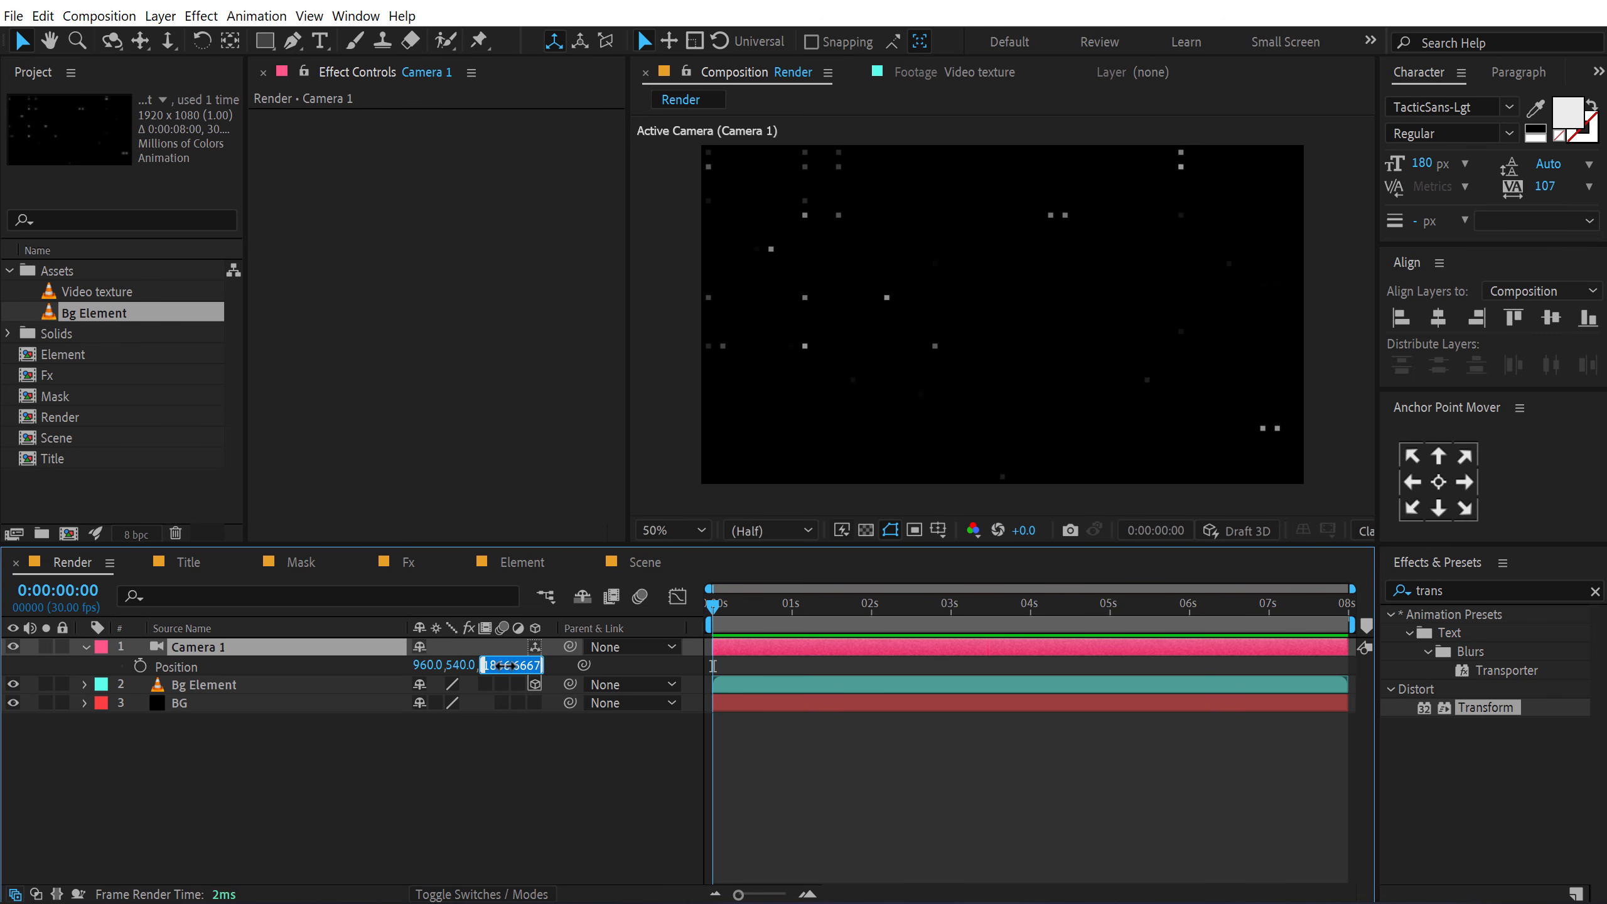
type("5")
key("Return")
left_click(140, 666)
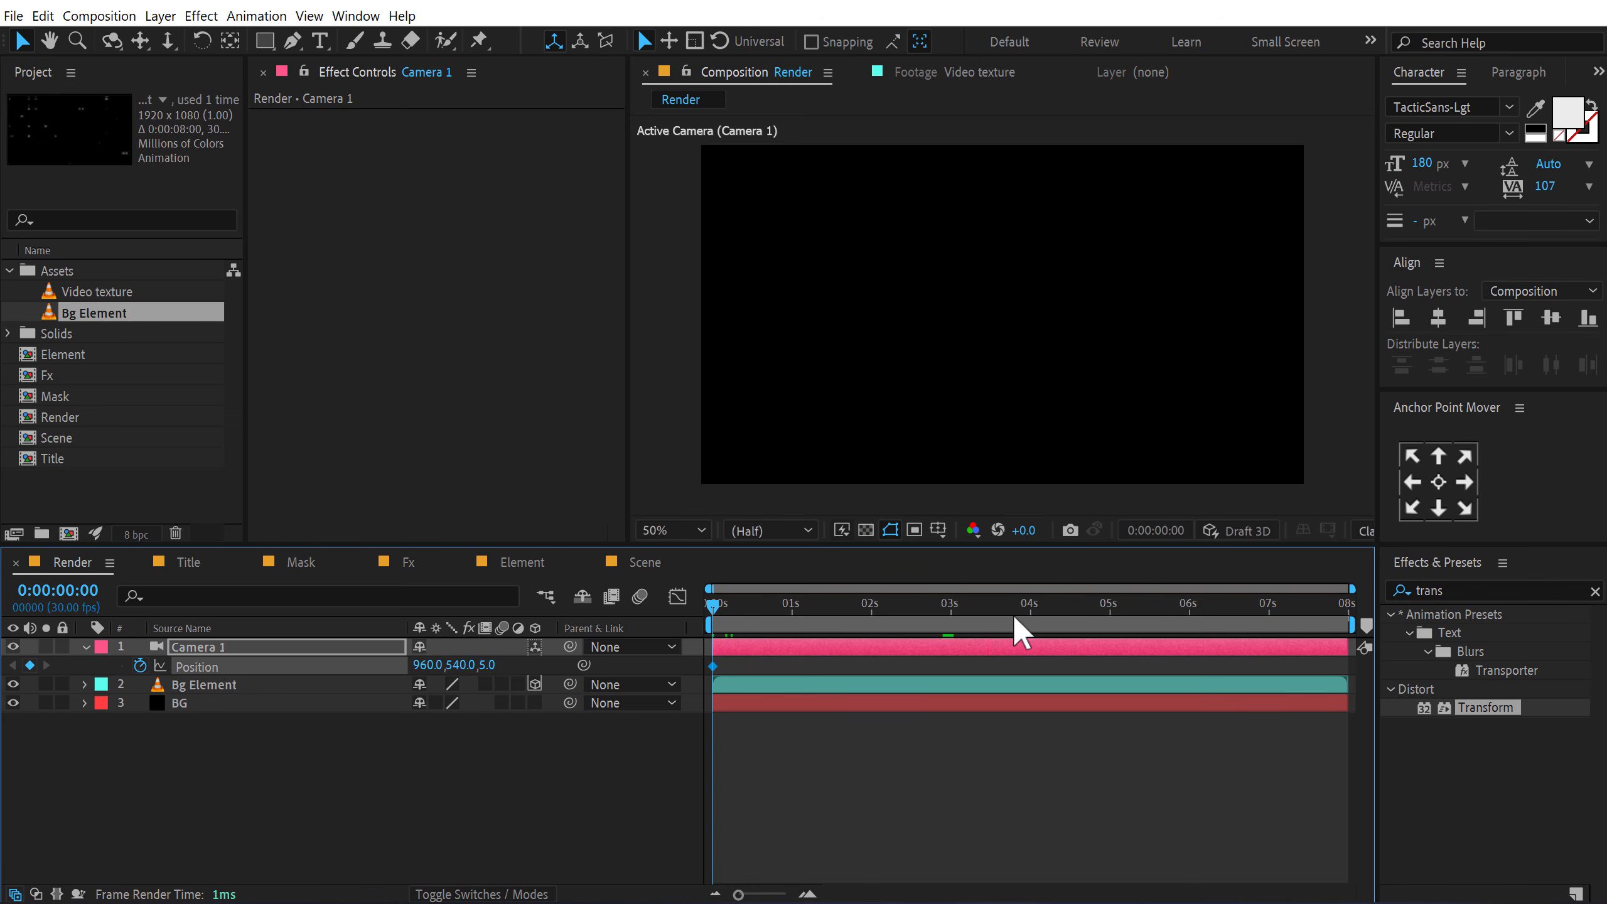
Step: At 3 seconds, keyframe the camera's Z position at -2000, preview the start of the move and collapse the layer's properties
left_click(952, 609)
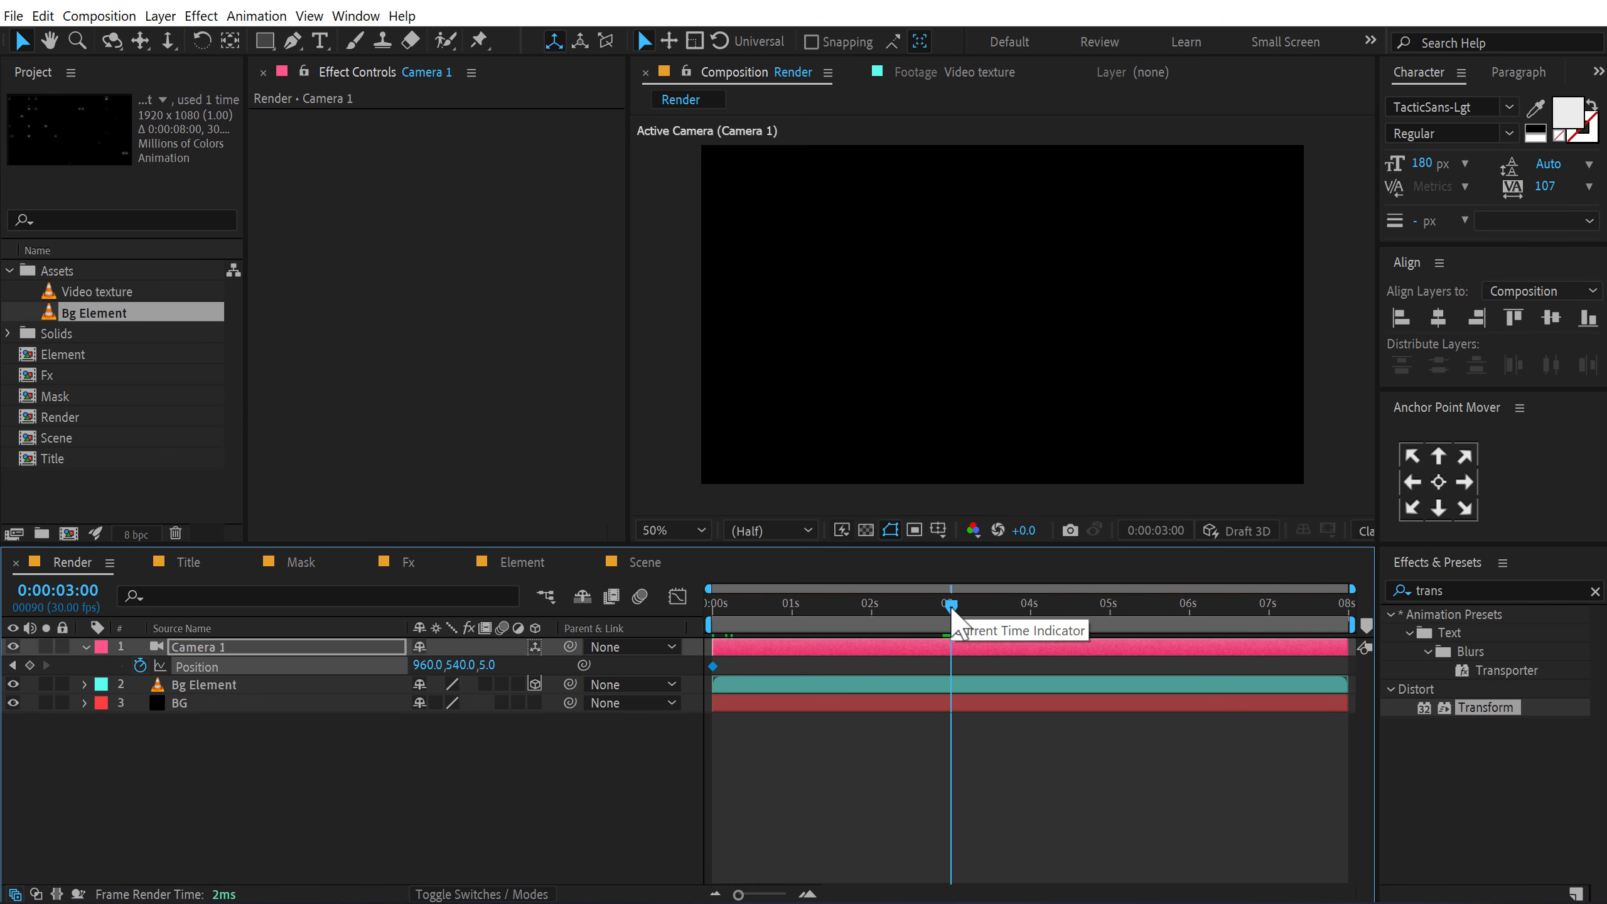
left_click(493, 665)
type("12000")
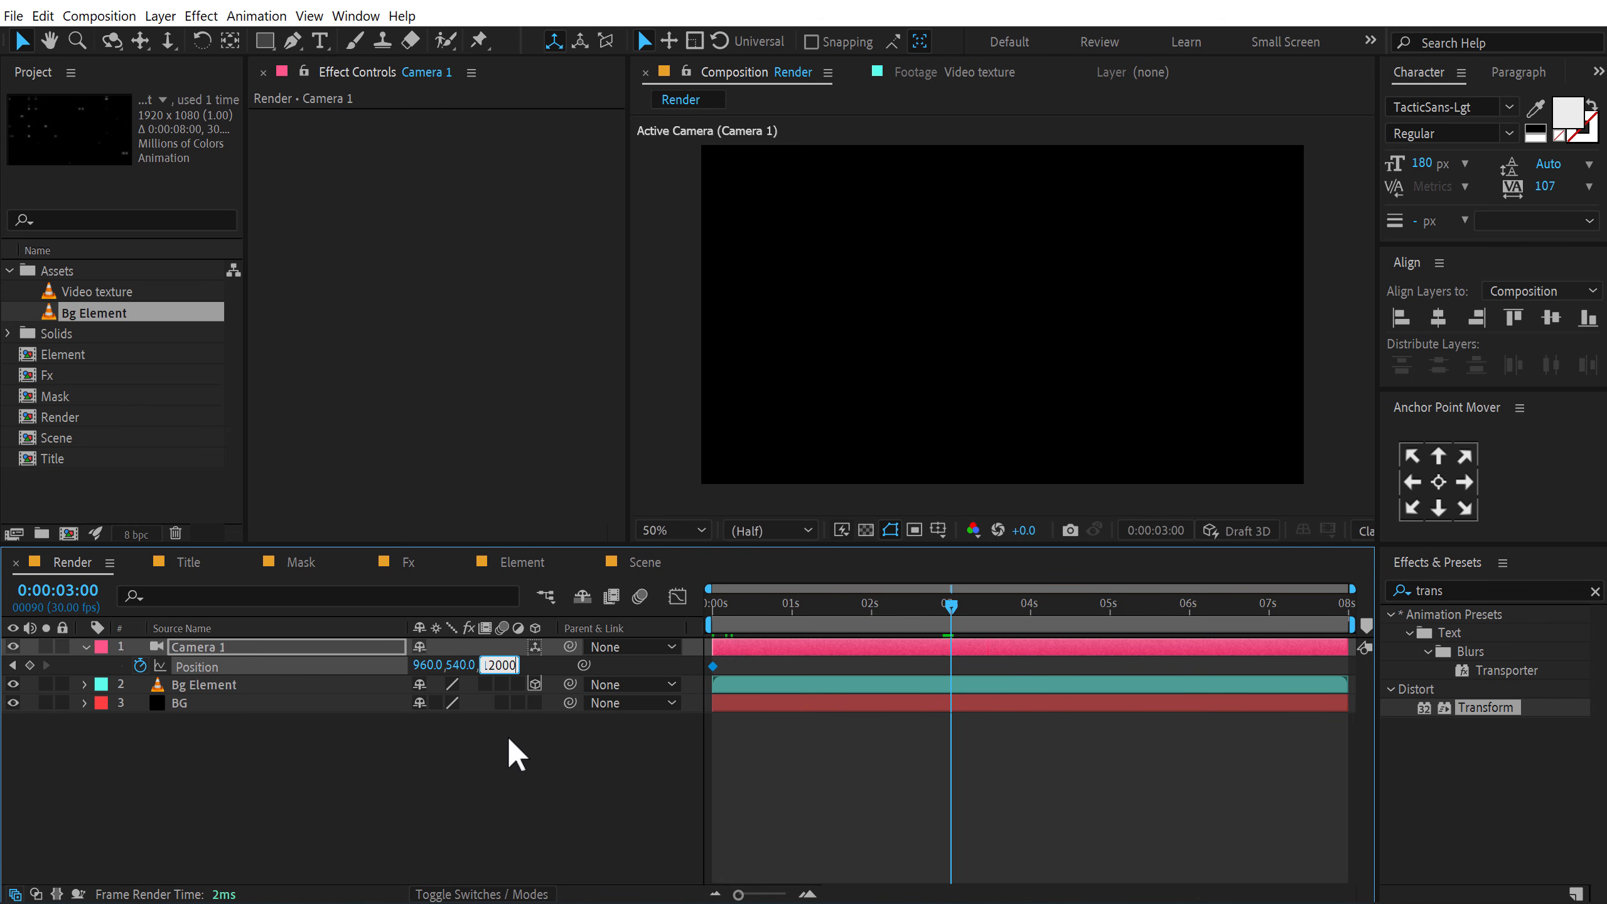
left_click(503, 771)
left_click(734, 610)
left_click_drag(737, 629, 674, 632)
key("u")
Step: Push the Bg Element layer back to a Z position of about 177
left_click(204, 671)
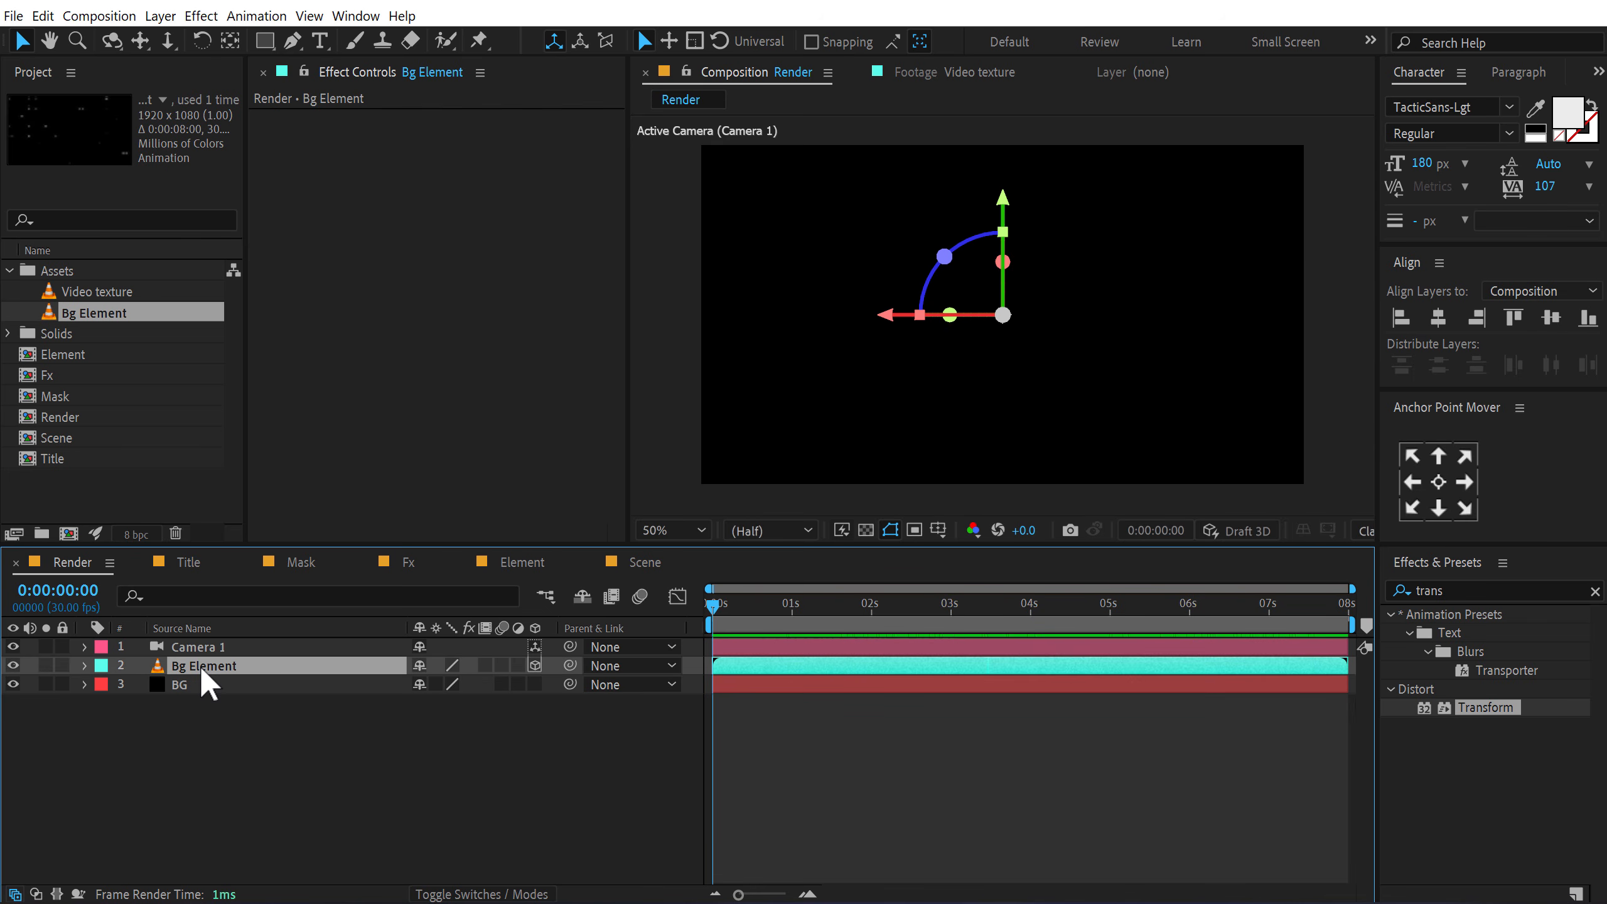
key("p")
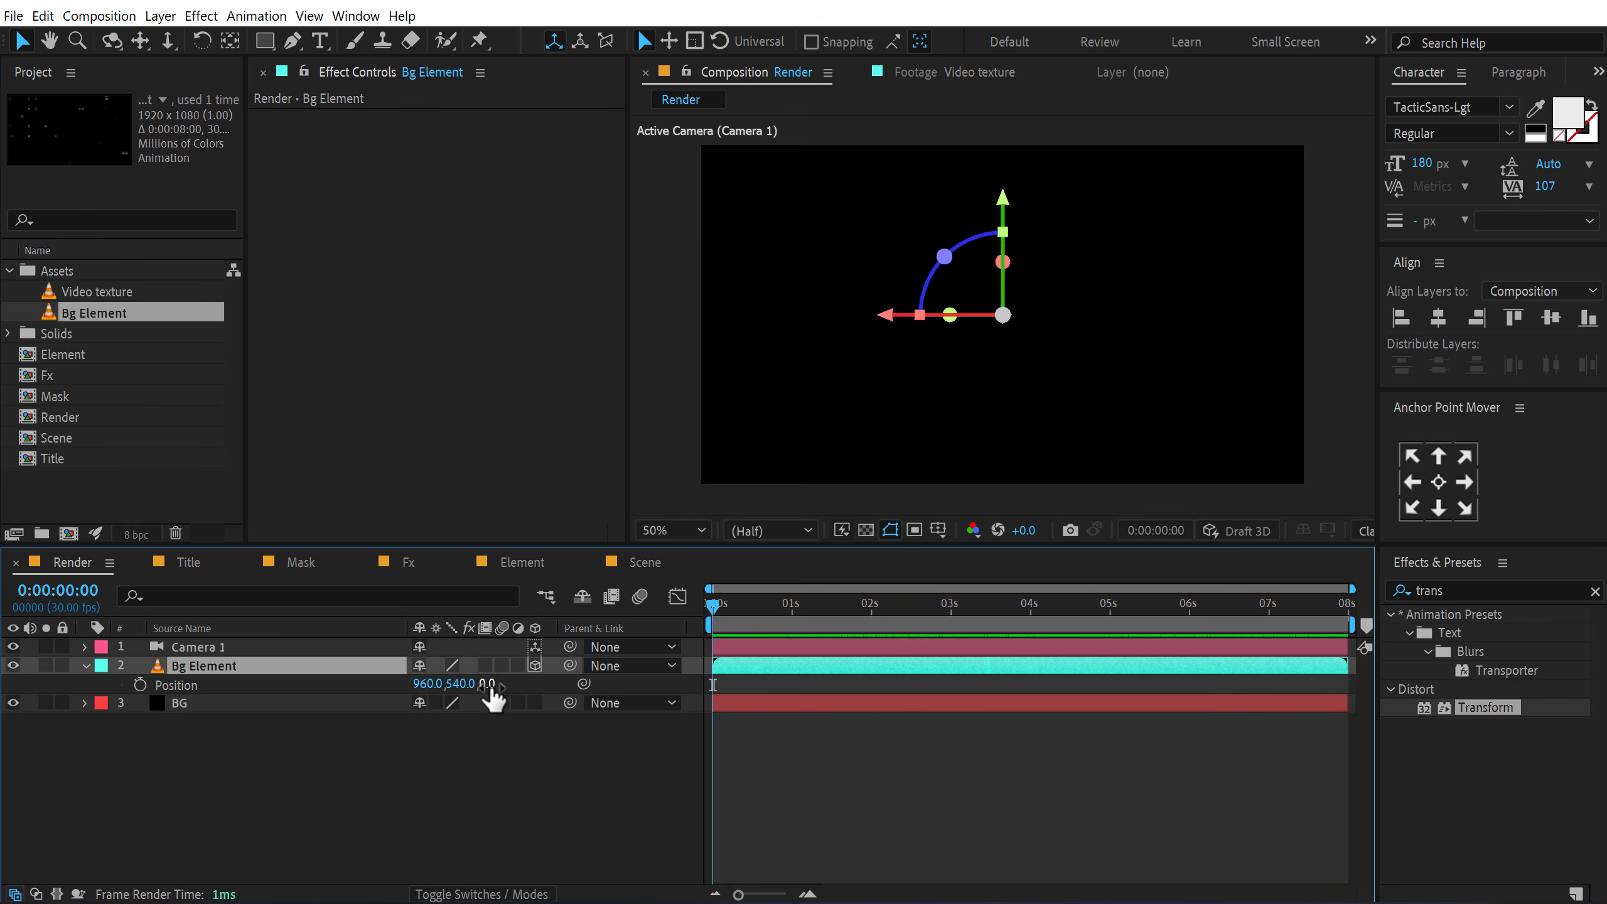
left_click_drag(488, 683, 543, 690)
left_click_drag(929, 673, 717, 477)
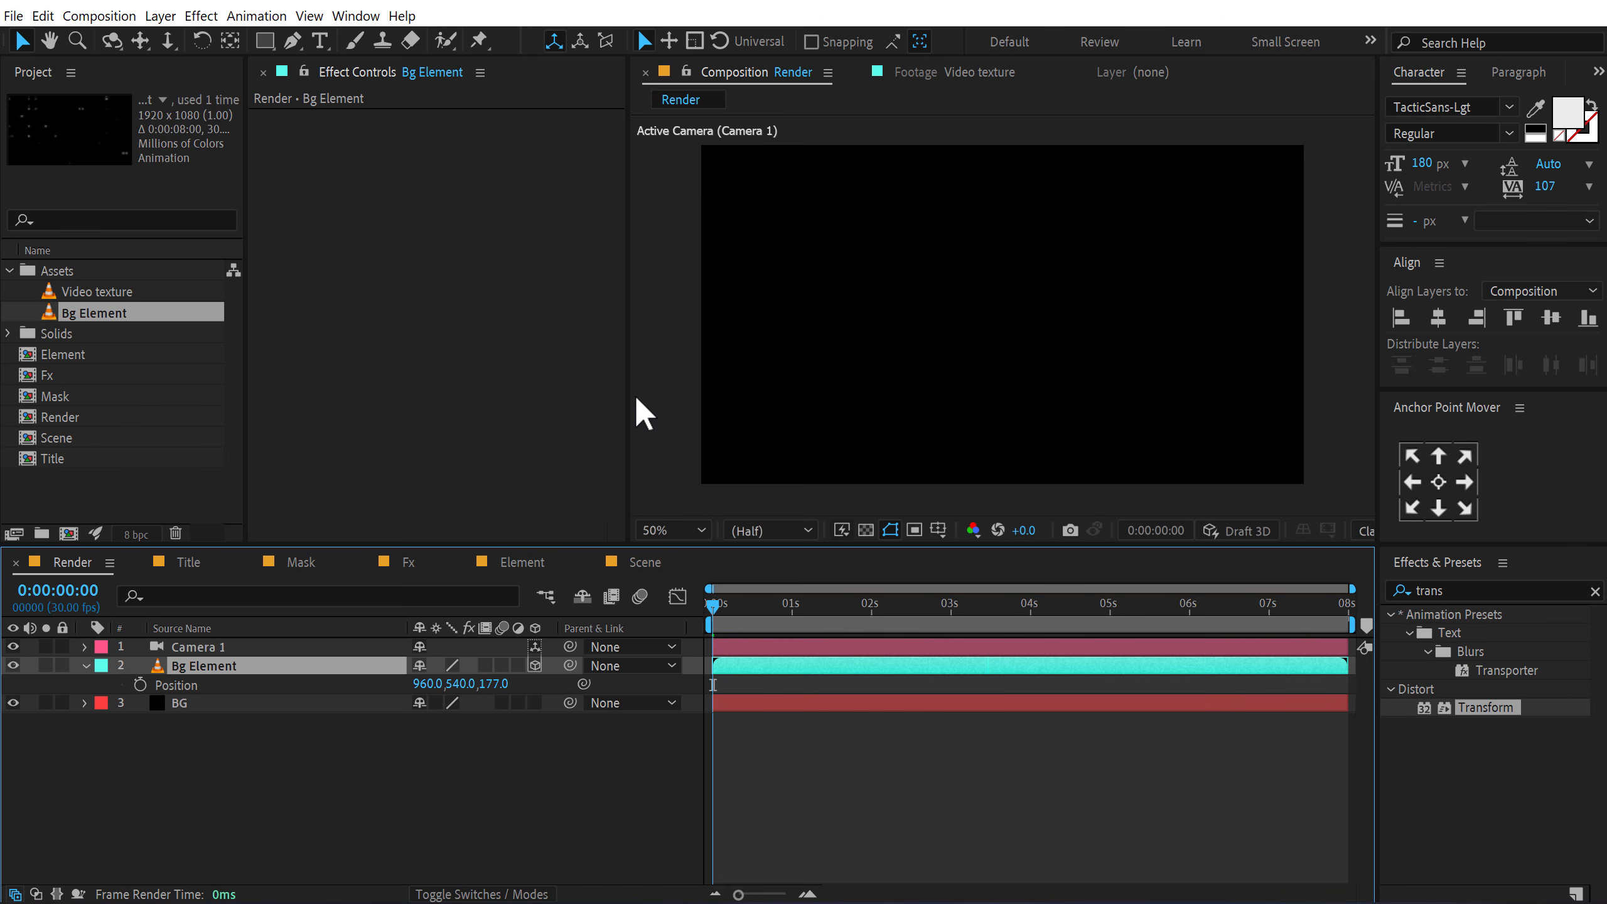
Step: Widen the composition viewer, switch it to the Top view at 12.5% zoom and move the current time to frame 9
left_click_drag(628, 394, 499, 391)
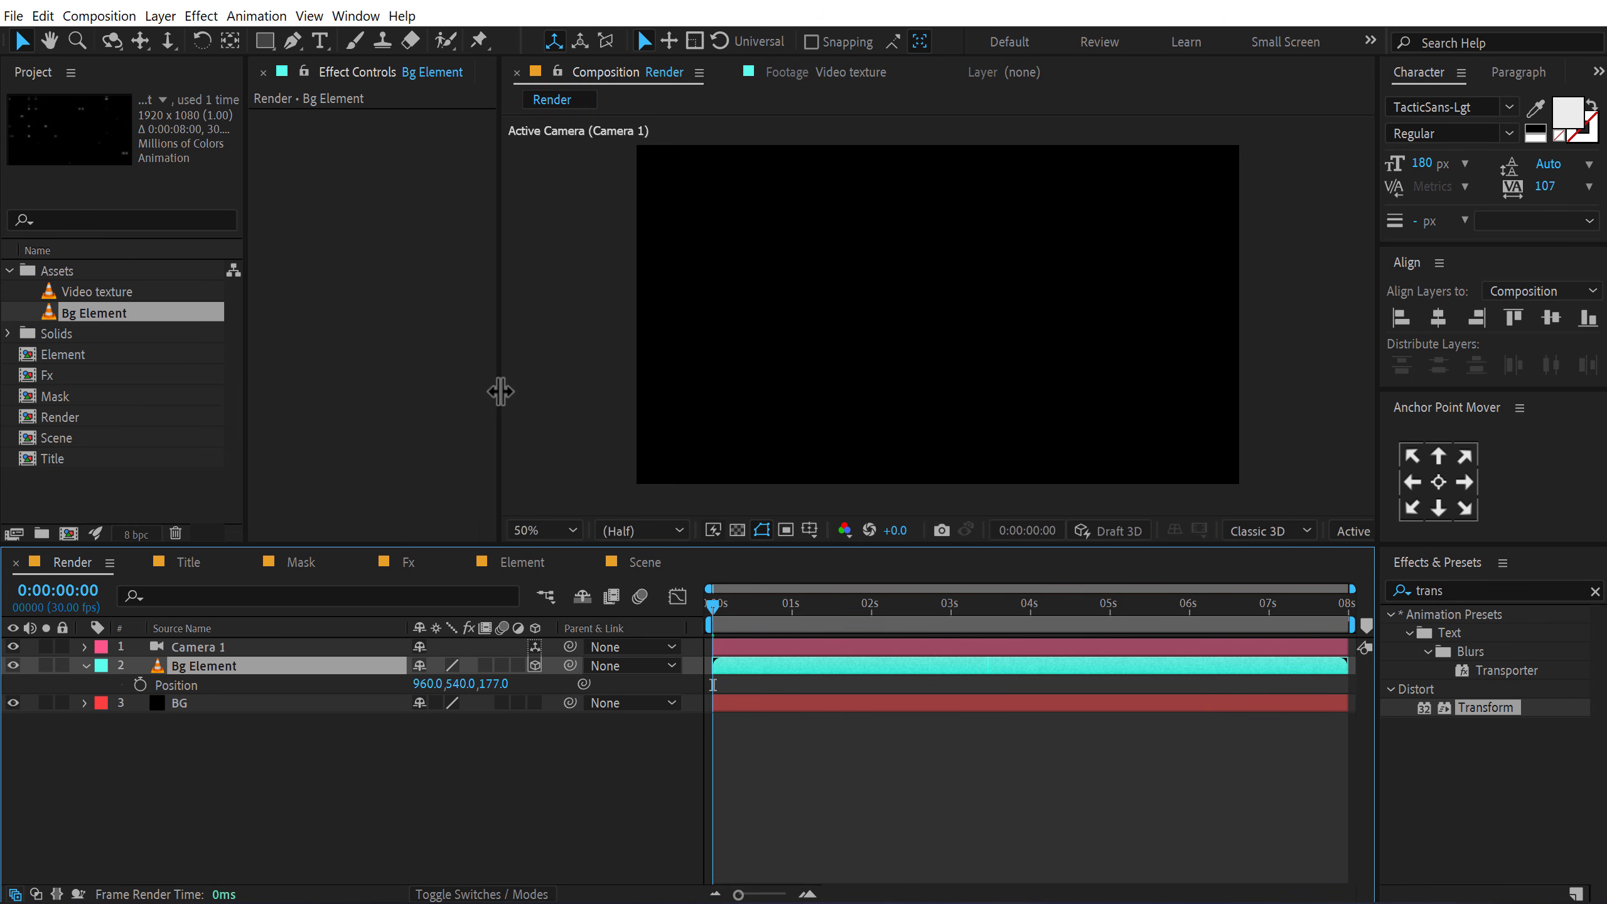
left_click(1352, 531)
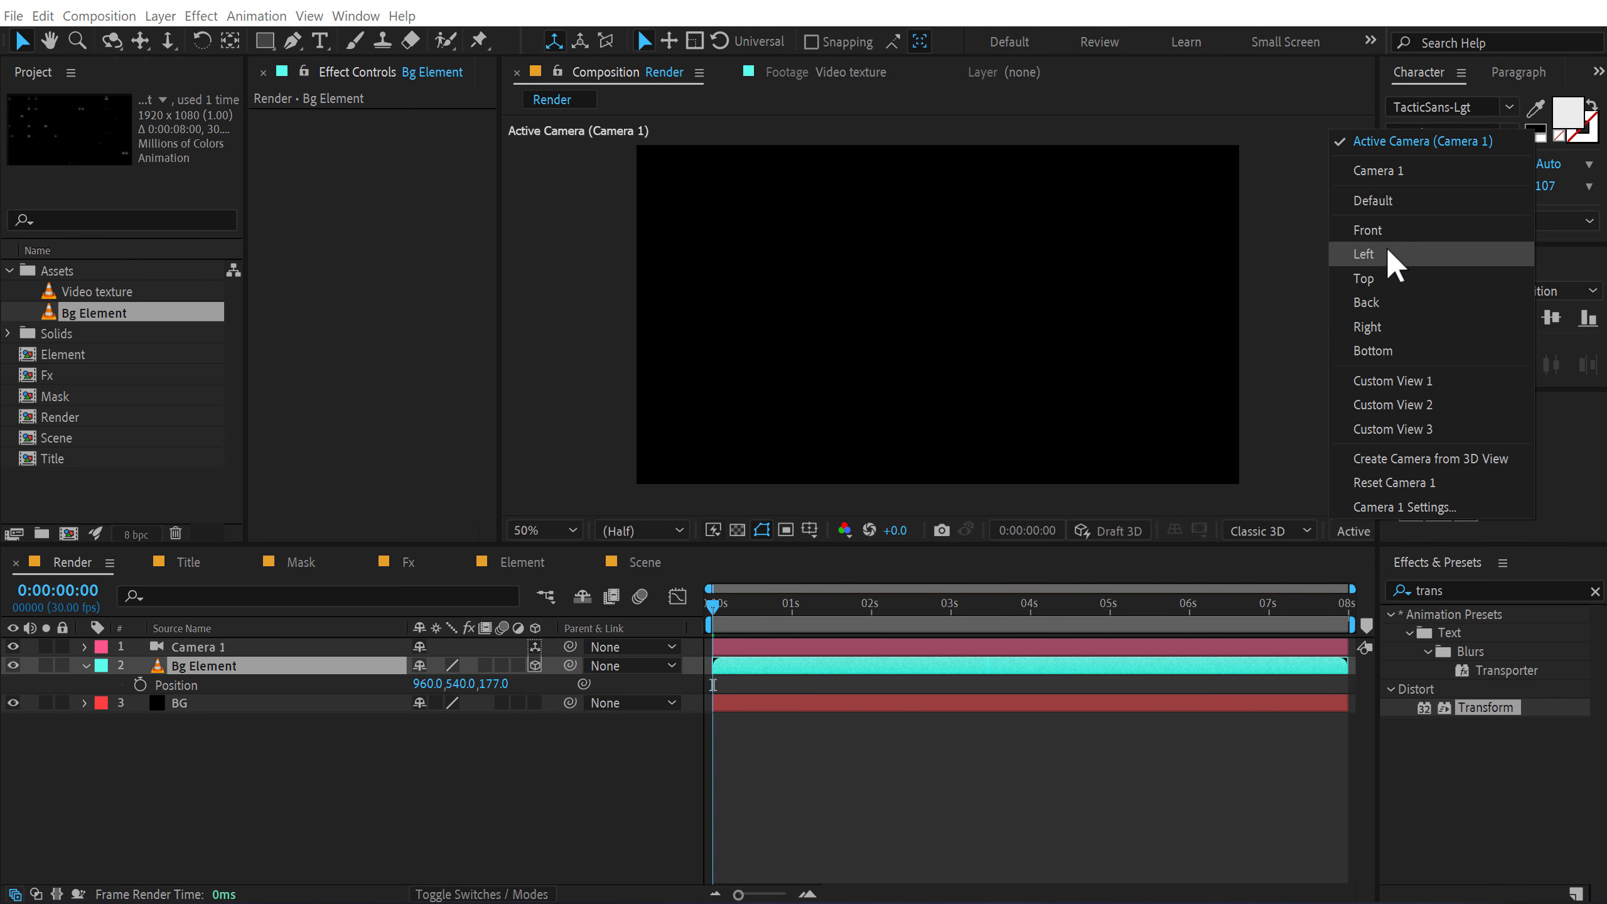
left_click(1388, 279)
key("comma")
key("comma")
key("comma")
key("comma")
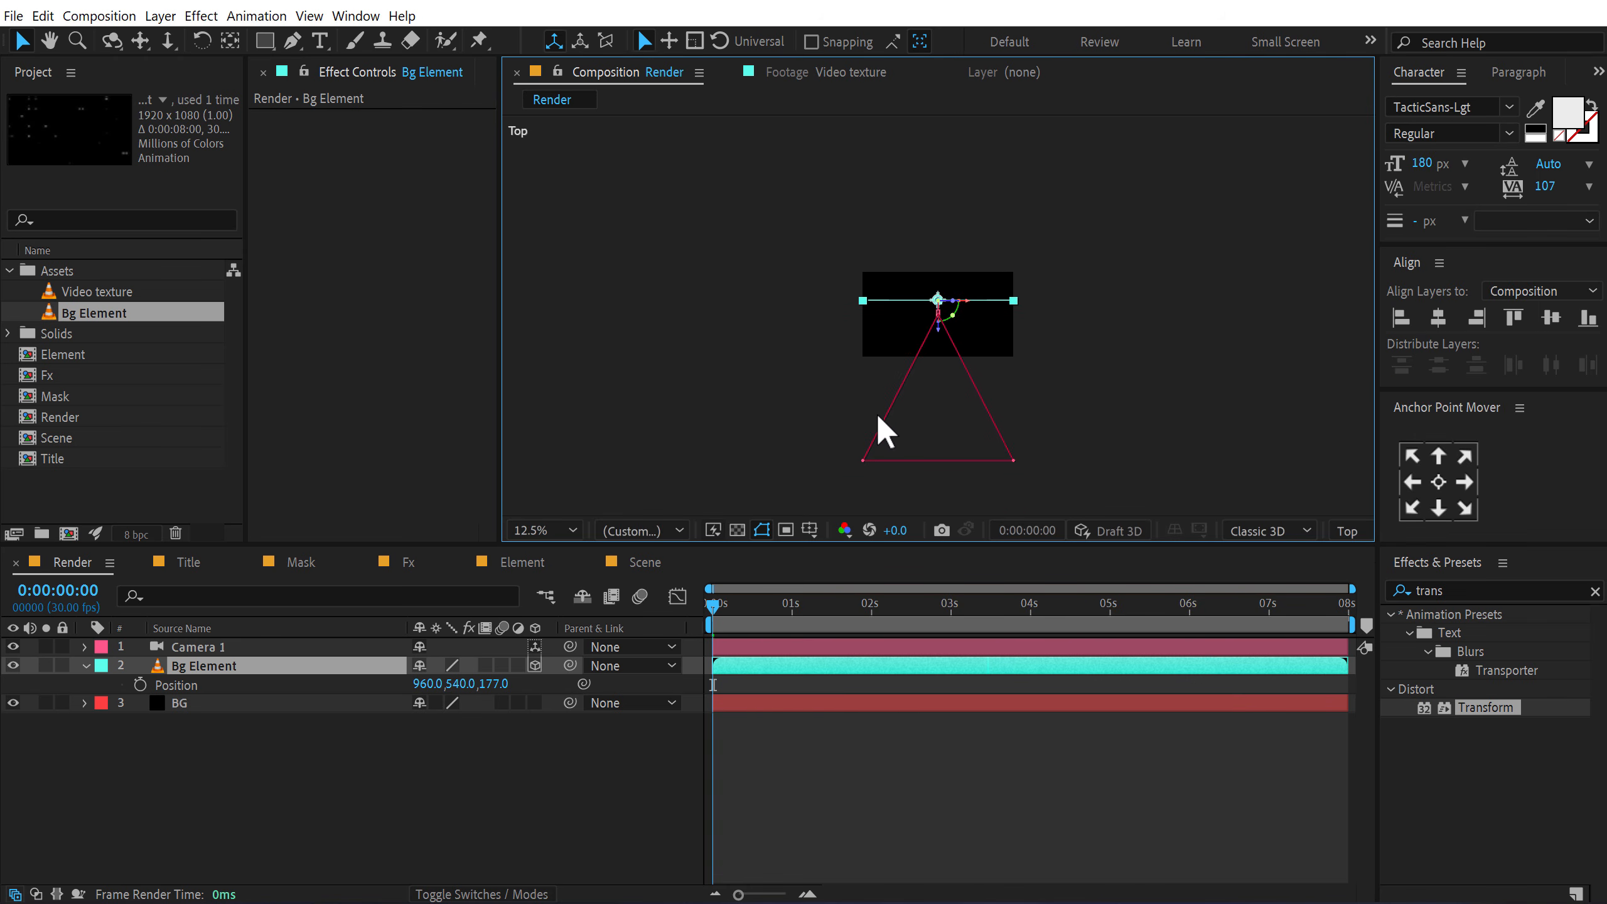
mouse_move(751, 598)
left_mouse_down()
mouse_move(764, 601)
mouse_move(750, 617)
mouse_move(799, 612)
mouse_move(737, 614)
left_mouse_up()
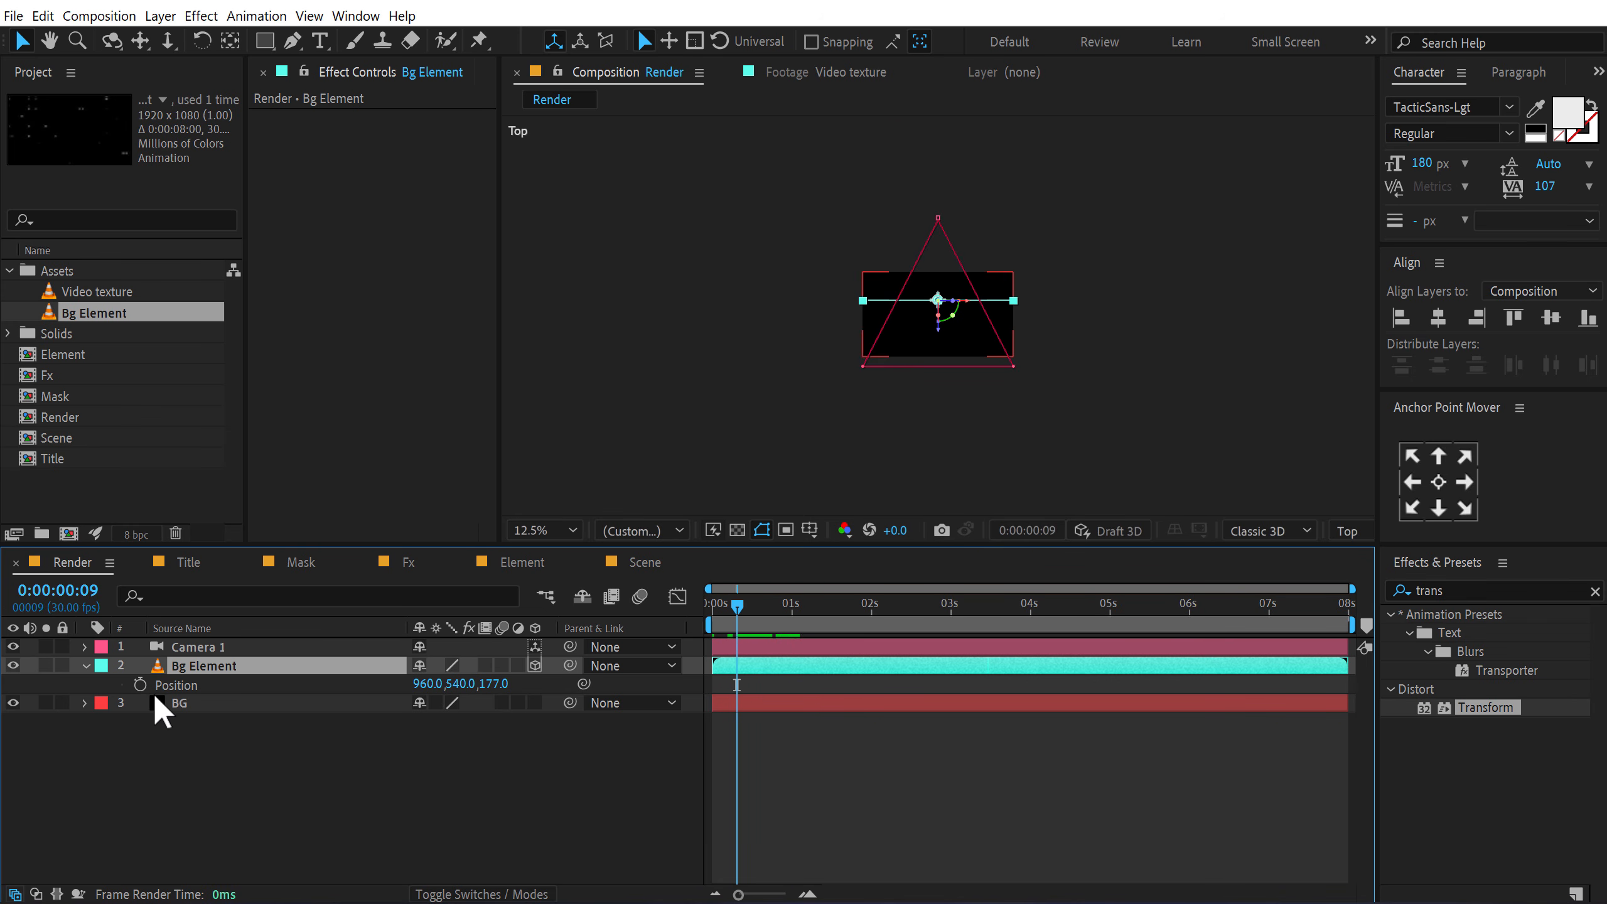
Step: Duplicate the Bg Element layer and set the copy's Z position to 2000
key("ctrl+d")
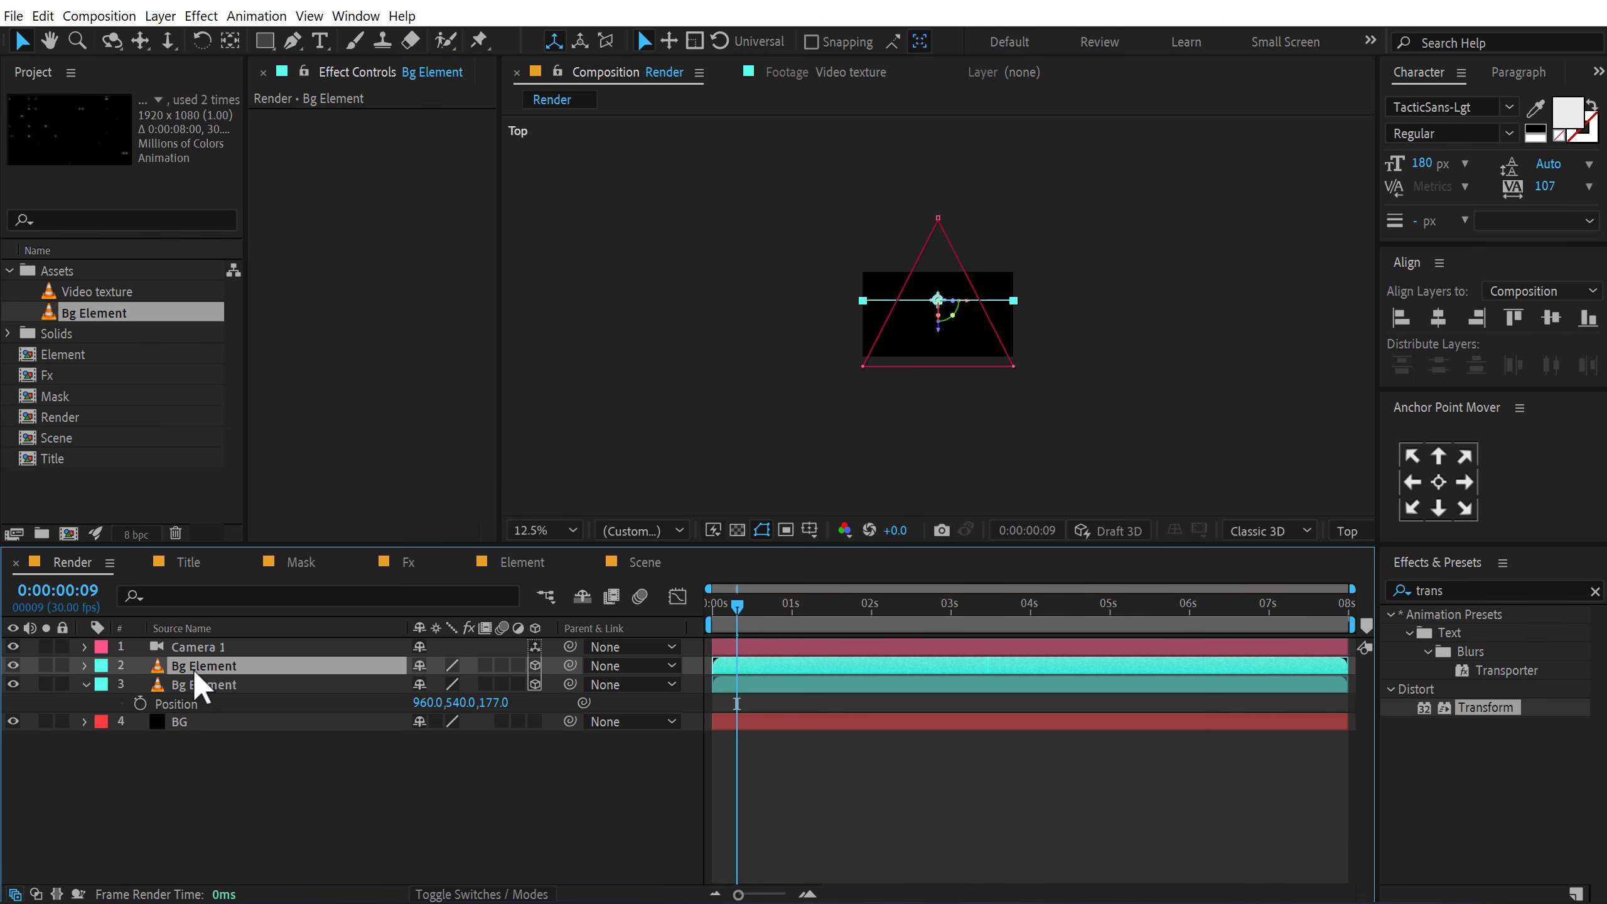
key("p")
left_click_drag(489, 684, 1284, 553)
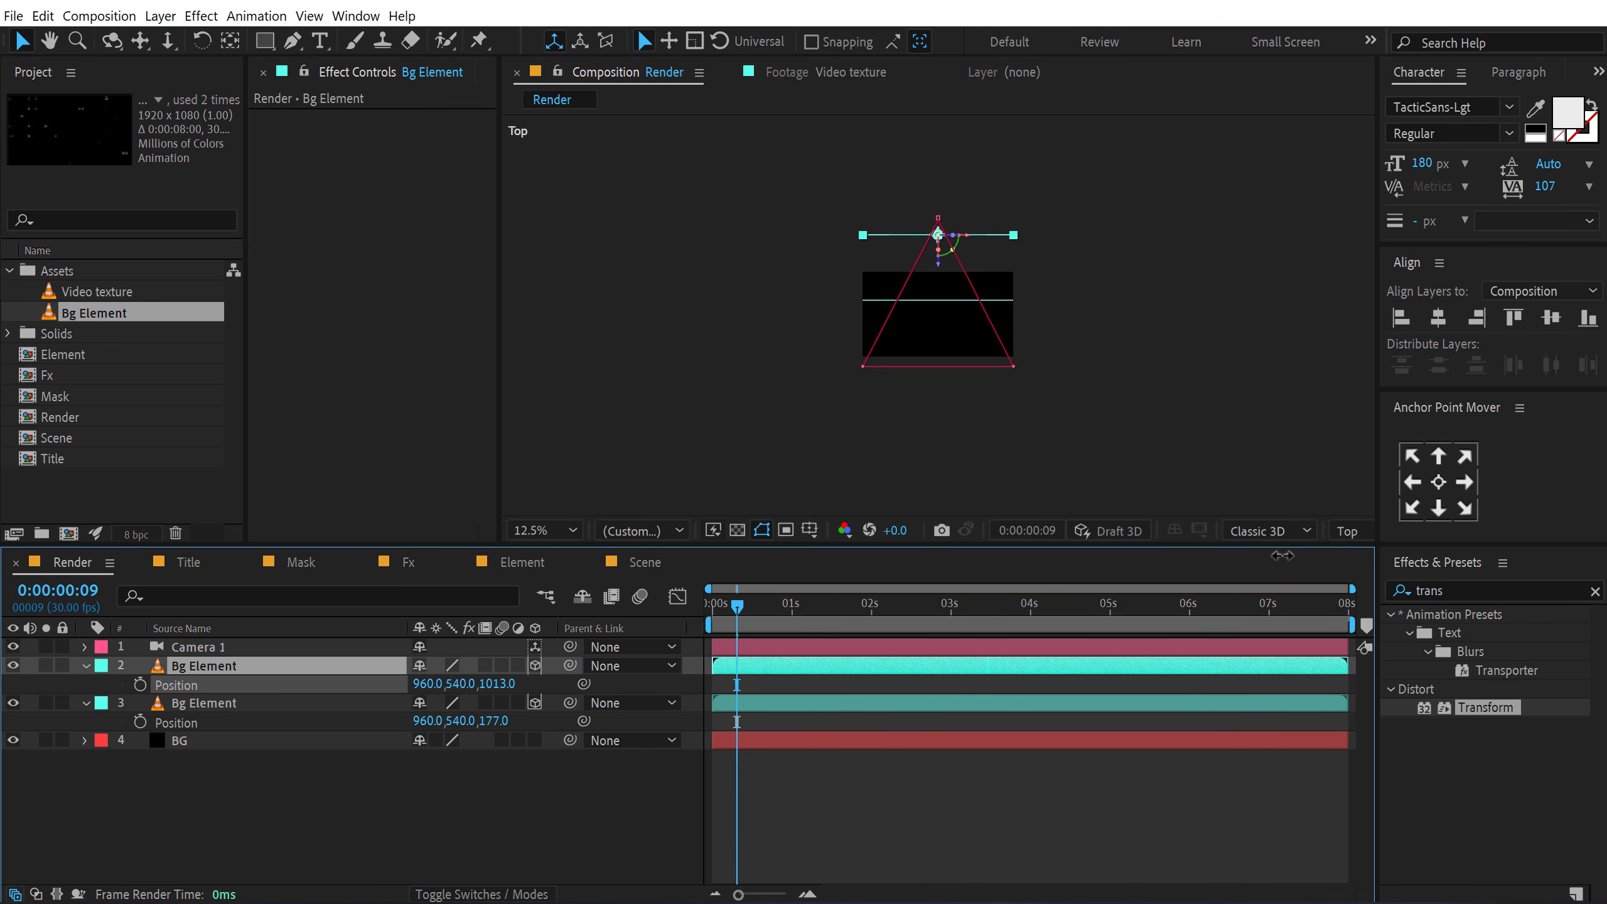
left_click(497, 684)
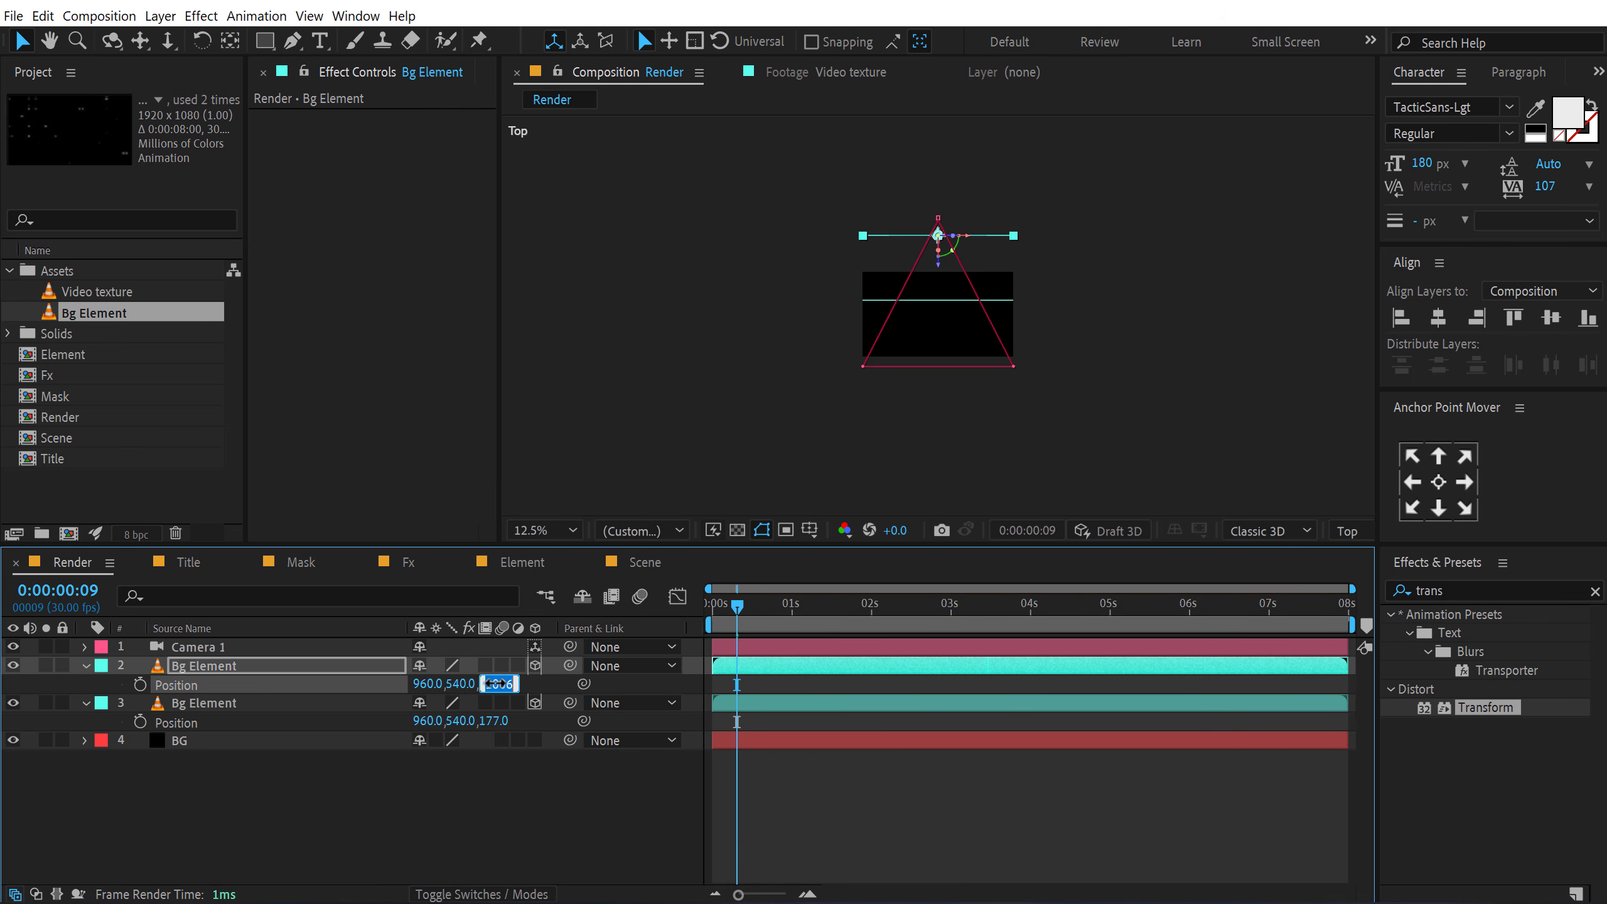
type("2000")
left_click(498, 791)
Step: Duplicate the Bg Element layer at Z 2000 and set the new copy's Z position to 6000
left_click(229, 670)
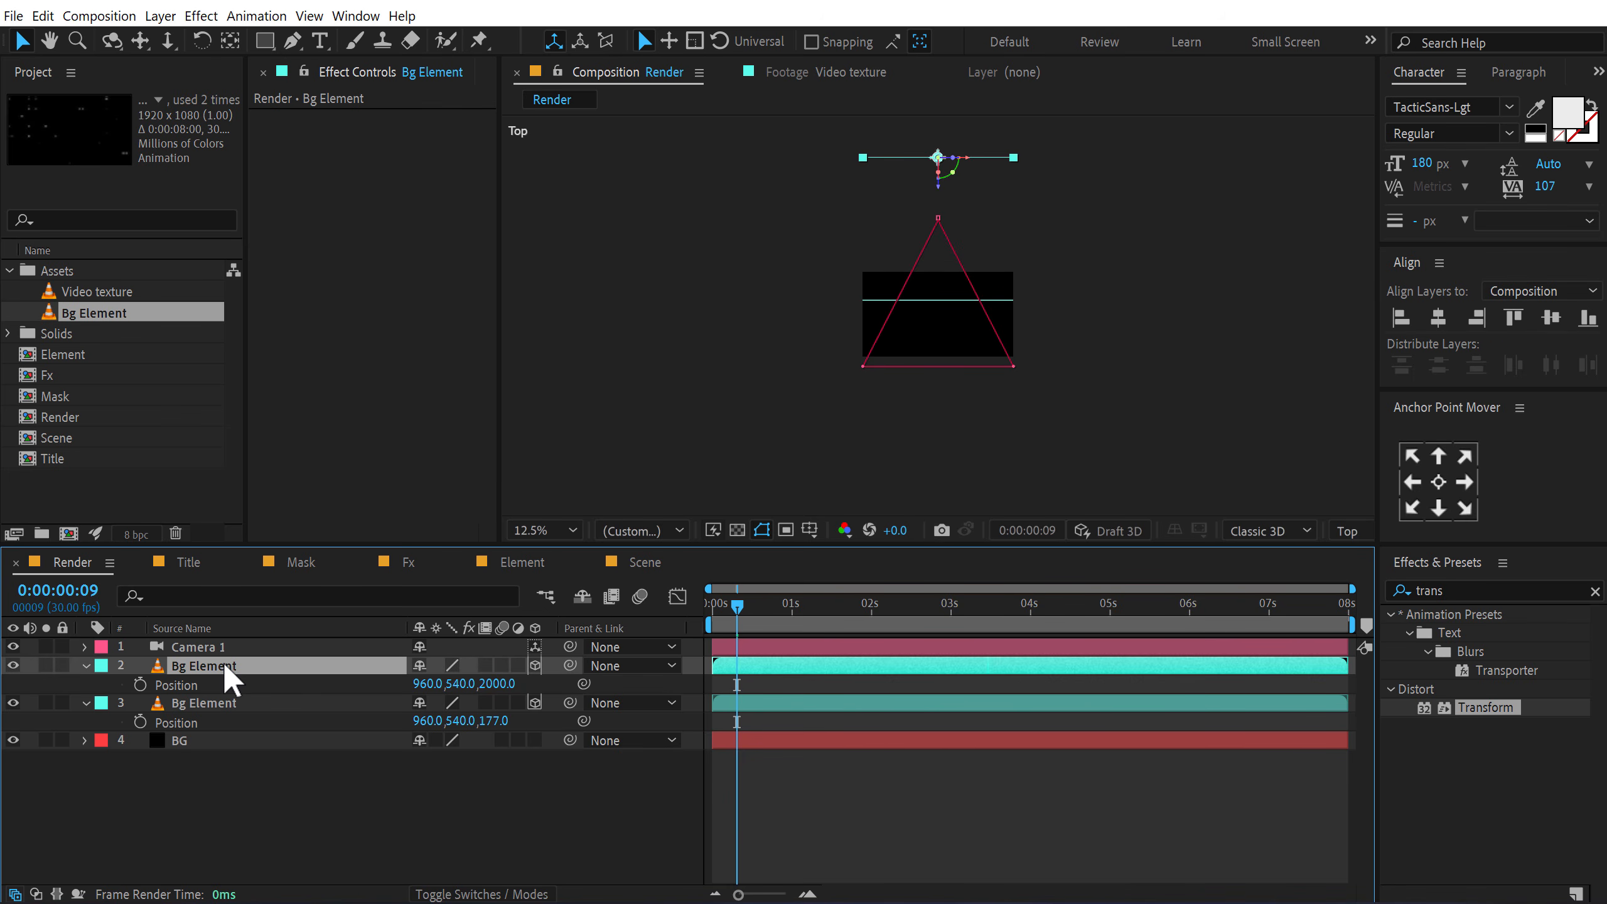
key("ctrl+d")
key("p")
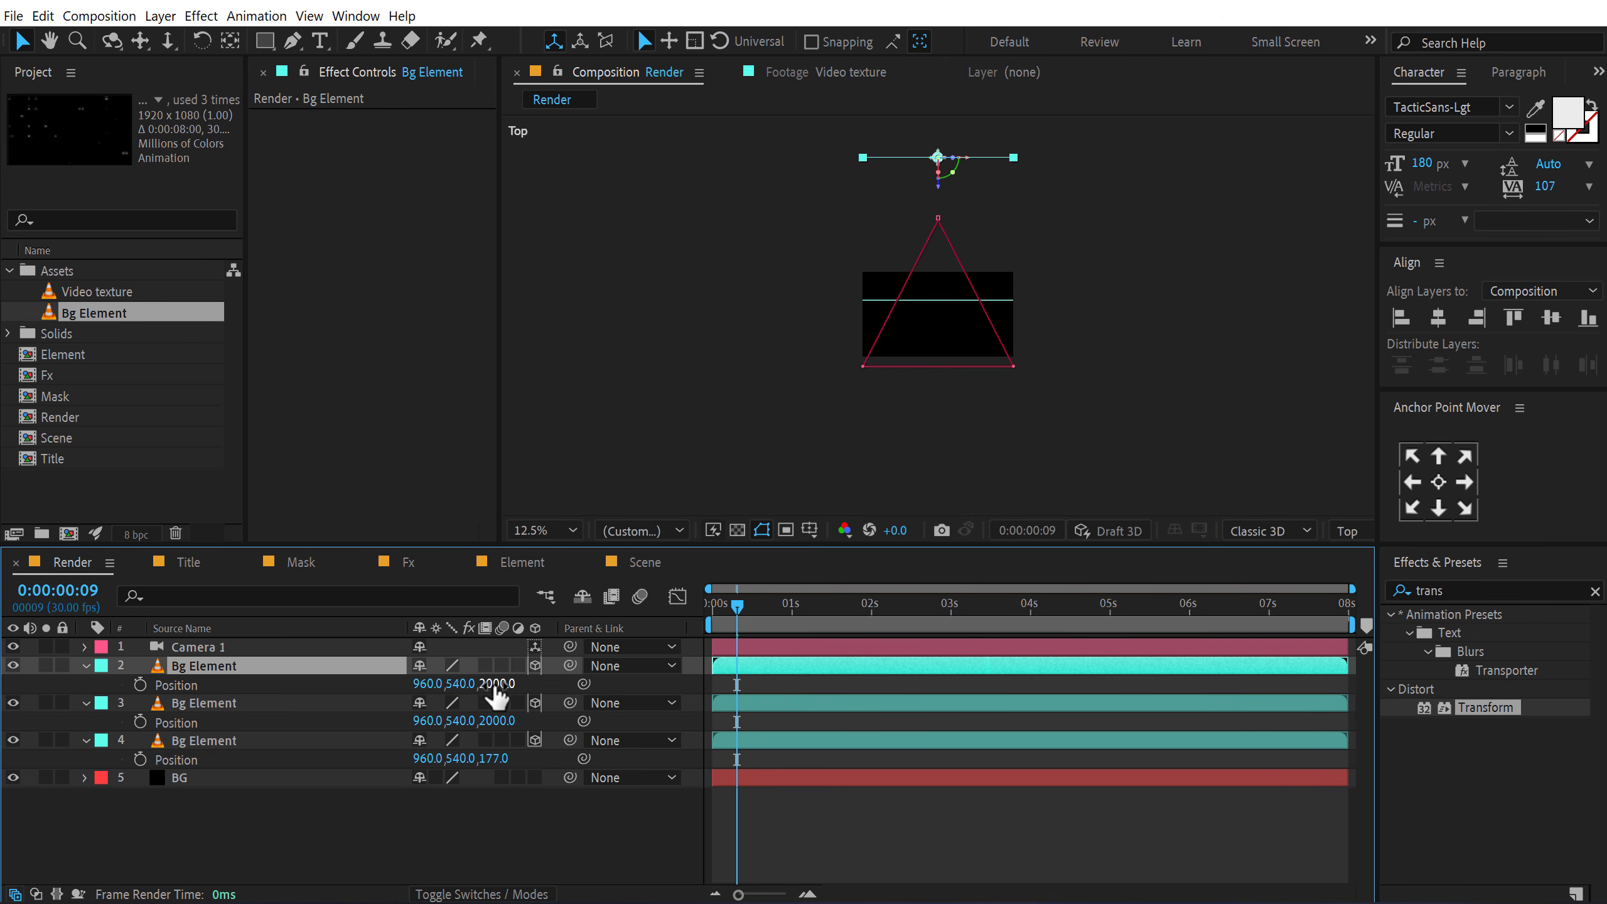
left_click(494, 683)
type("6000")
key("Return")
Step: Make one more copy of the Bg Element layer and set its Z position to 8000
key("ctrl+d")
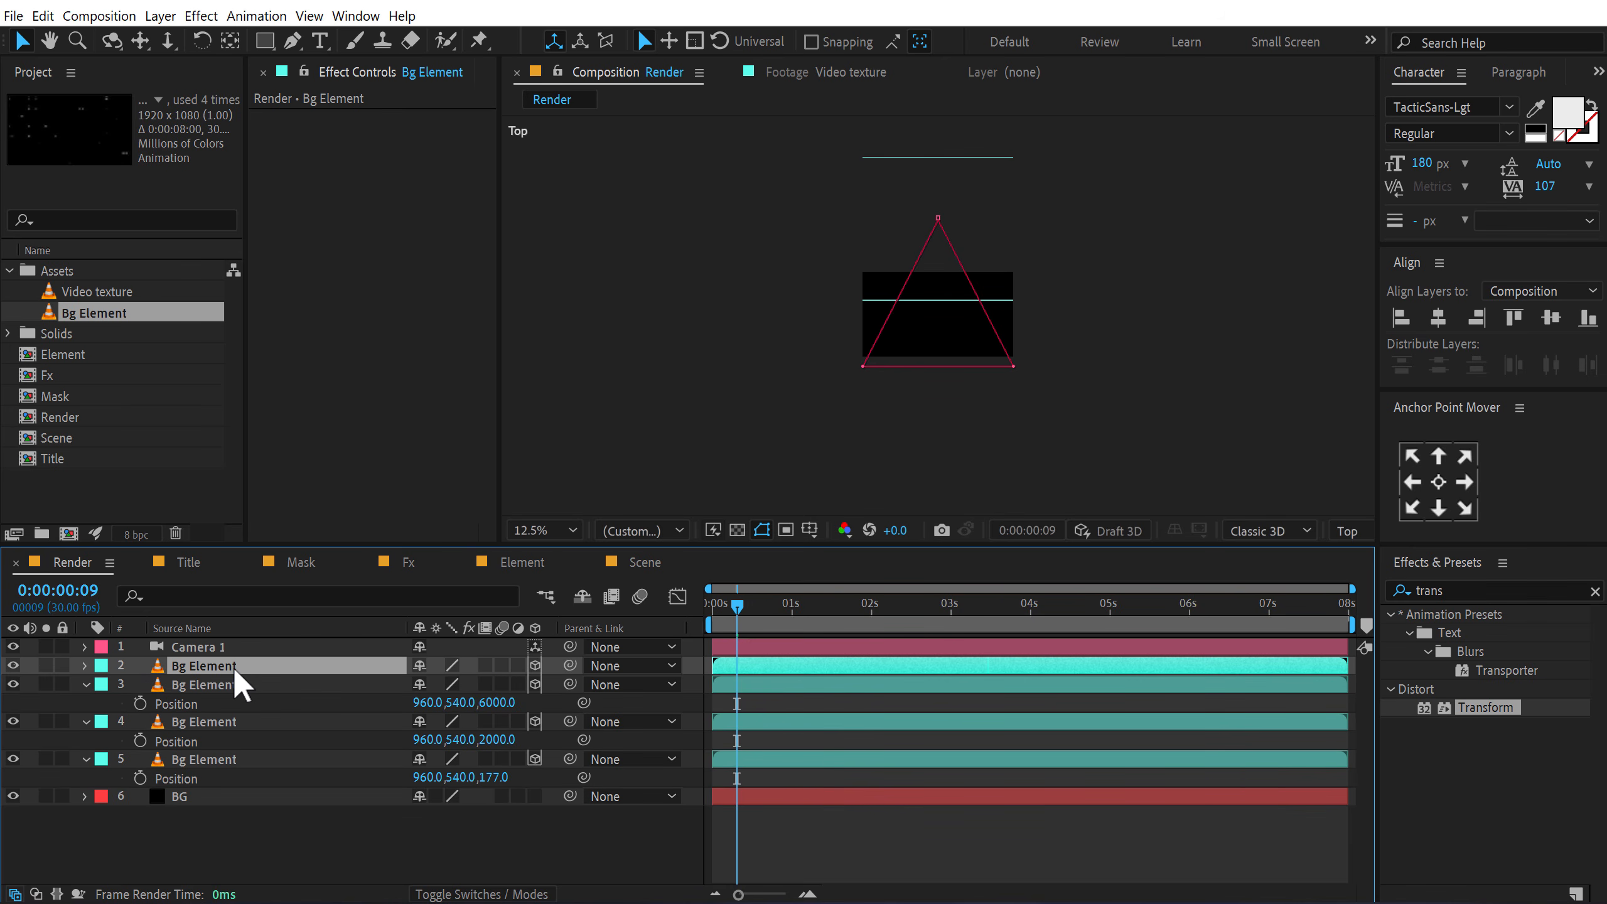
key("p")
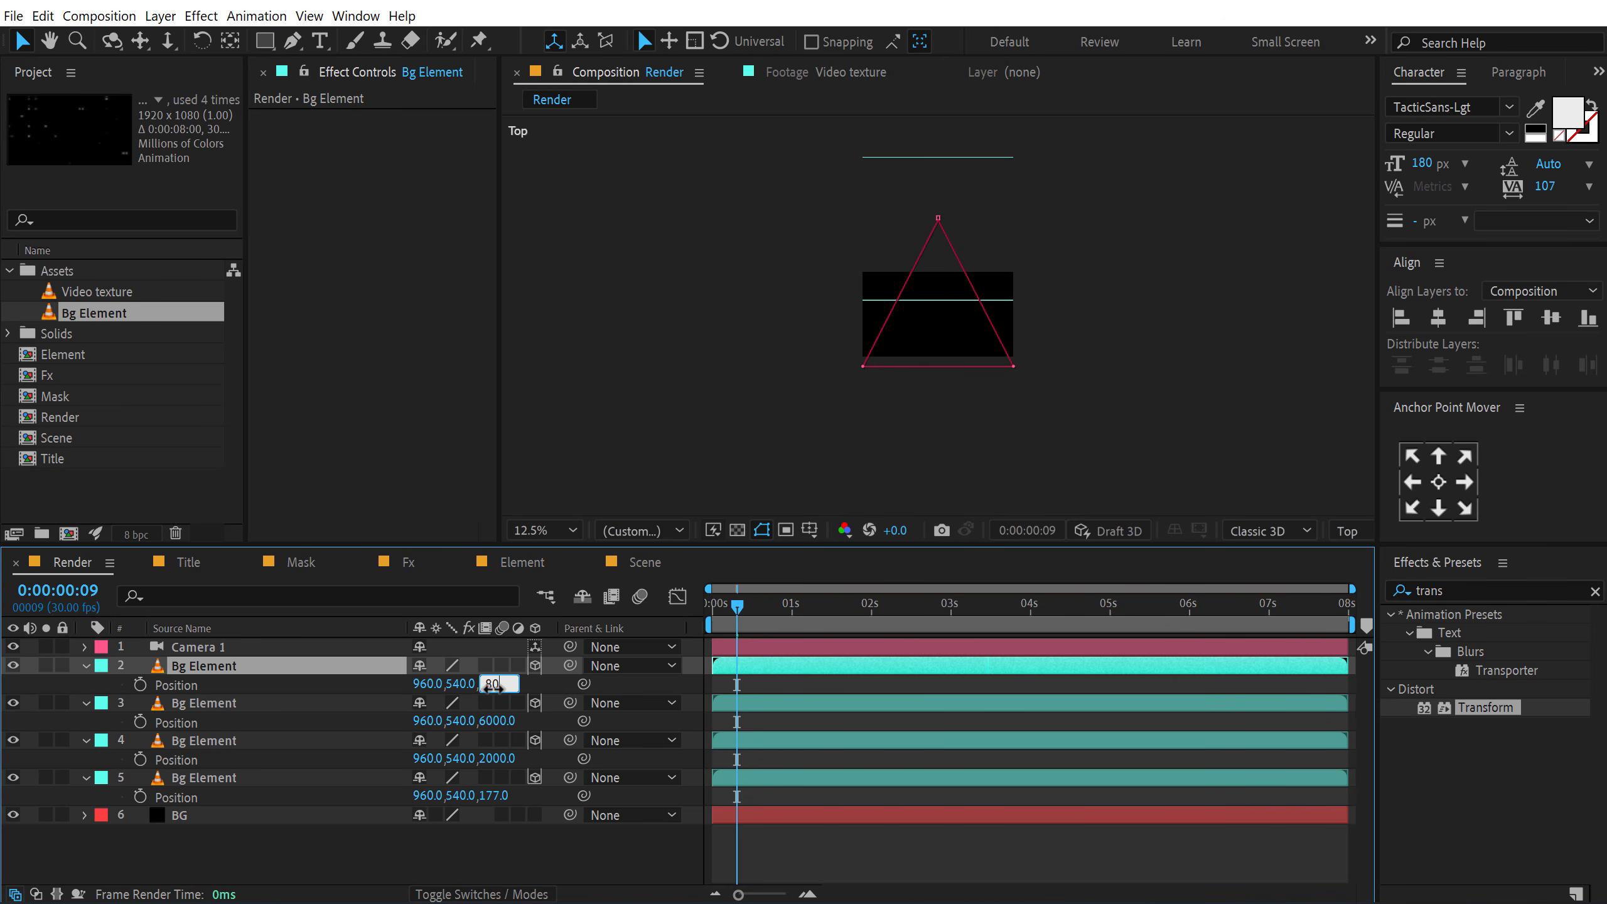
type("00")
left_click(505, 851)
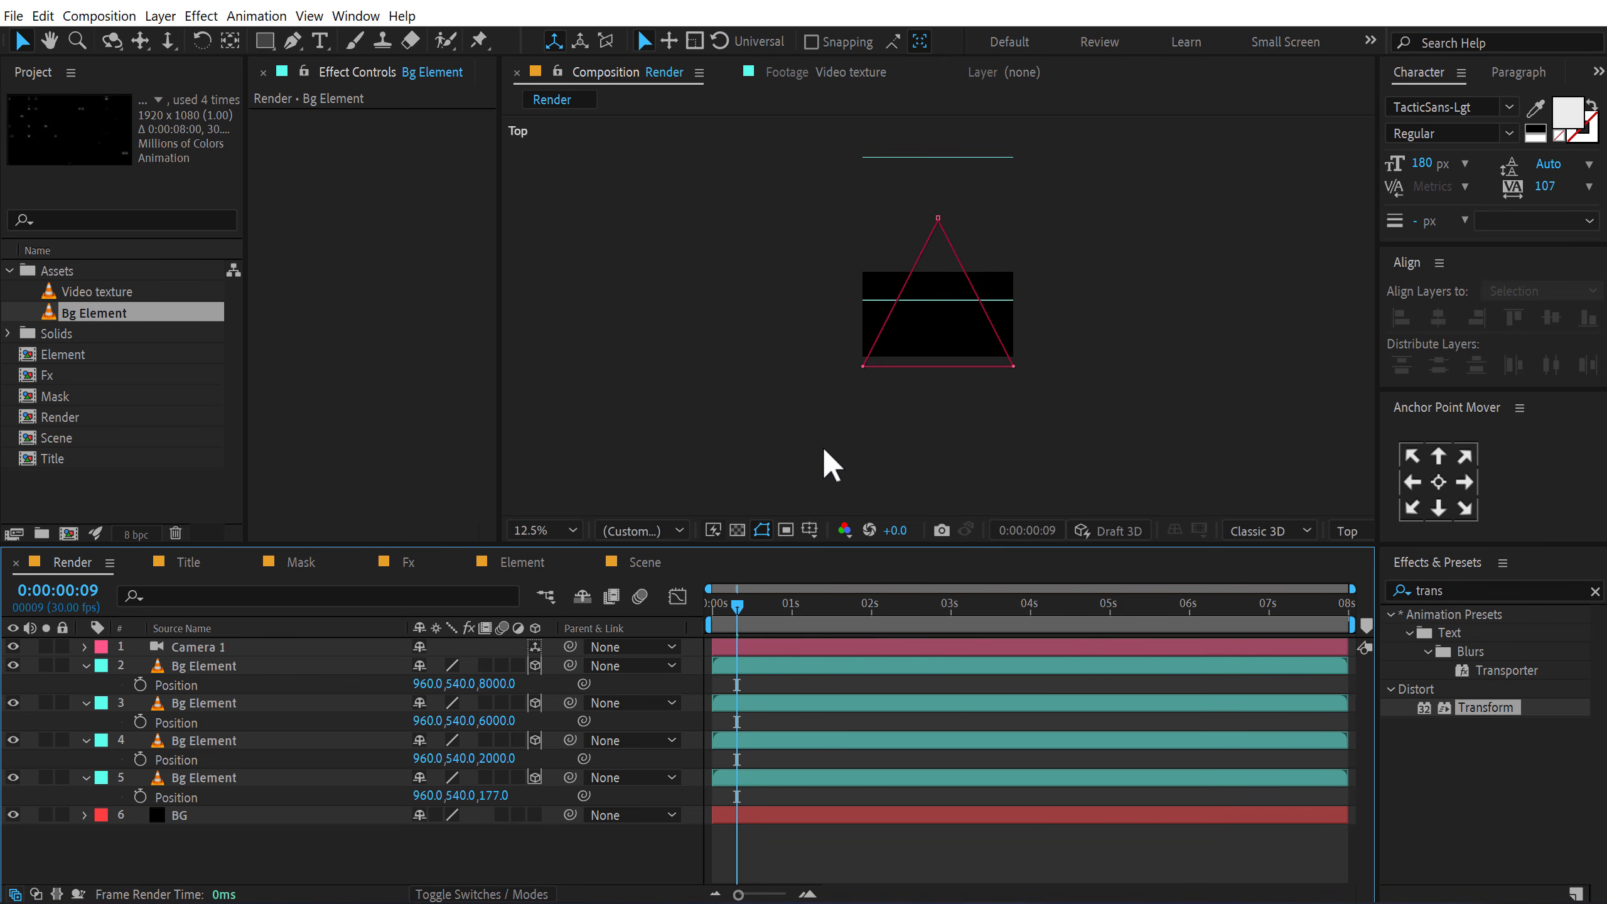
Step: Add the Element composition above the Bg Element layers as a 3D layer and set its Z position to about 951
key("comma")
left_click_drag(912, 369, 896, 480)
scroll(896, 339, "down", 1)
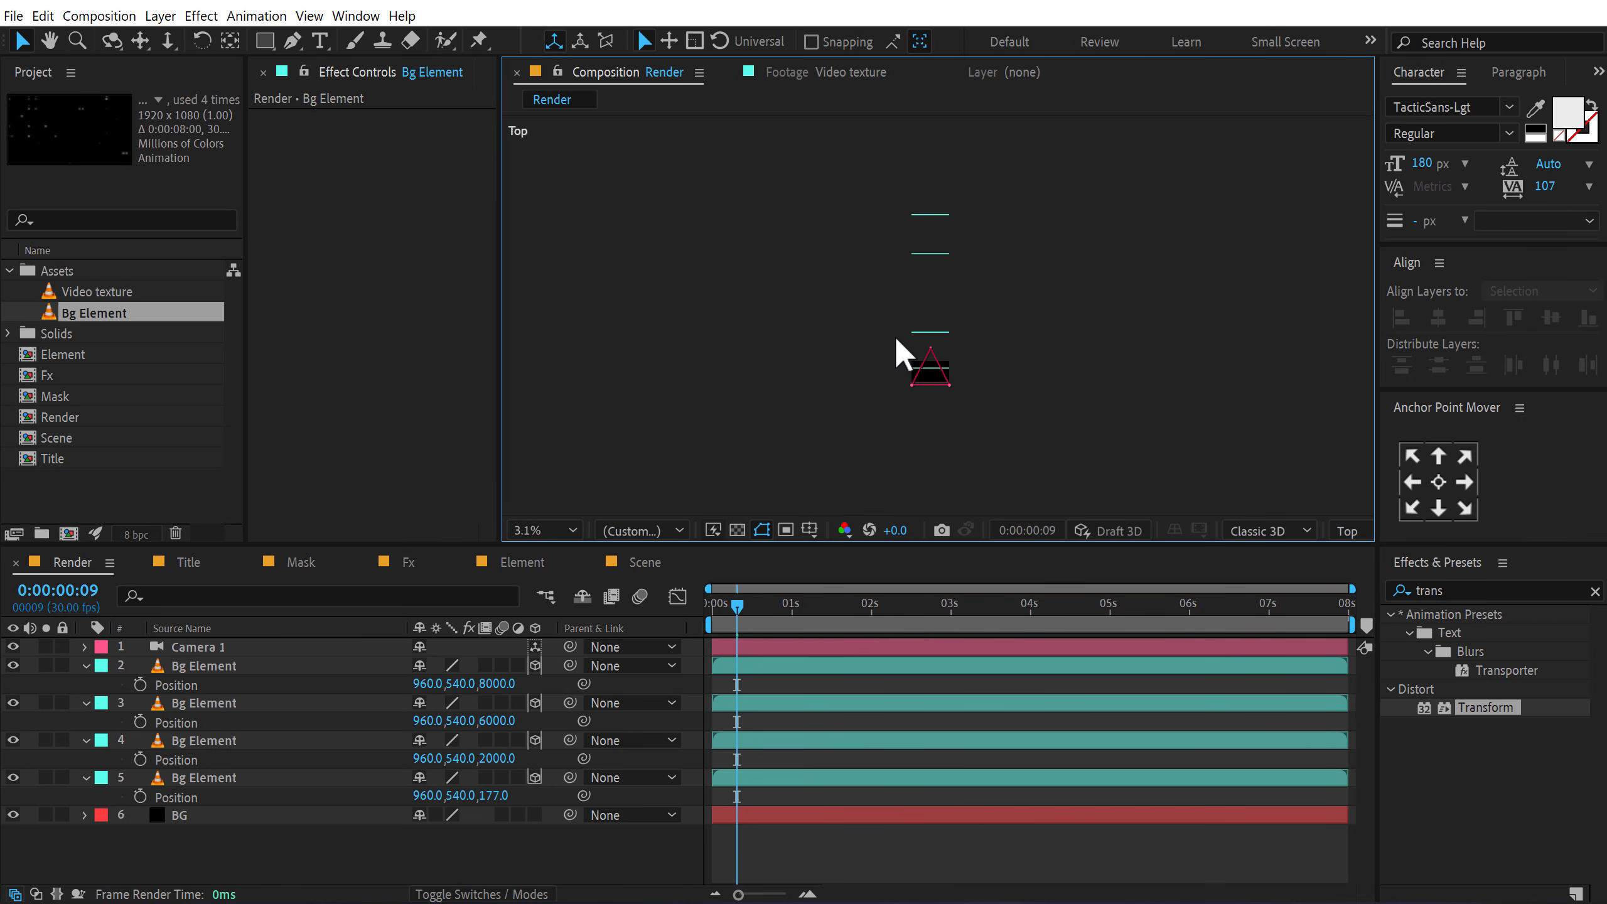
scroll(897, 339, "up", 1)
left_click_drag(882, 326, 901, 369)
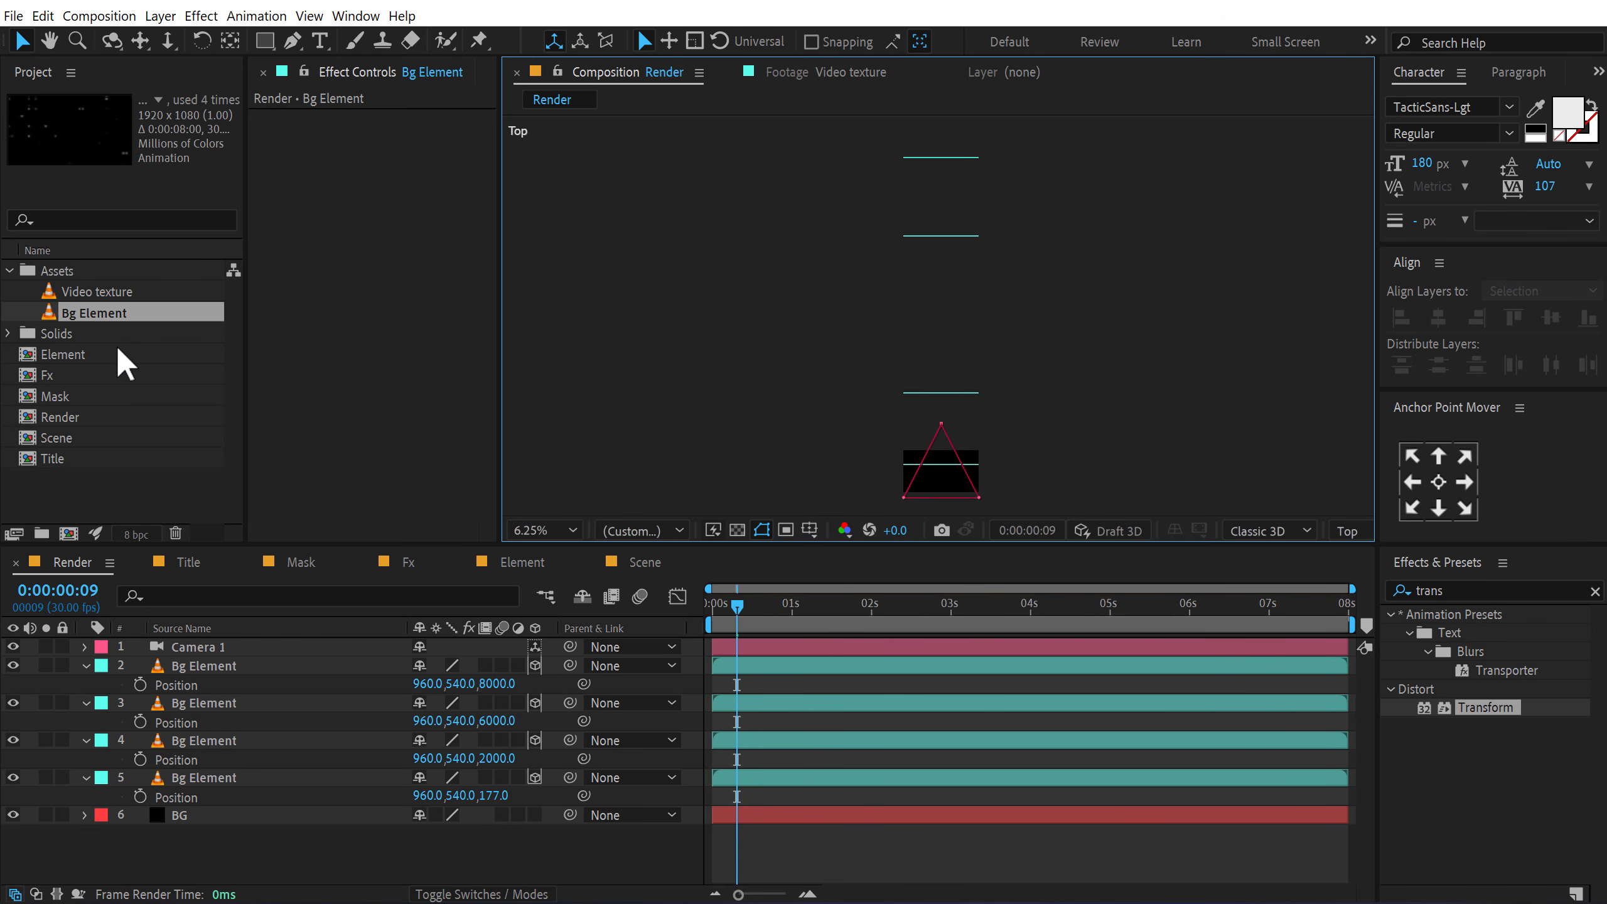
left_click_drag(83, 366, 189, 671)
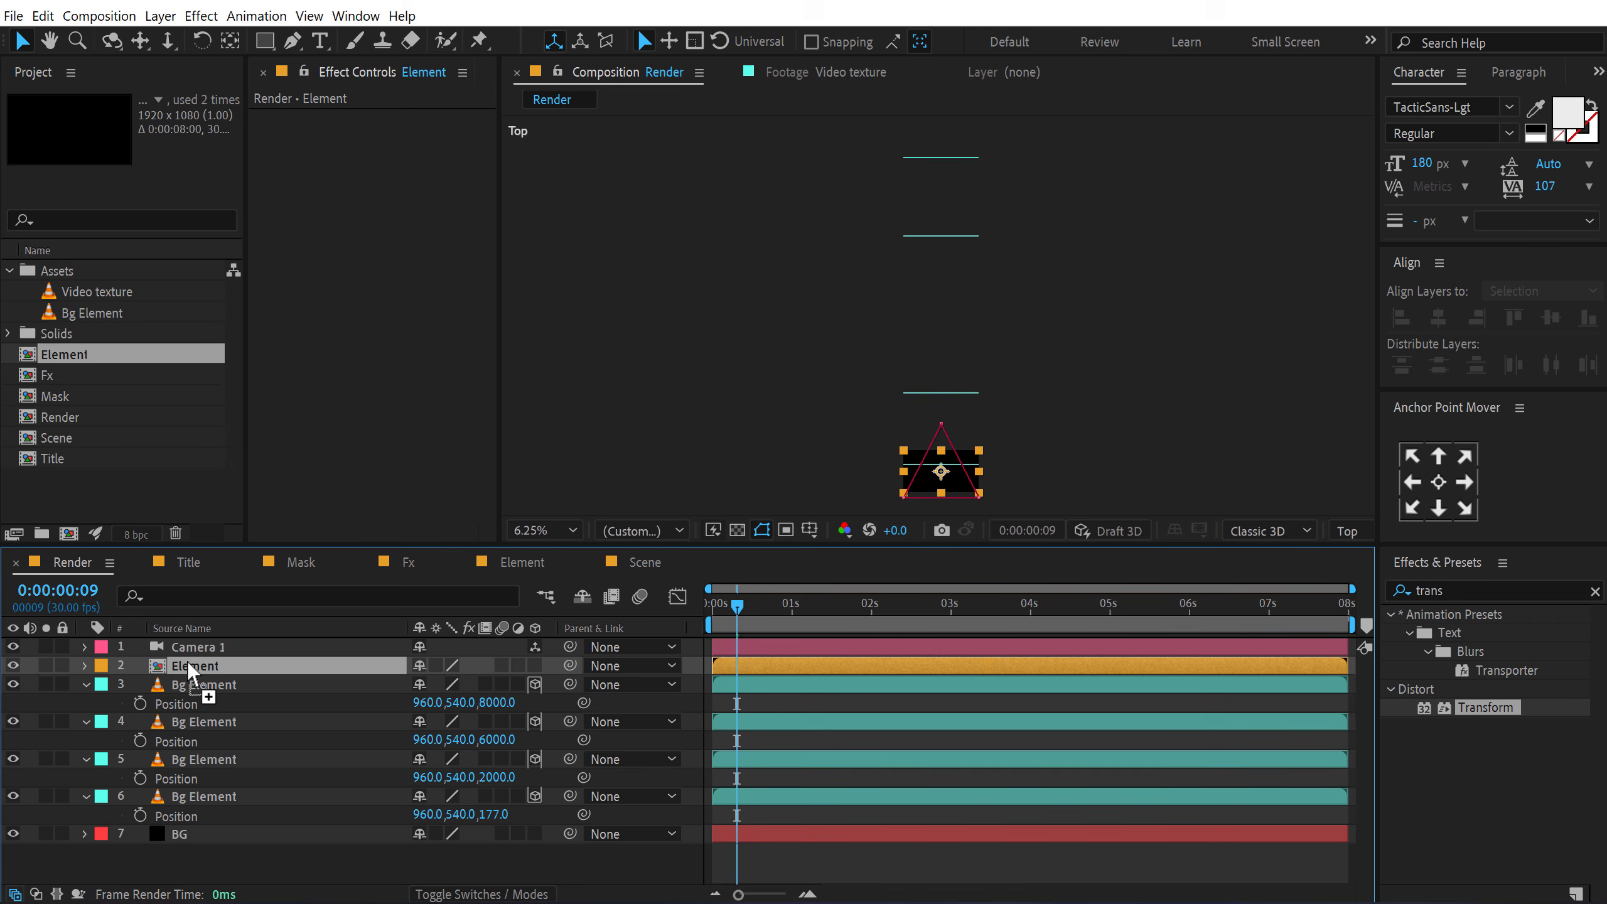
left_click(535, 665)
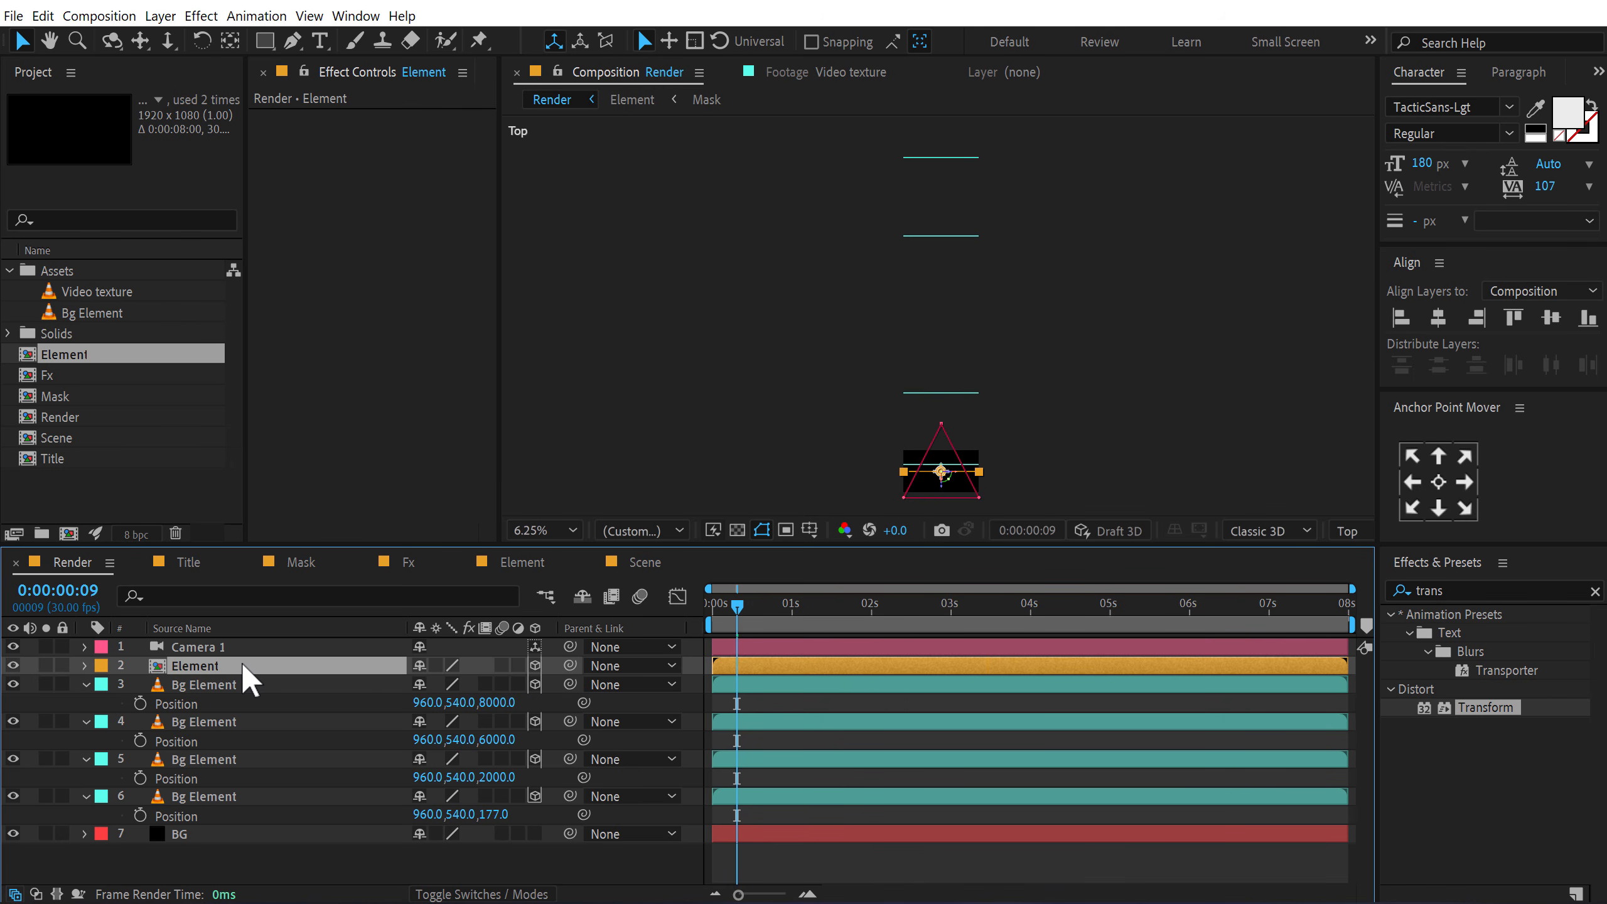
key("p")
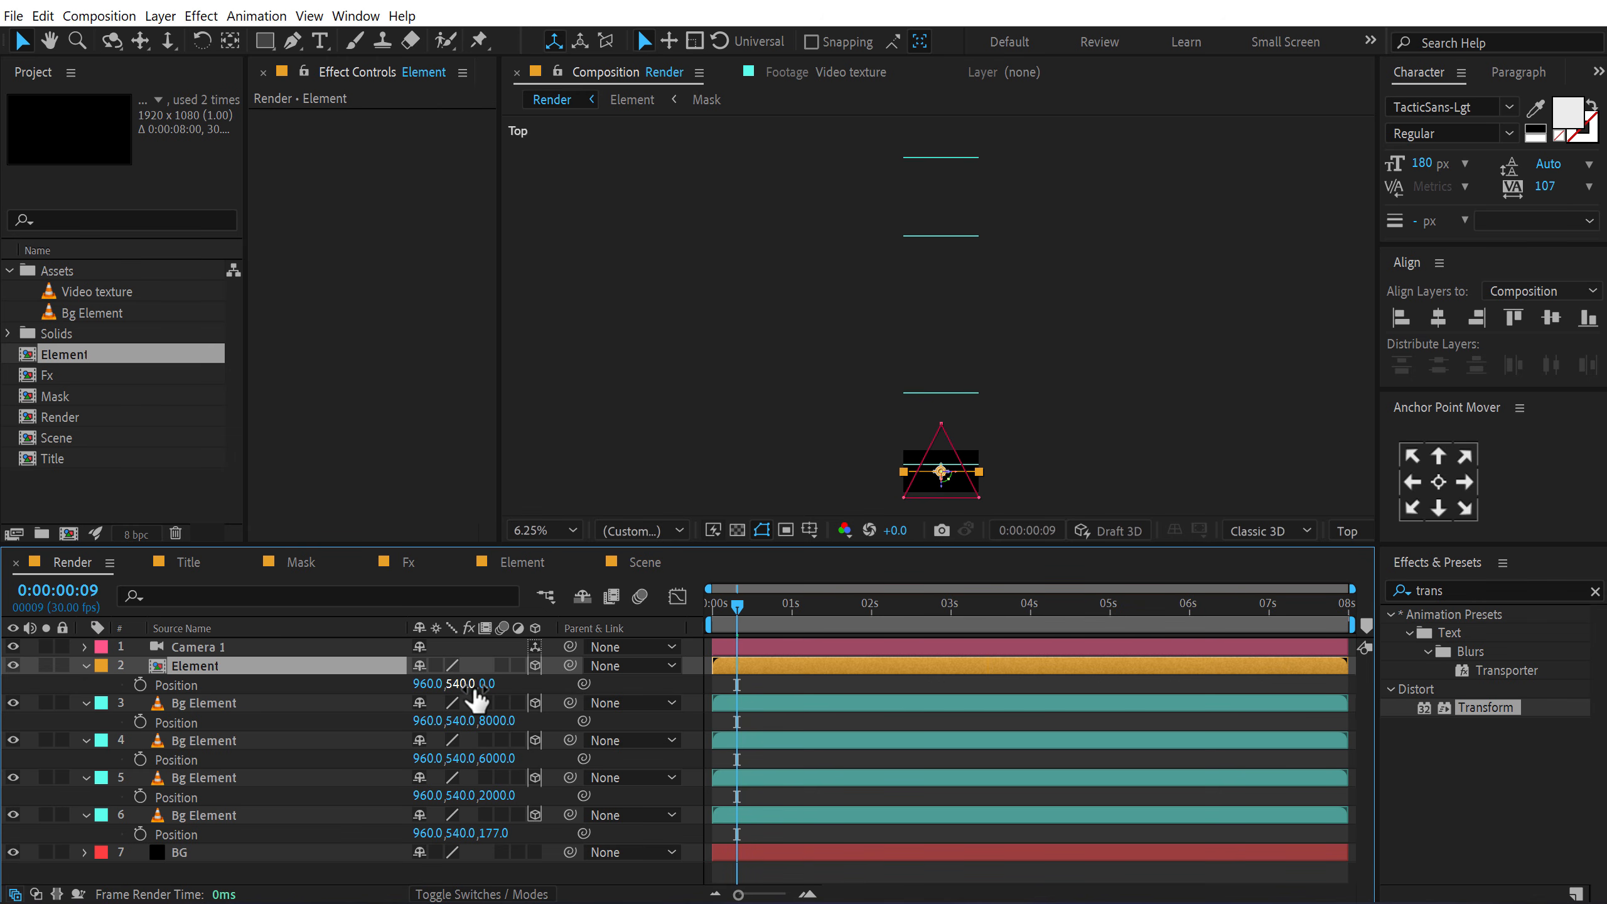
left_click_drag(487, 689, 1366, 550)
Step: Duplicate the Element layer and move the copy back to a Z position of about 3450
left_click(204, 664)
key("ctrl+d")
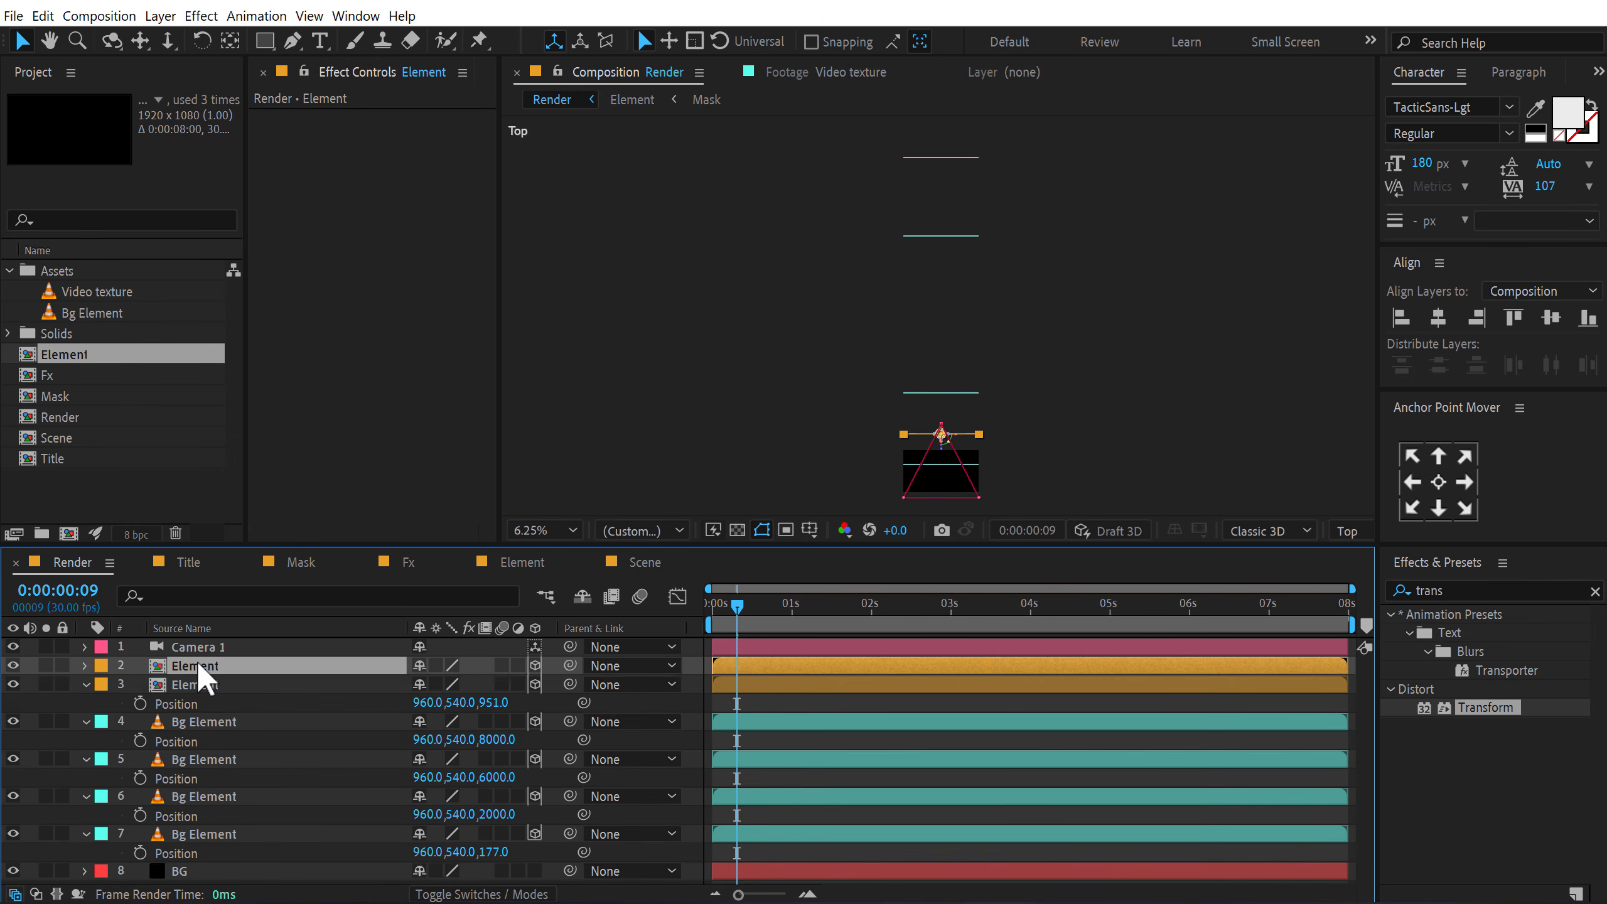
left_click_drag(497, 686, 1126, 546)
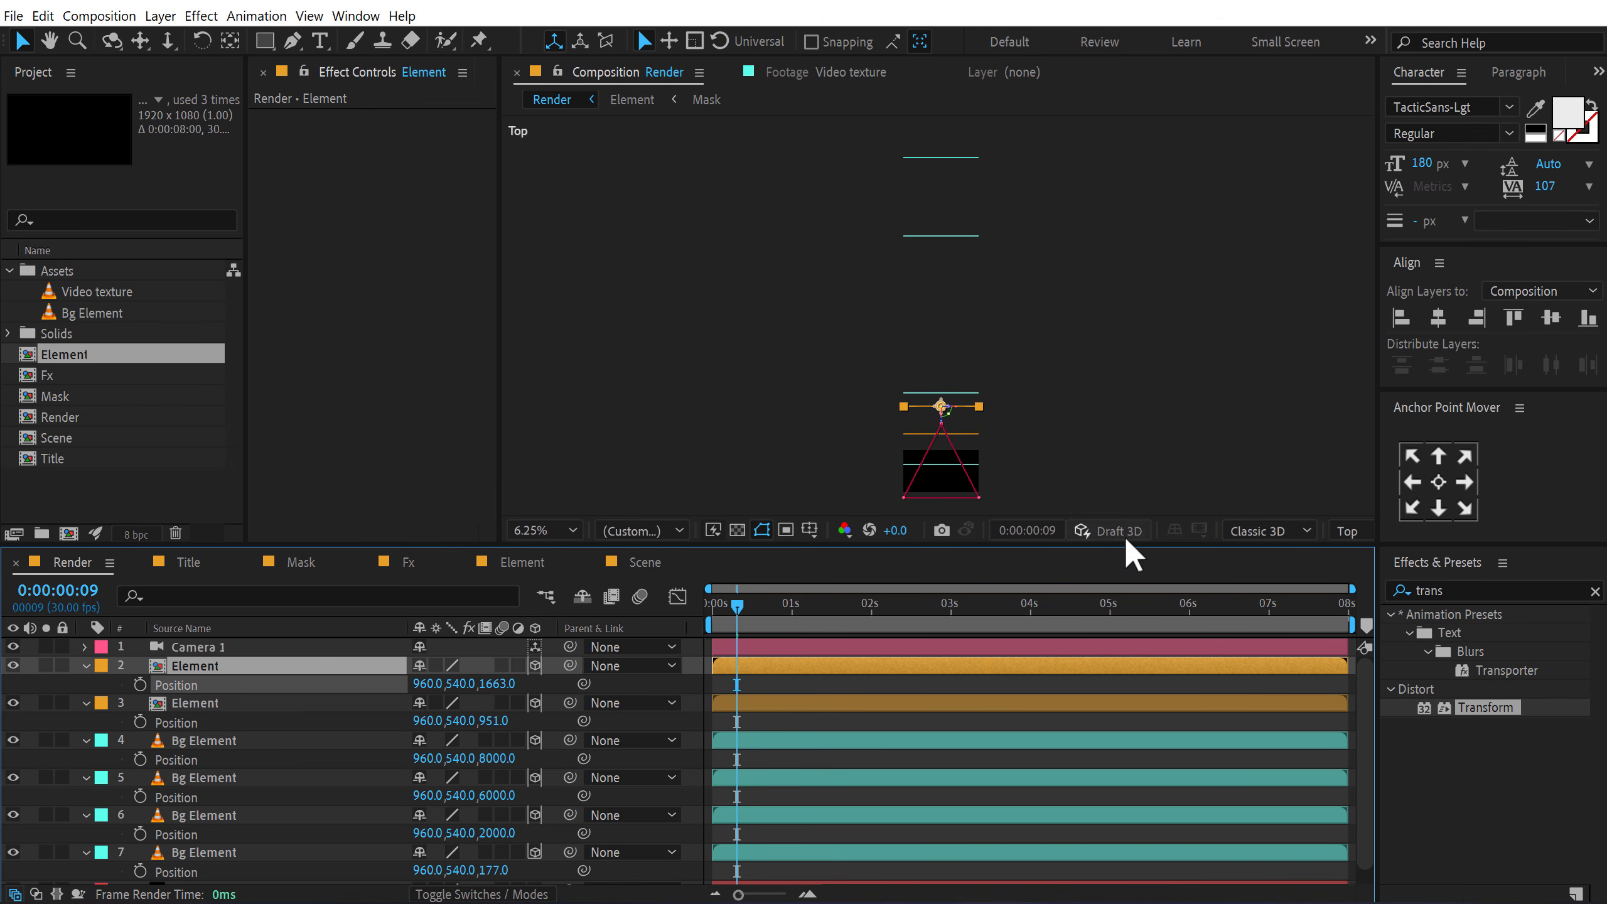
left_click(497, 684)
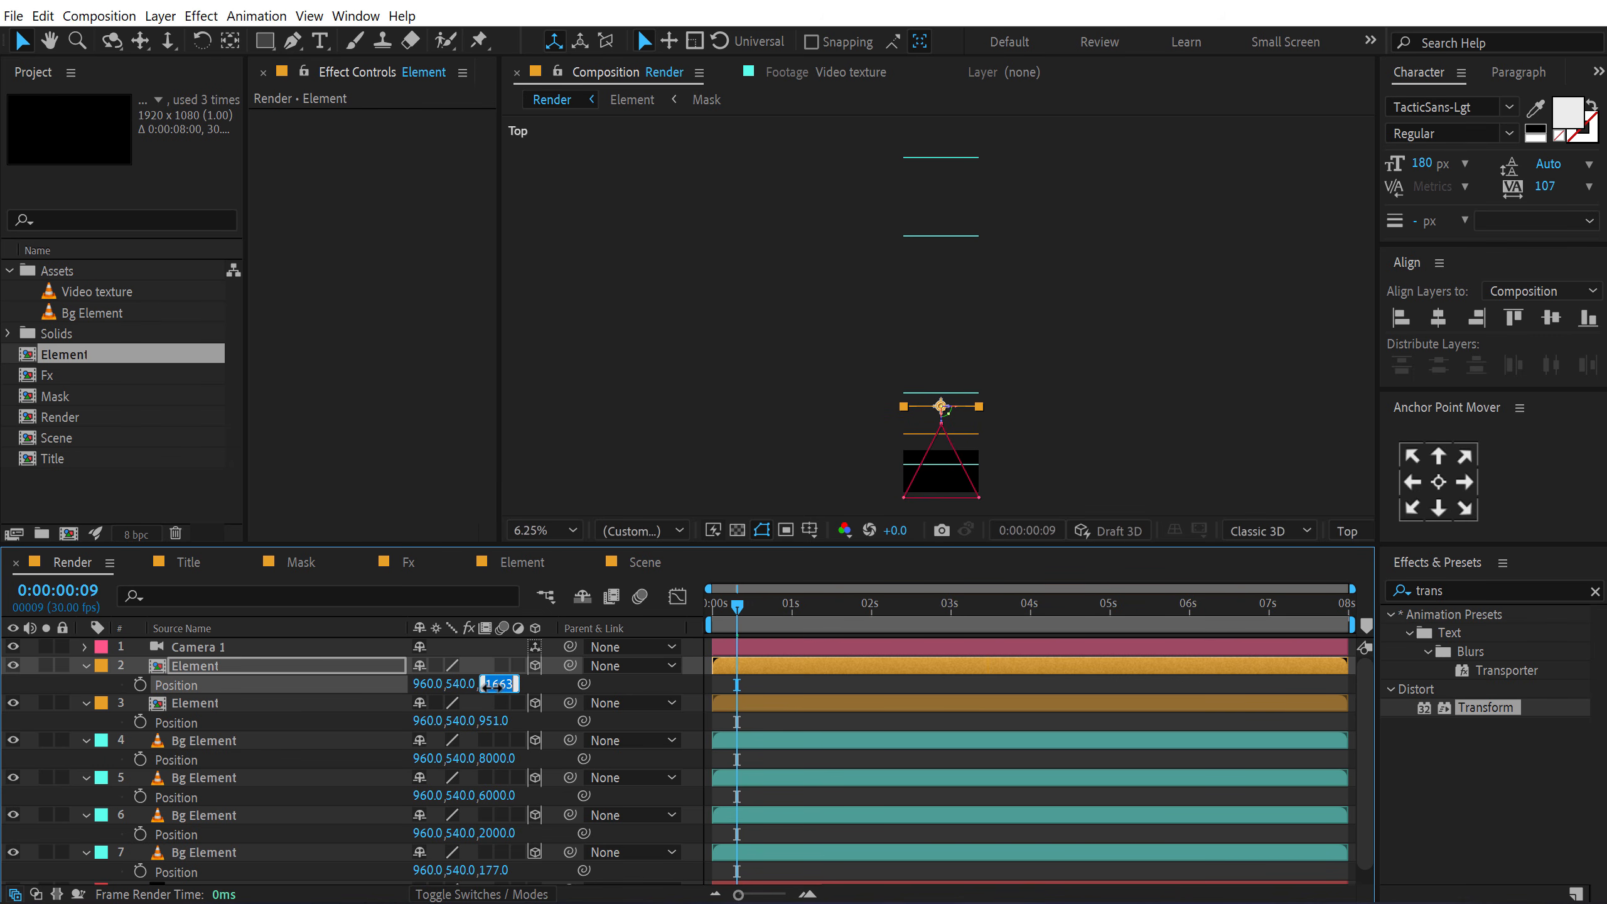
left_click(565, 685)
left_click_drag(498, 685, 1562, 354)
left_click_drag(409, 619, 402, 618)
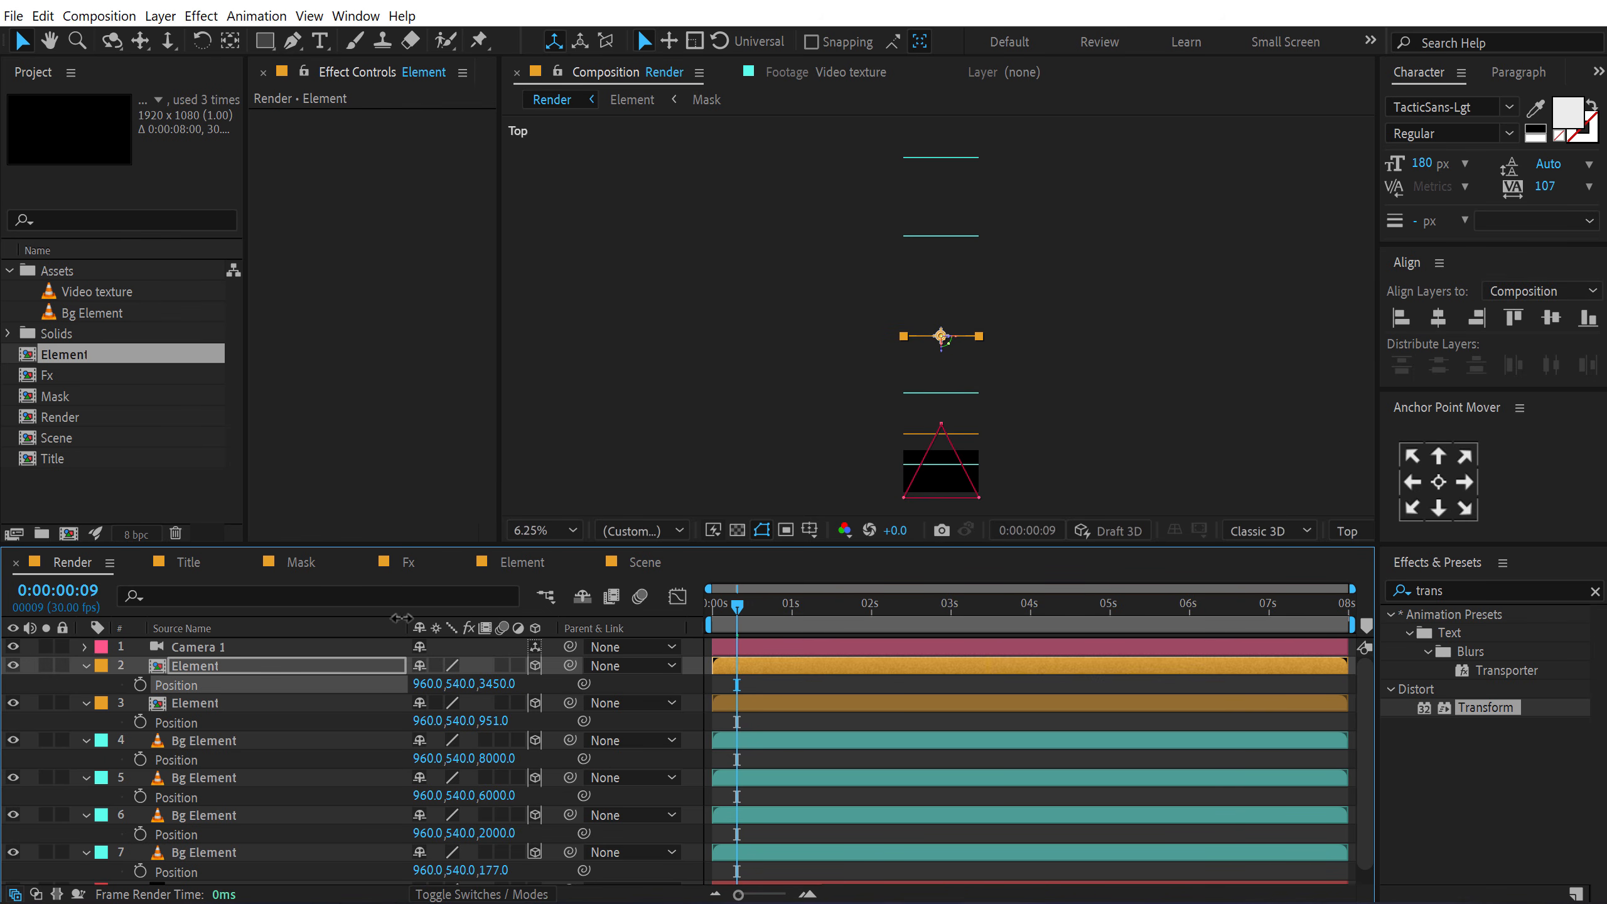
Step: Duplicate the topmost Element layer and move the new copy to a Z position of about 5456
left_click(215, 668)
key("ctrl+d")
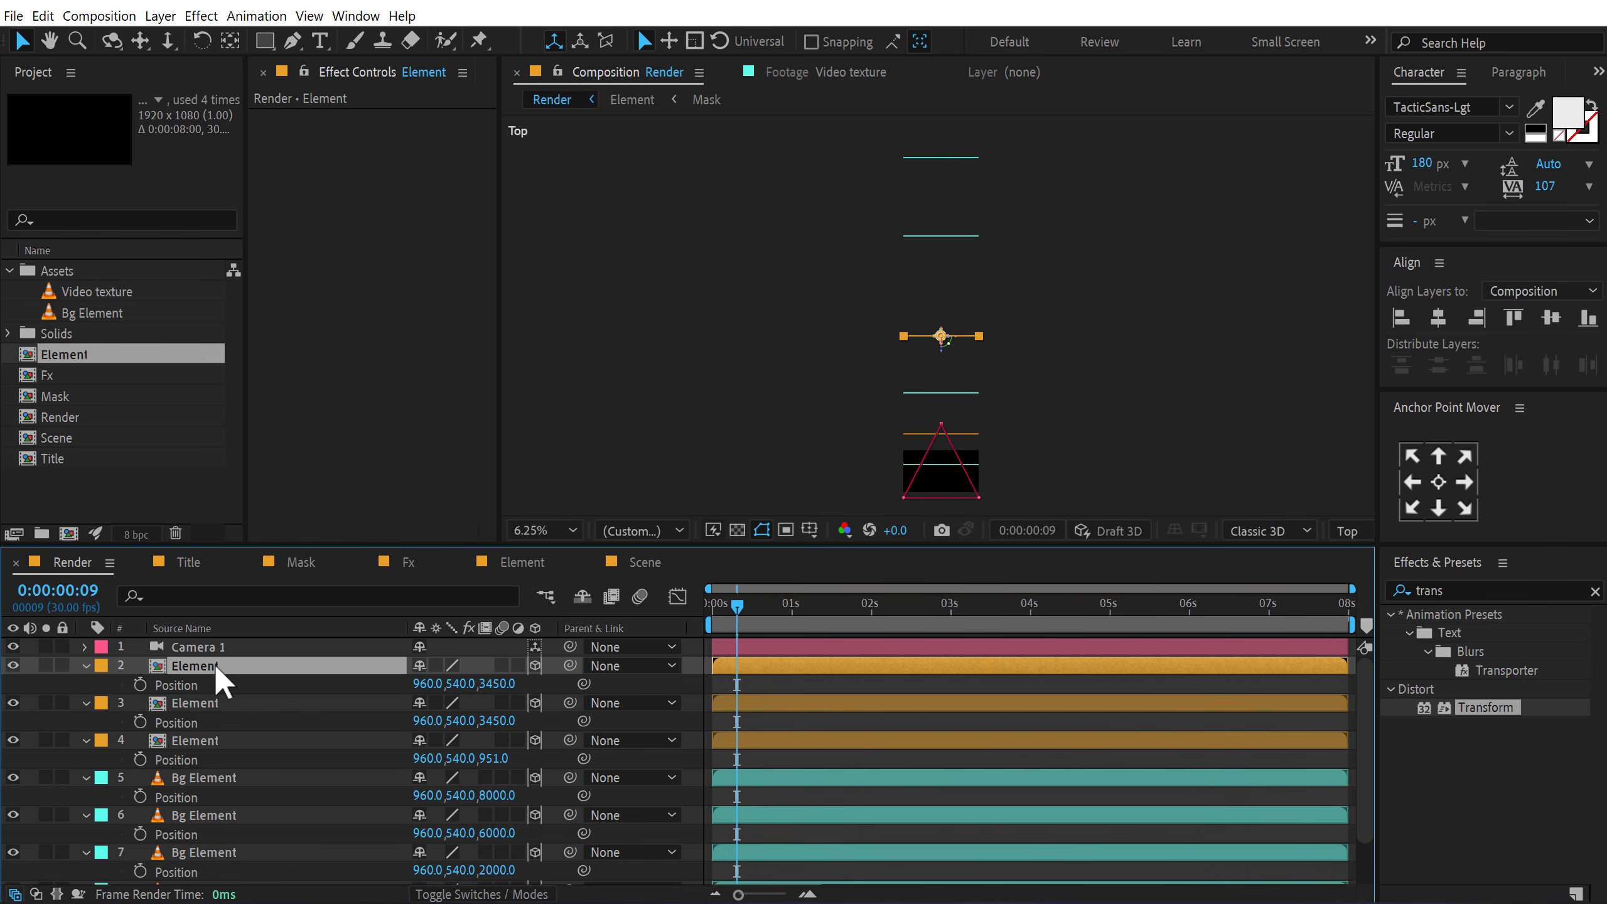
left_click_drag(500, 690, 950, 689)
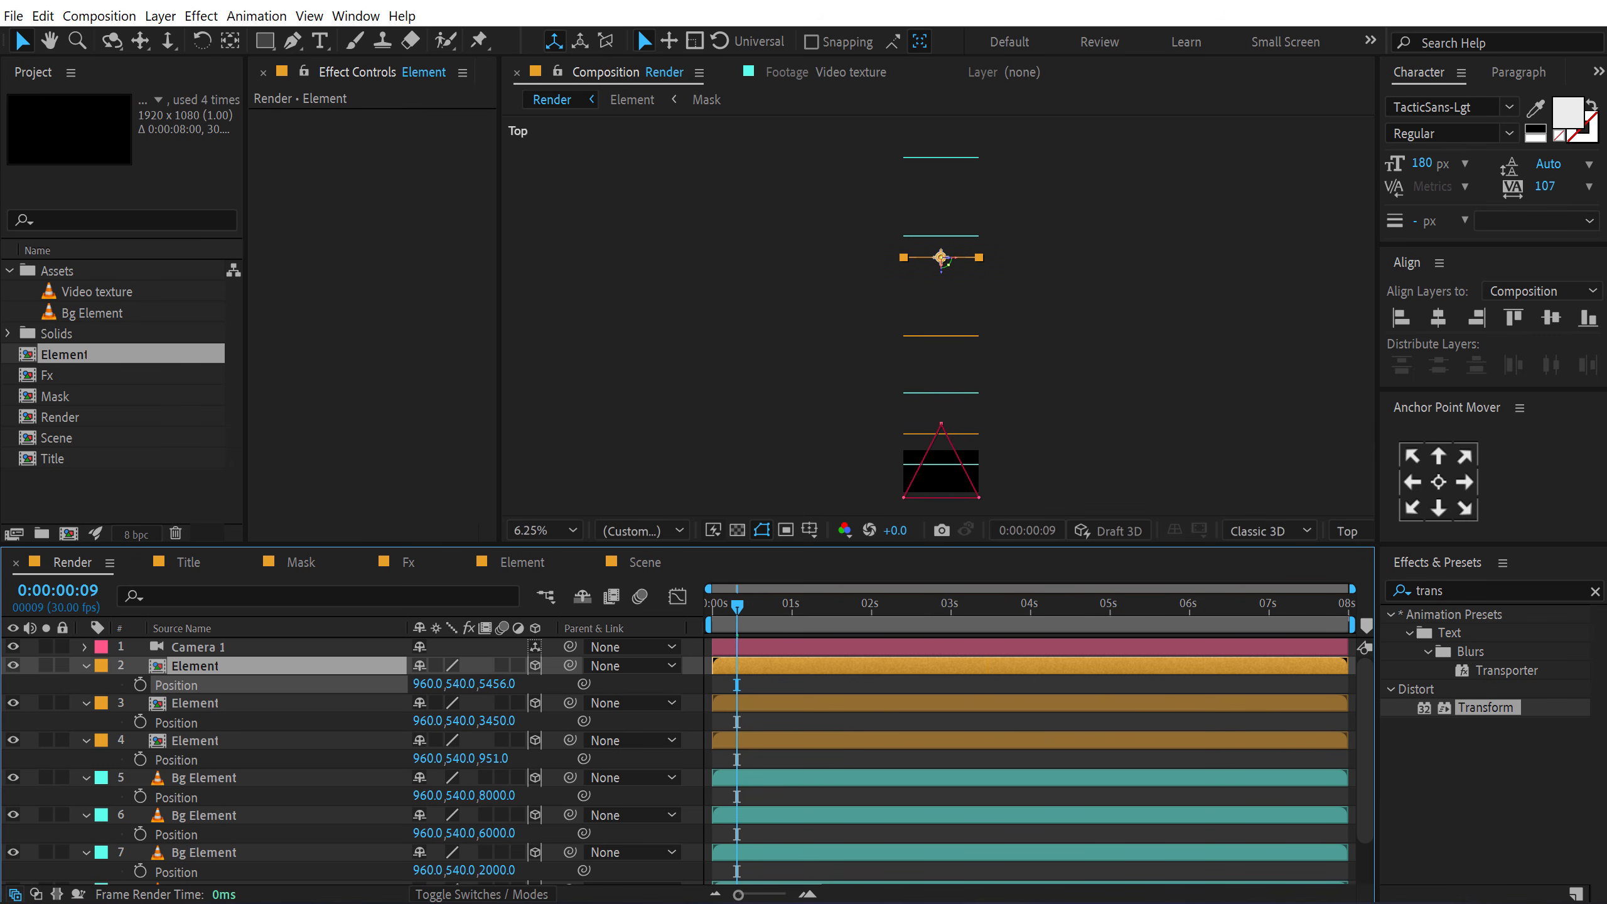
key("Return")
Step: Create a fourth Element layer by duplication and push it back to a Z position of about 7596
left_click(248, 665)
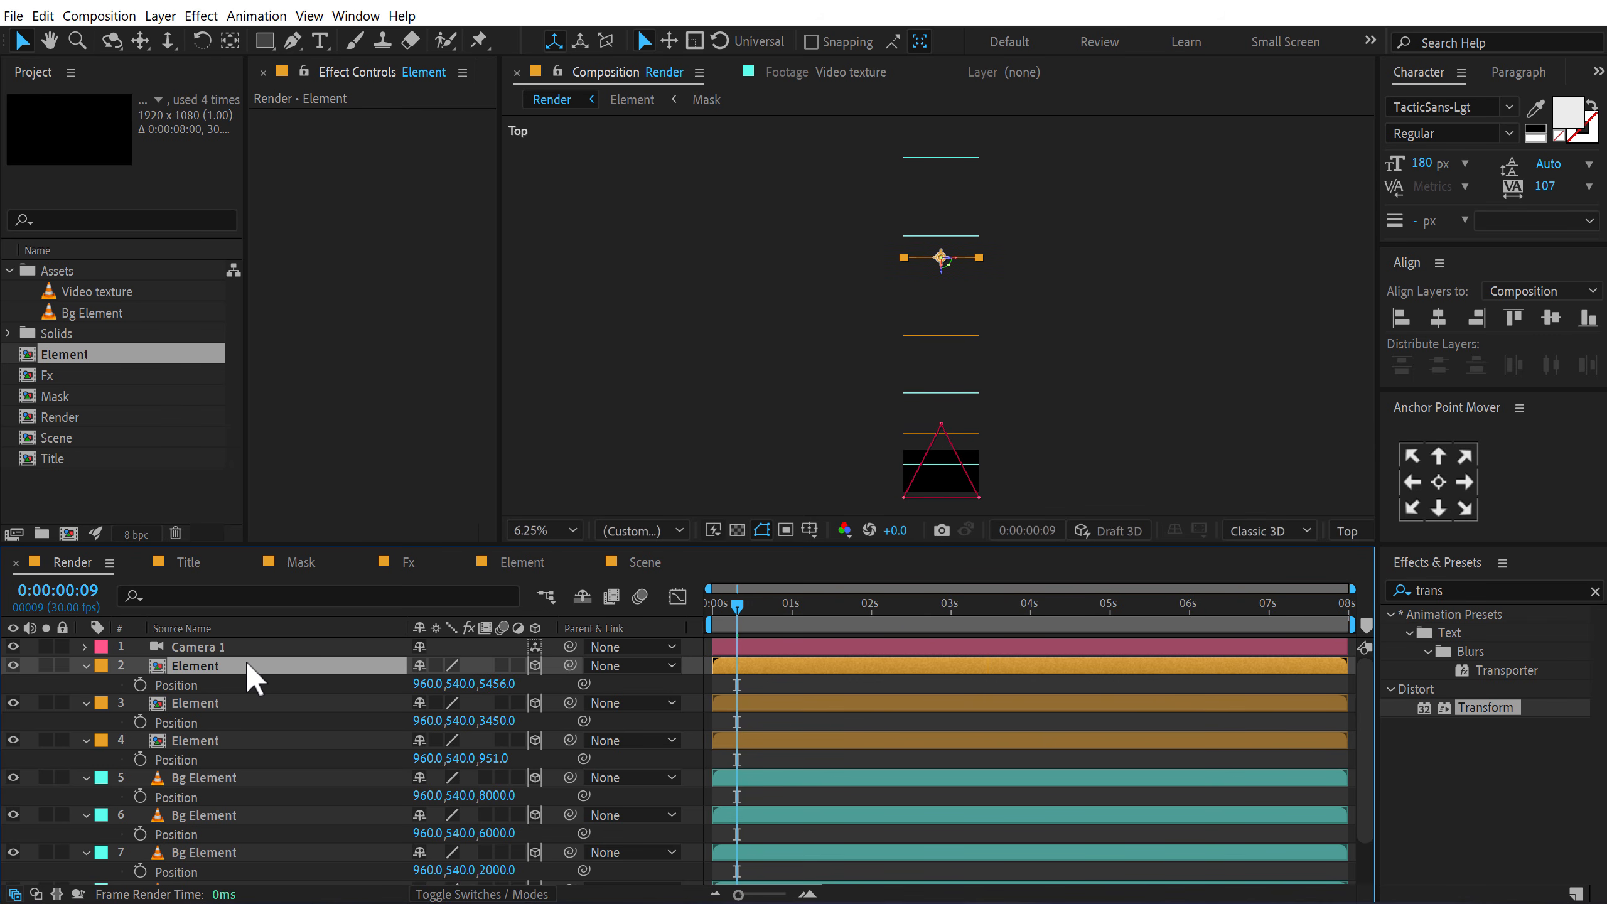
key("ctrl+d")
key("p")
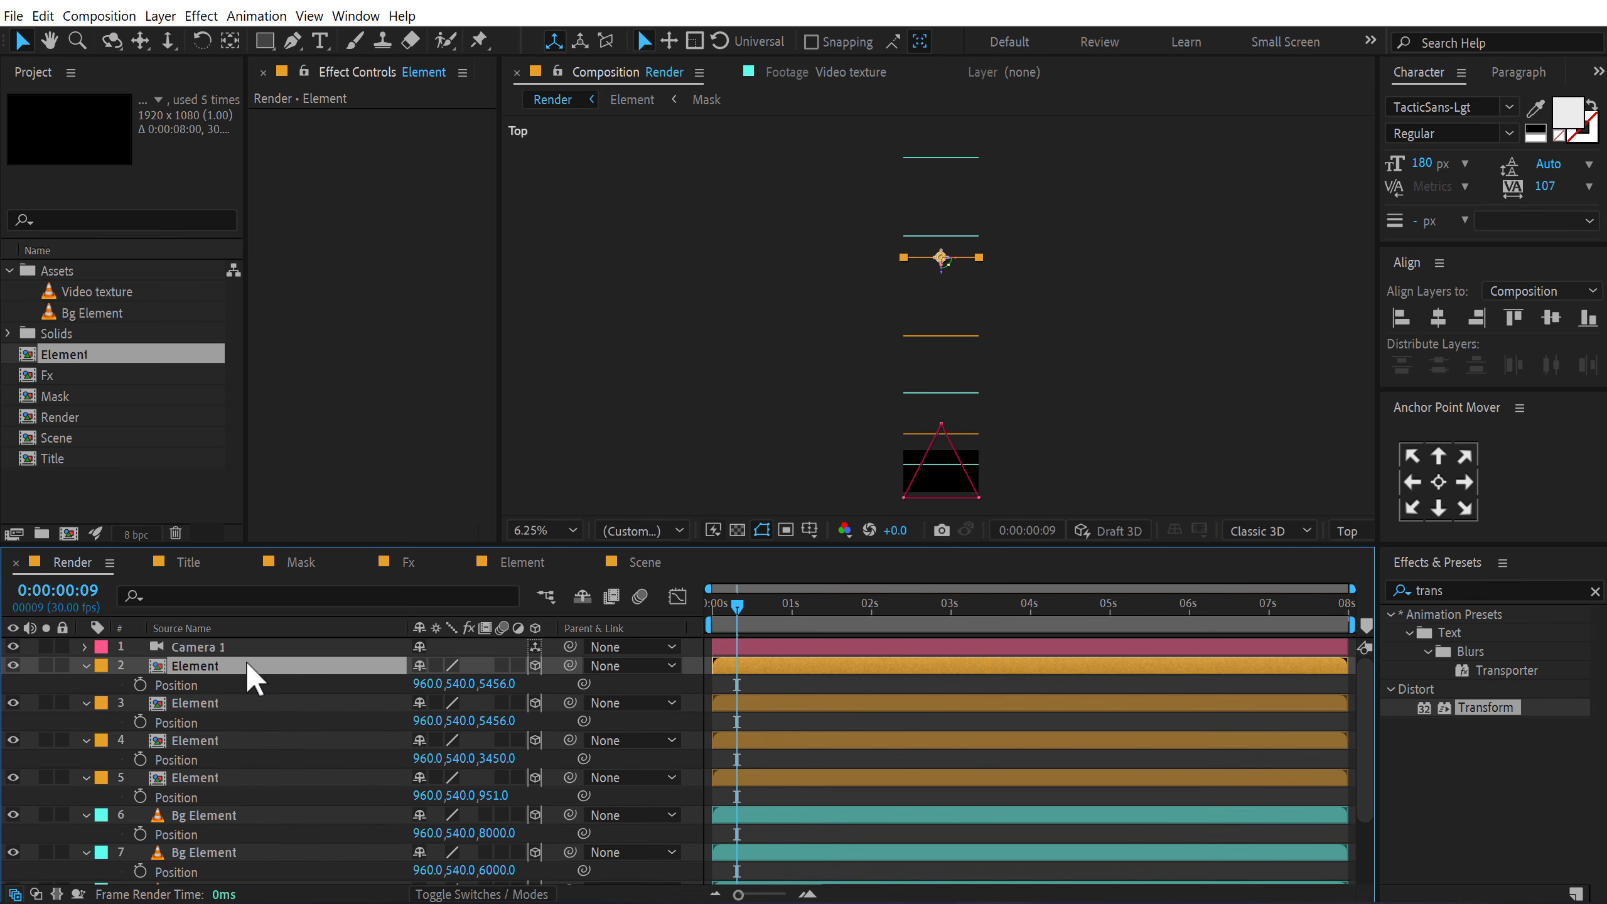
left_click_drag(499, 684, 664, 631)
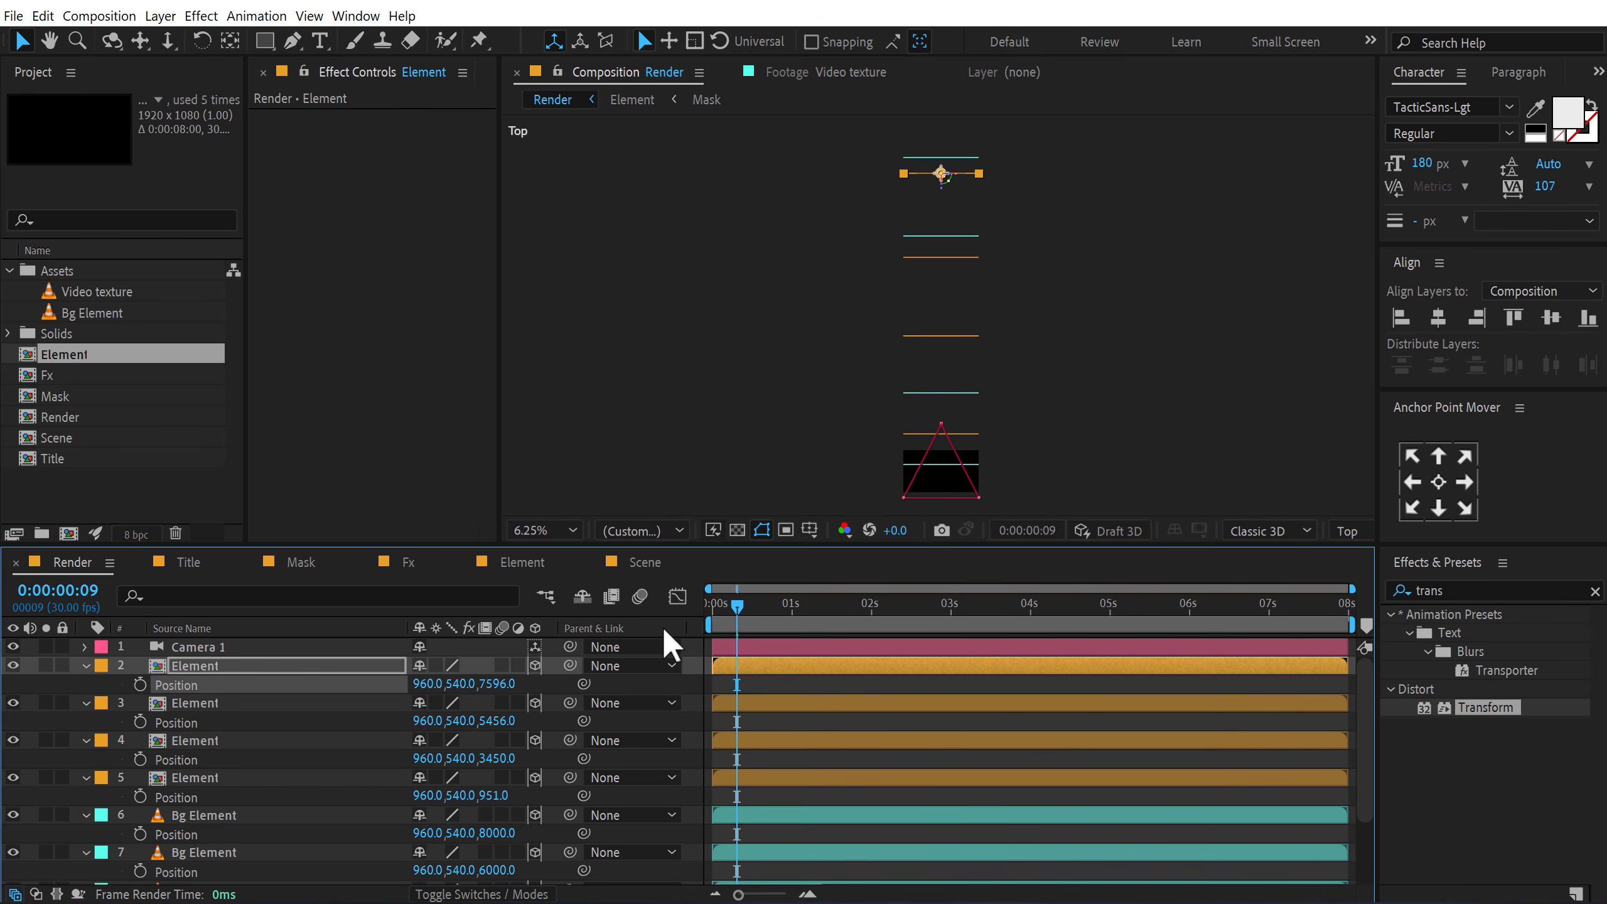
Step: Switch the viewer back to the Active Camera view at 50% zoom and move the current time to frame 15
left_click(1346, 530)
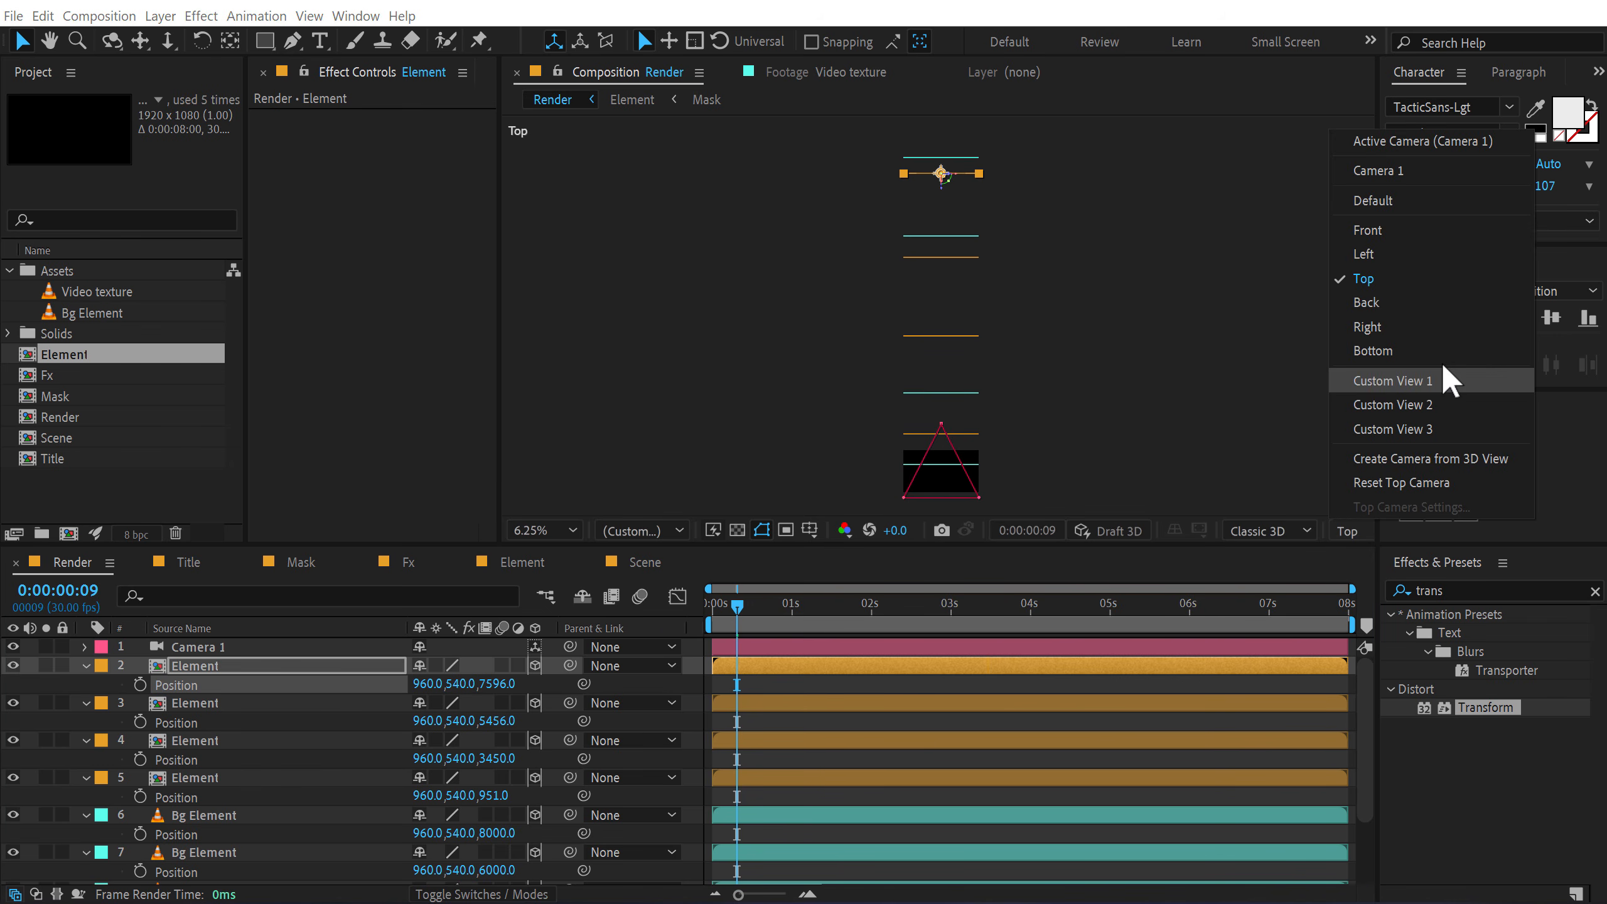
left_click(1406, 143)
scroll(894, 399, "up", 2)
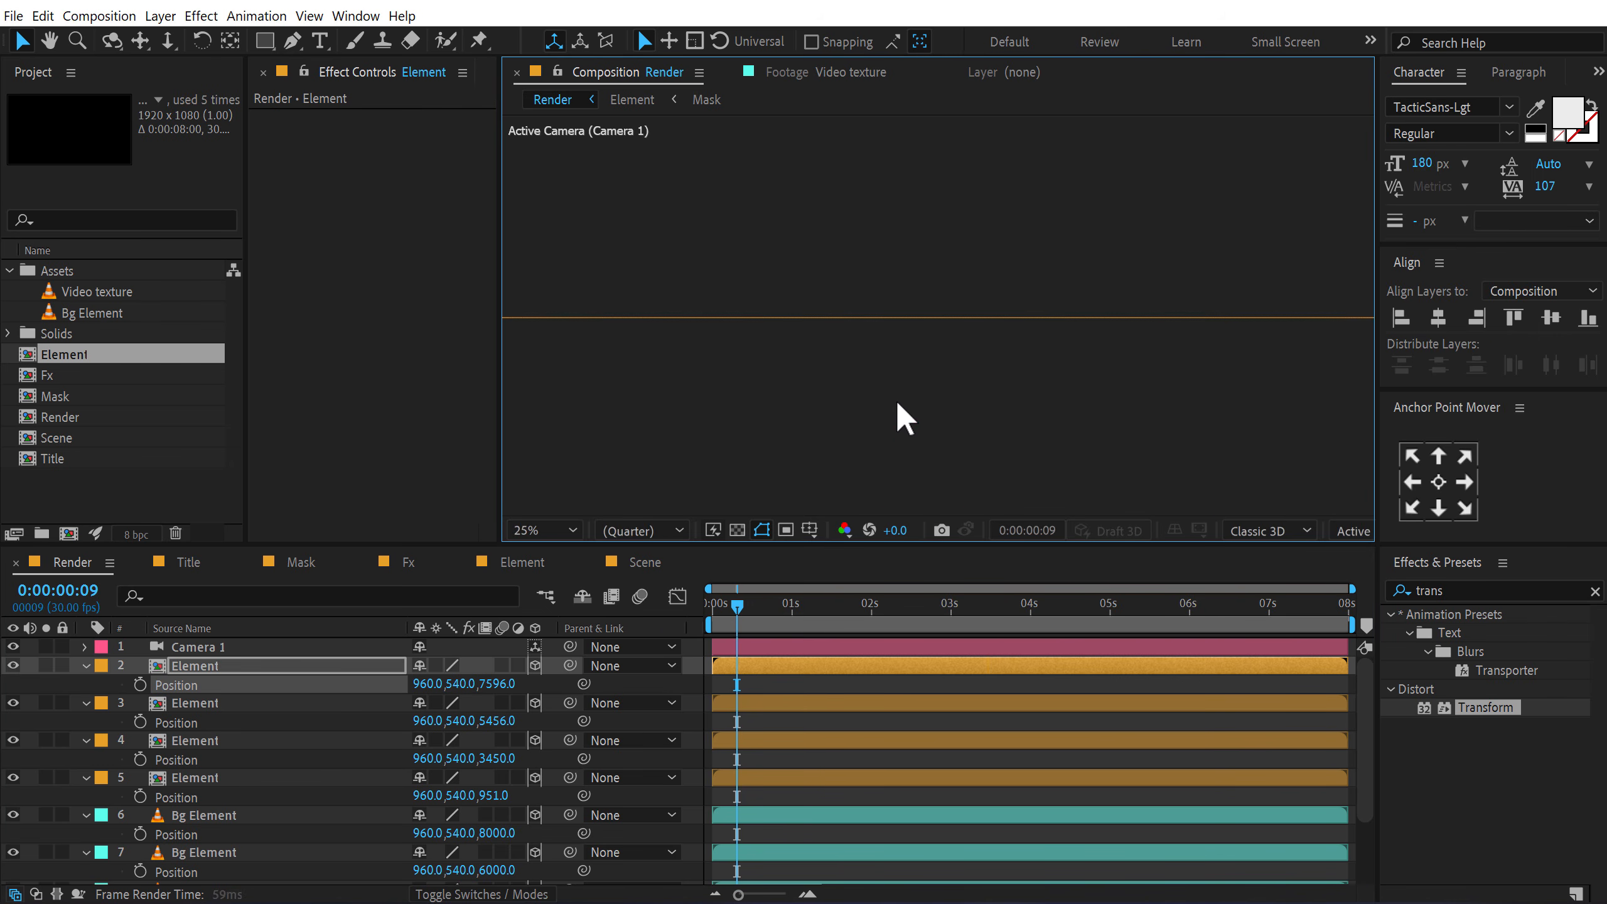
left_click_drag(901, 393, 921, 165)
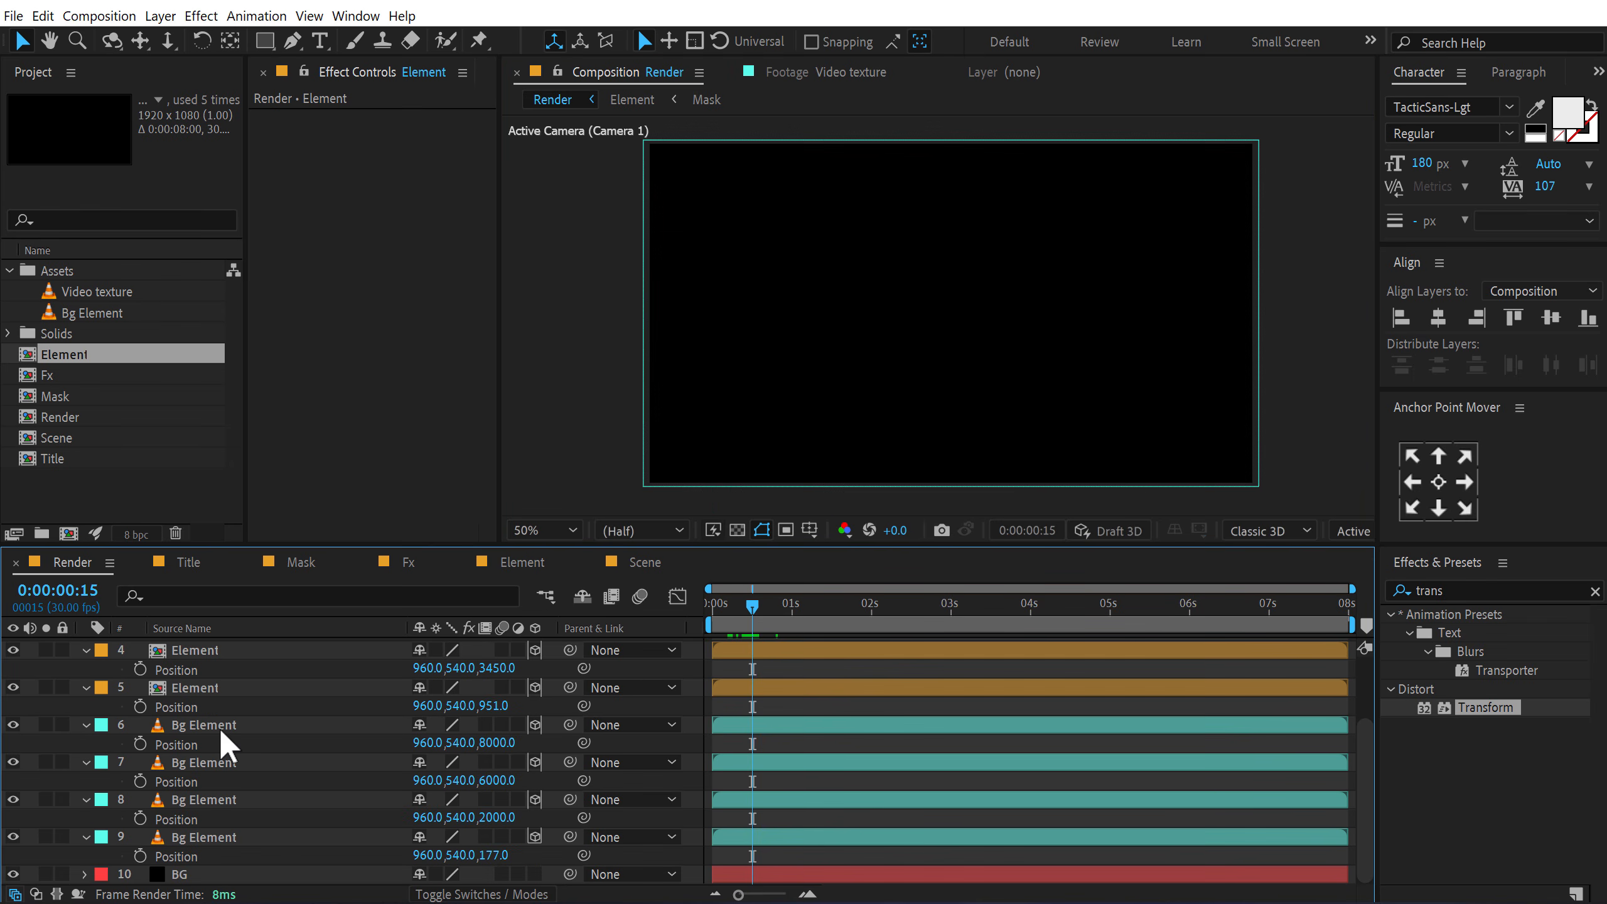
Step: Set the blending mode of all four Bg Element layers to Screen
left_click(218, 727)
left_click(217, 837, "shift")
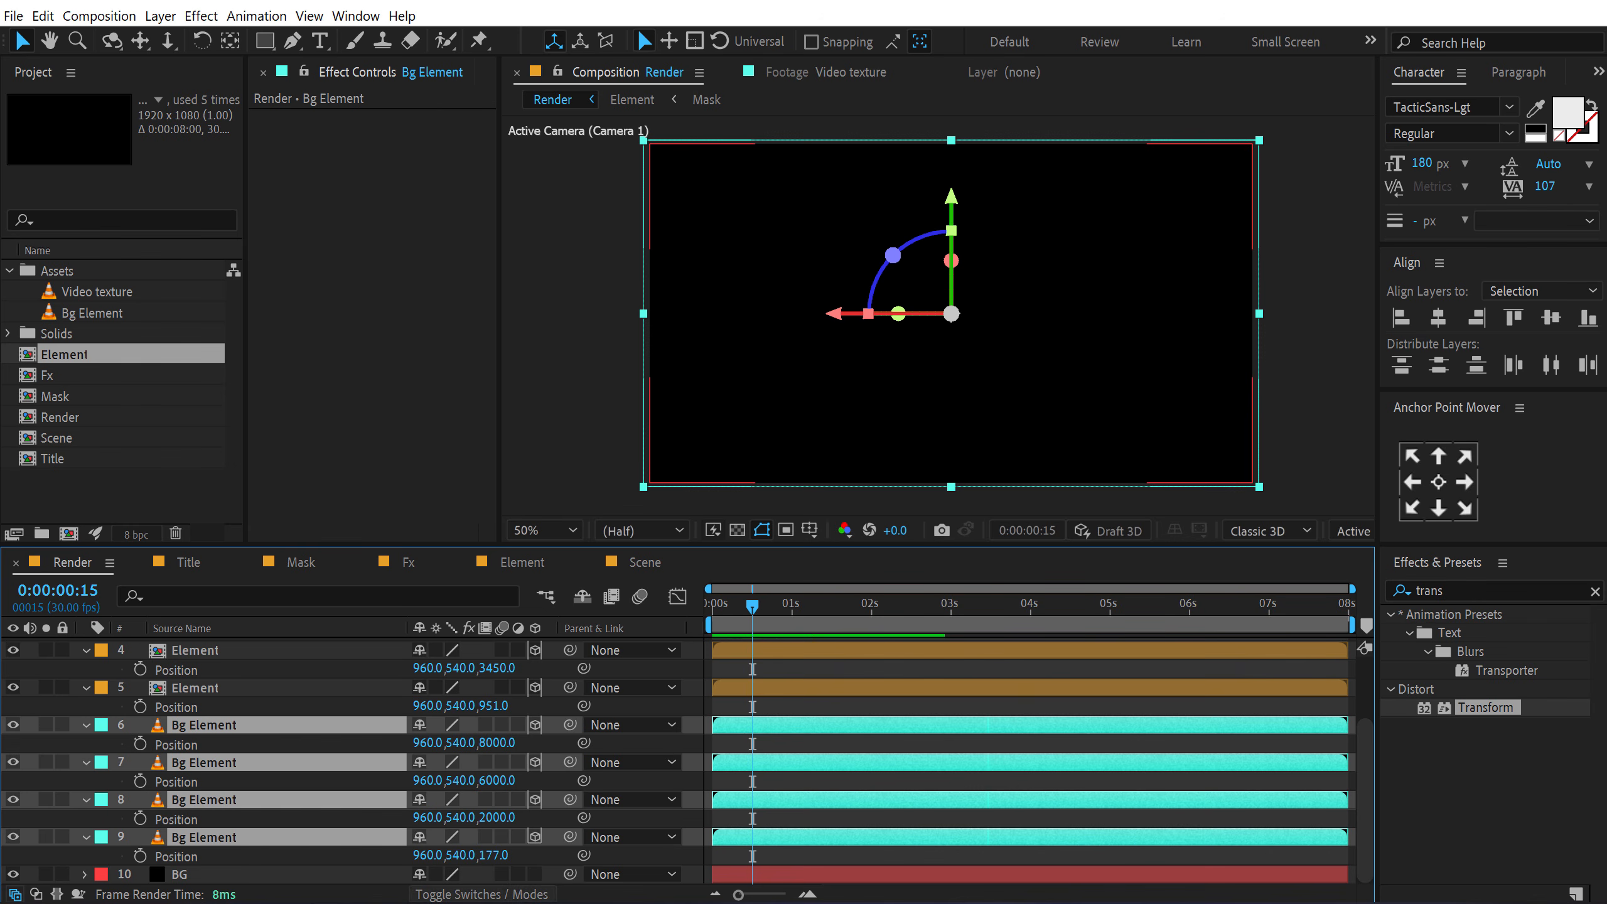
left_click(481, 894)
left_click(441, 724)
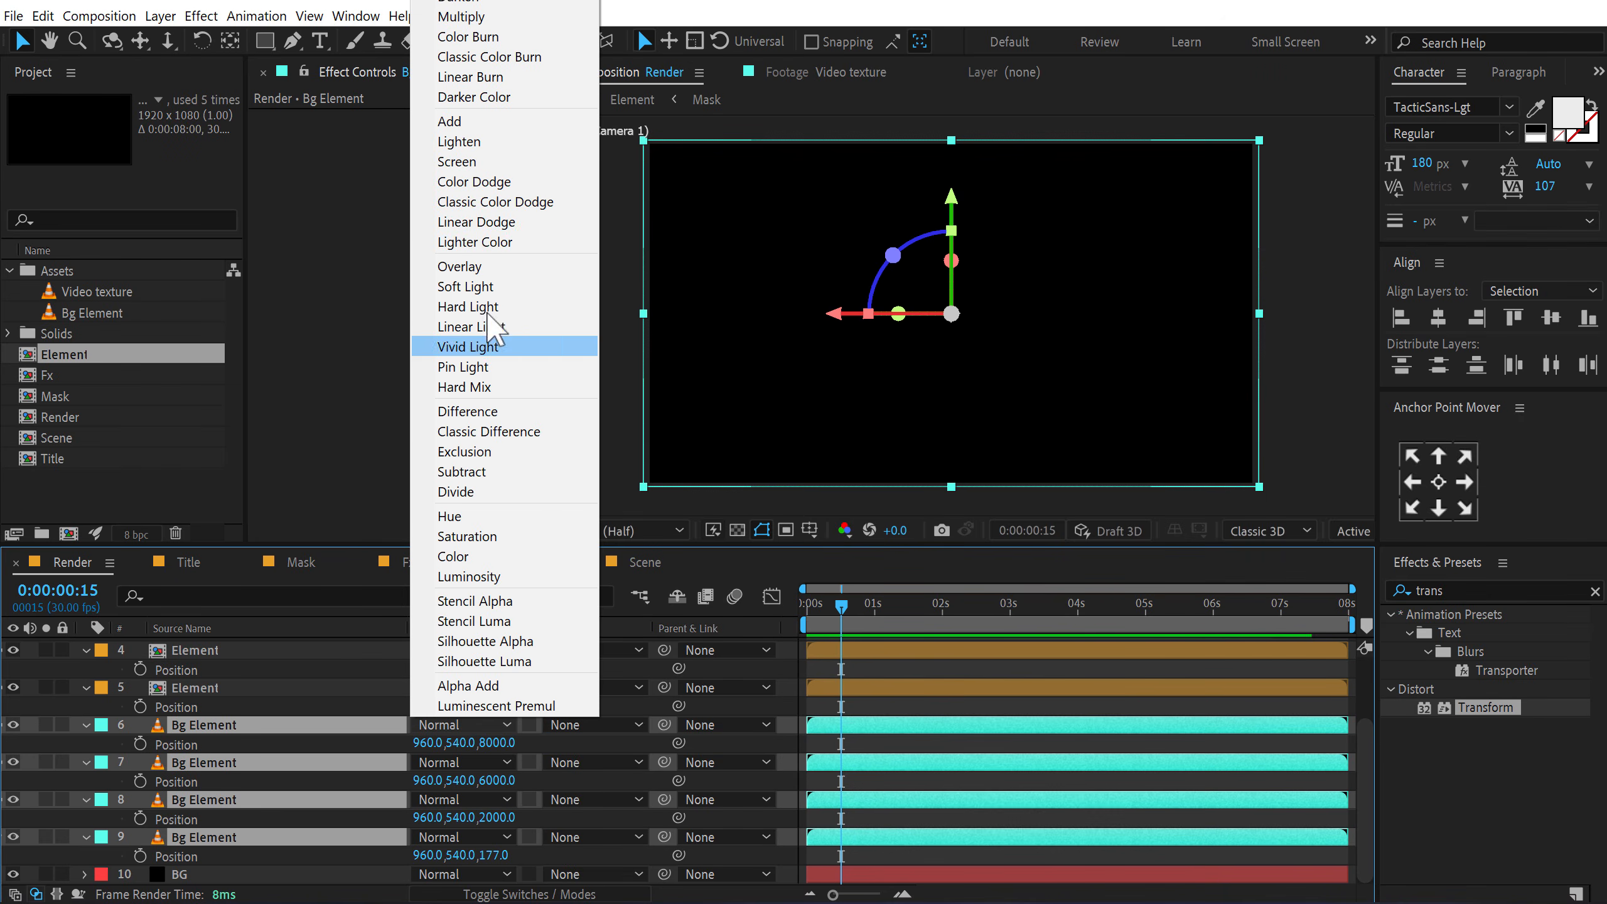
left_click(464, 164)
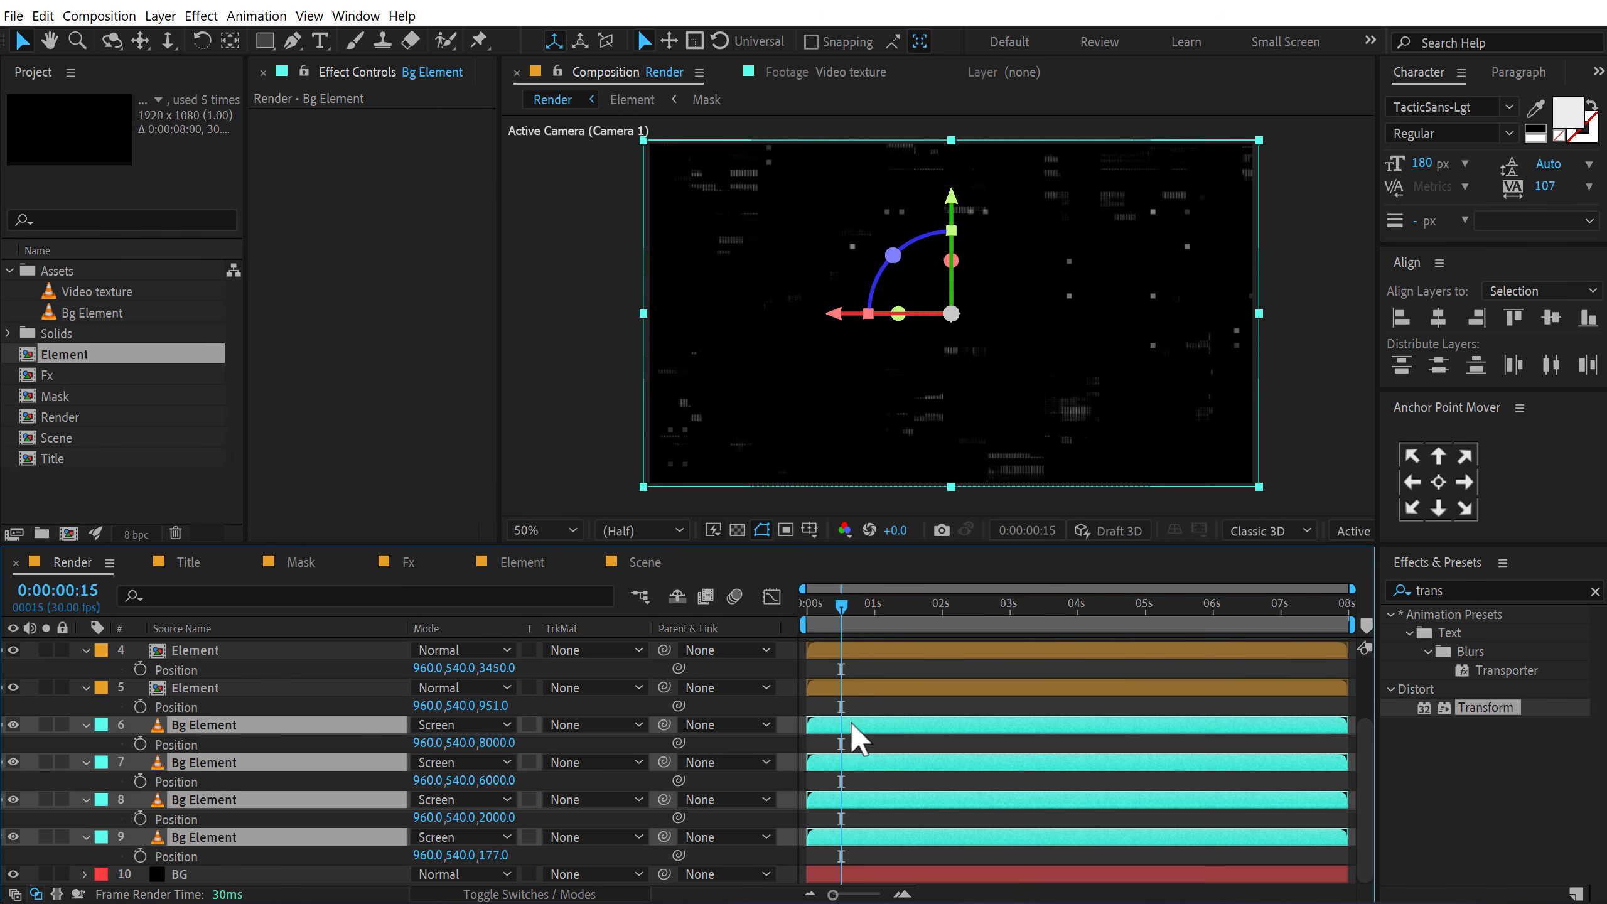
Step: Collapse the properties of all layers in the Render composition and scrub to frame 29
key("ctrl+a")
key("u")
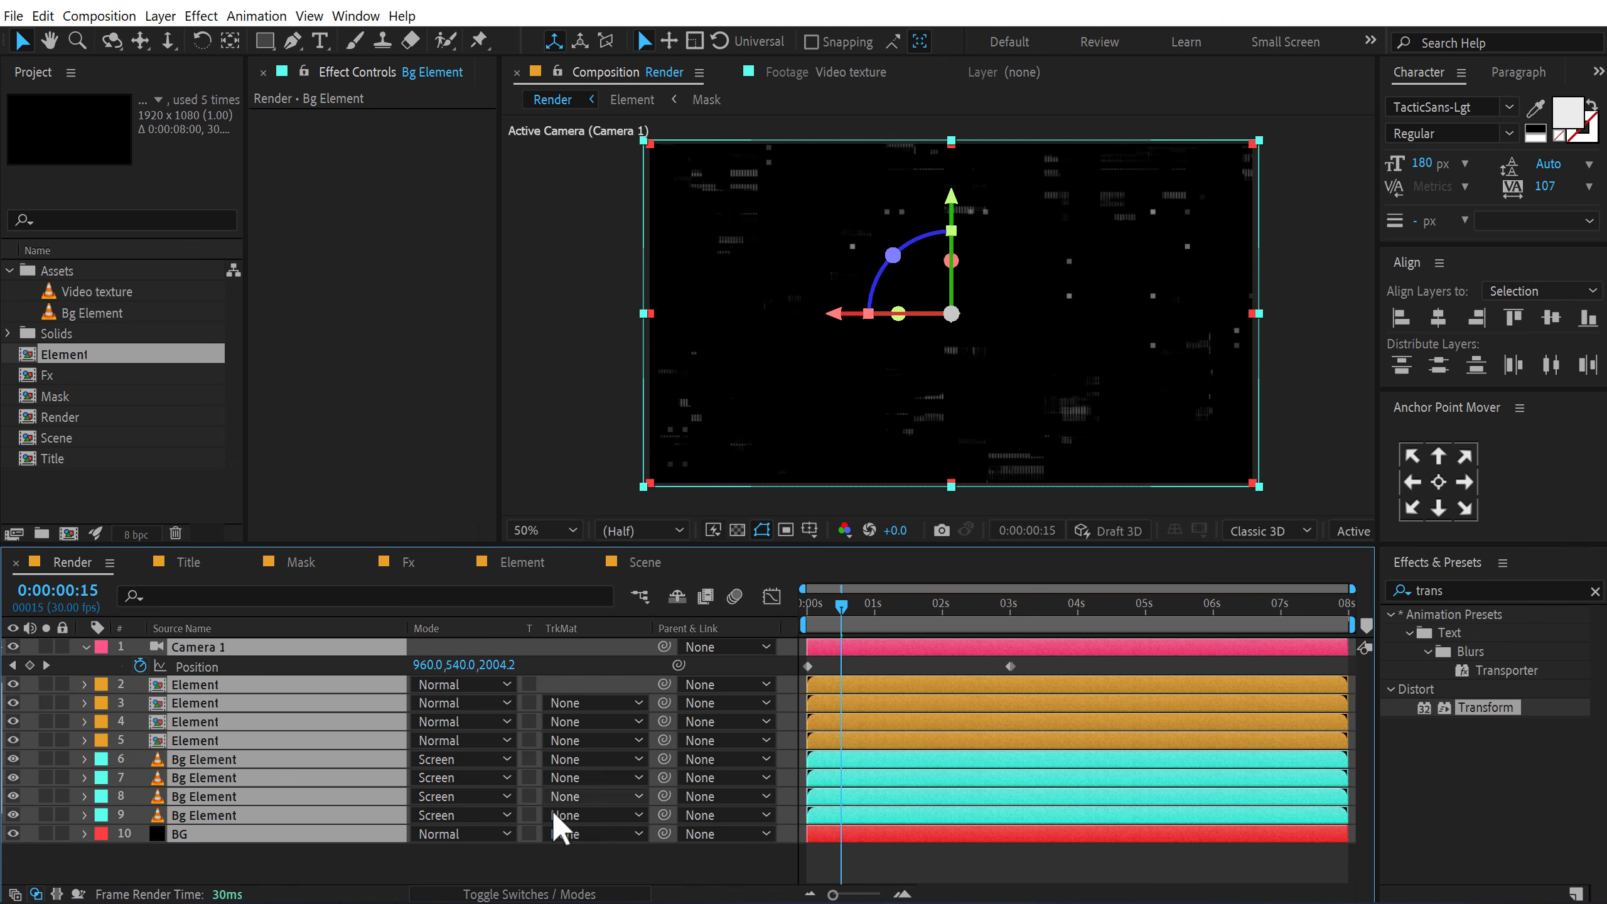
left_click(483, 874)
left_click(87, 647)
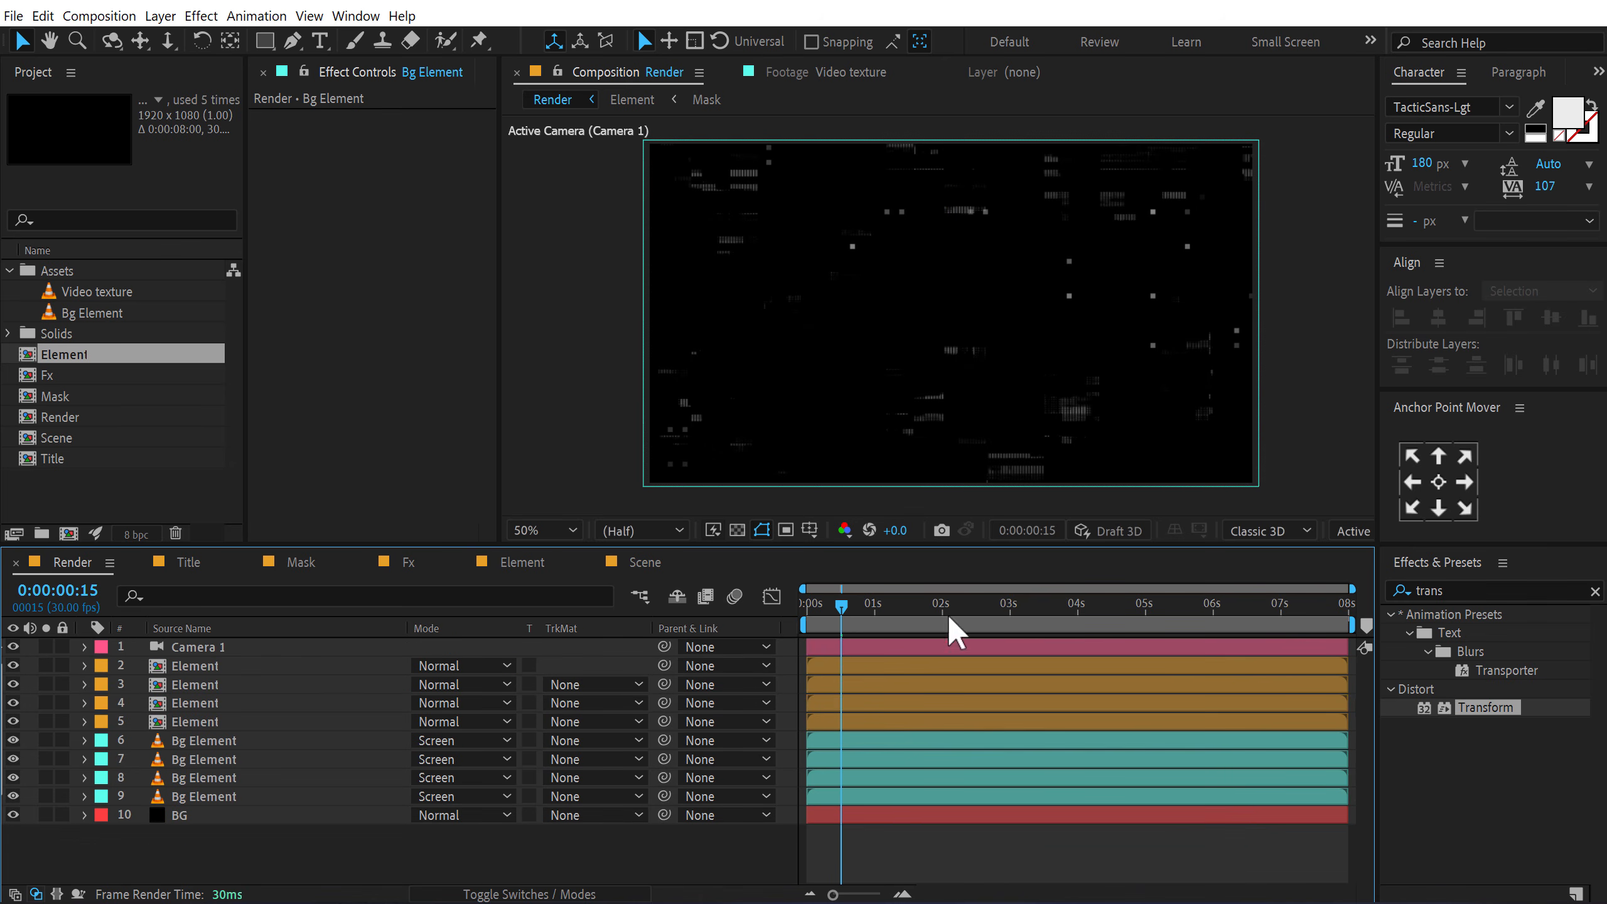
mouse_move(837, 610)
left_mouse_down()
mouse_move(892, 603)
mouse_move(869, 602)
left_mouse_up()
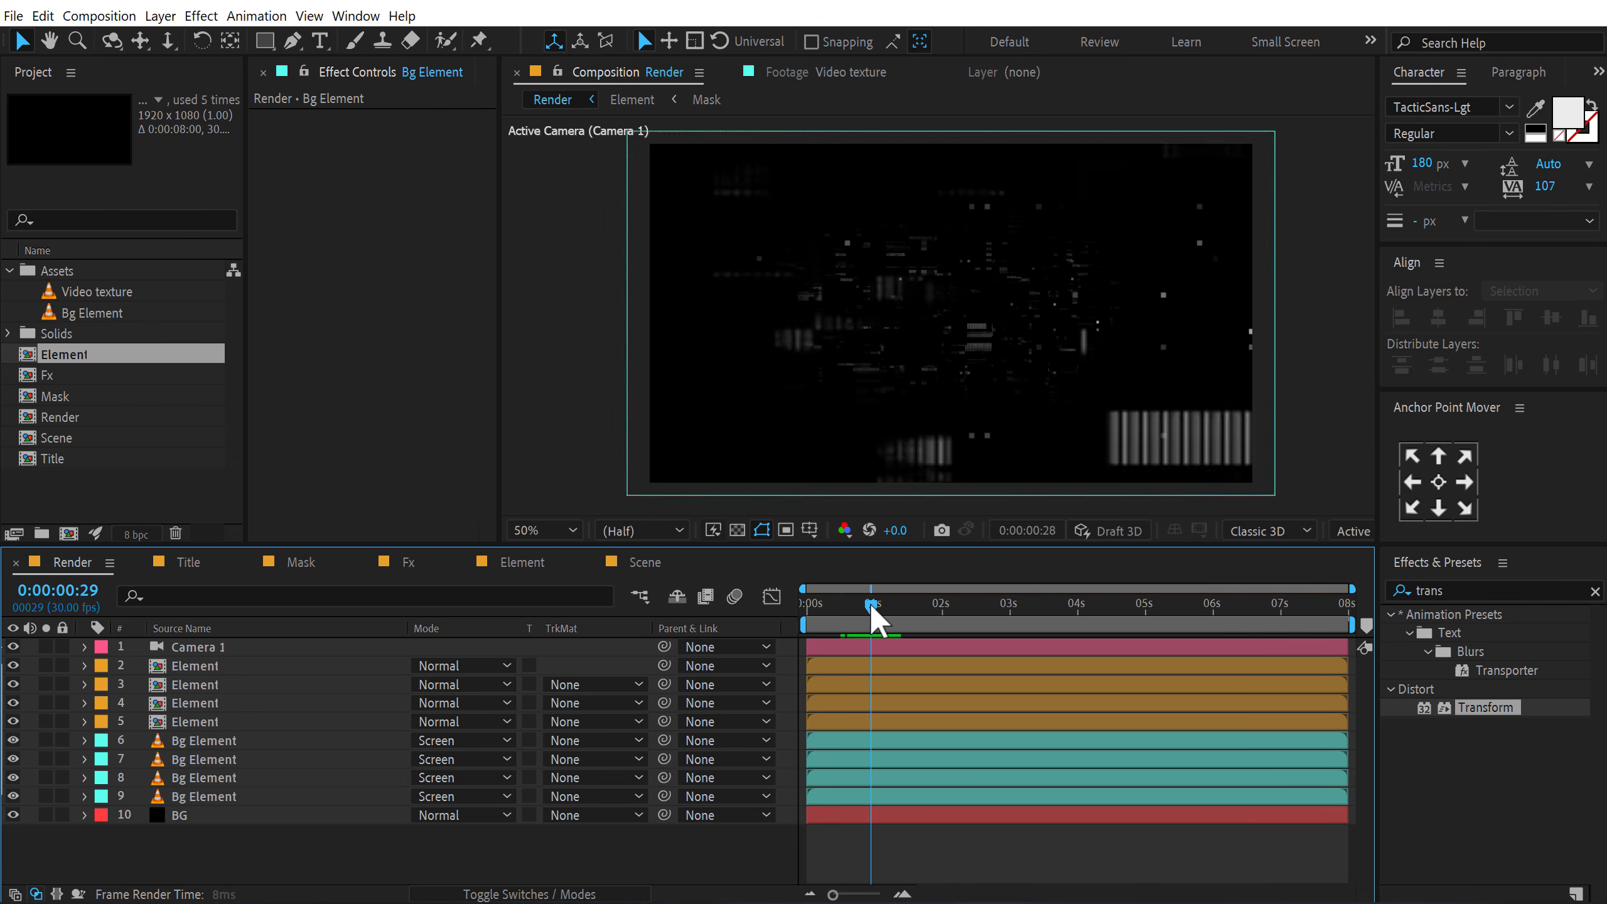
Step: Adjust the Z positions of the two middle Element layers to about 4957 and 3039, and scrub to 3 seconds 3 frames
left_click(192, 685)
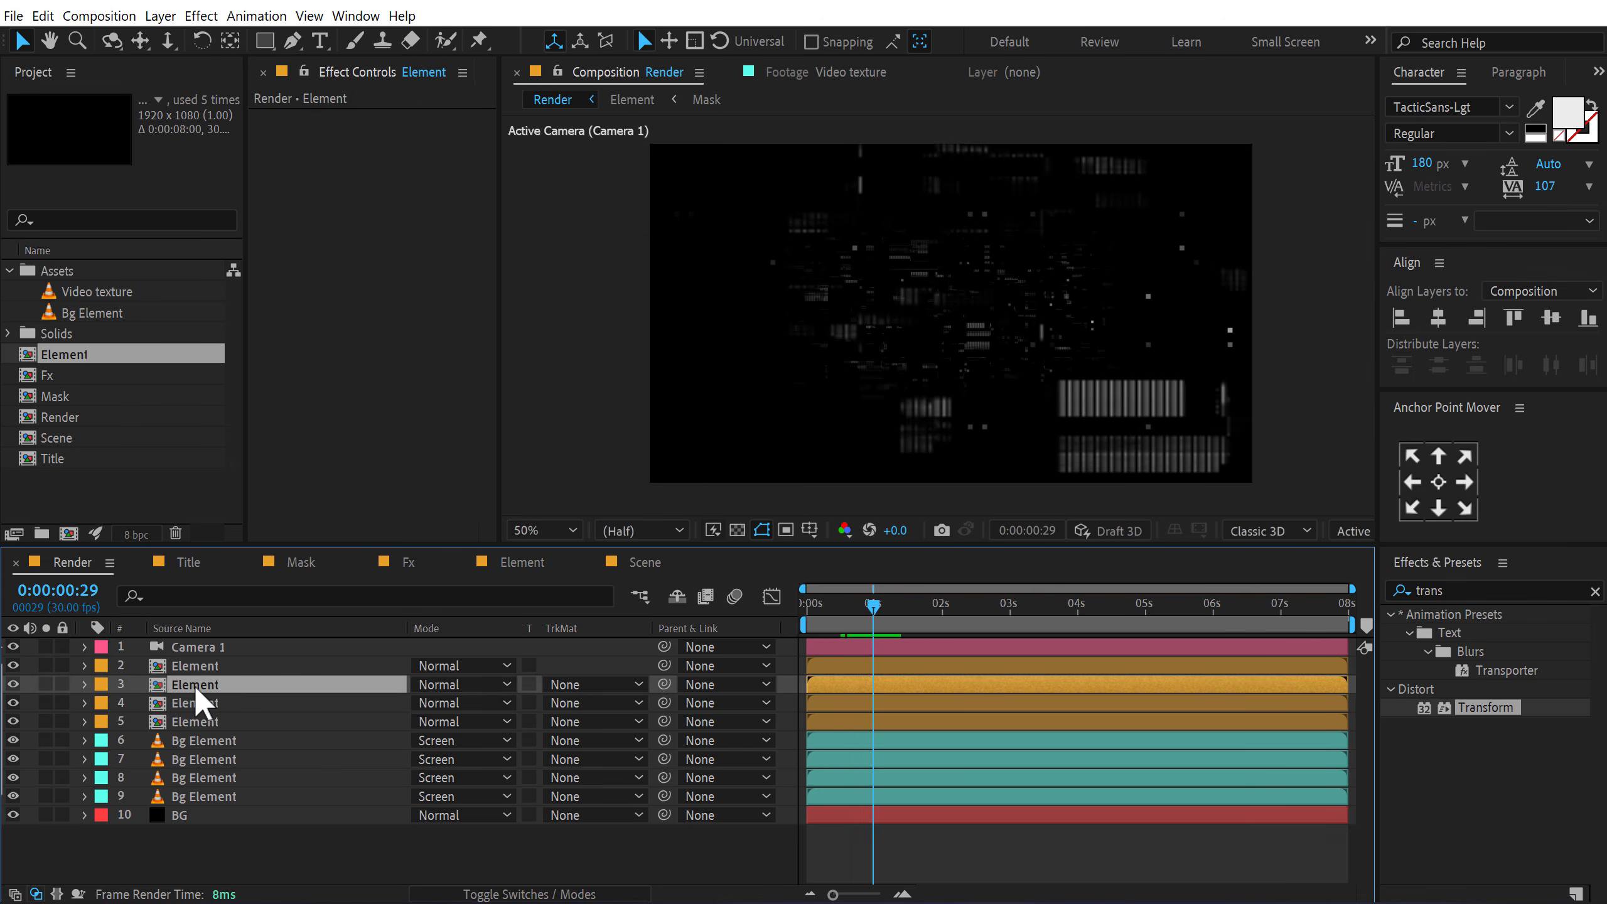
left_click(199, 701)
key("p")
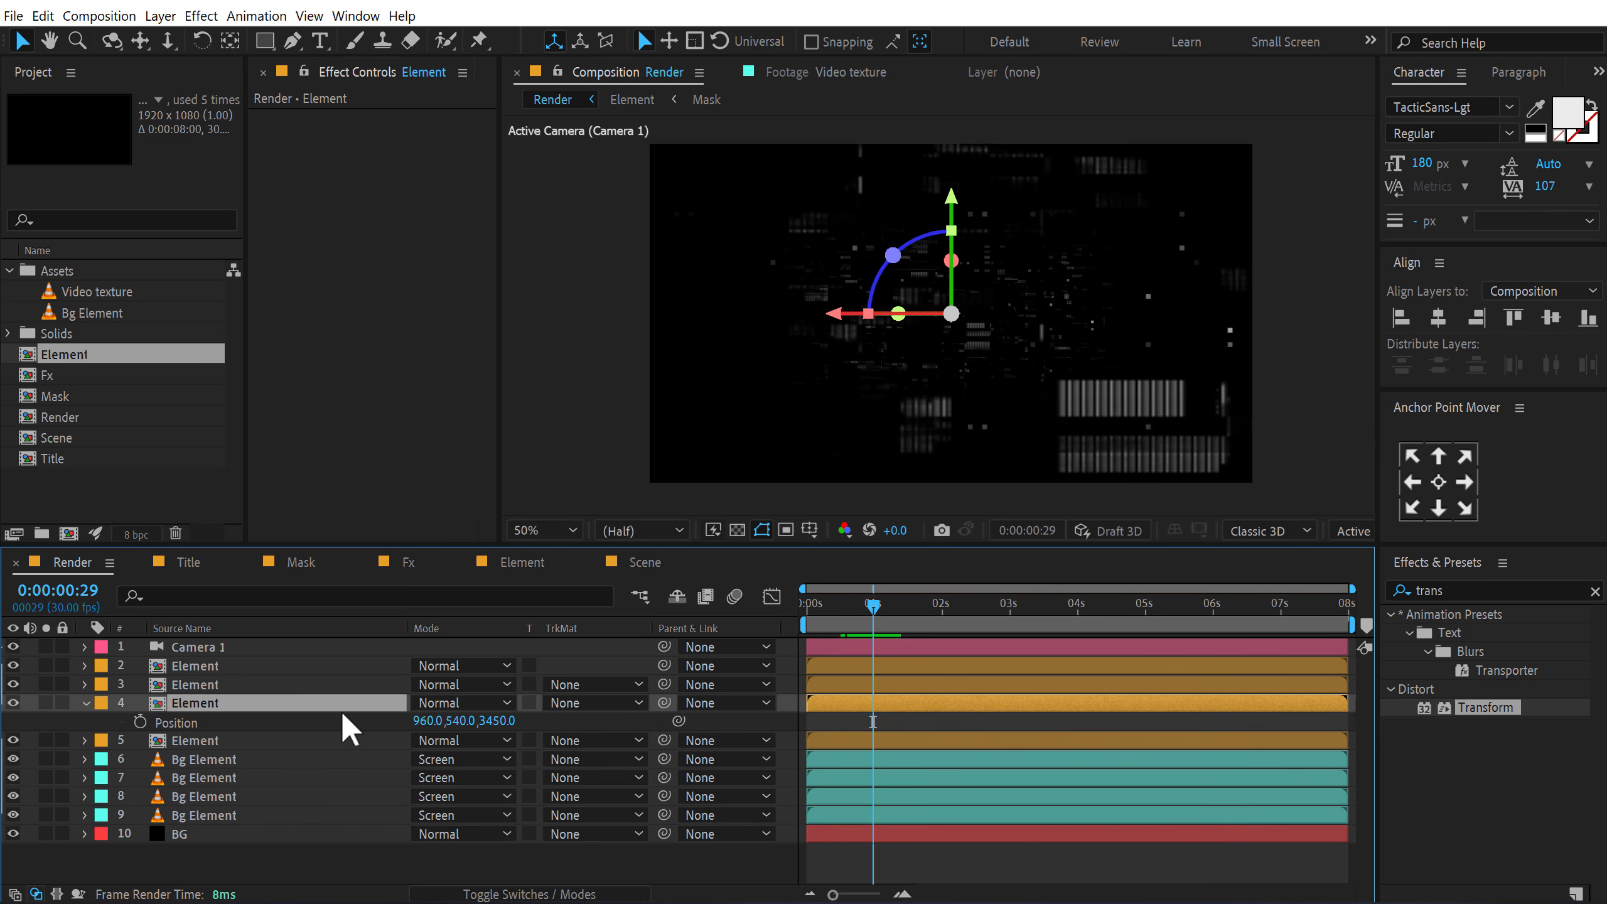
left_click_drag(487, 727, 107, 792)
left_click_drag(856, 613, 891, 609)
left_click_drag(1021, 601, 1017, 601)
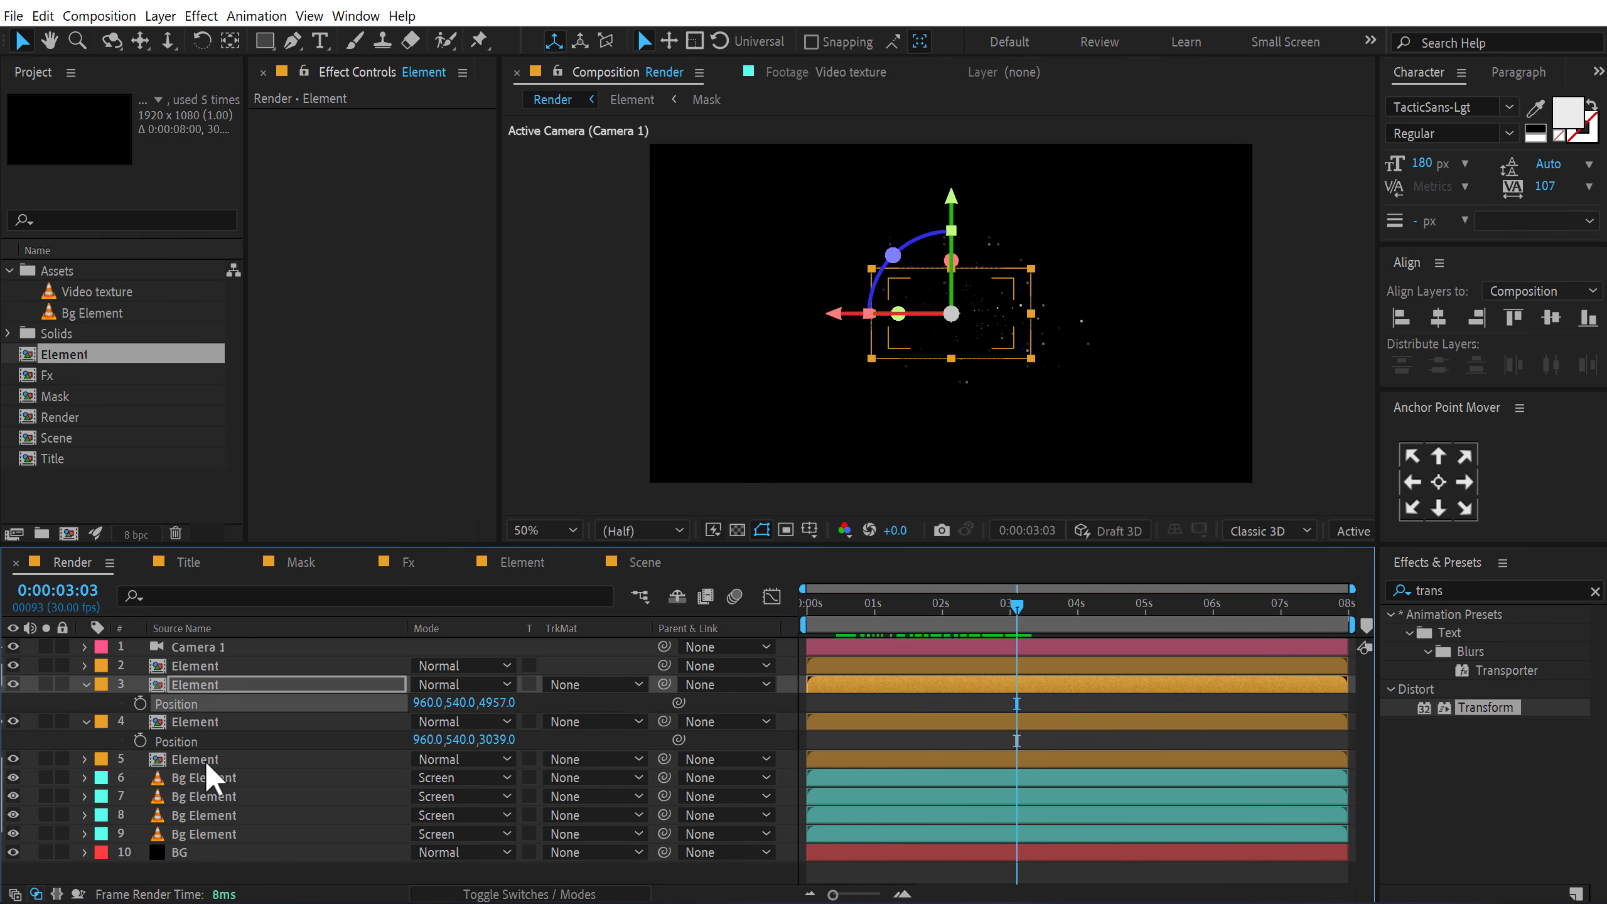
Step: Duplicate the topmost Bg Element layer and push the copy farther back in Z, beyond the original
left_click(197, 771)
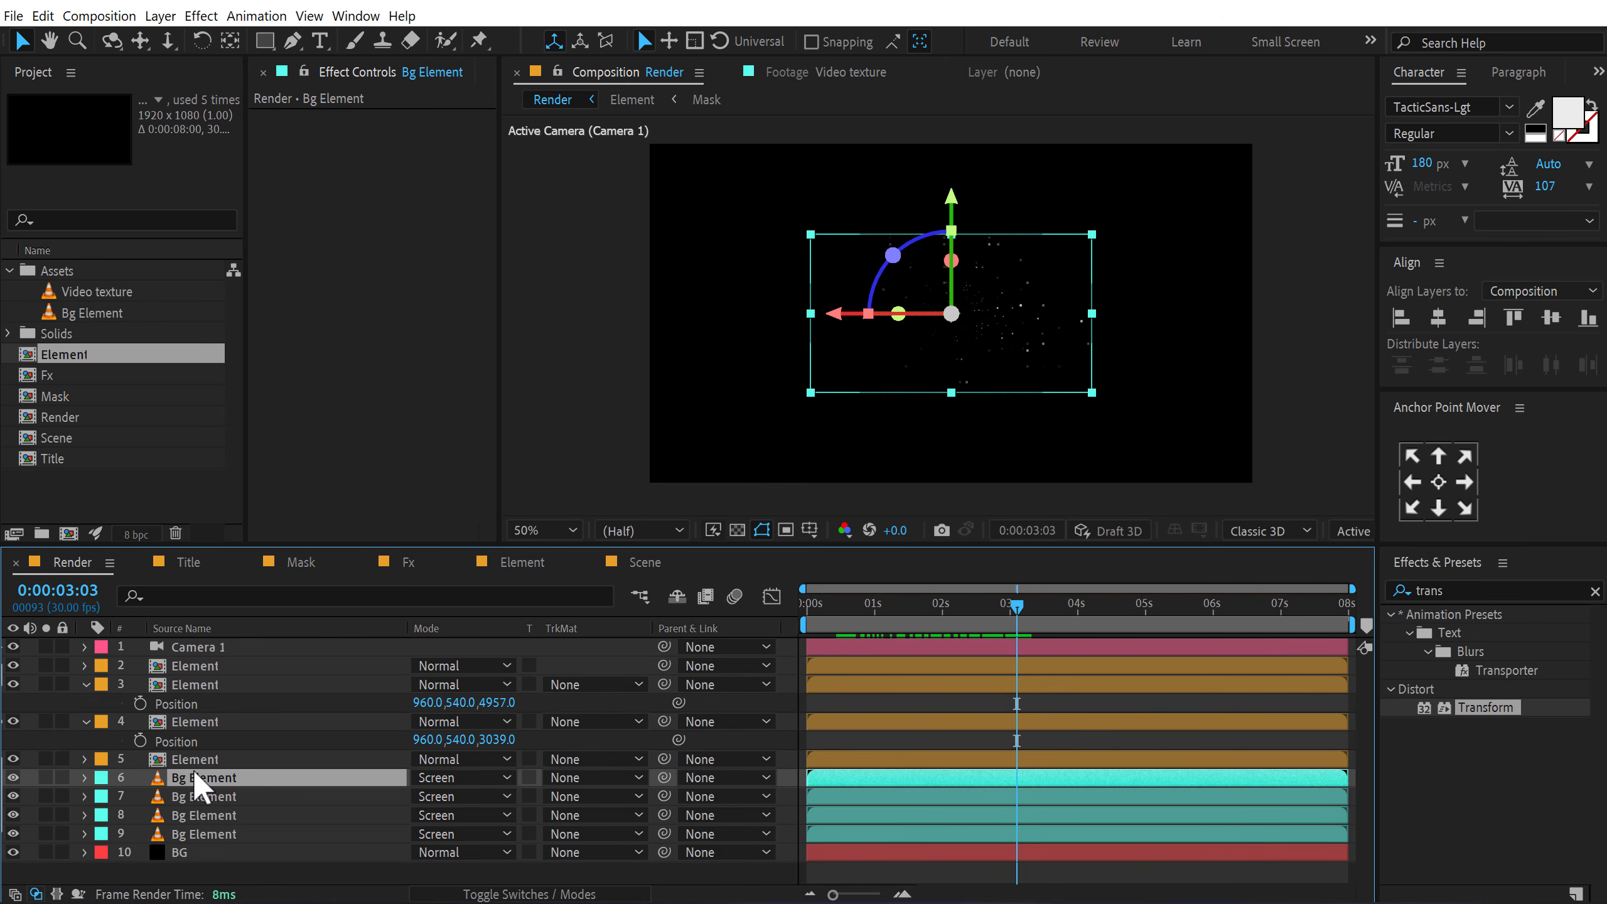
key("ctrl+d")
key("p")
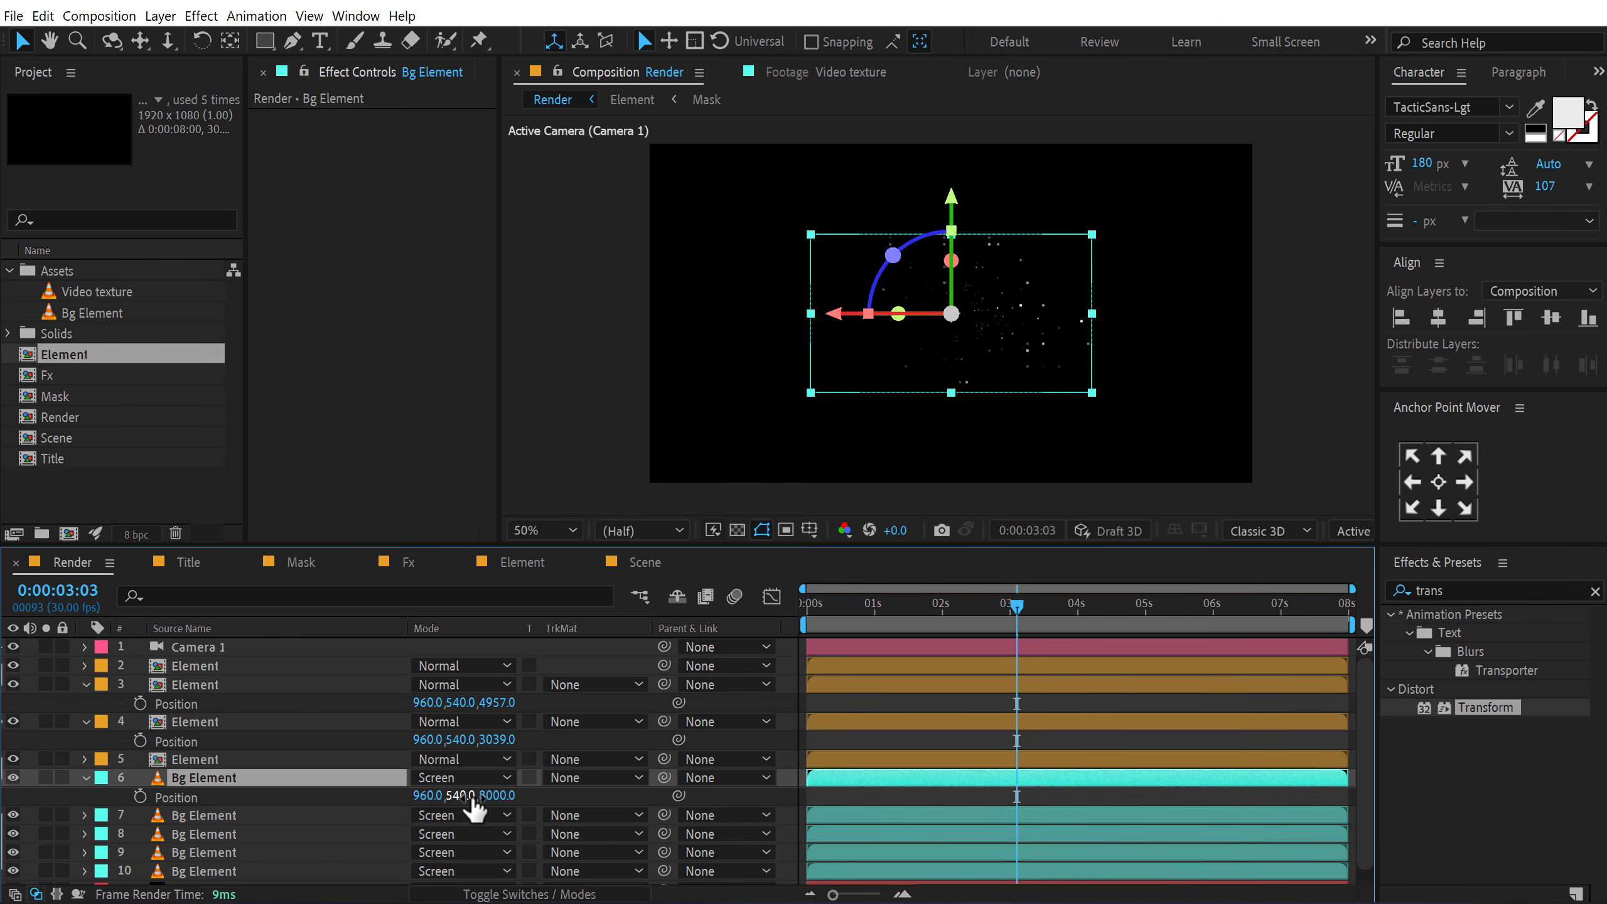
left_click_drag(499, 796, 658, 775)
left_click(86, 777)
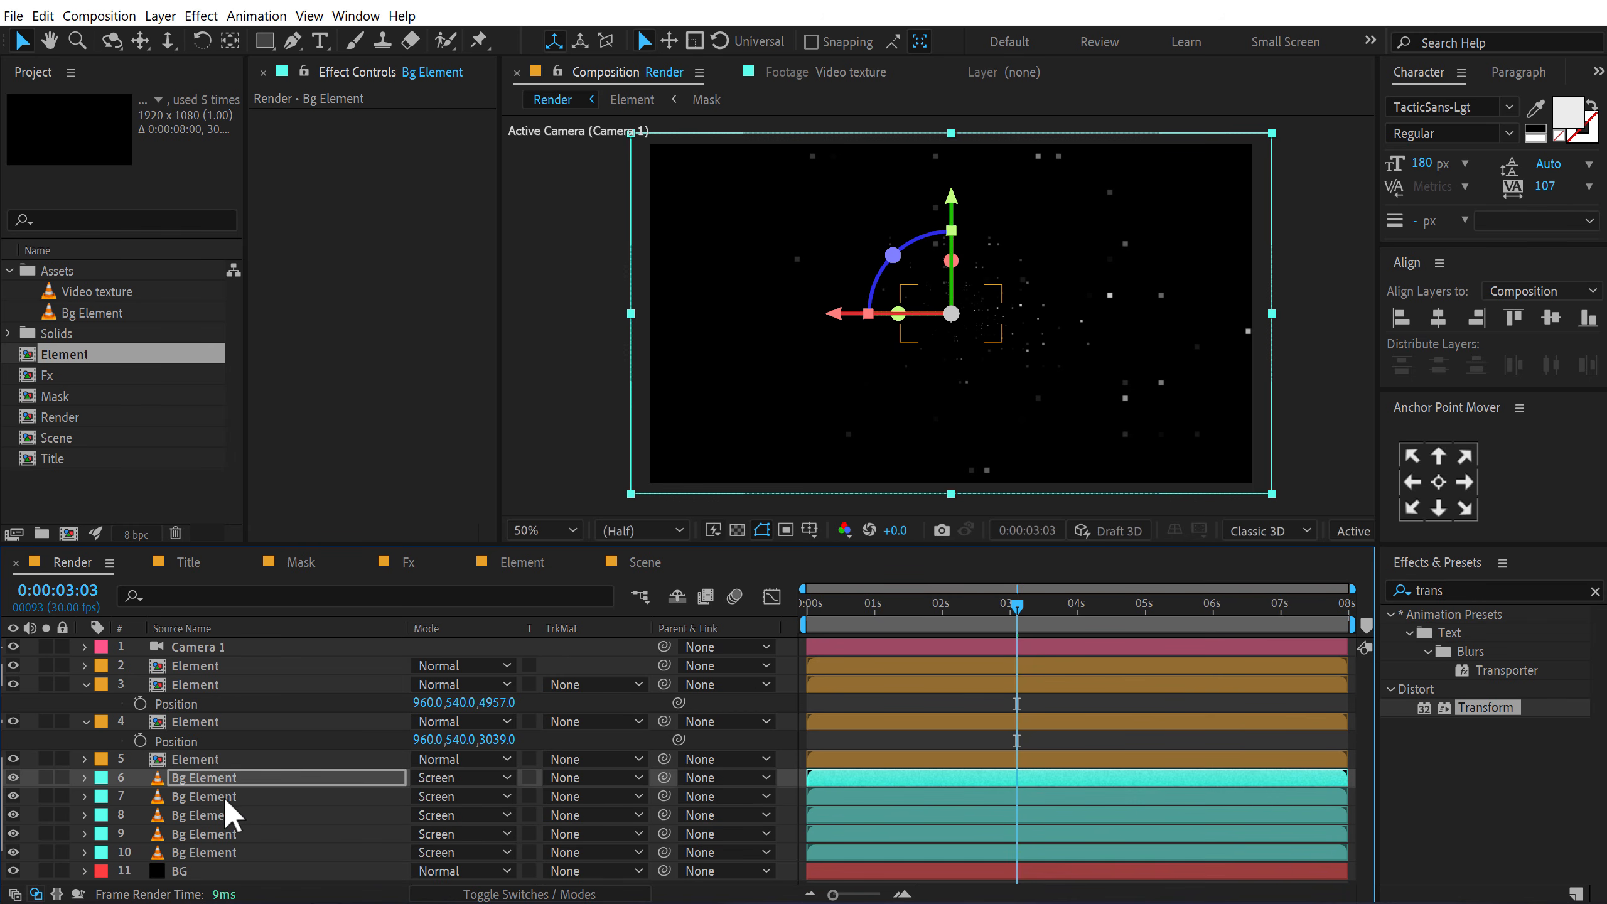
Step: Set the Z Rotation of the first, third and fifth Bg Element layers to 180°
left_click(201, 846, "shift")
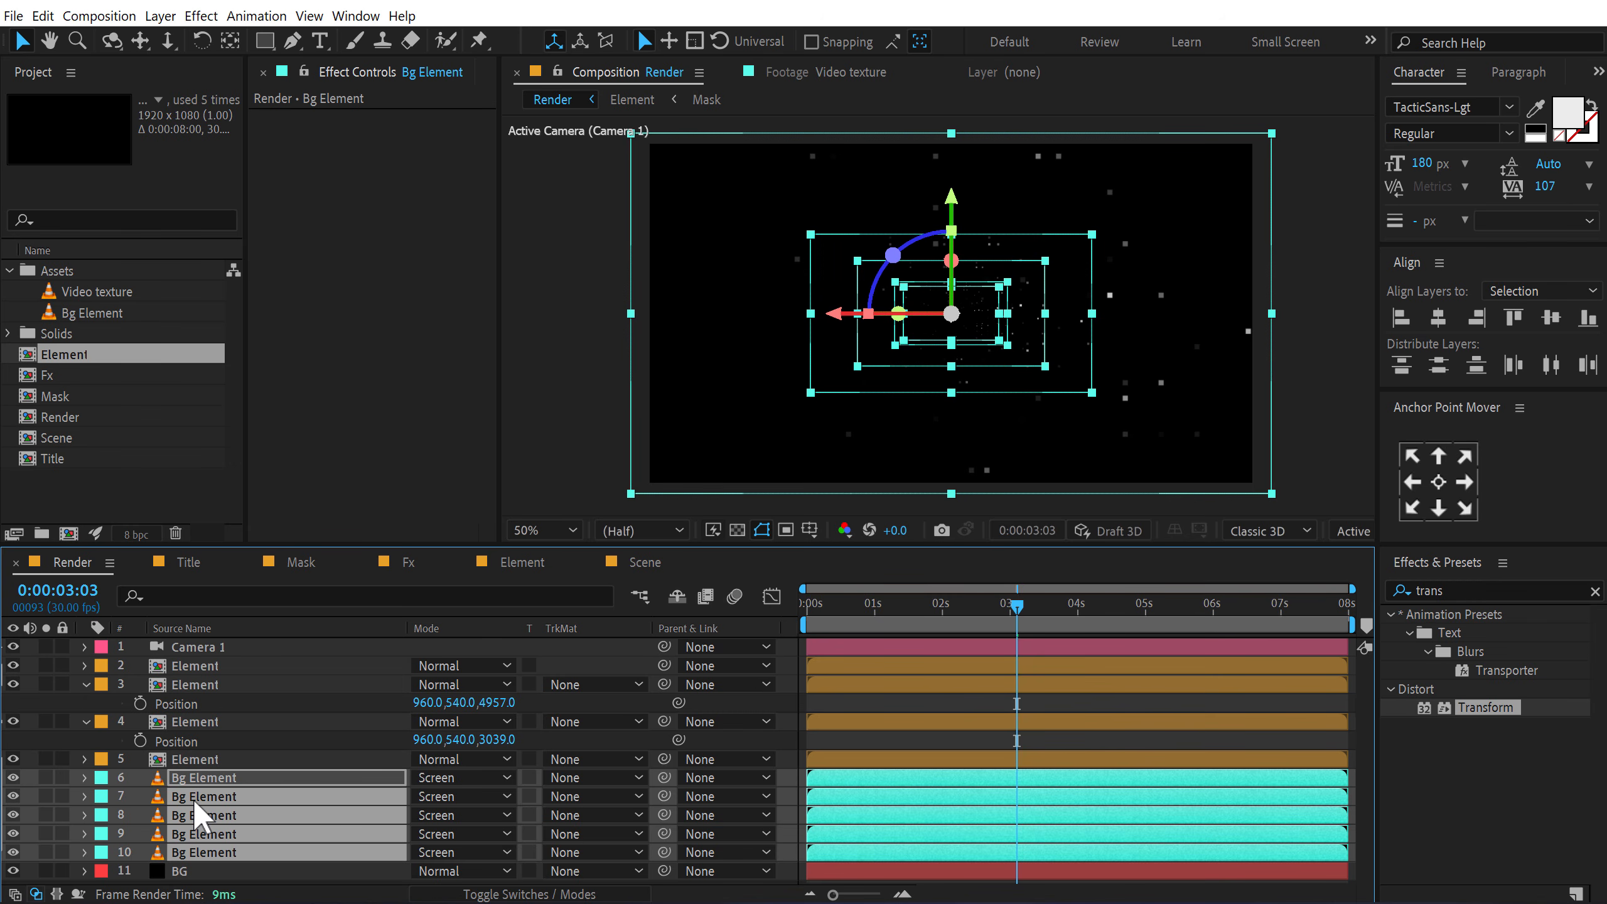
key("r")
scroll(236, 727, "down", 2)
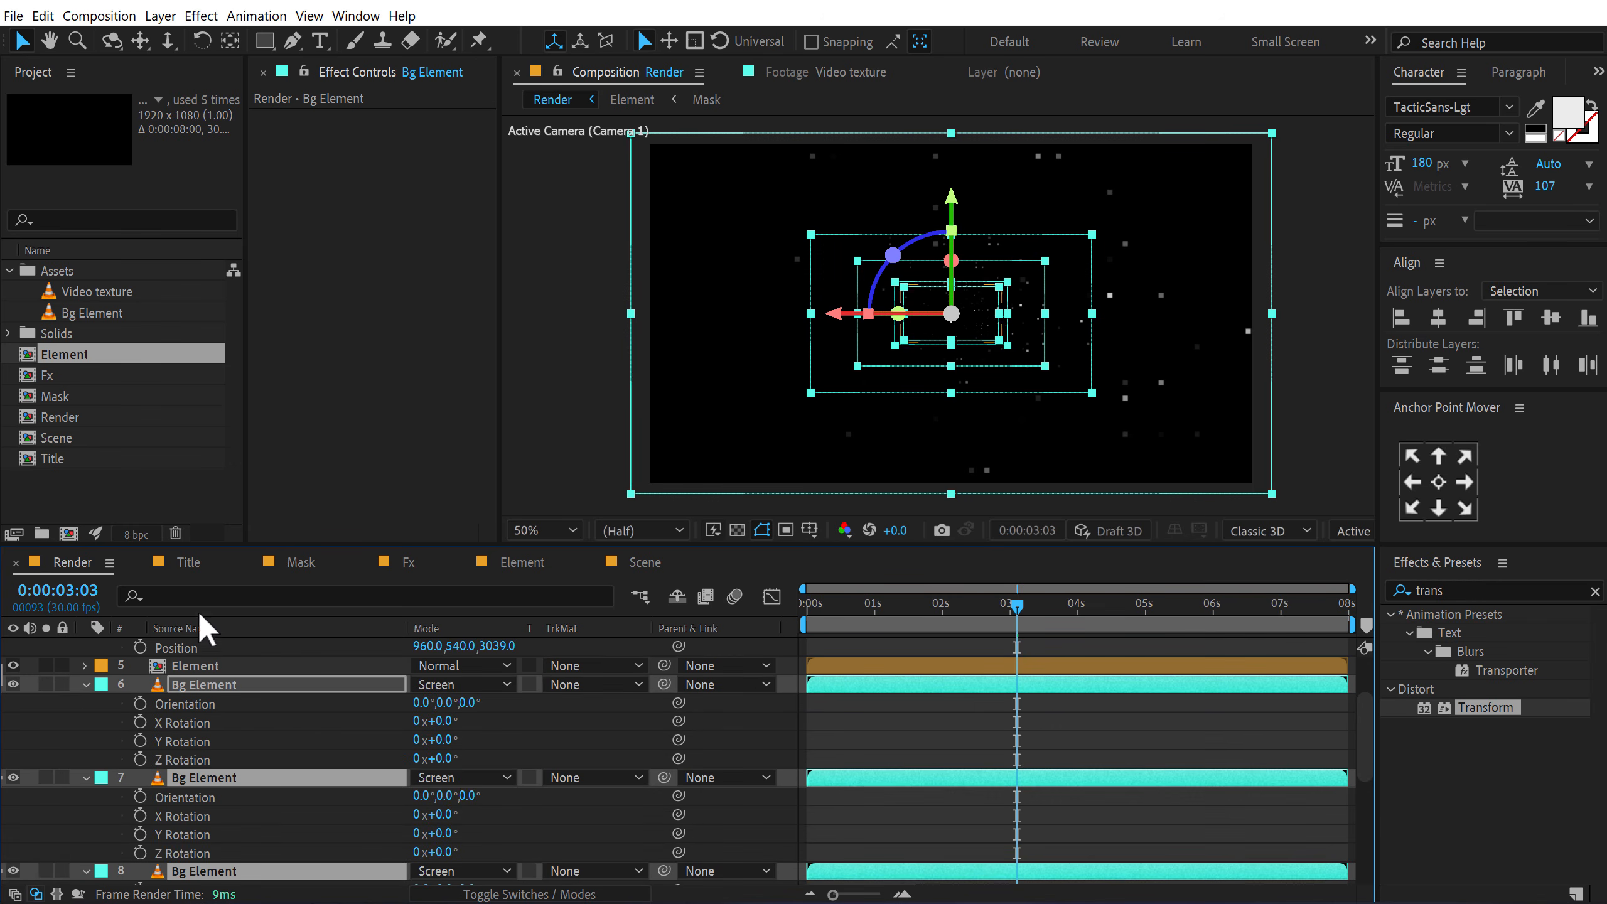
left_click_drag(209, 544, 231, 277)
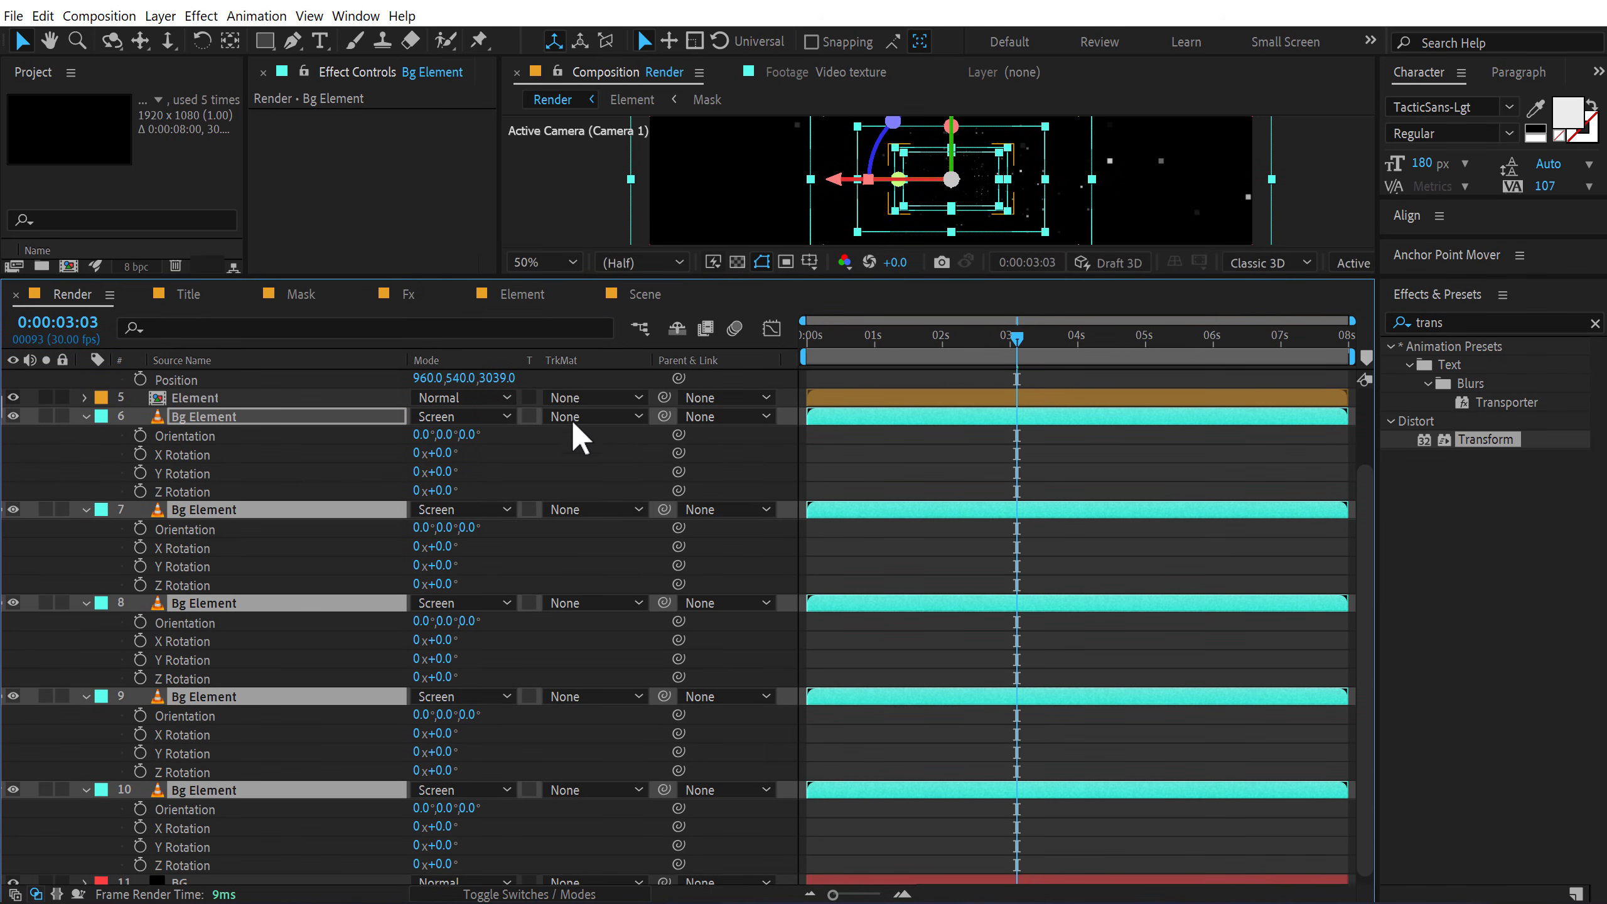
left_click(455, 460)
left_click(207, 418)
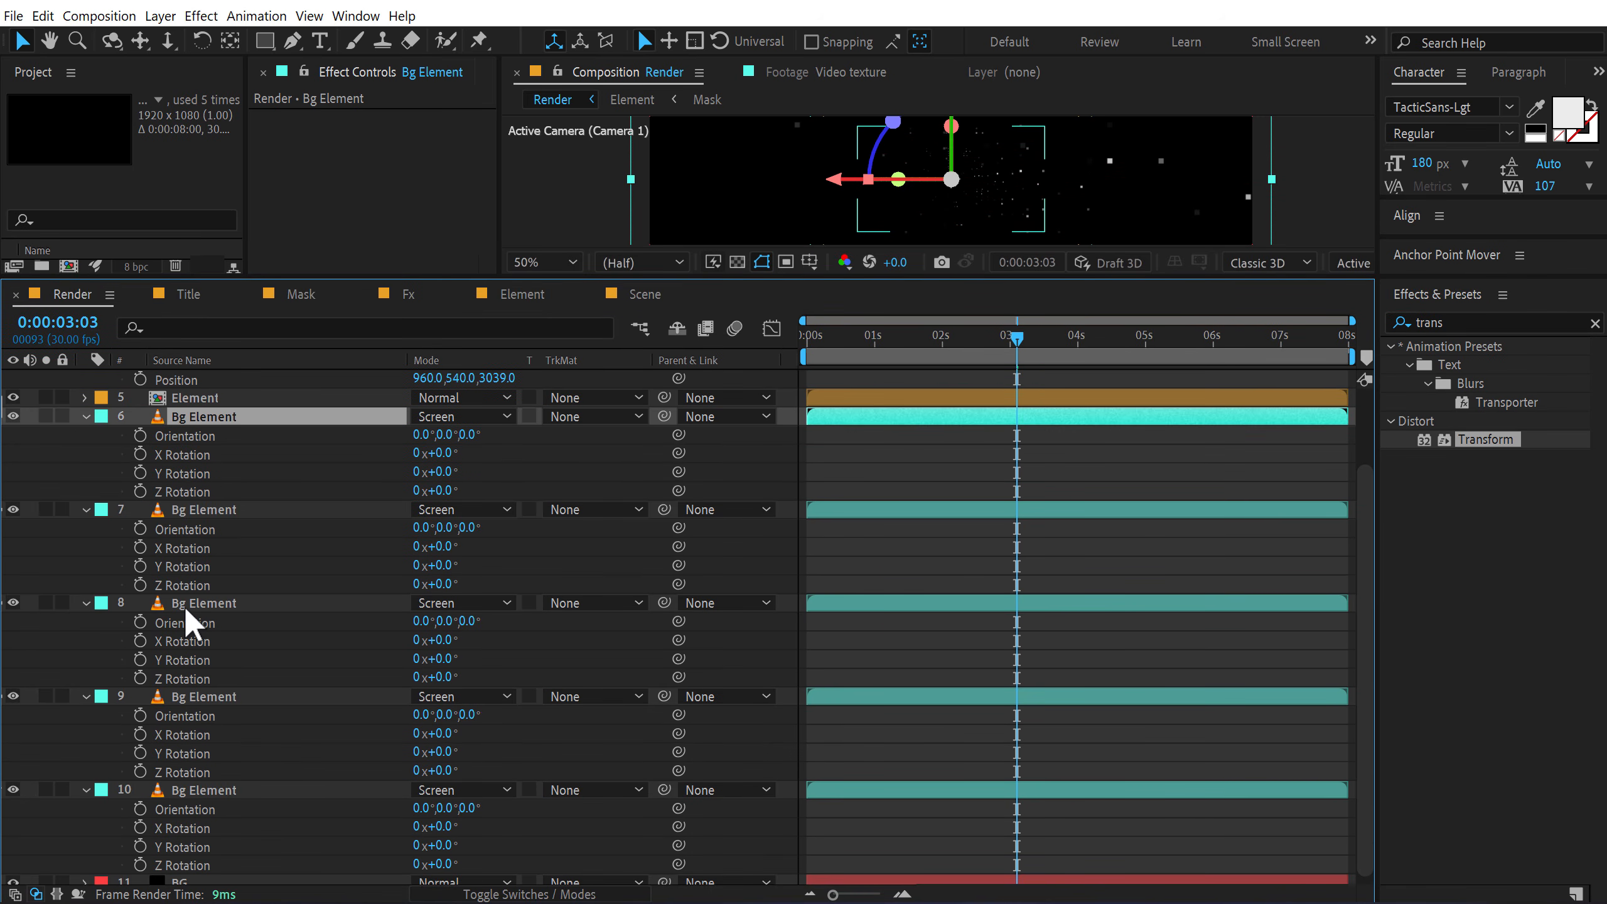
left_click(190, 603, "ctrl")
left_click(194, 790, "ctrl")
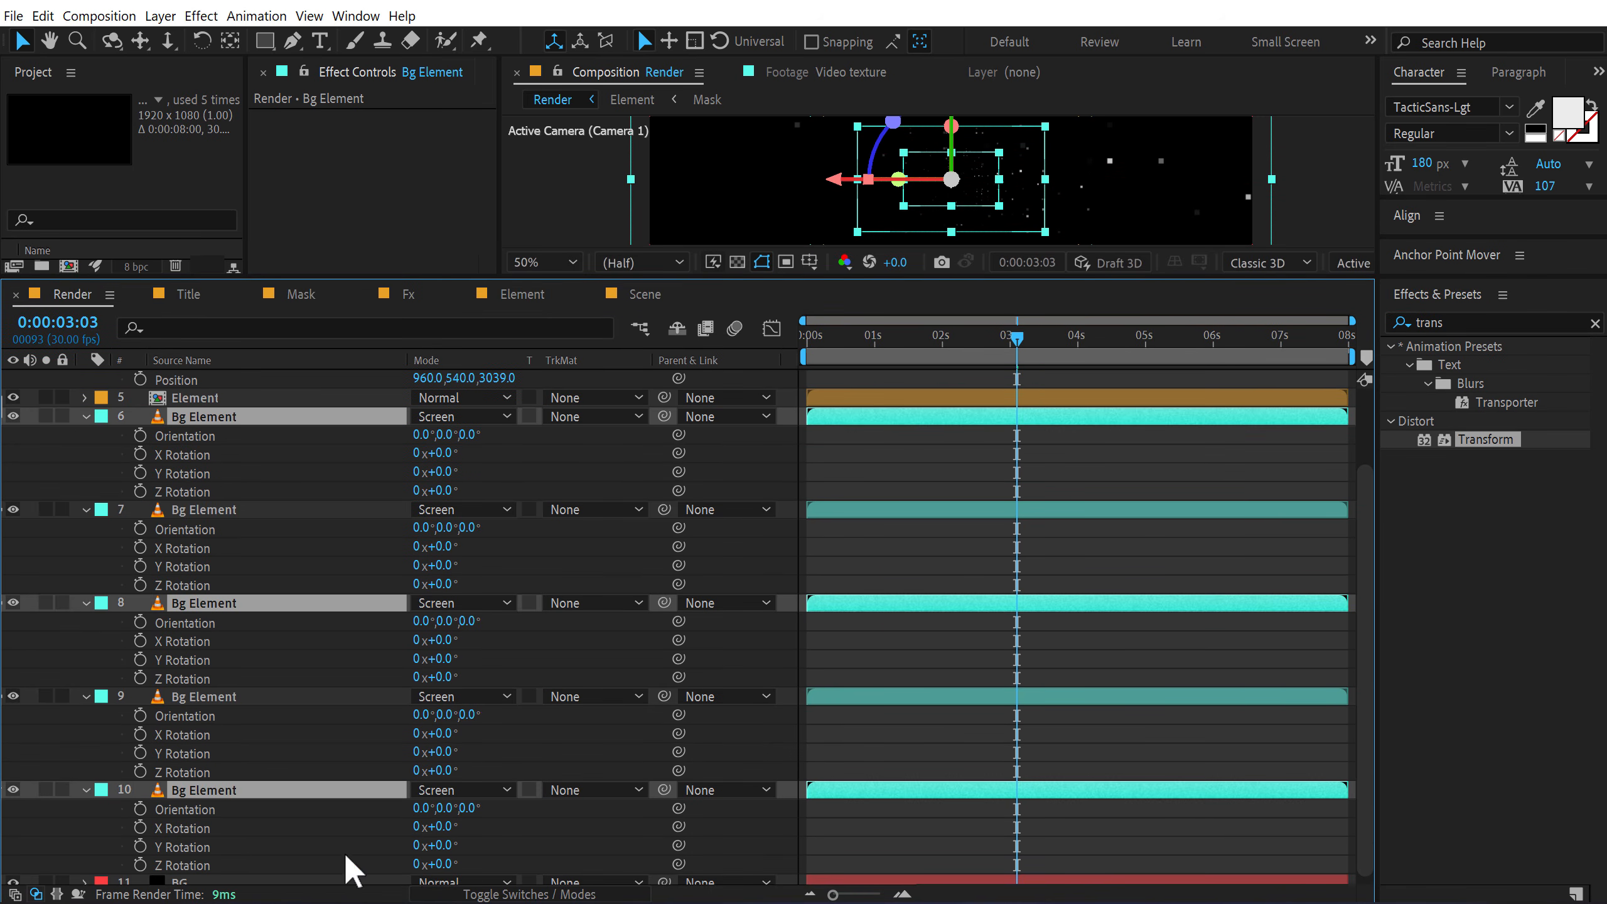
left_click(436, 864)
key("Return")
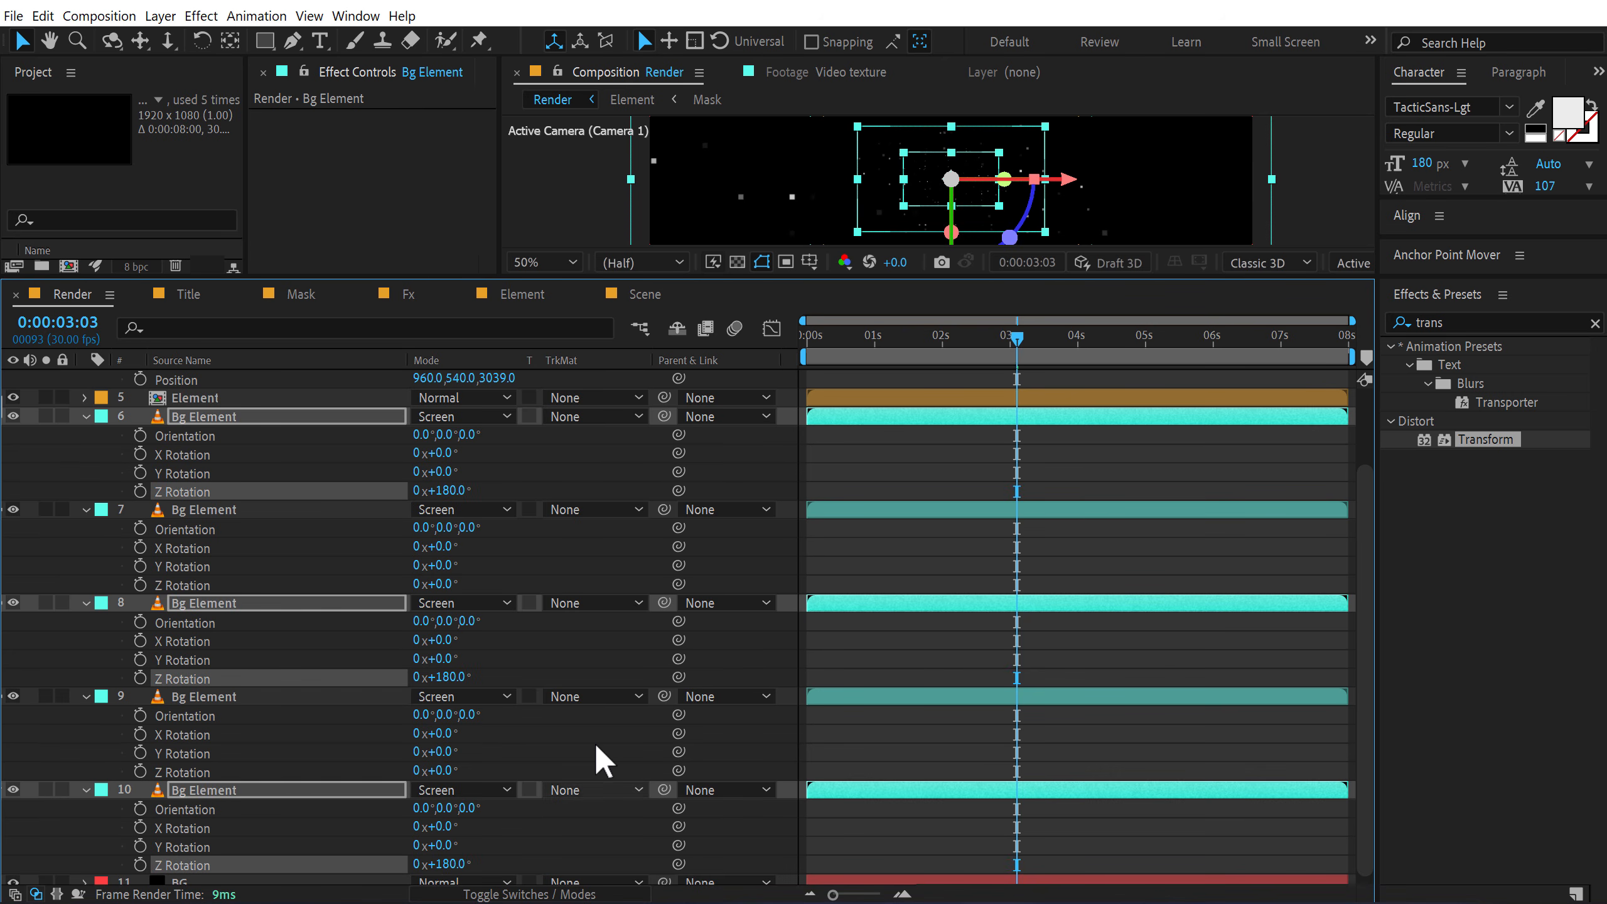
Step: Tidy the expanded layer properties and set the Z Rotation of the second and fourth Element layers to 180°
scroll(985, 525, "up", 3)
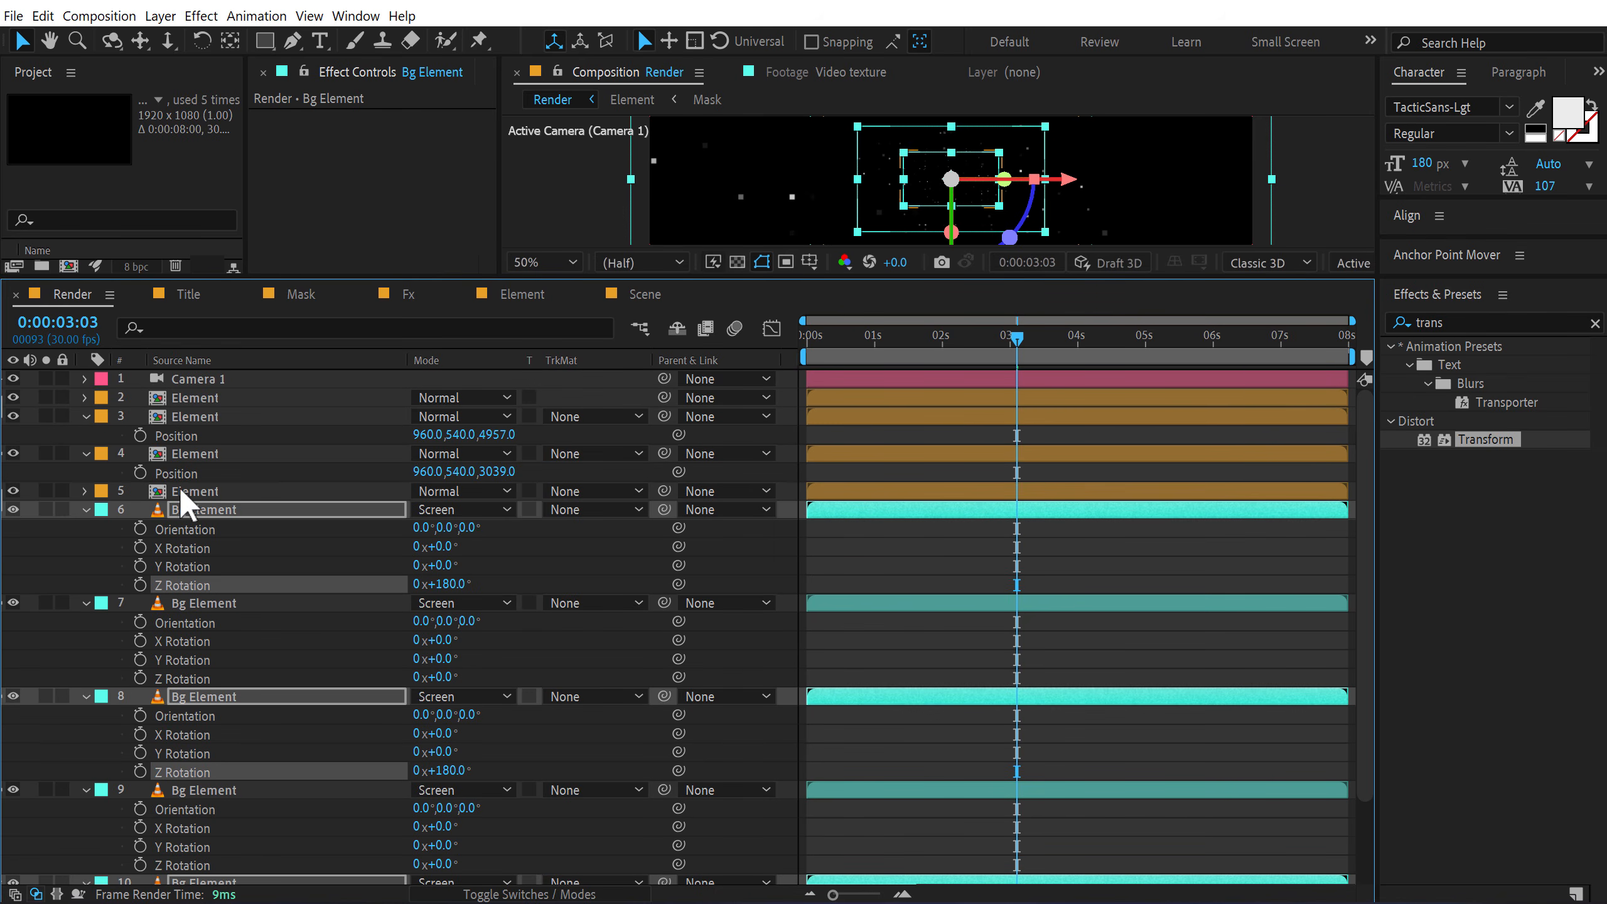
key("ctrl+a")
key("u")
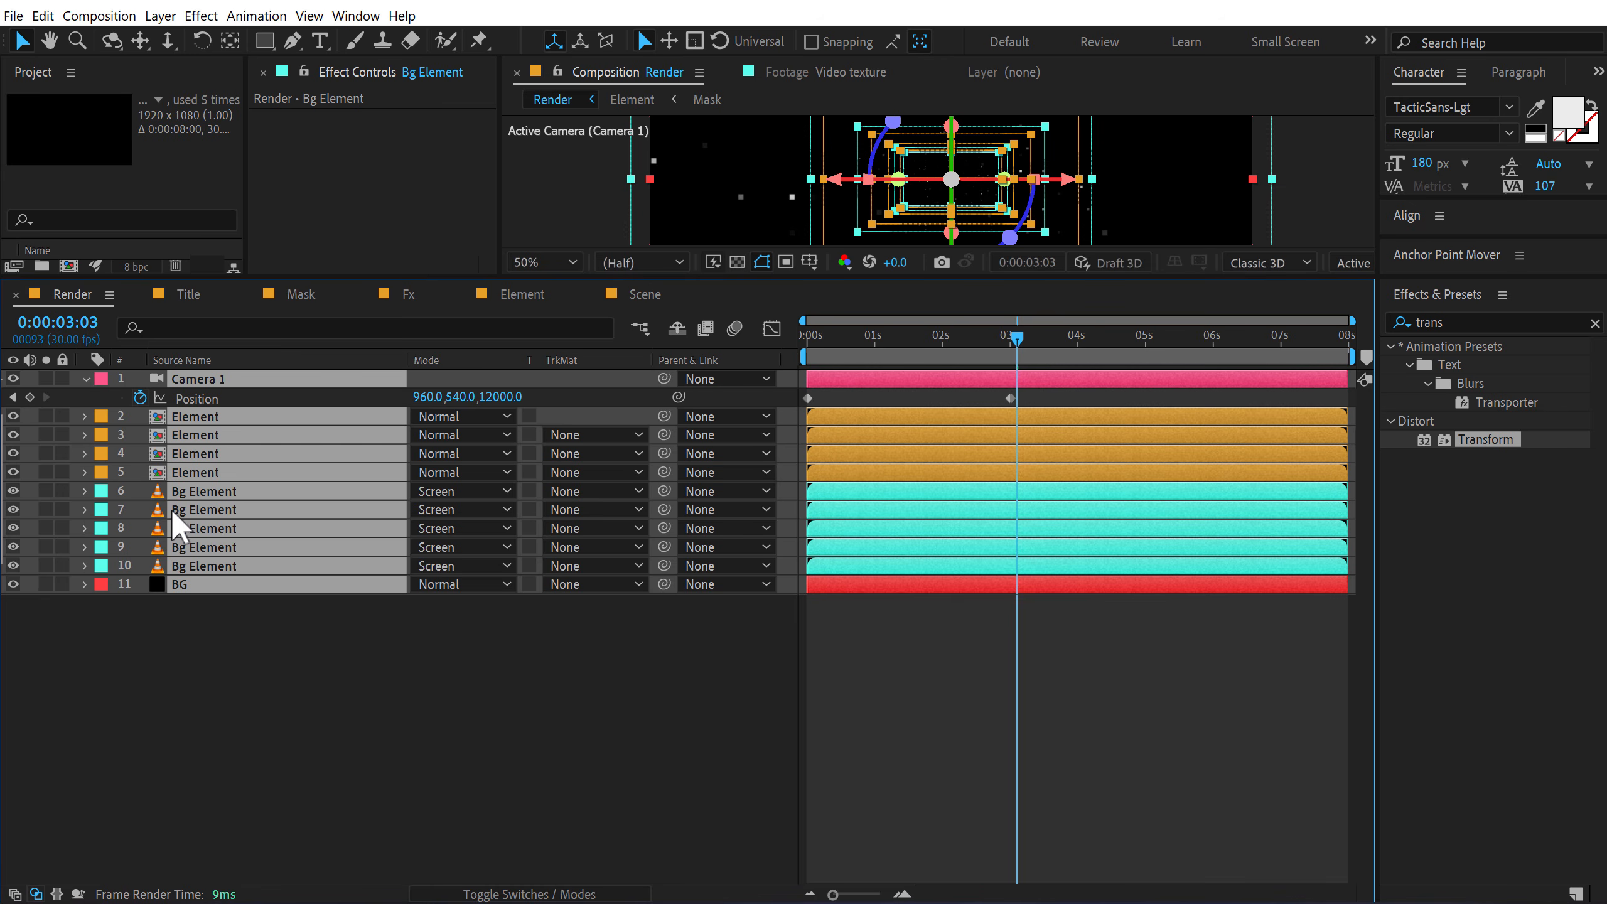
left_click(197, 669)
left_click(192, 472)
left_click(200, 435, "ctrl")
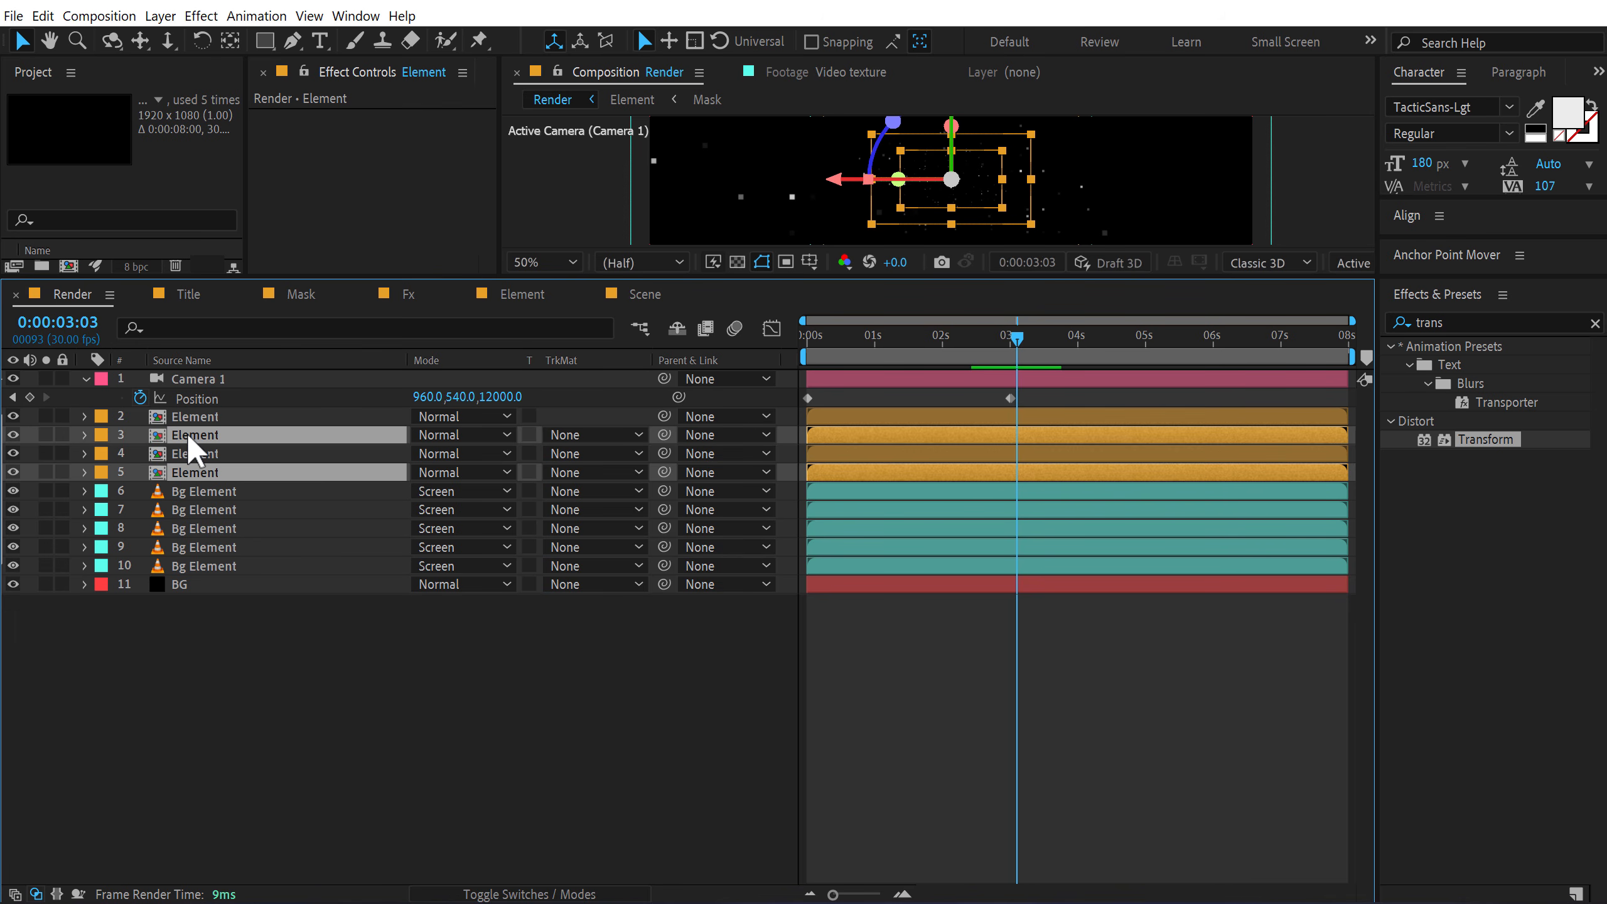
key("r")
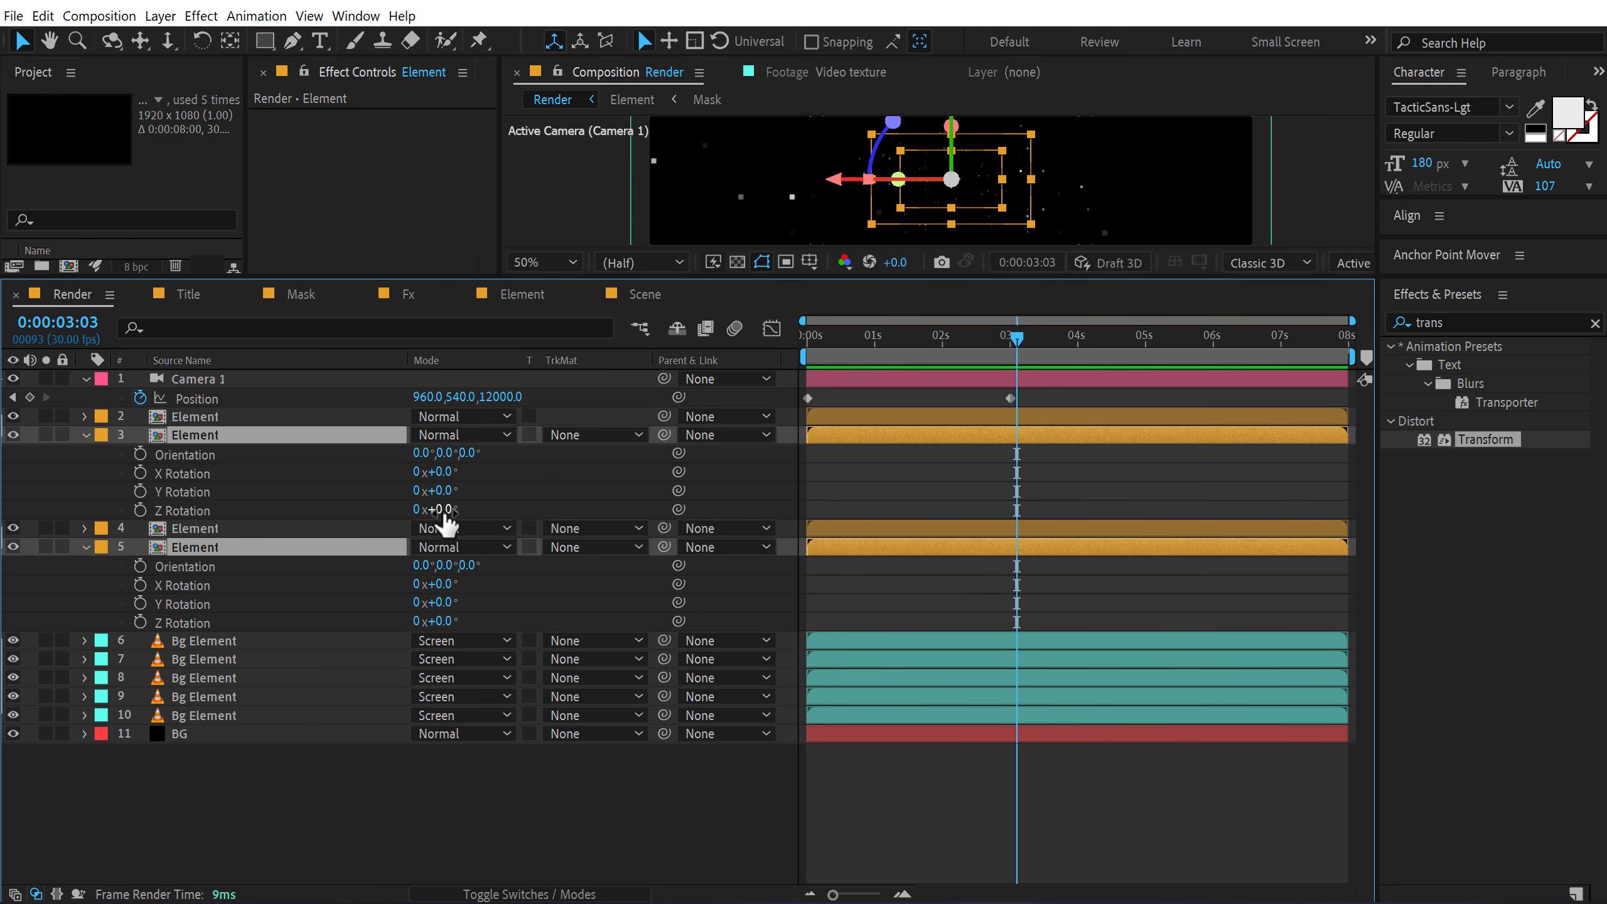
left_click(442, 510)
type("180")
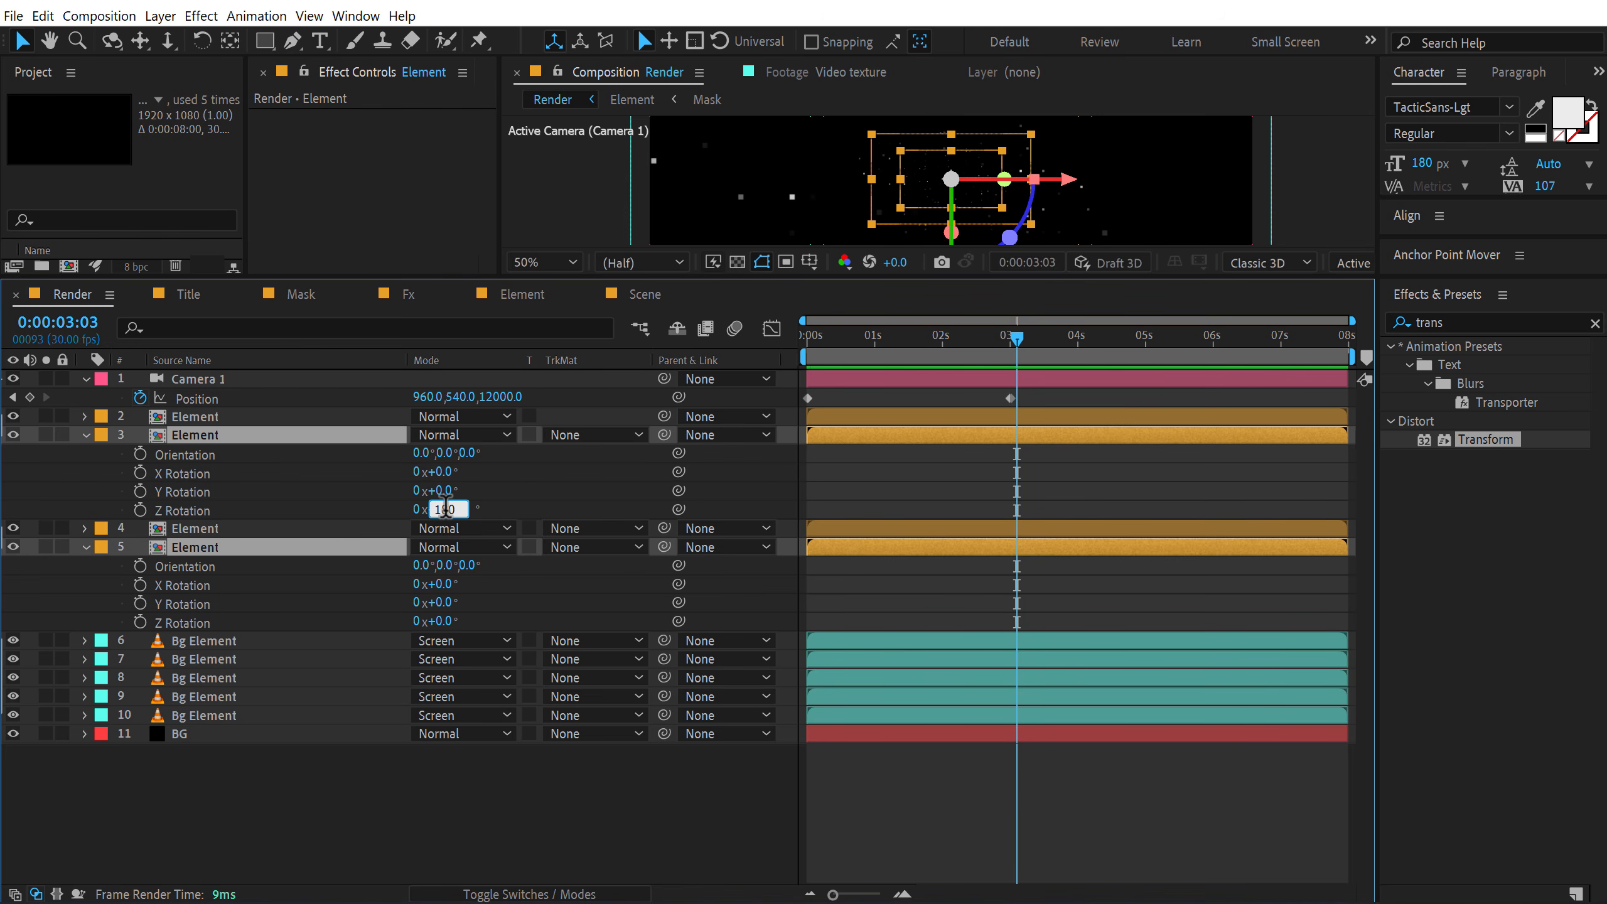
key("Return")
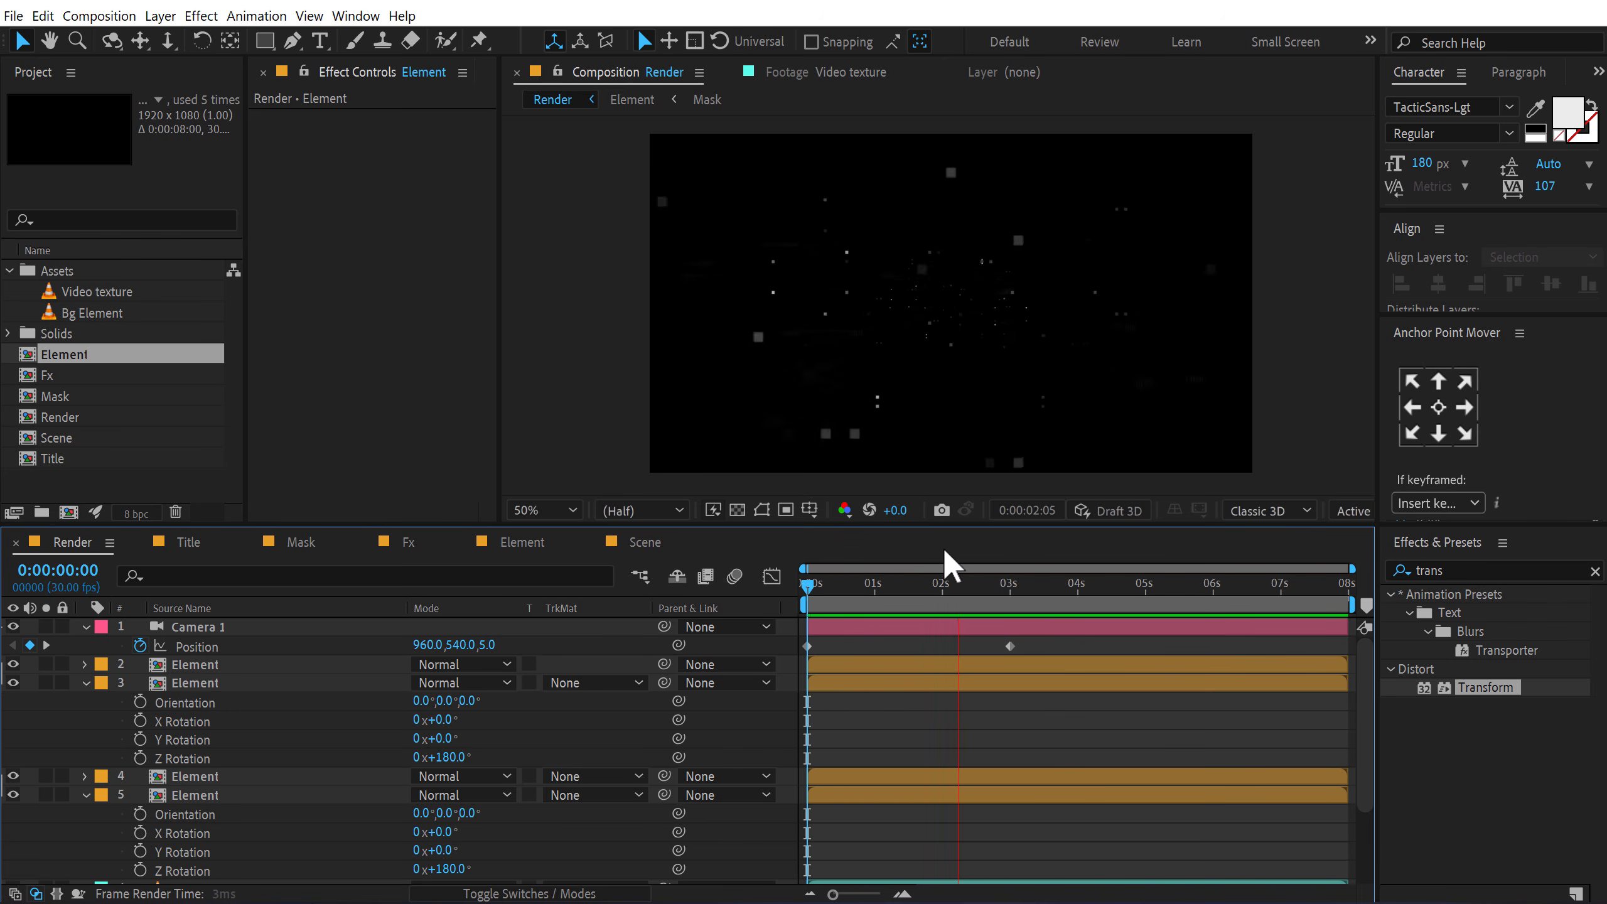
Step: At 2 seconds 6 frames, duplicate the topmost Element layer and set the copy's Z position to about 8276
left_click_drag(925, 588, 957, 586)
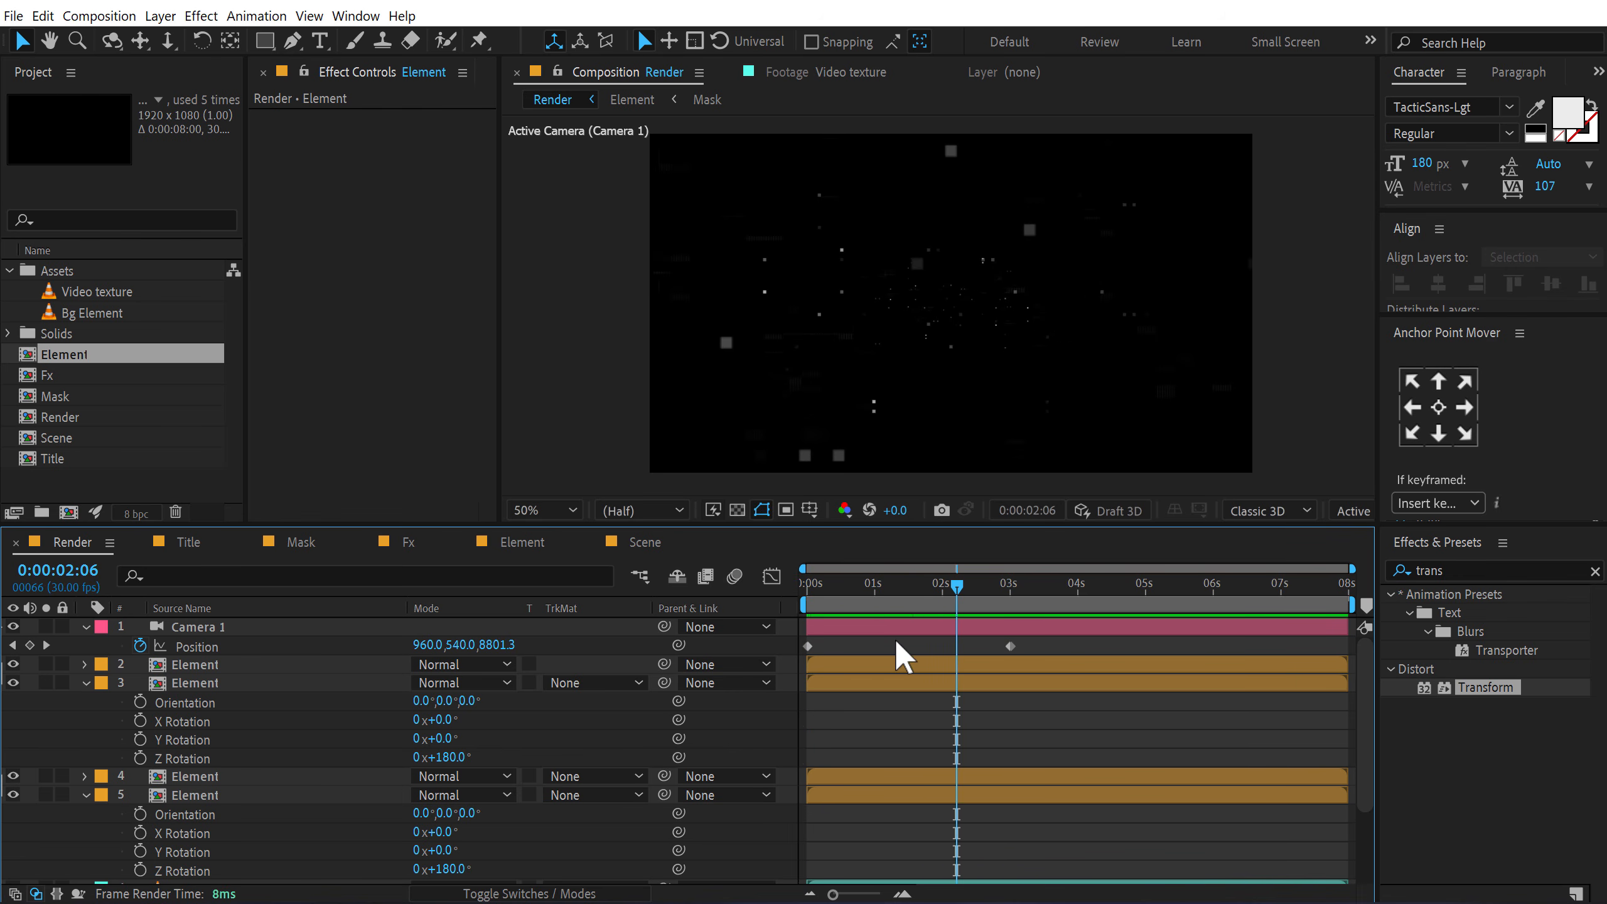
left_click(863, 664)
key("ctrl+d")
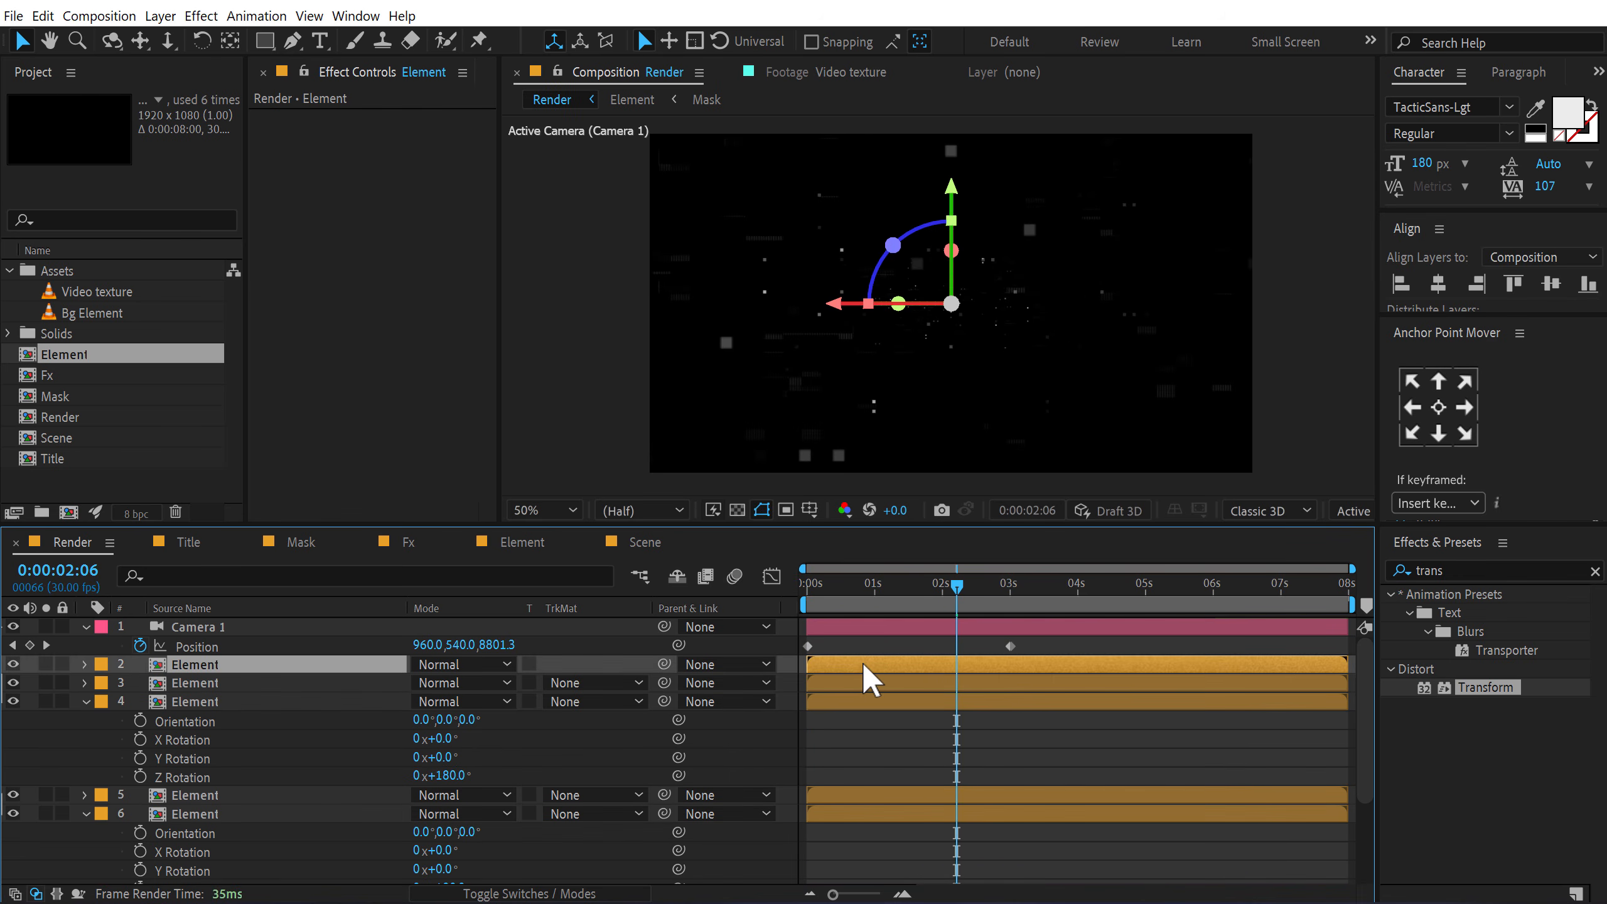
key("p")
left_click_drag(495, 683, 572, 662)
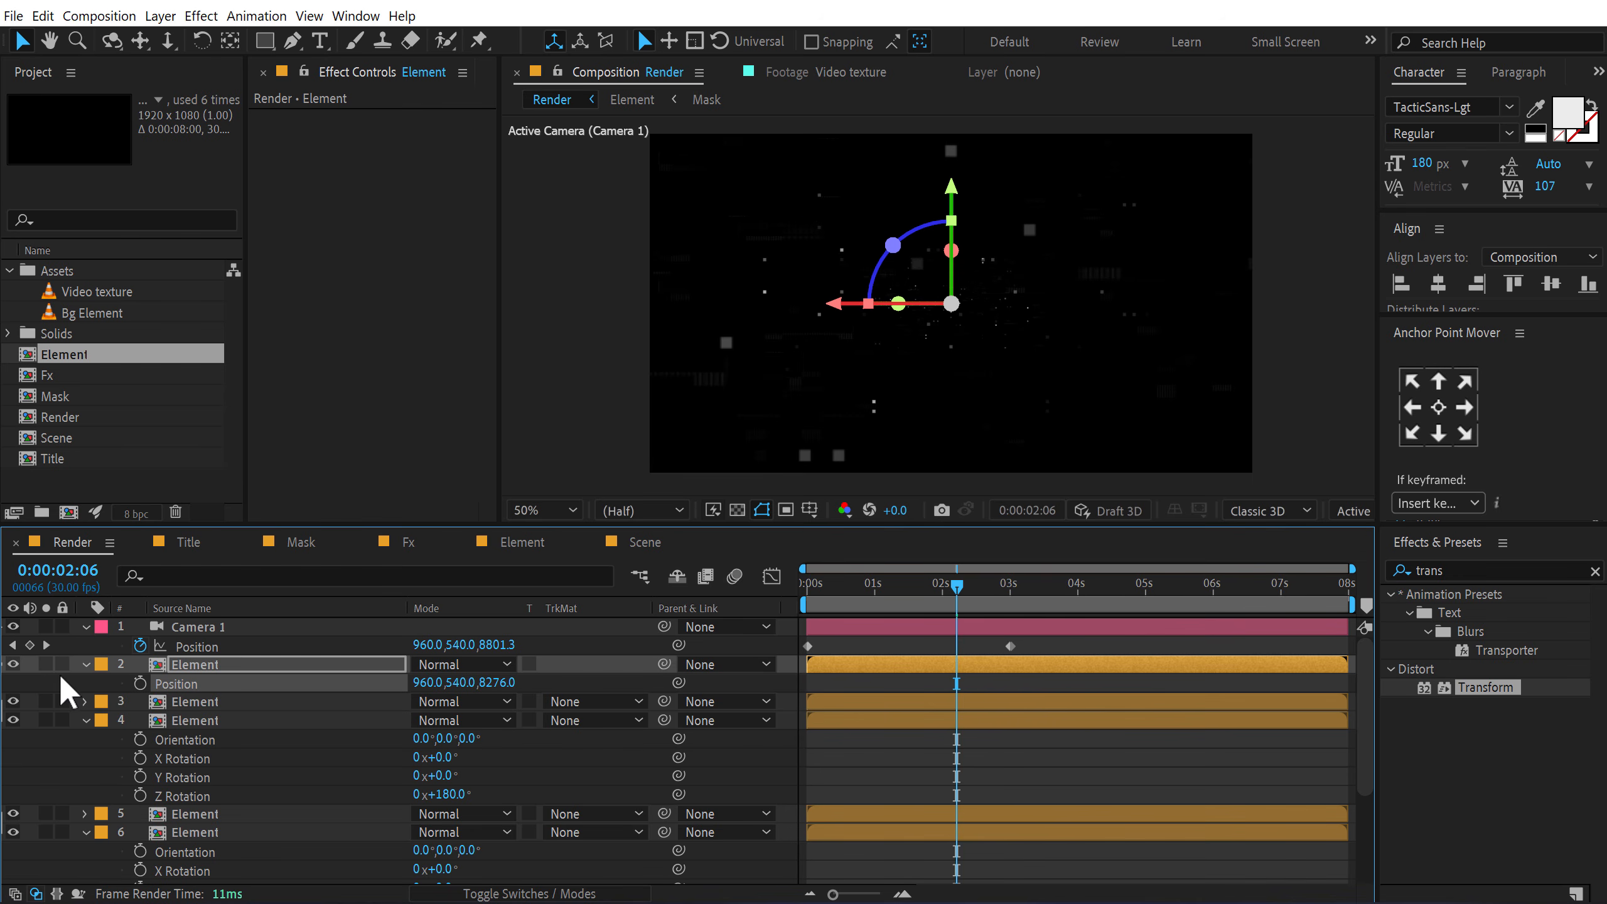
Step: Collapse the open properties of the Element layers and deselect everything
left_click(86, 665)
left_click(85, 700)
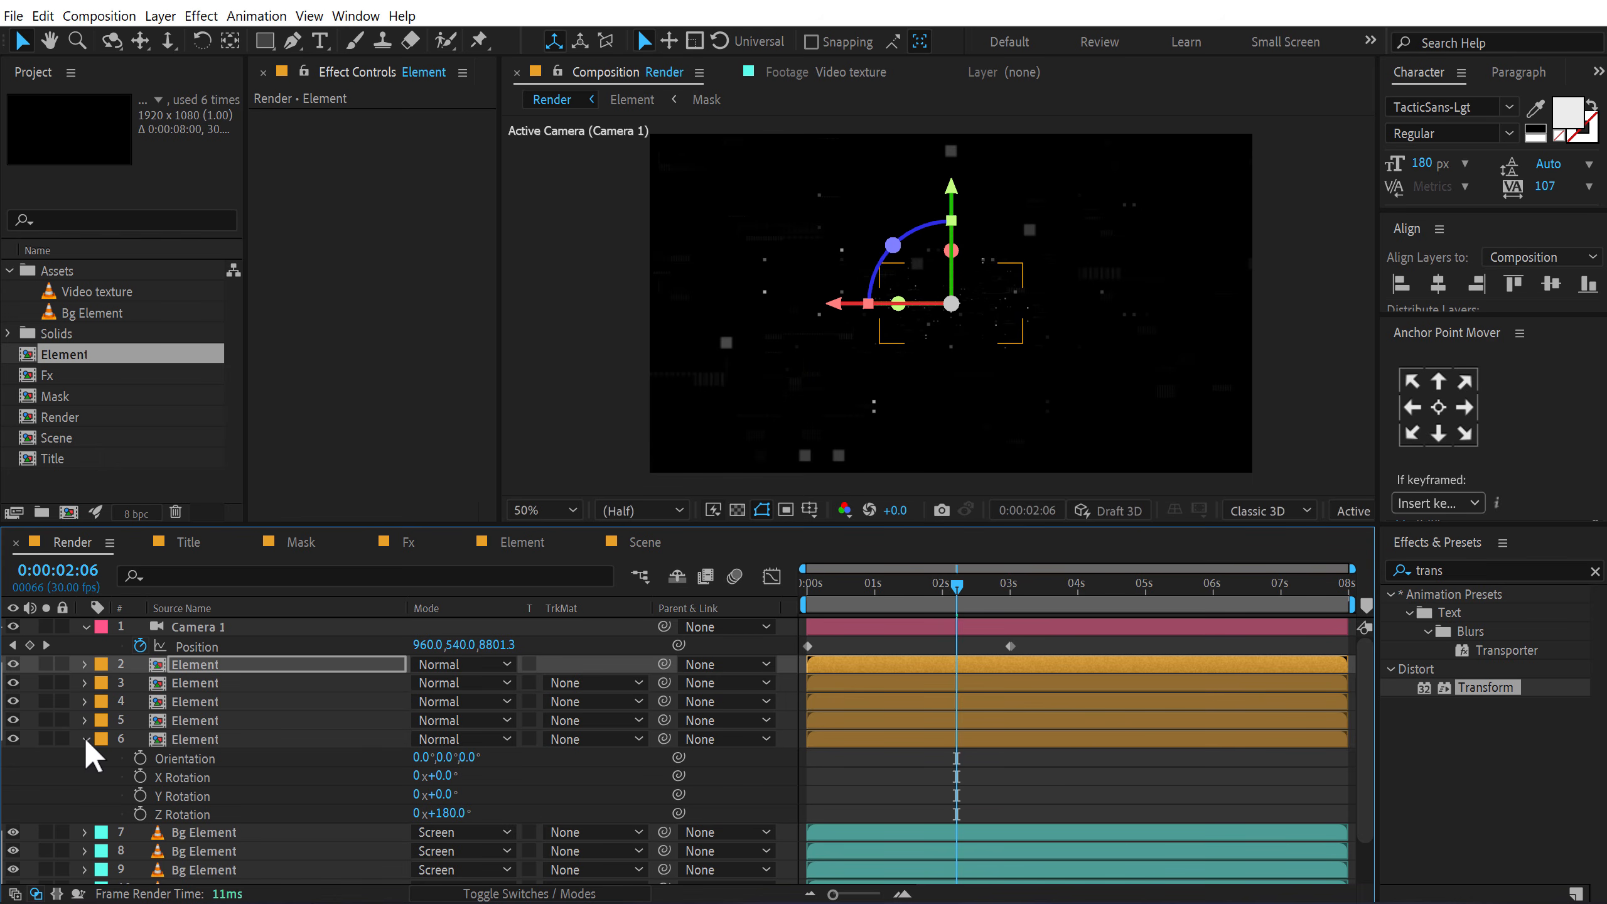
left_click(84, 738)
left_click(744, 869)
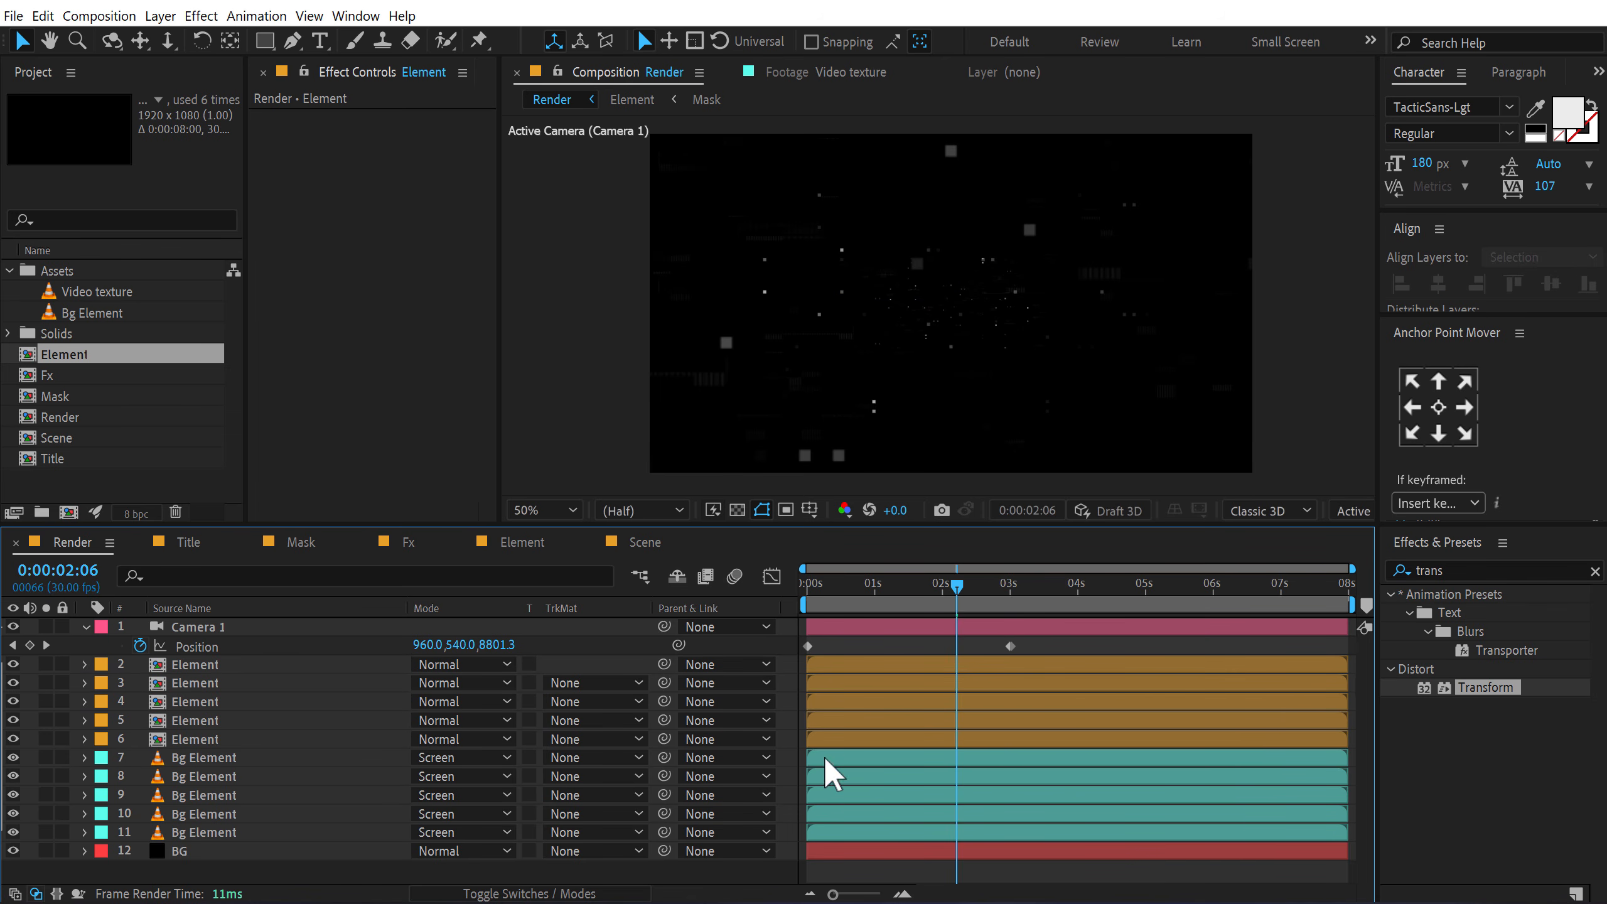
Step: Stagger the upper four Element layers in time from the bottom up, starting the topmost at about 1.5 seconds, and preview the result
left_click(824, 716)
left_click_drag(825, 713, 964, 663)
mouse_move(848, 586)
left_mouse_down()
mouse_move(832, 588)
mouse_move(1040, 588)
mouse_move(834, 606)
left_mouse_up()
key("space")
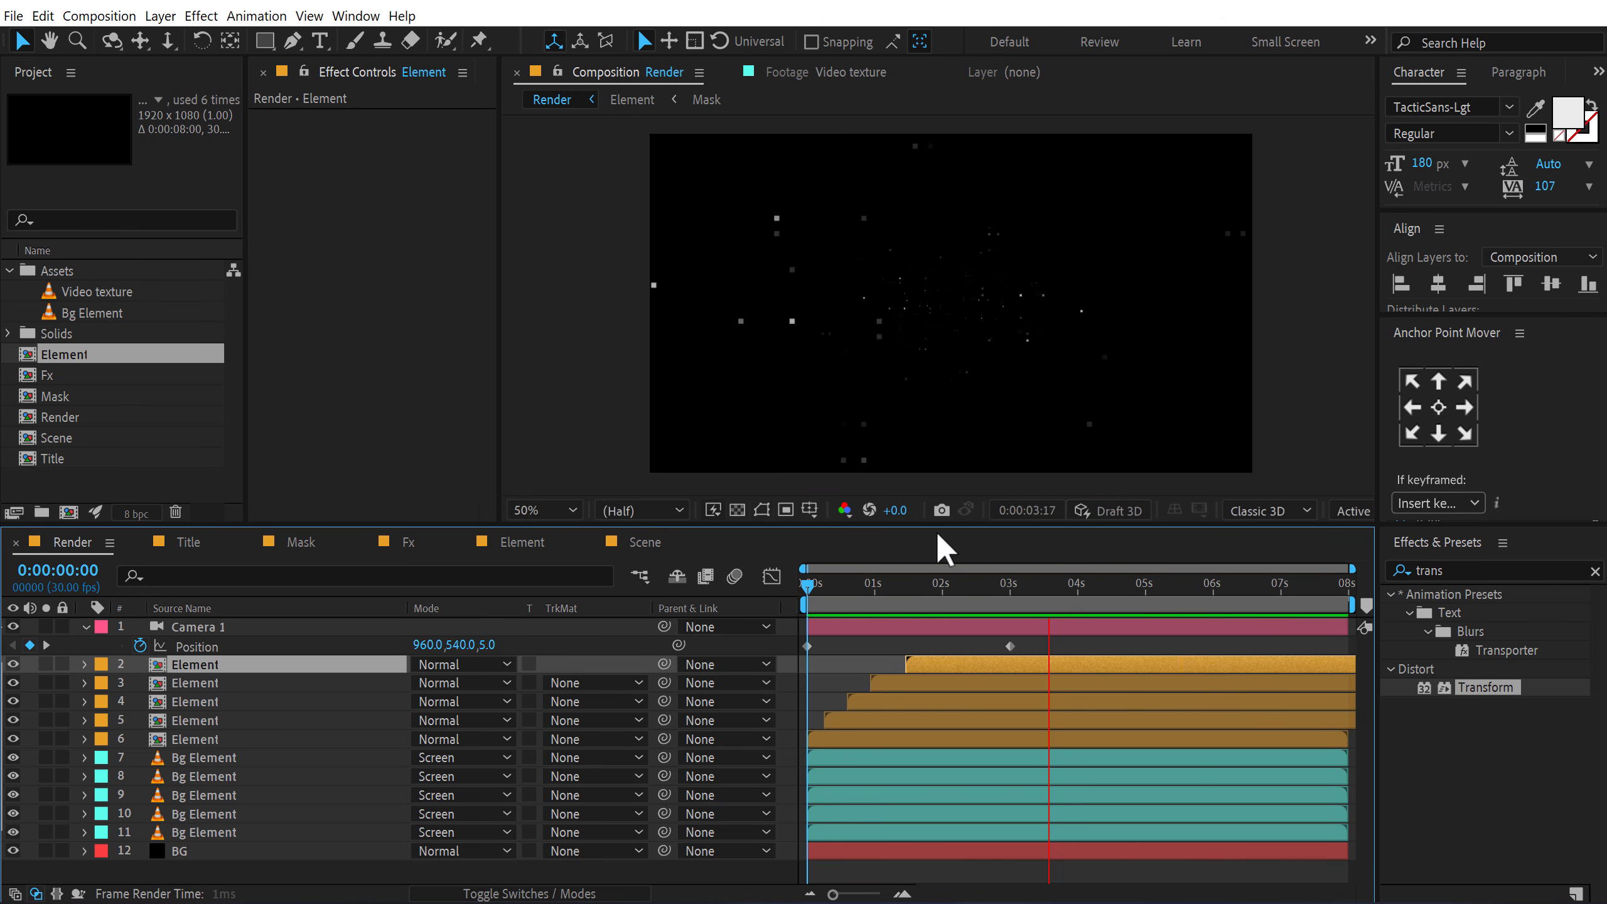
left_click(910, 589)
Step: Enable motion blur on all Element, Bg Element and BG layers and preview the camera move
left_click(529, 894)
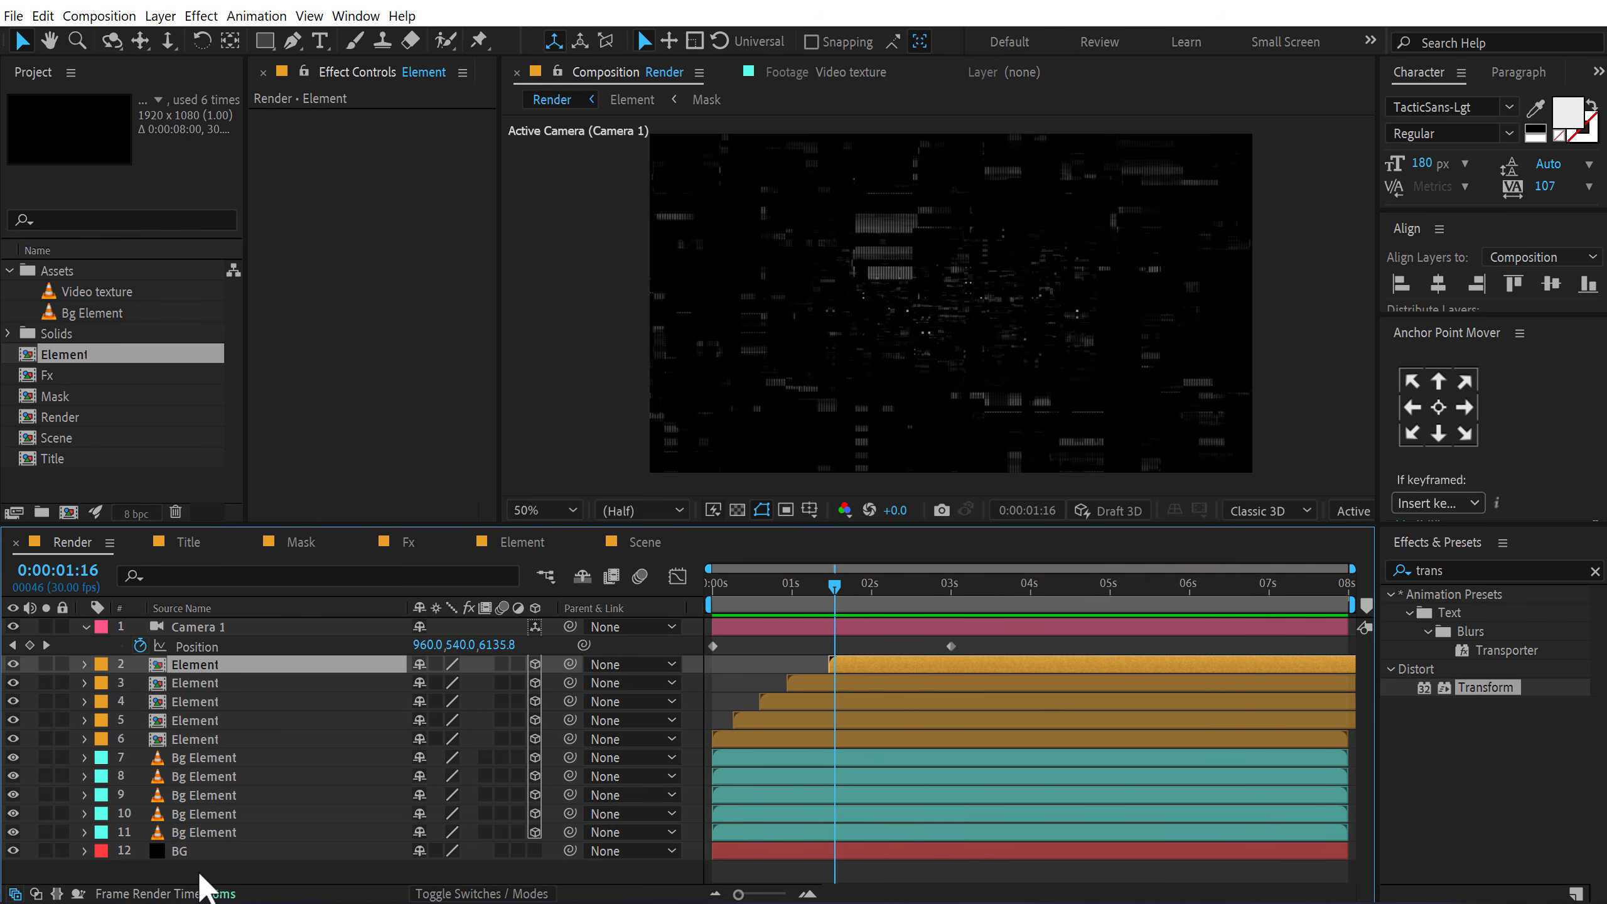
left_click_drag(184, 863, 221, 661)
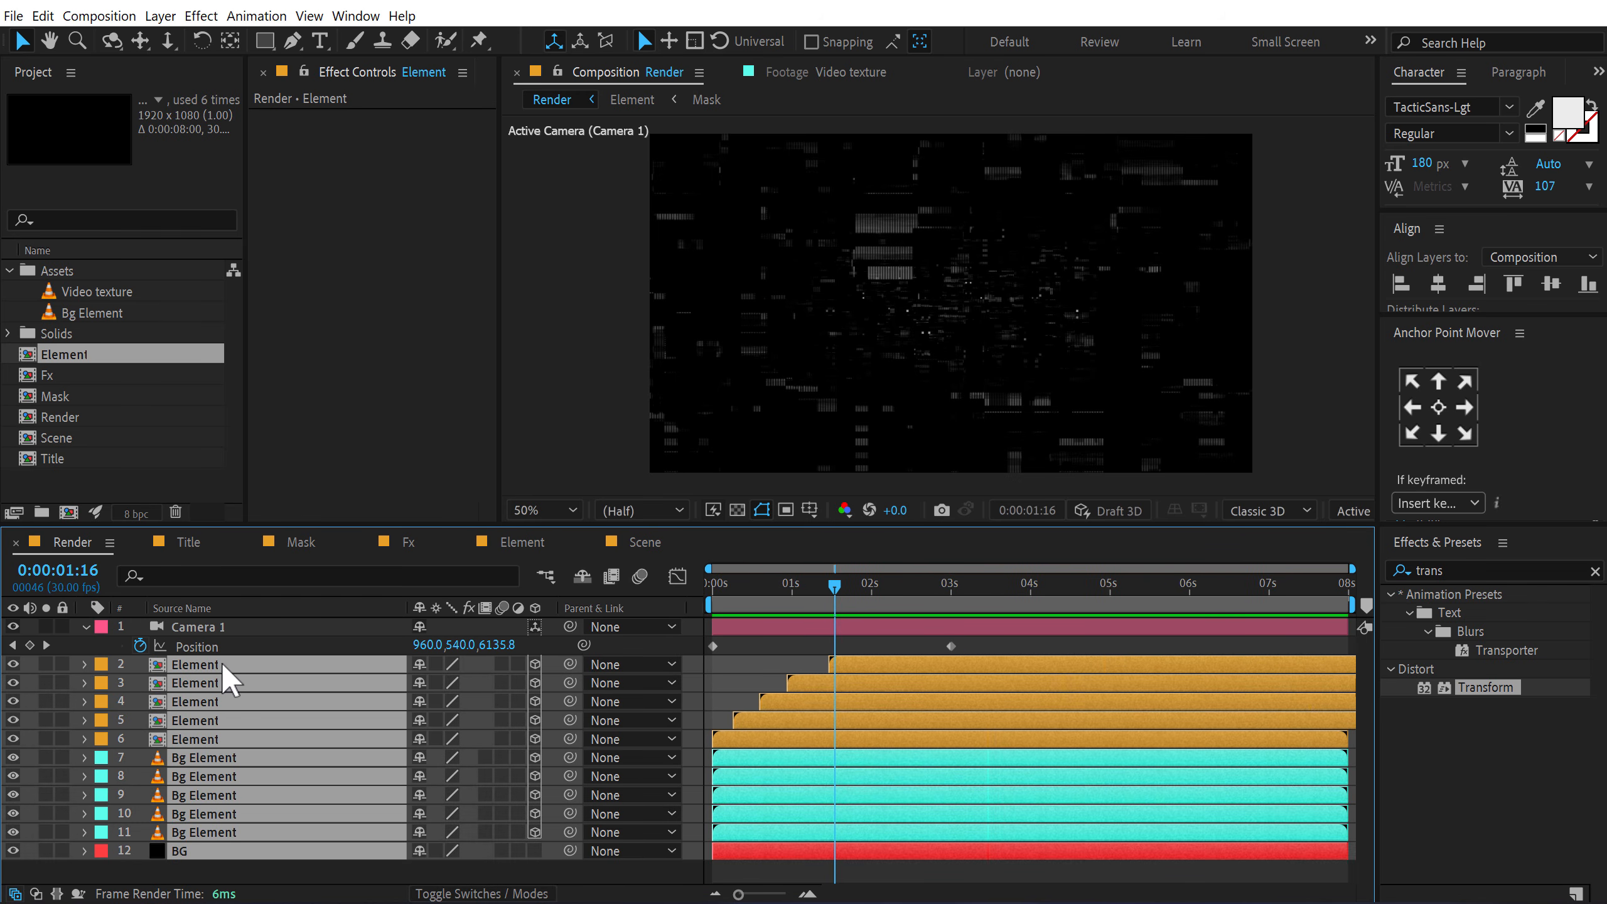
left_click(503, 664)
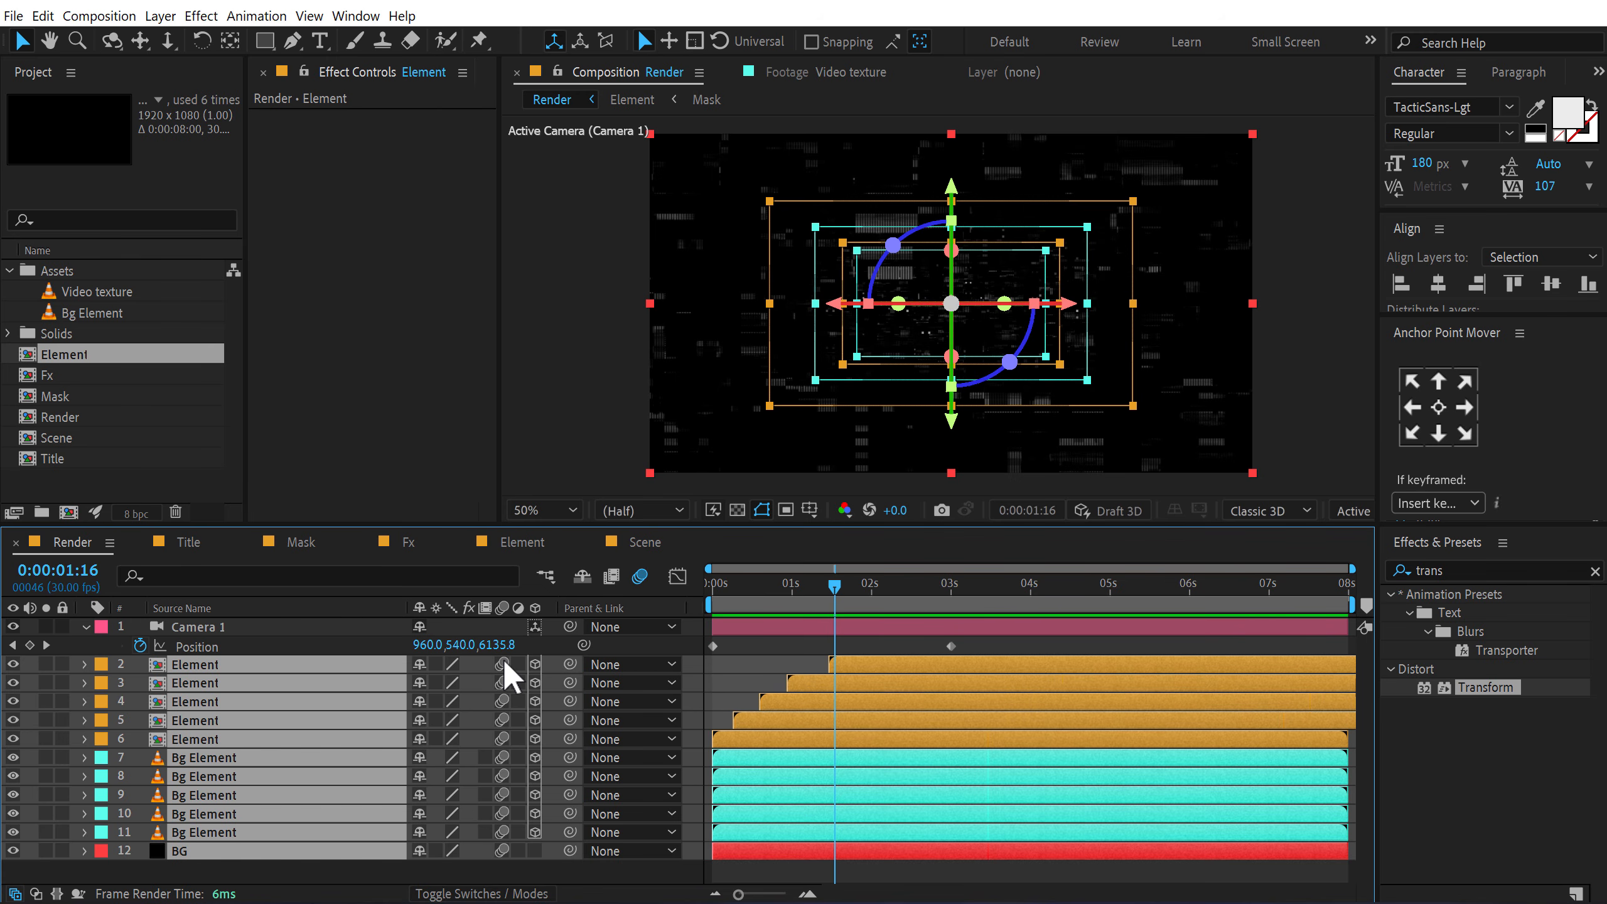
left_click(611, 880)
left_click_drag(795, 583, 637, 596)
key("space")
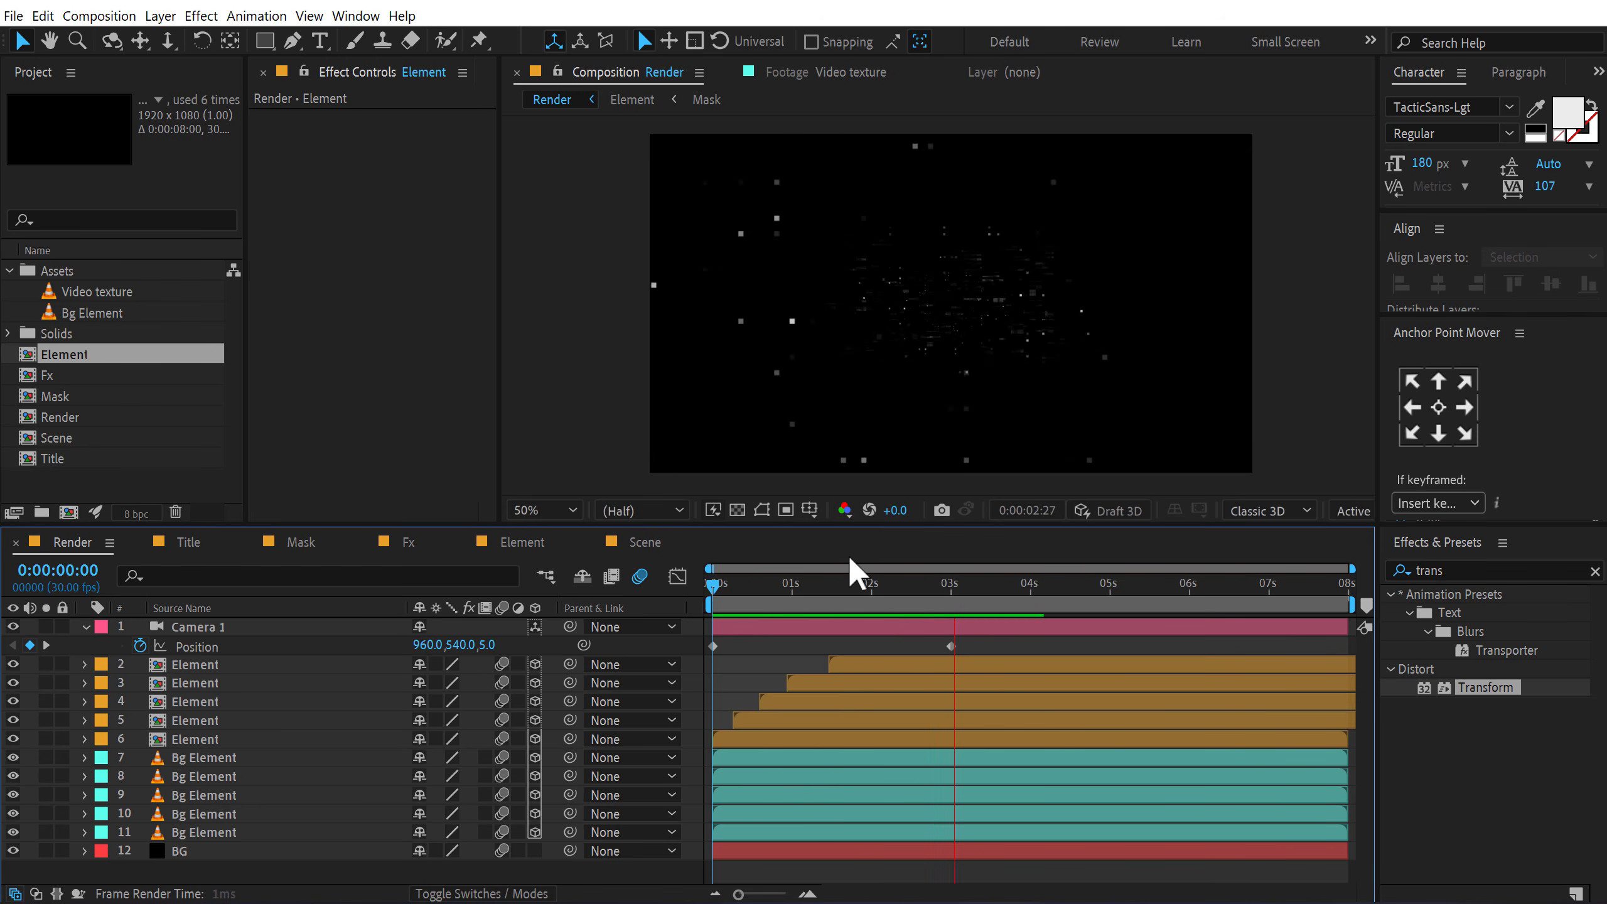
left_click_drag(823, 583, 881, 584)
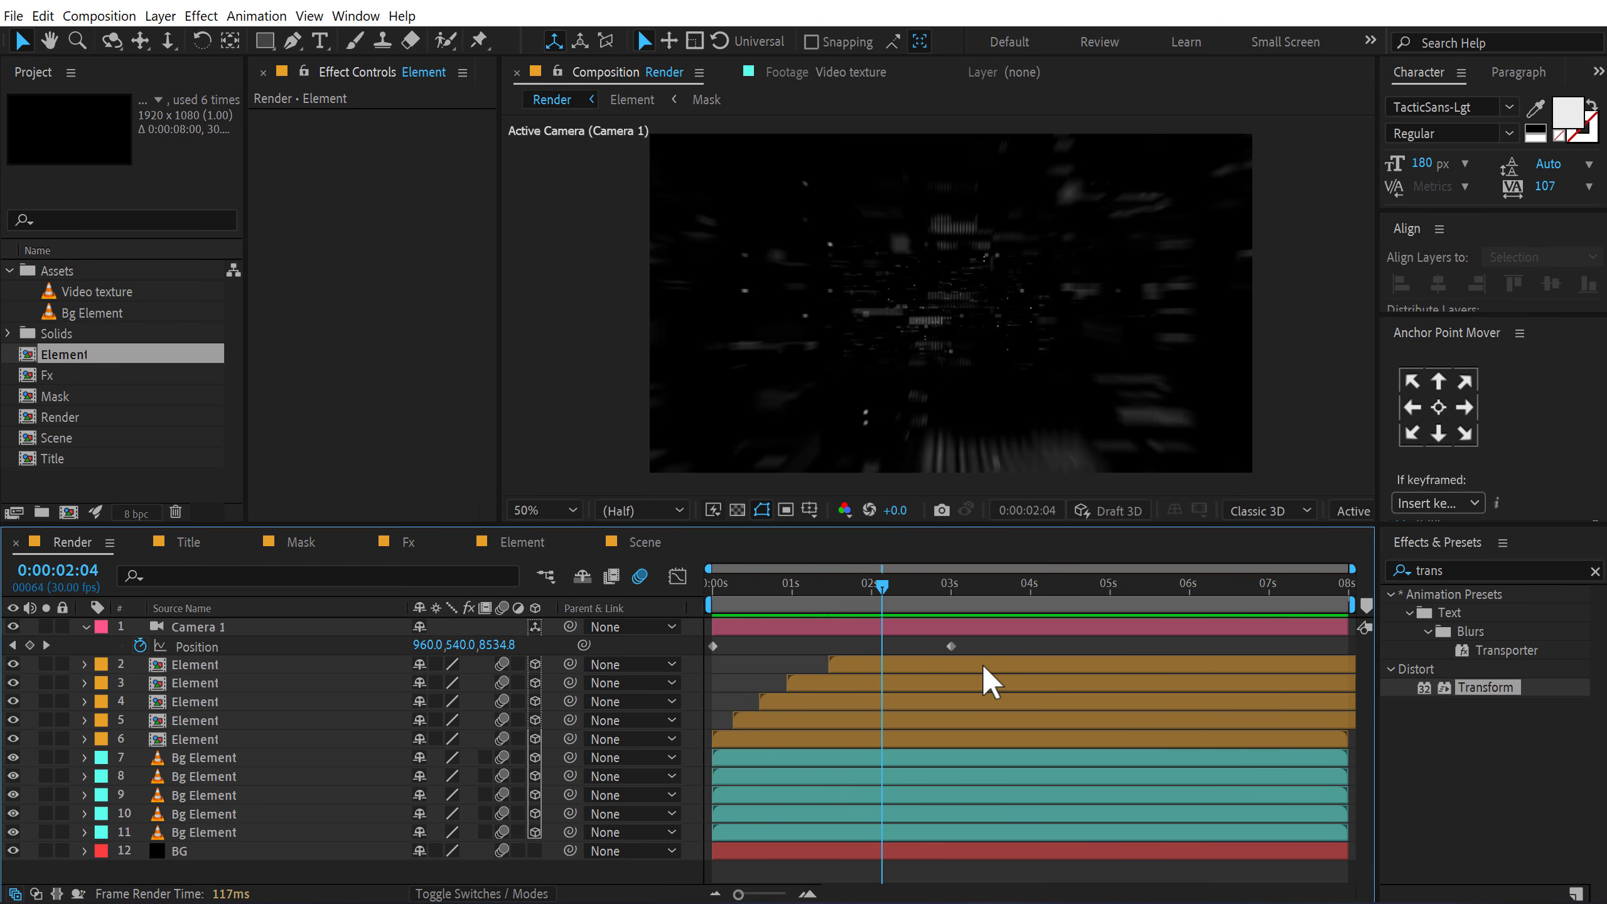
Step: Apply Easy Ease to Camera 1's two Position keyframes and reshape the speed graph to peak early at about 15000 px/sec
left_click_drag(974, 646, 671, 649)
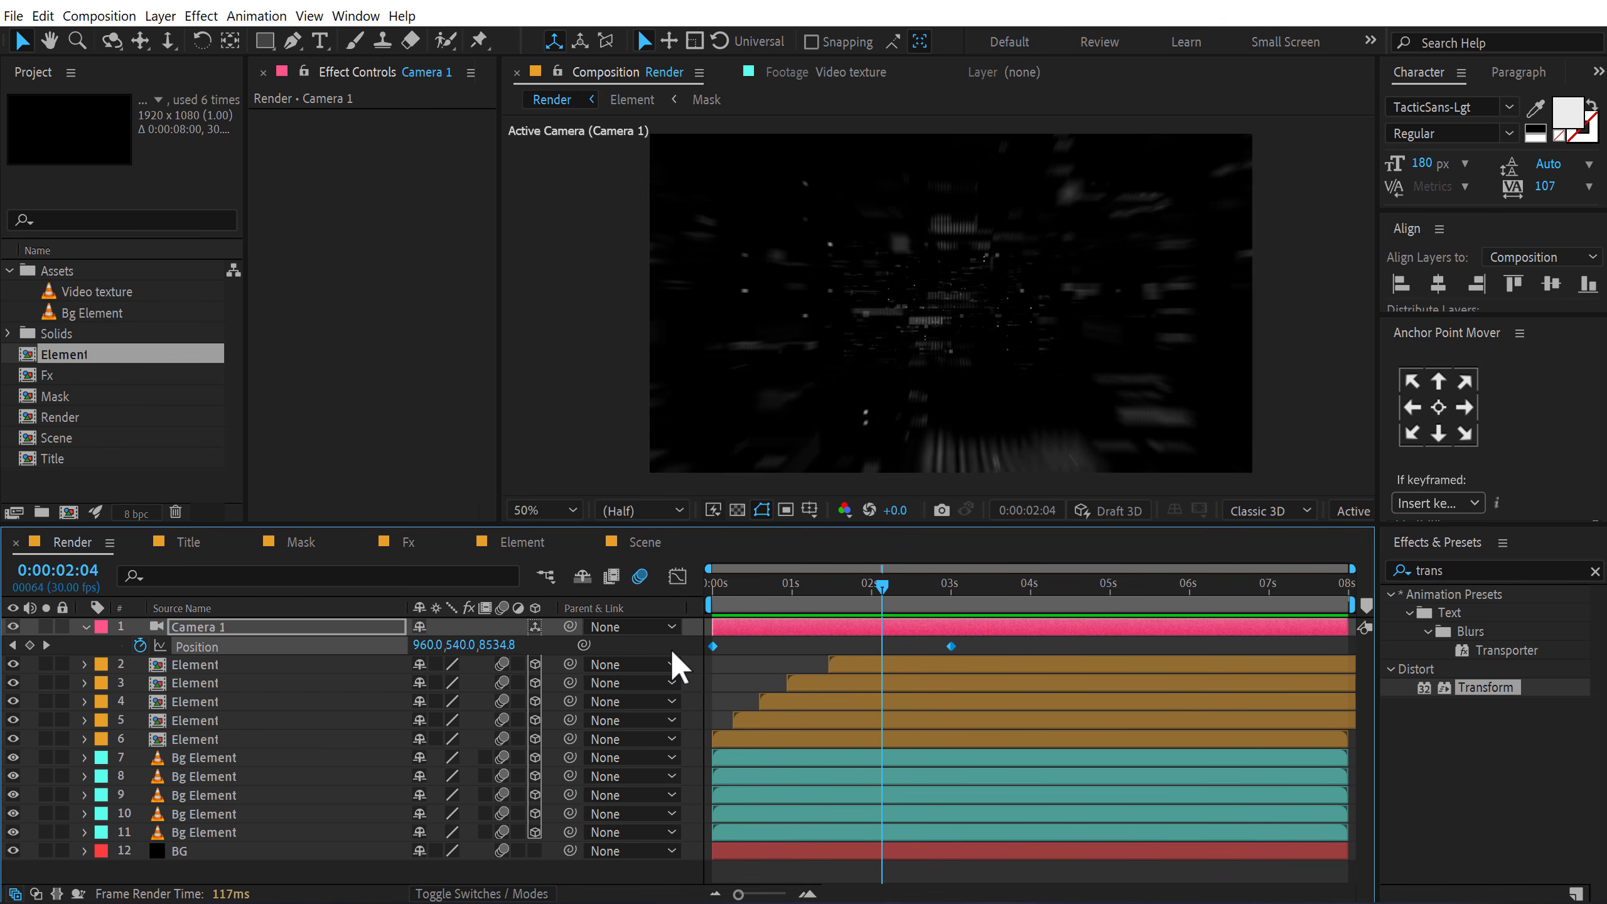
key("F9")
left_click(677, 576)
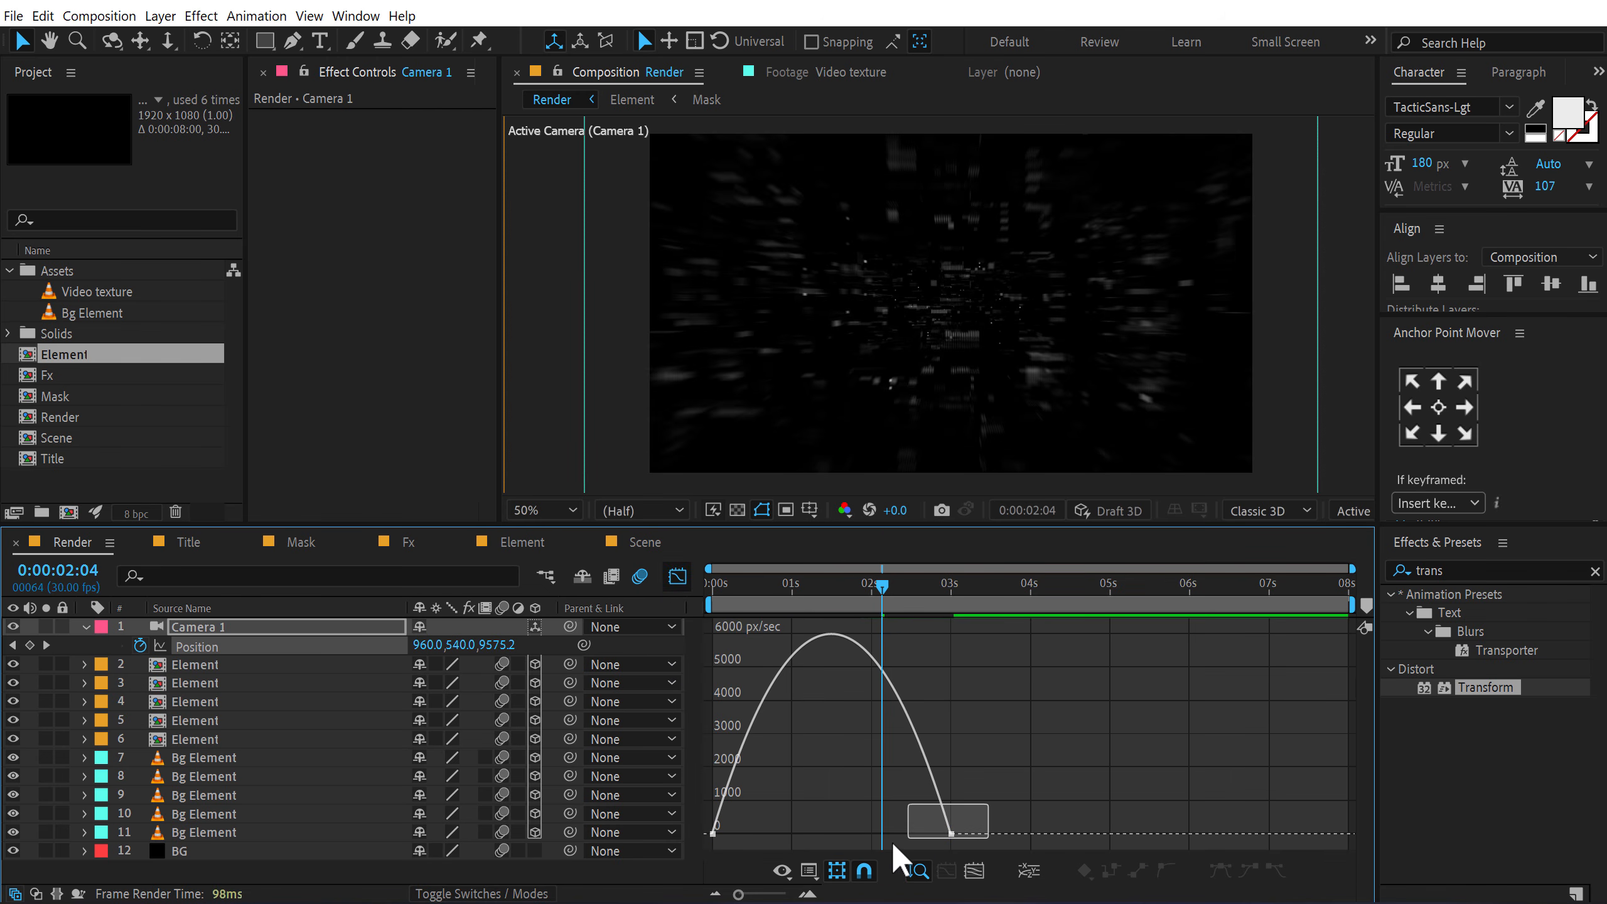
left_click_drag(792, 833, 743, 834)
left_click_drag(762, 579, 590, 605)
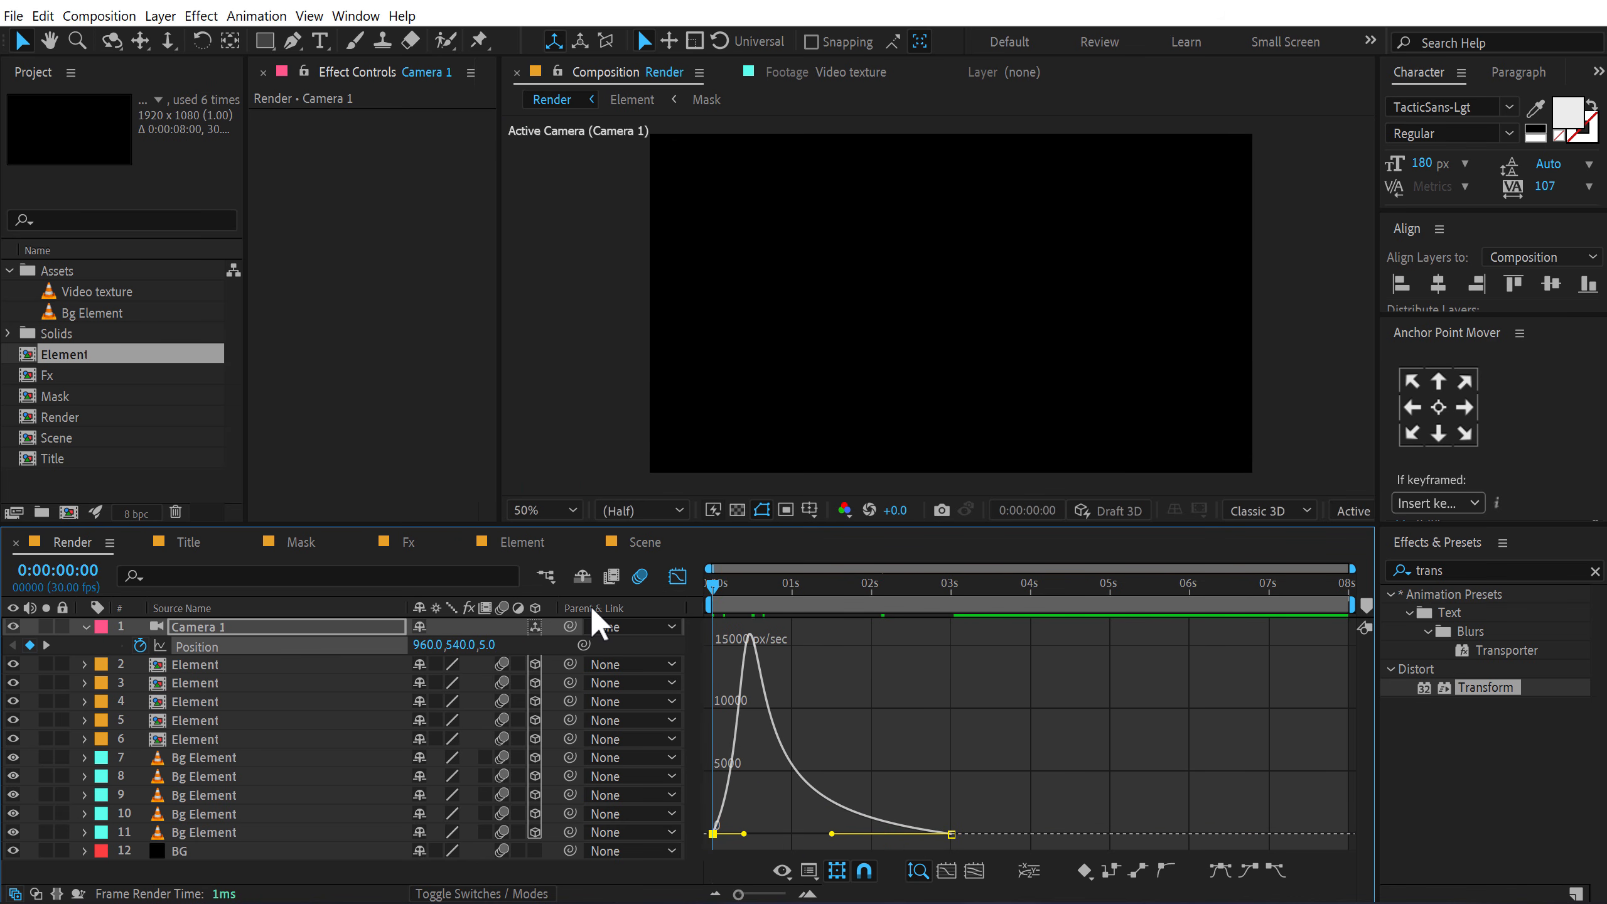
Step: Preview the eased camera move and leave the speed graph for the layer bars at frame 22
key("space")
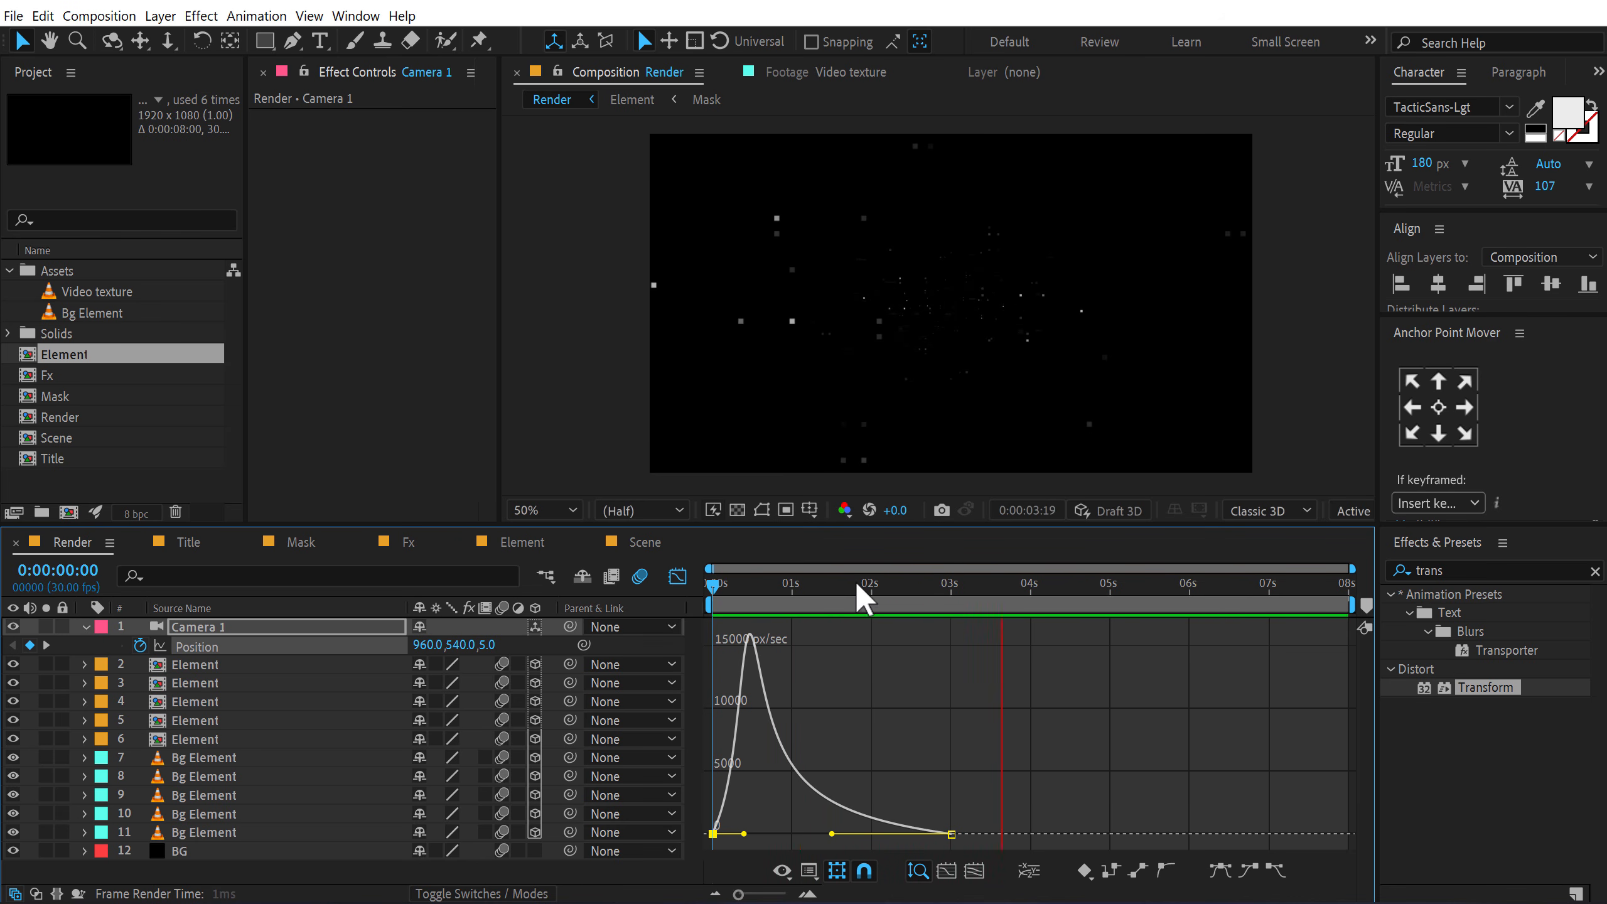
left_click_drag(864, 598, 771, 598)
left_click(678, 576)
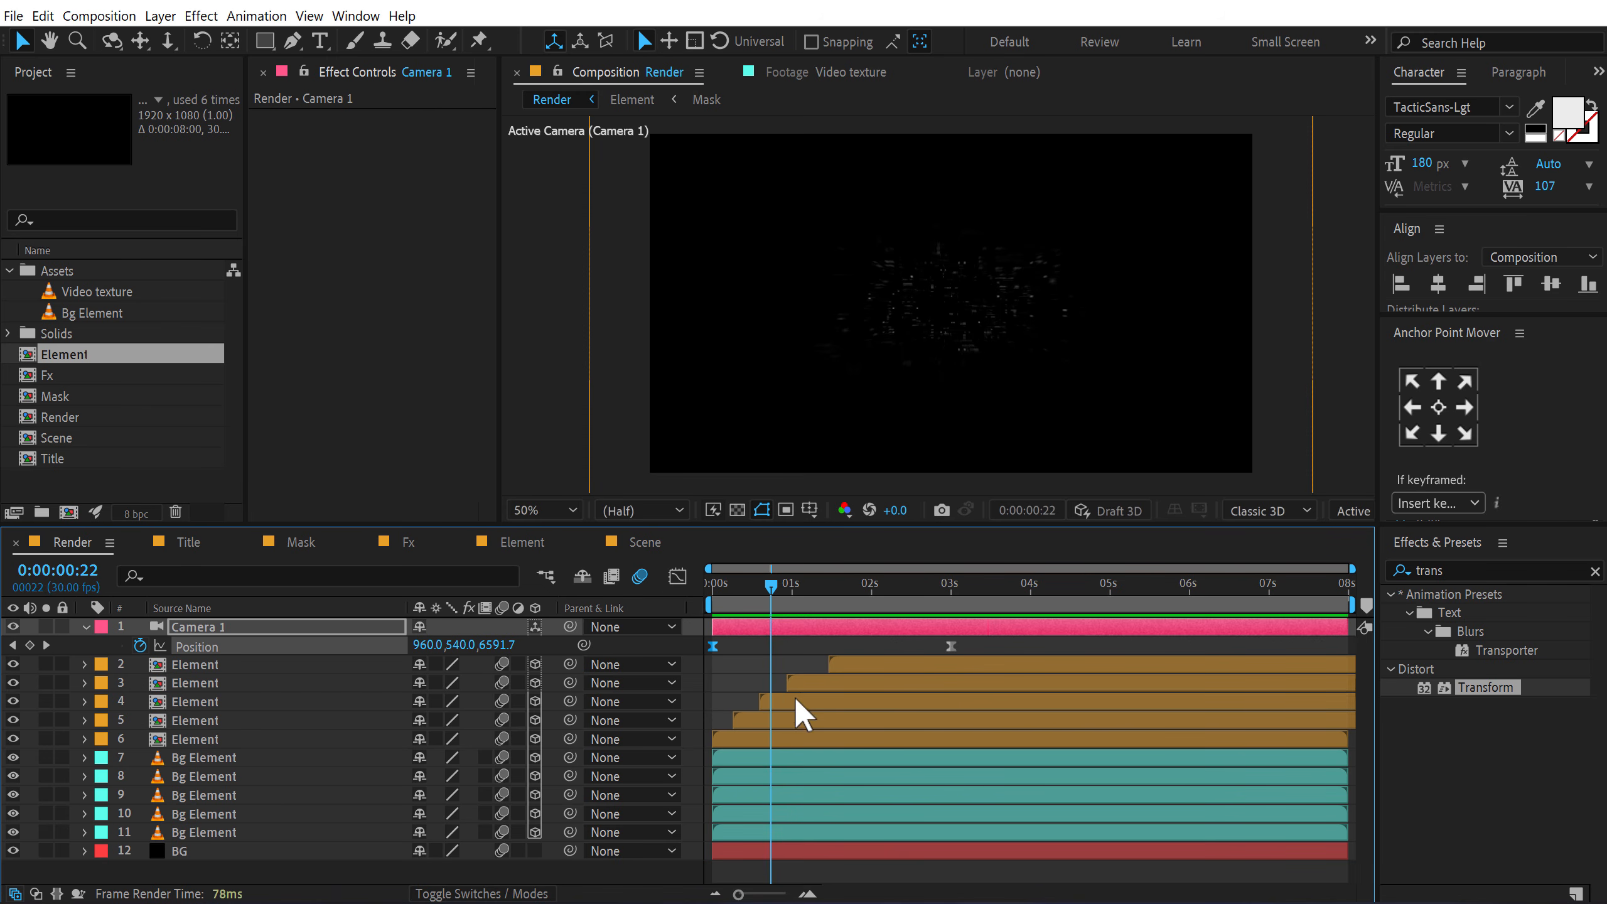
Step: Start the second-lowest Element layer slightly earlier, at about 0.2 seconds, and set its Z position to 4449
left_click(773, 695)
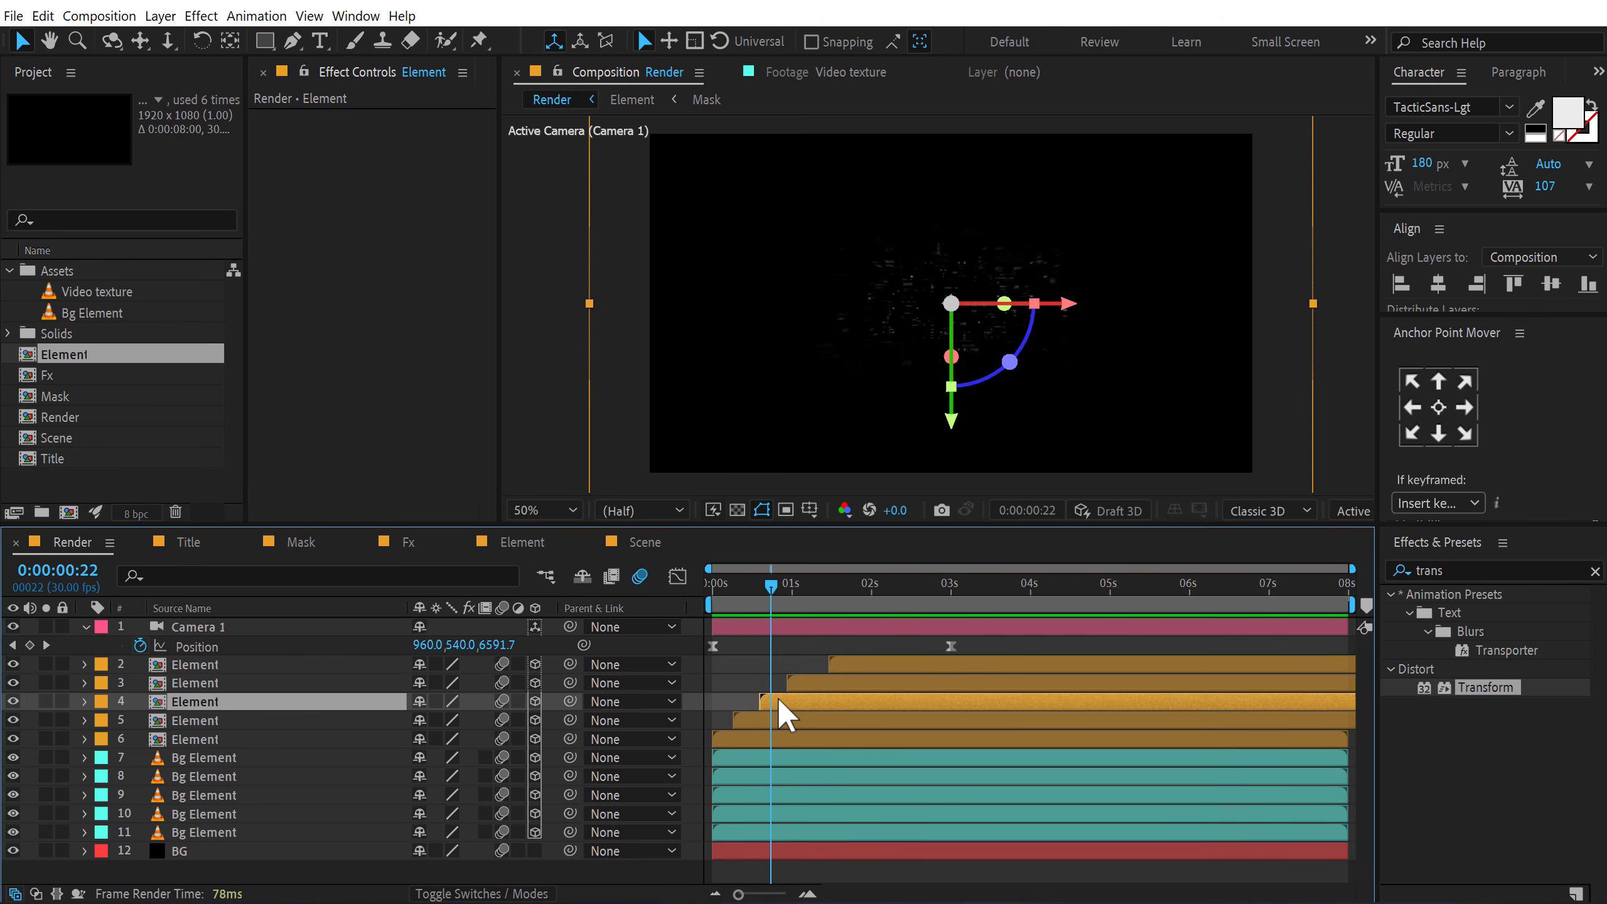
left_click_drag(765, 719, 758, 718)
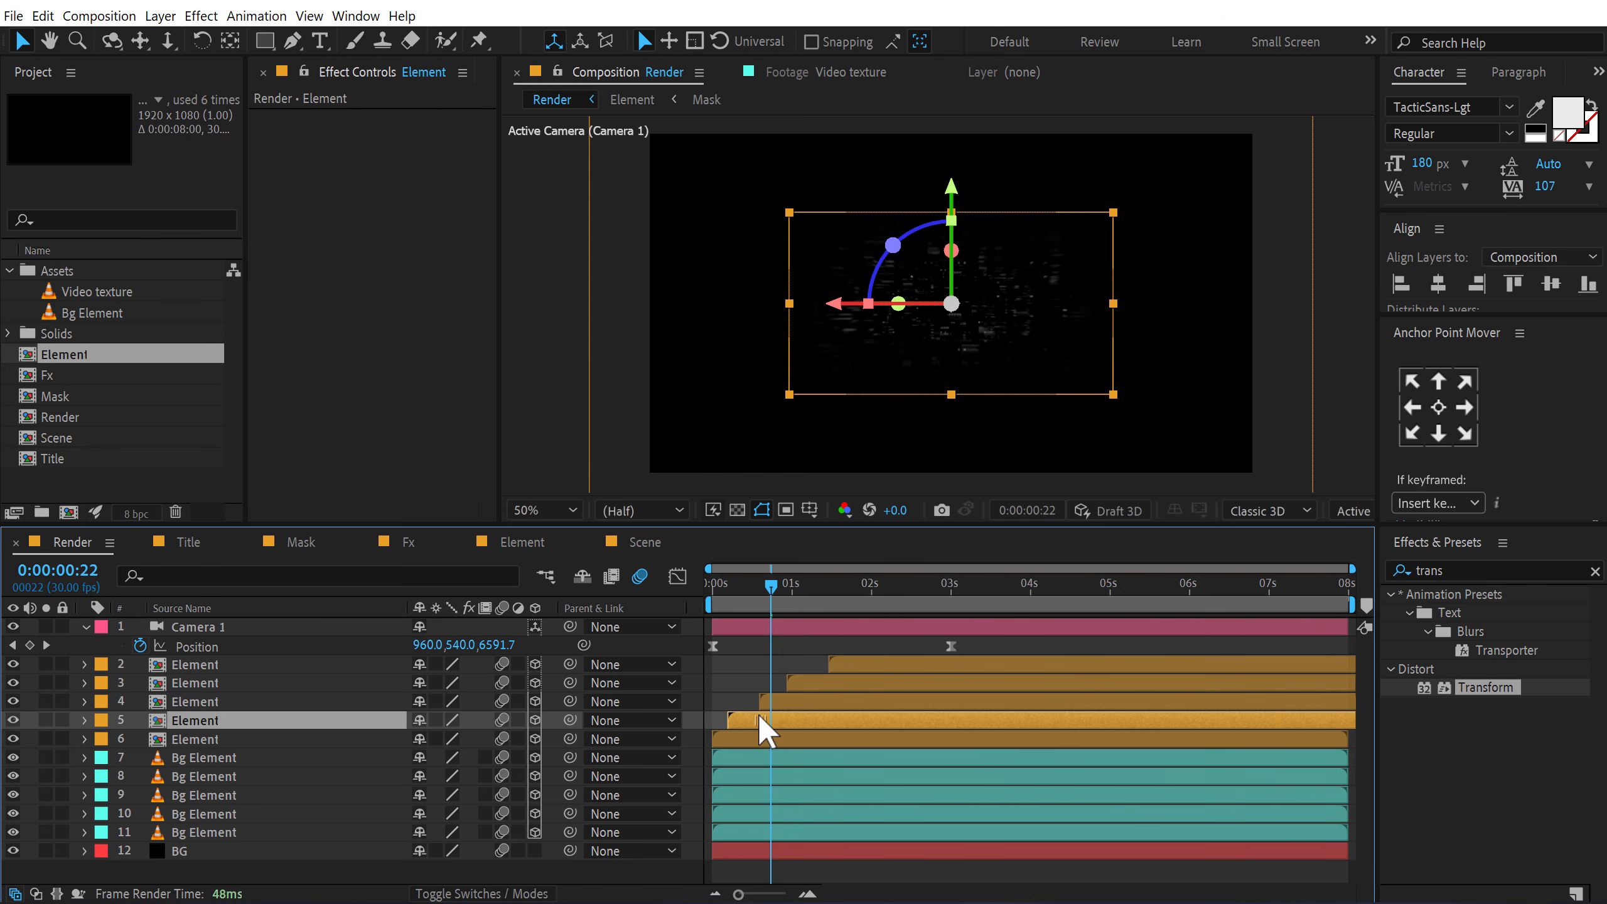
key("p")
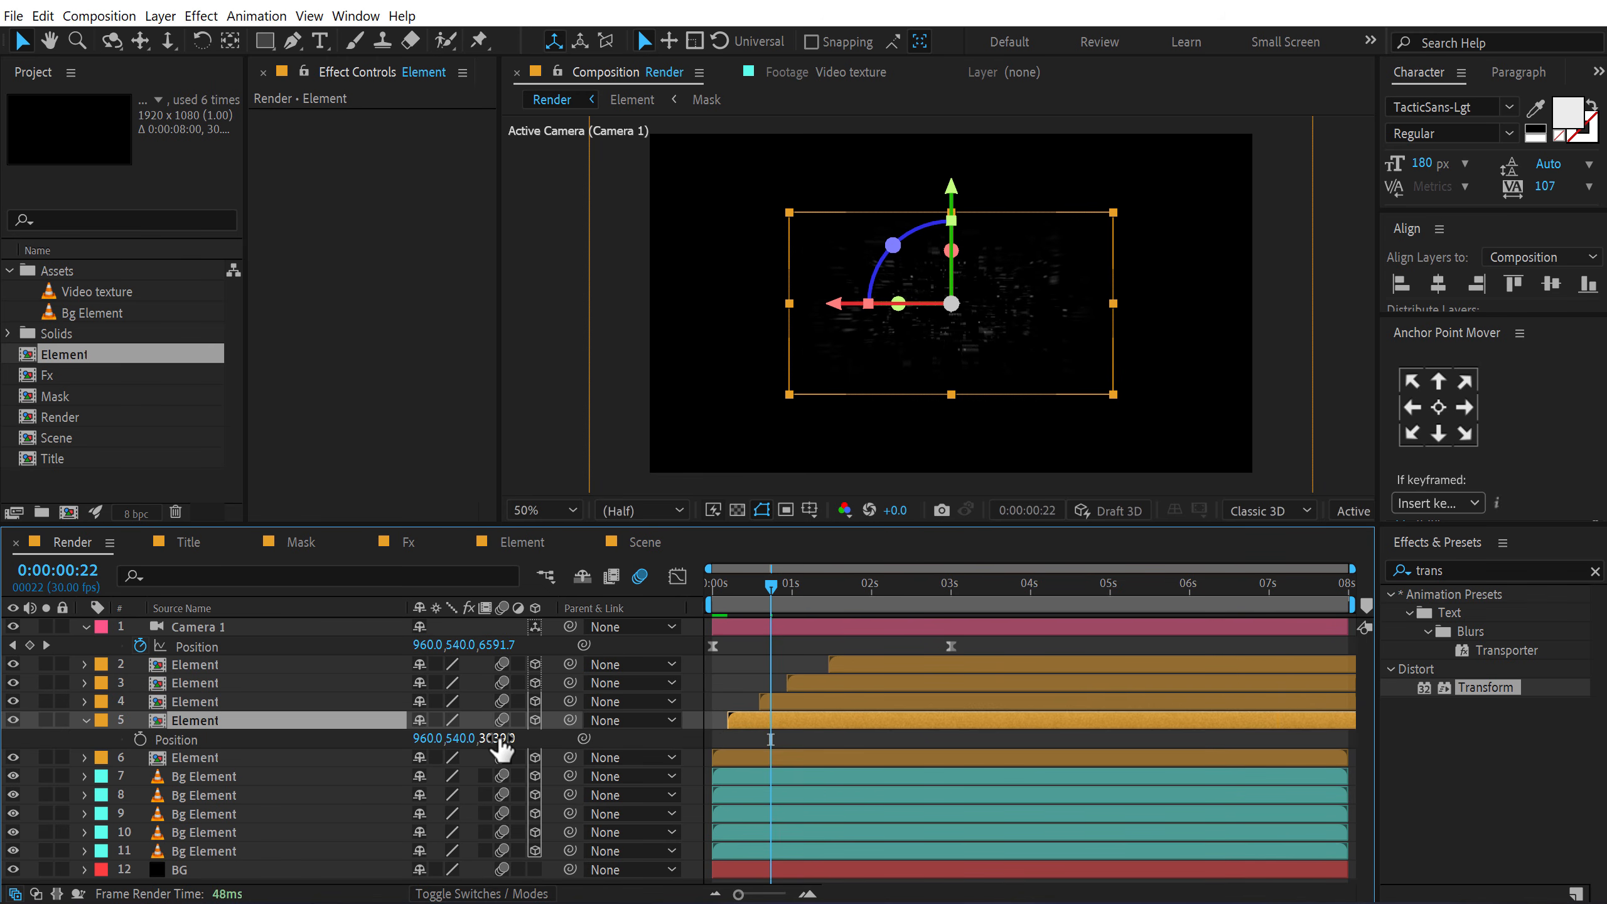
left_click_drag(502, 738, 624, 712)
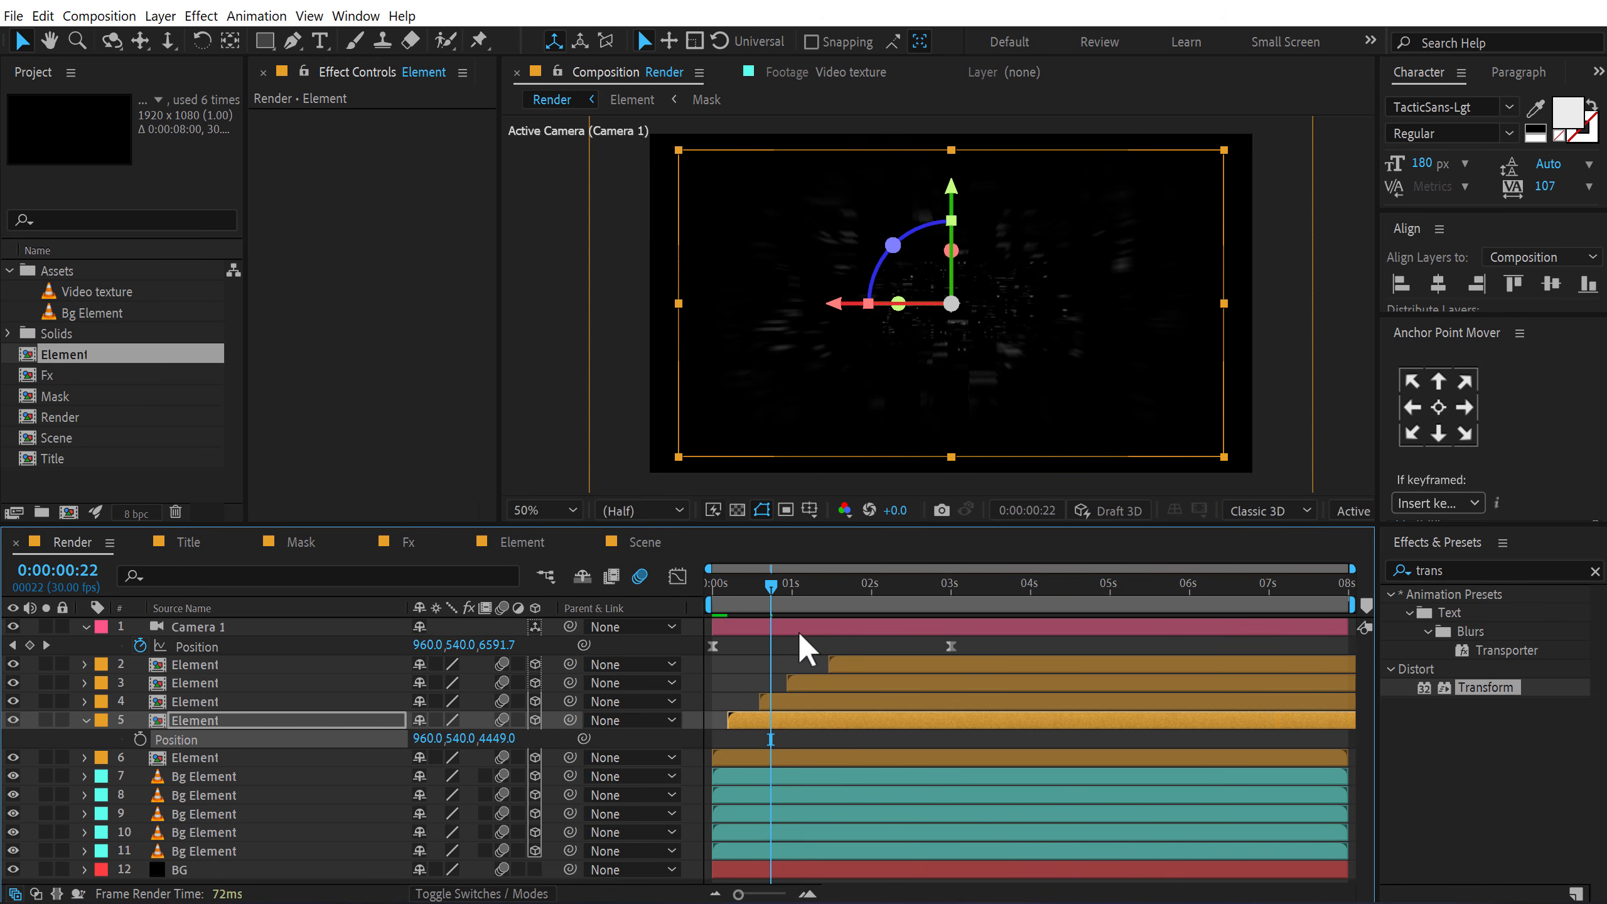
Step: Set the Z position of the Element layer starting at about 1 second to 8996 and check the frames around 2 seconds
left_click_drag(778, 601, 855, 587)
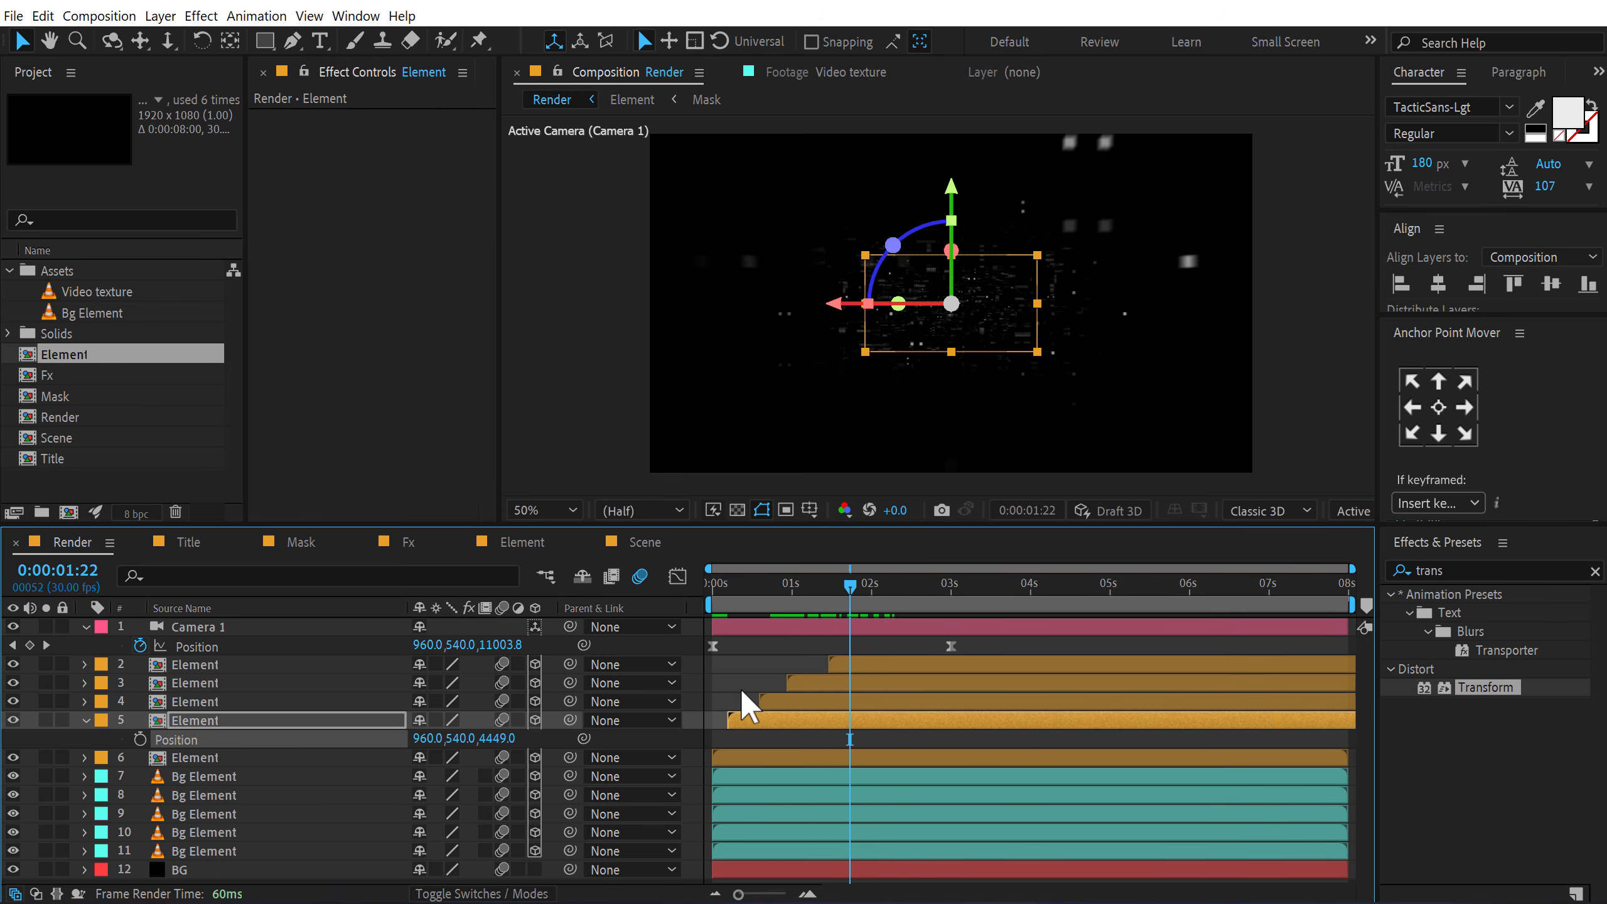
left_click(821, 684)
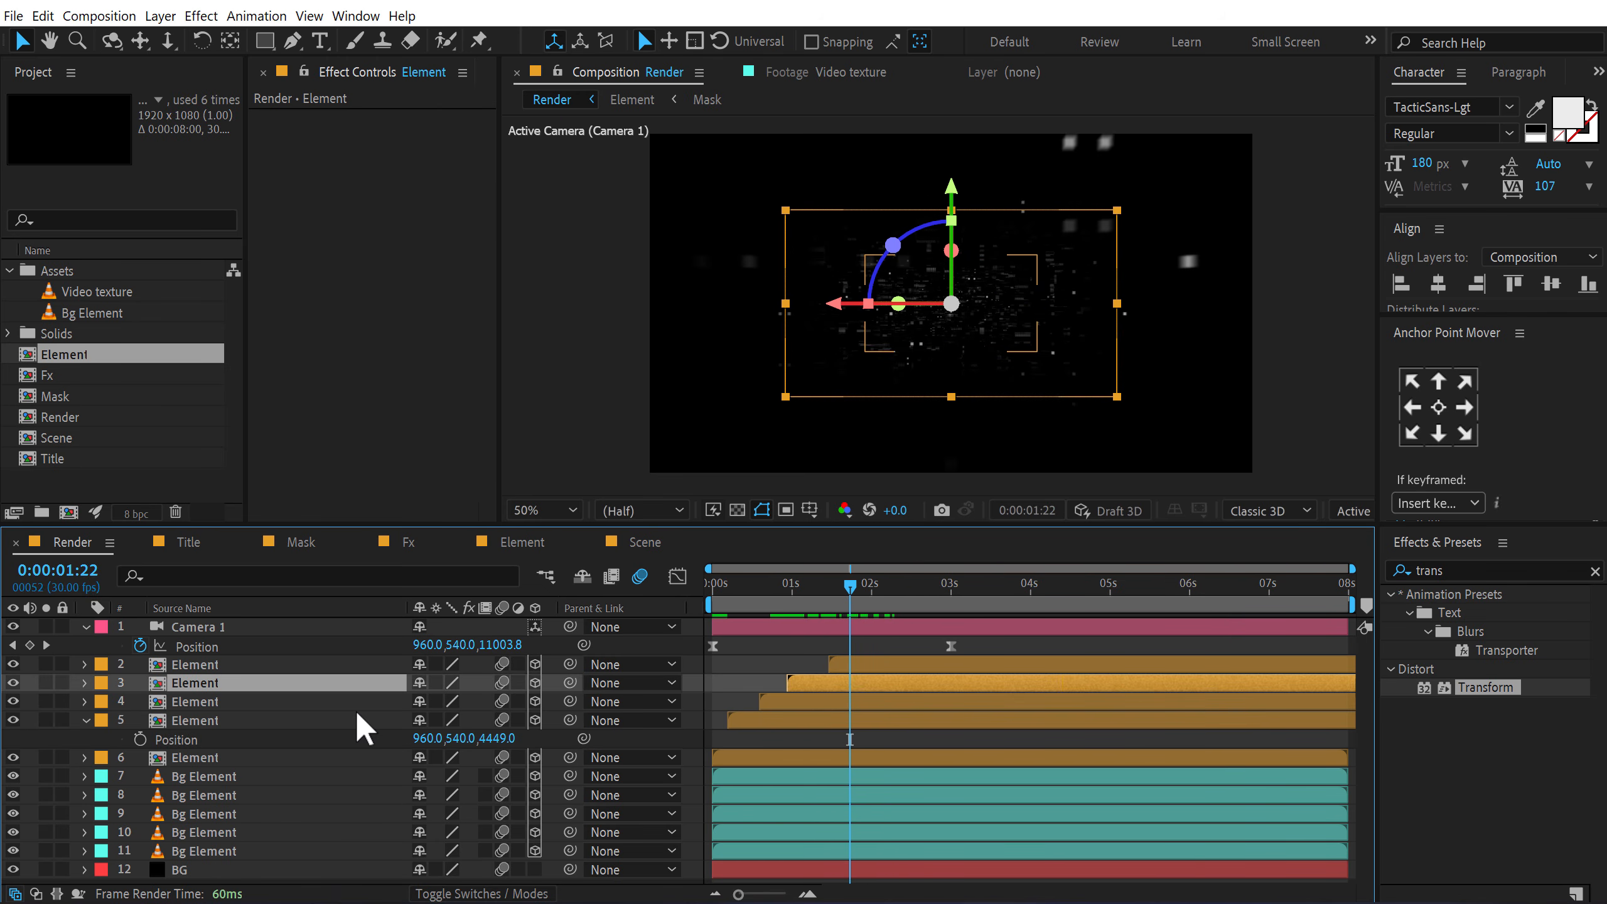
key("p")
left_click_drag(503, 700, 643, 668)
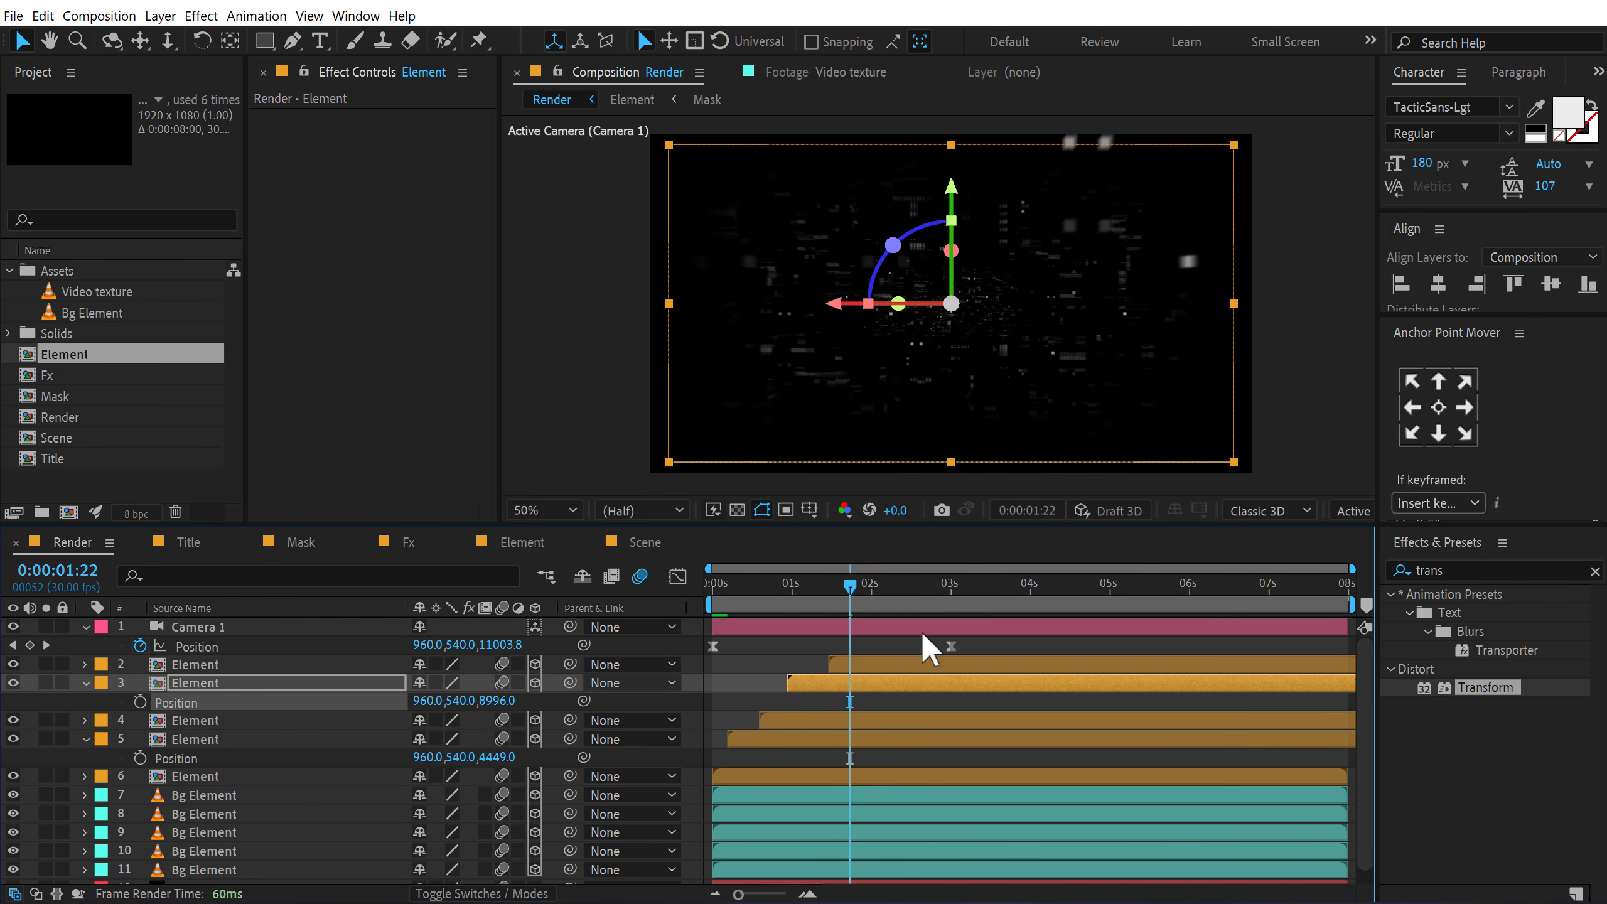
left_click_drag(848, 588, 871, 589)
left_click_drag(909, 592, 861, 595)
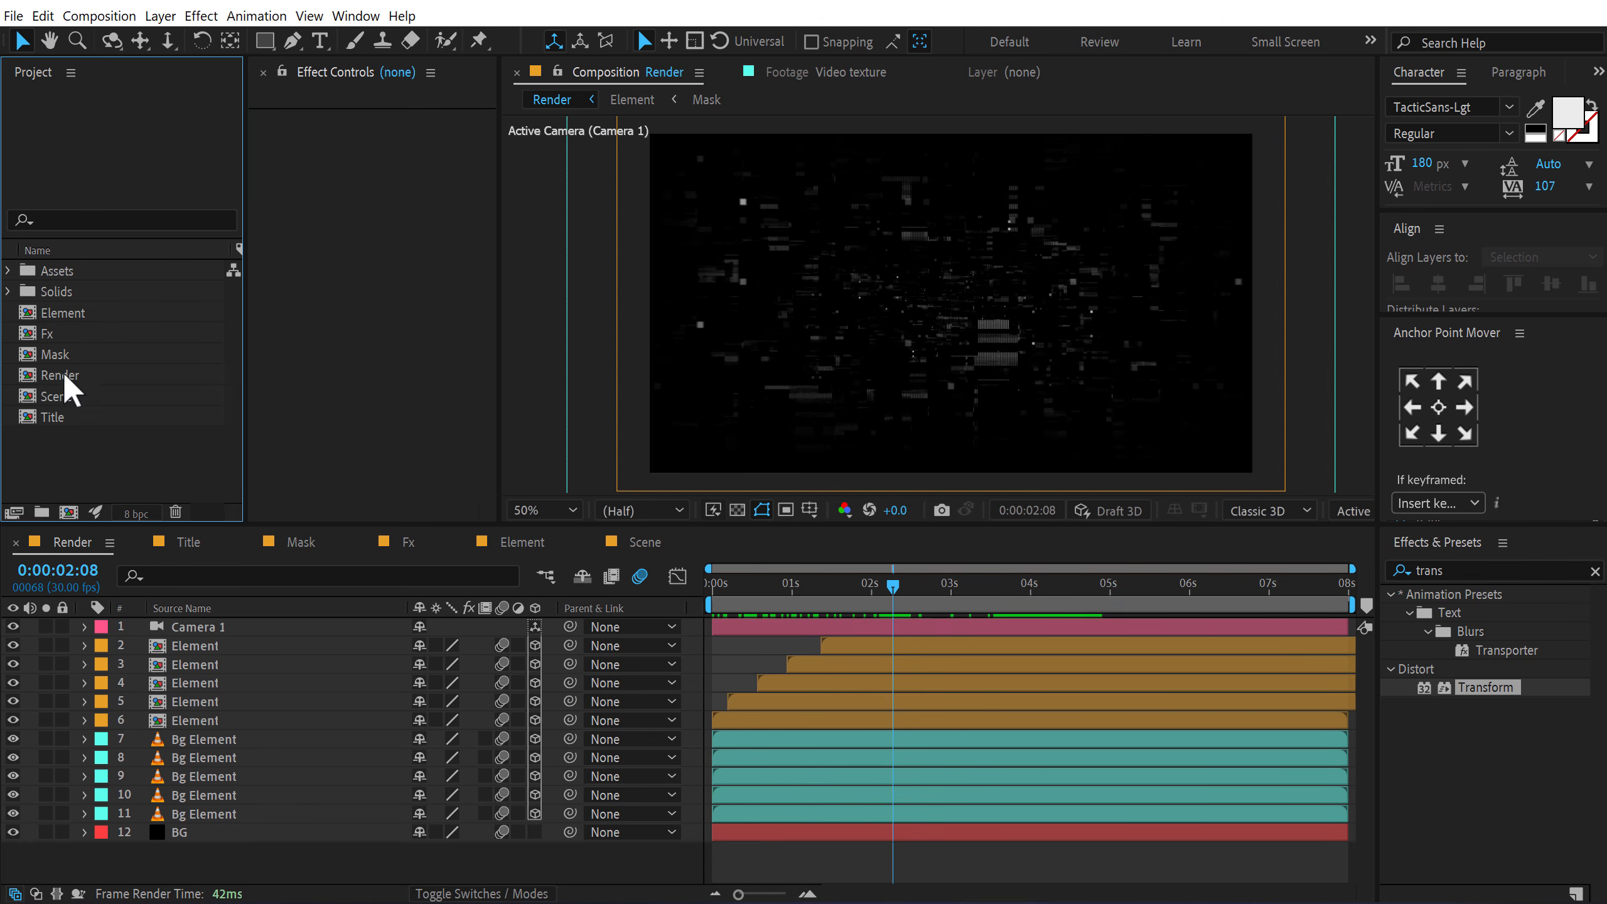
Step: Place the Scene composition directly below Camera 1, starting at about 2 seconds, and make it a 3D layer
left_click_drag(60, 397, 202, 642)
left_click_drag(777, 641, 930, 644)
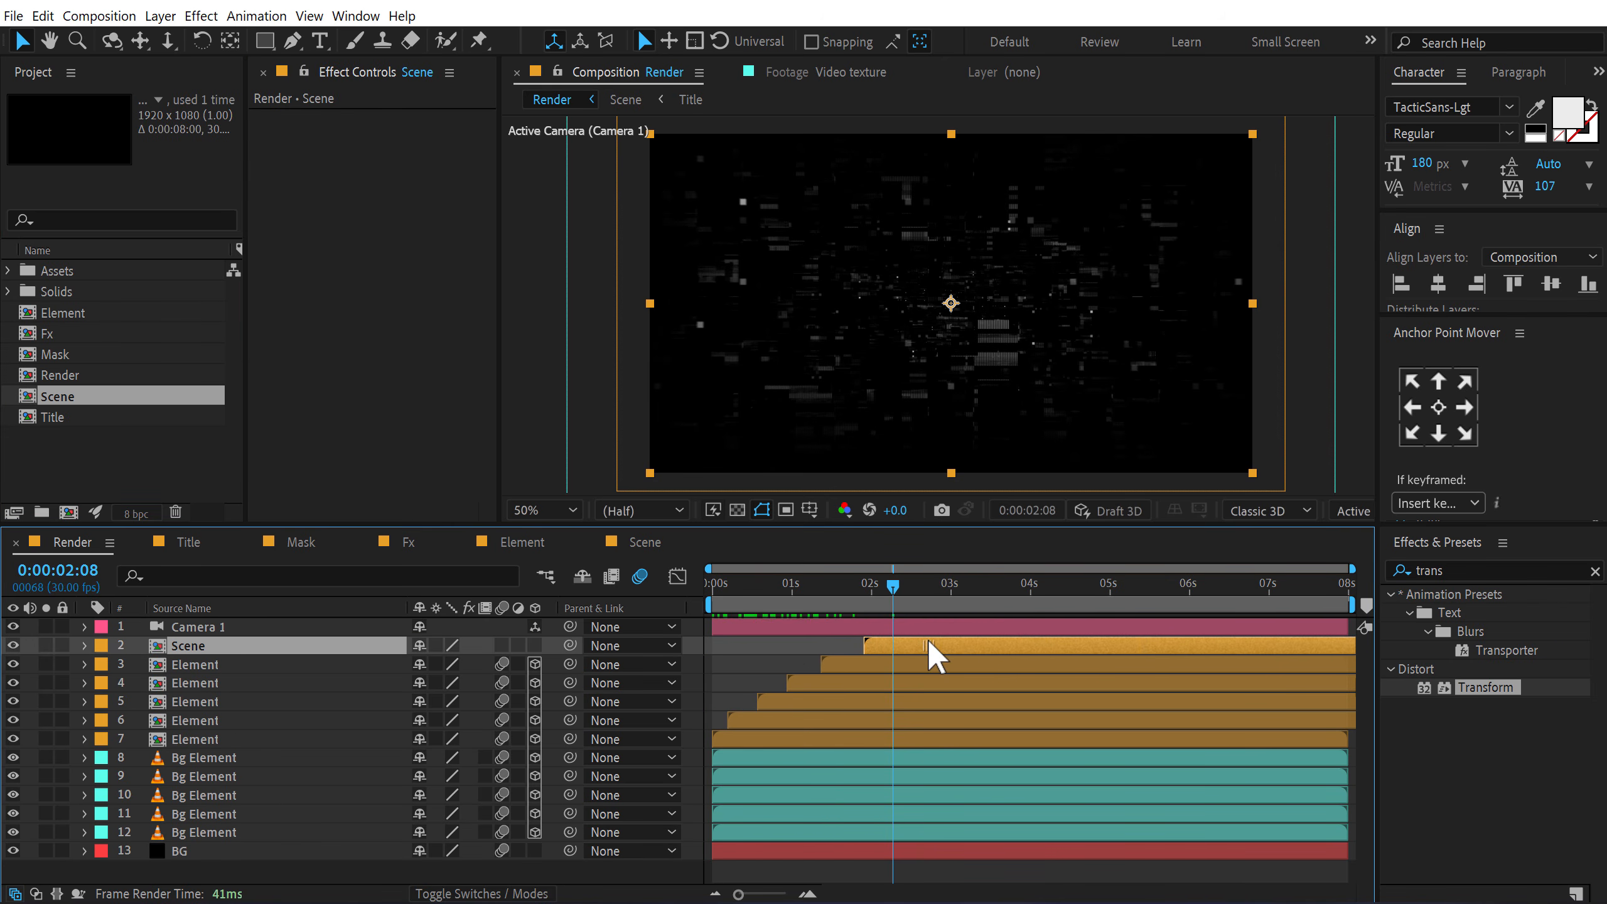
left_click(534, 645)
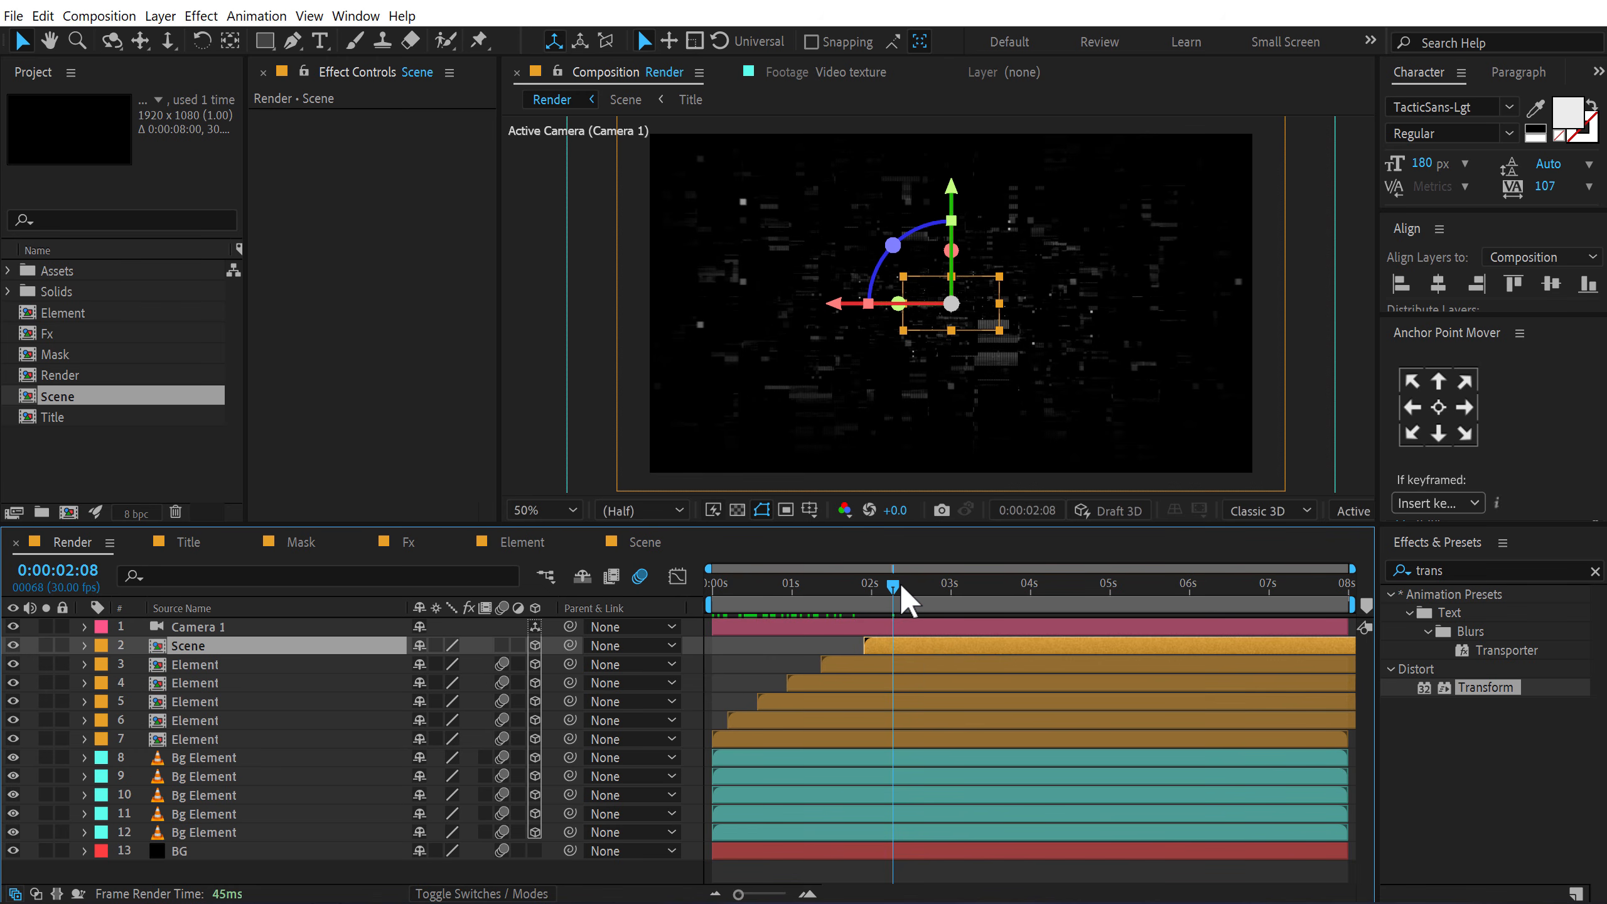
Step: Move the Scene layer along Z closer to the camera at about 4 seconds and flip it with an X scale of -100%
left_click_drag(901, 586, 1030, 586)
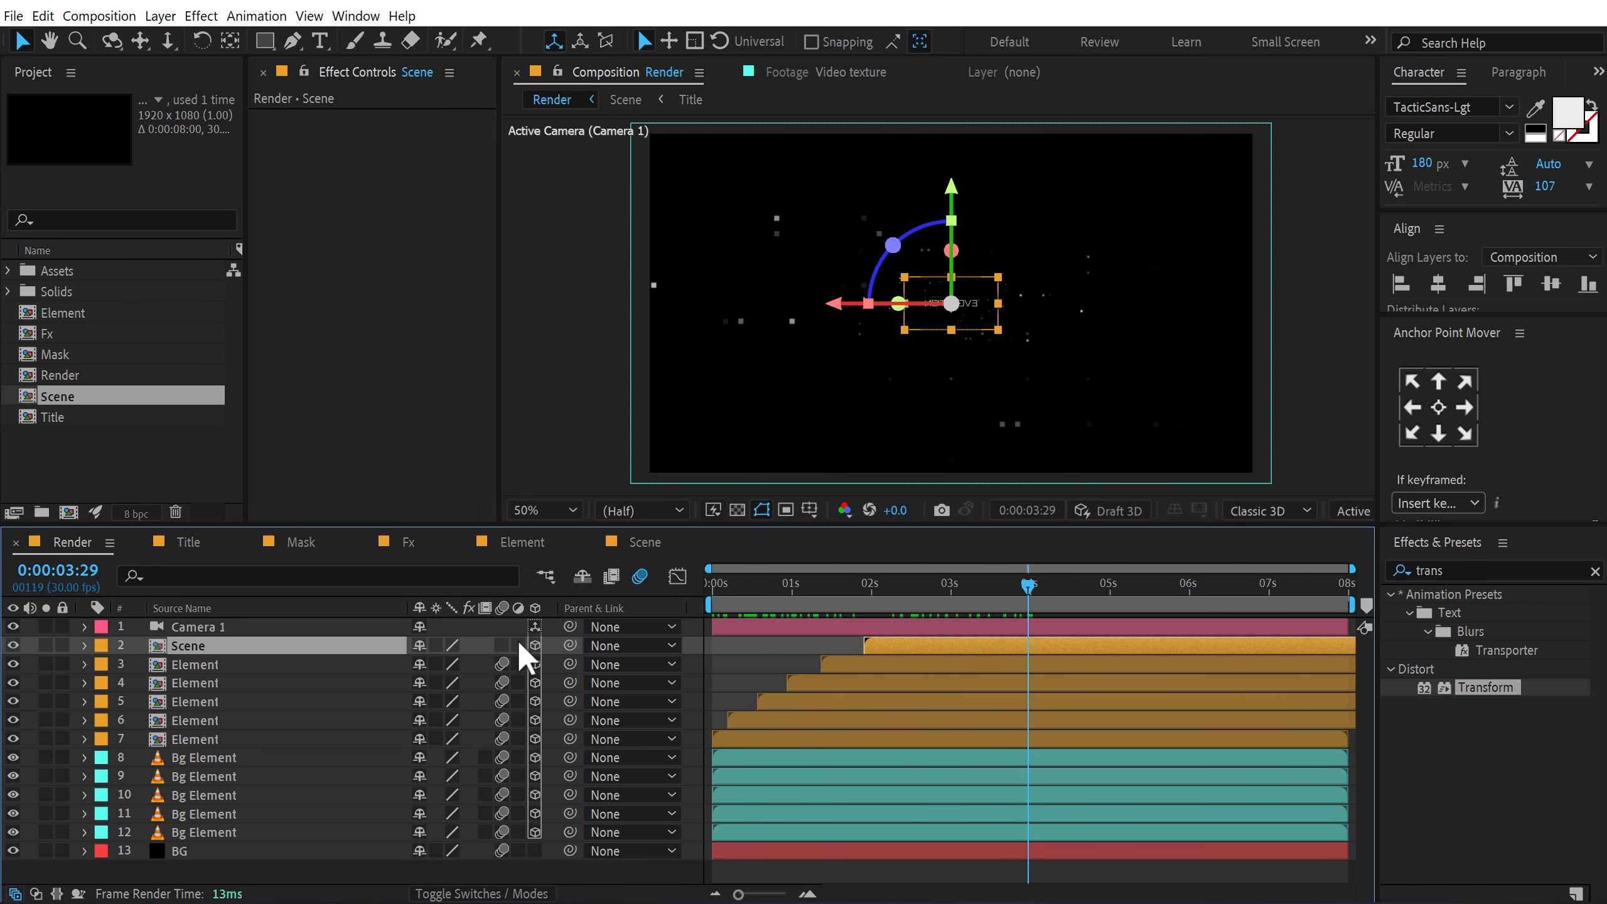
key("p")
left_click_drag(498, 663, 695, 620)
key("s")
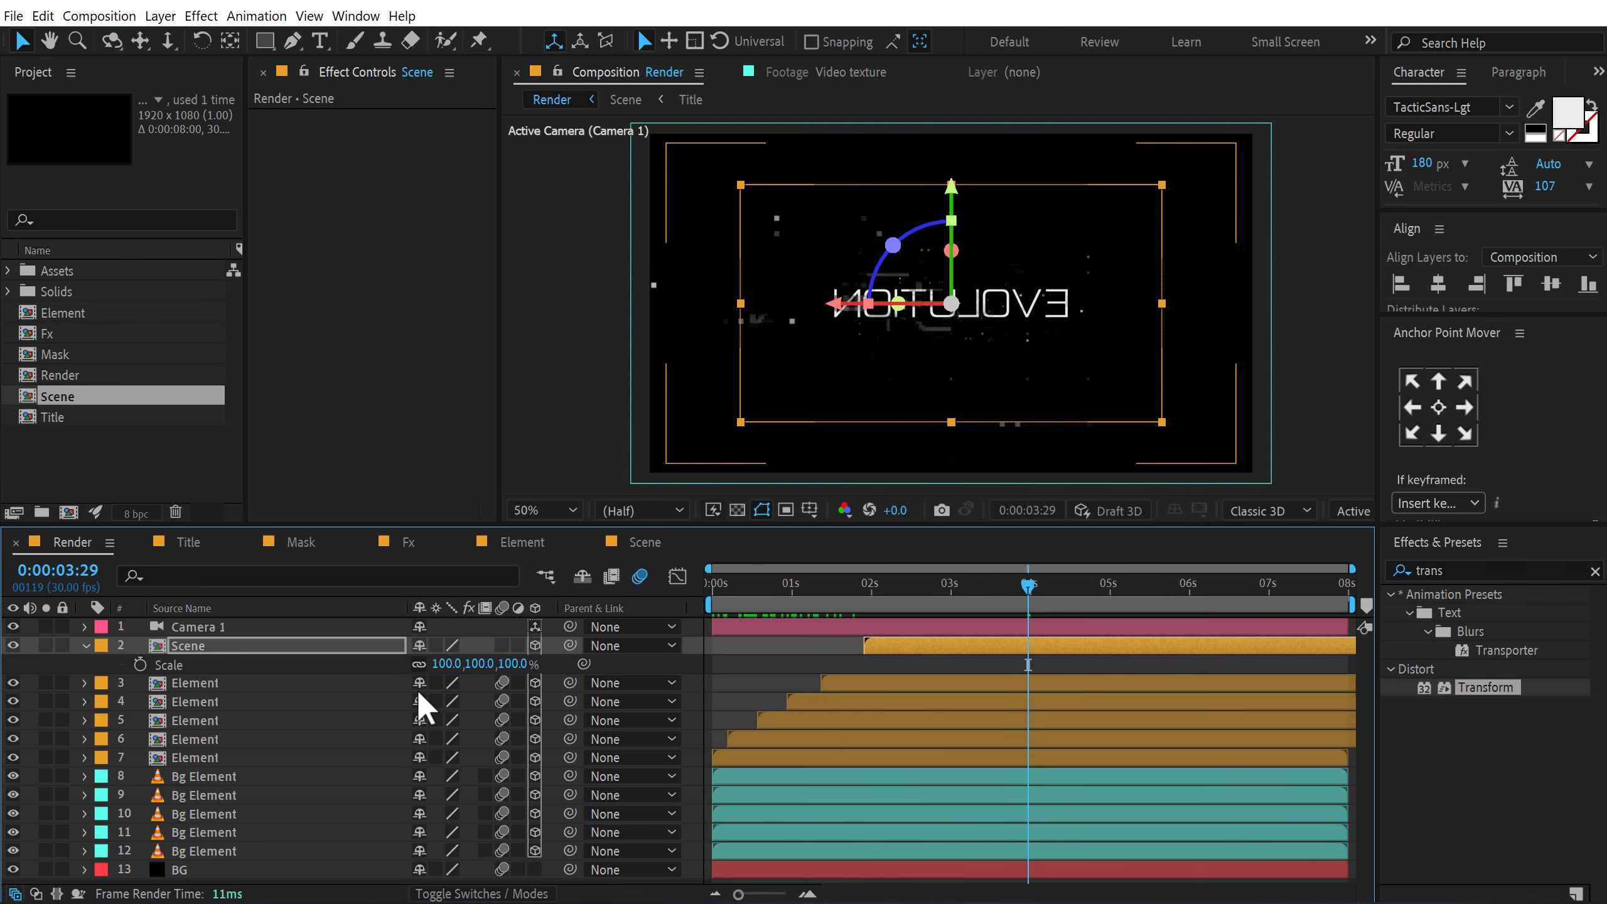
left_click(443, 664)
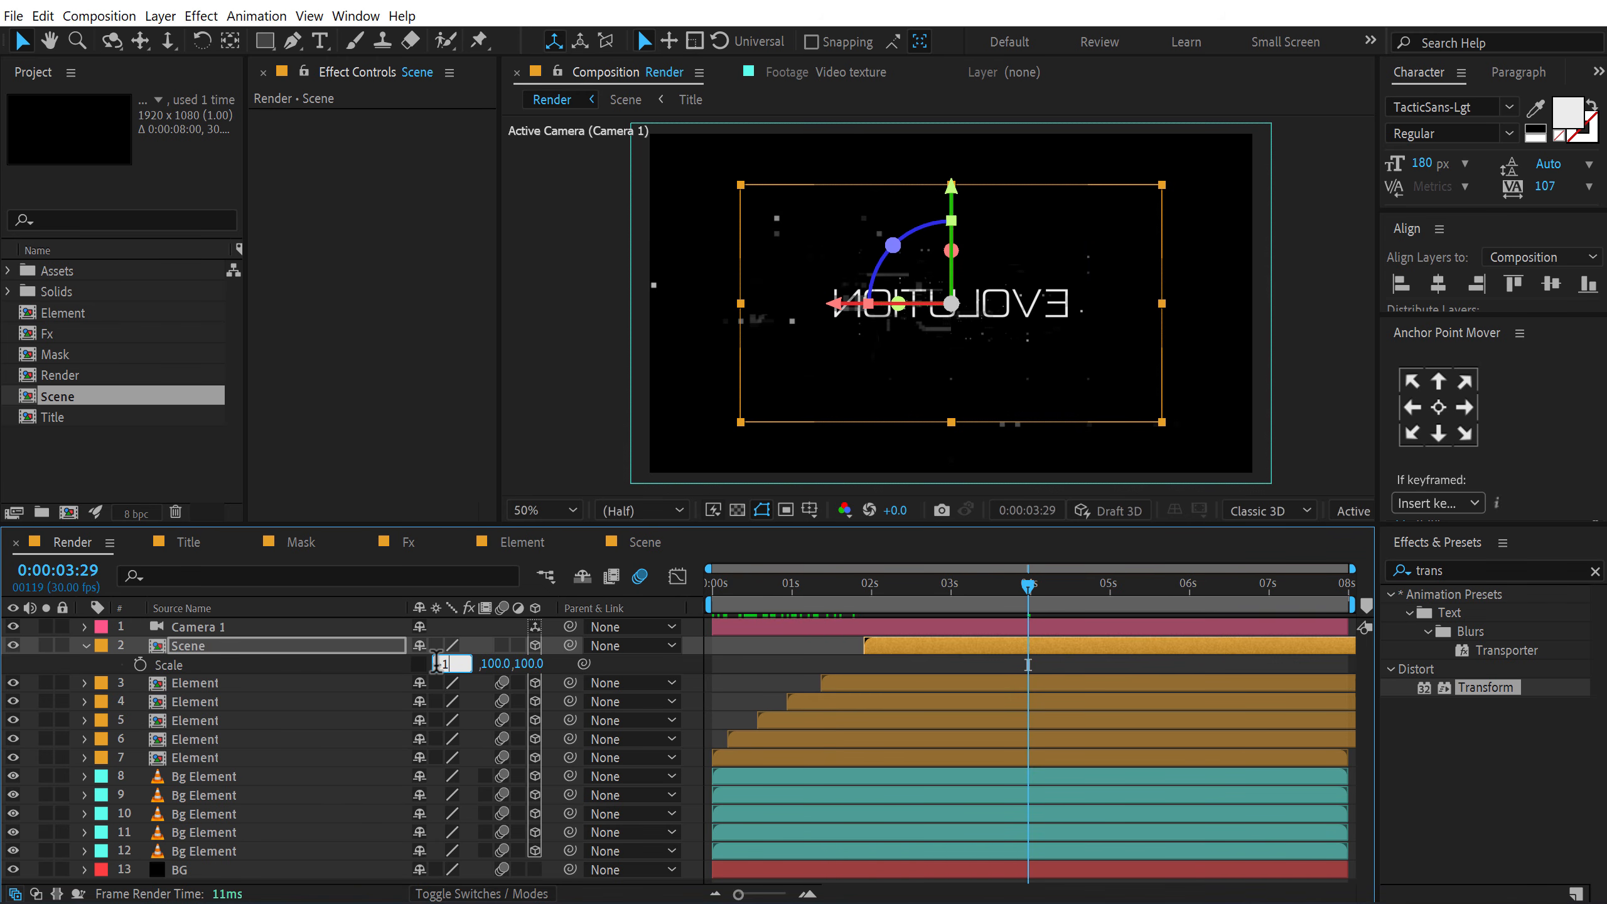
key("Return")
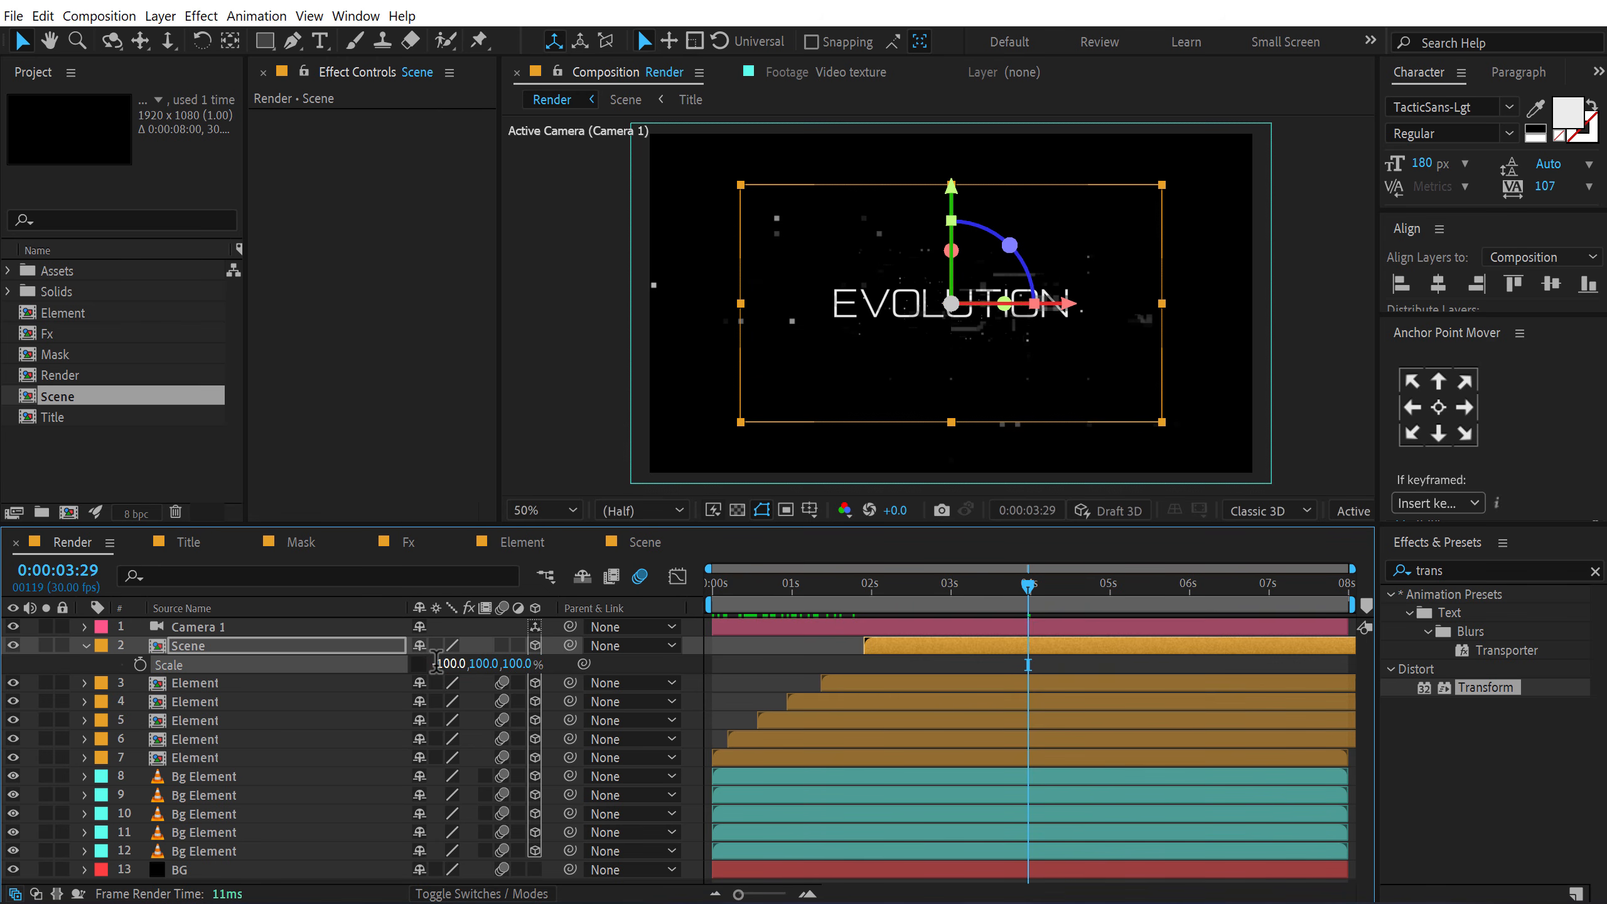
Step: Start the Scene layer at about 1.5 seconds and preview the title with the work area ending at 0:00:04:22
left_click_drag(832, 589, 867, 589)
left_click(875, 645)
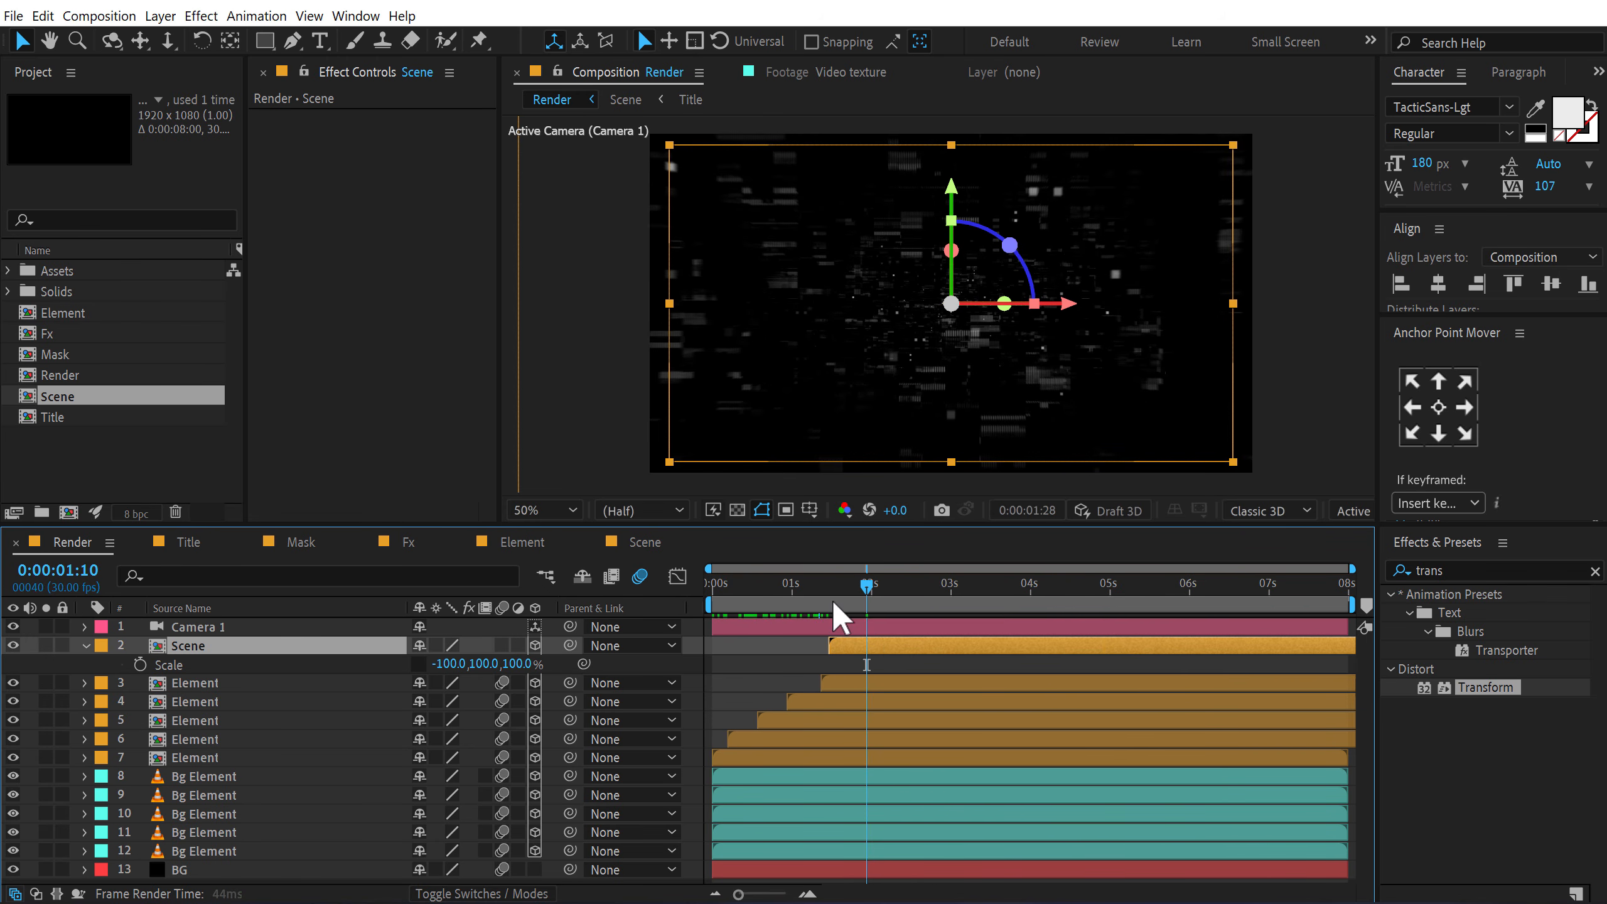
left_click_drag(832, 603, 1086, 608)
key("n")
key("space")
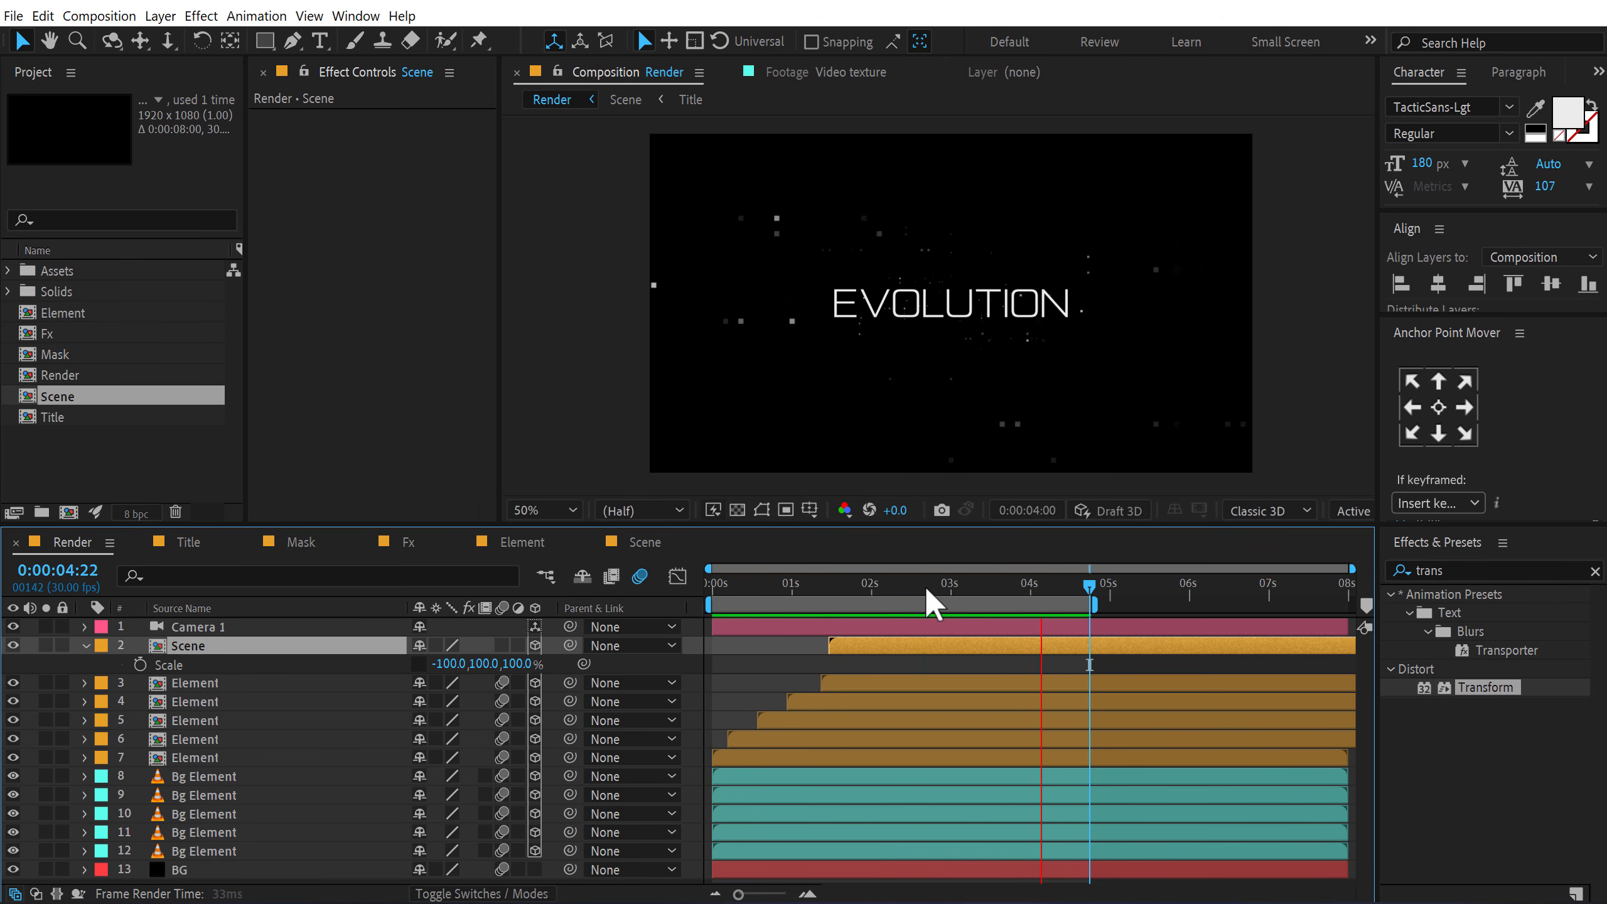
left_click_drag(930, 585, 1031, 584)
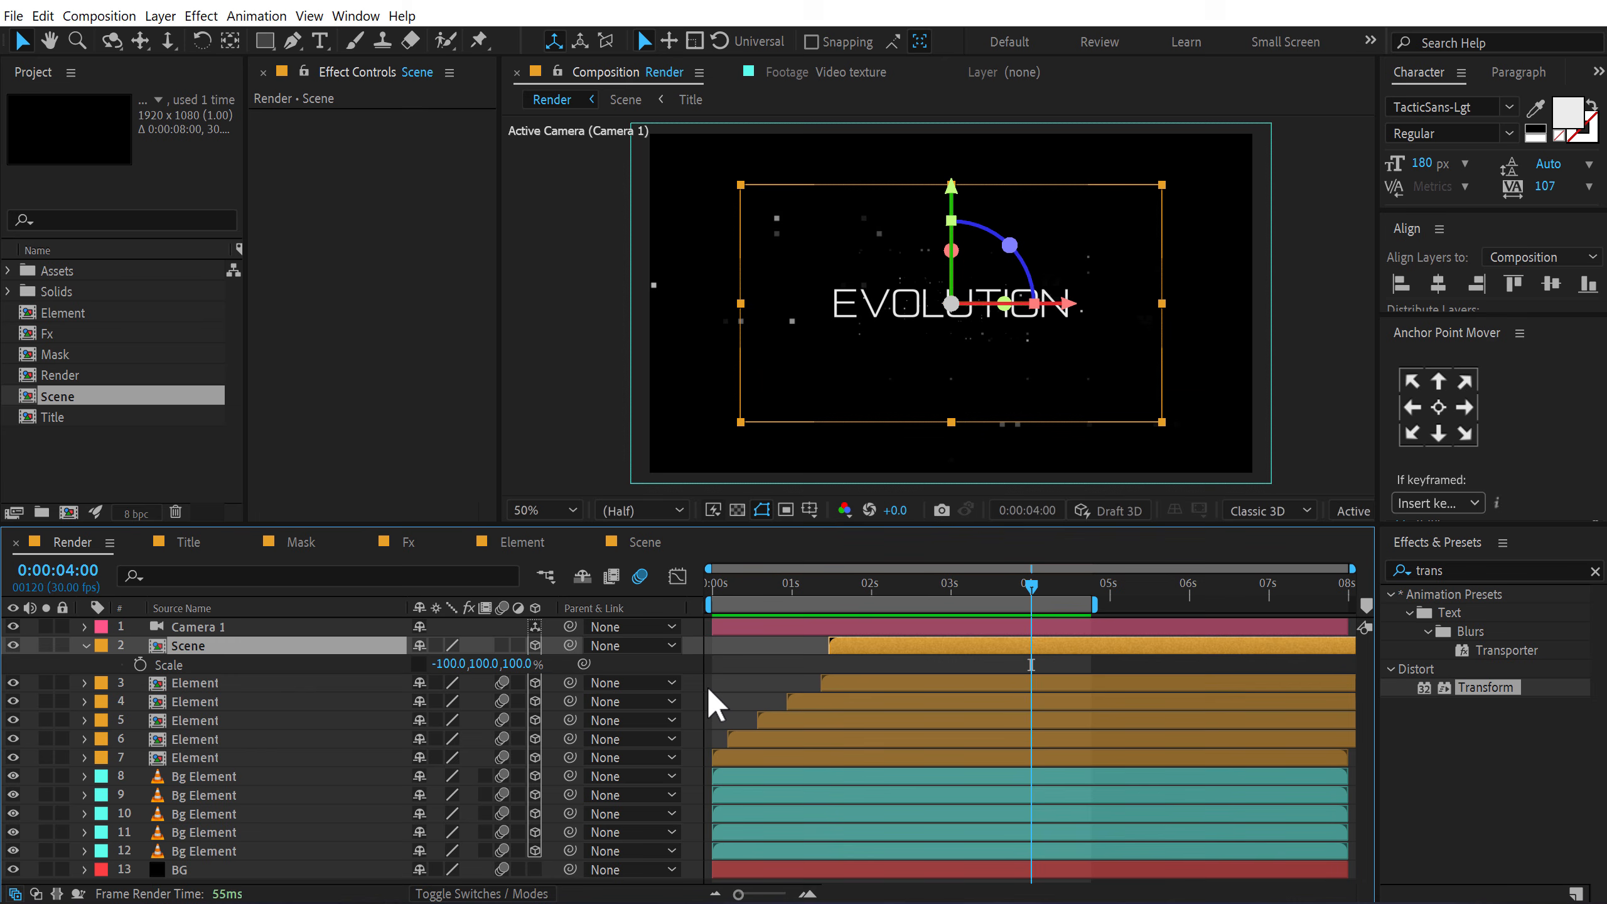
left_click(733, 662)
left_click(86, 645)
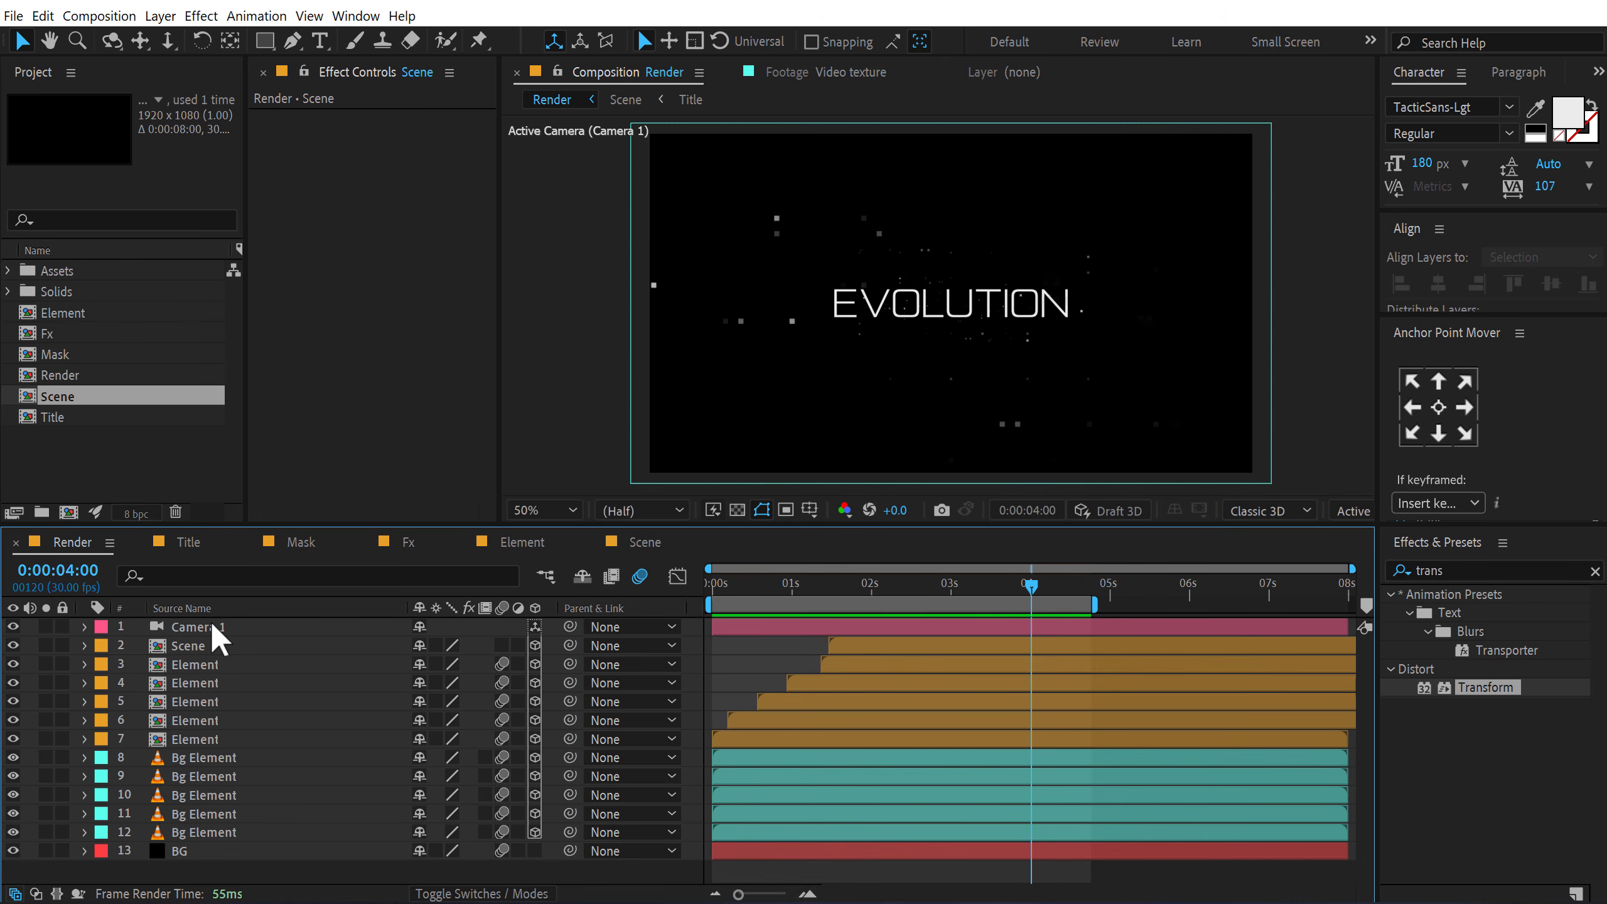
Step: Add the expression wiggle(1.5,10) to Camera 1's Position and preview the camera shake
left_click(212, 625)
key("p")
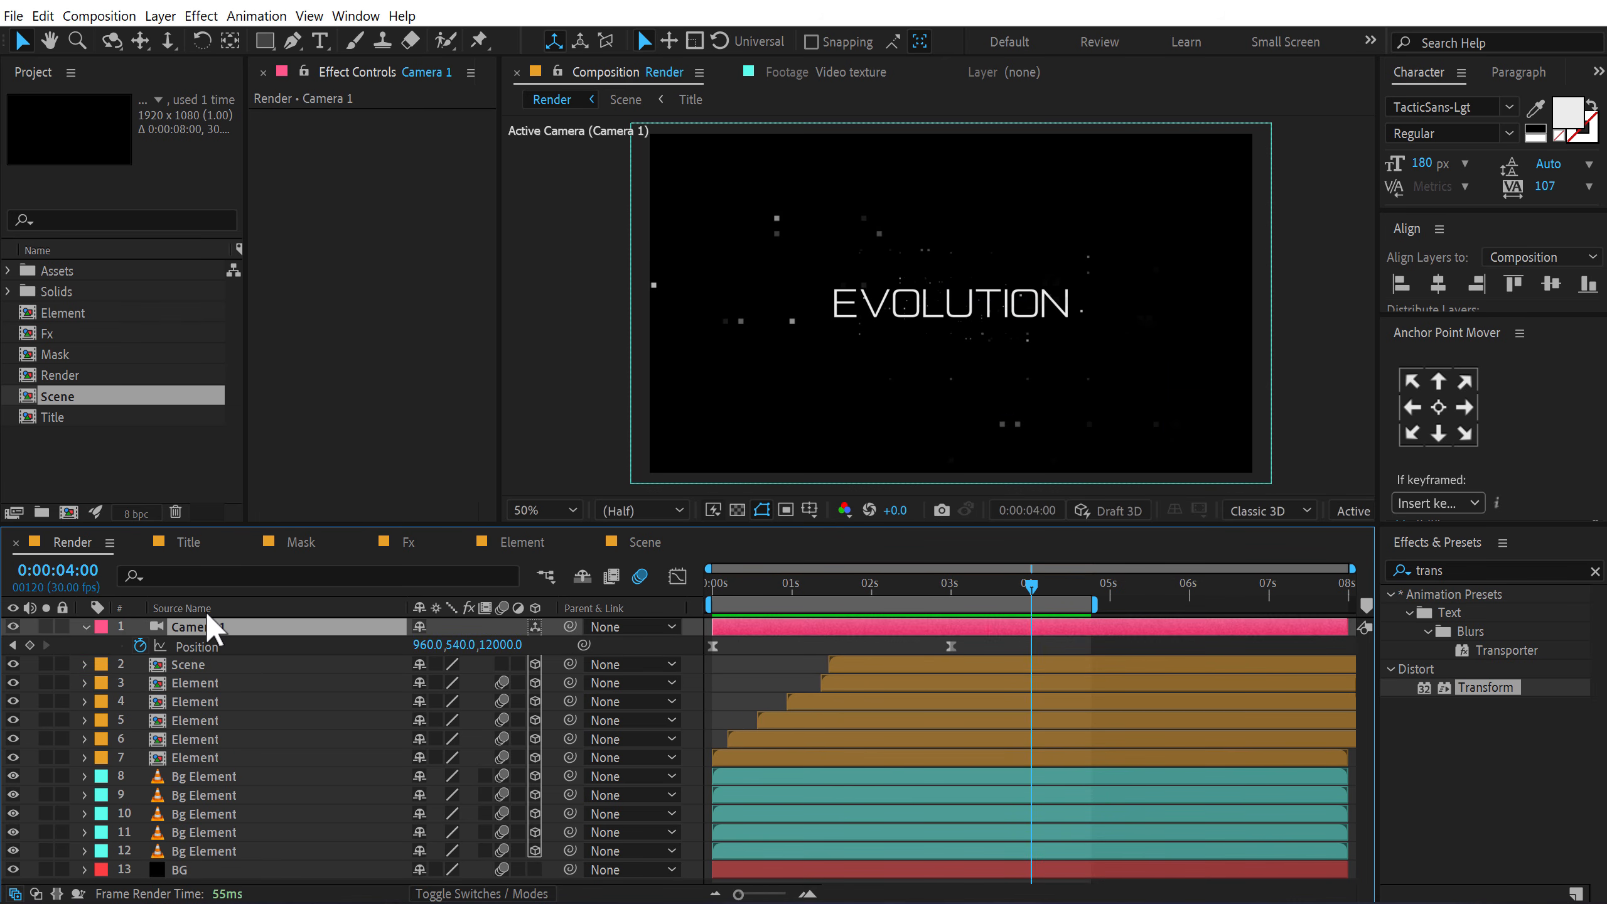
left_click(140, 646, "alt")
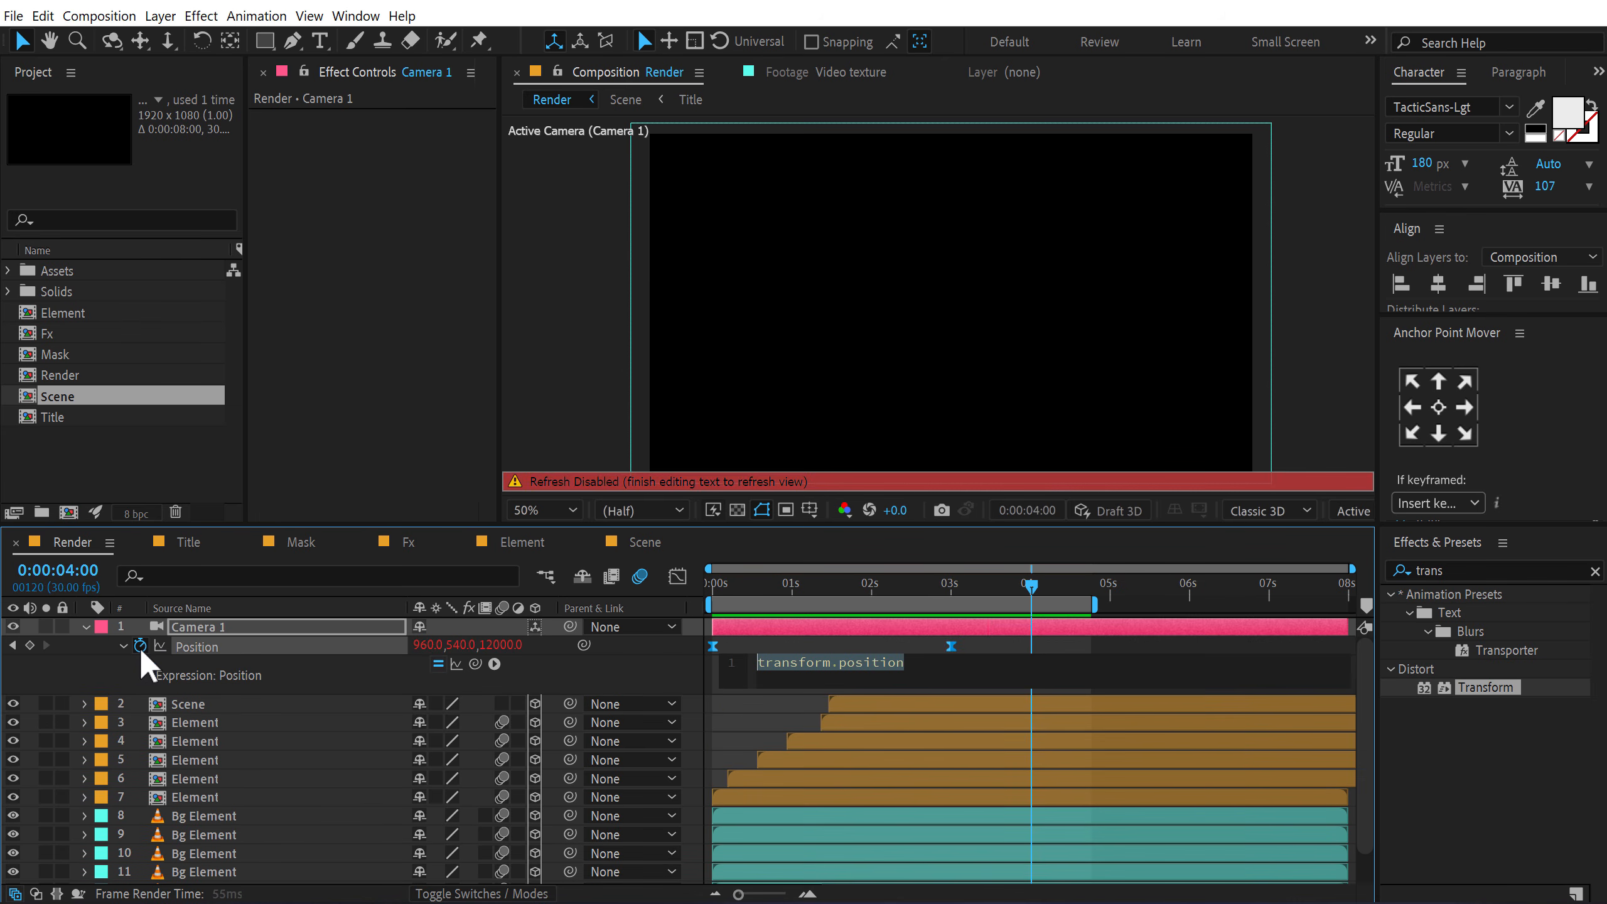
type("wigg")
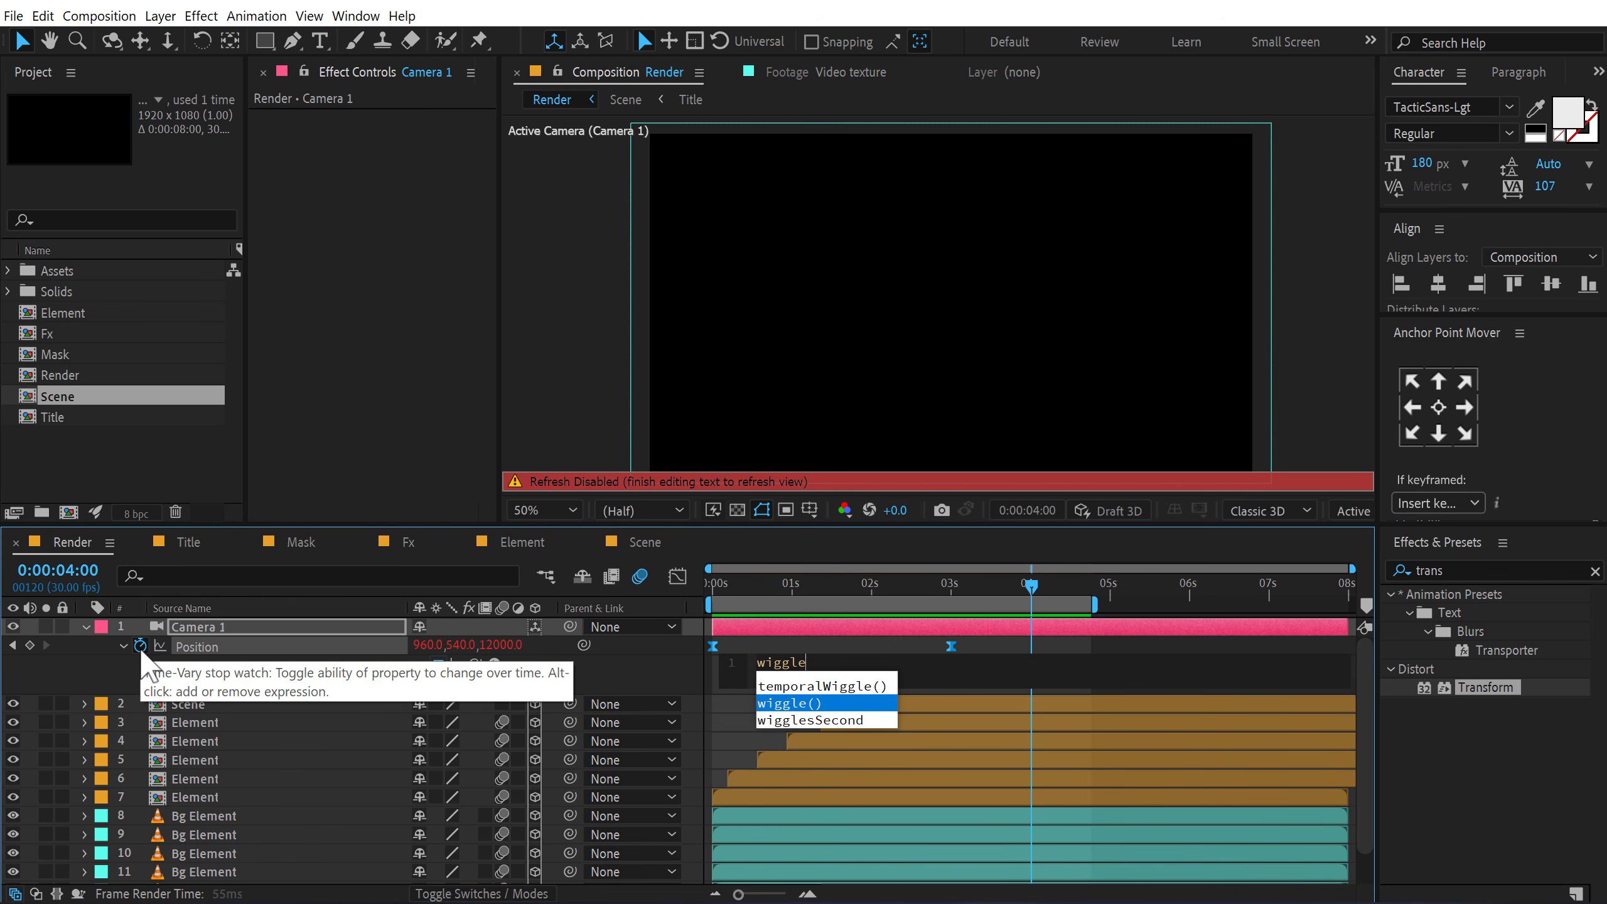
type("le")
key("Return")
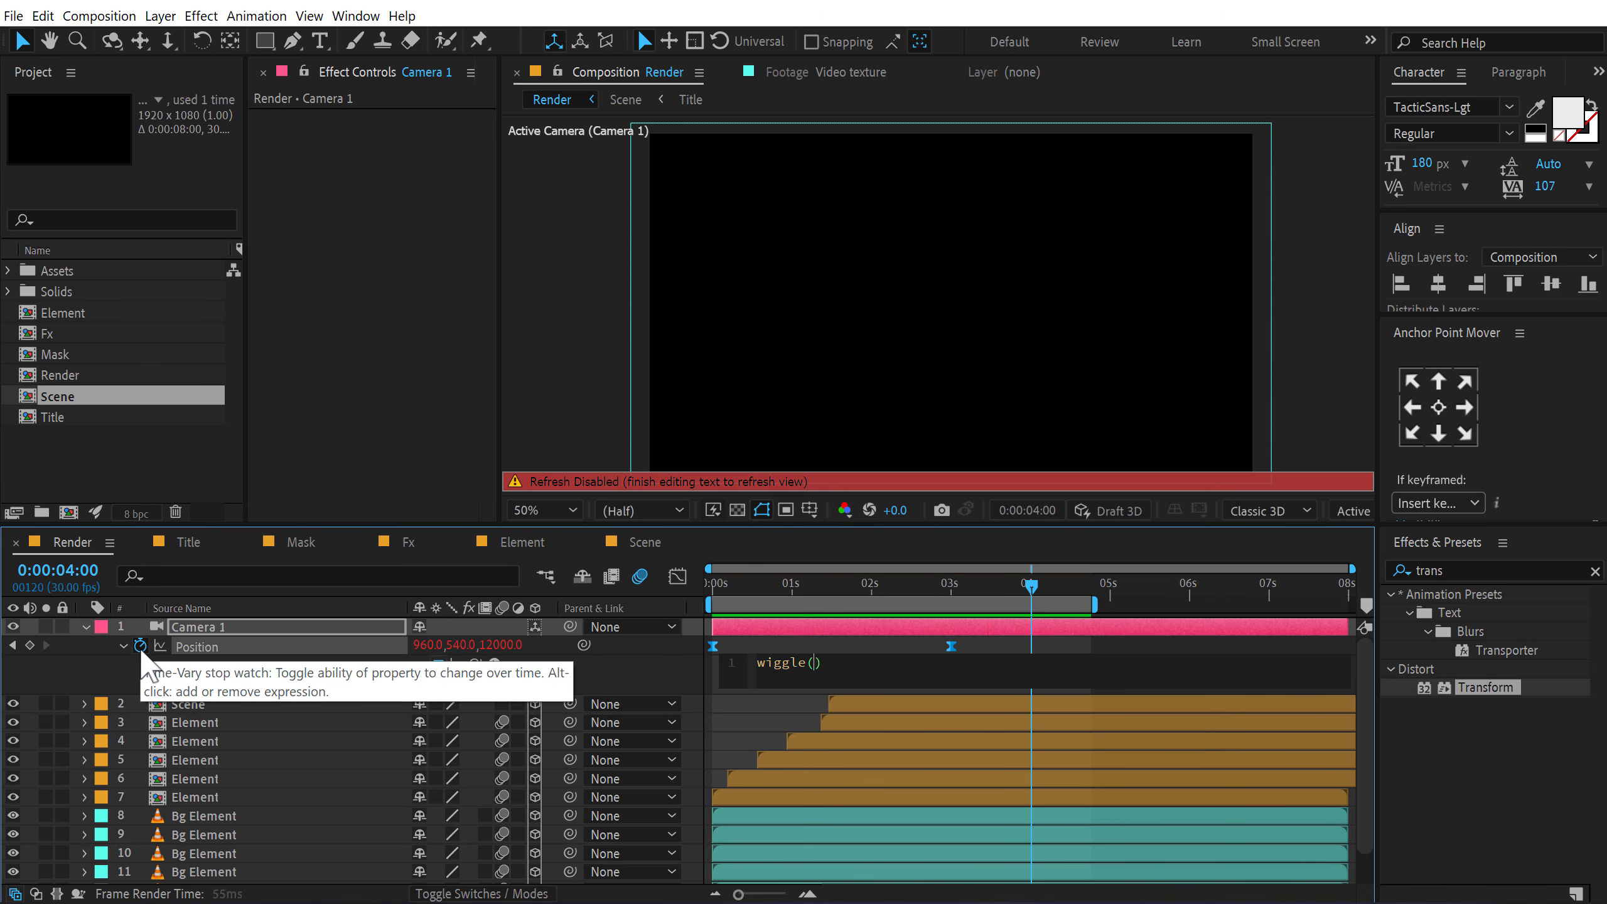
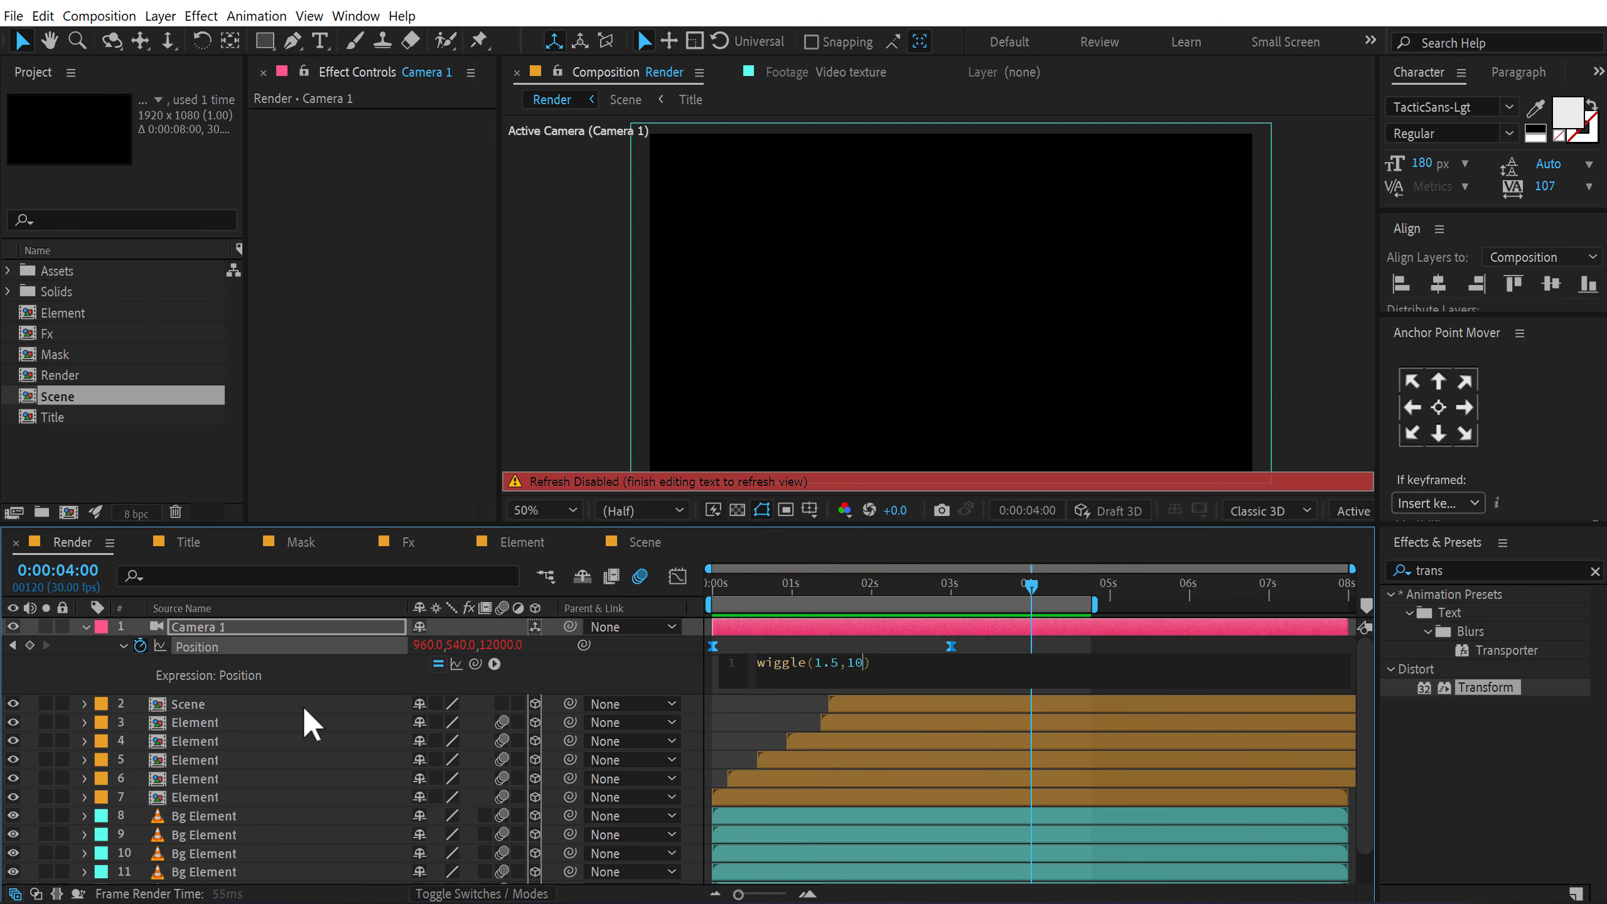
left_click(743, 710)
left_click(864, 585)
key("space")
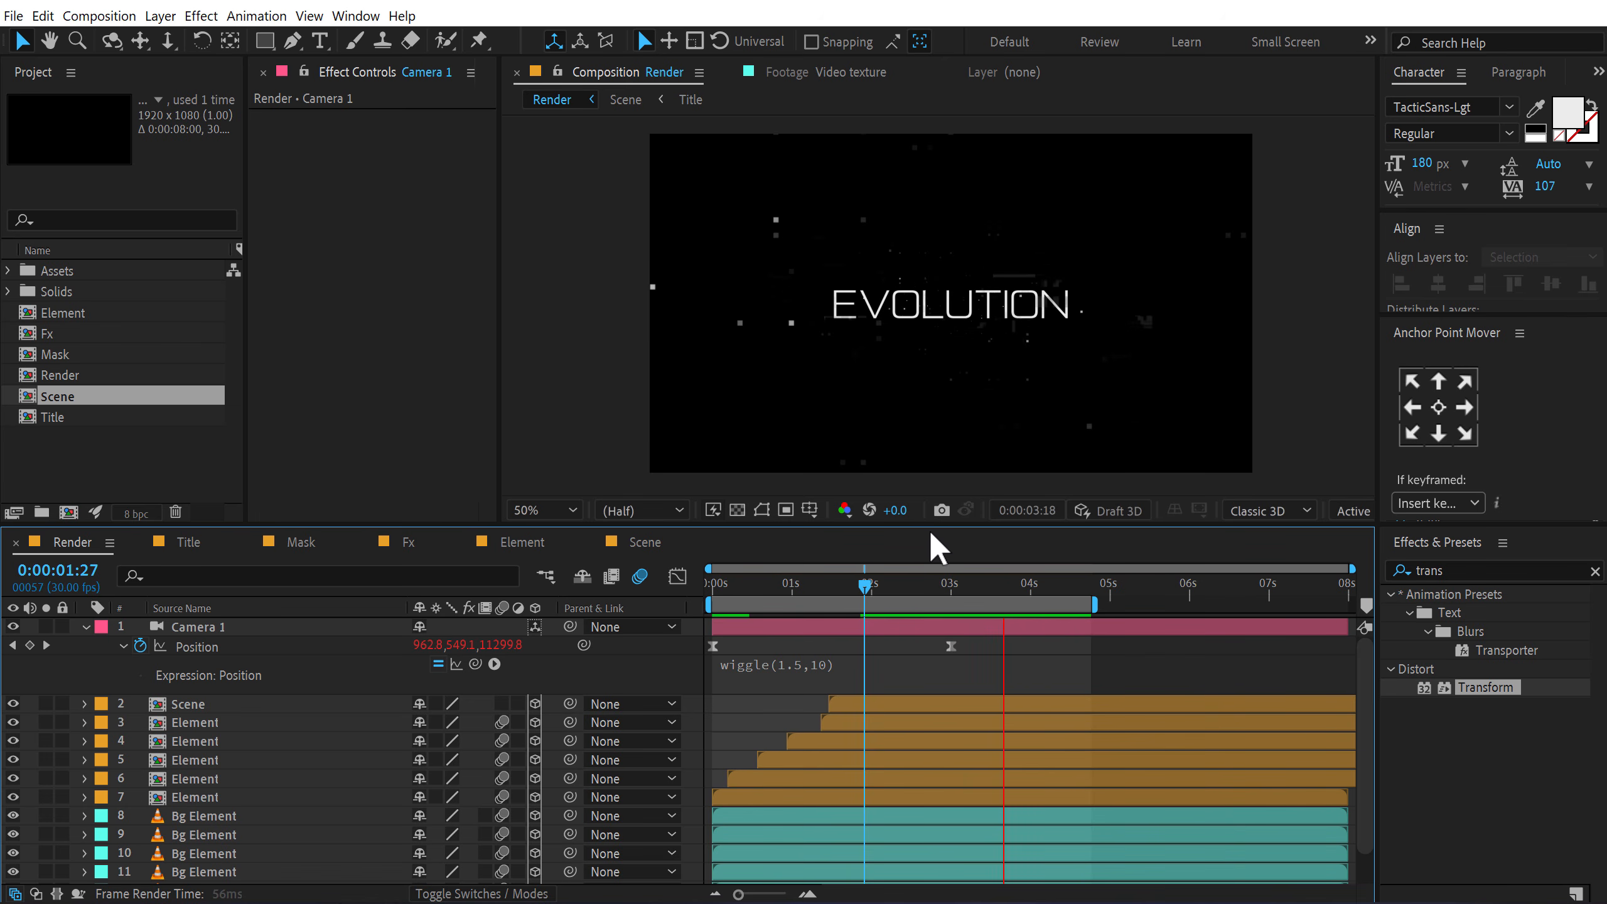
Step: Create a 0° Z Rotation keyframe on Camera 1 and place it at 3 seconds
left_click(858, 585)
left_click_drag(858, 585, 602, 606)
left_click(185, 627)
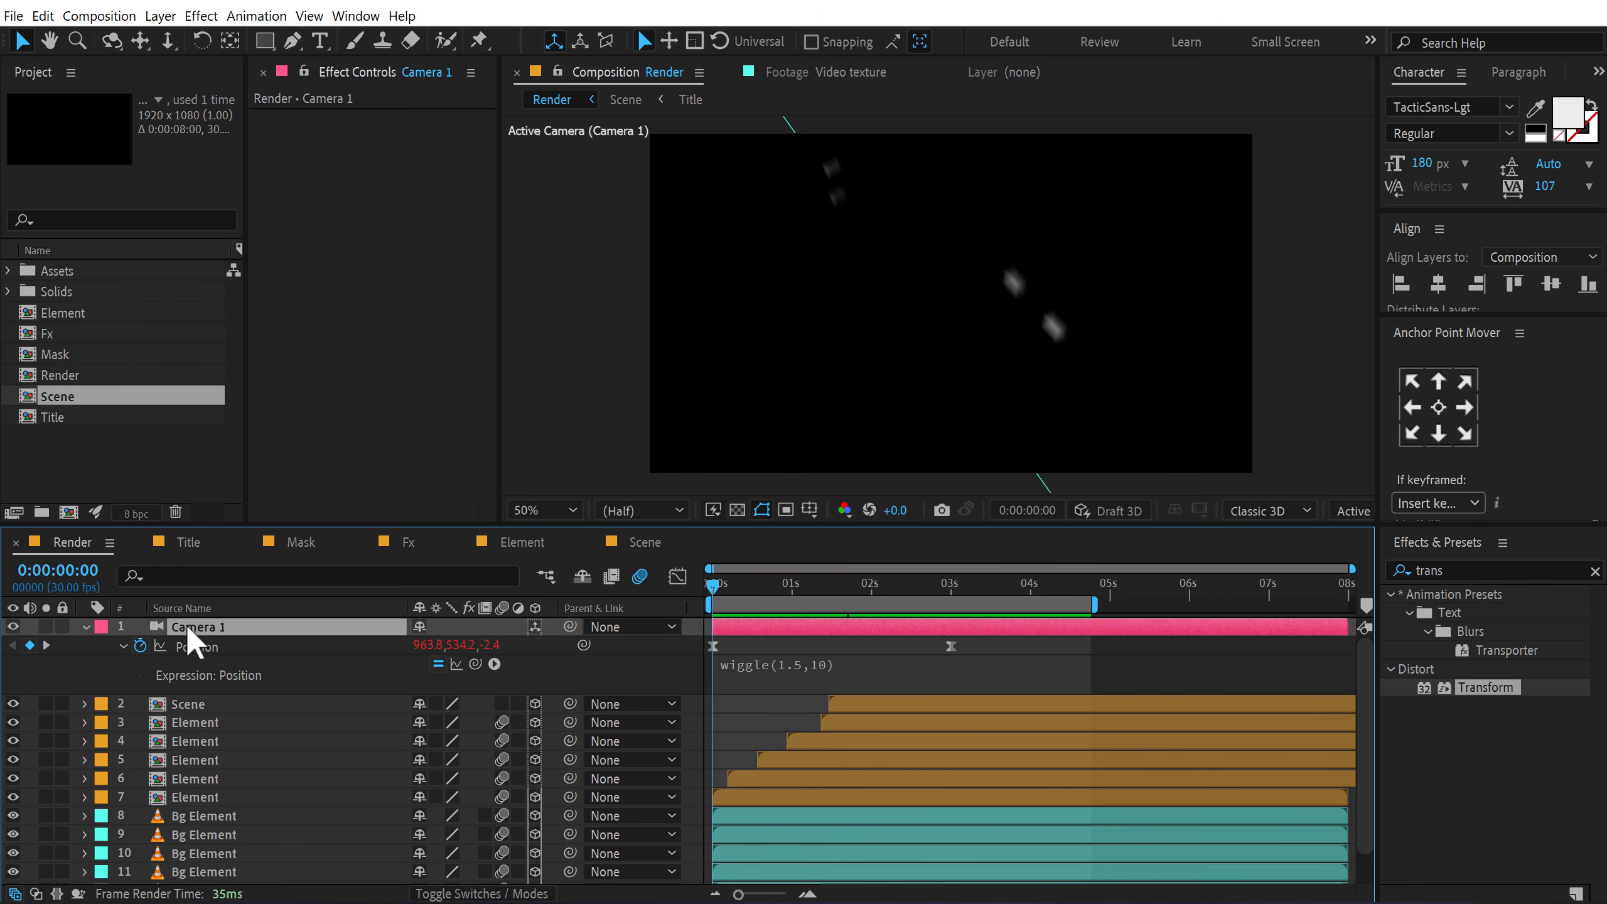
key("r")
left_click(140, 701)
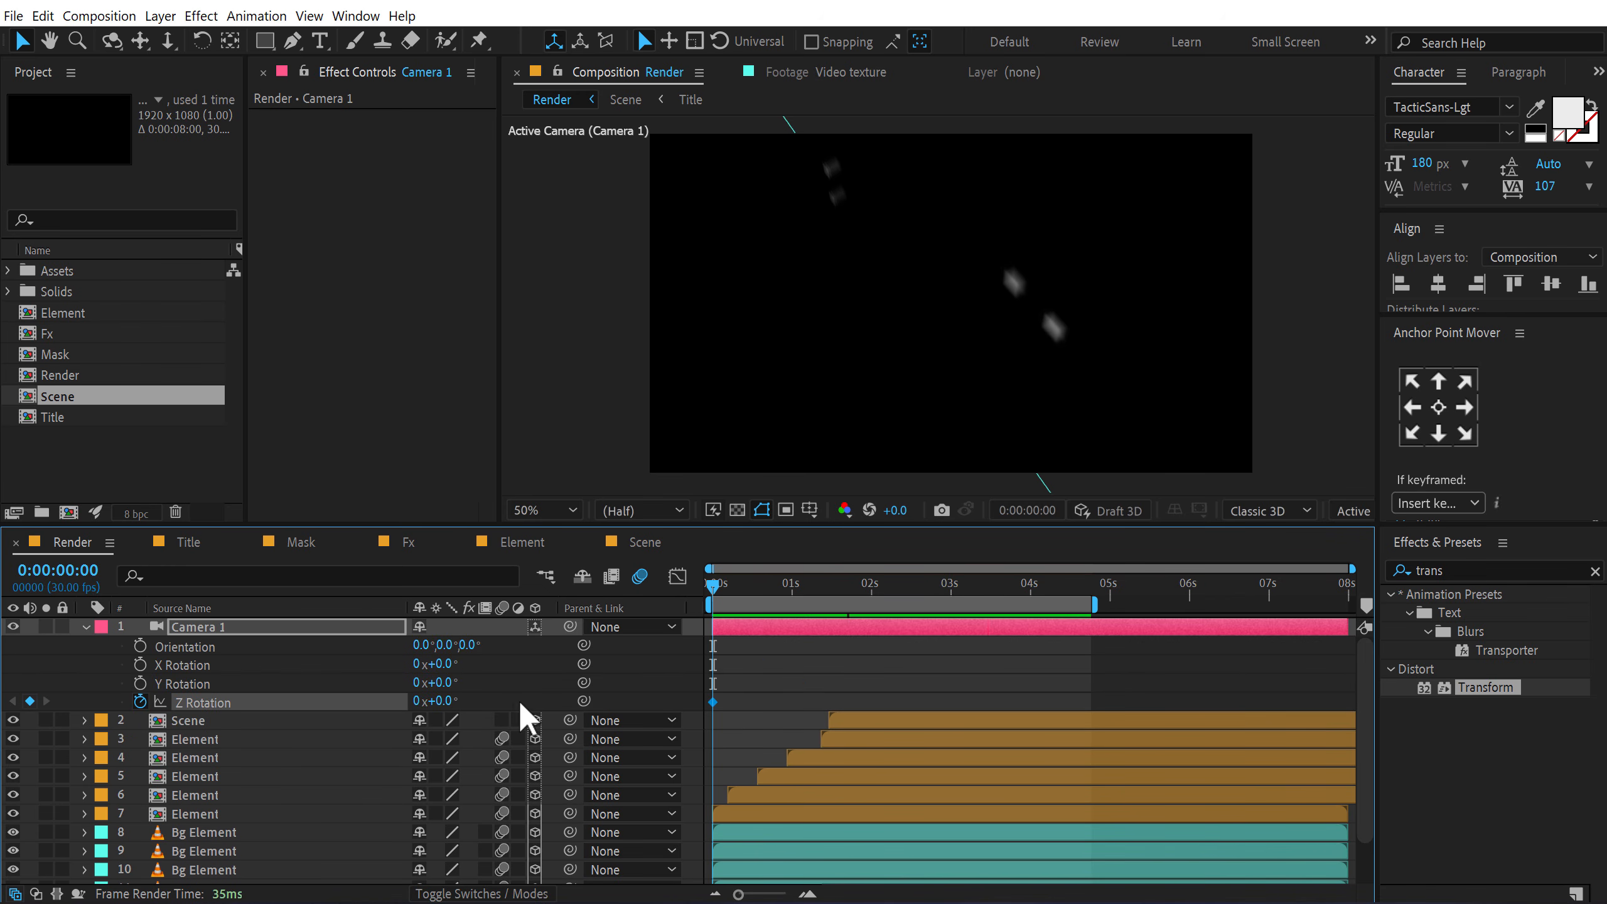
left_click_drag(864, 588, 952, 611)
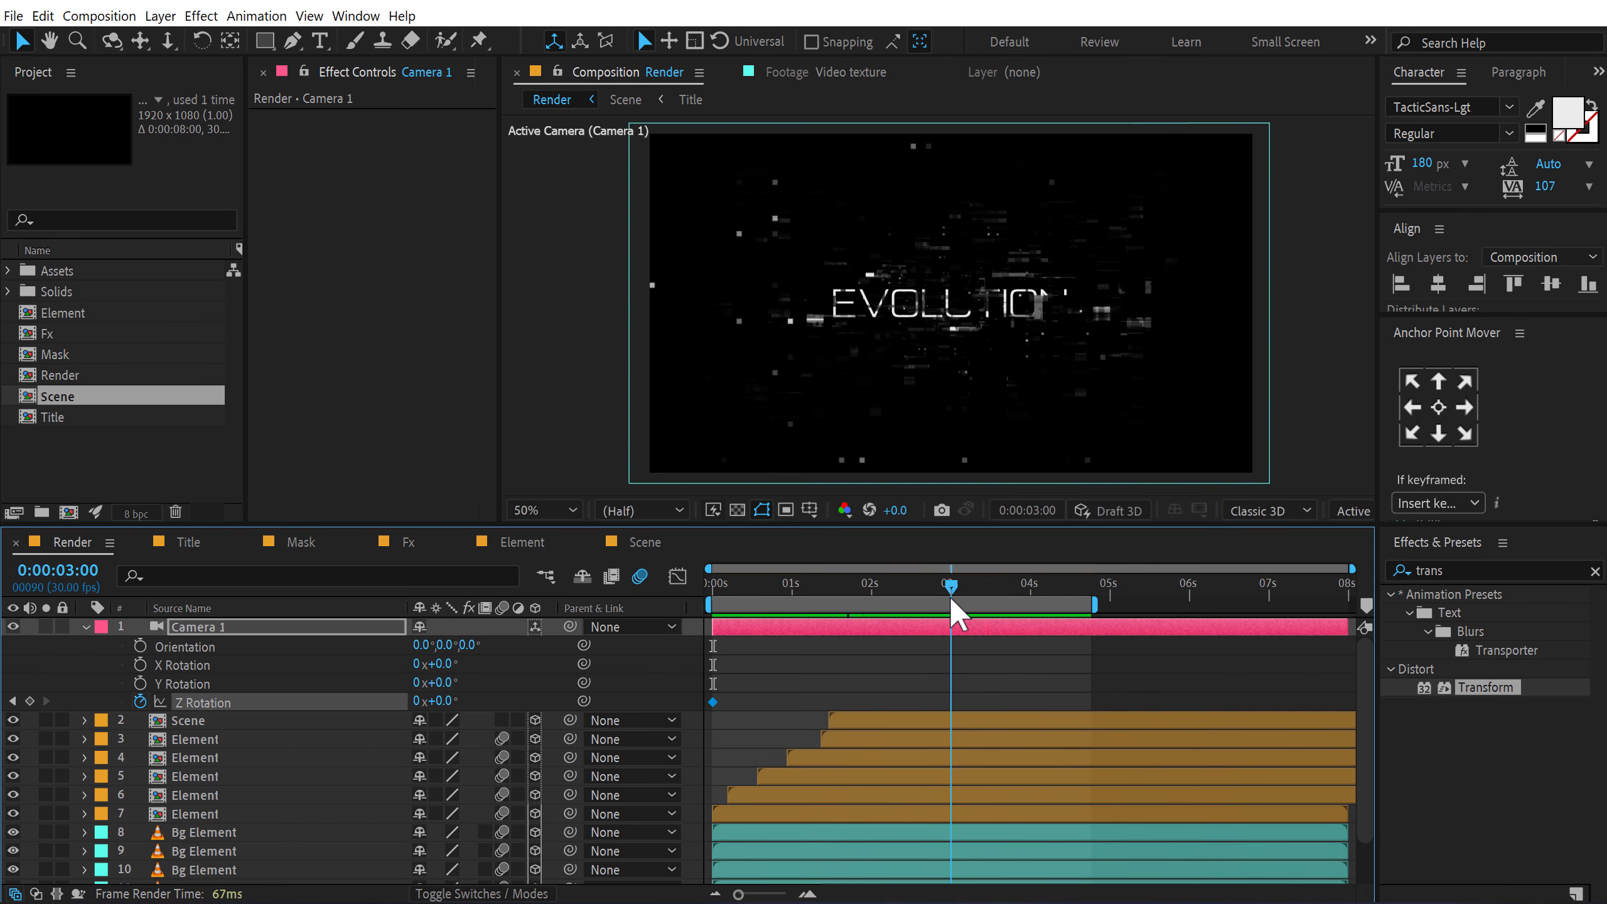
left_click_drag(713, 701, 951, 702)
Step: Add a tilted Z Rotation keyframe to Camera 1 and move it to the start of the timeline
left_click_drag(907, 590, 786, 601)
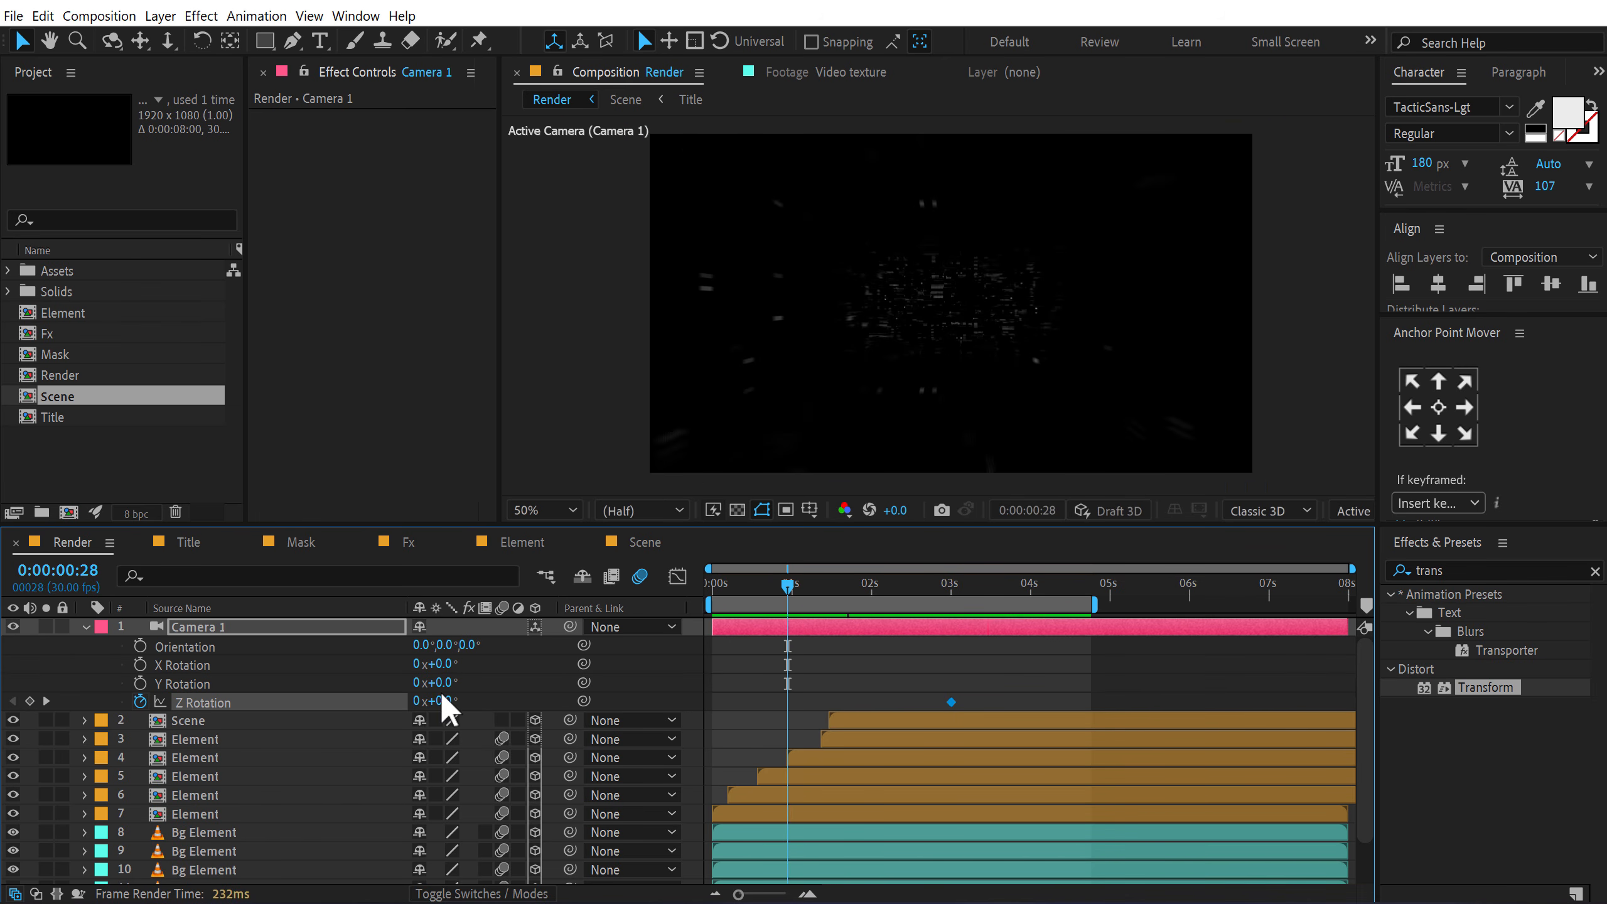
left_click_drag(445, 701, 465, 700)
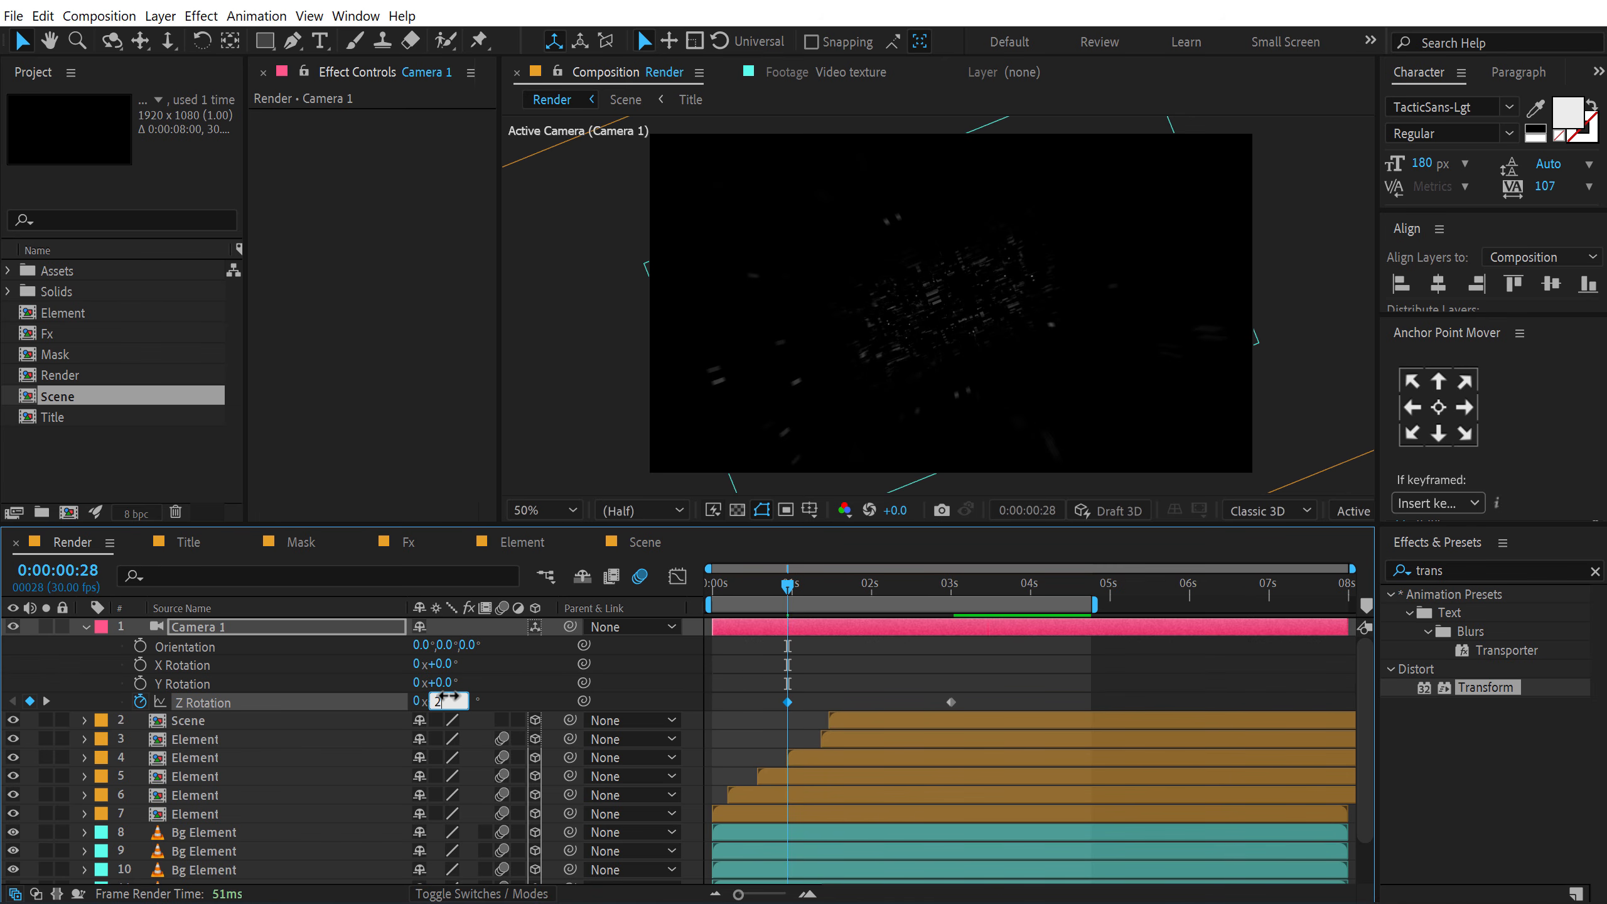
left_click(530, 684)
left_click_drag(785, 700, 705, 703)
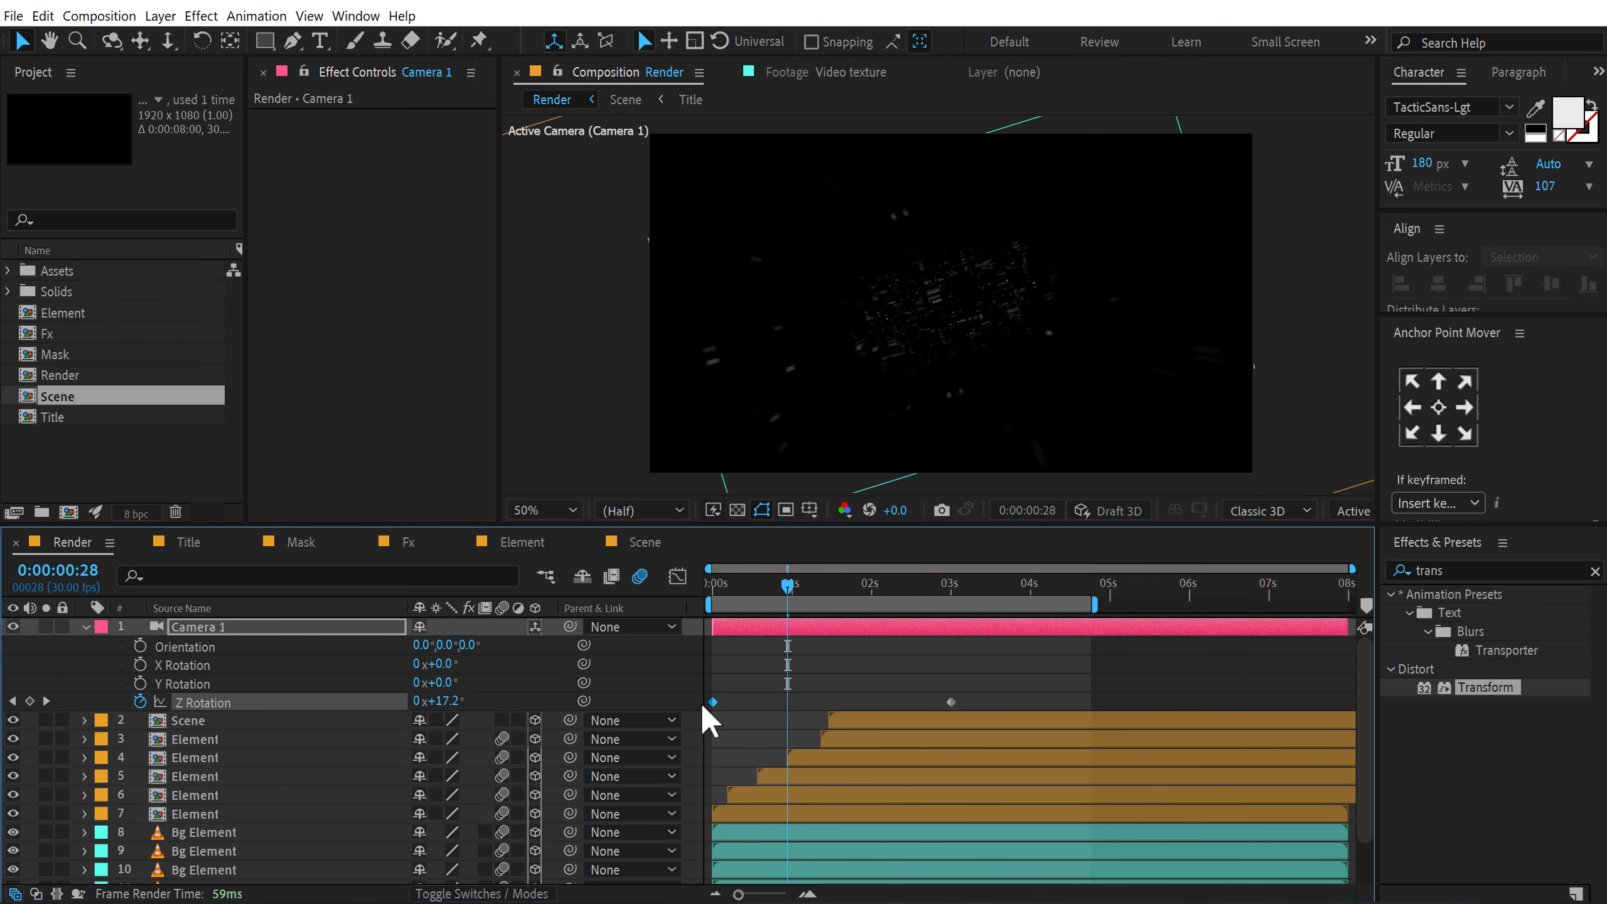
Step: Apply Easy Ease to Camera 1's Z Rotation keyframes and reshape the speed graph to peak early at about -34 °/sec
left_click_drag(1007, 689, 707, 718)
key("F9")
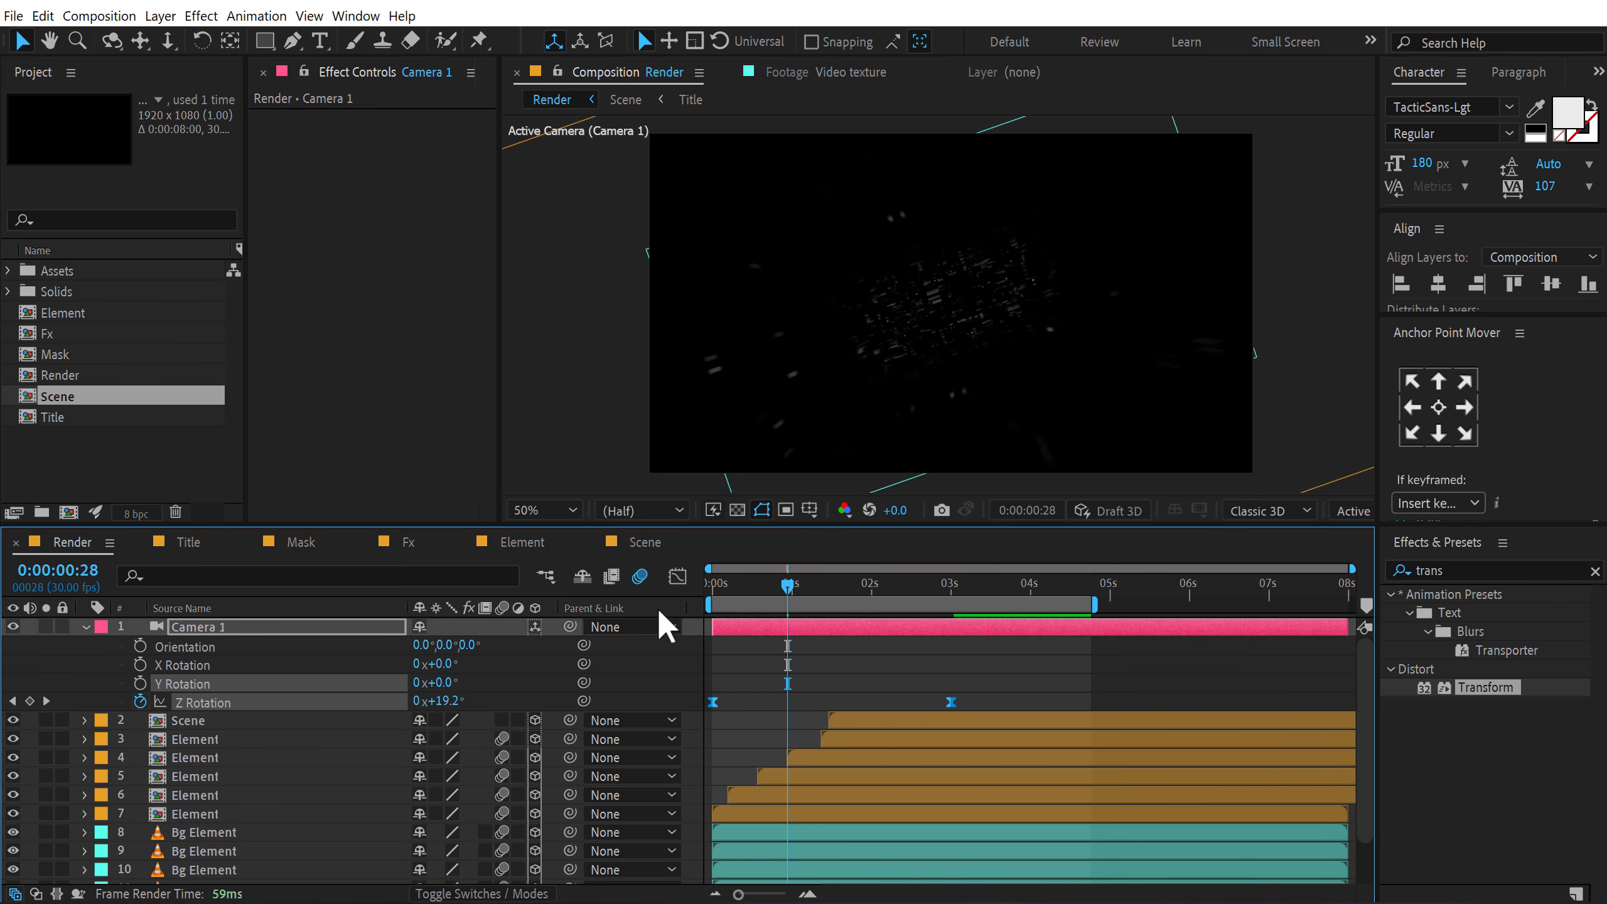
left_click(676, 575)
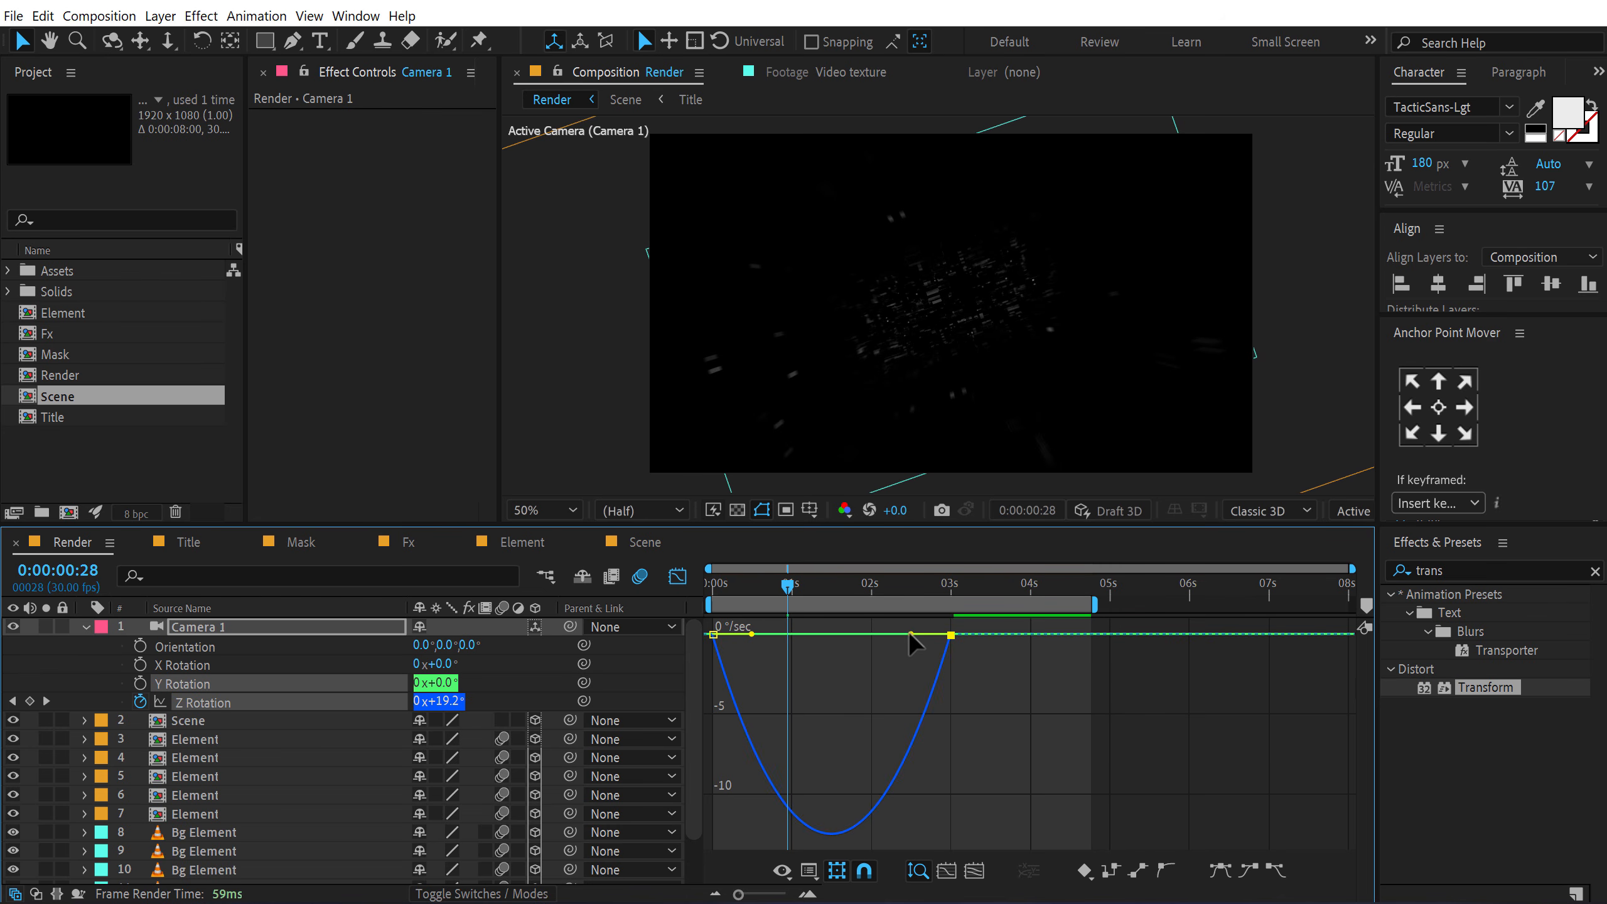
left_click_drag(908, 630, 764, 636)
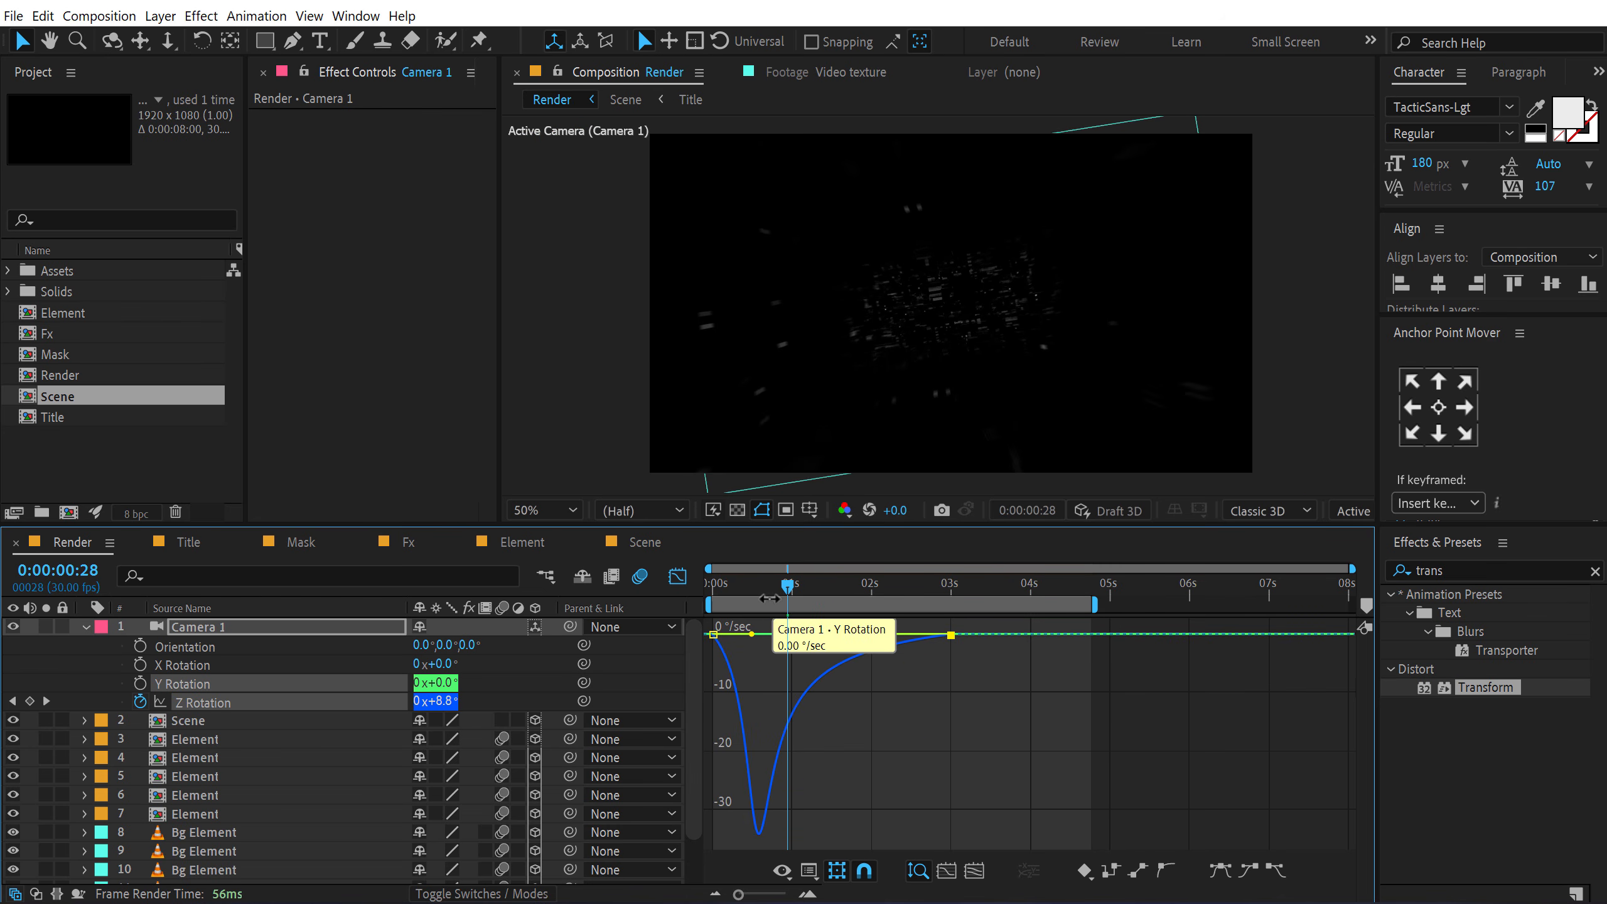
Step: Leave the speed graph view and preview the camera rotation from the start of the Render timeline
key("Home")
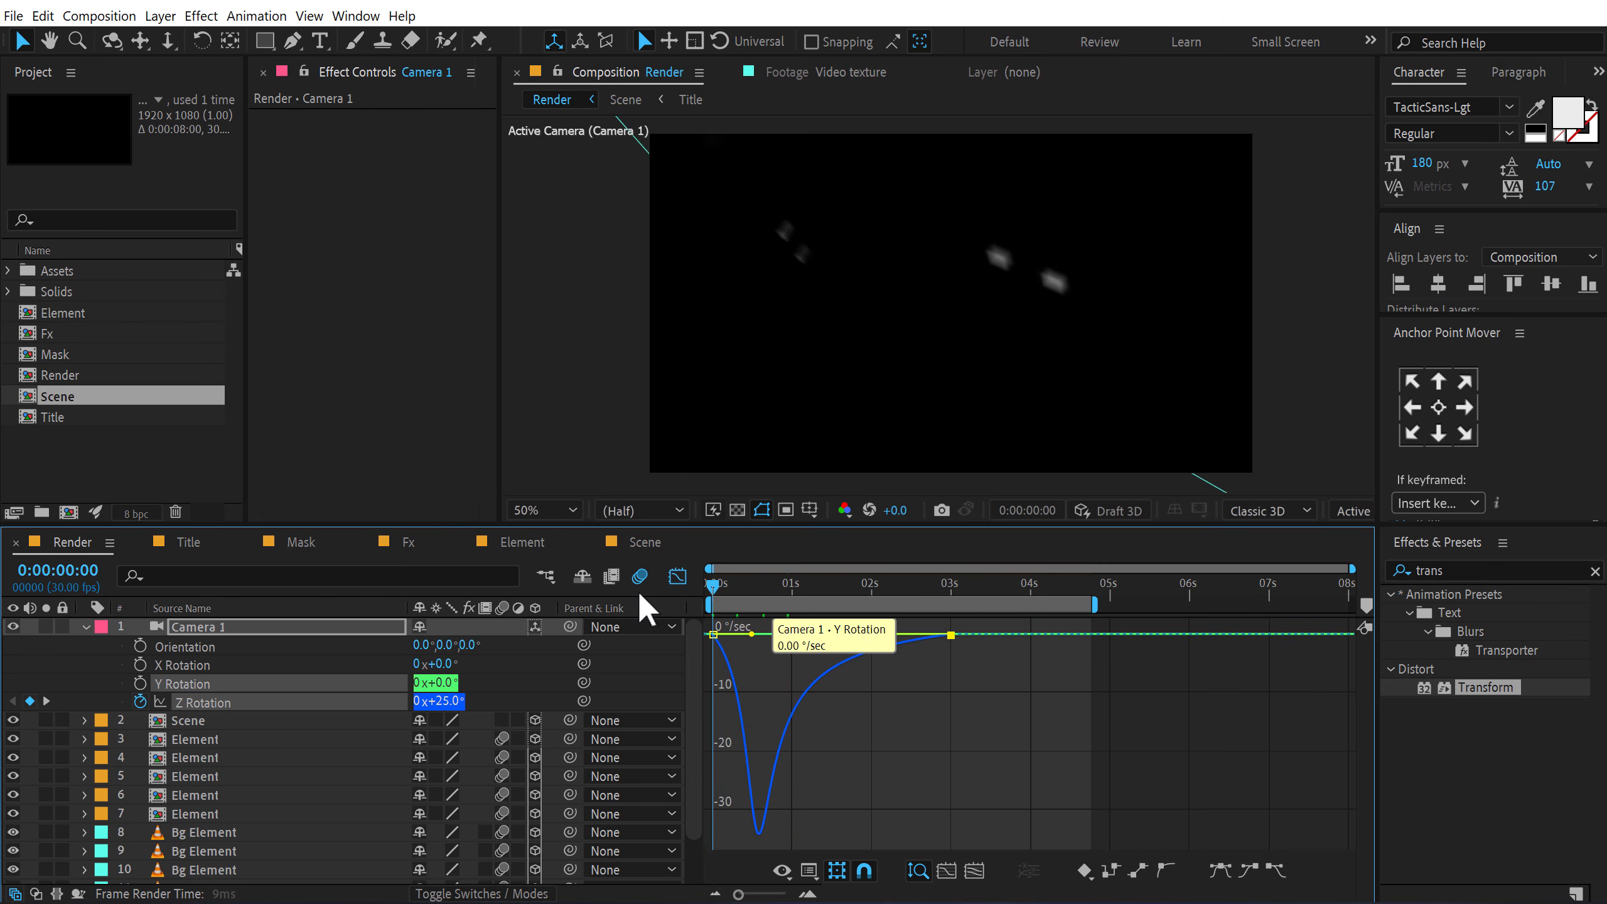
left_click(676, 576)
key("space")
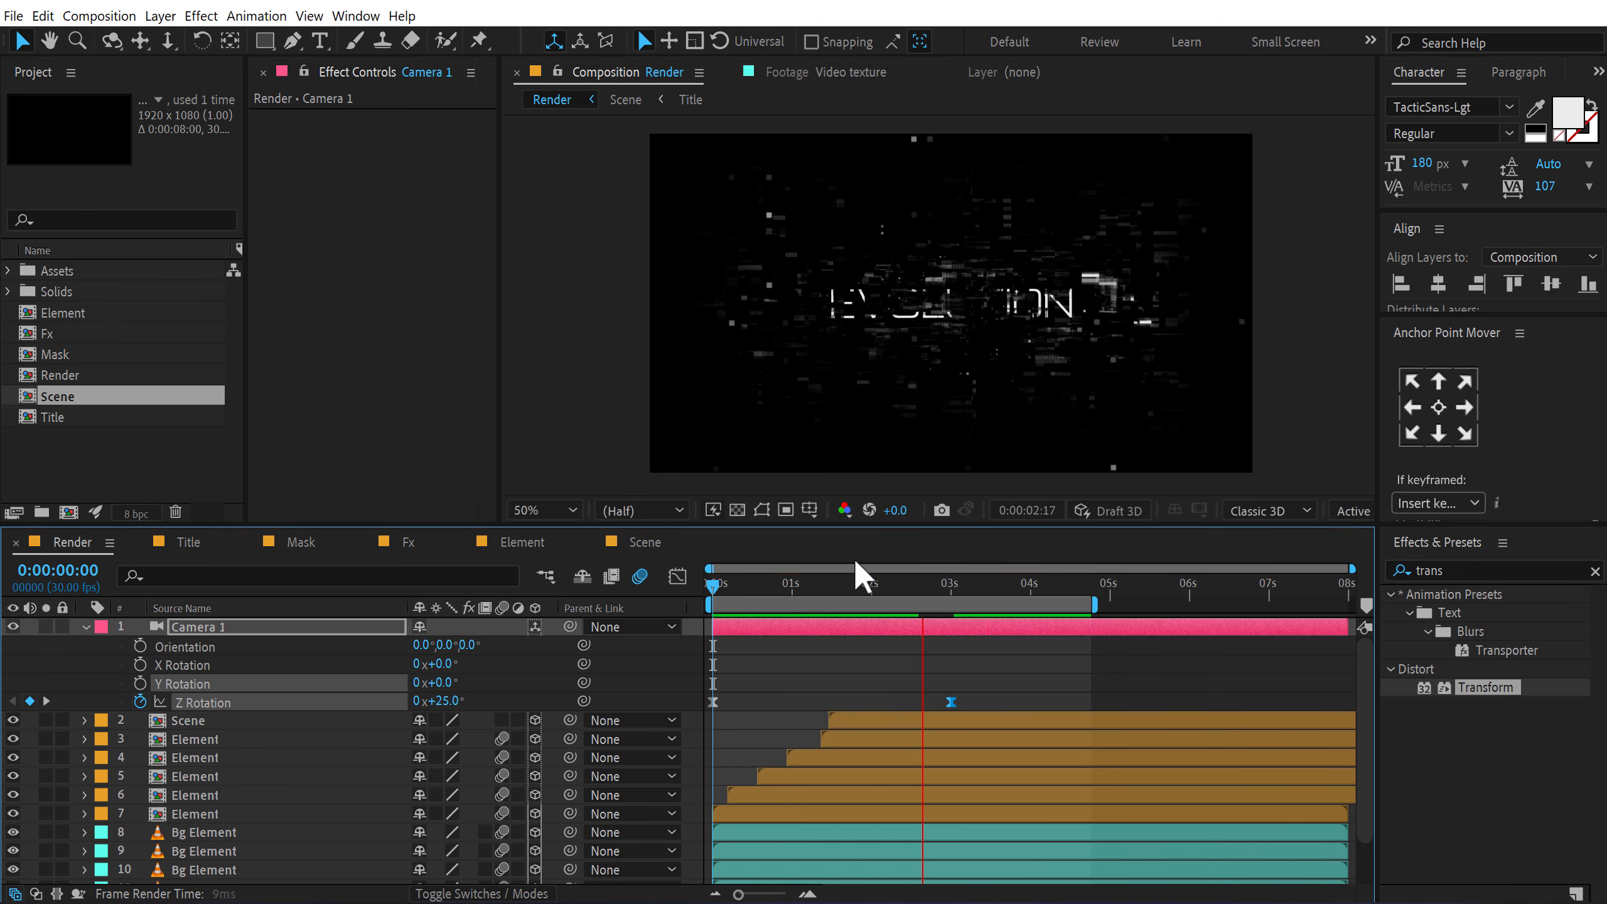
left_click(716, 596)
left_click_drag(716, 595, 1011, 613)
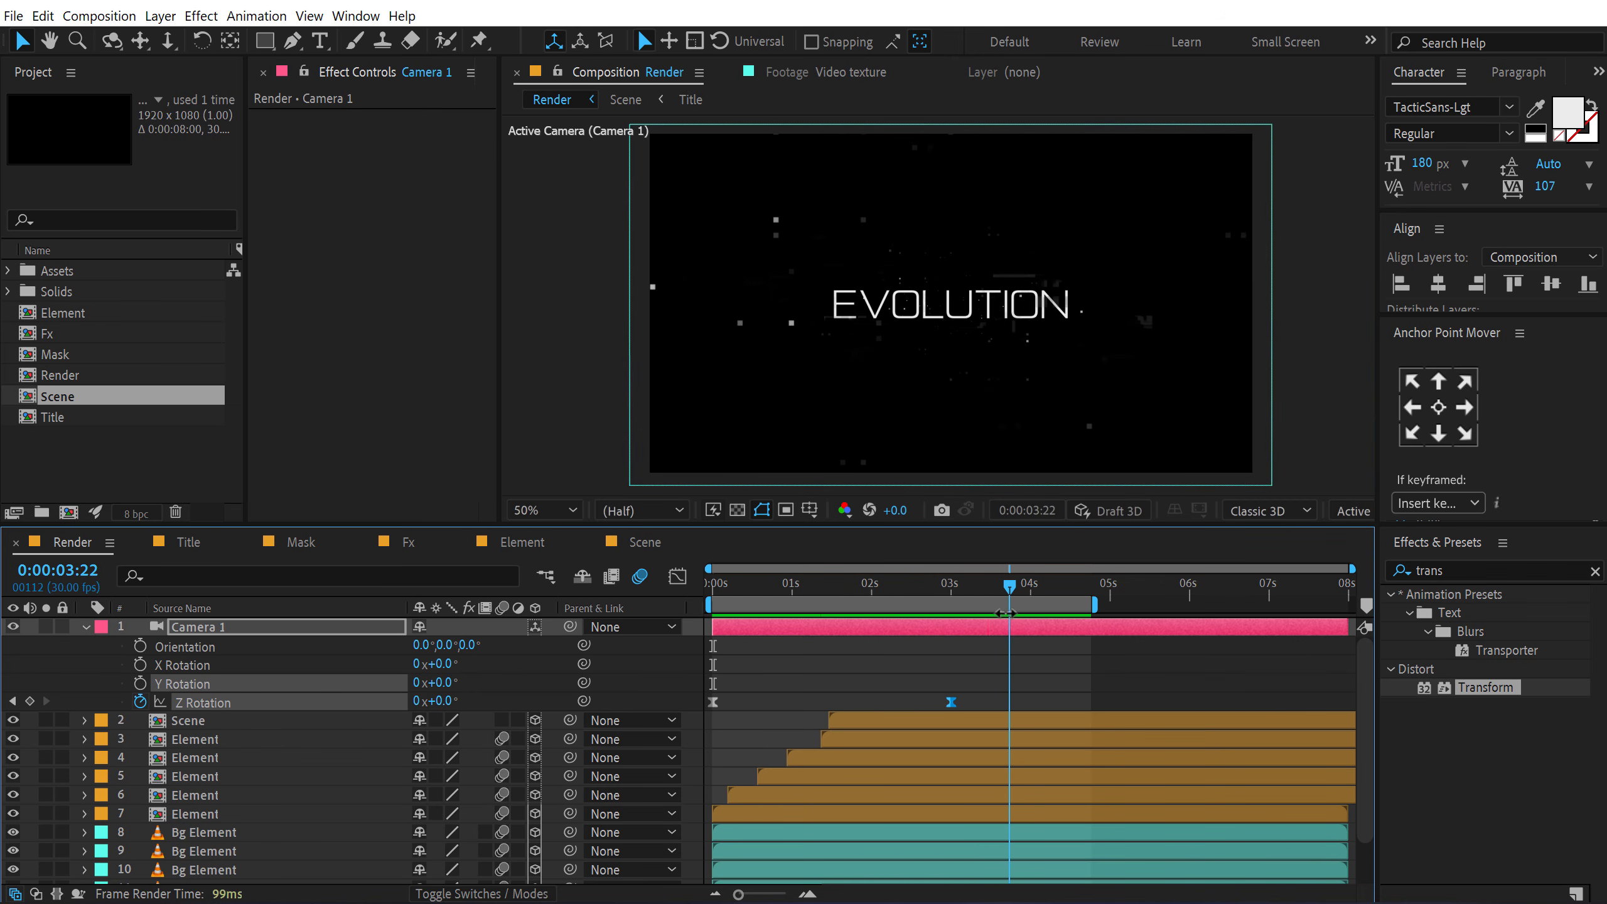
left_click(85, 627)
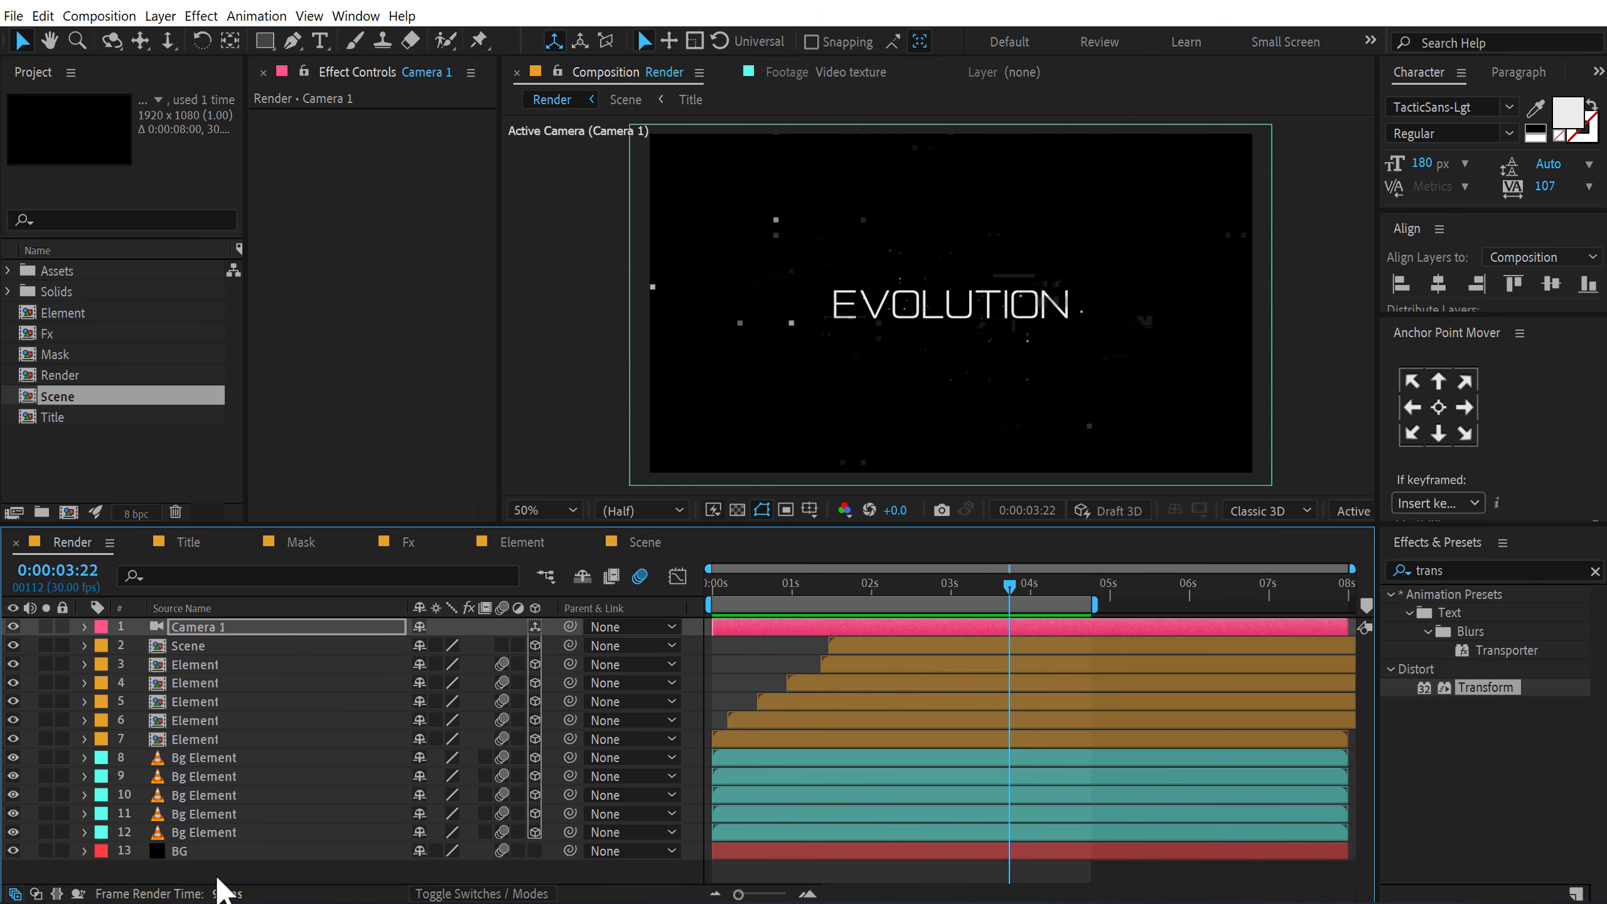
Step: Apply the Gradient Ramp effect to the BG layer, using a Radial Ramp shape with swapped colors
left_click(202, 850)
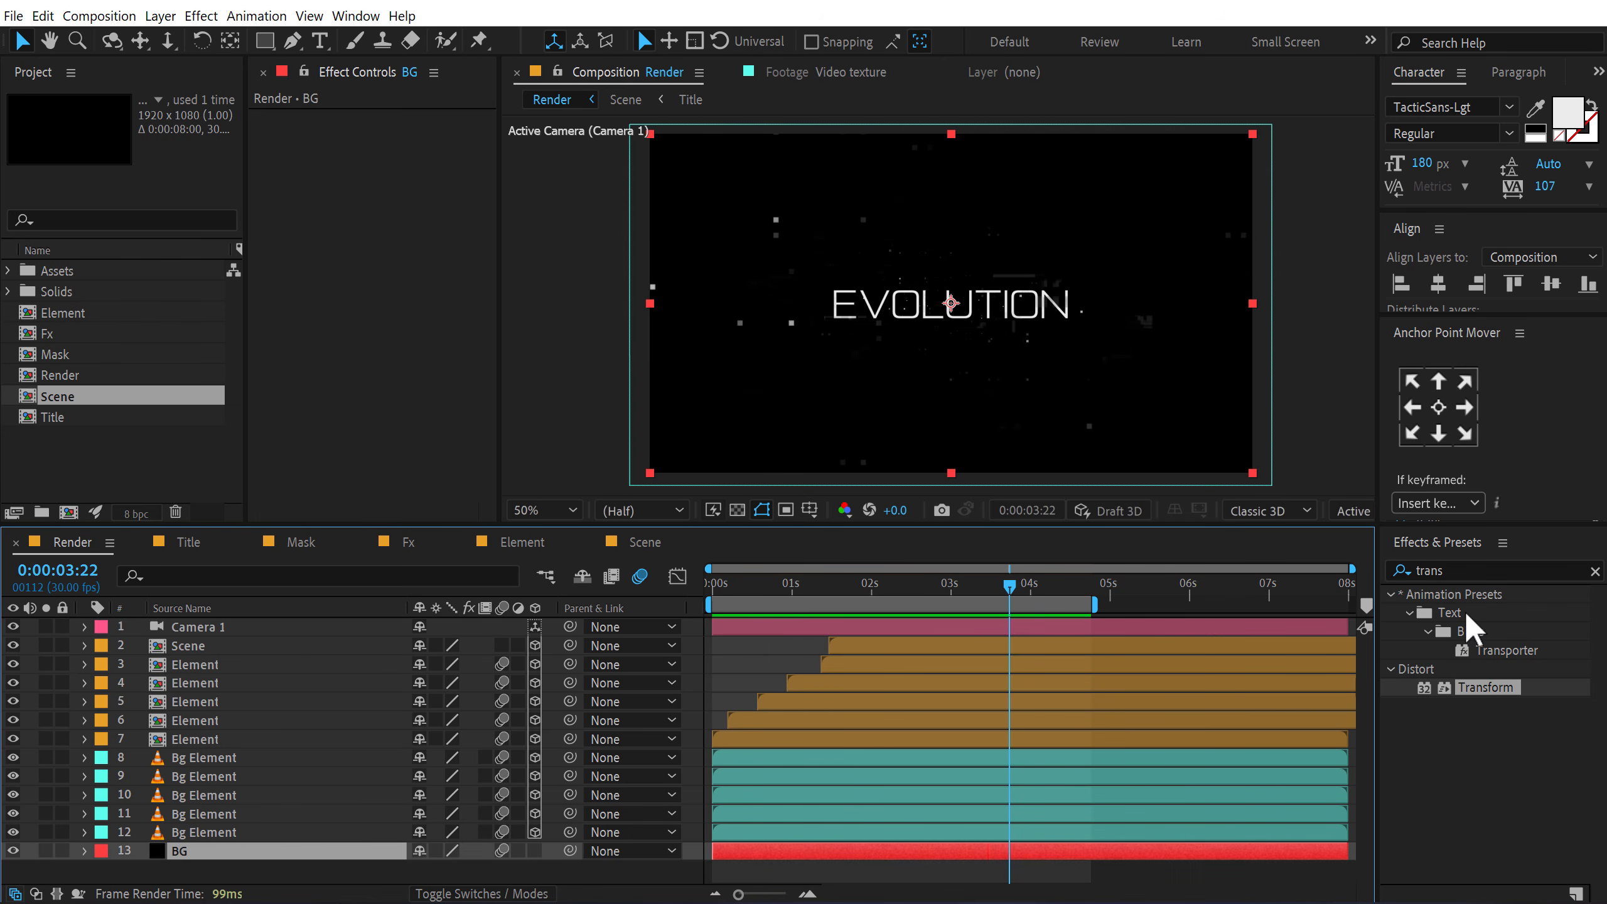
left_click(1399, 570)
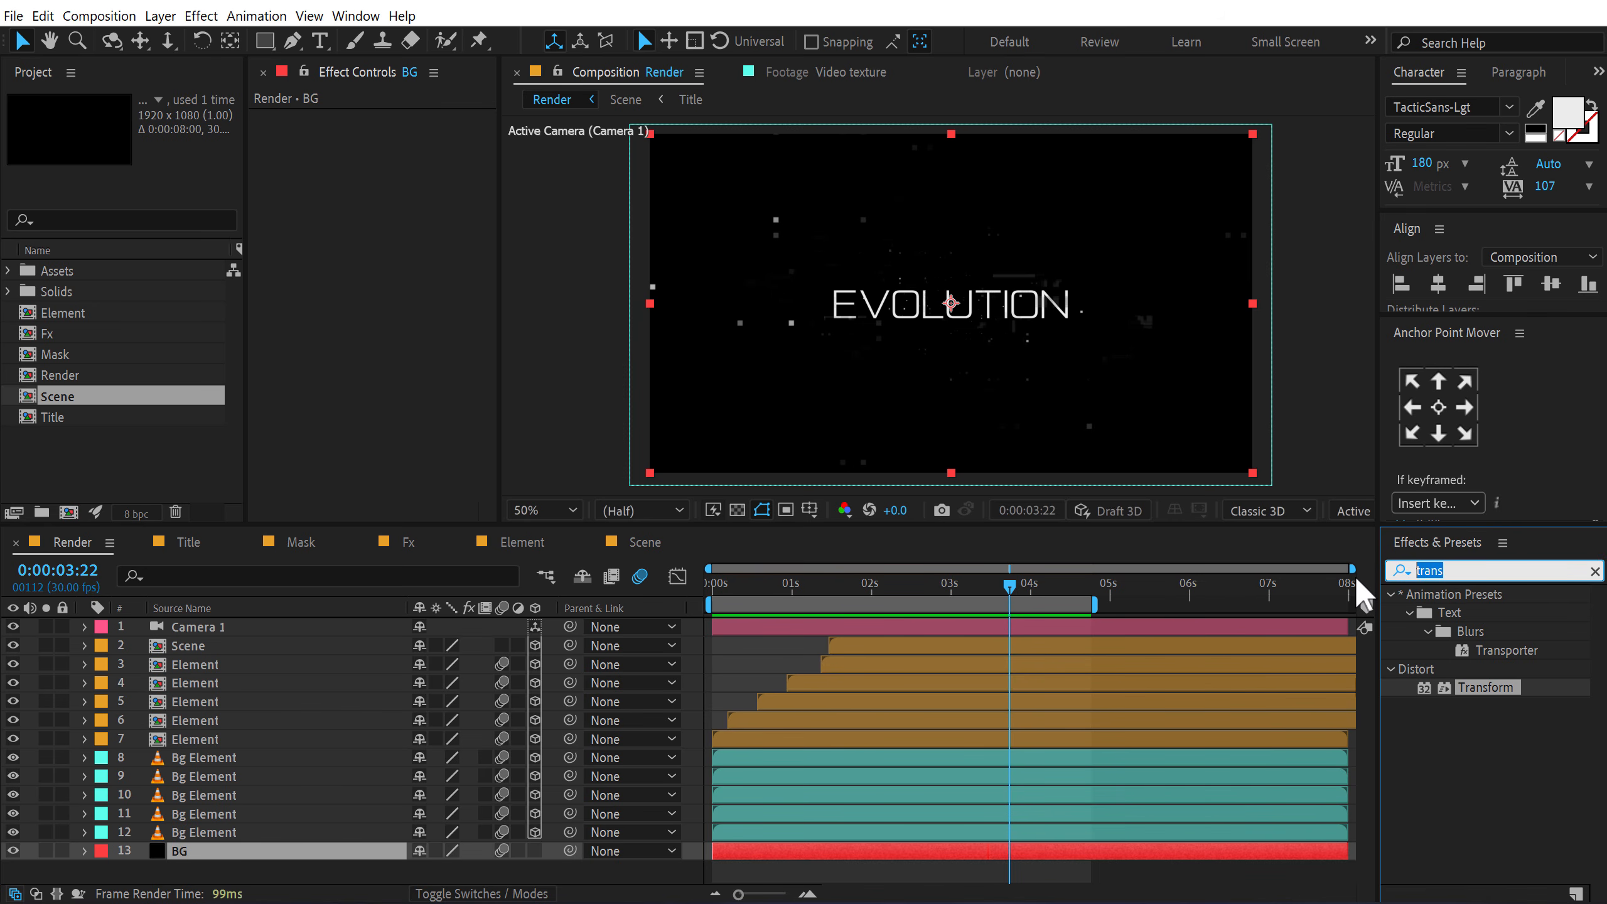
type("ramp")
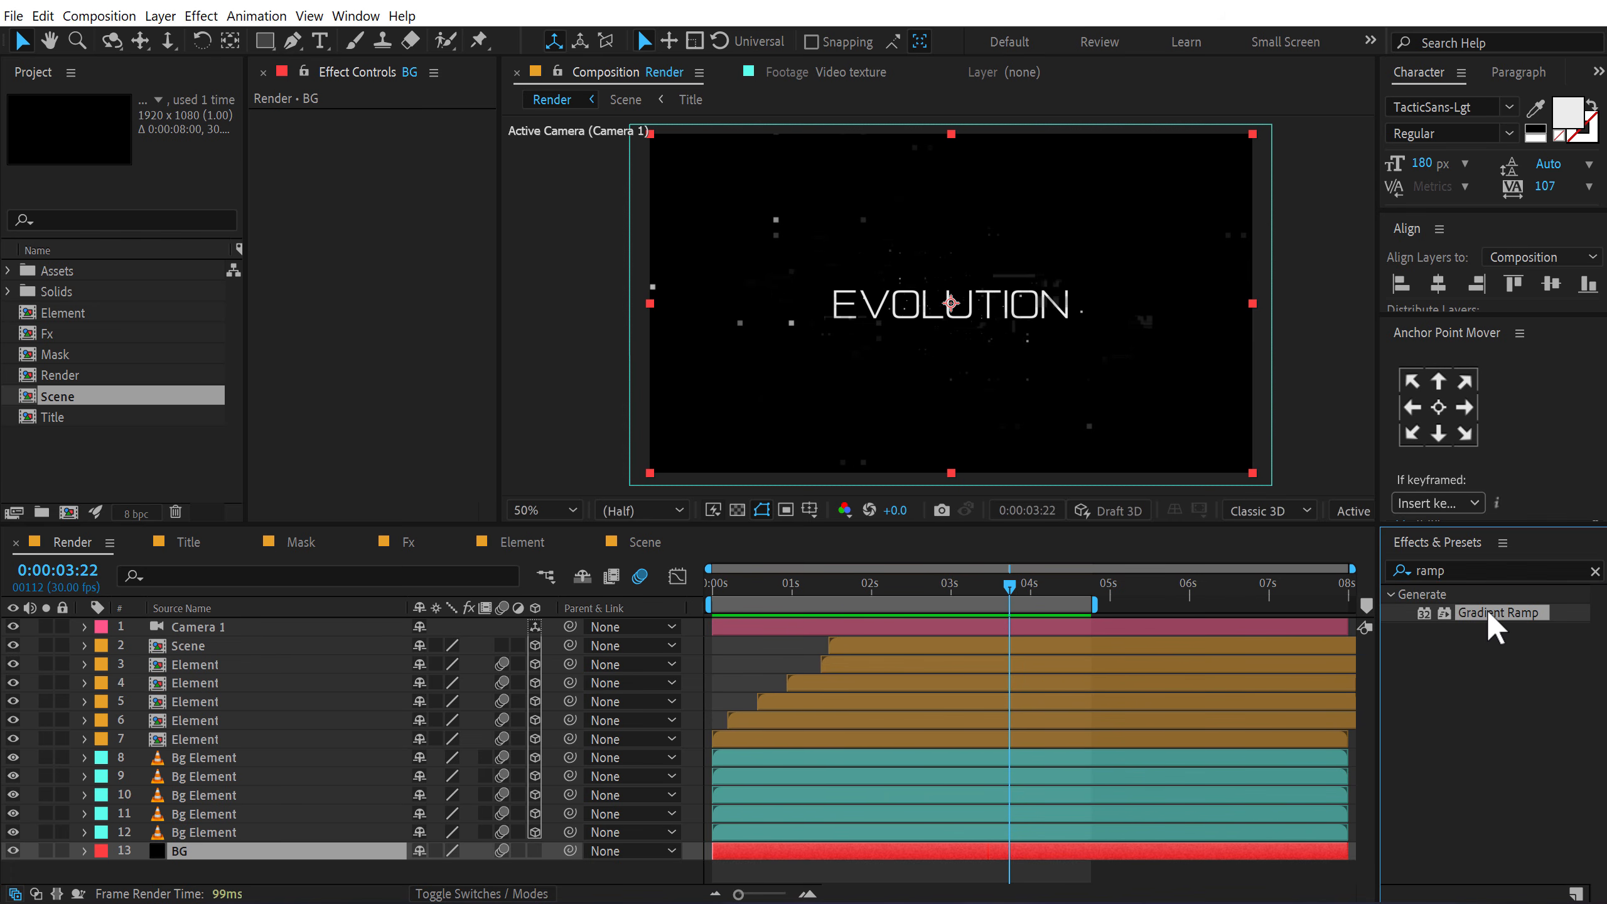
double_click(1487, 611)
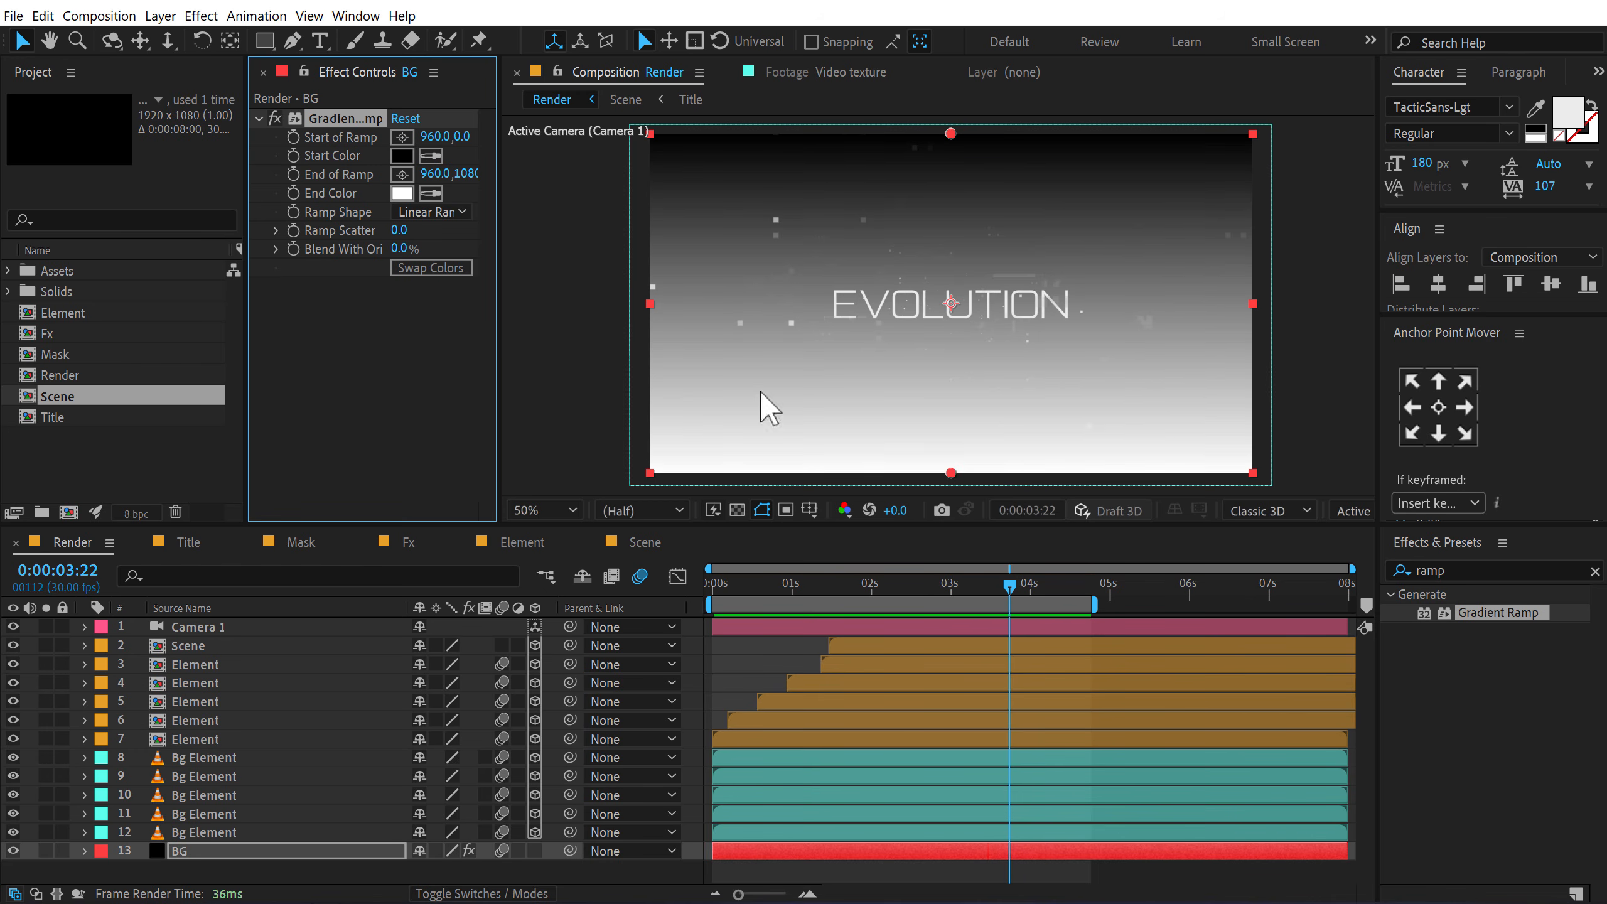
left_click_drag(498, 214, 577, 215)
left_click(490, 212)
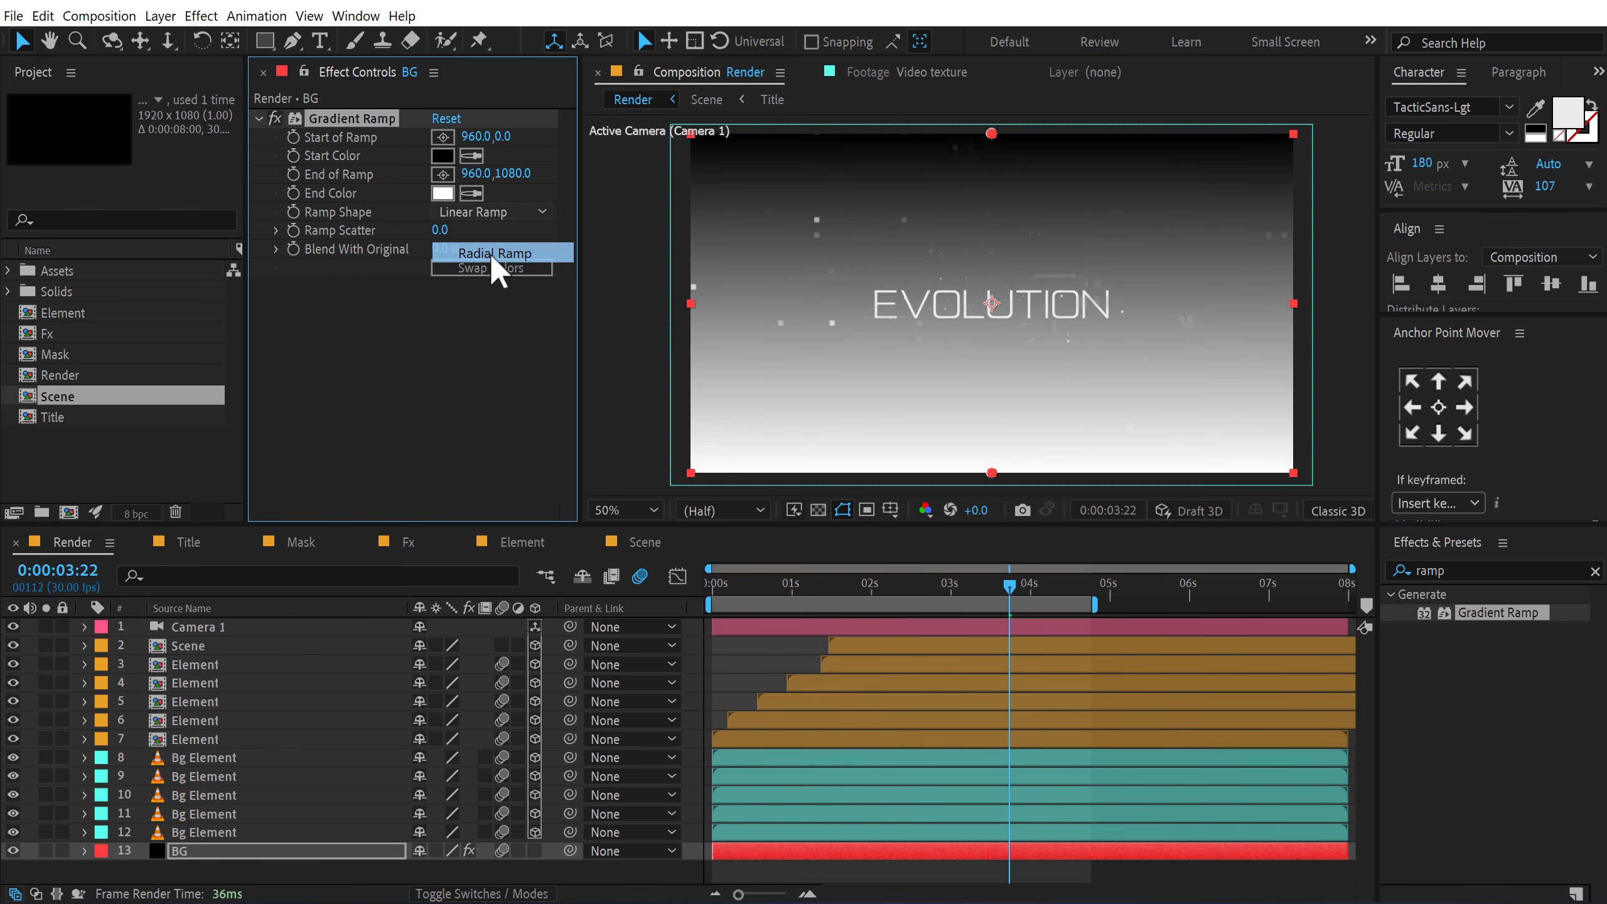
left_click(490, 252)
left_click(460, 268)
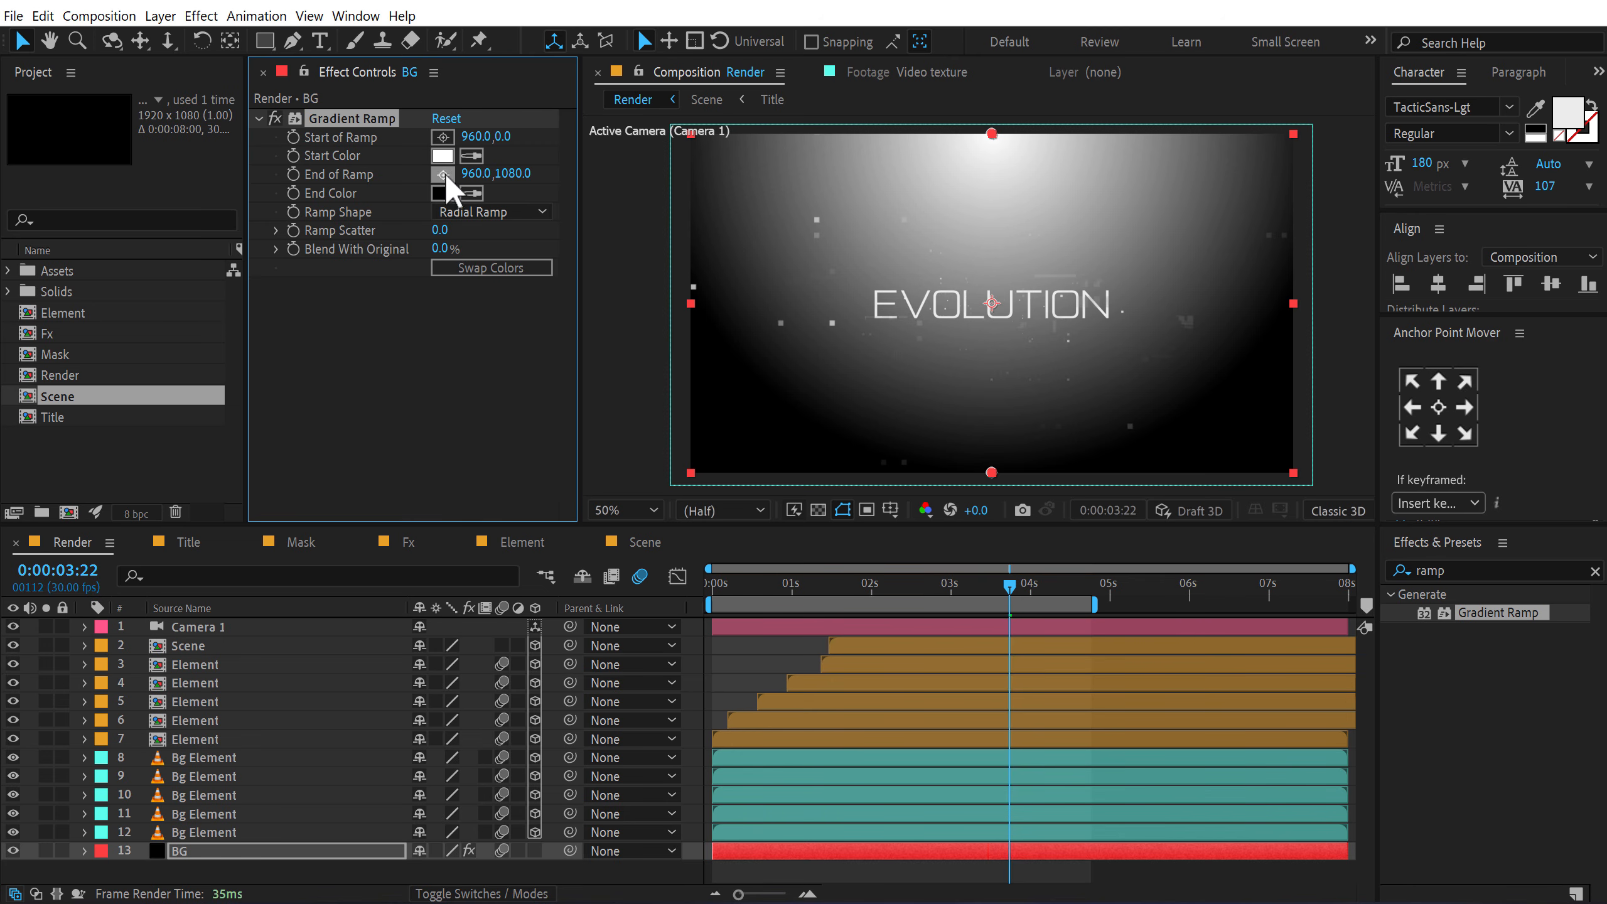
Step: Set the BG gradient's Start Color to dark green 061F10
left_click(442, 155)
left_click_drag(656, 525, 660, 415)
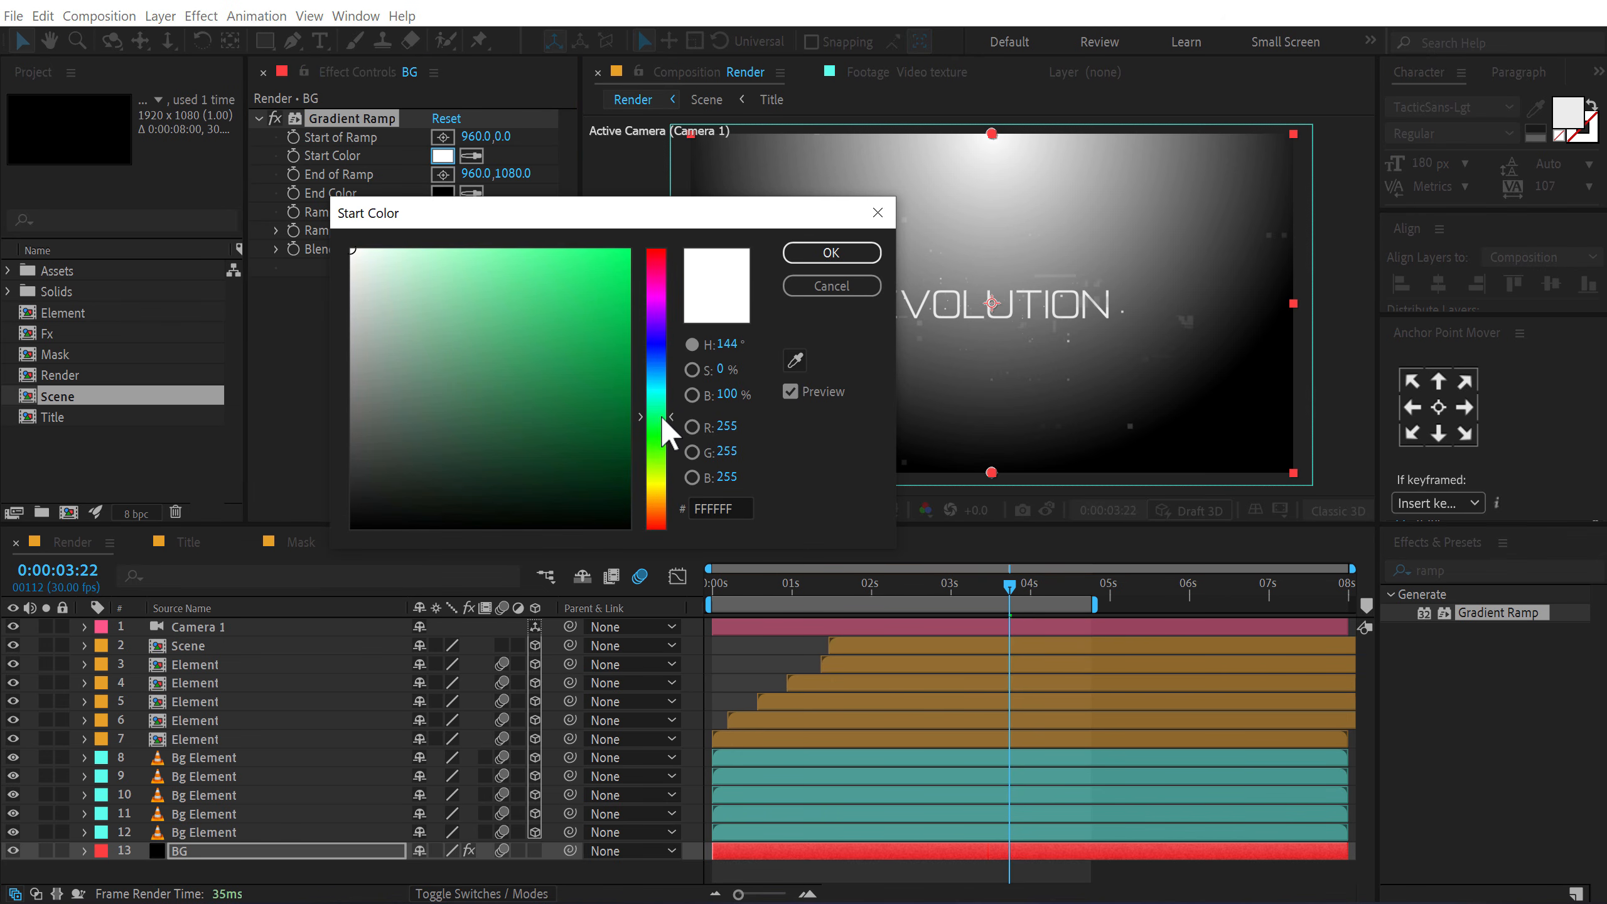
left_click(426, 494)
left_click_drag(479, 490, 578, 494)
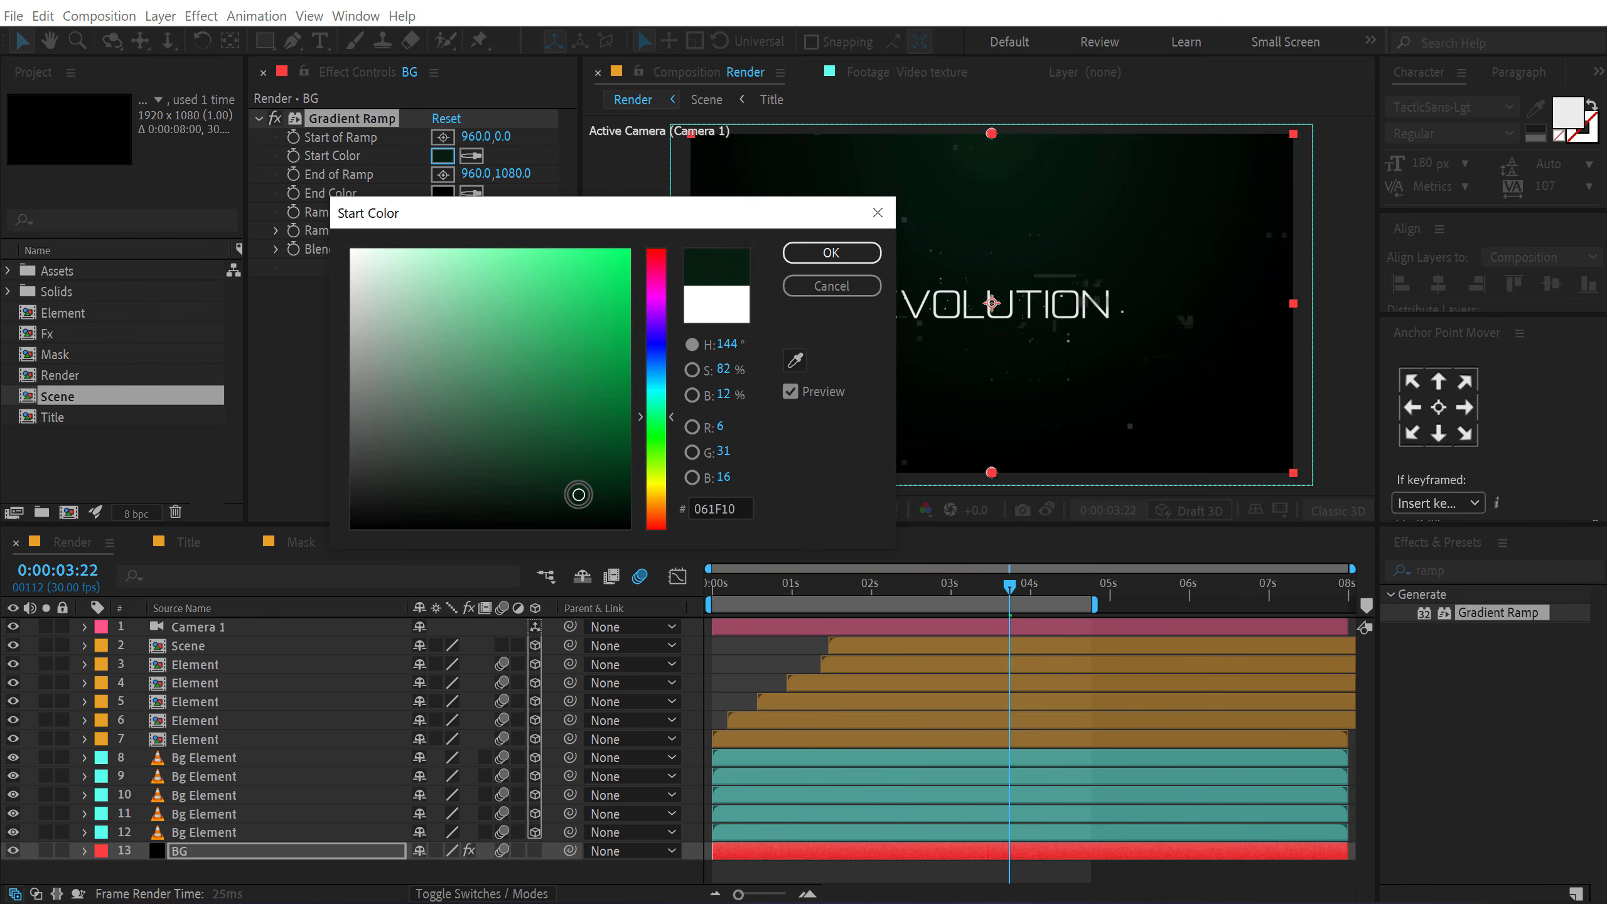
left_click(822, 252)
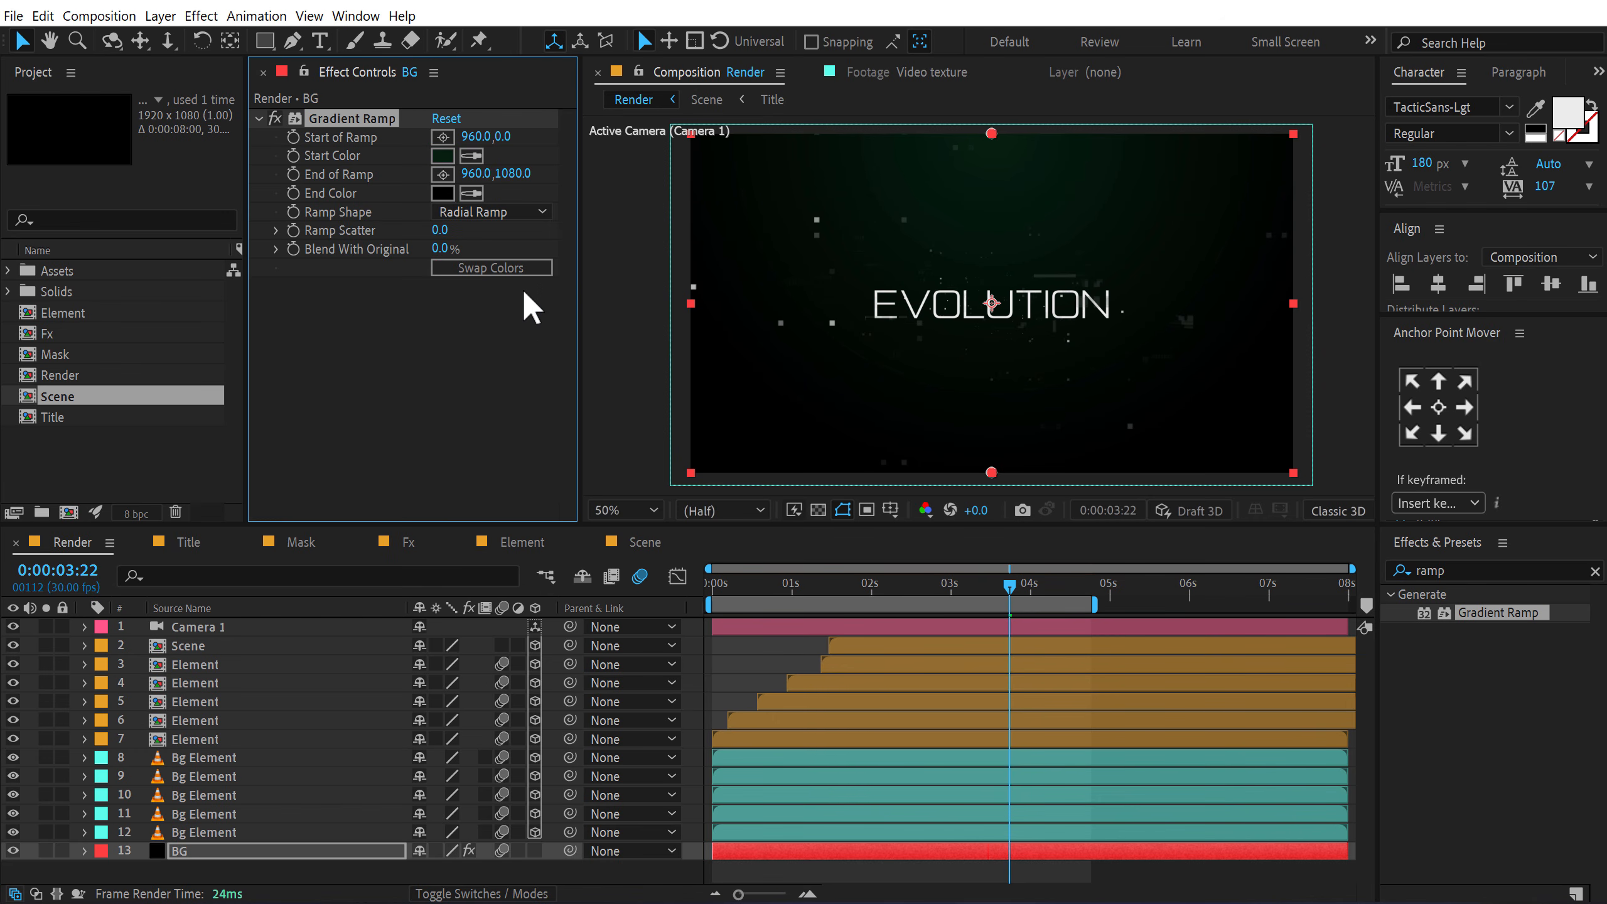
Step: Apply the Tint effect to the Scene layer with Map White To set to bright green 22F46C, and preview the colored title
left_click(193, 647)
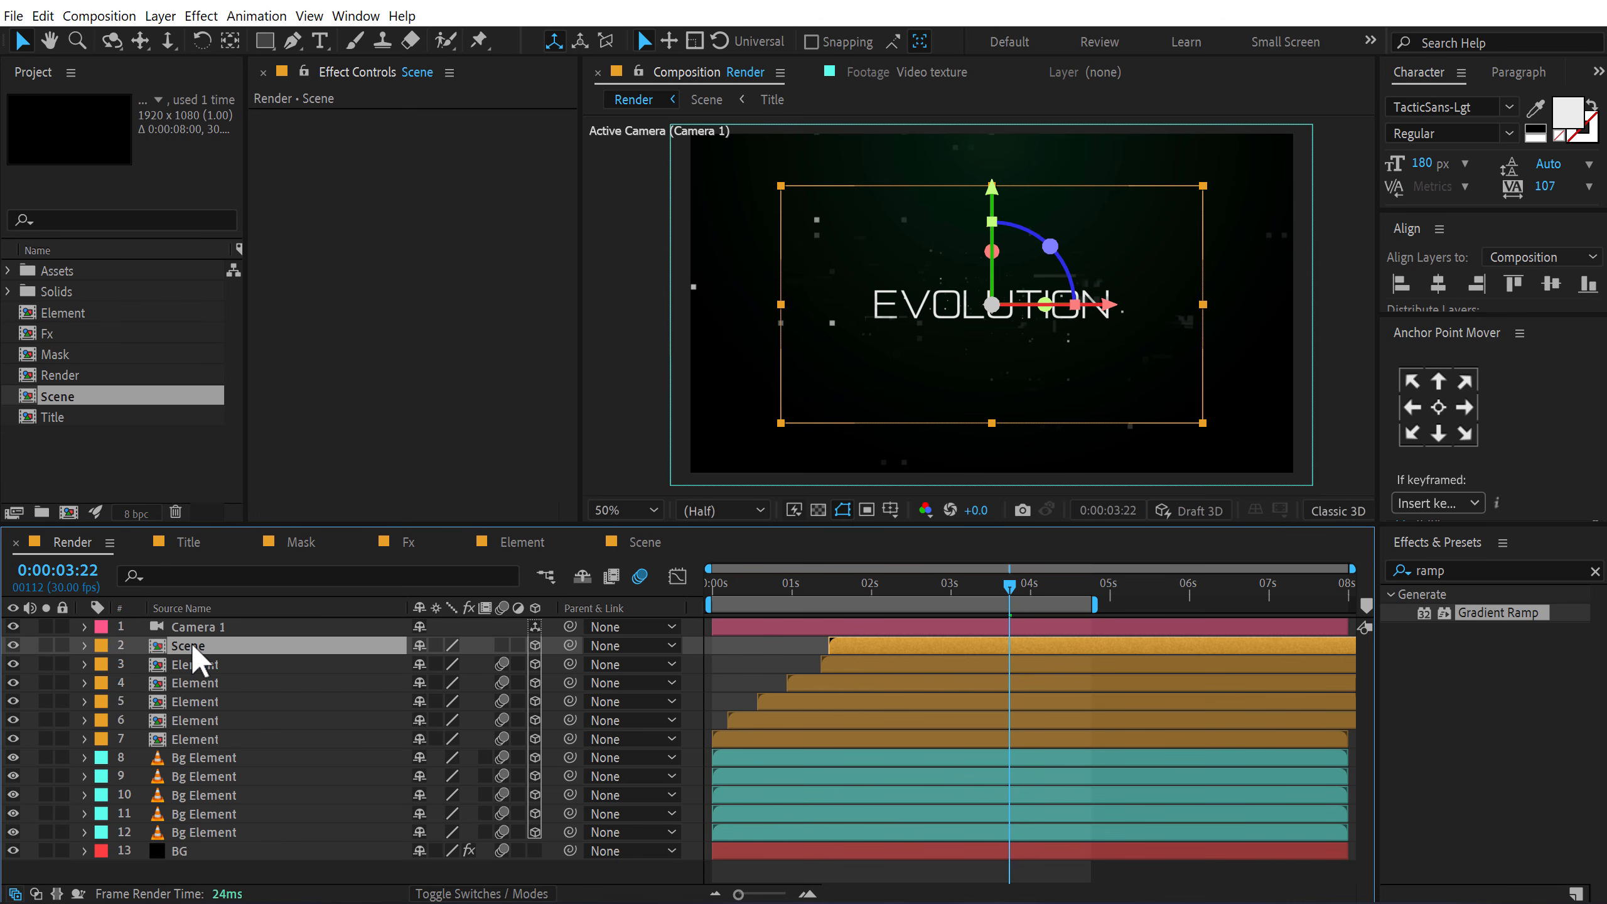
left_click(1463, 568)
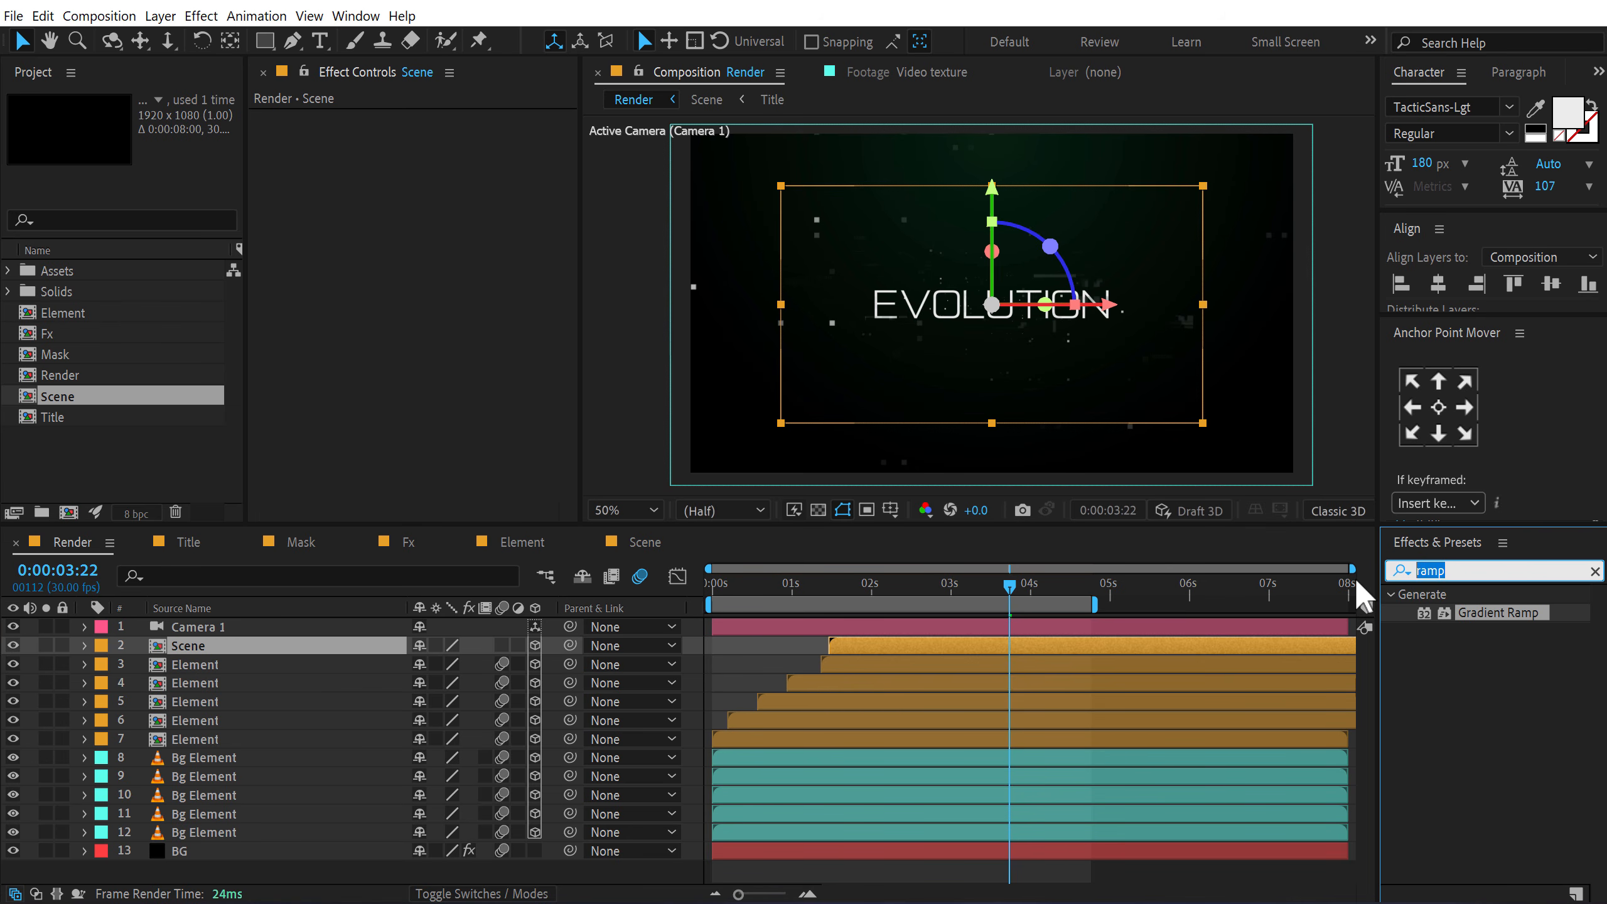
type("tint")
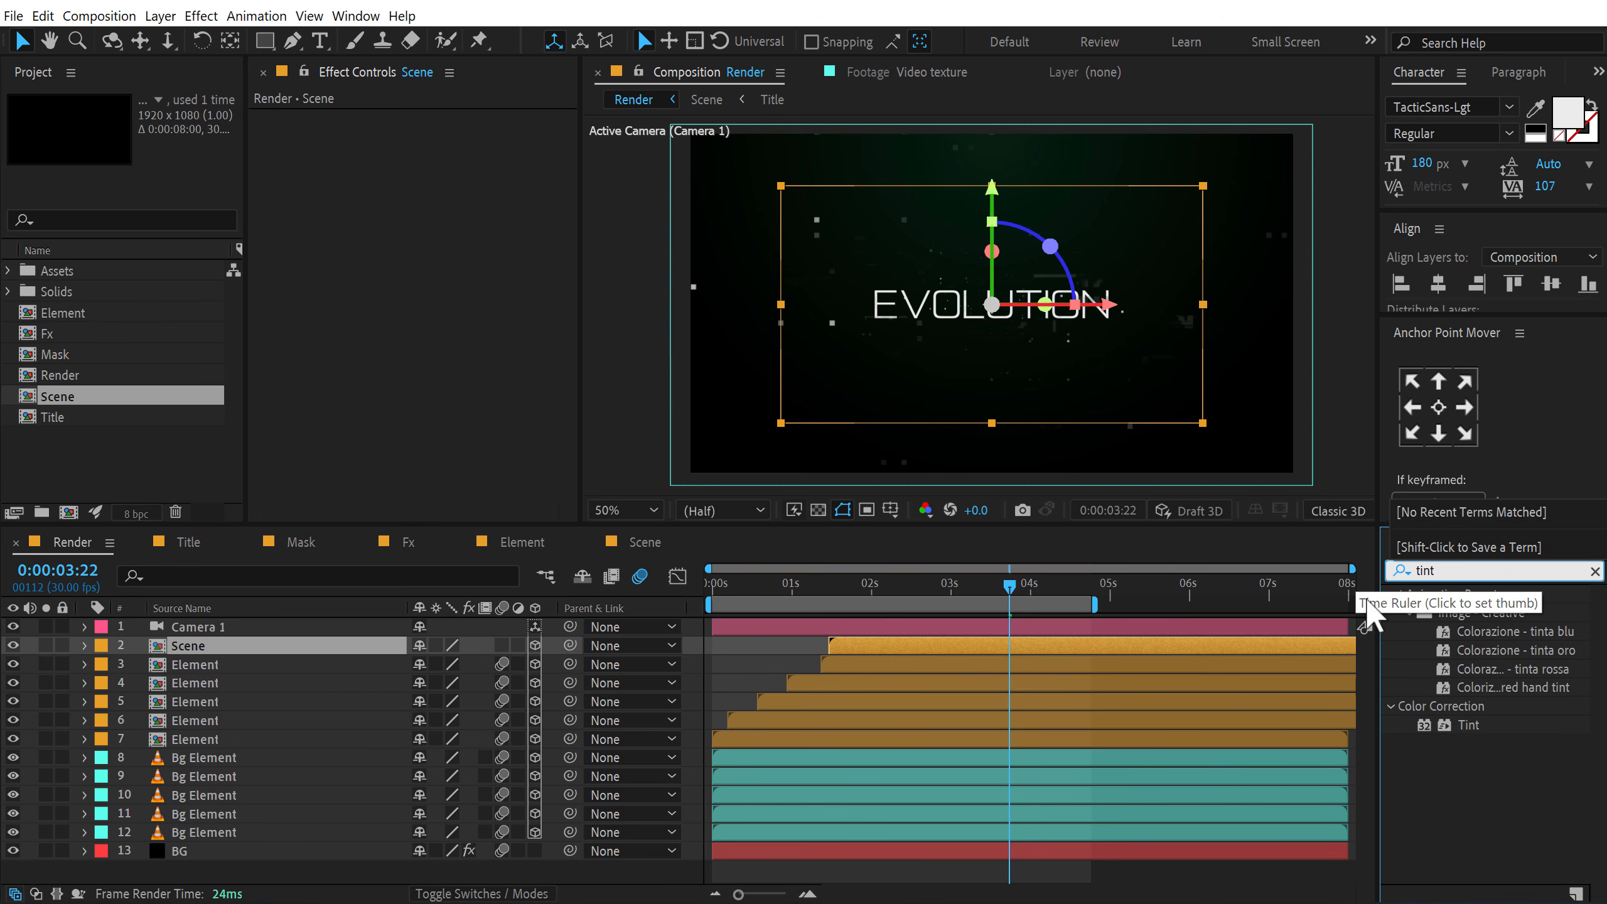
double_click(1467, 724)
left_click(445, 158)
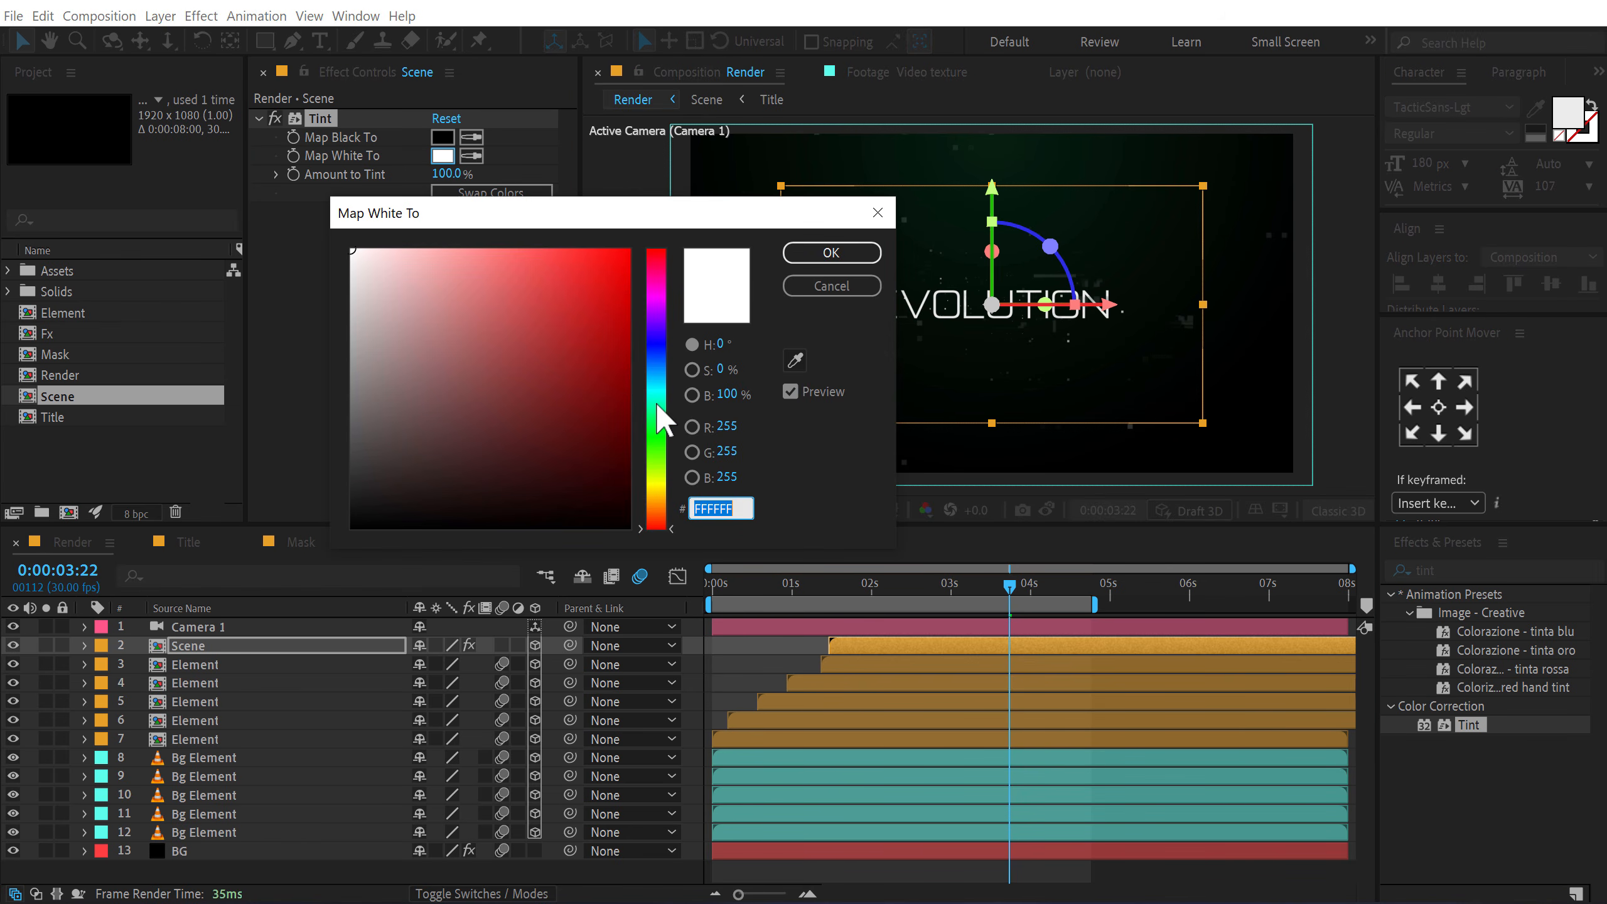
left_click_drag(591, 251, 590, 259)
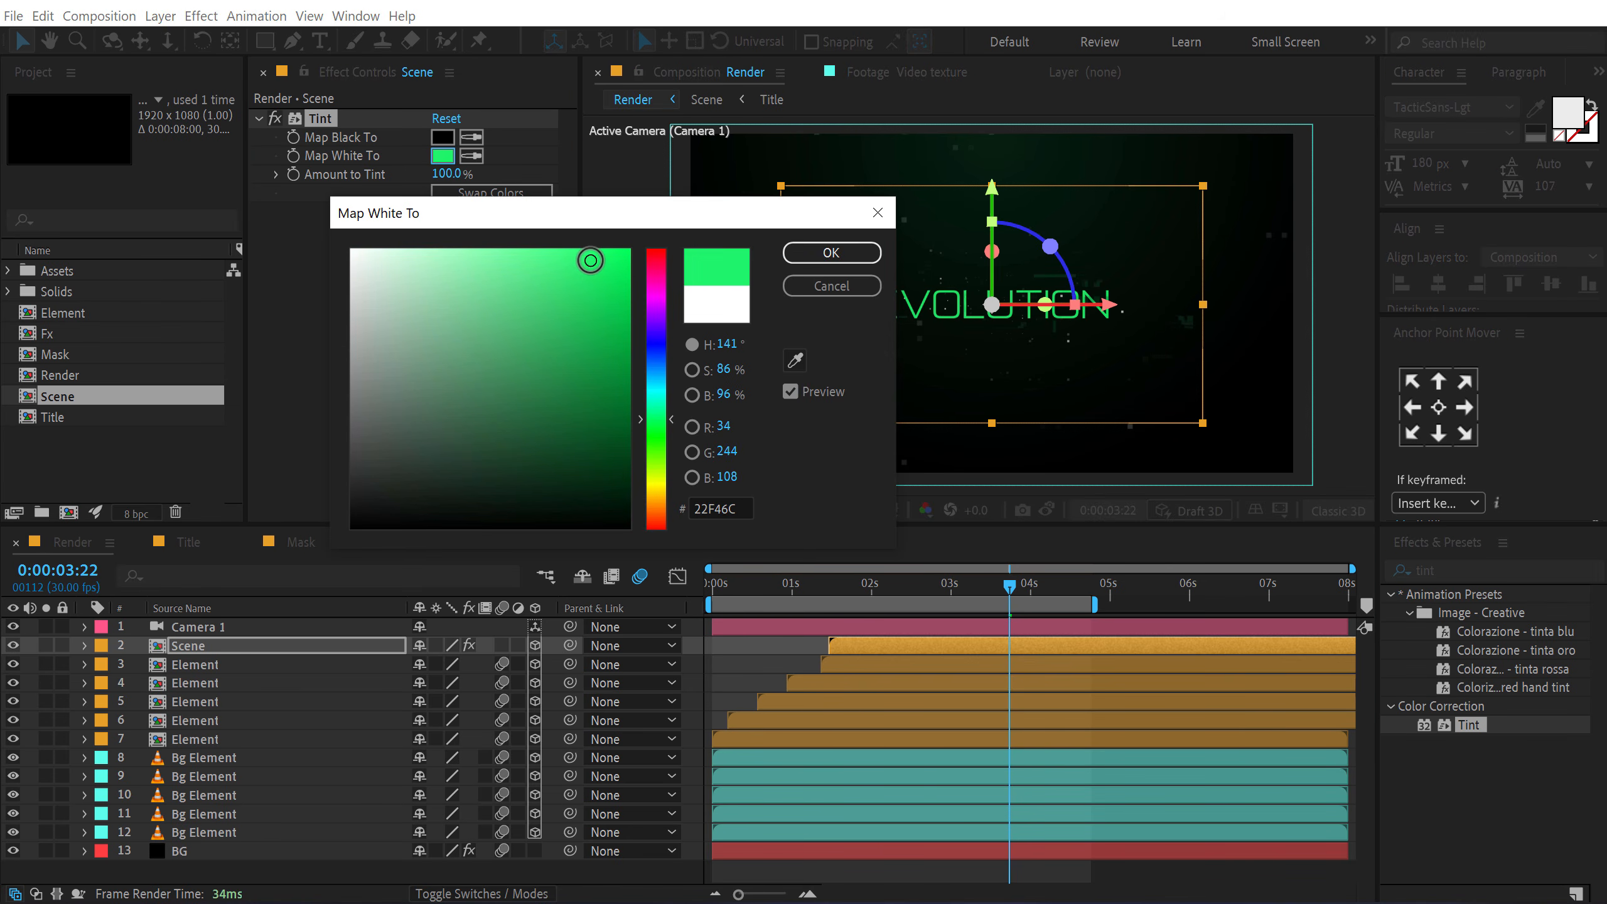
left_click(826, 258)
left_click(735, 654)
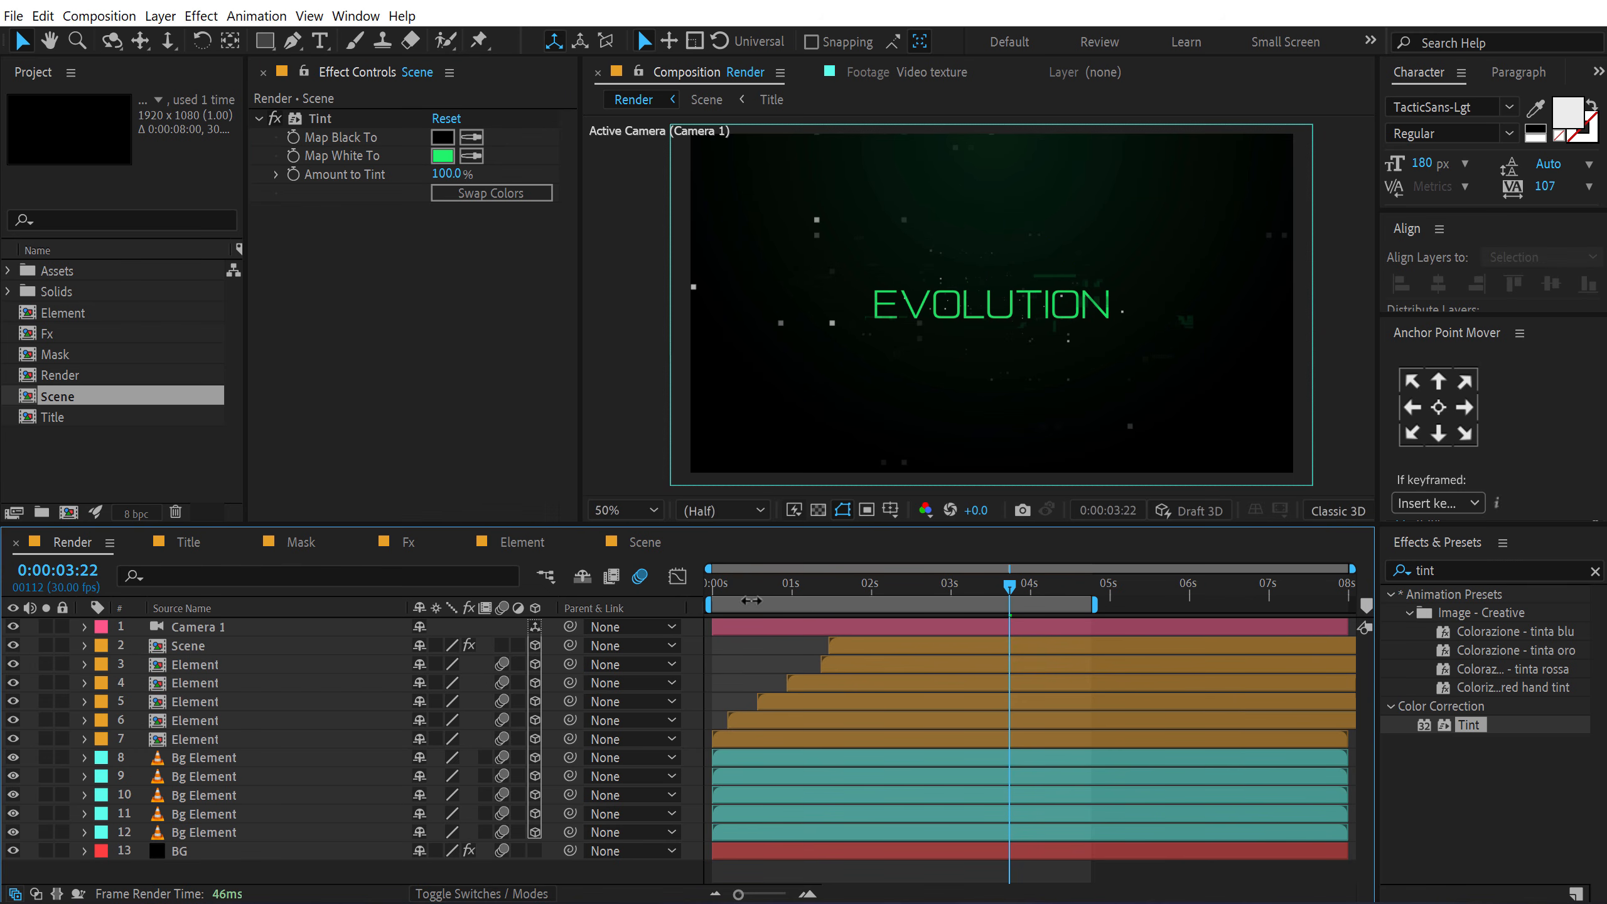
left_click_drag(791, 585, 940, 584)
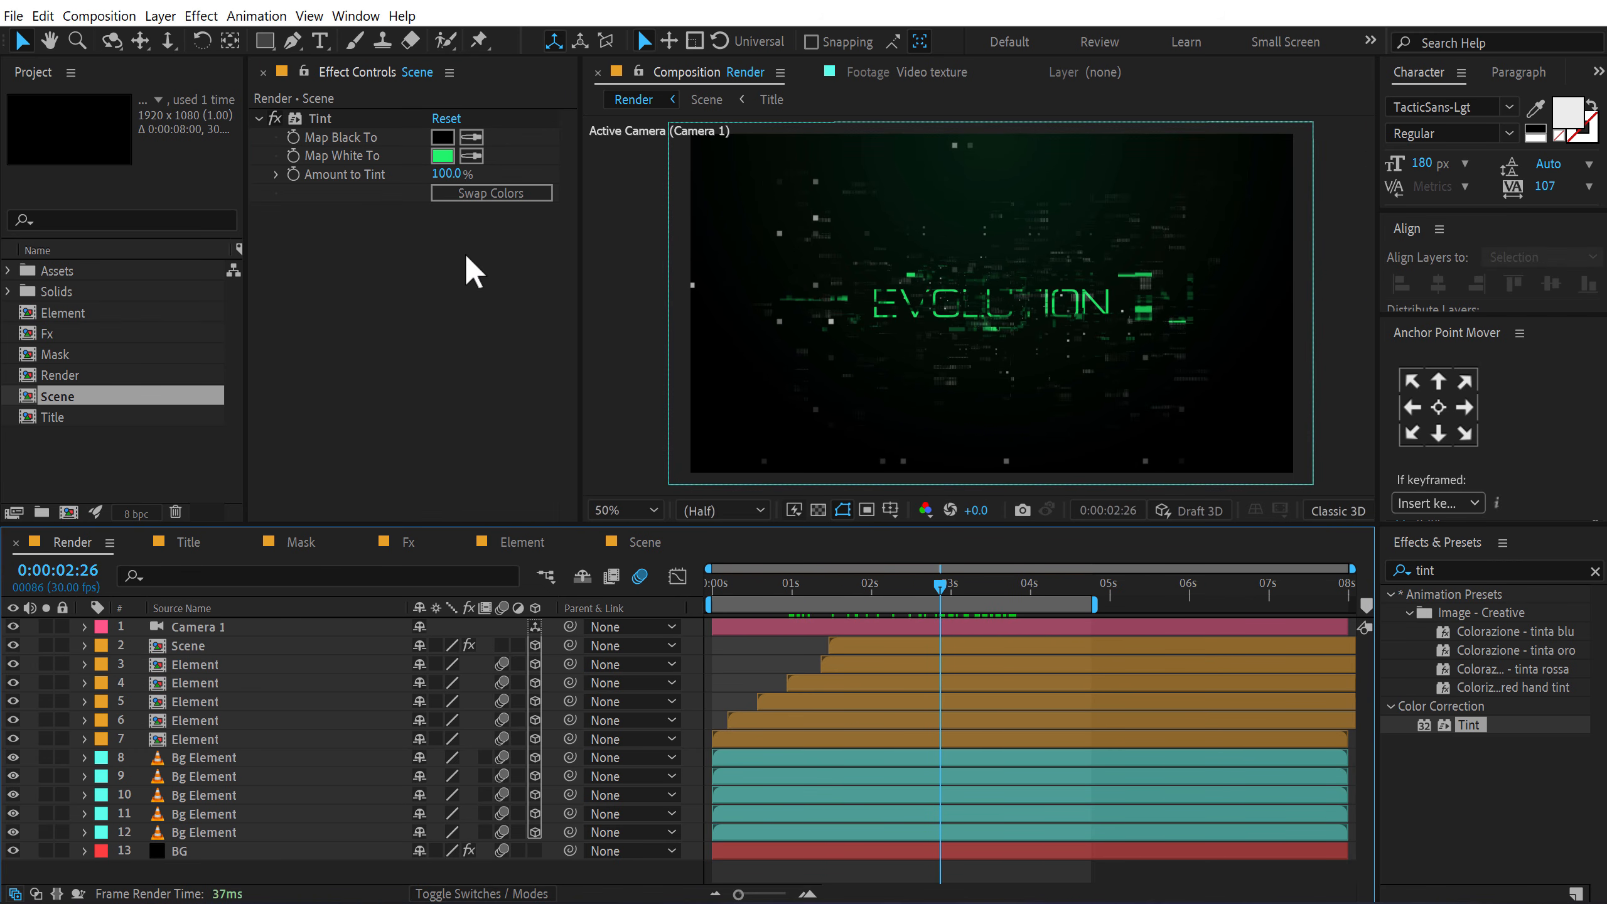
Step: Copy the Scene layer's Tint effect to the first, third and fifth Element layers
left_click(320, 114)
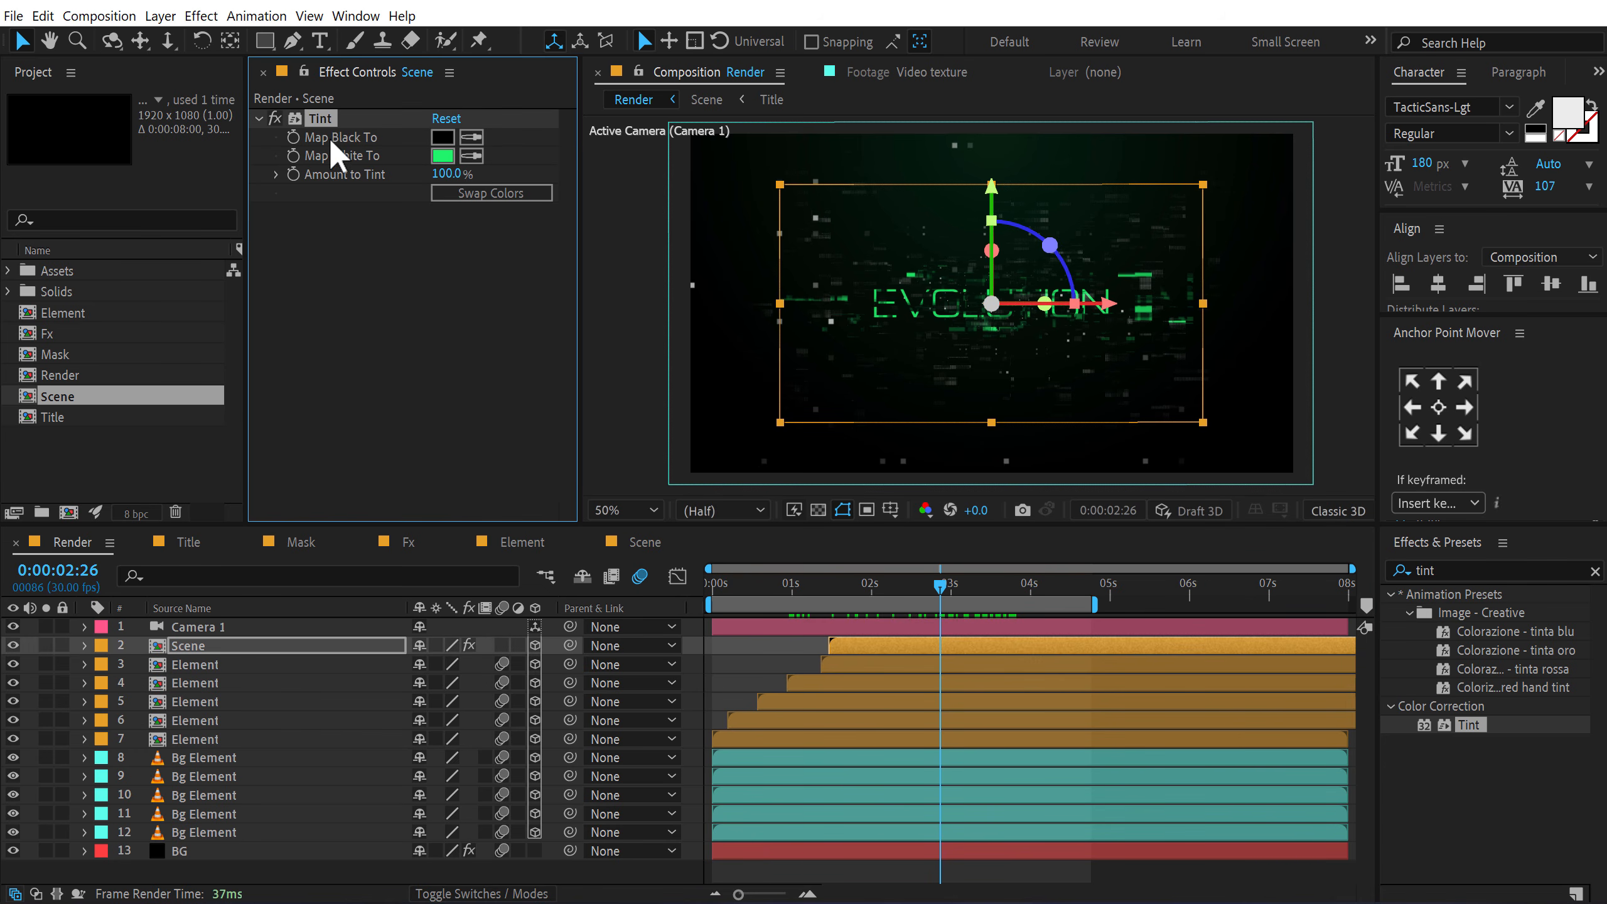
left_click(207, 664)
left_click(203, 700, "ctrl")
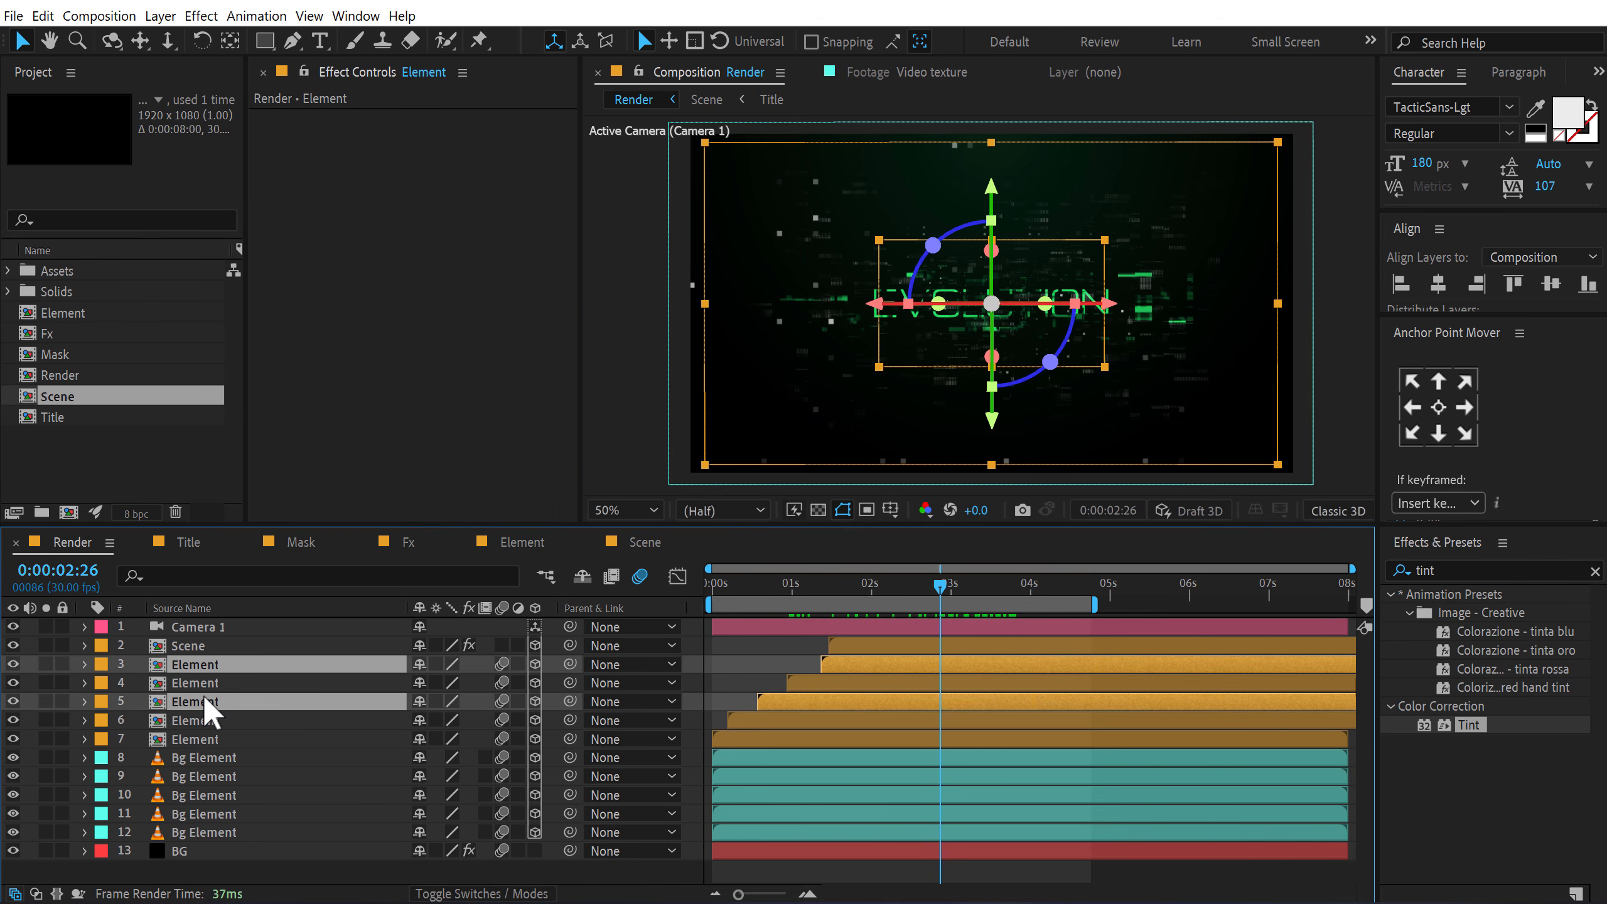
left_click(200, 727, "ctrl")
left_click(202, 723, "ctrl")
left_click(199, 737, "ctrl")
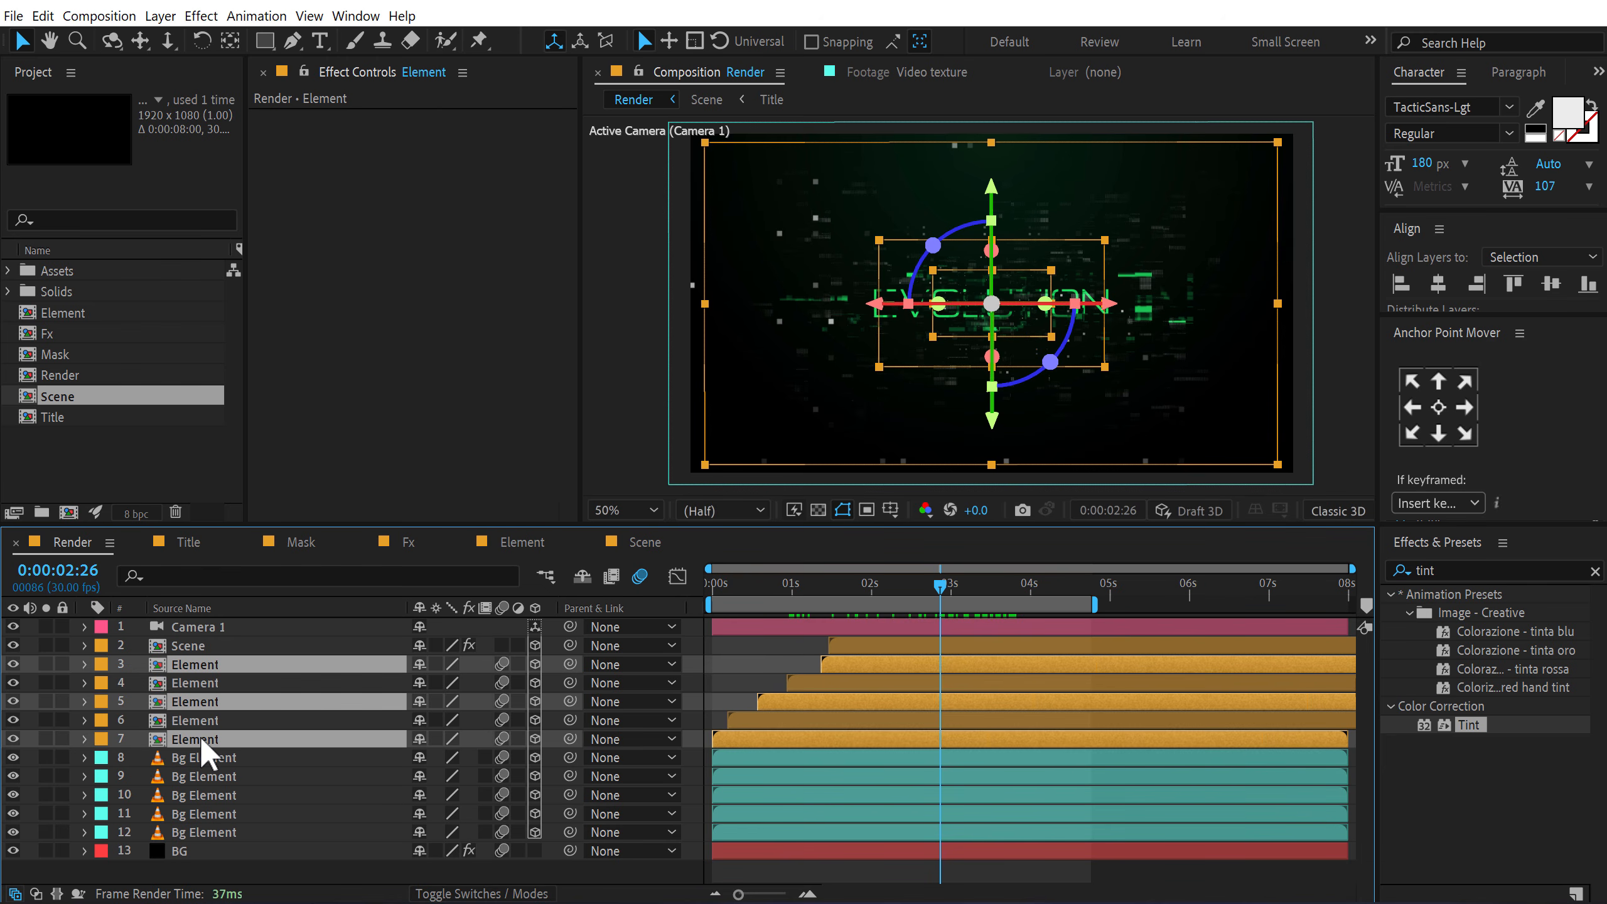
key("ctrl+v")
Step: Paste the Tint effect onto the first, third and fifth Bg Element layers and scrub through the result
left_click(211, 758)
left_click(196, 792, "ctrl")
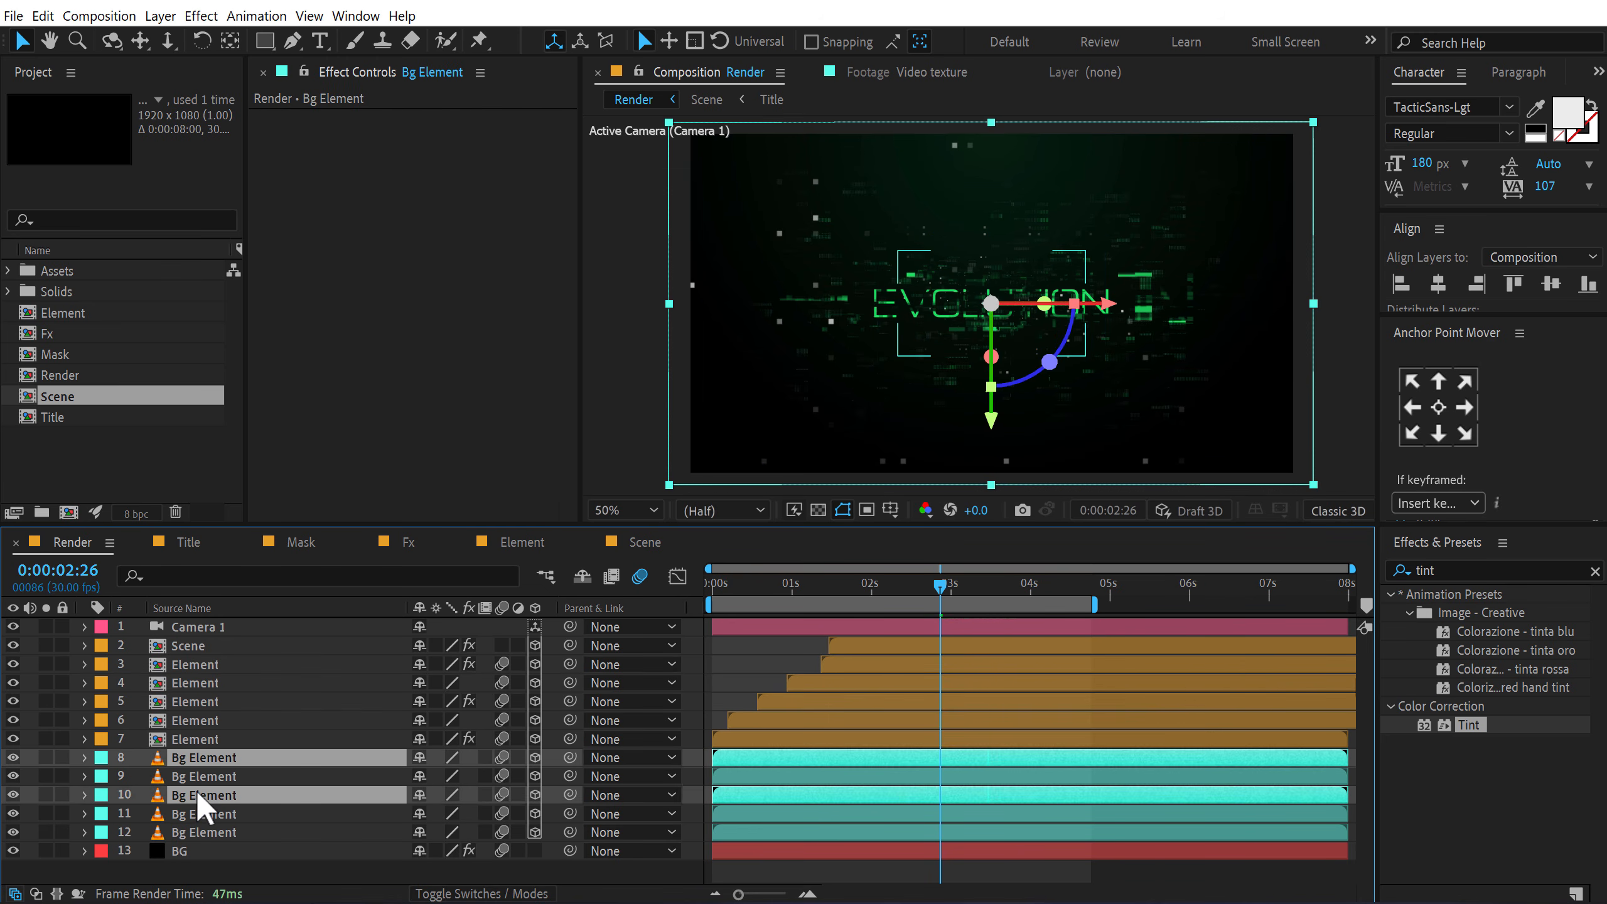
left_click(197, 832, "ctrl")
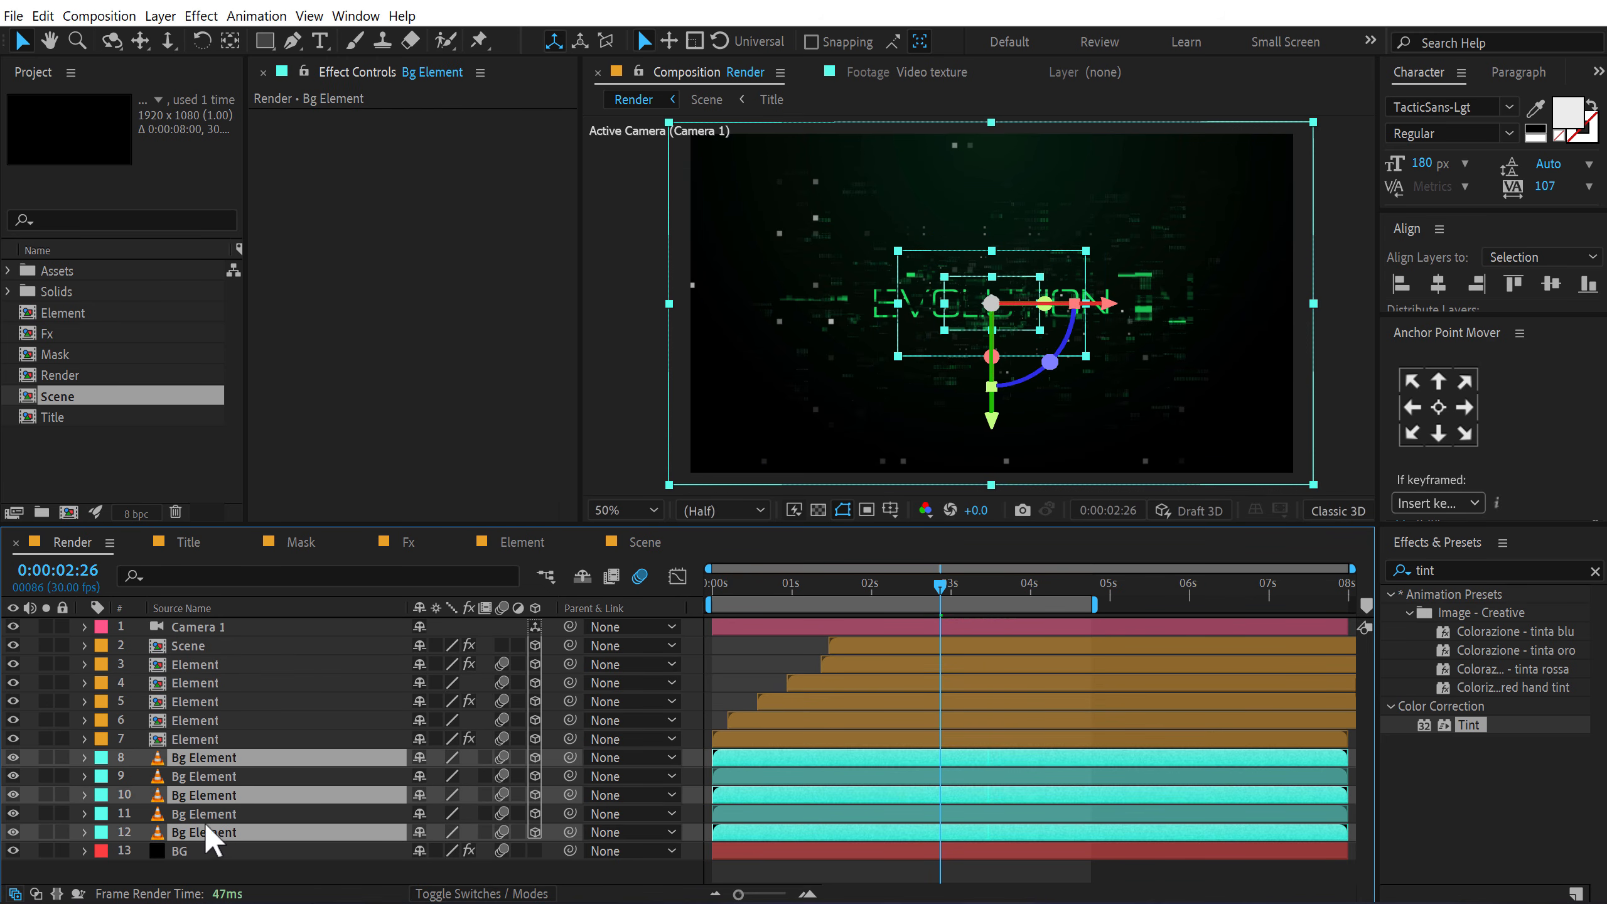
key("ctrl+v")
left_click_drag(755, 583, 1001, 571)
left_click(753, 648)
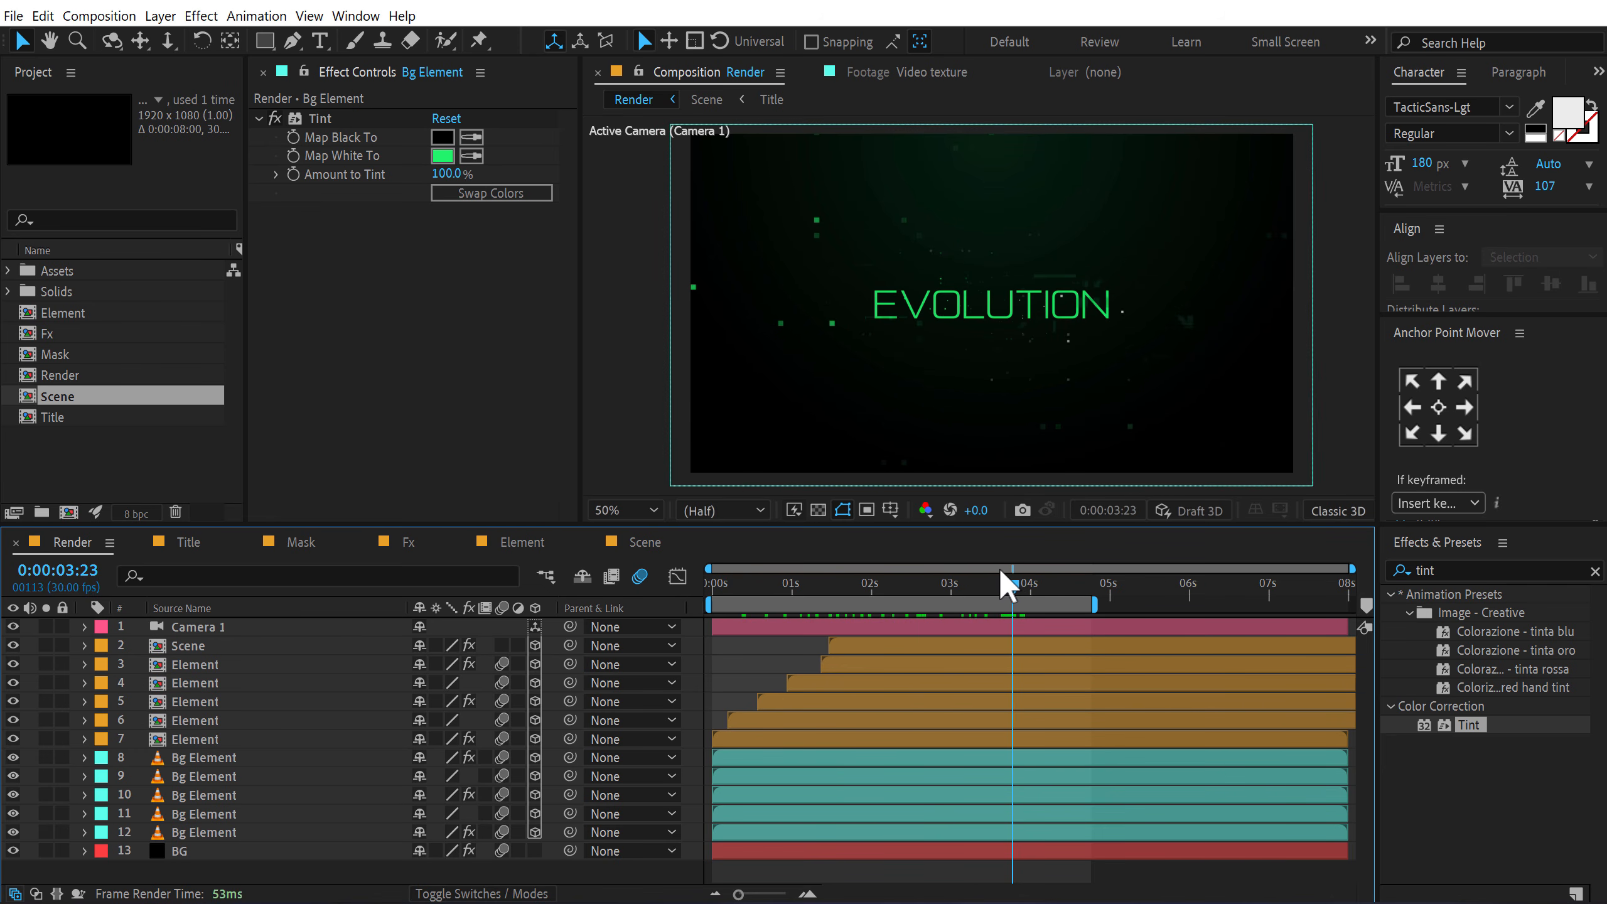
Step: Apply the Glow effect to the Scene layer with Glow Radius 248 and Glow Intensity 1.2
left_click(206, 639)
left_click(1453, 569)
type("glow")
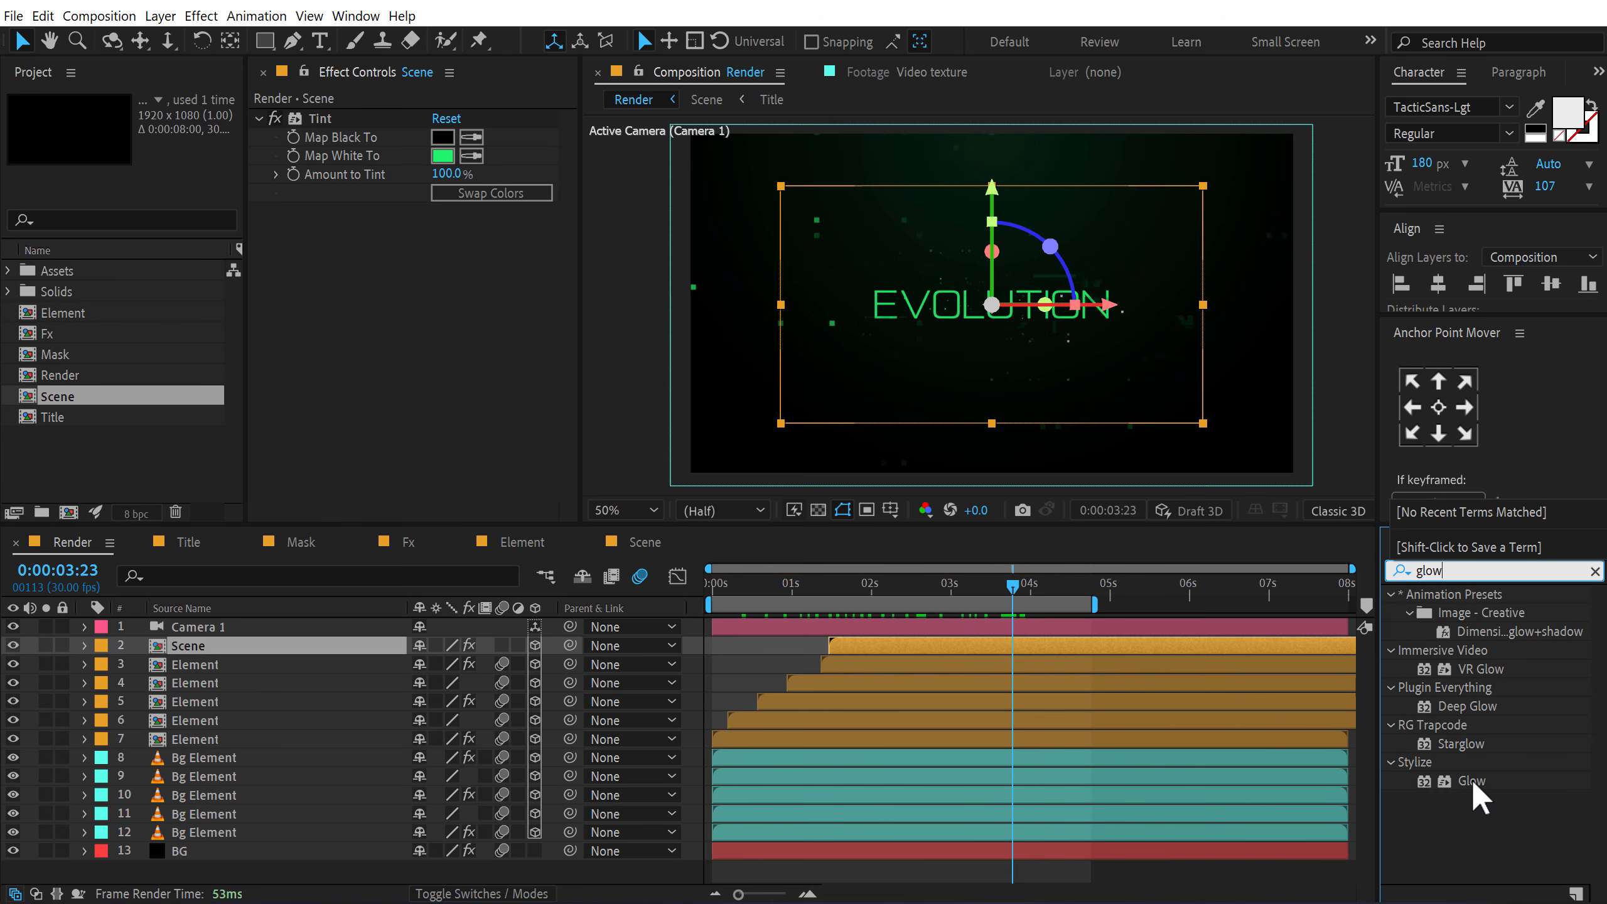
double_click(1471, 780)
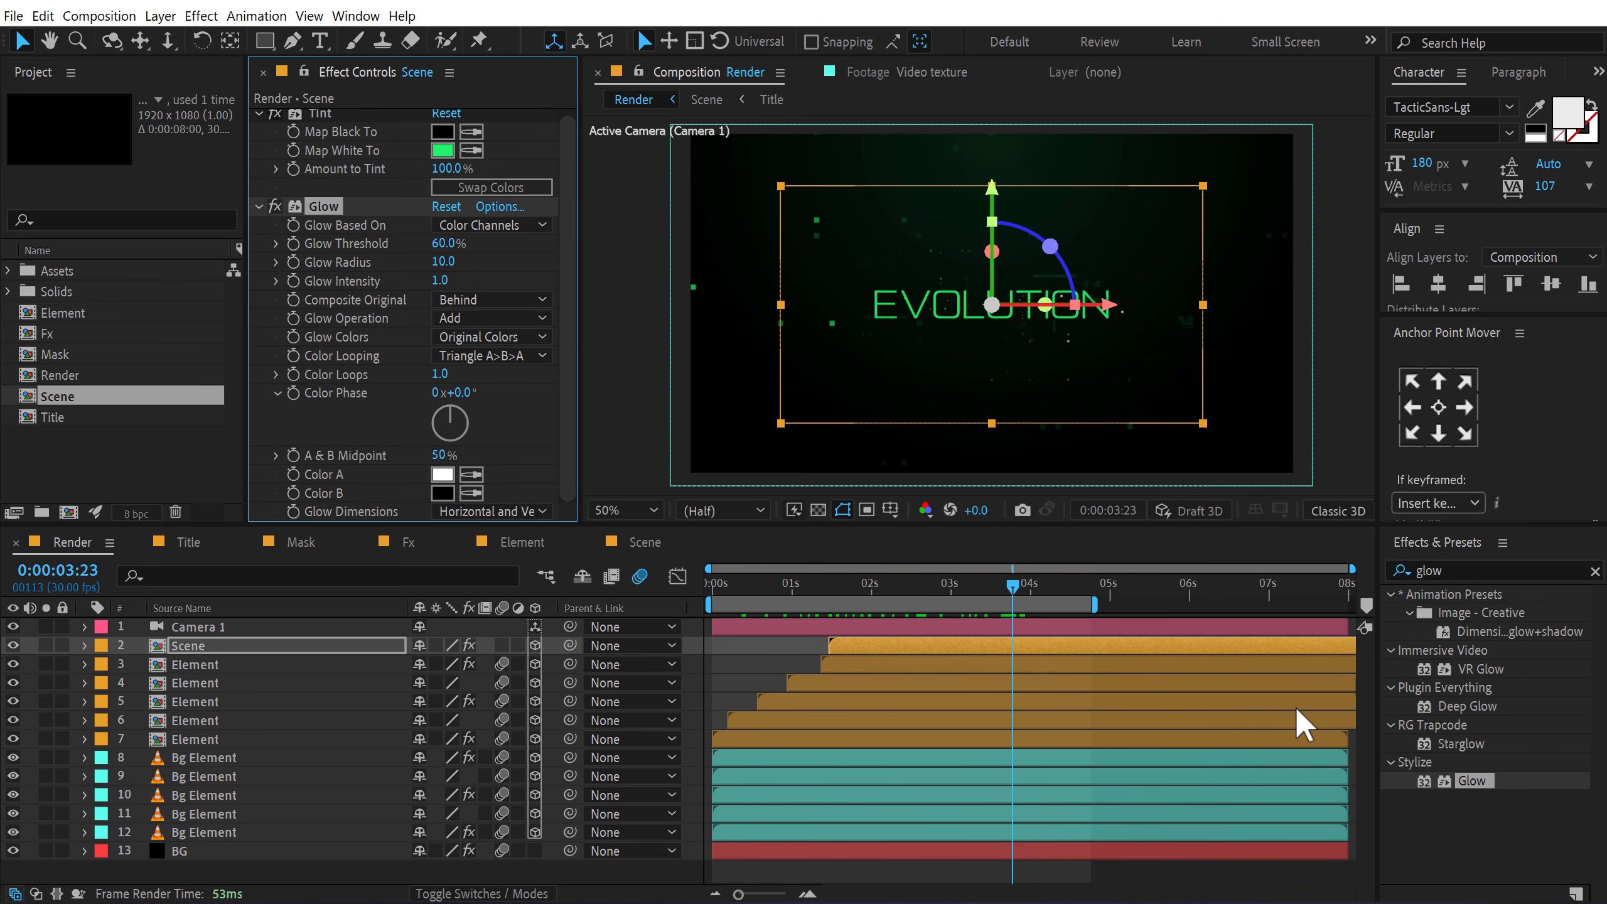
left_click_drag(449, 268, 557, 256)
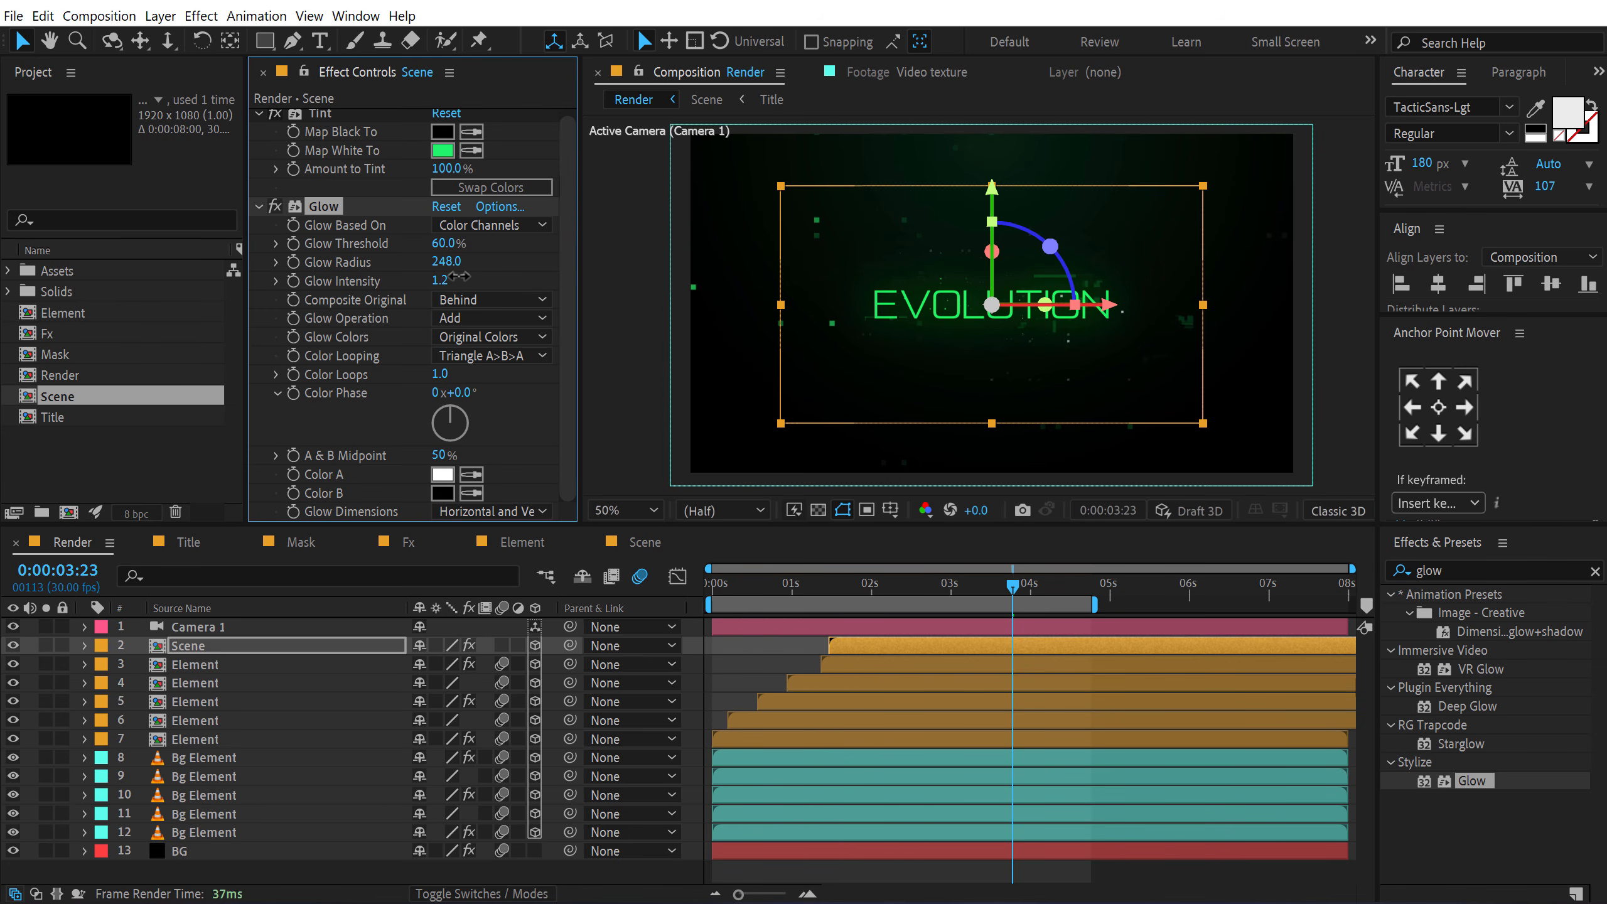
Step: Switch the project color depth to 16 bpc and scrub the timeline to check the title's glow
left_click(147, 485)
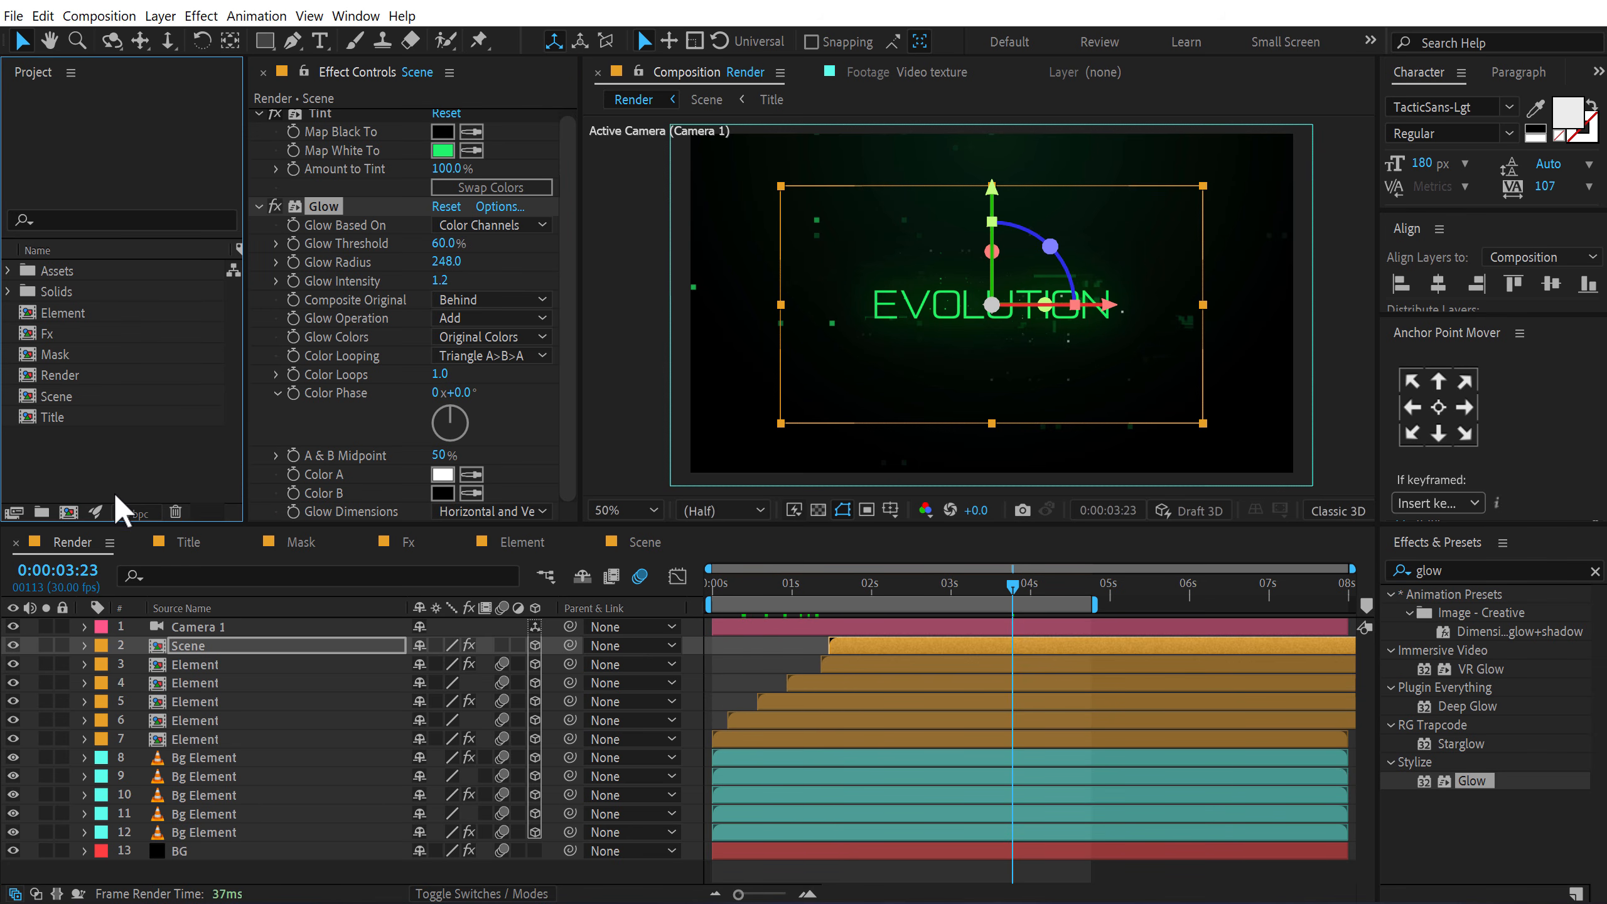
left_click(140, 509, "alt")
left_click_drag(861, 581, 988, 587)
left_click(1002, 587)
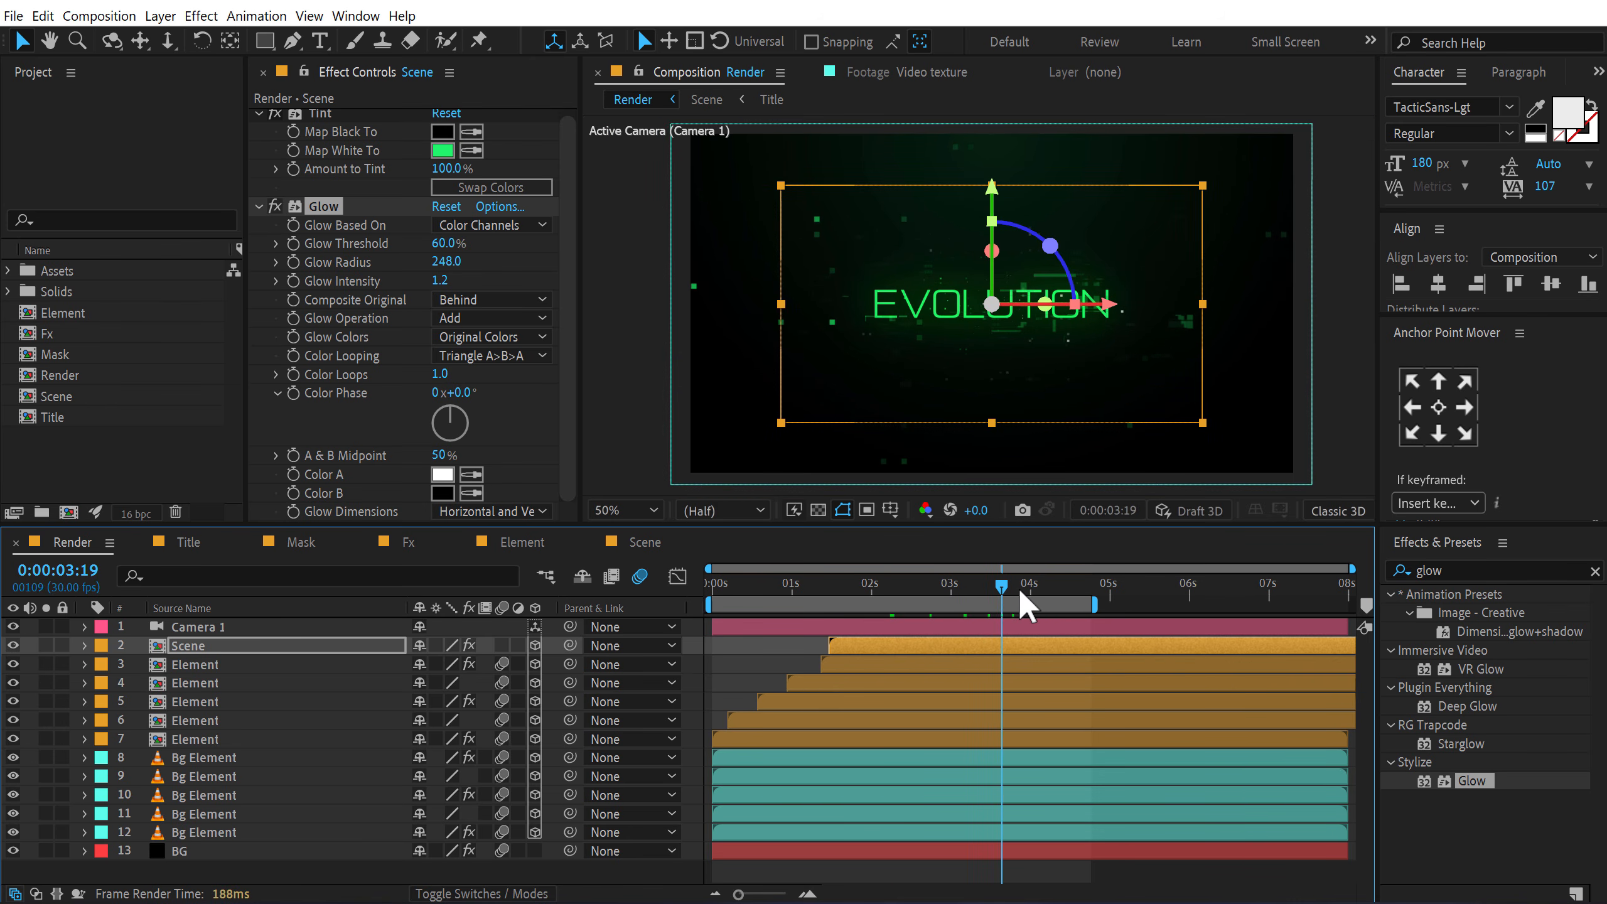
left_click(1018, 588)
Step: Create an adjustment layer named Glow and place it directly beneath the Scene layer
right_click(199, 867)
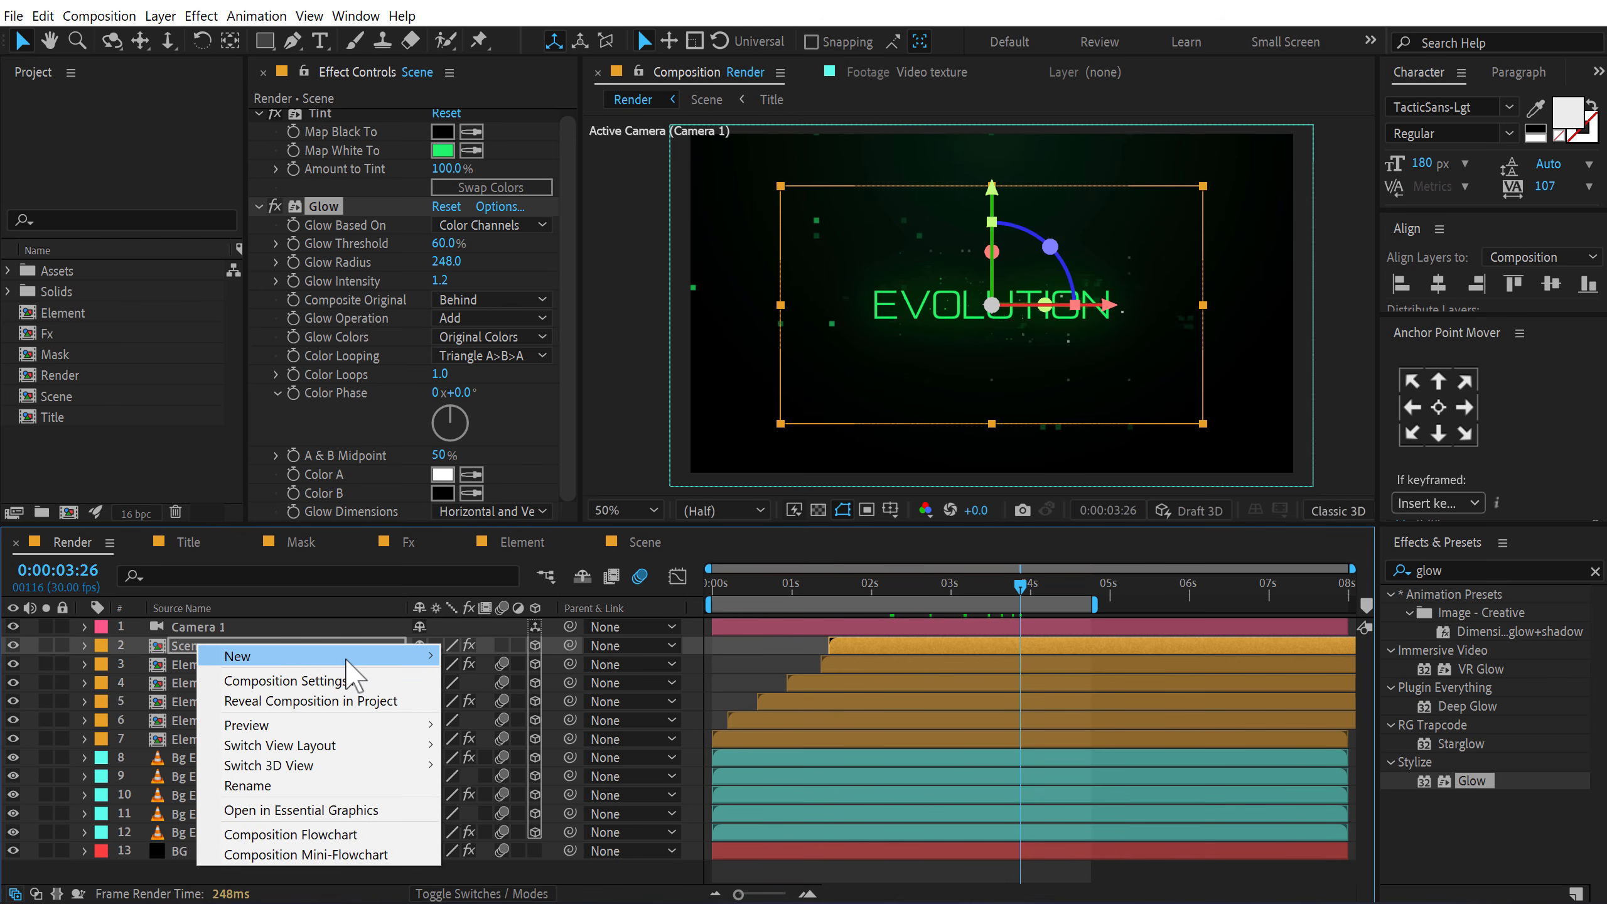
mouse_move(348, 657)
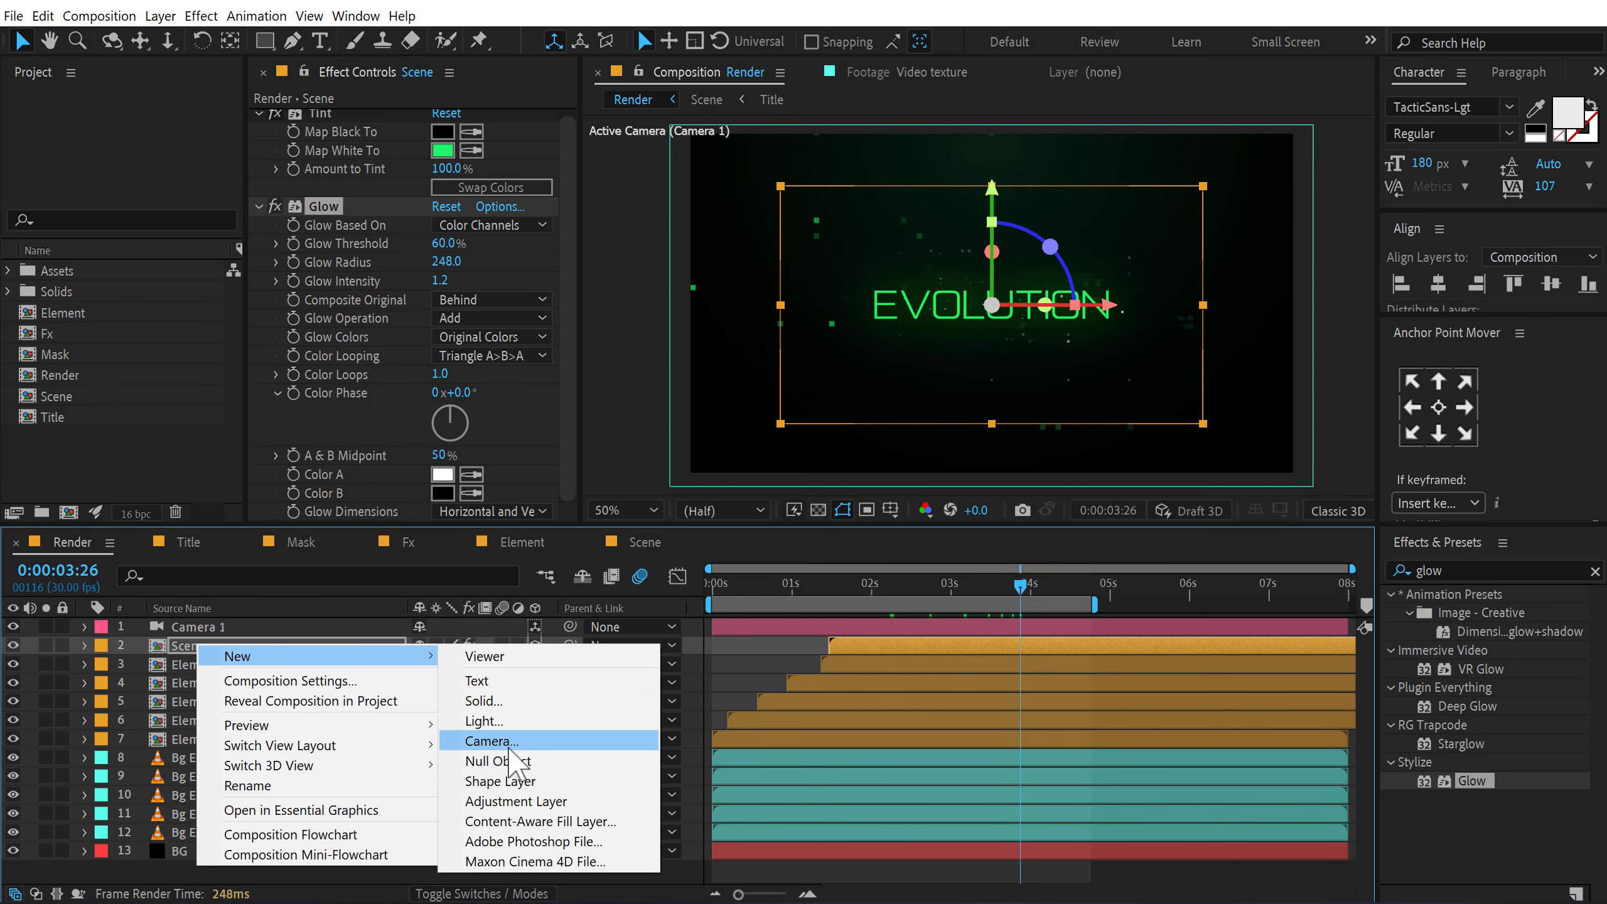
left_click(509, 800)
key("Return")
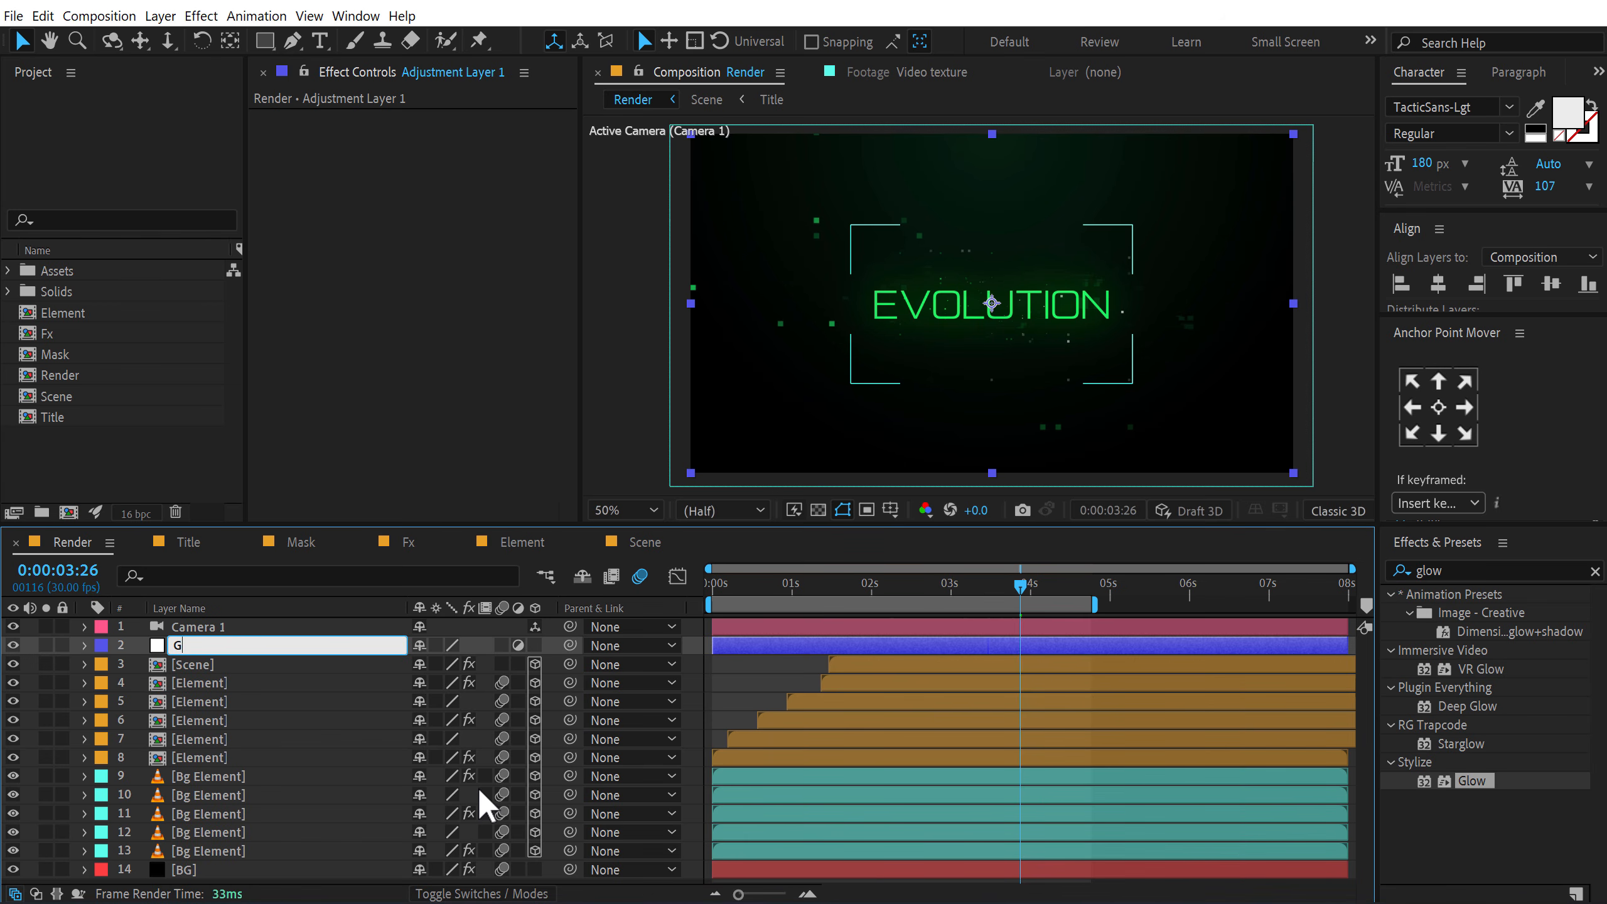
type("Glow")
key("Return")
left_click_drag(191, 647, 191, 671)
Step: Apply Glow to the adjustment layer, duplicate the effect with Glow Radius 96 and Glow Intensity 2.7, and preview from the start
double_click(1472, 779)
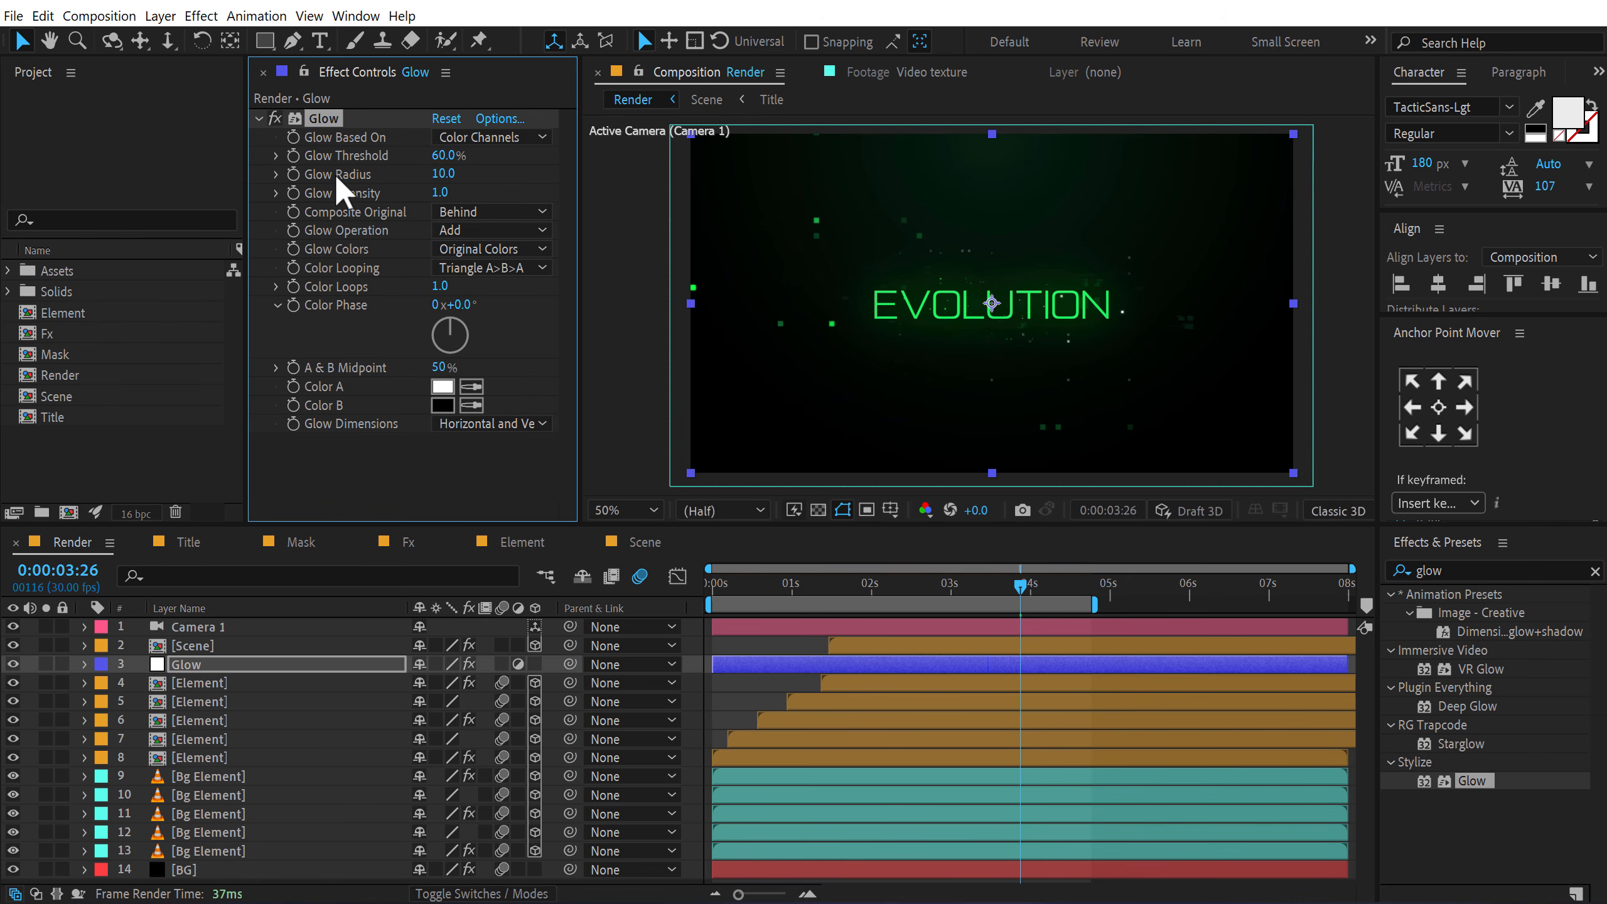
key("ctrl+d")
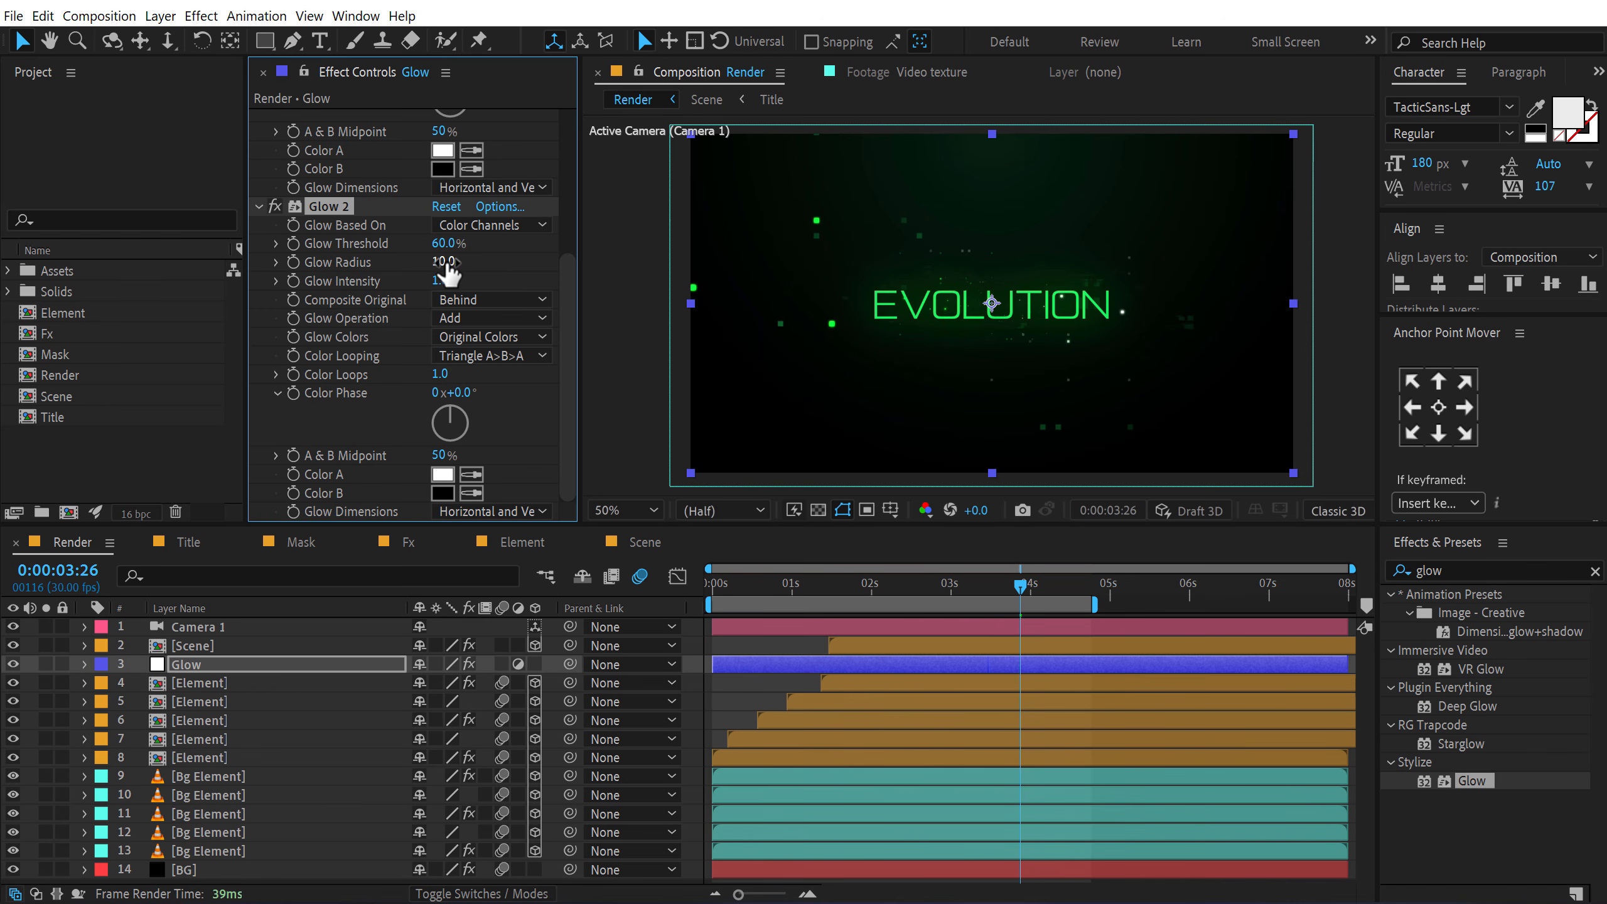
left_click_drag(447, 265, 559, 256)
left_click_drag(445, 261, 500, 253)
left_click_drag(836, 594, 721, 667)
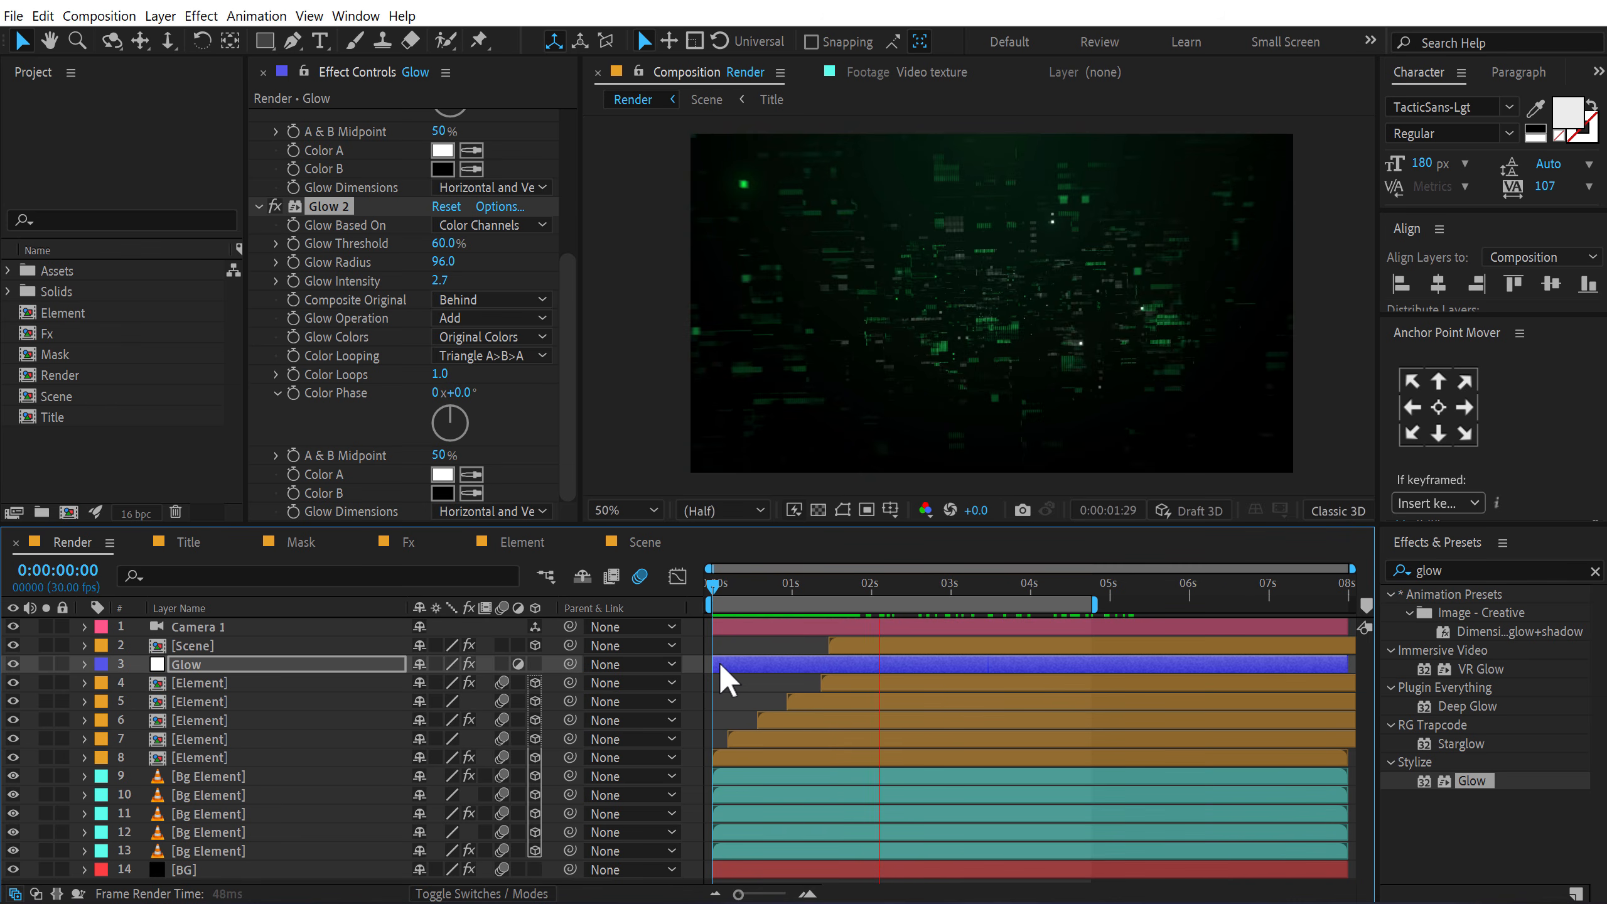